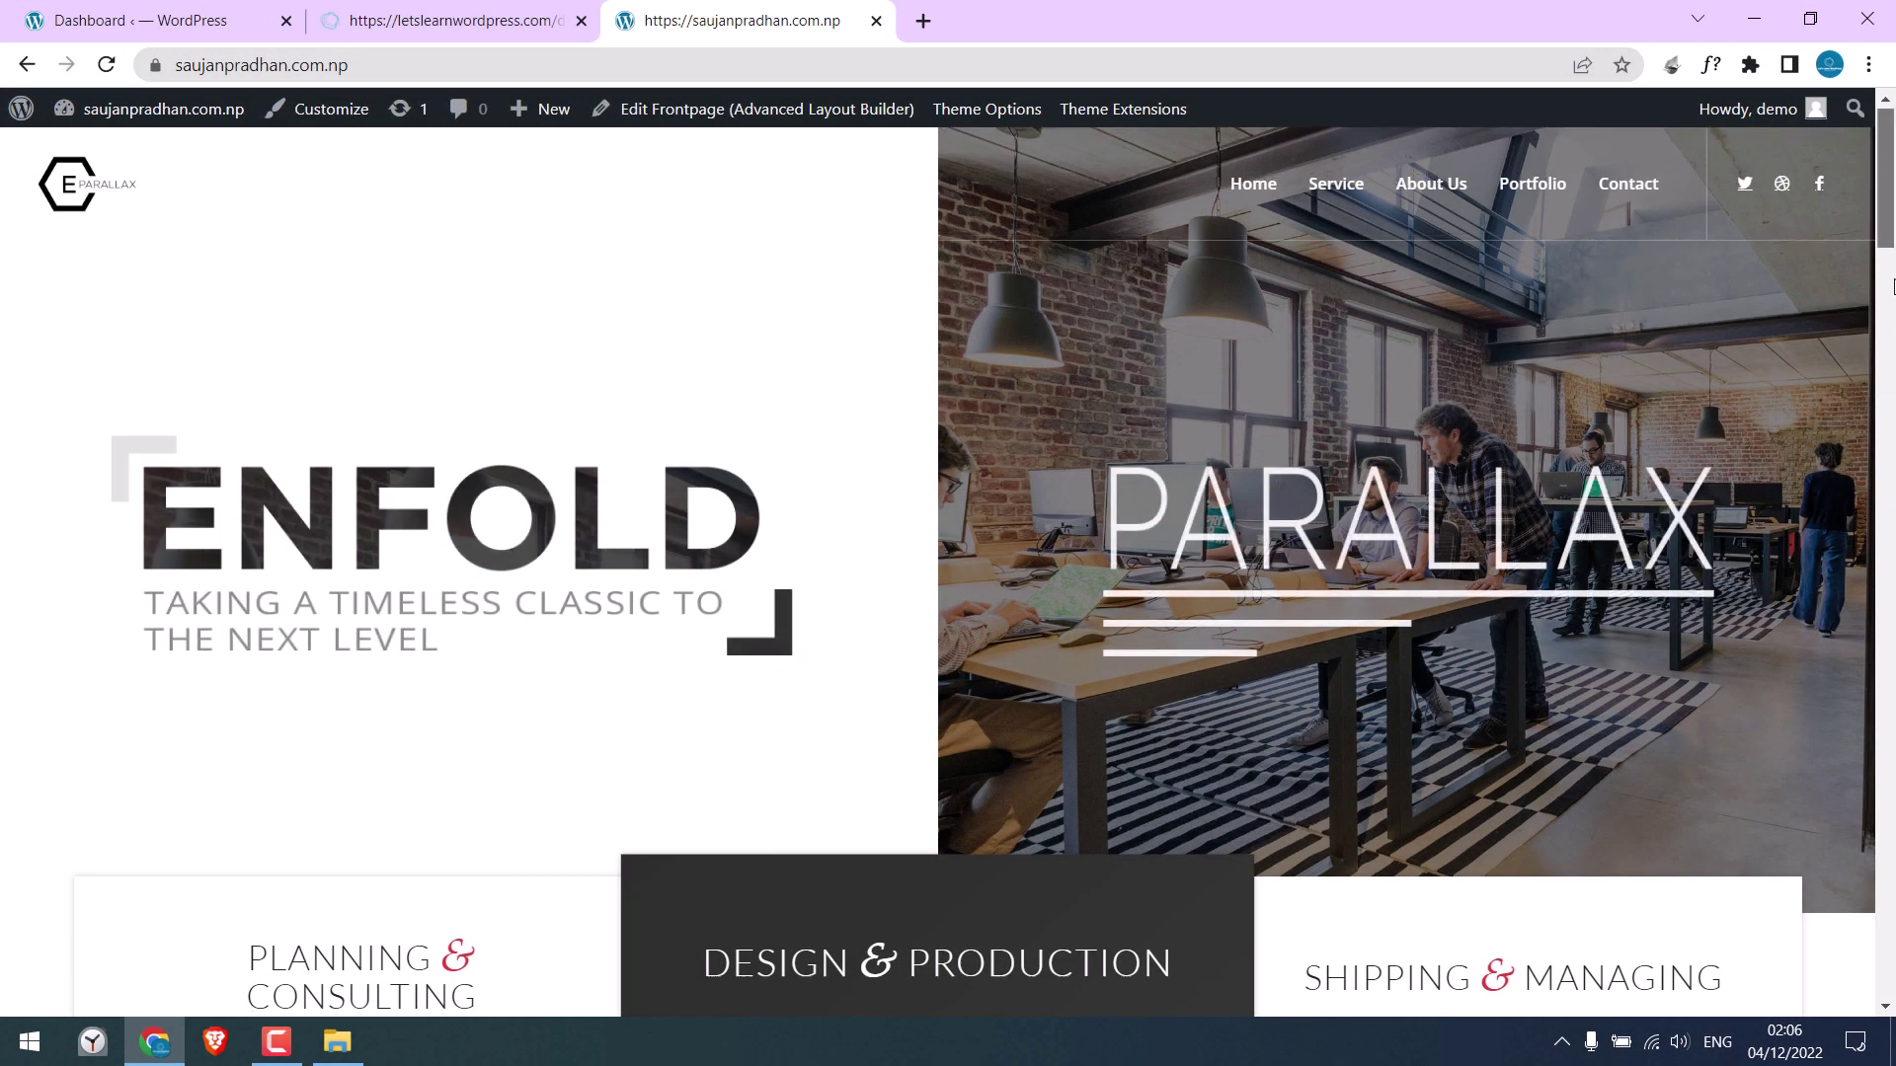
Switch between the letslearnwordpress.com and saujanpradhan.com.np tabs, selecting each site's address
scroll(431, 245, "up", 20)
left_click(490, 12)
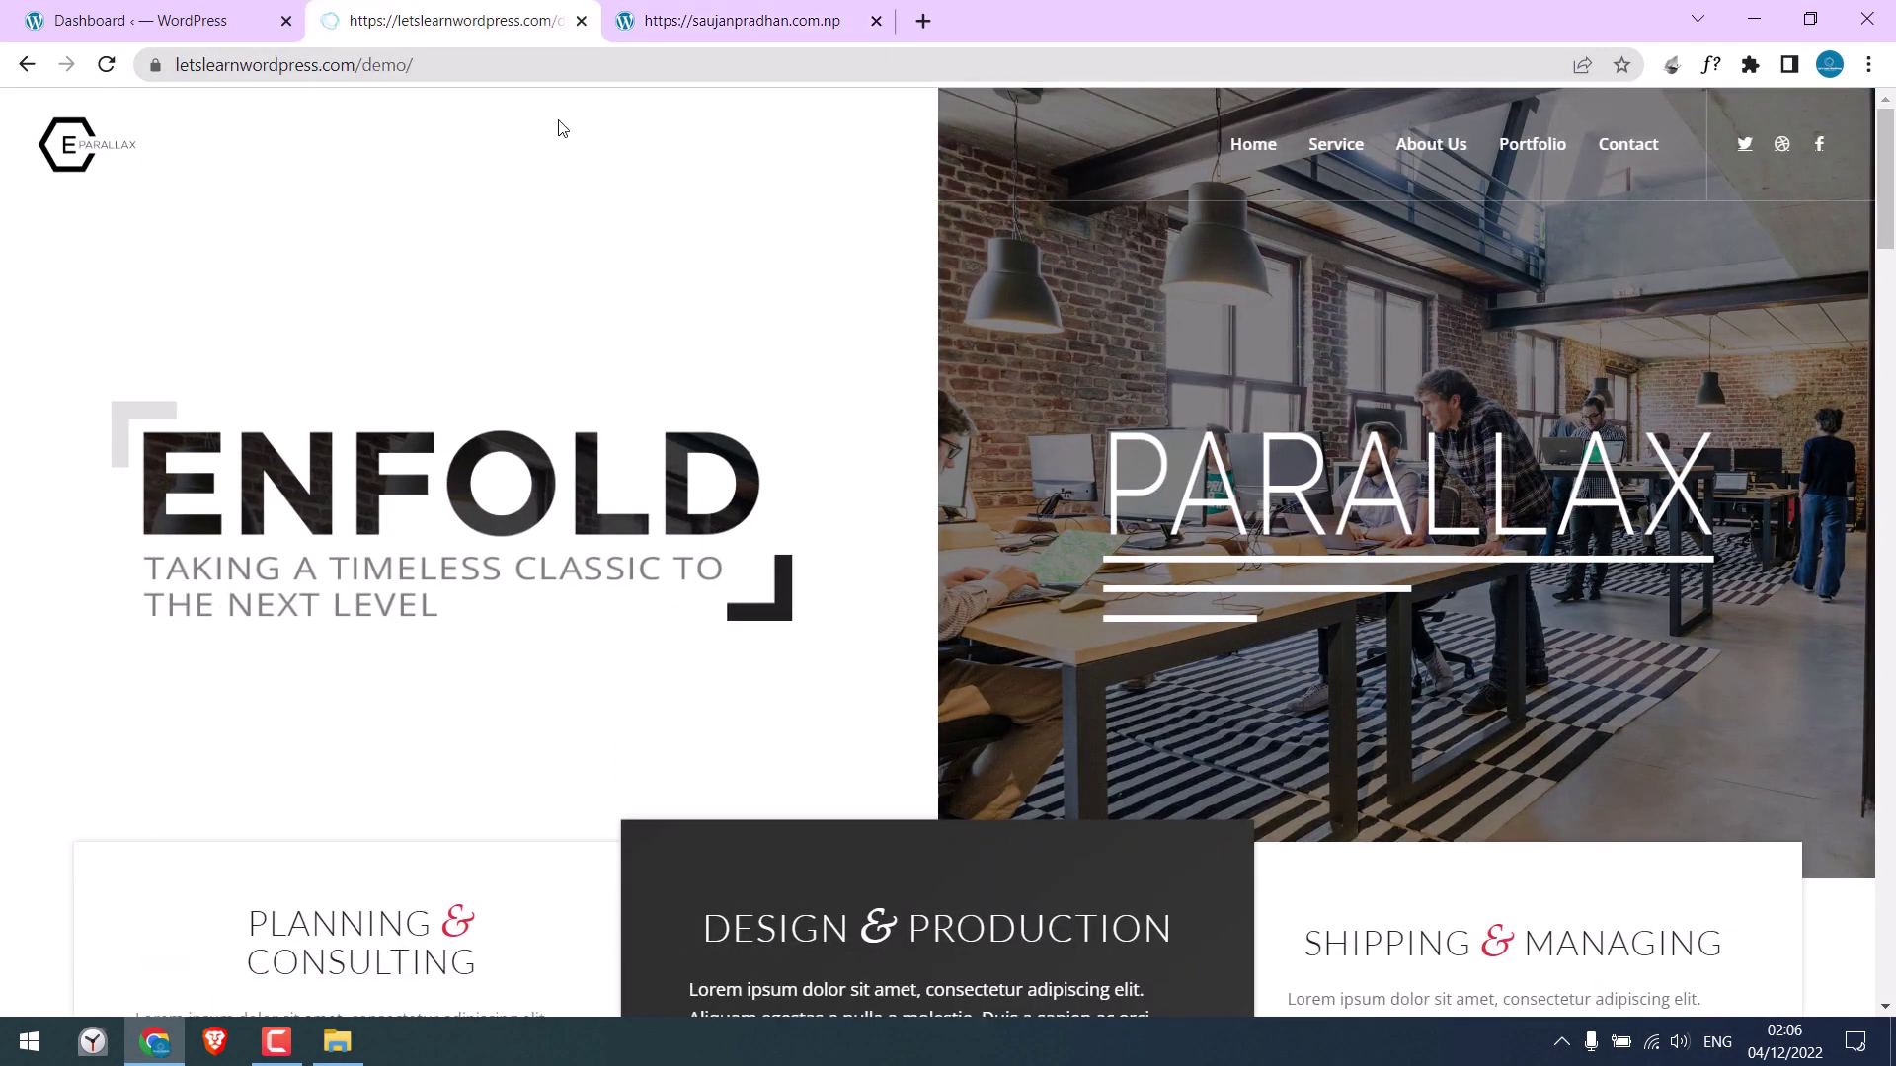
left_click(483, 63)
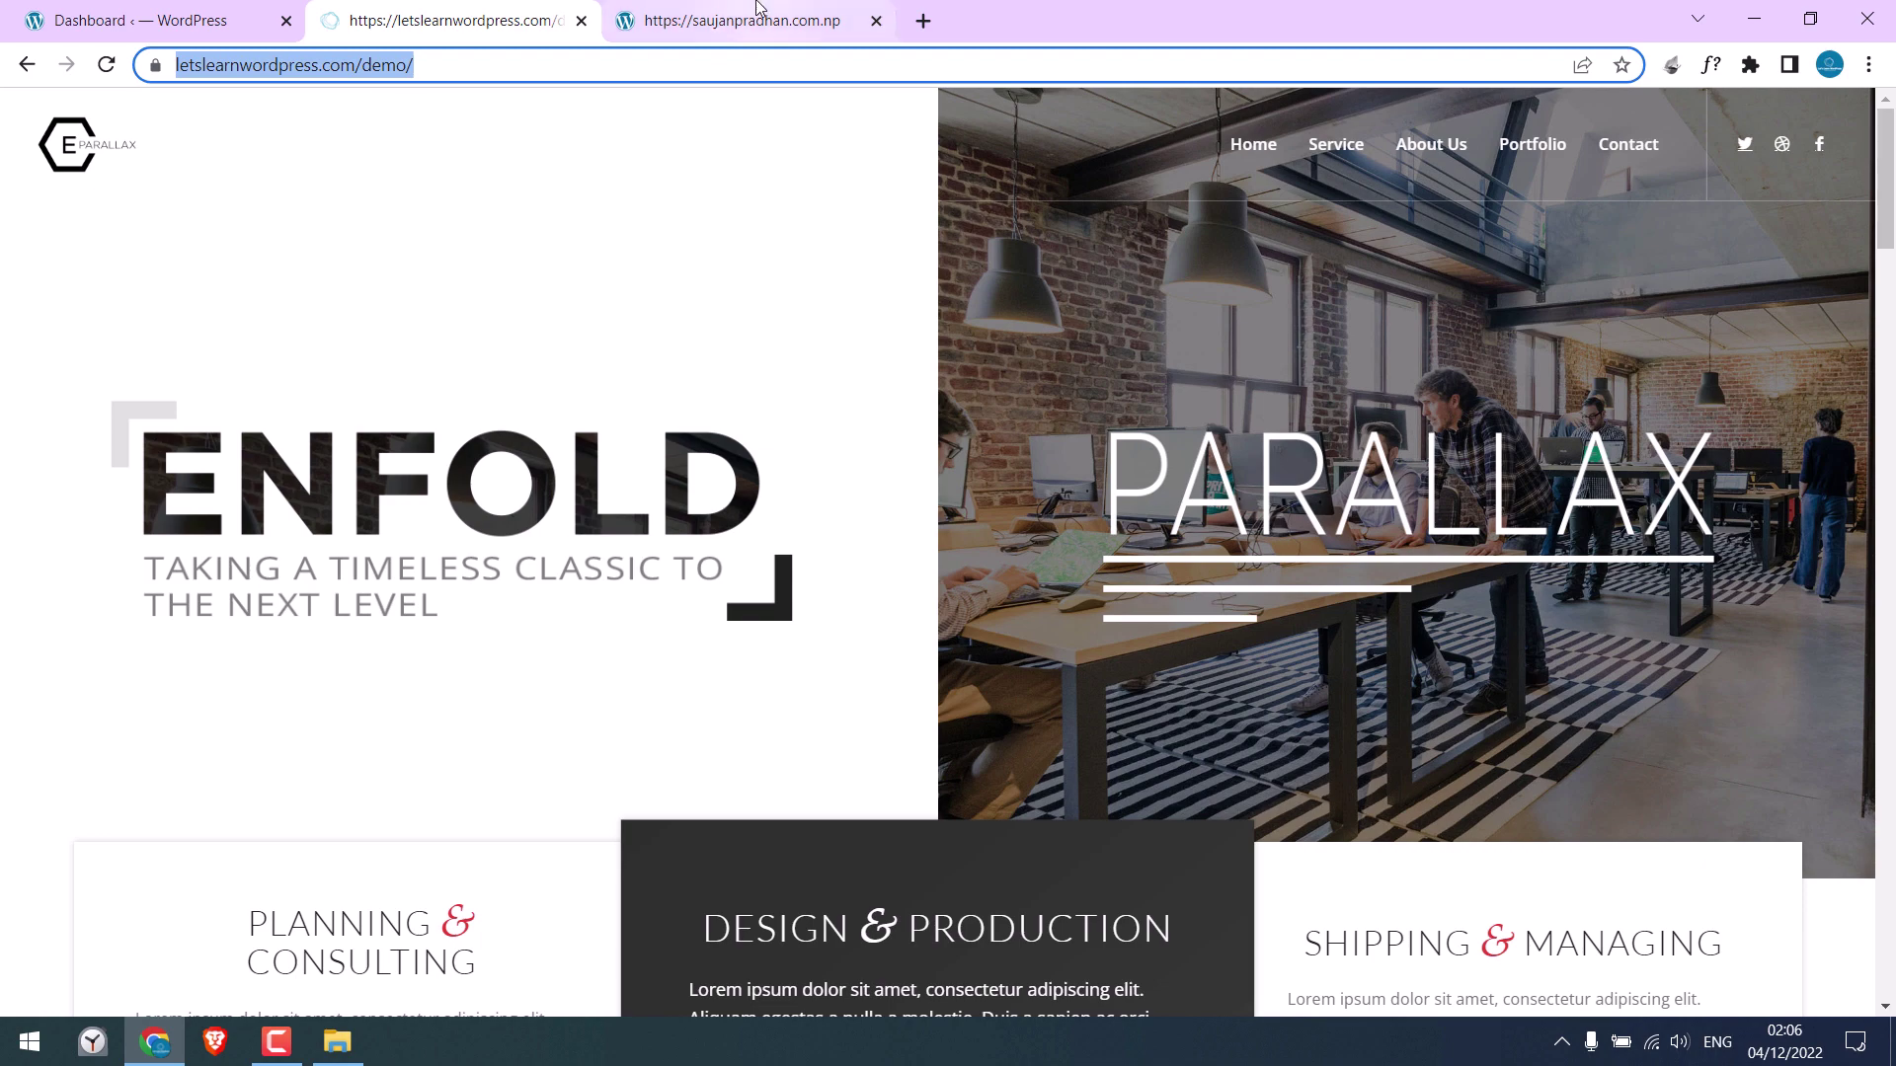
left_click(751, 20)
left_click(643, 59)
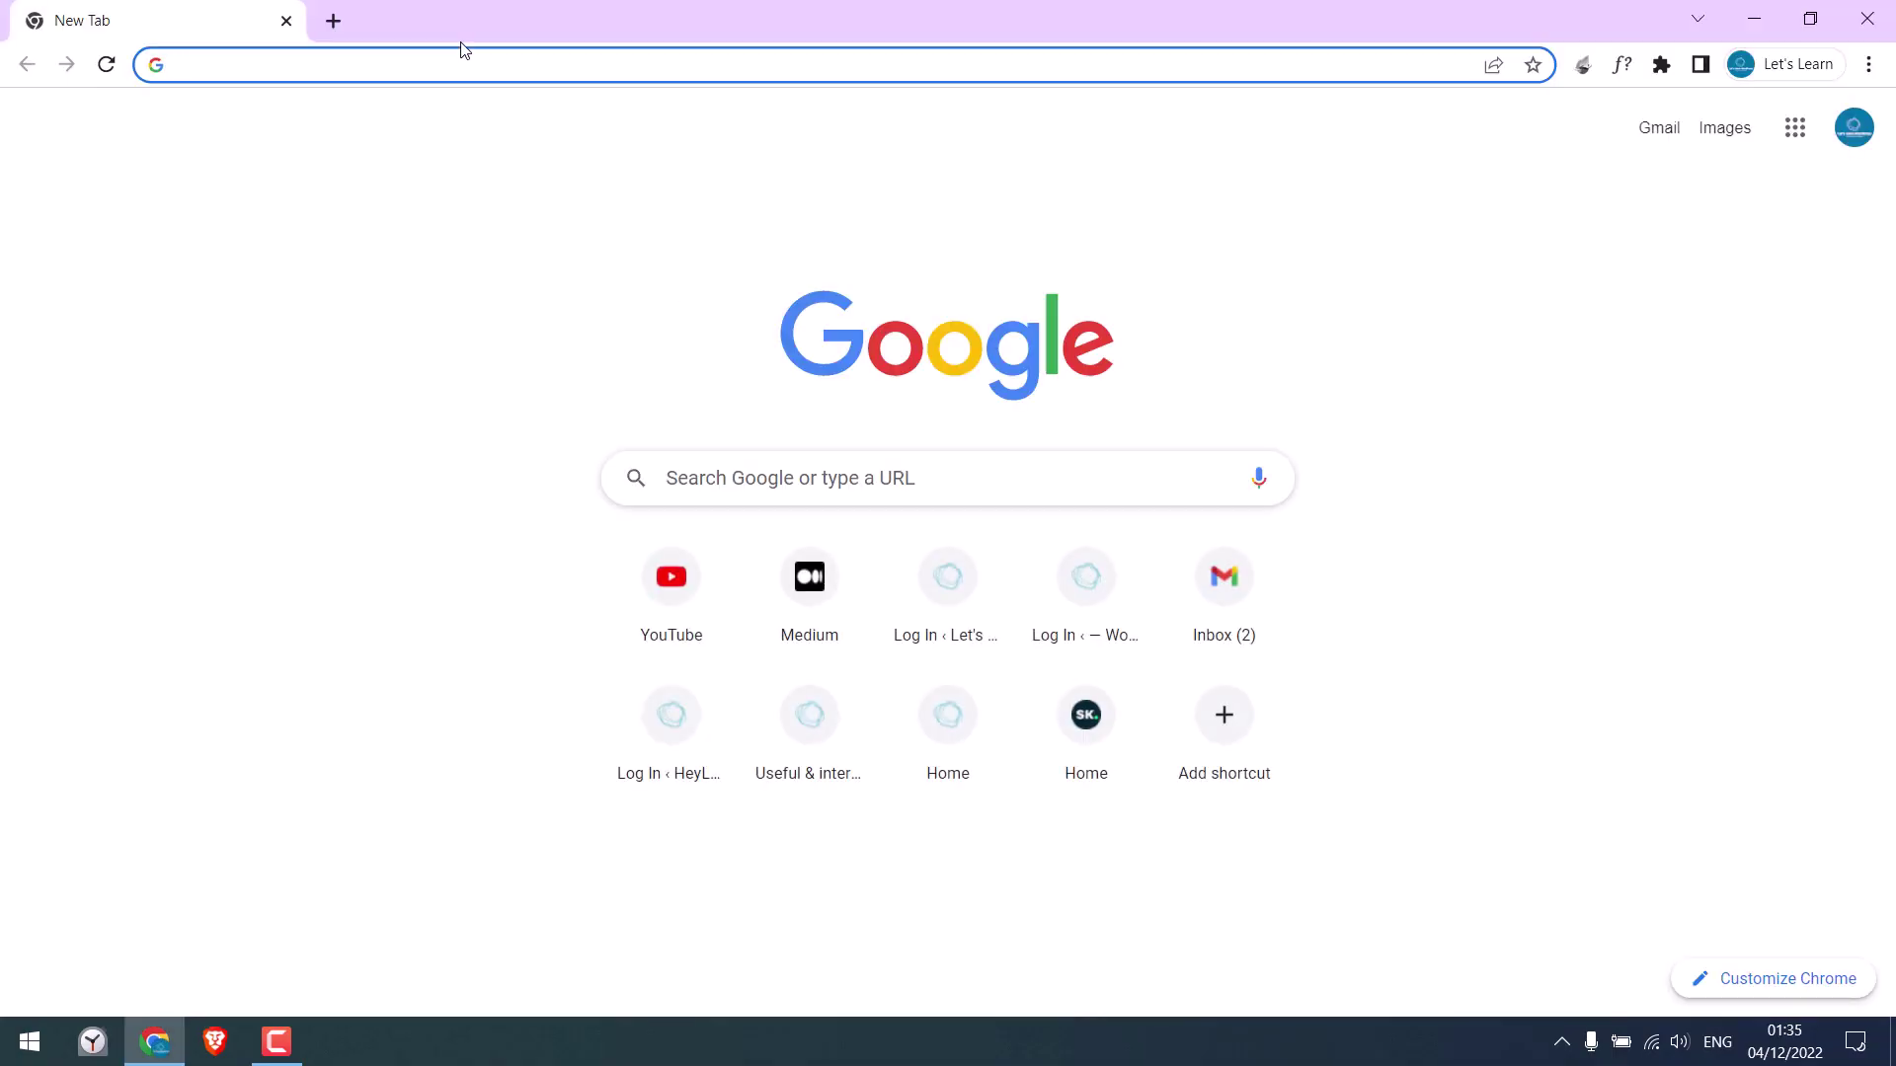
Load letslearnwordpress.com and close the saujanpradhan.com.np tab
type("letslearnwordpress.com")
key("Return")
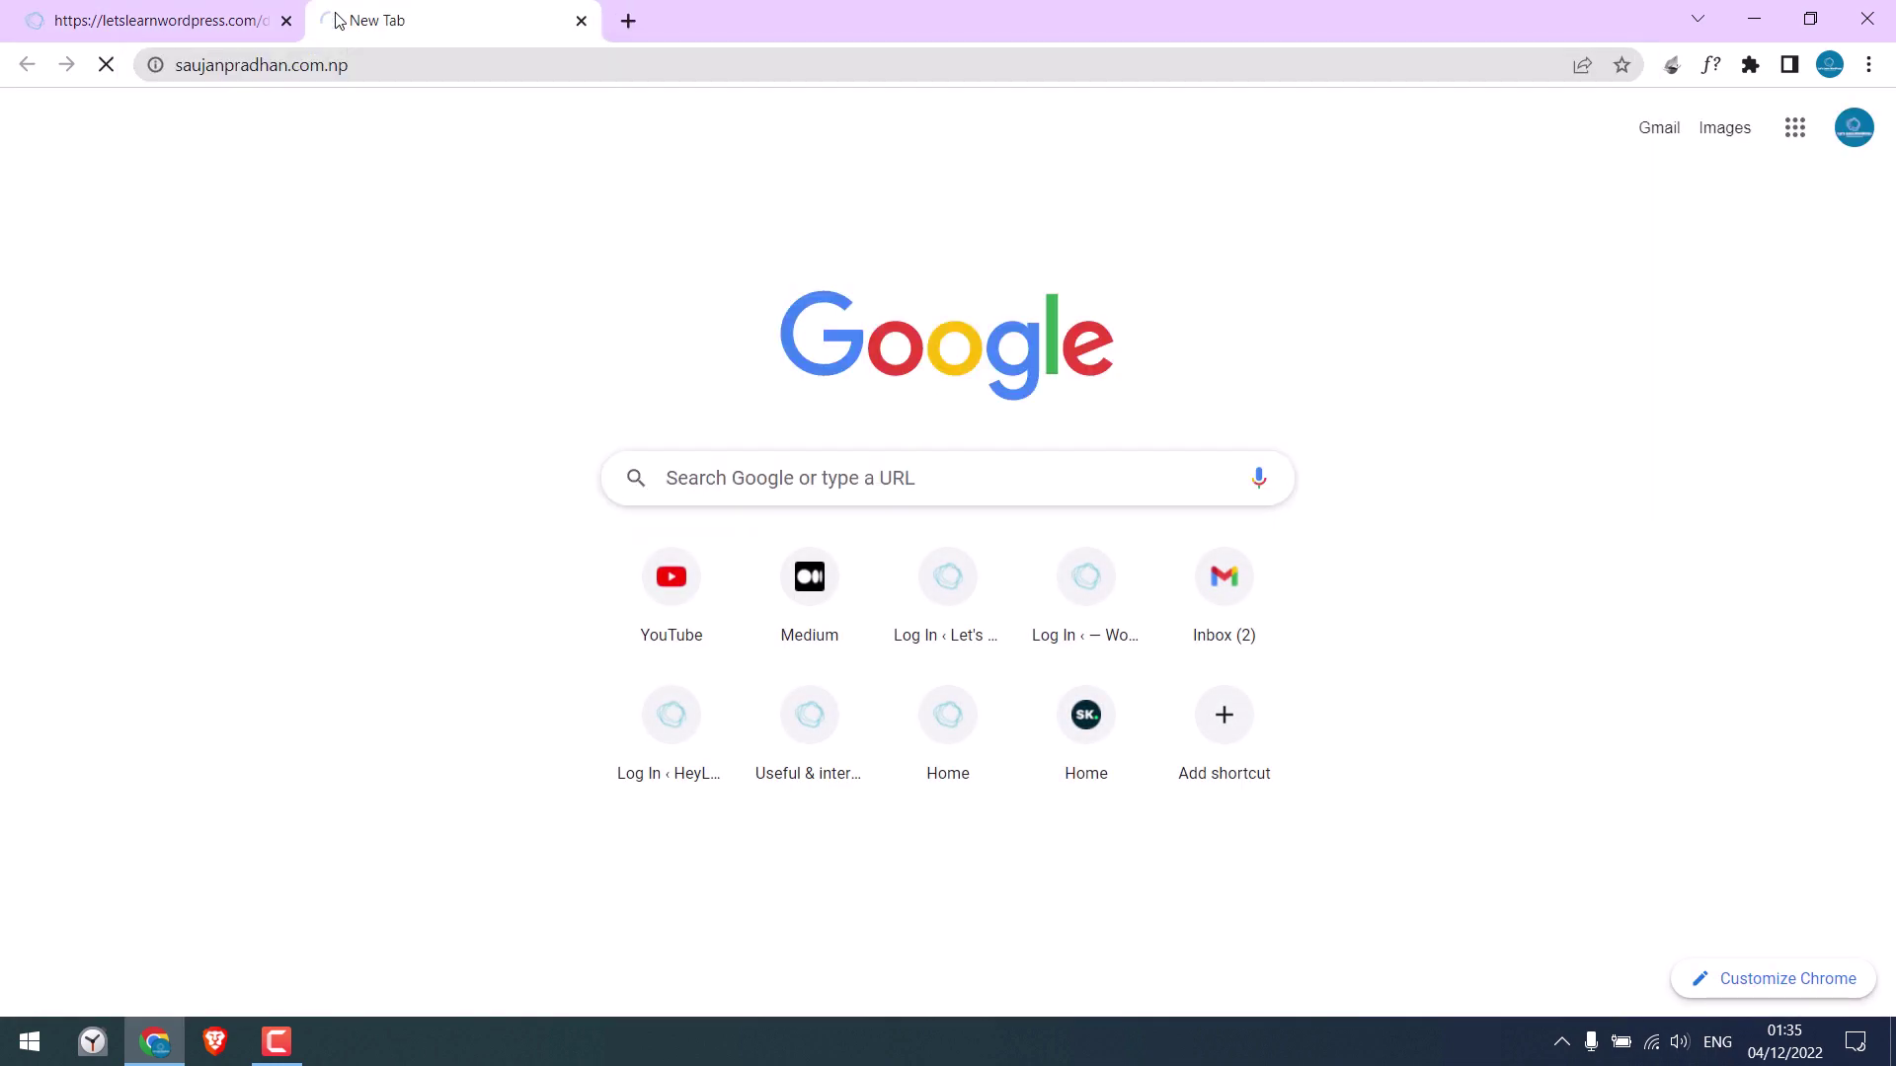
left_click(414, 68)
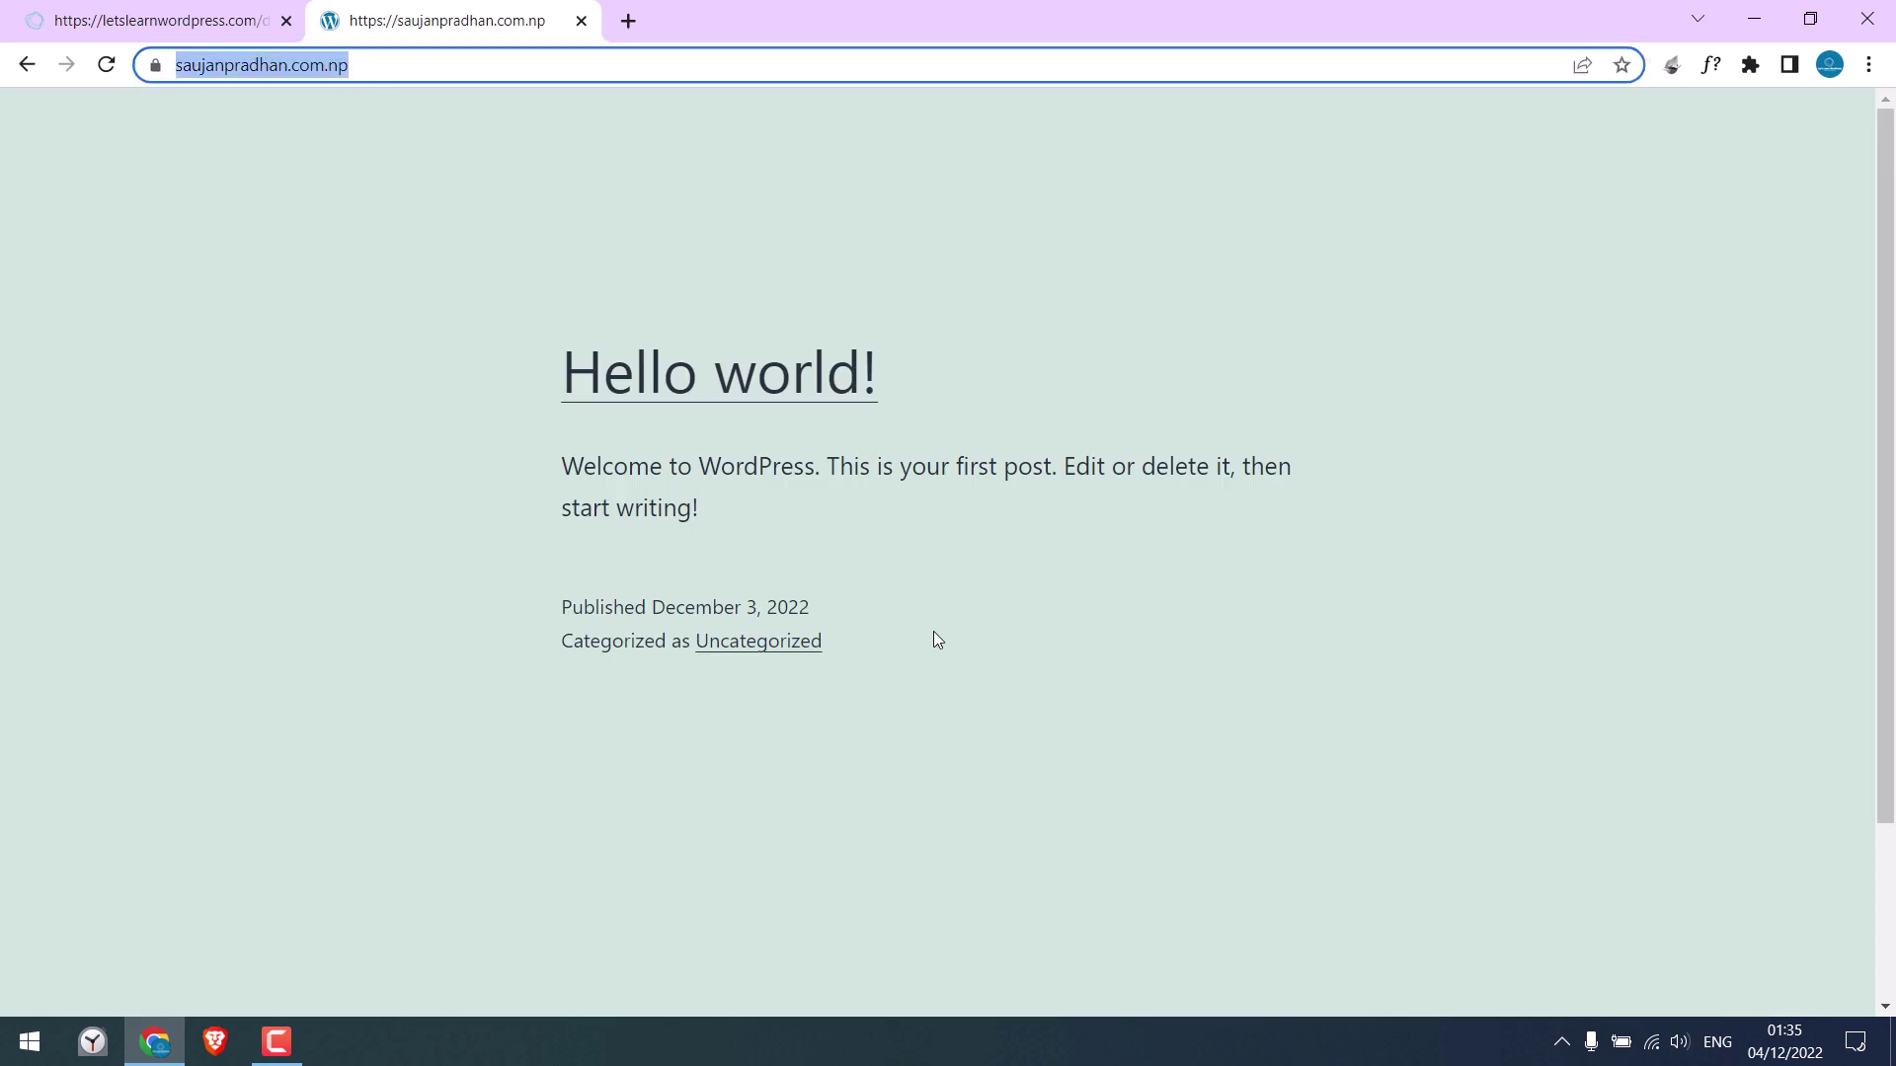
left_click_drag(1886, 198, 1888, 105)
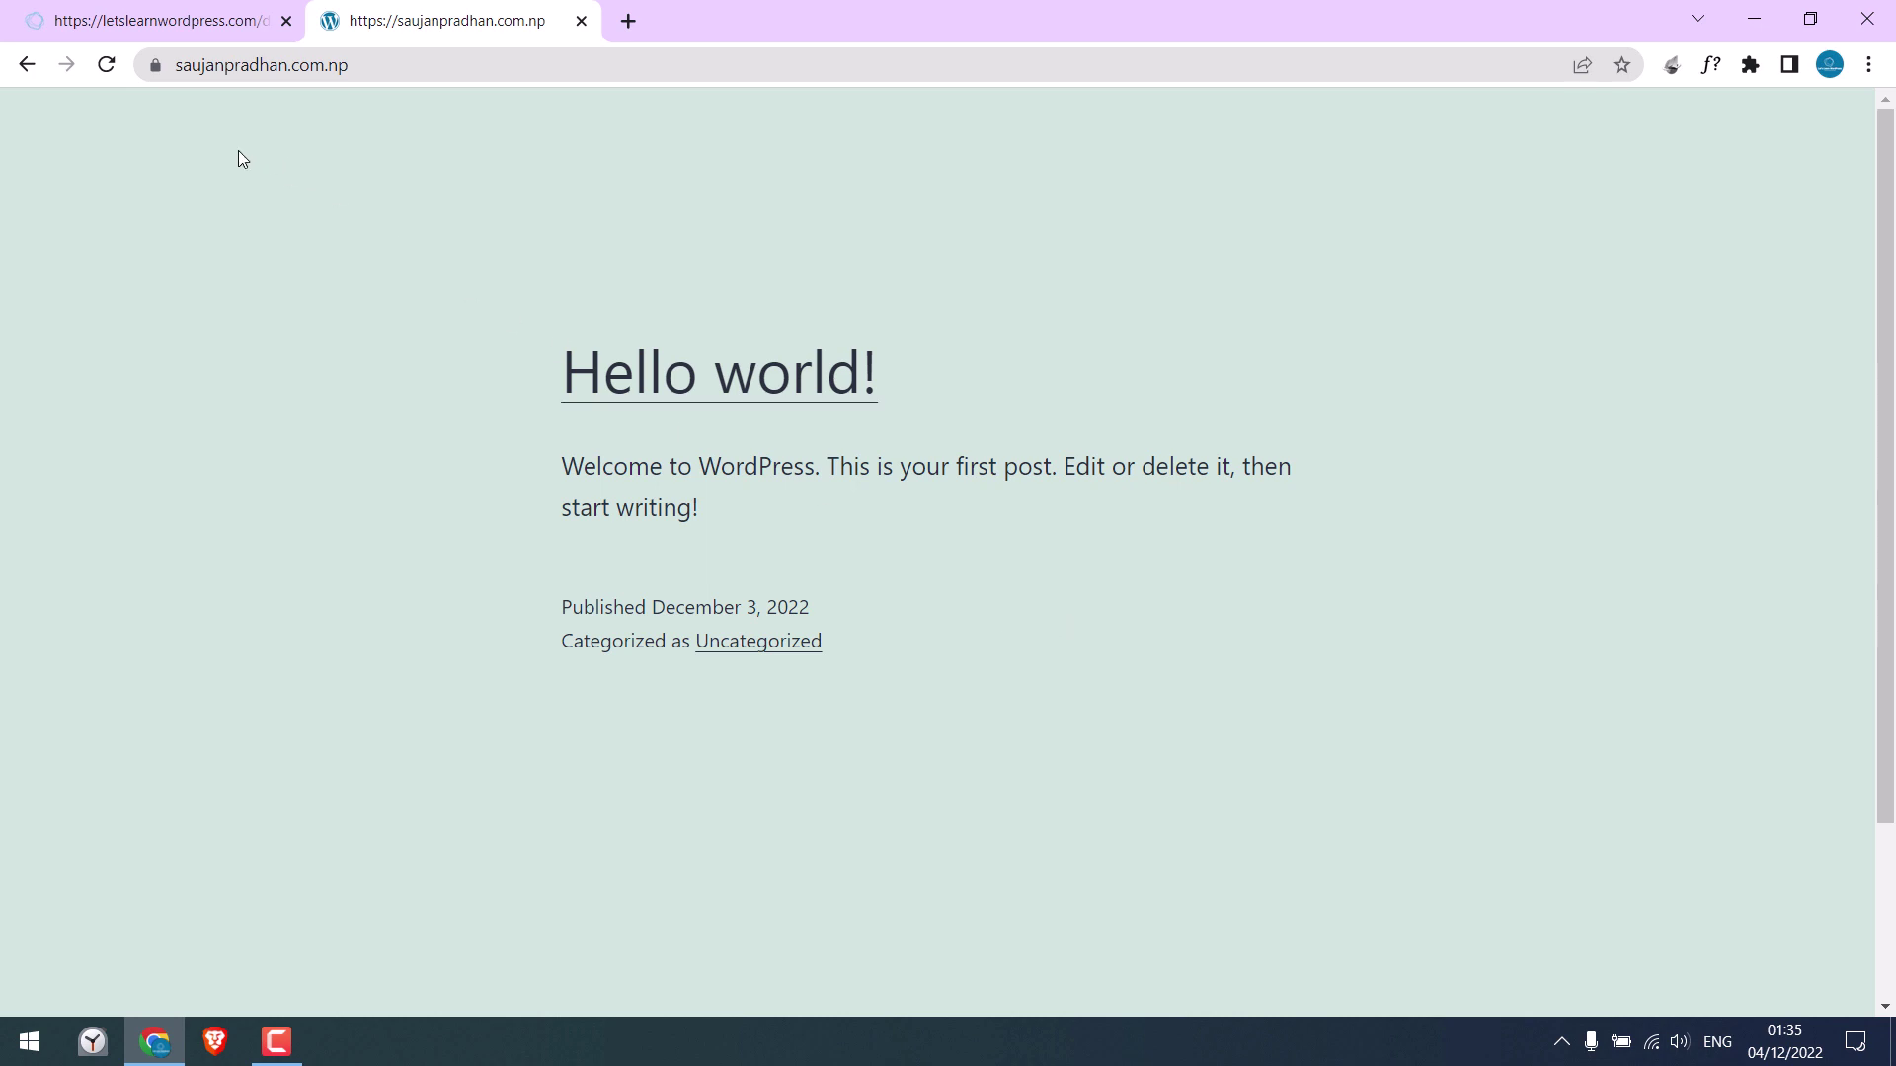
left_click(582, 20)
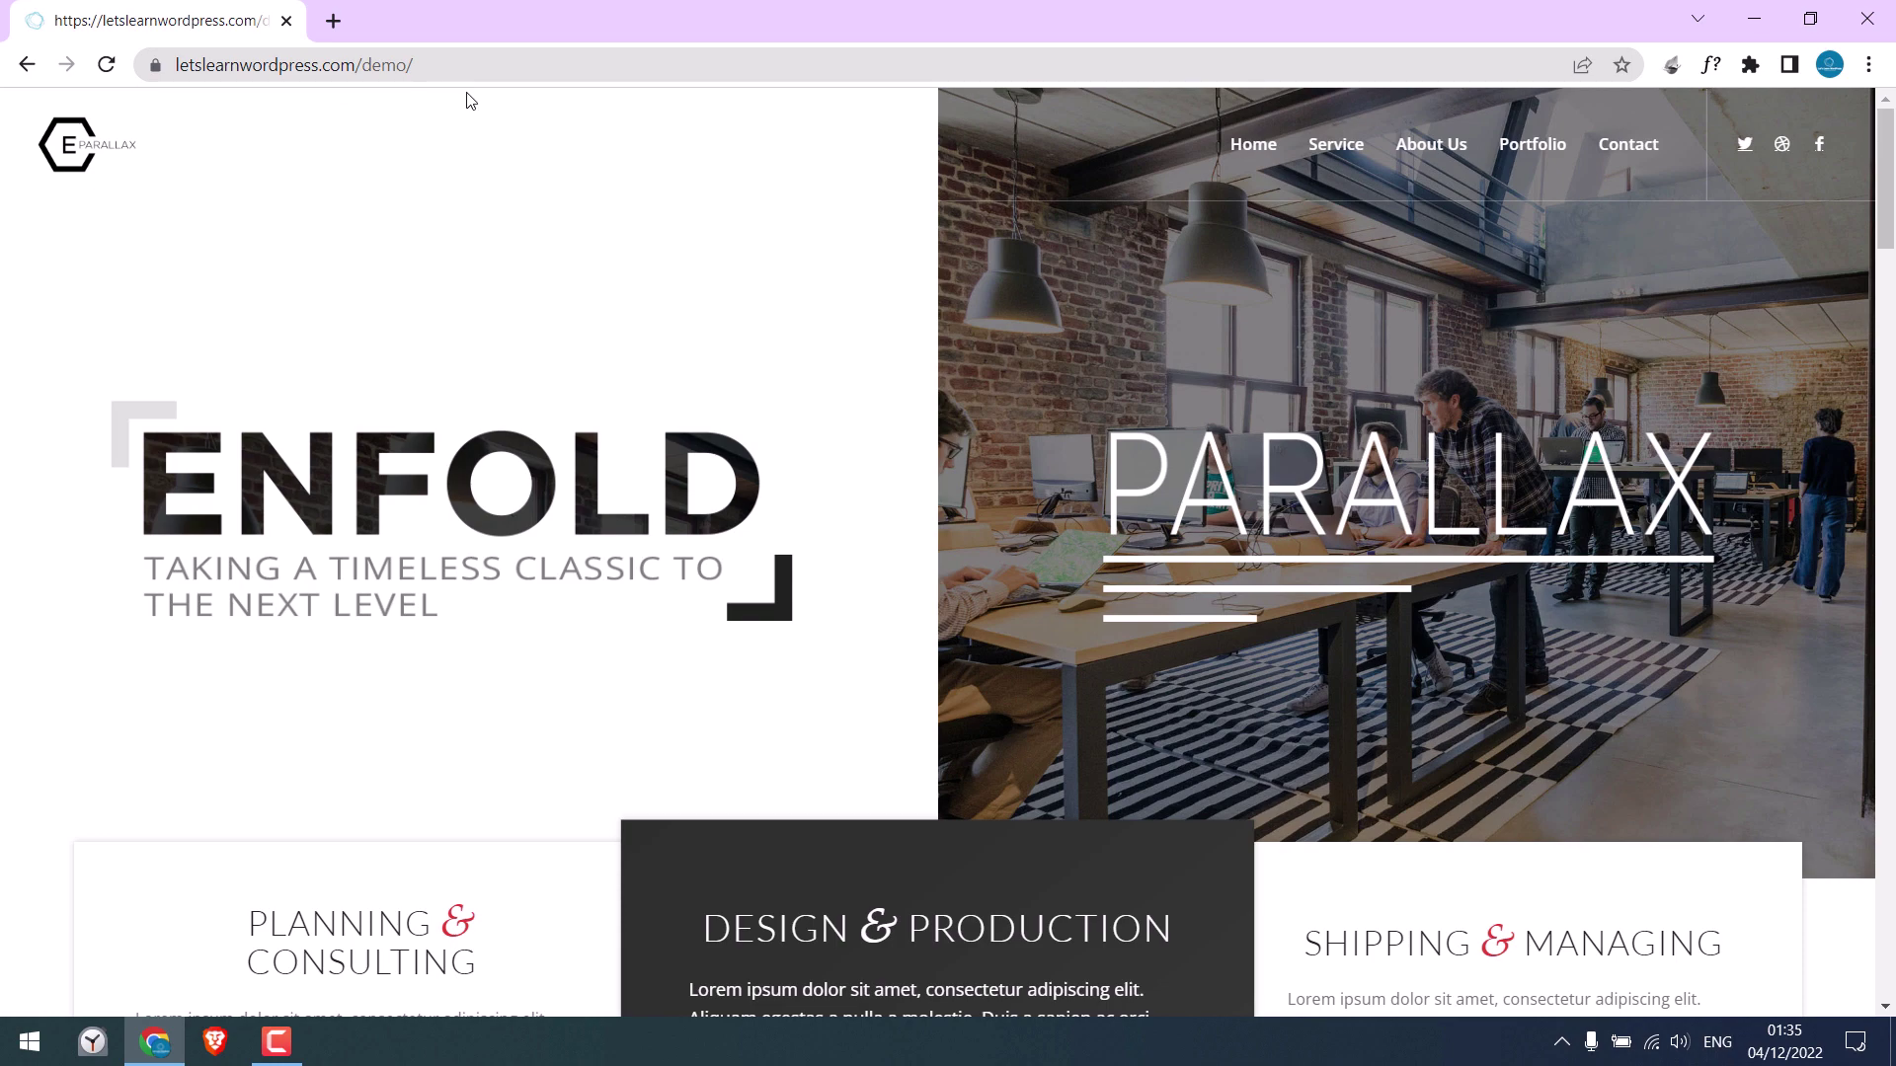
Go to the demo site's wp-admin login page
left_click(605, 63)
left_click(606, 65)
type("wp")
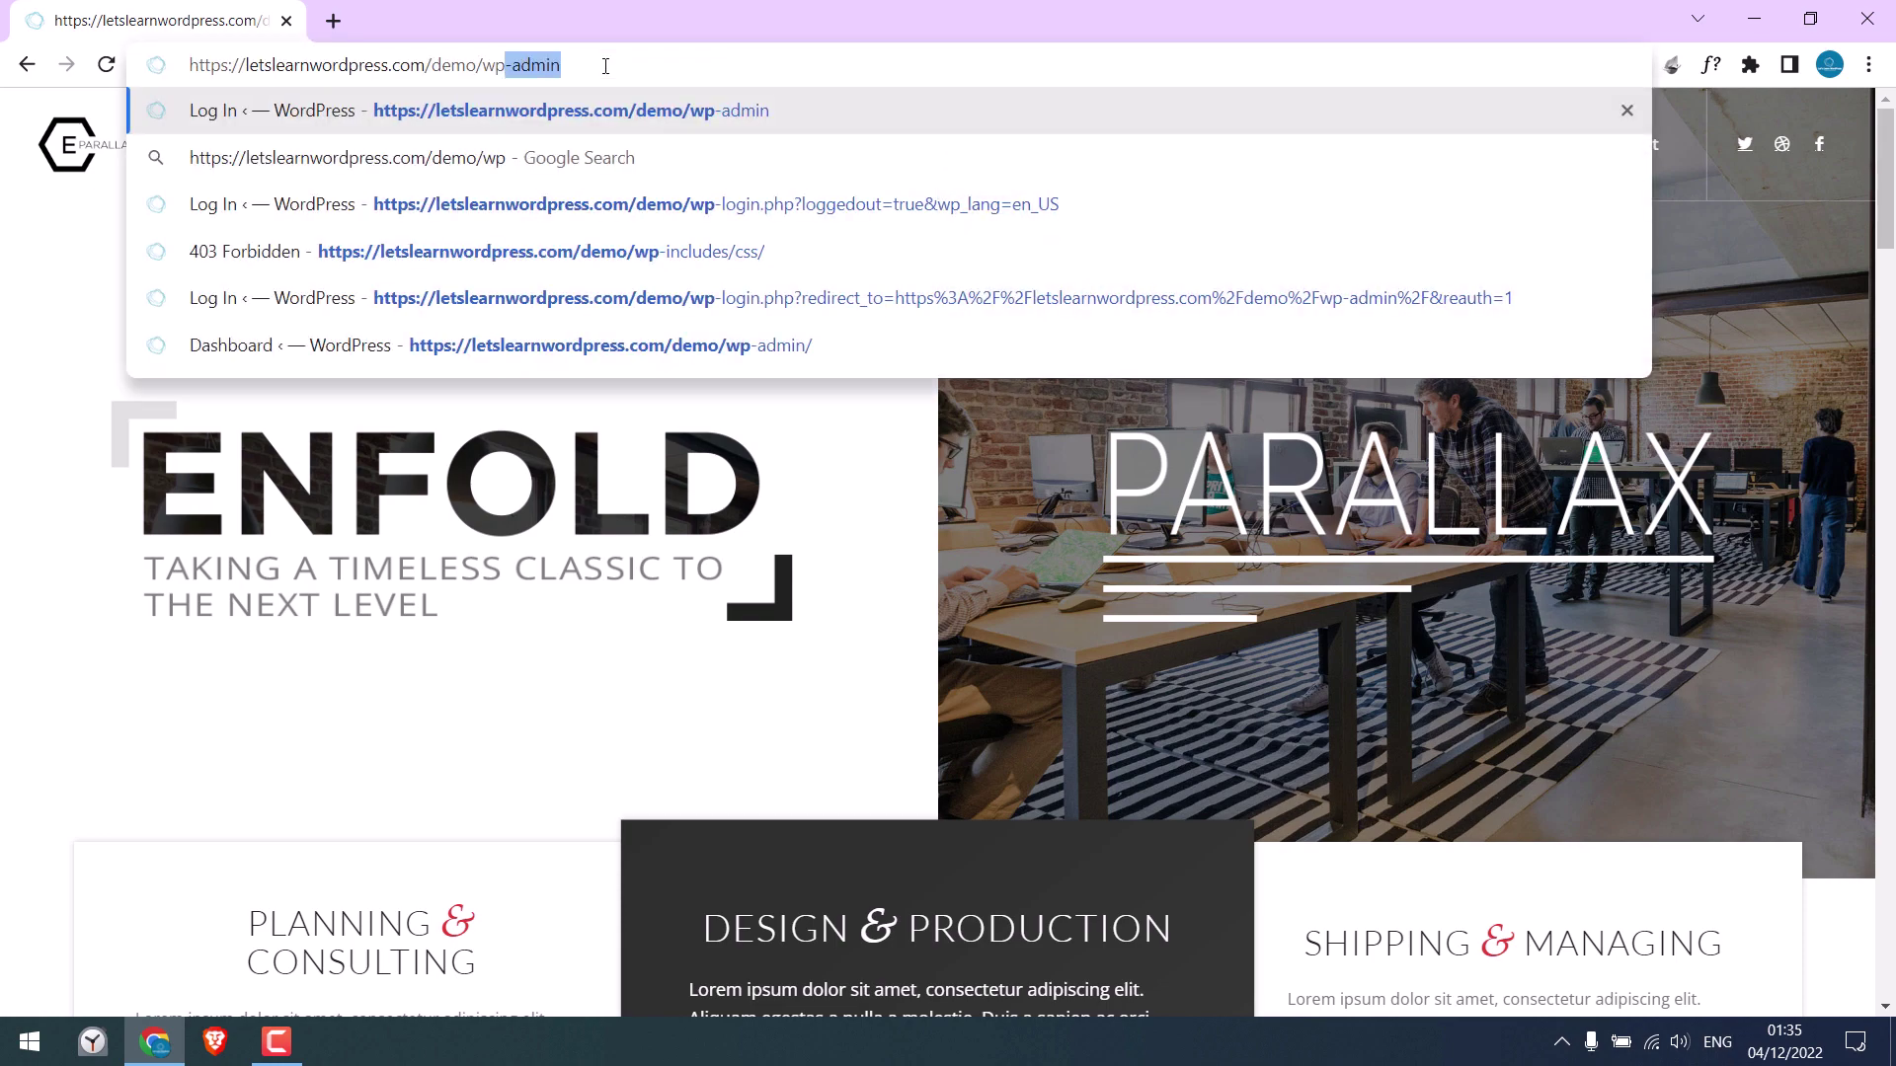
type("-admin")
key("Return")
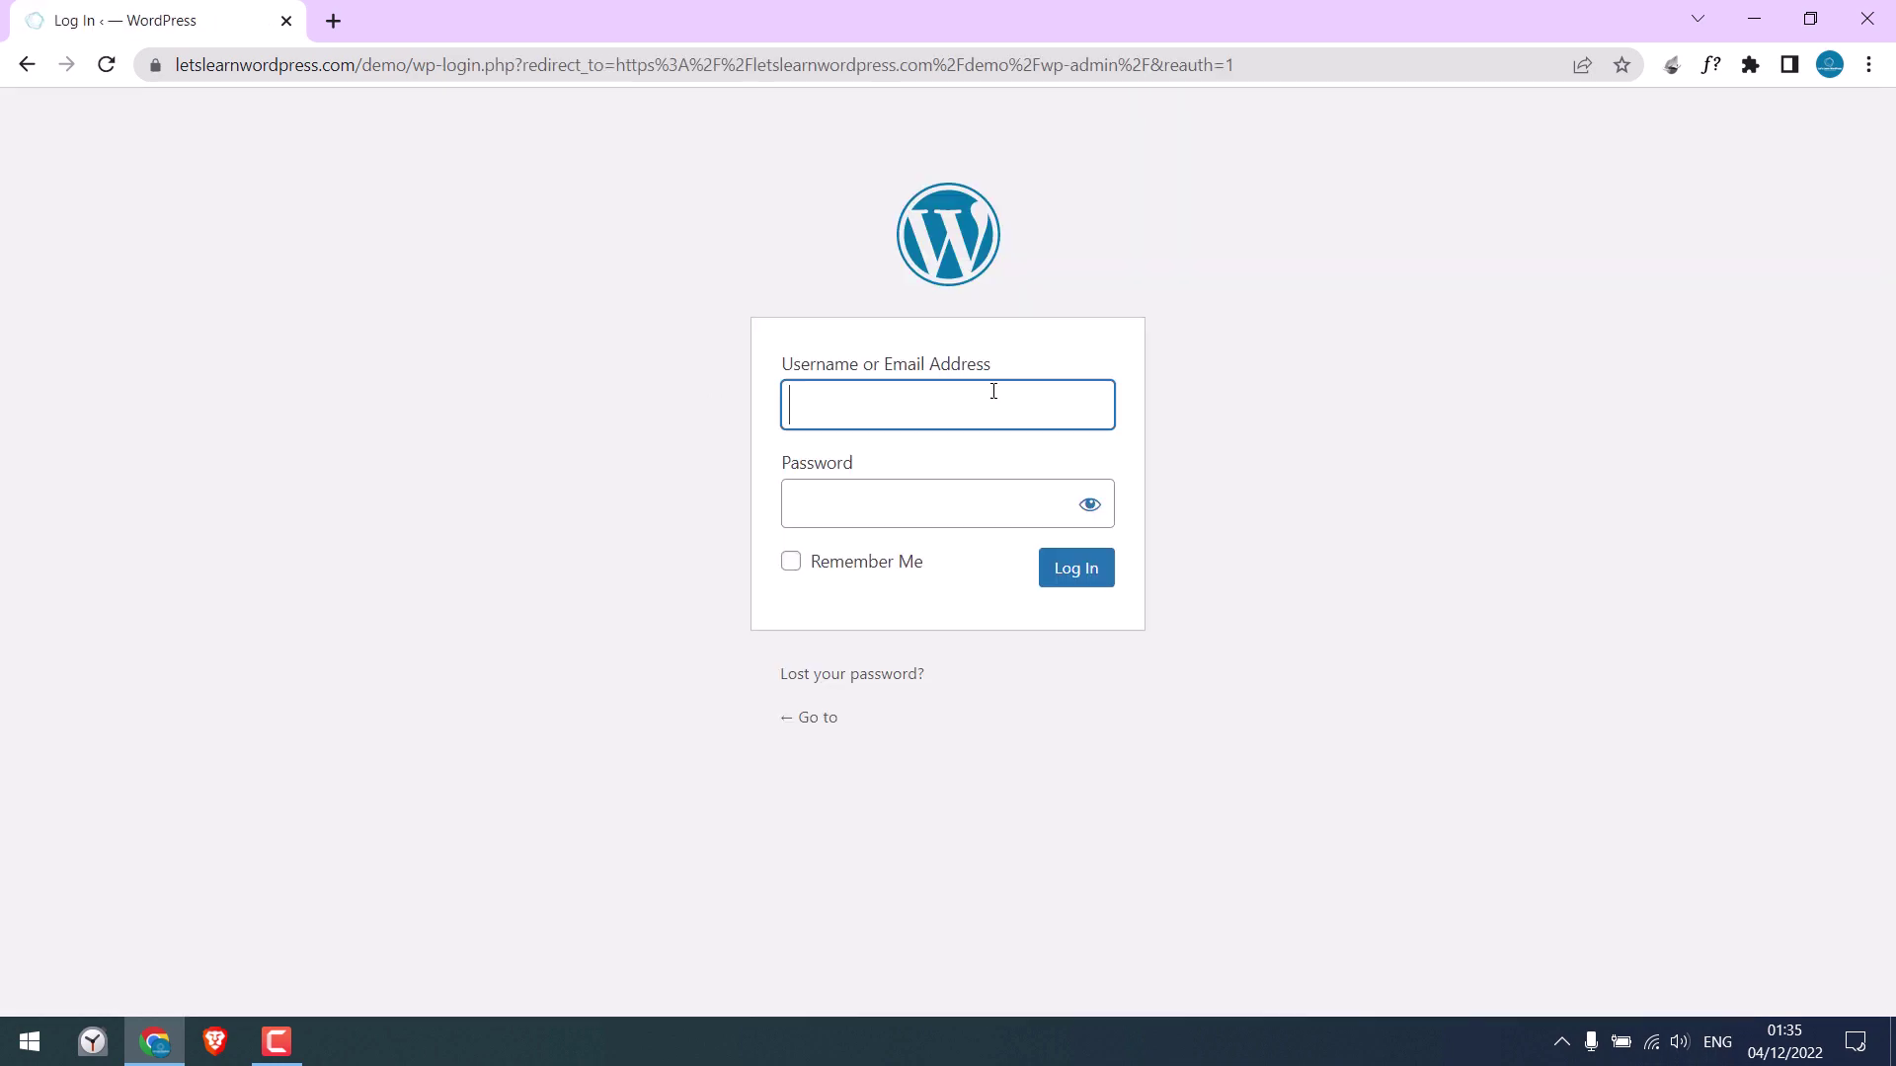
Log in with the admin username and password to reach the Dashboard
left_click(915, 425)
type("demo")
key("Tab")
type("•••••••••••••••")
key("Return")
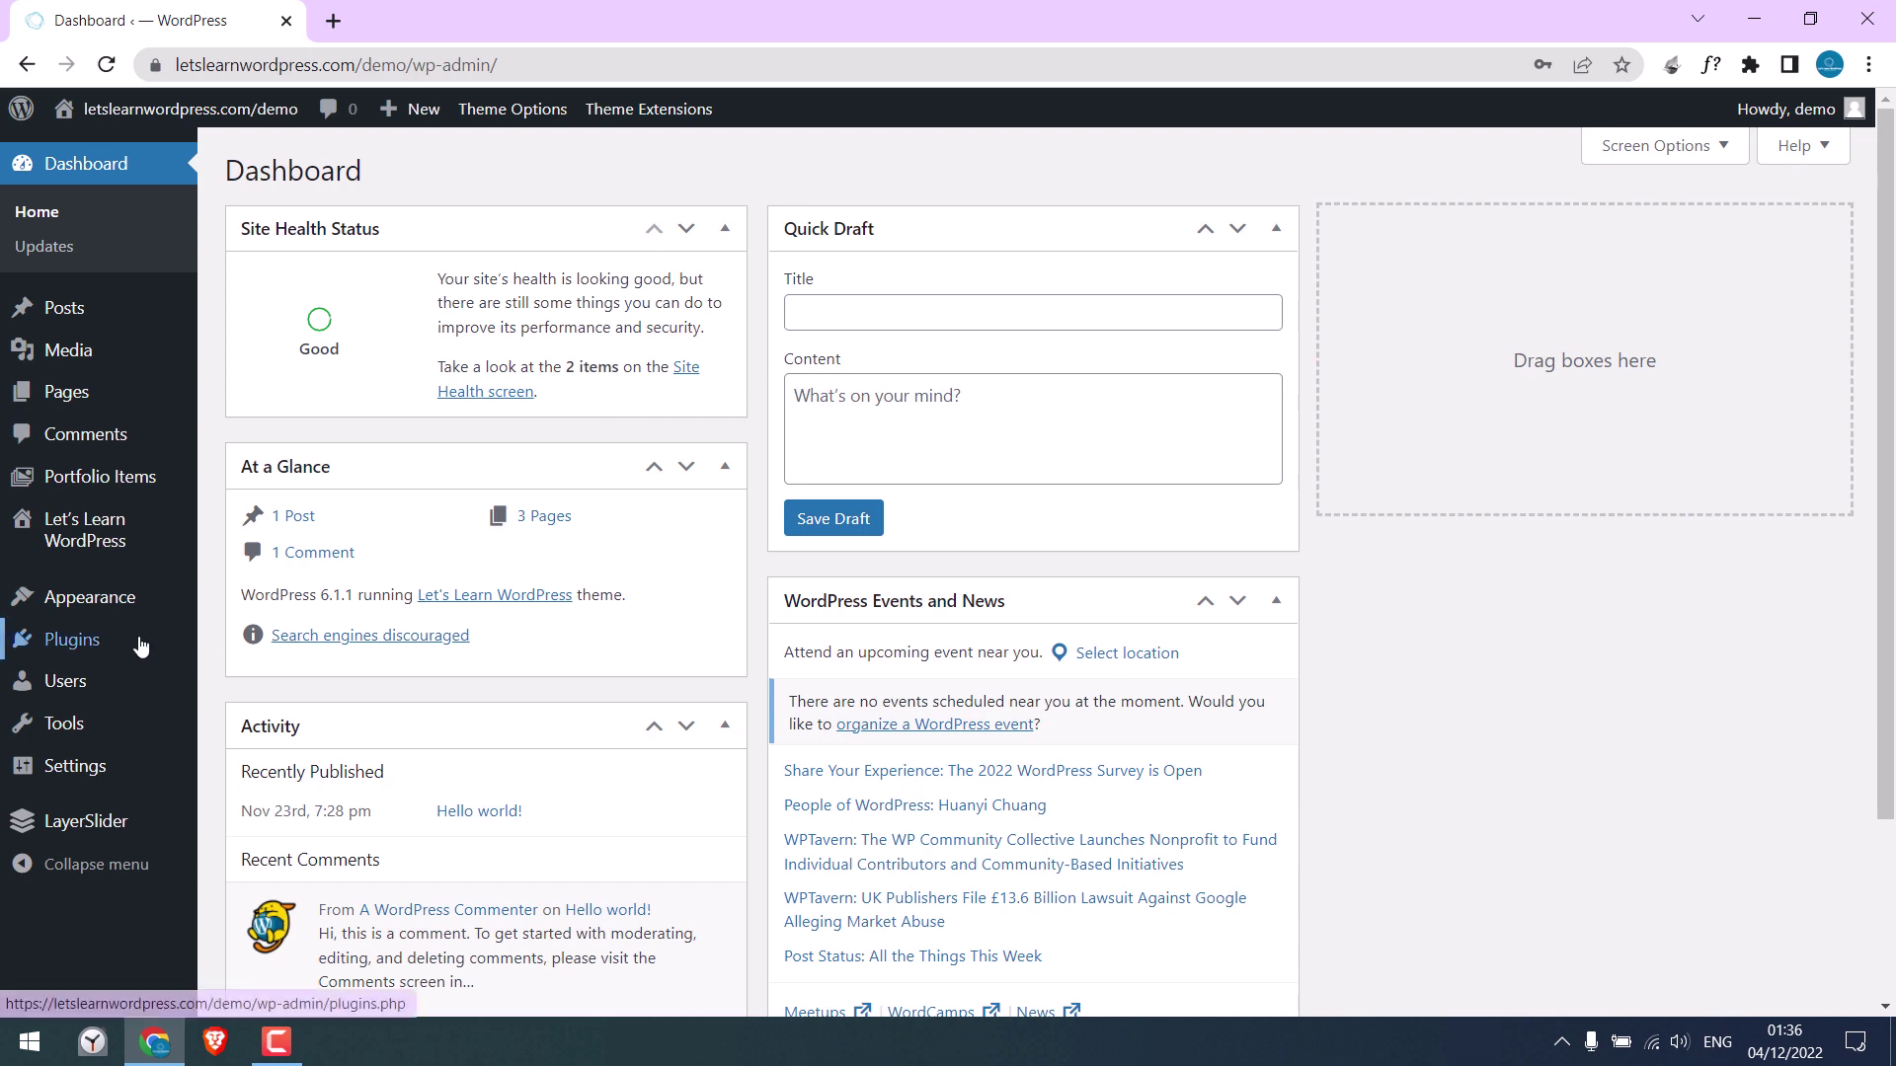
Search plugins for 'fil', then install and activate the File Manager plugin
mouse_move(149, 646)
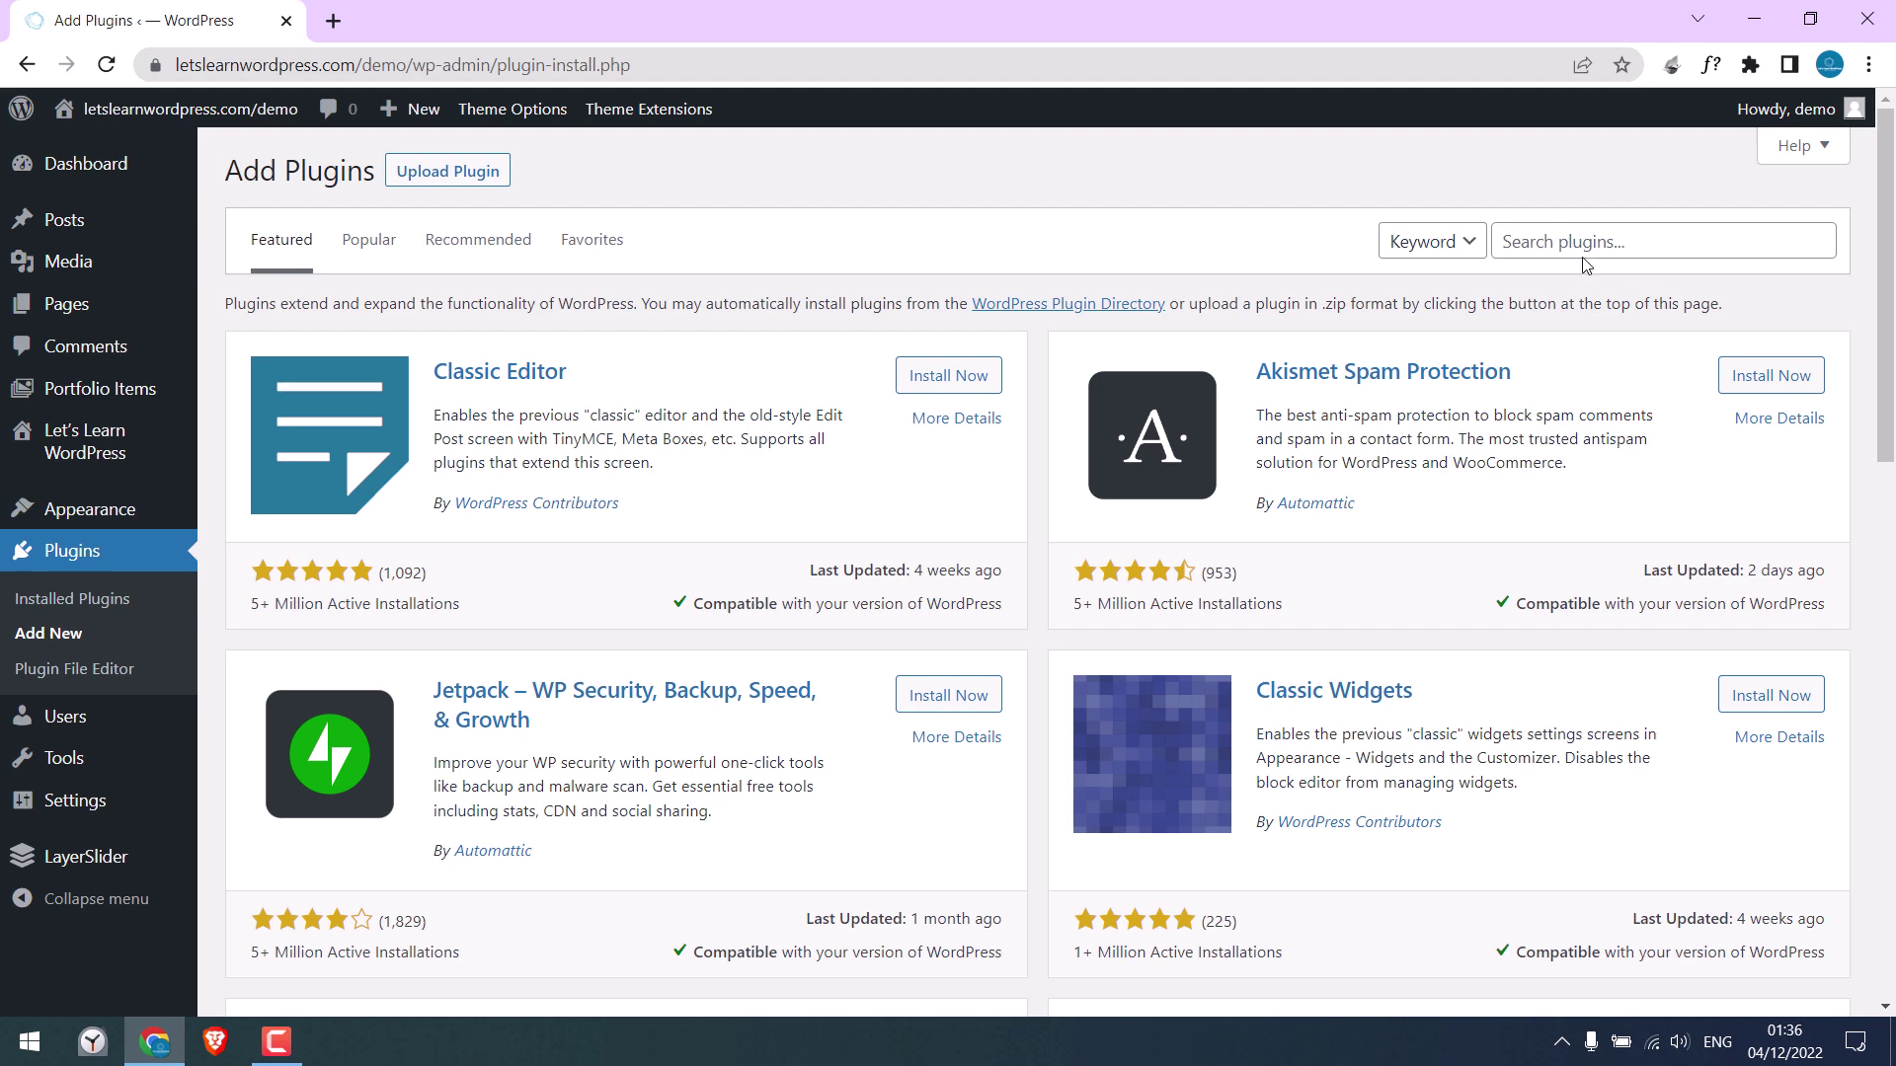
left_click(1570, 242)
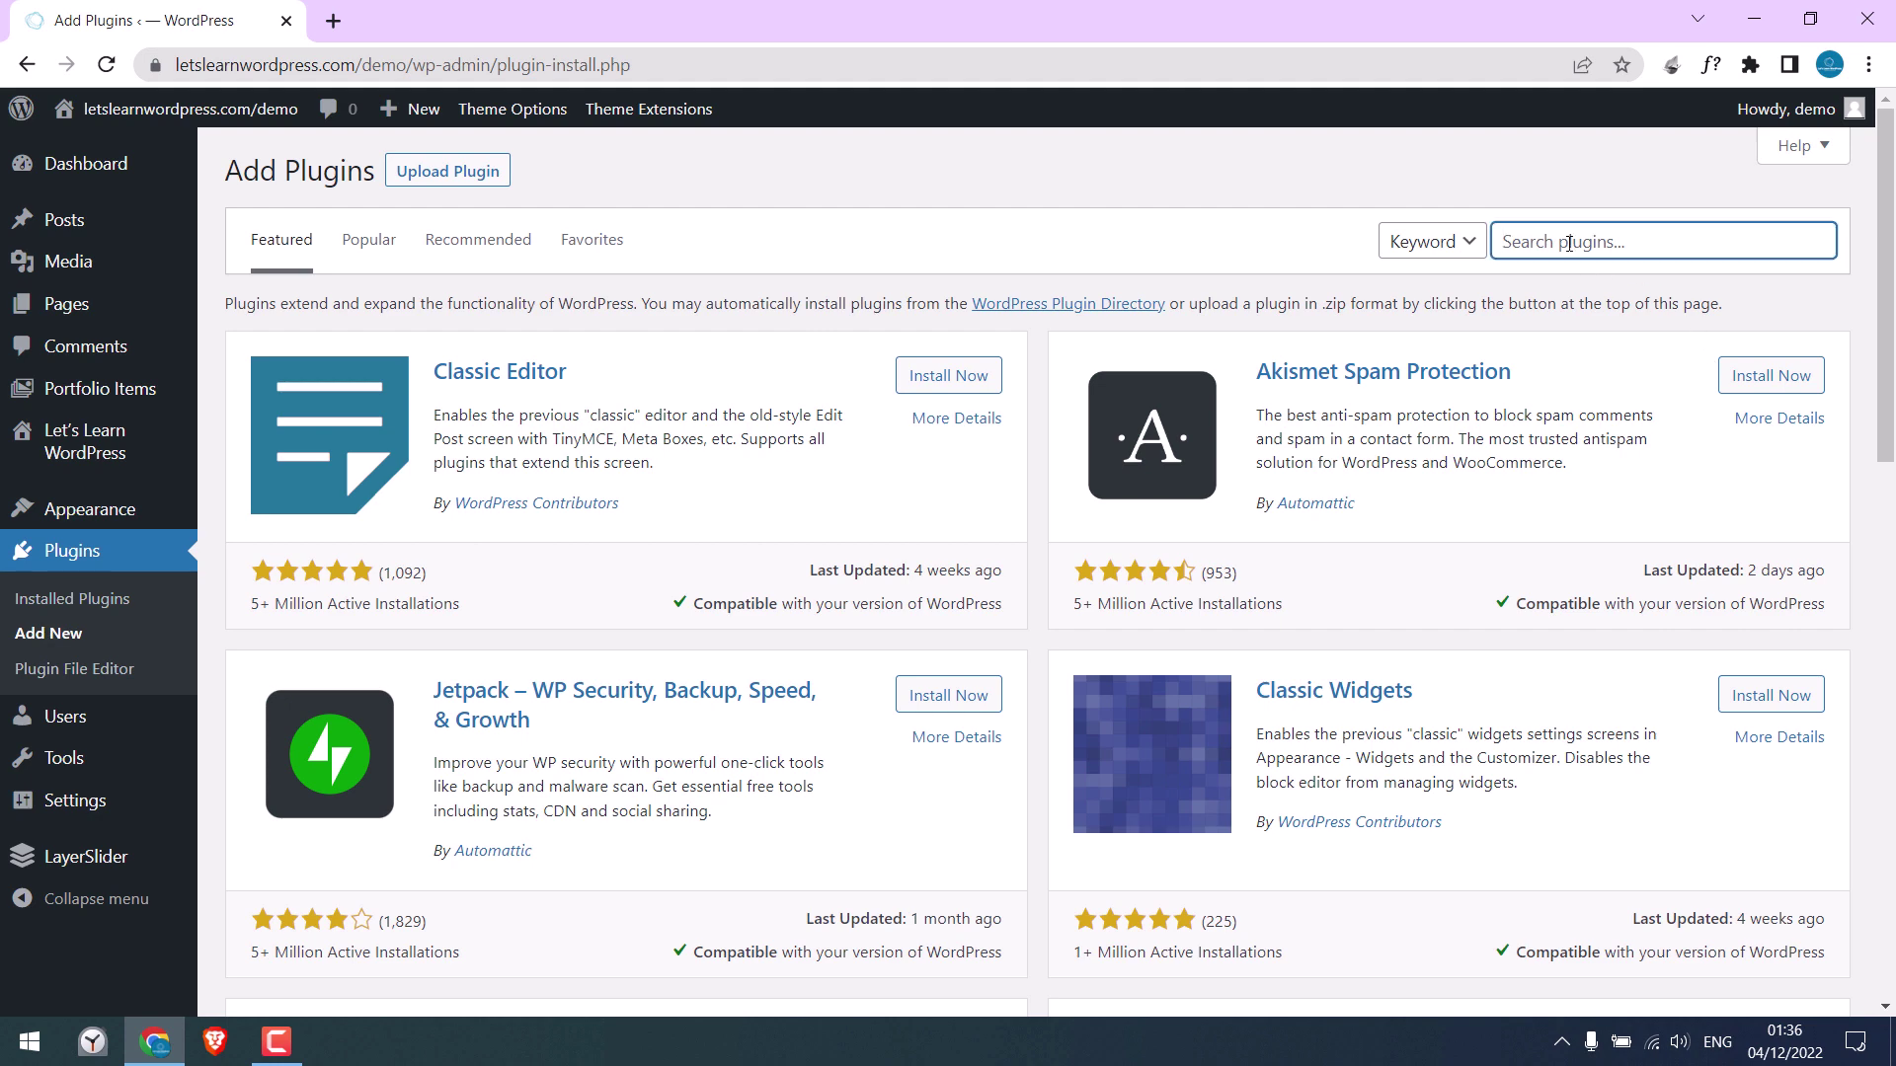
type("file manager")
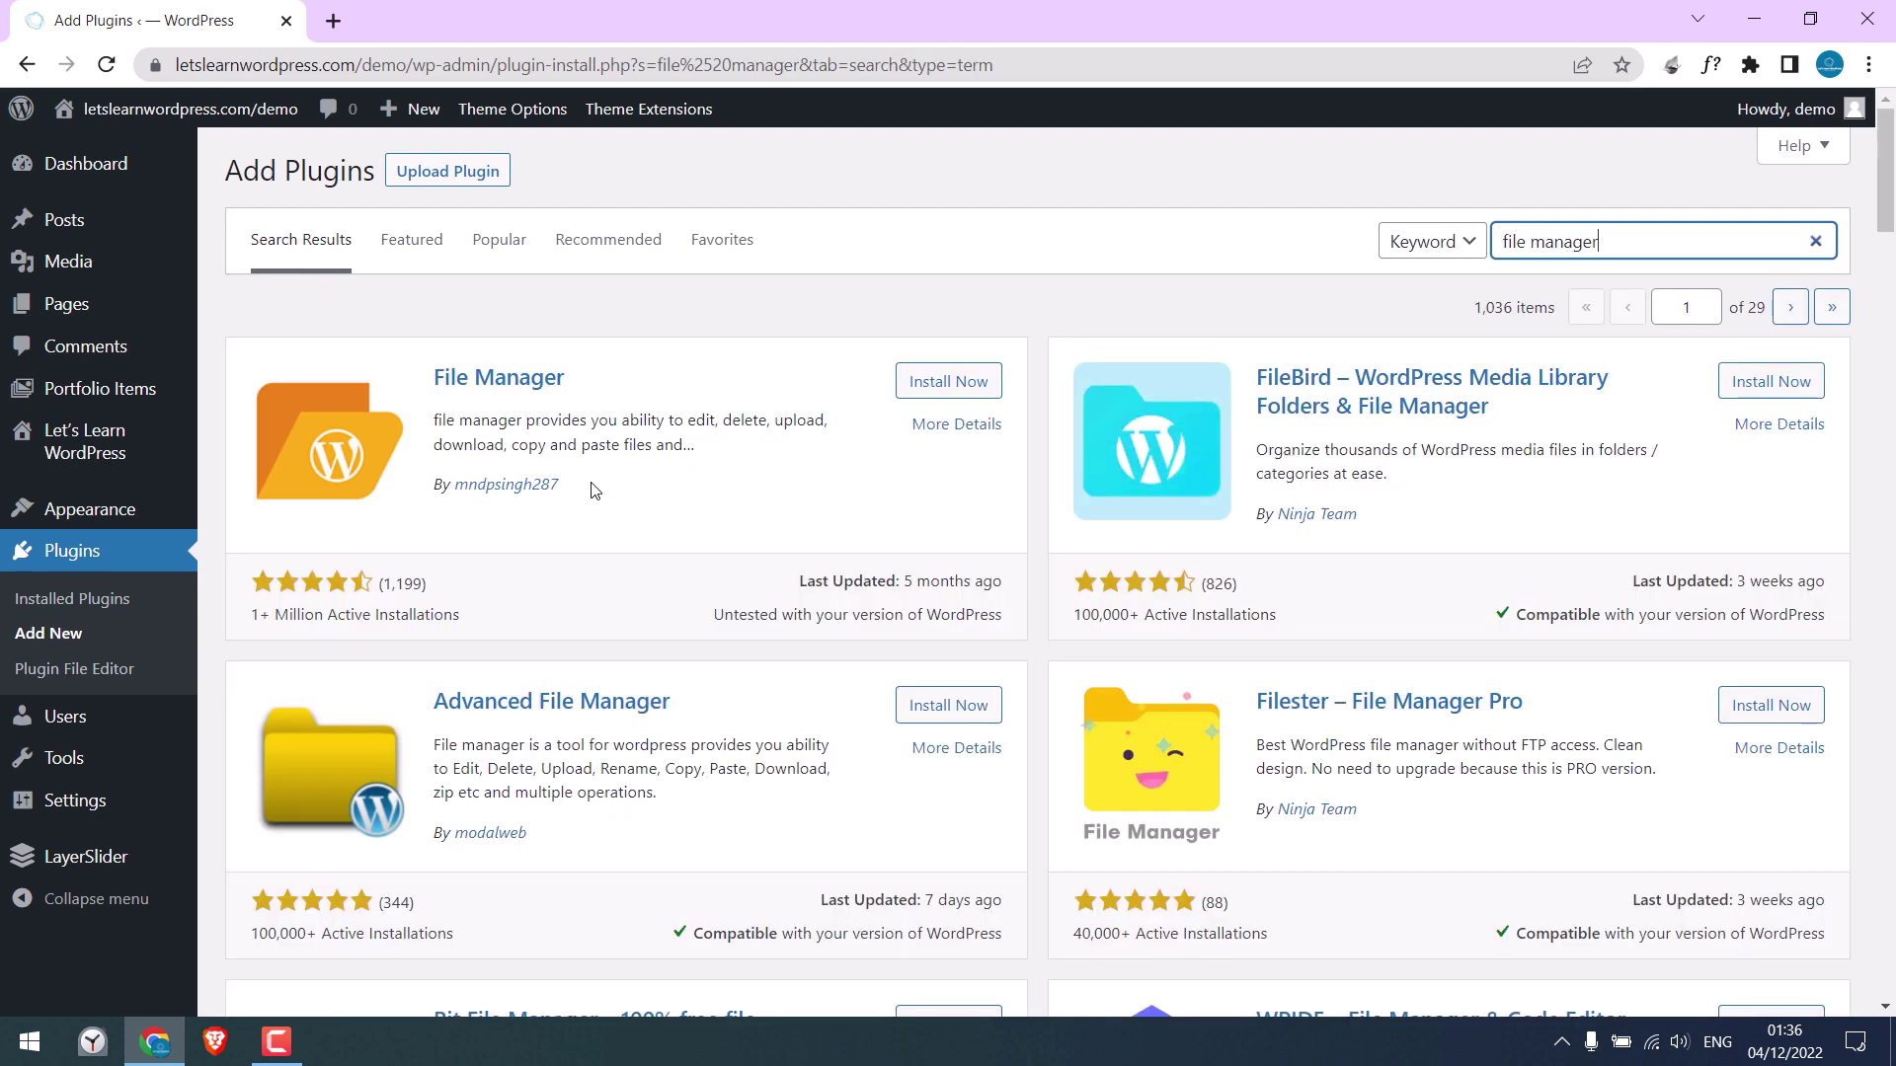
left_click(951, 383)
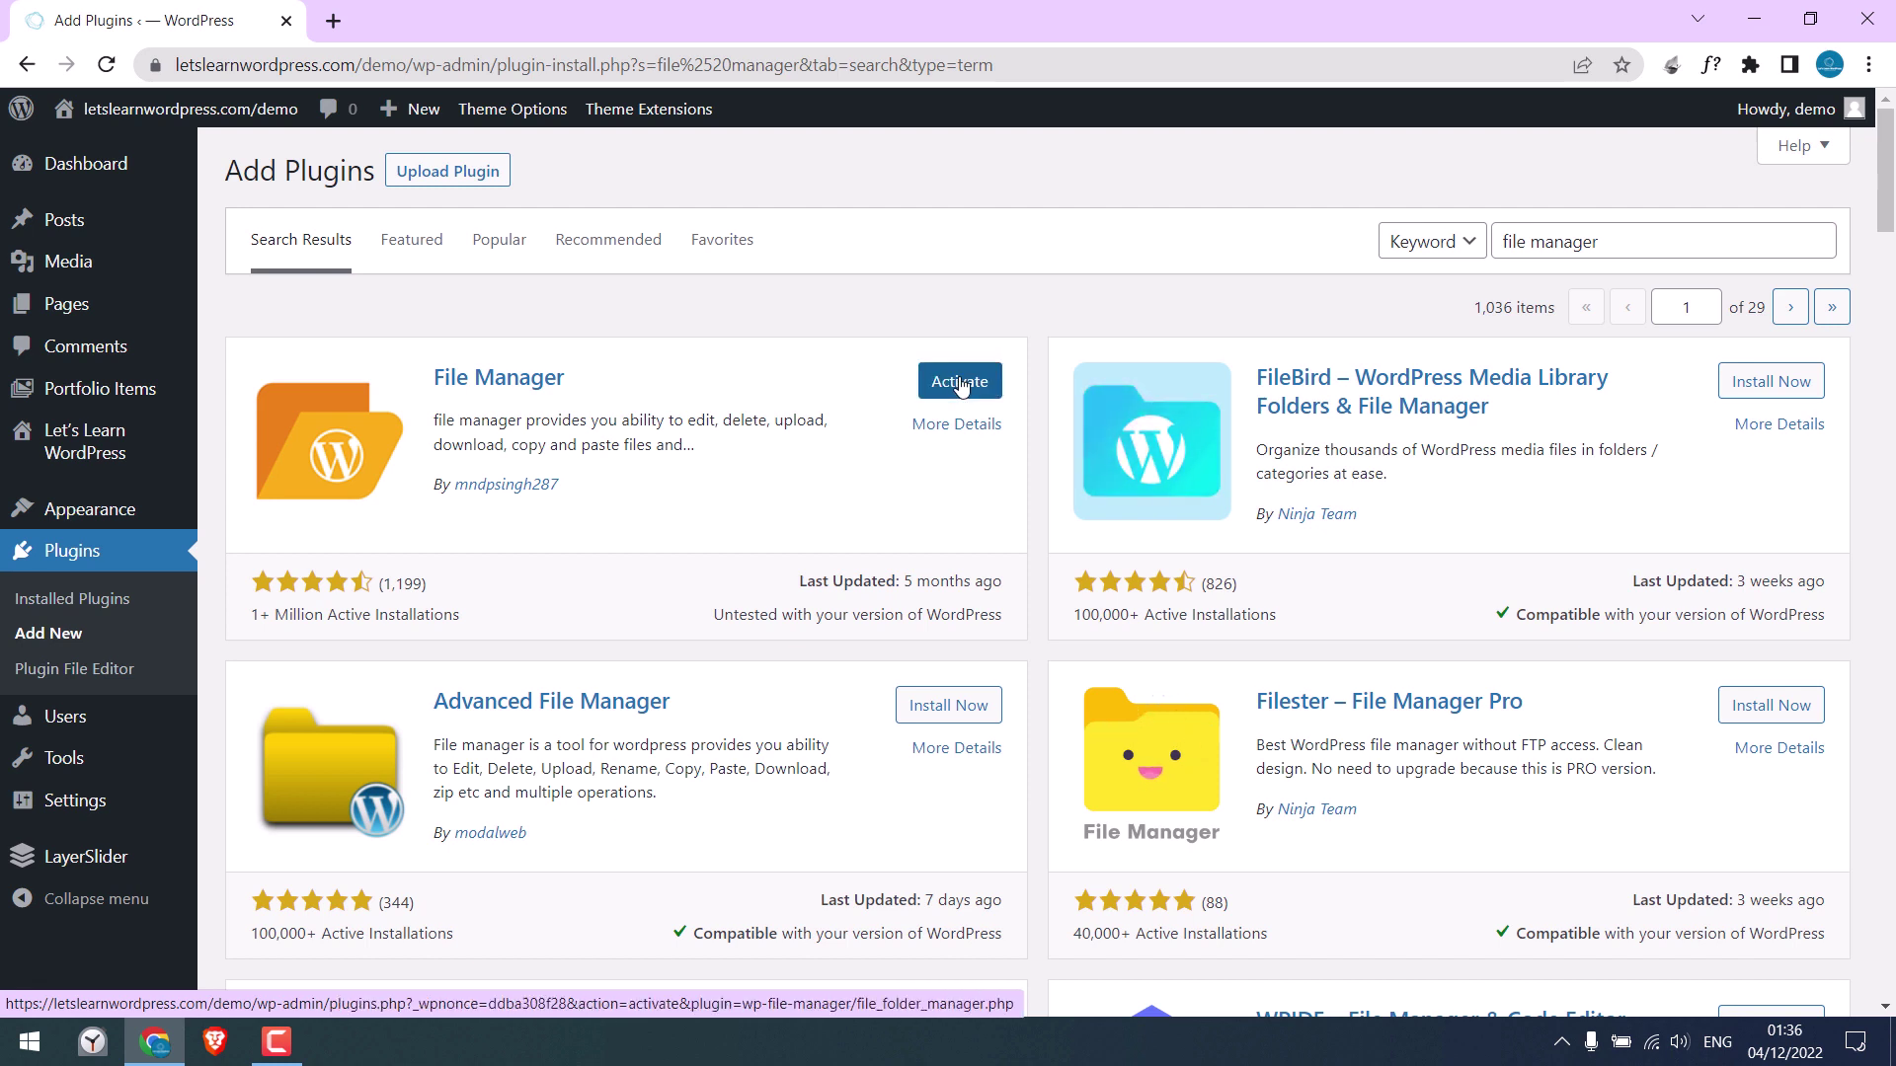
left_click(959, 385)
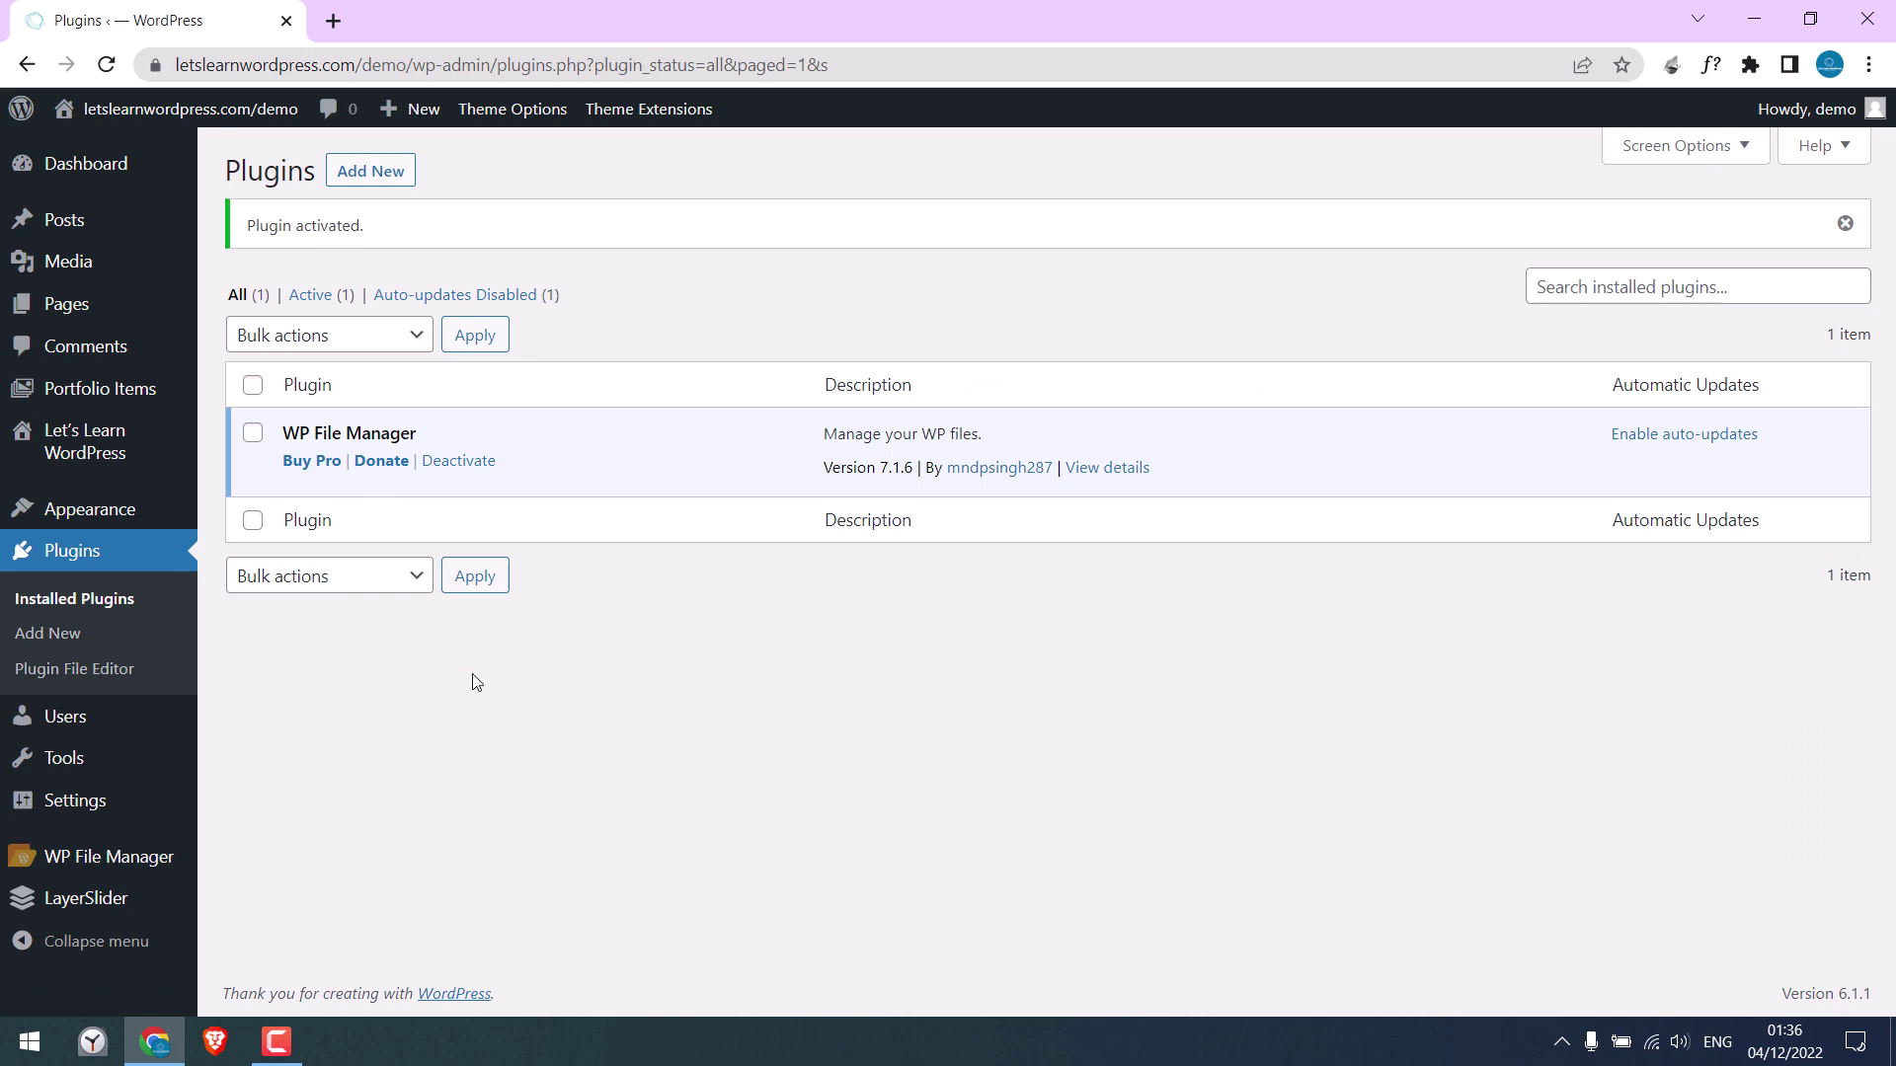
In WP File Manager, select .htaccess, wp-content and wp-config.php and download them as demo-3.zip
left_click(131, 859)
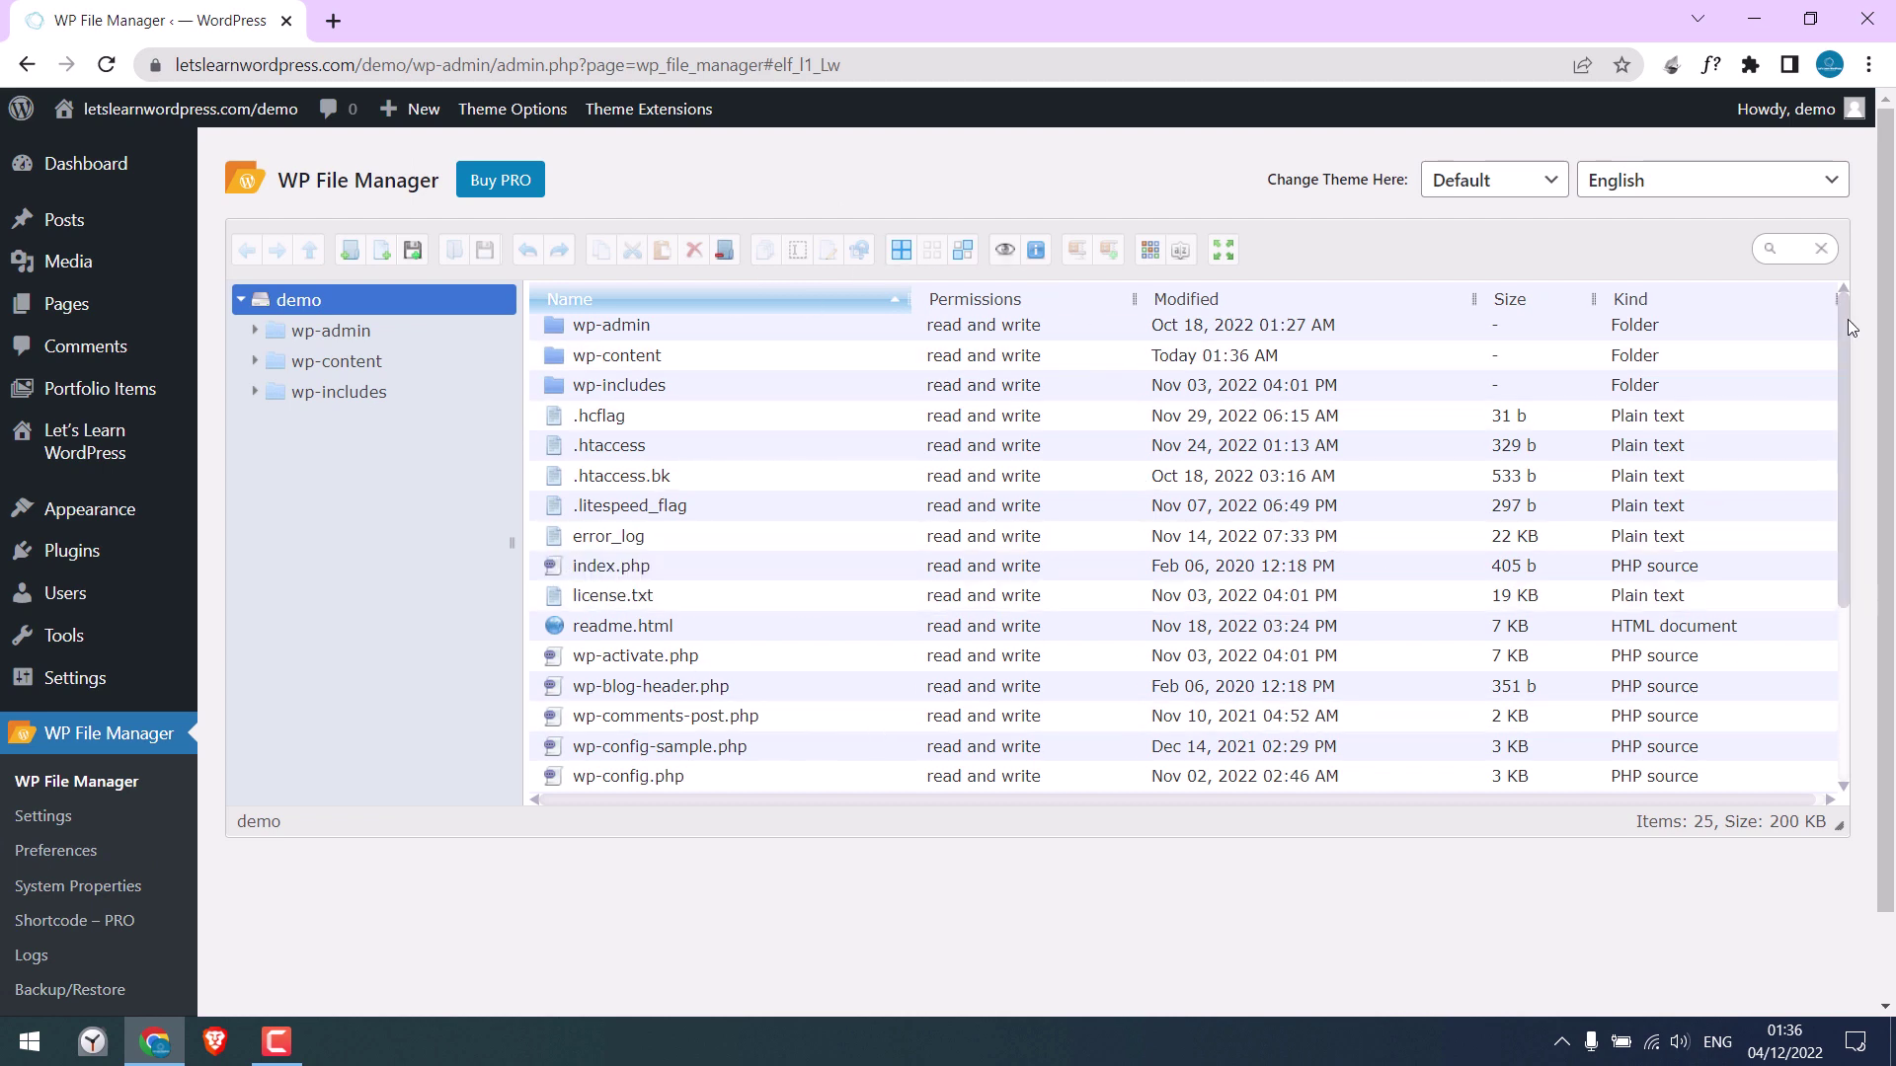
left_click_drag(1847, 318, 1841, 280)
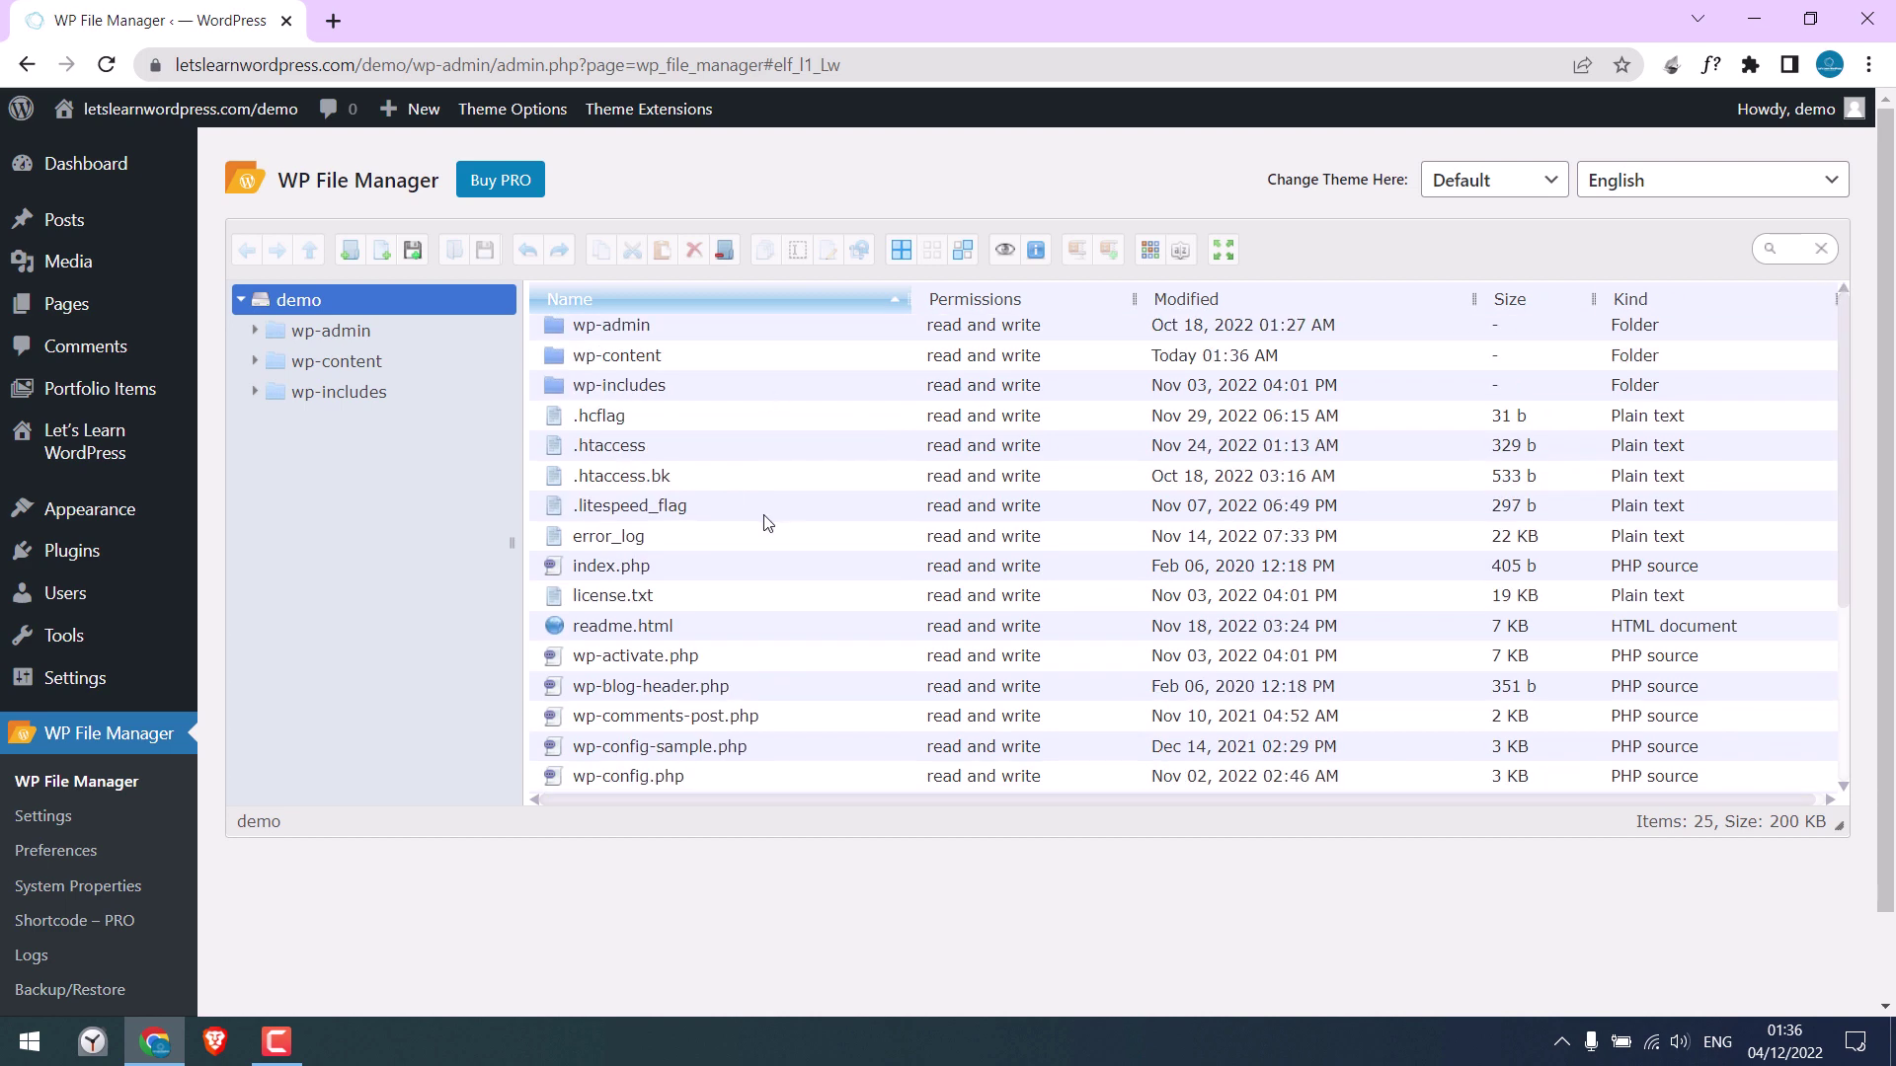
left_click(550, 447)
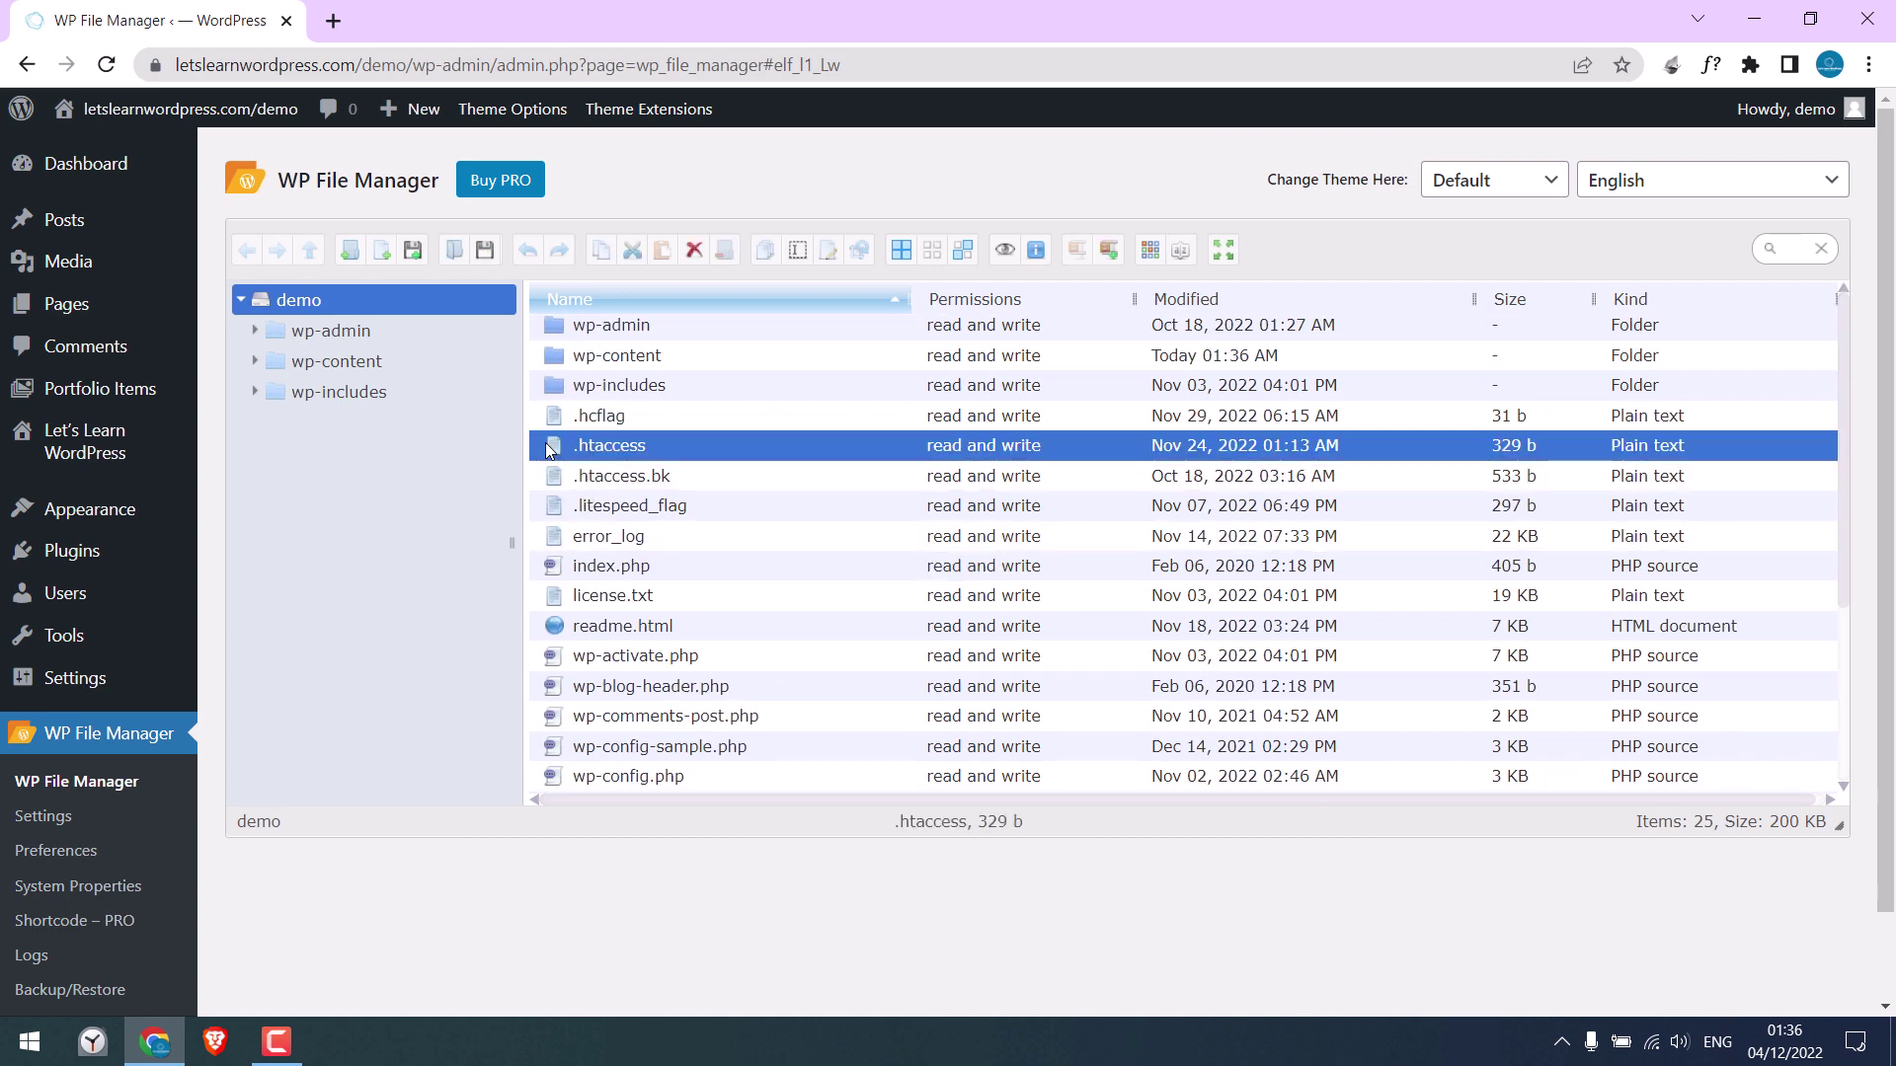
left_click(575, 359, "ctrl")
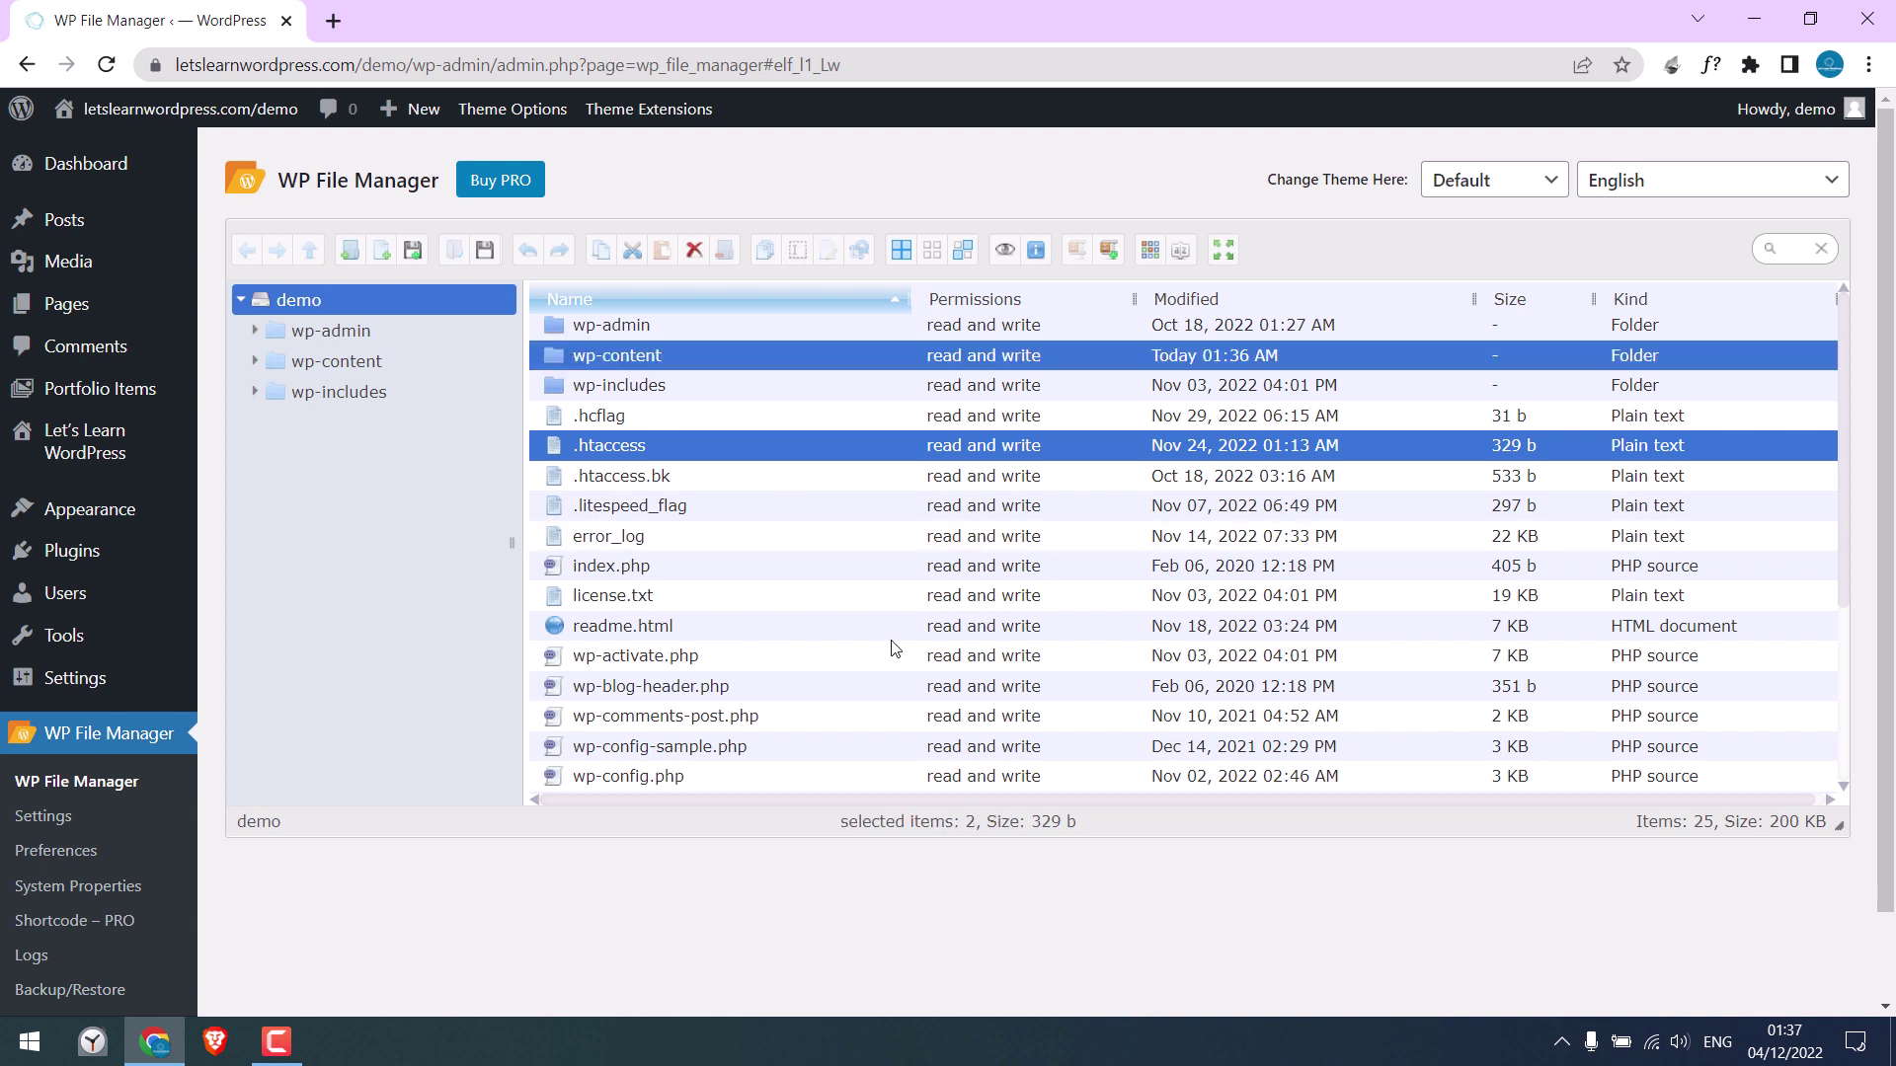
left_click(559, 780, "ctrl")
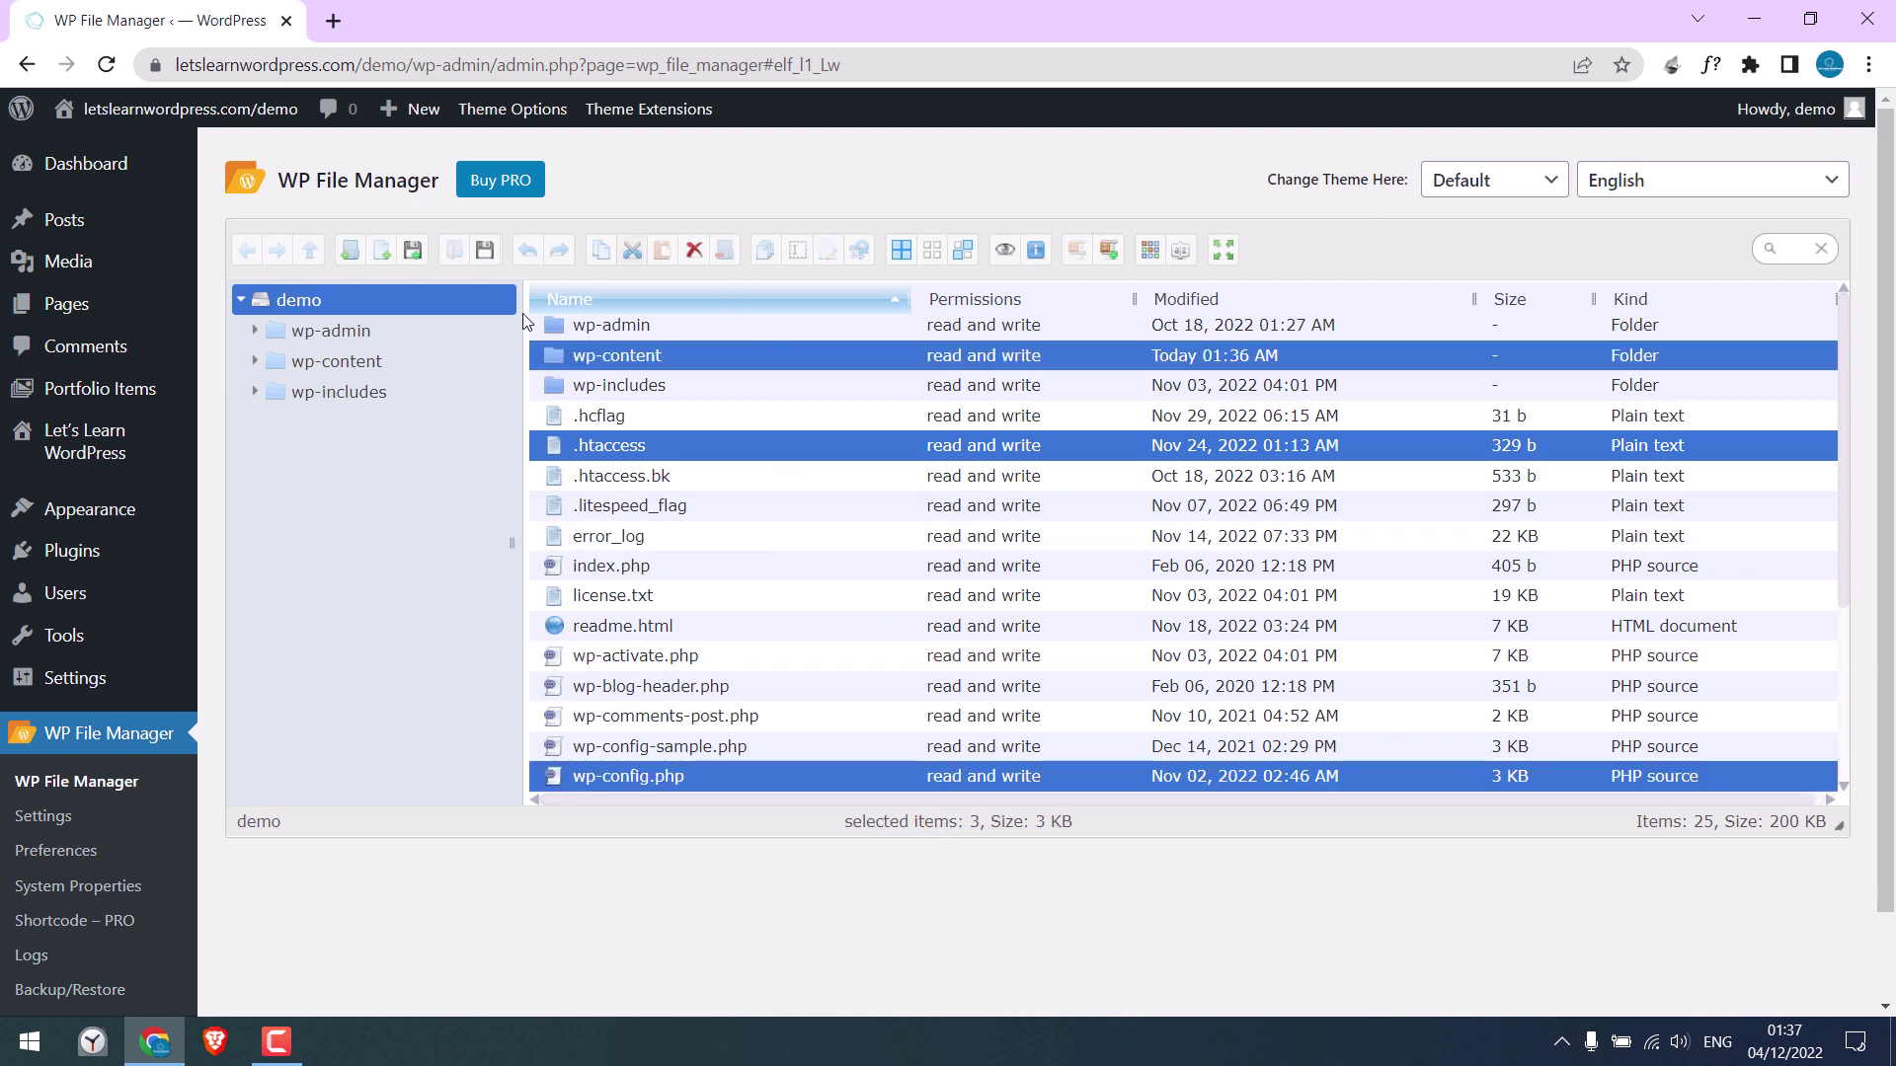
right_click(619, 354)
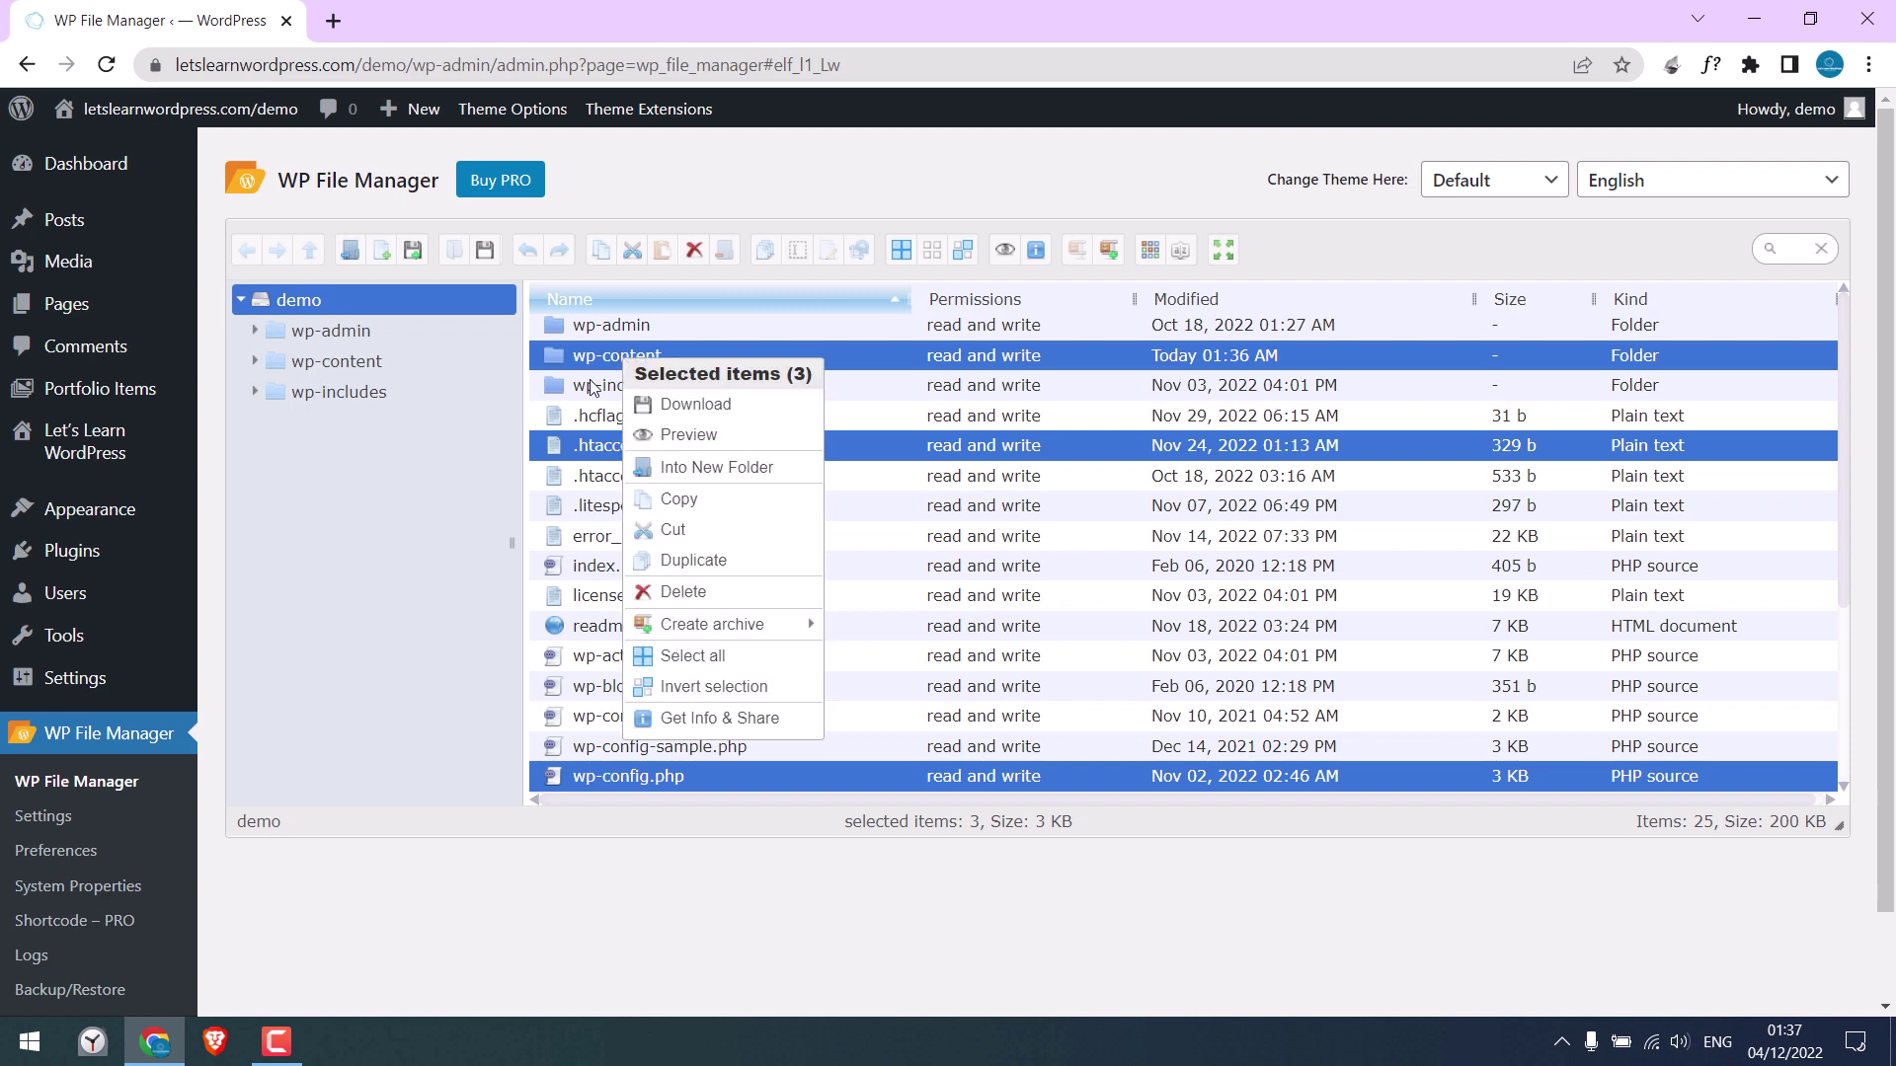
left_click(694, 407)
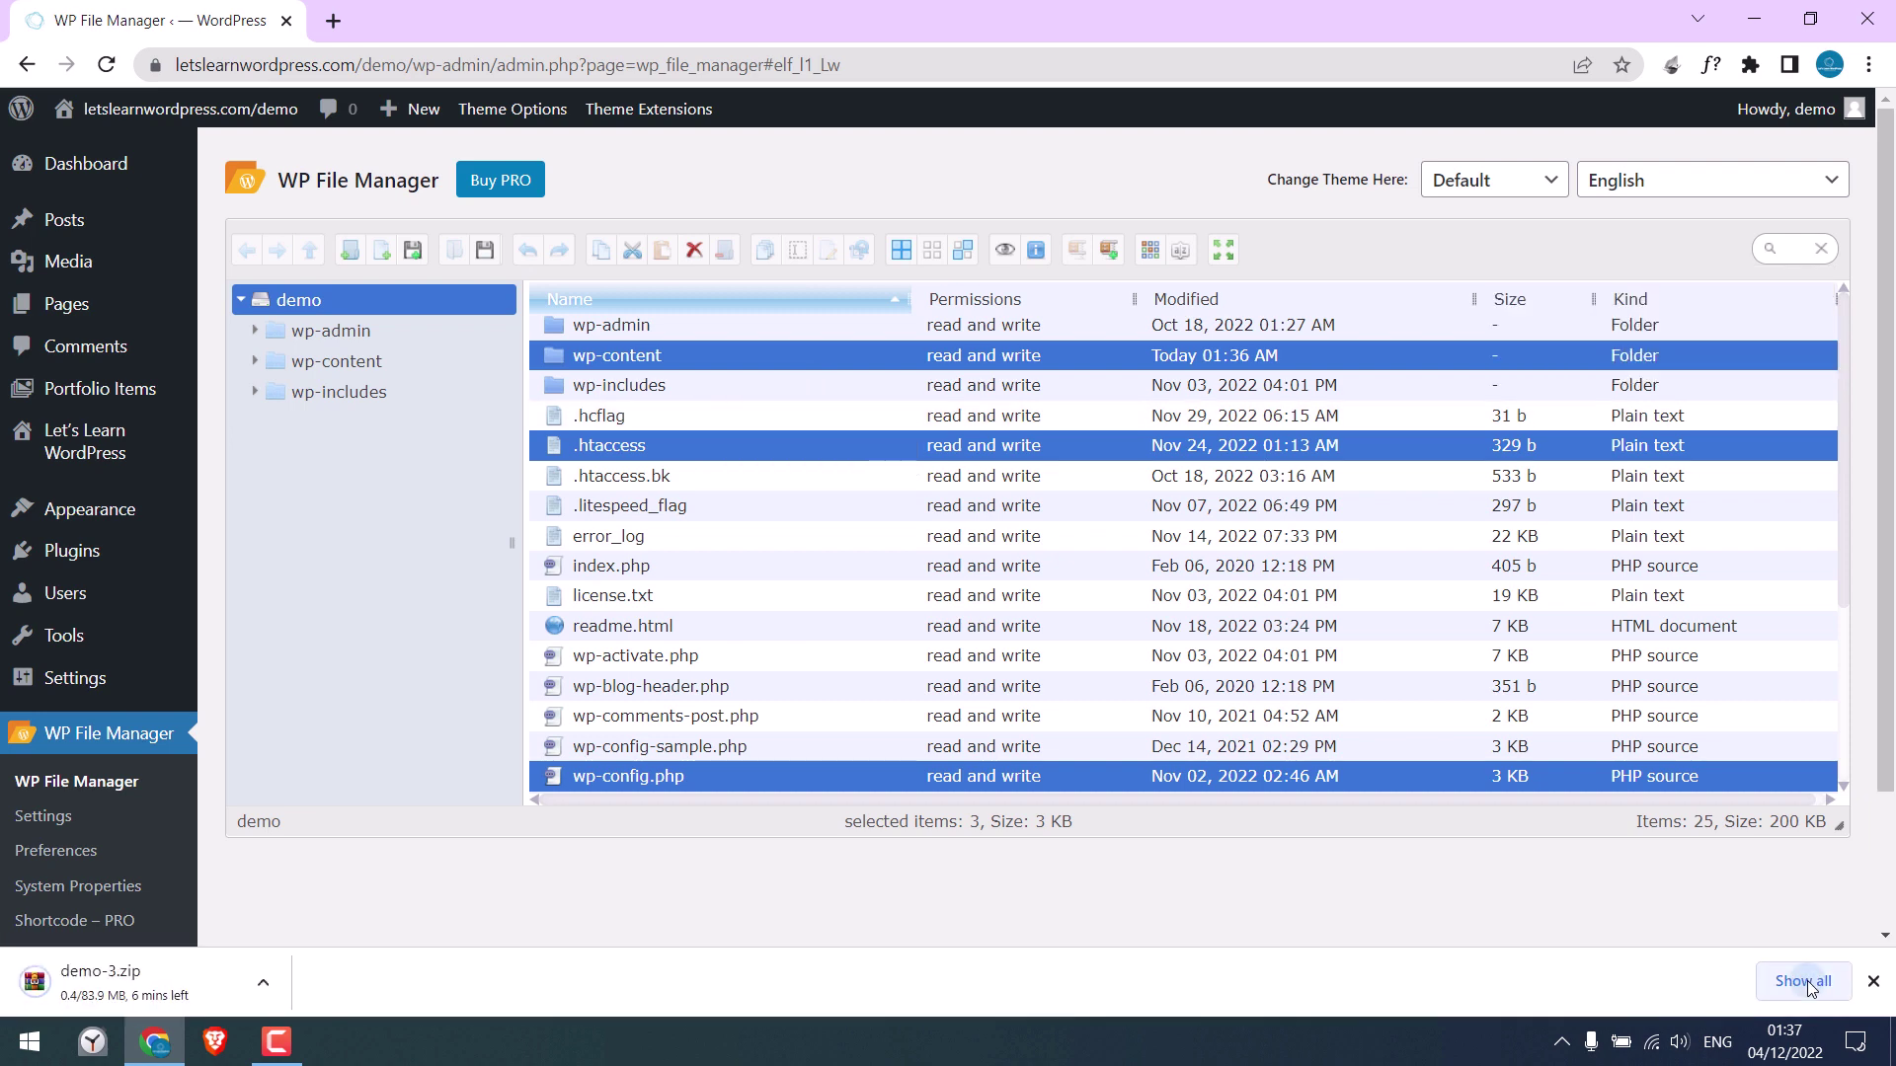
Reveal the downloaded demo-3.zip in the Windows Downloads folder
left_click(1805, 984)
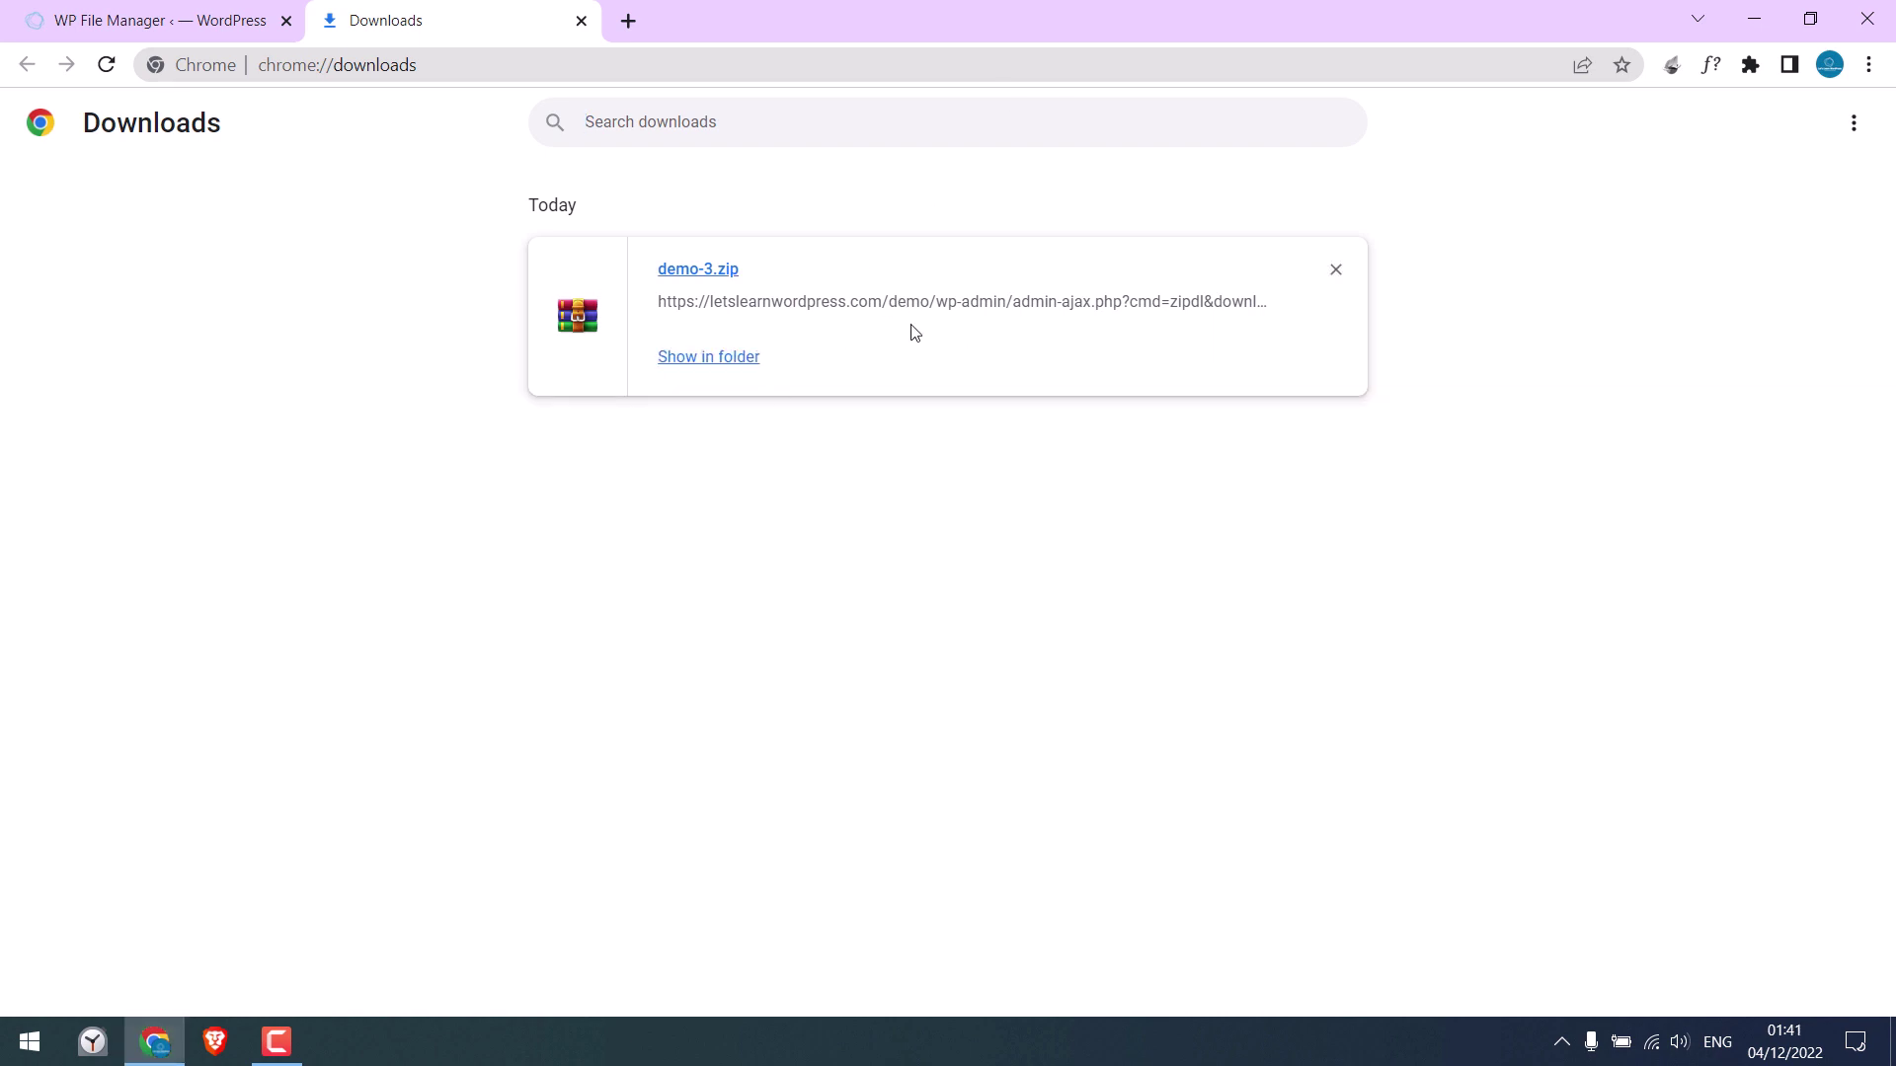
left_click(737, 361)
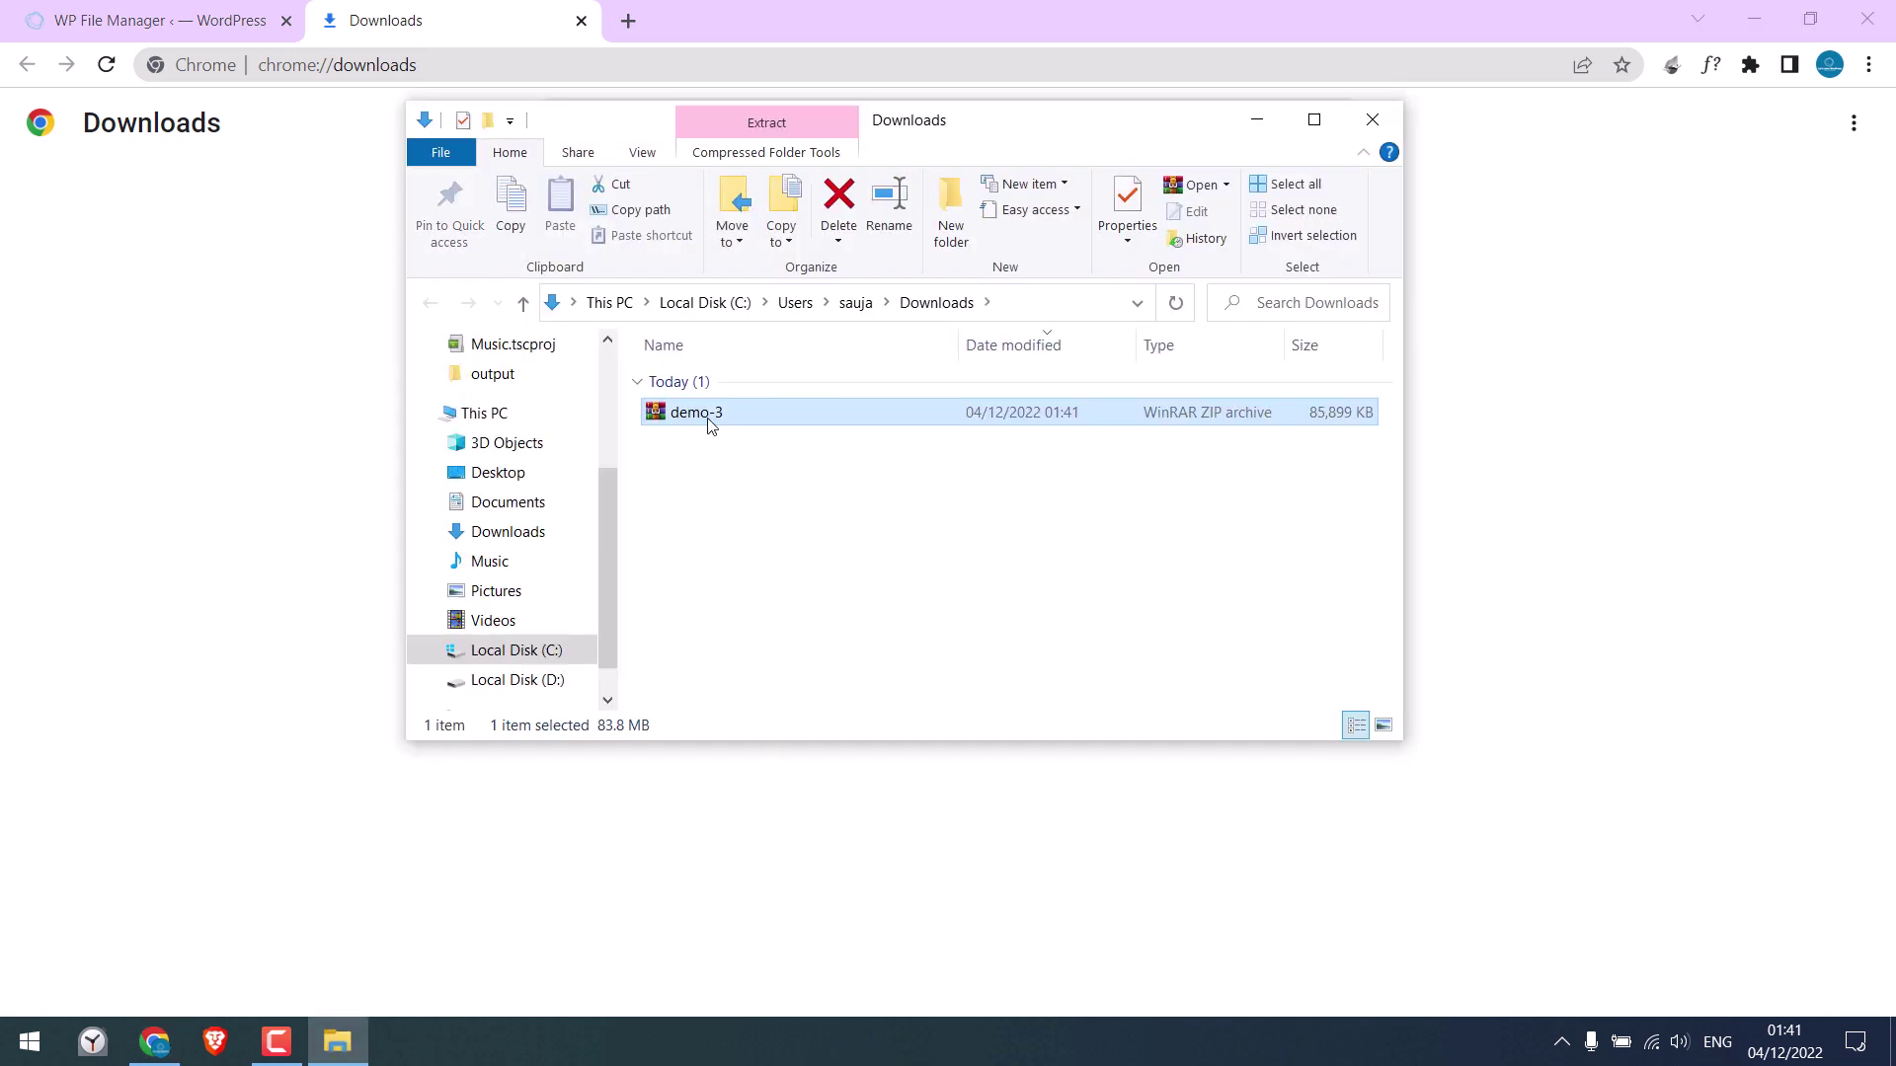
Open demo-3.zip in WinRAR and clear the windows away from the desktop
double_click(711, 413)
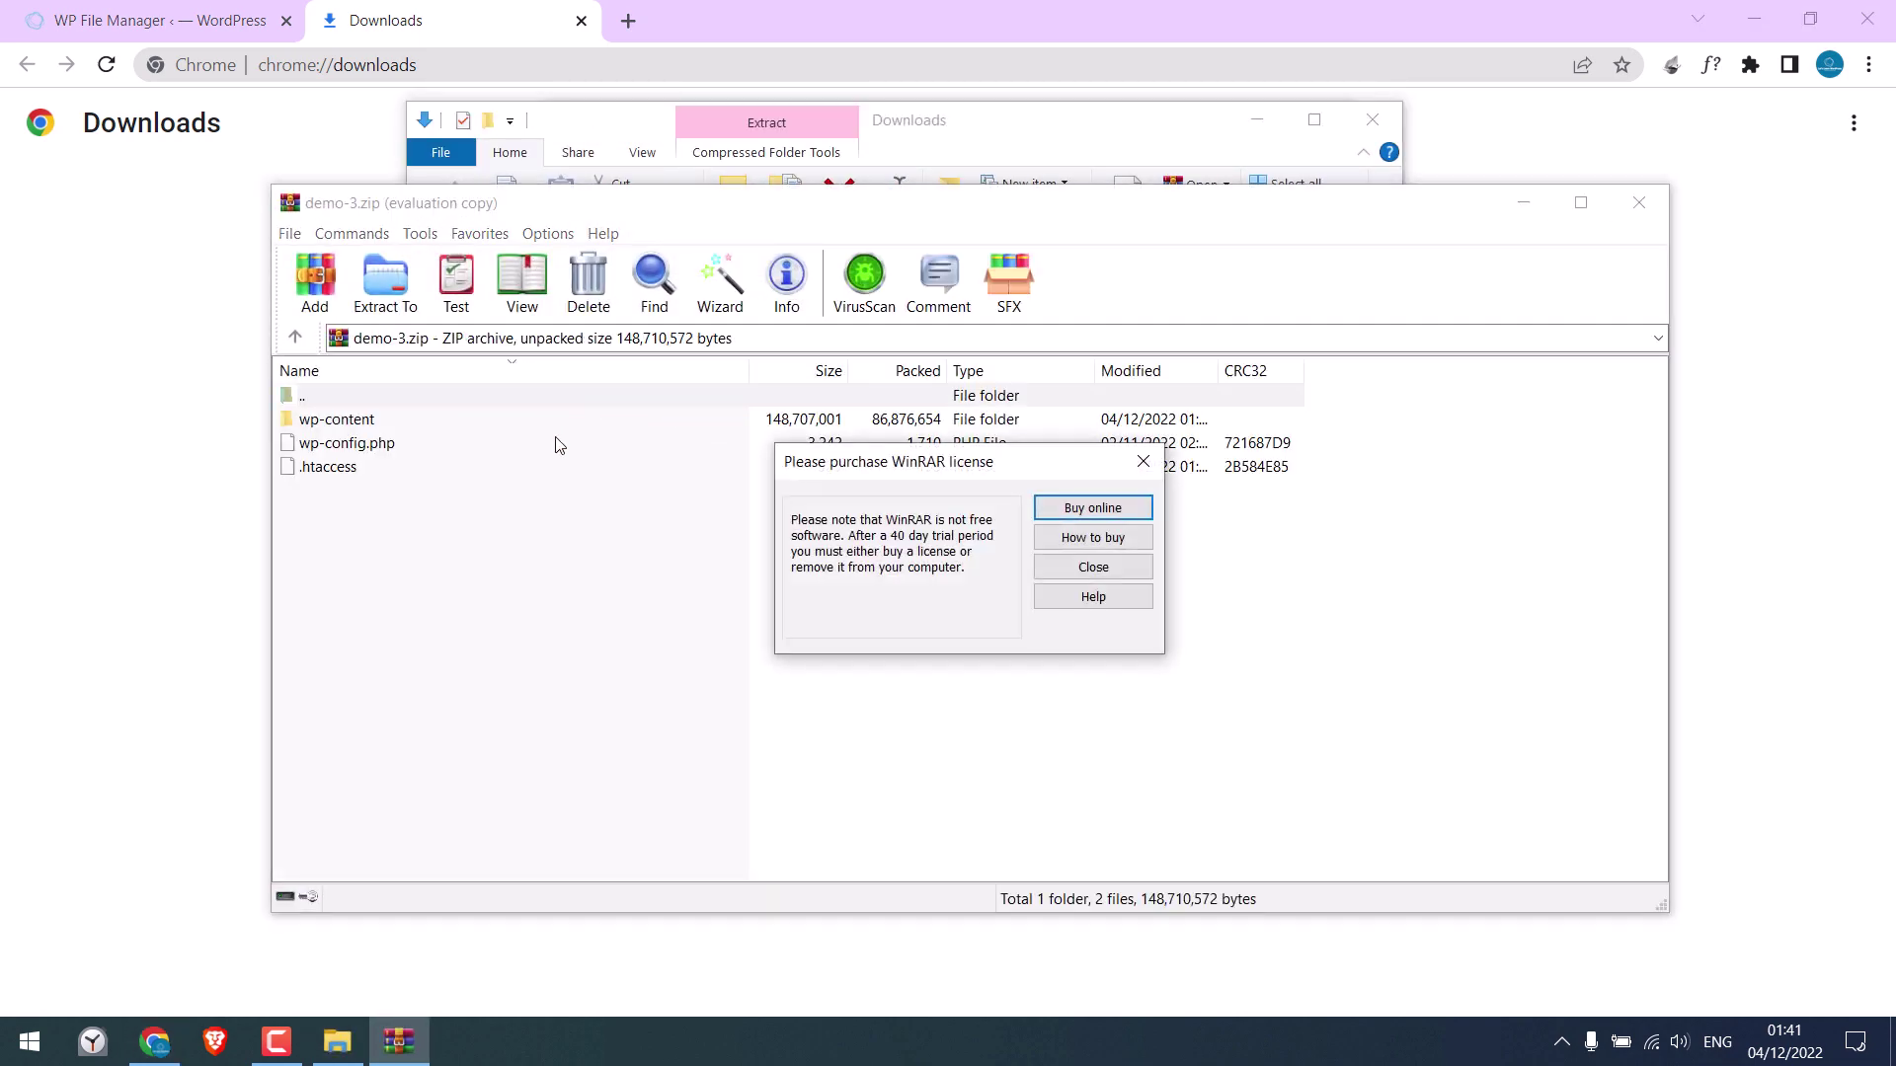
left_click(1101, 569)
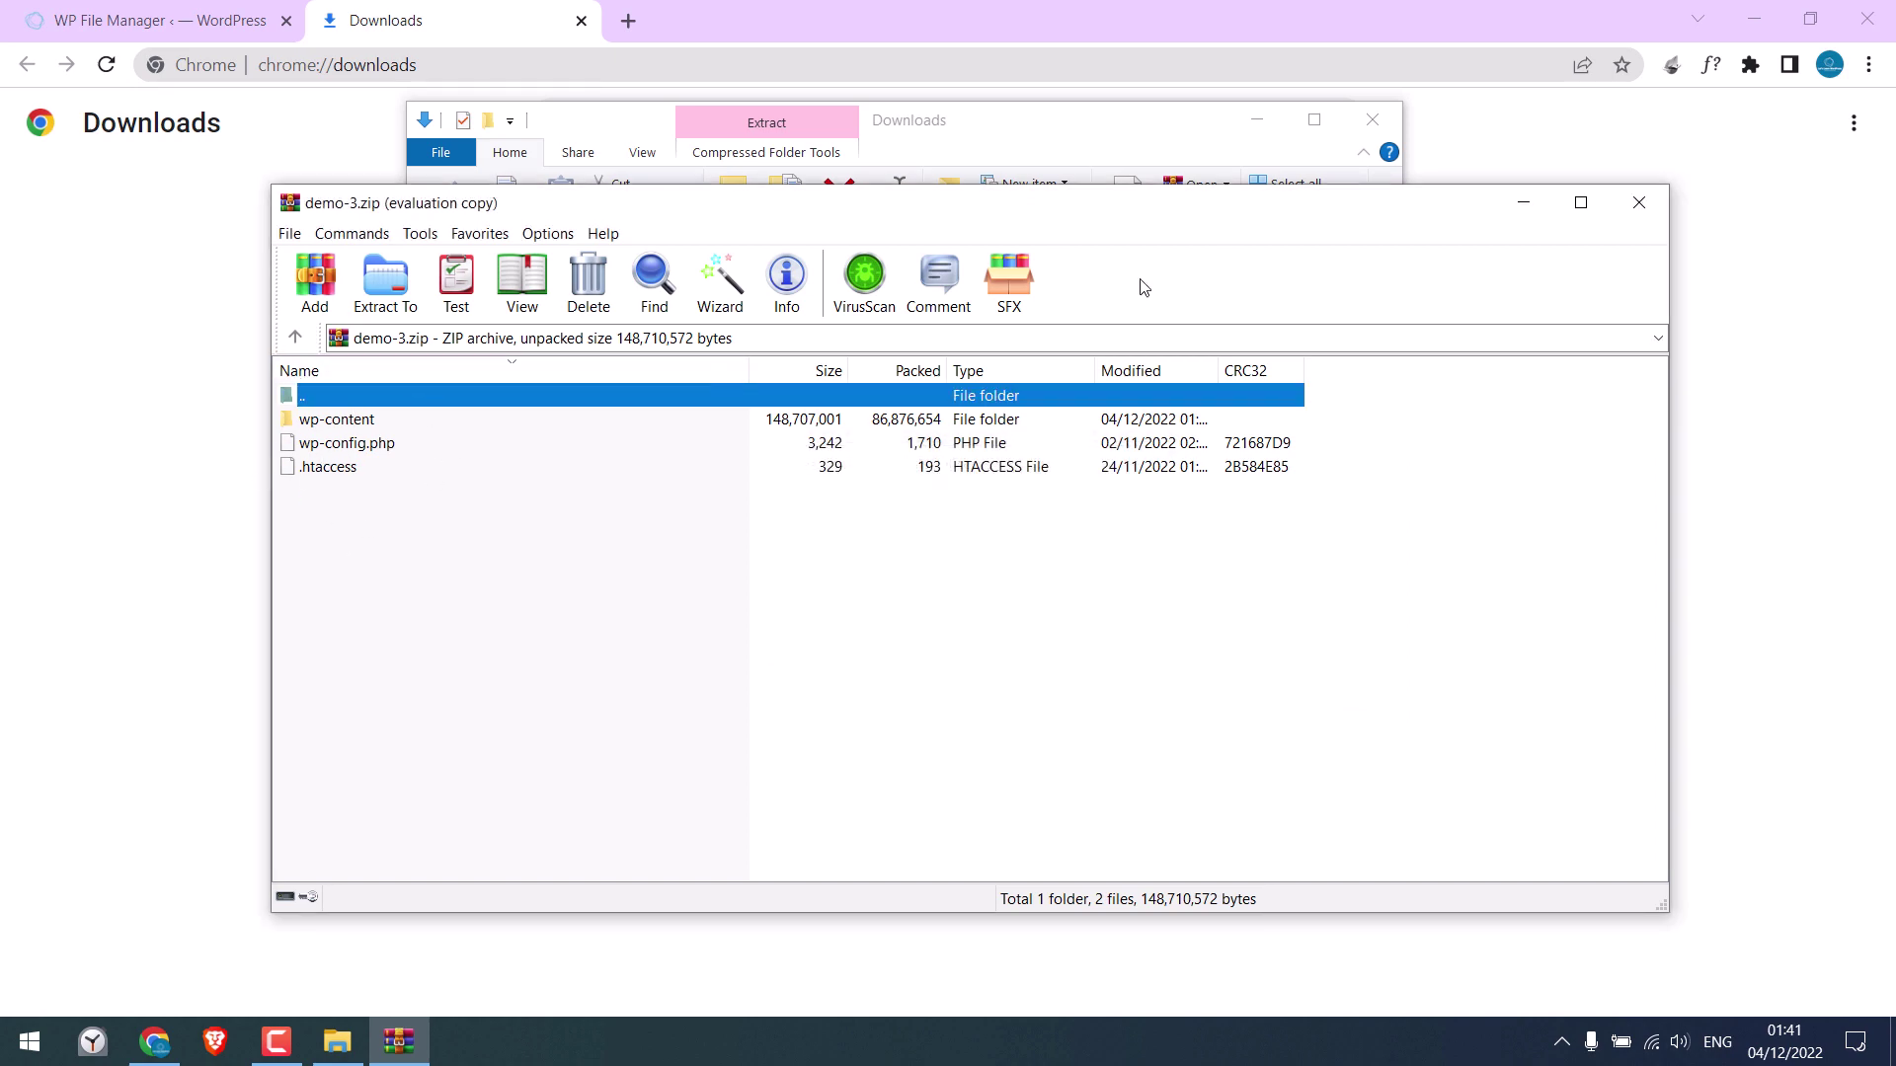
left_click(1753, 18)
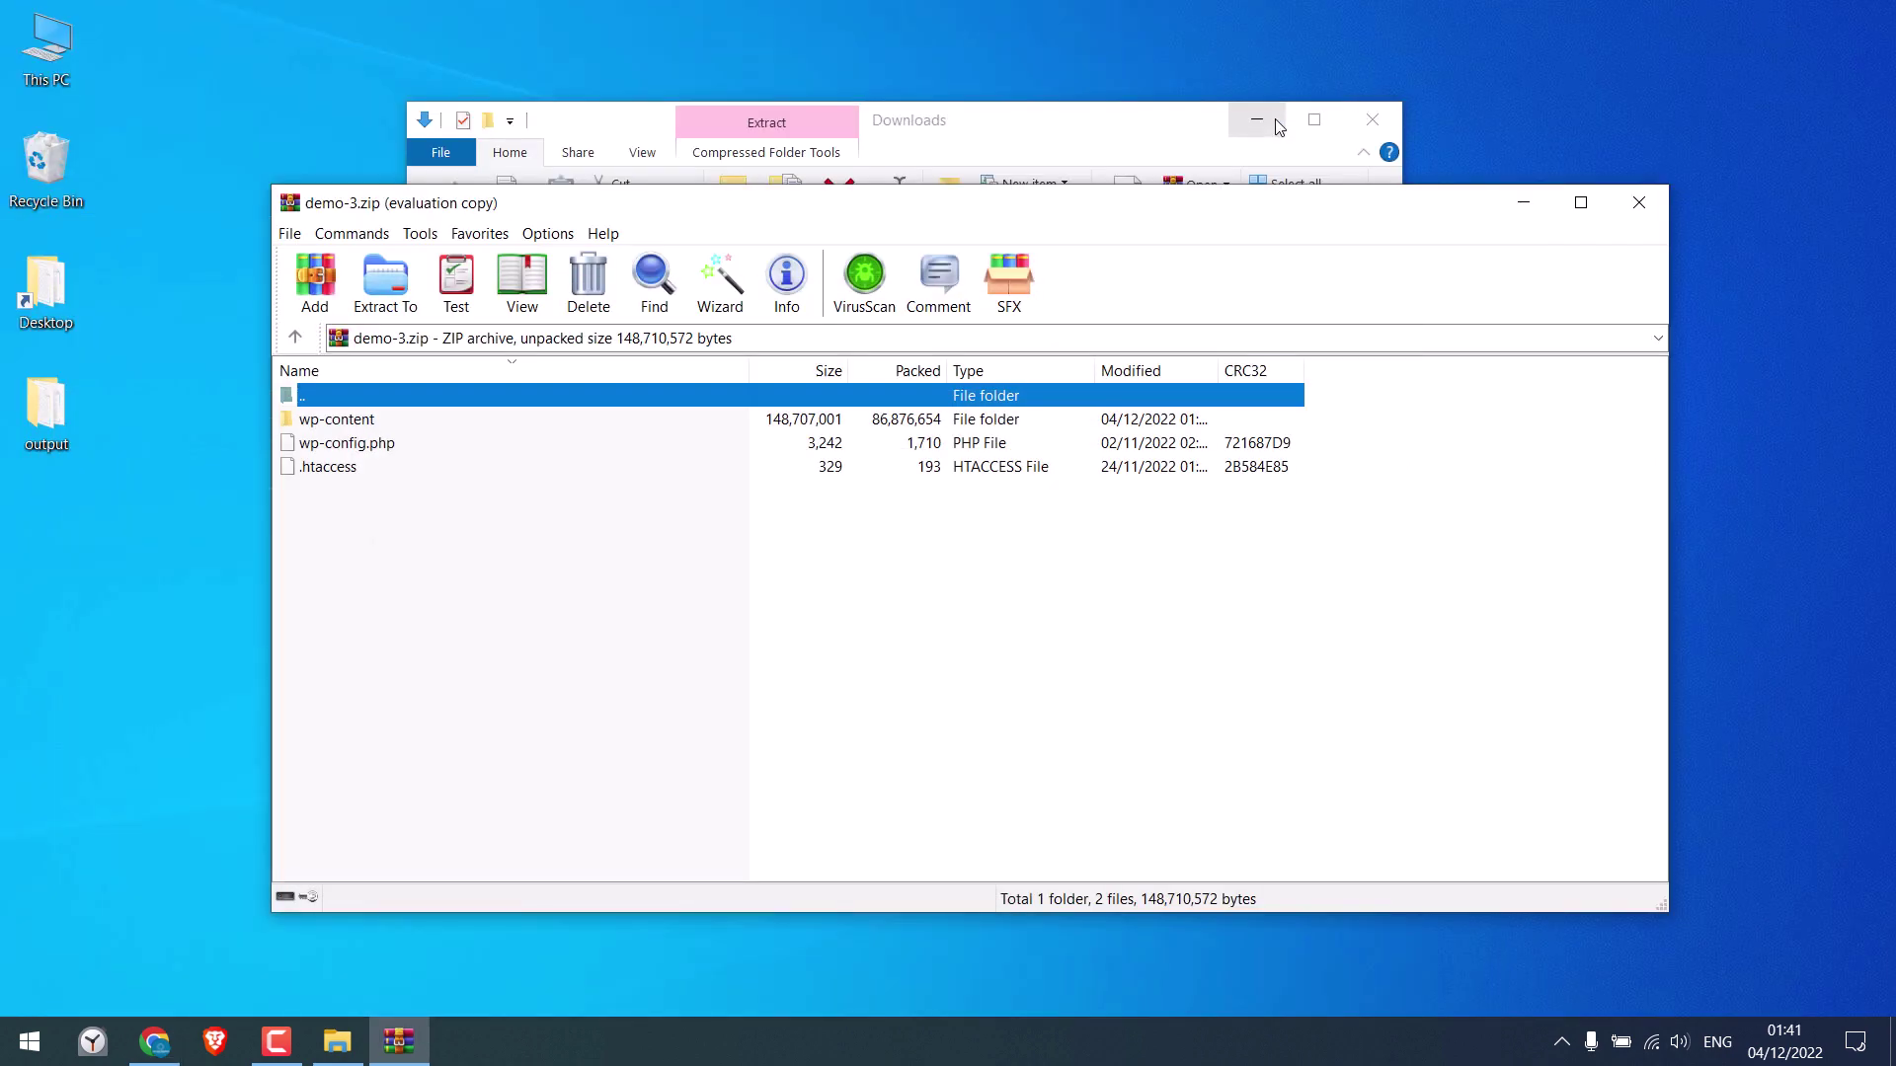
left_click(1278, 126)
left_click_drag(918, 204, 1408, 204)
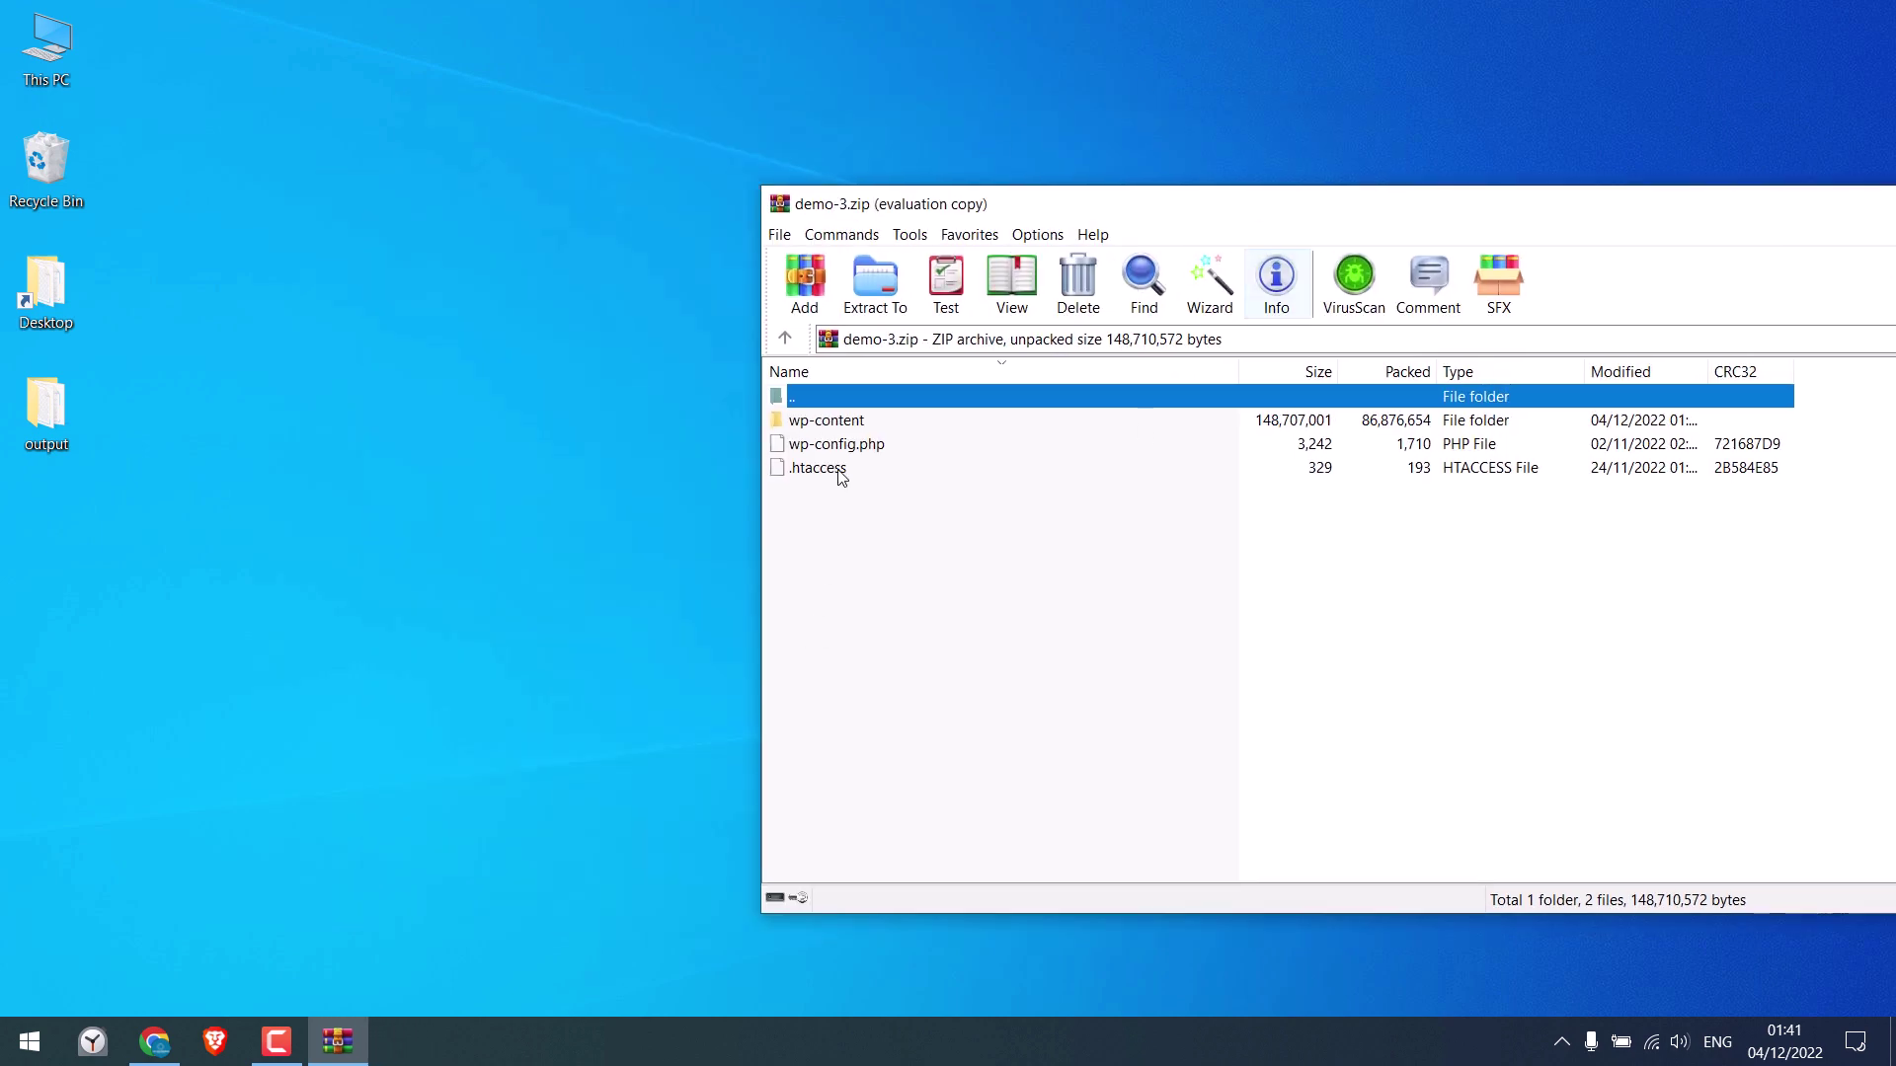
Create a desktop folder named letslearnwordpress and open it
right_click(326, 209)
mouse_move(558, 470)
left_click(642, 470)
type("letslearnwordpress")
key("Return")
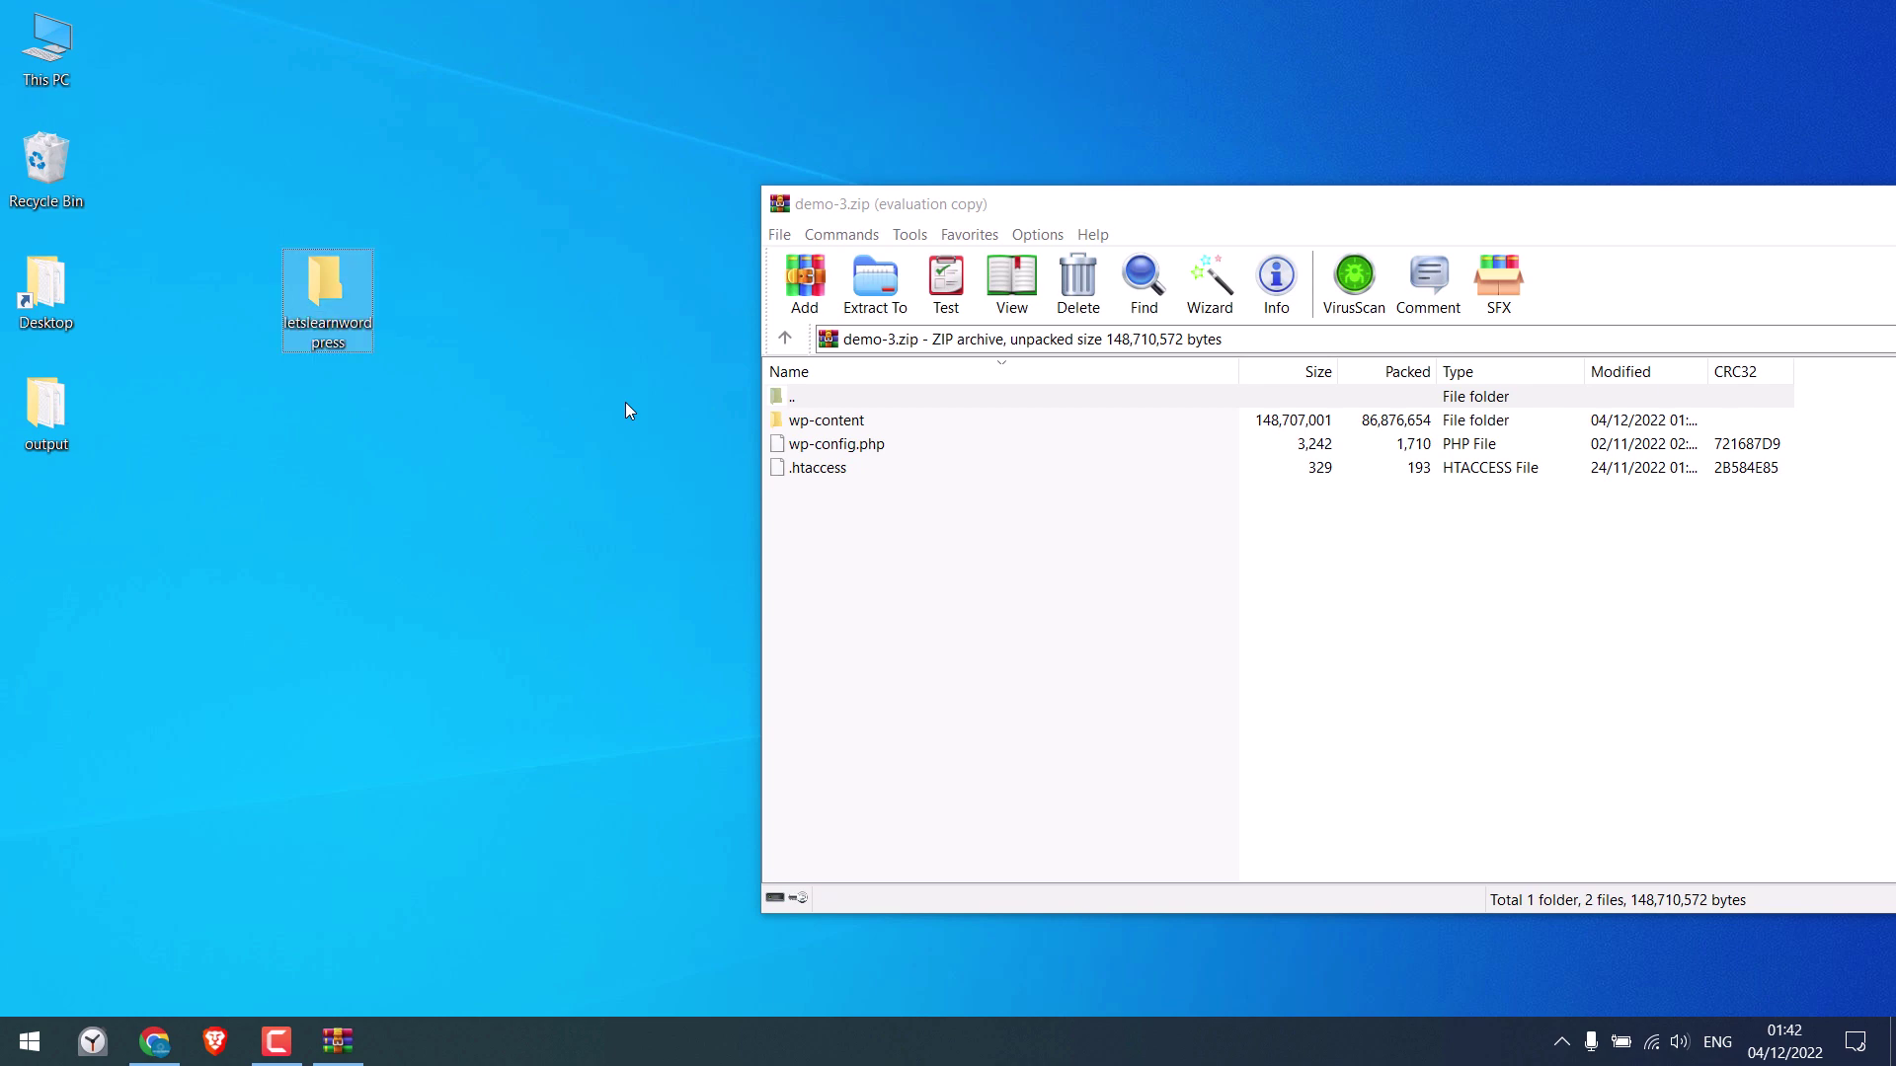
key("Return")
Extract the archive's .htaccess, wp-config.php and wp-content into letslearnwordpress, then close WinRAR
left_click_drag(1280, 219, 1691, 259)
left_click_drag(1281, 563, 869, 474)
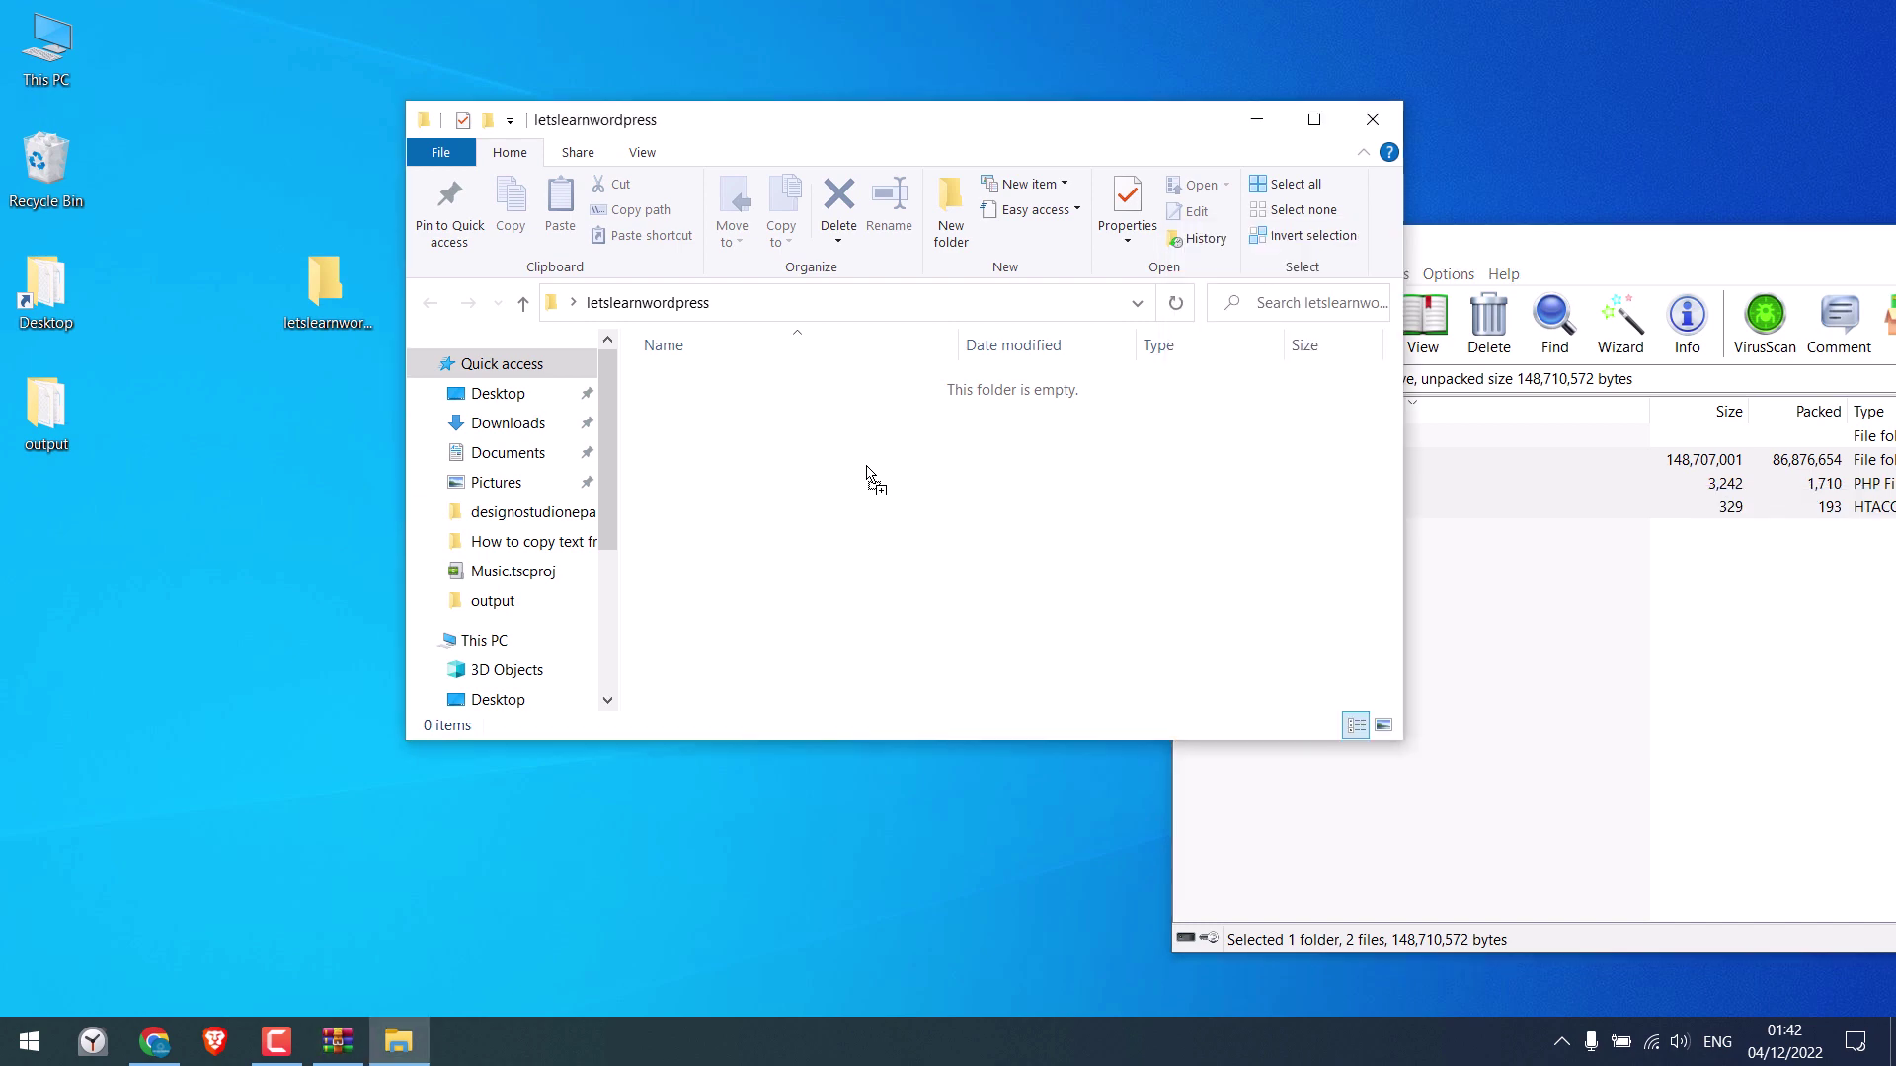
left_click_drag(1635, 245, 891, 257)
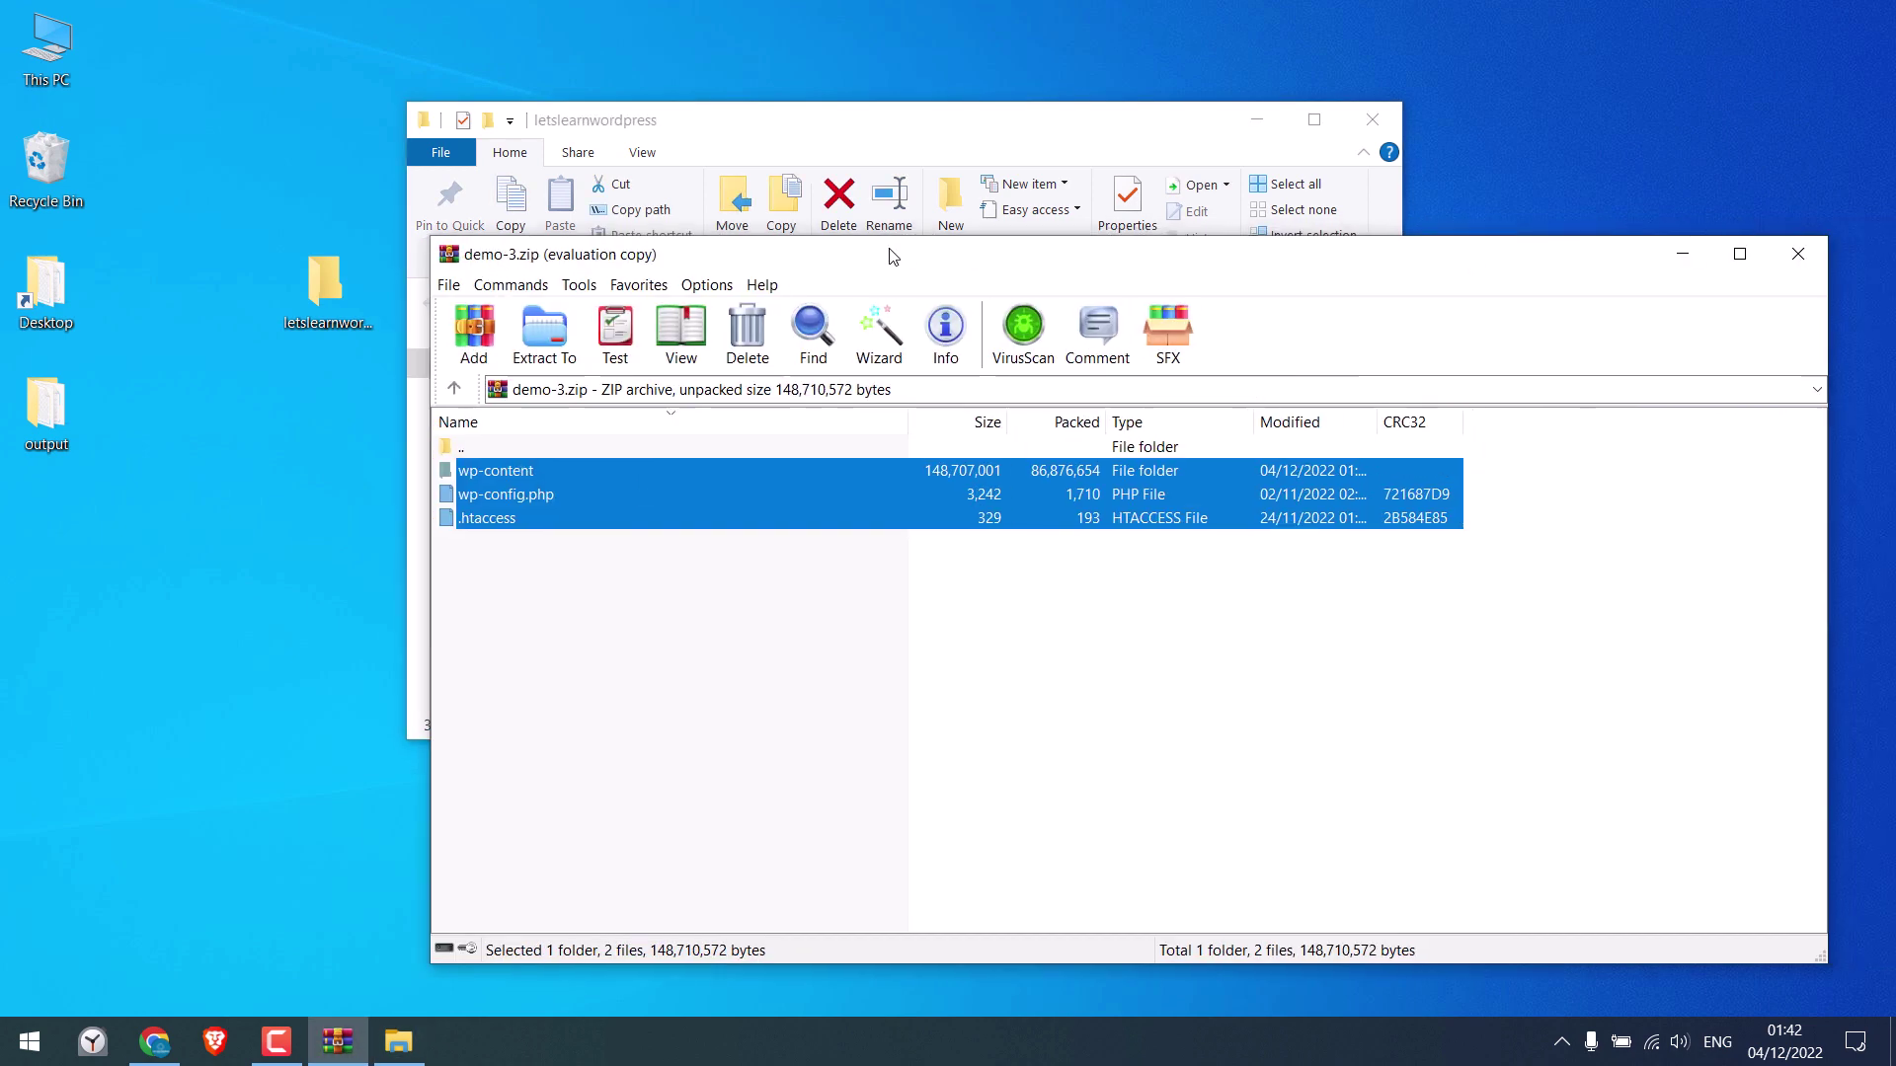
left_click(1787, 257)
Check the extracted files in the letslearnwordpress folder, then return to Chrome
left_click(995, 580)
left_click(1315, 119)
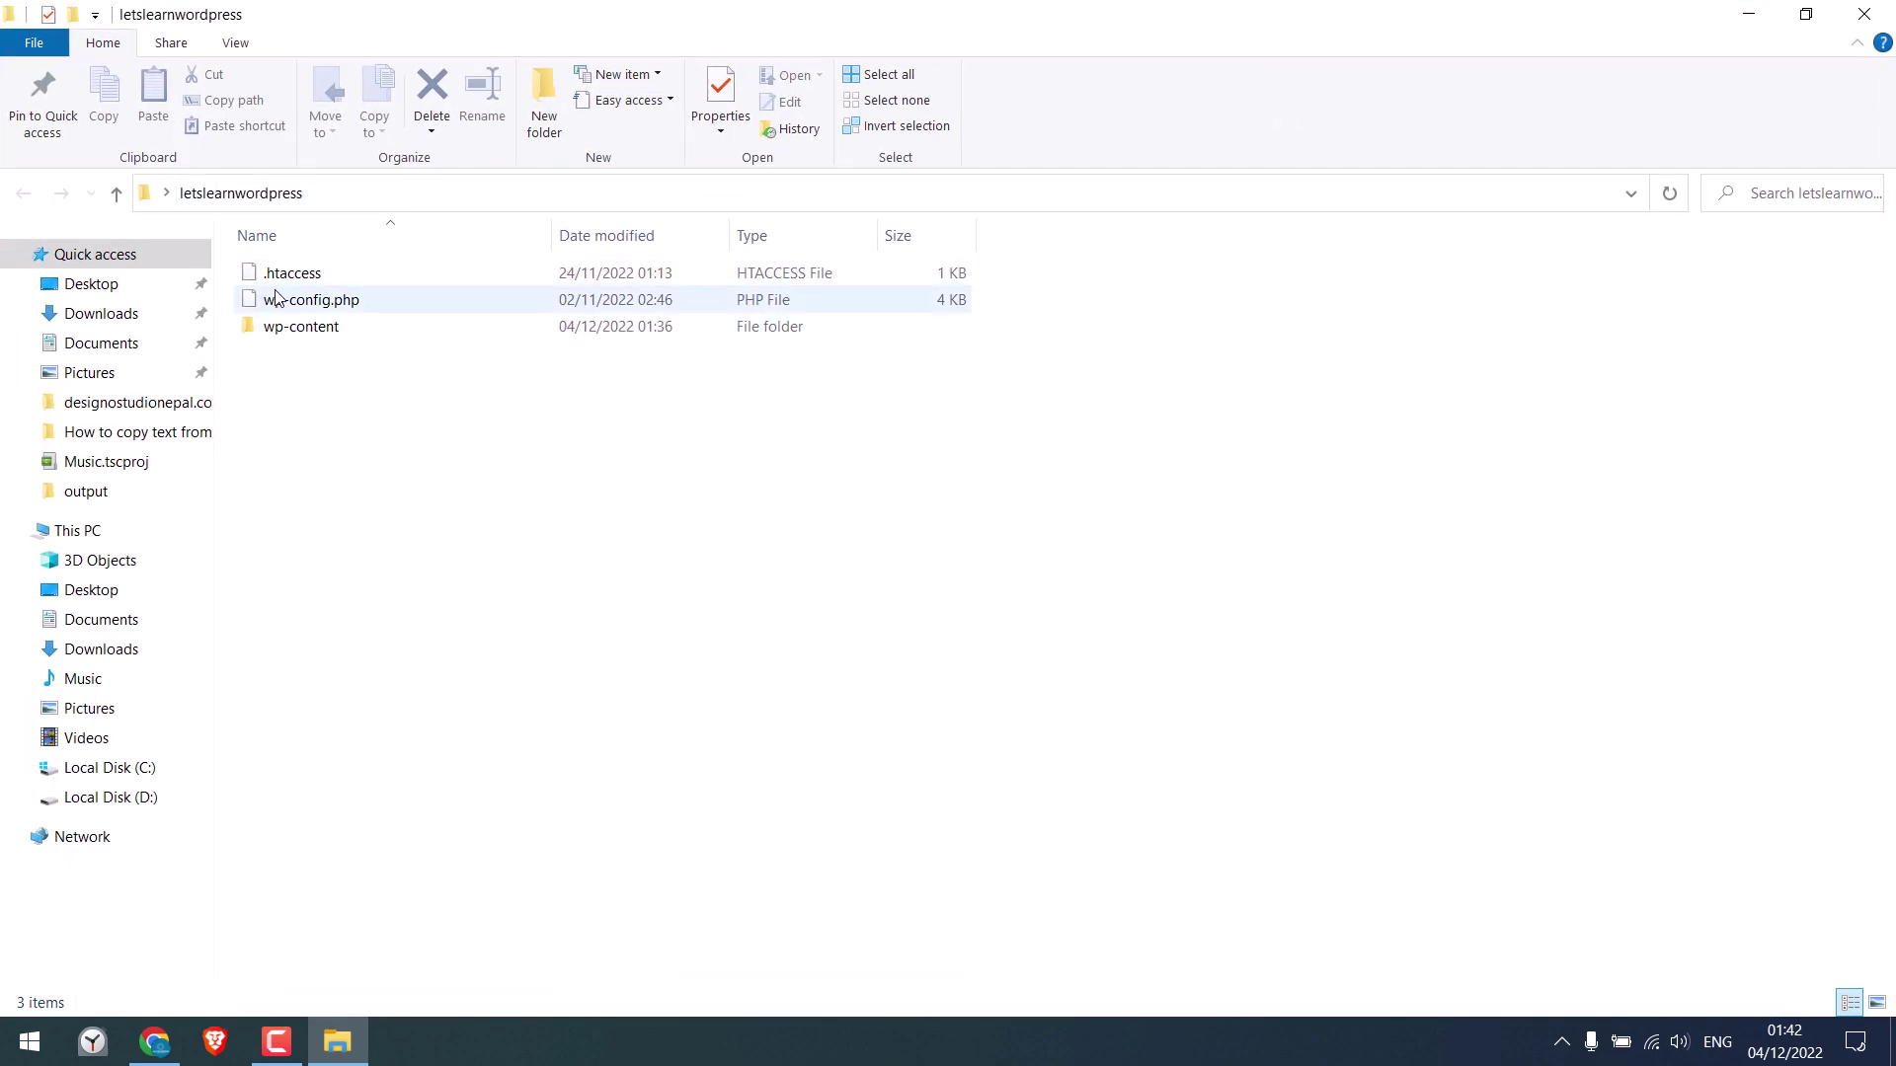
left_click(336, 1042)
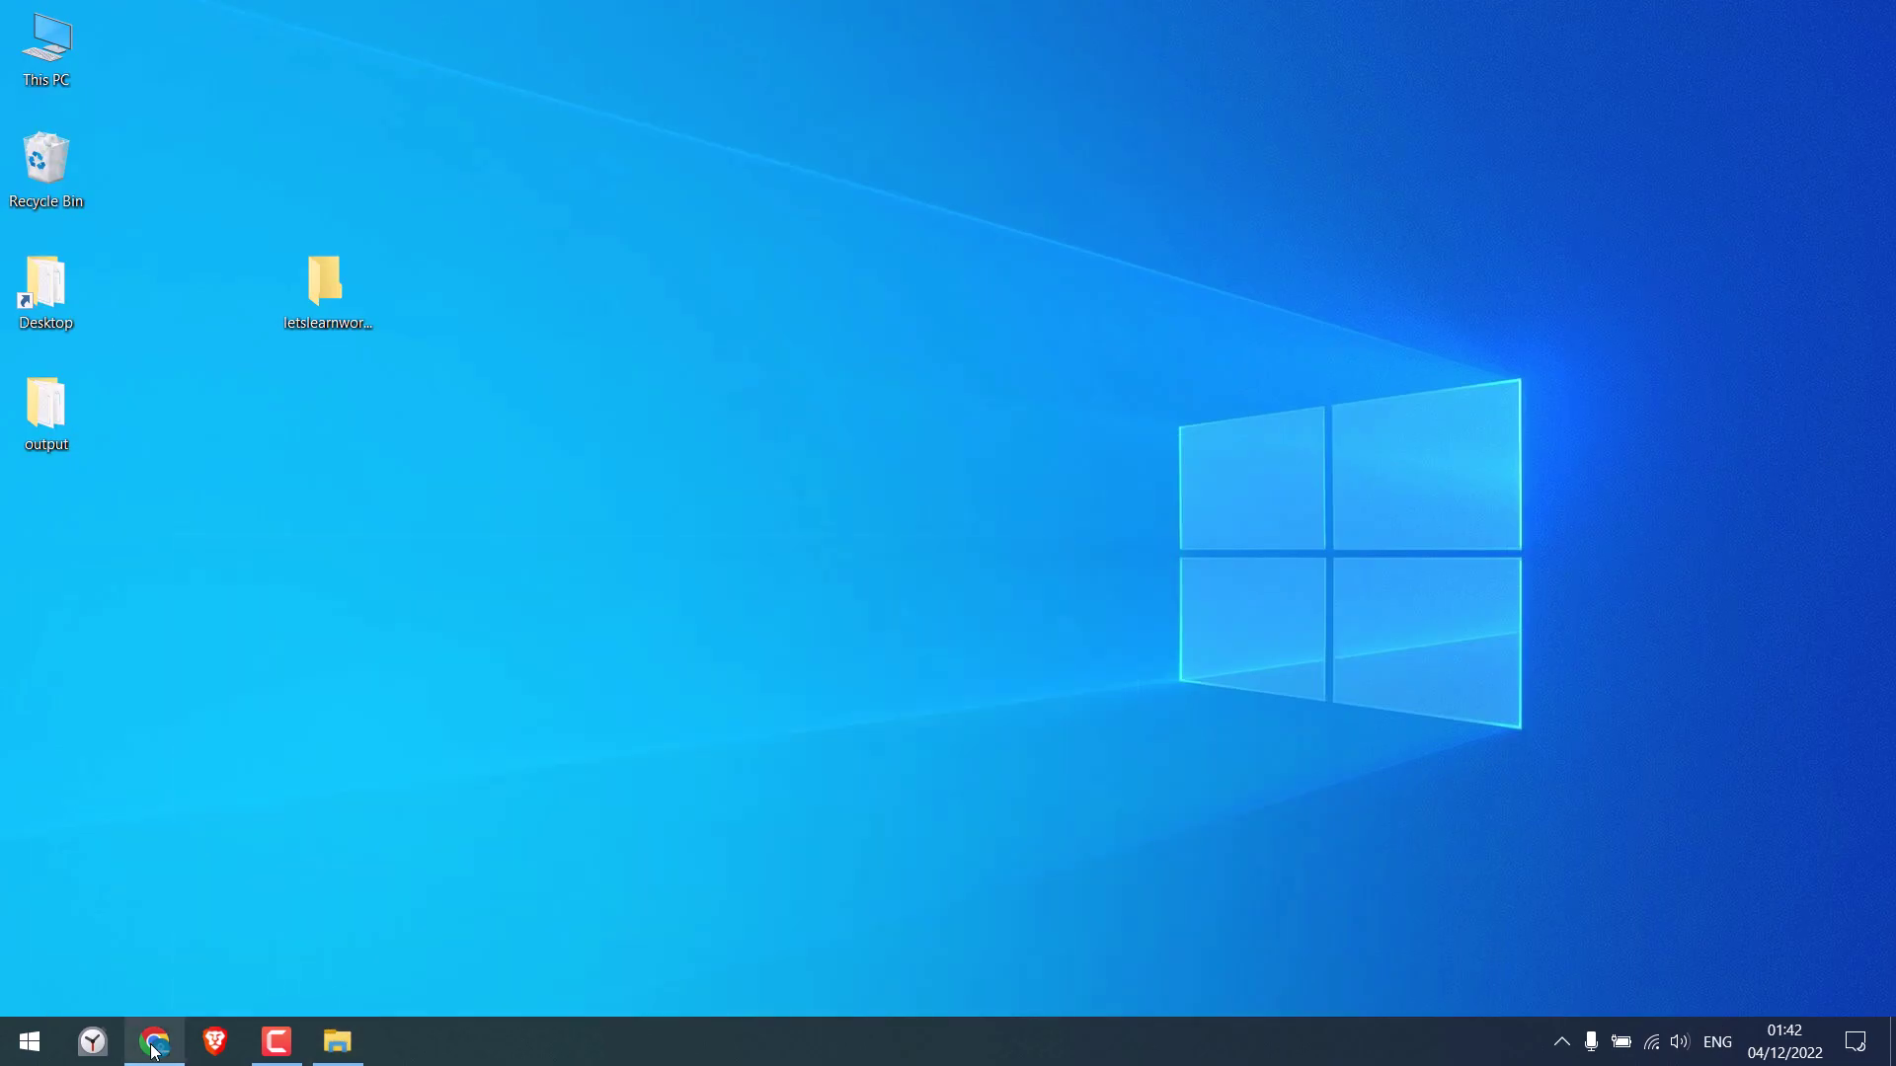
left_click(155, 1042)
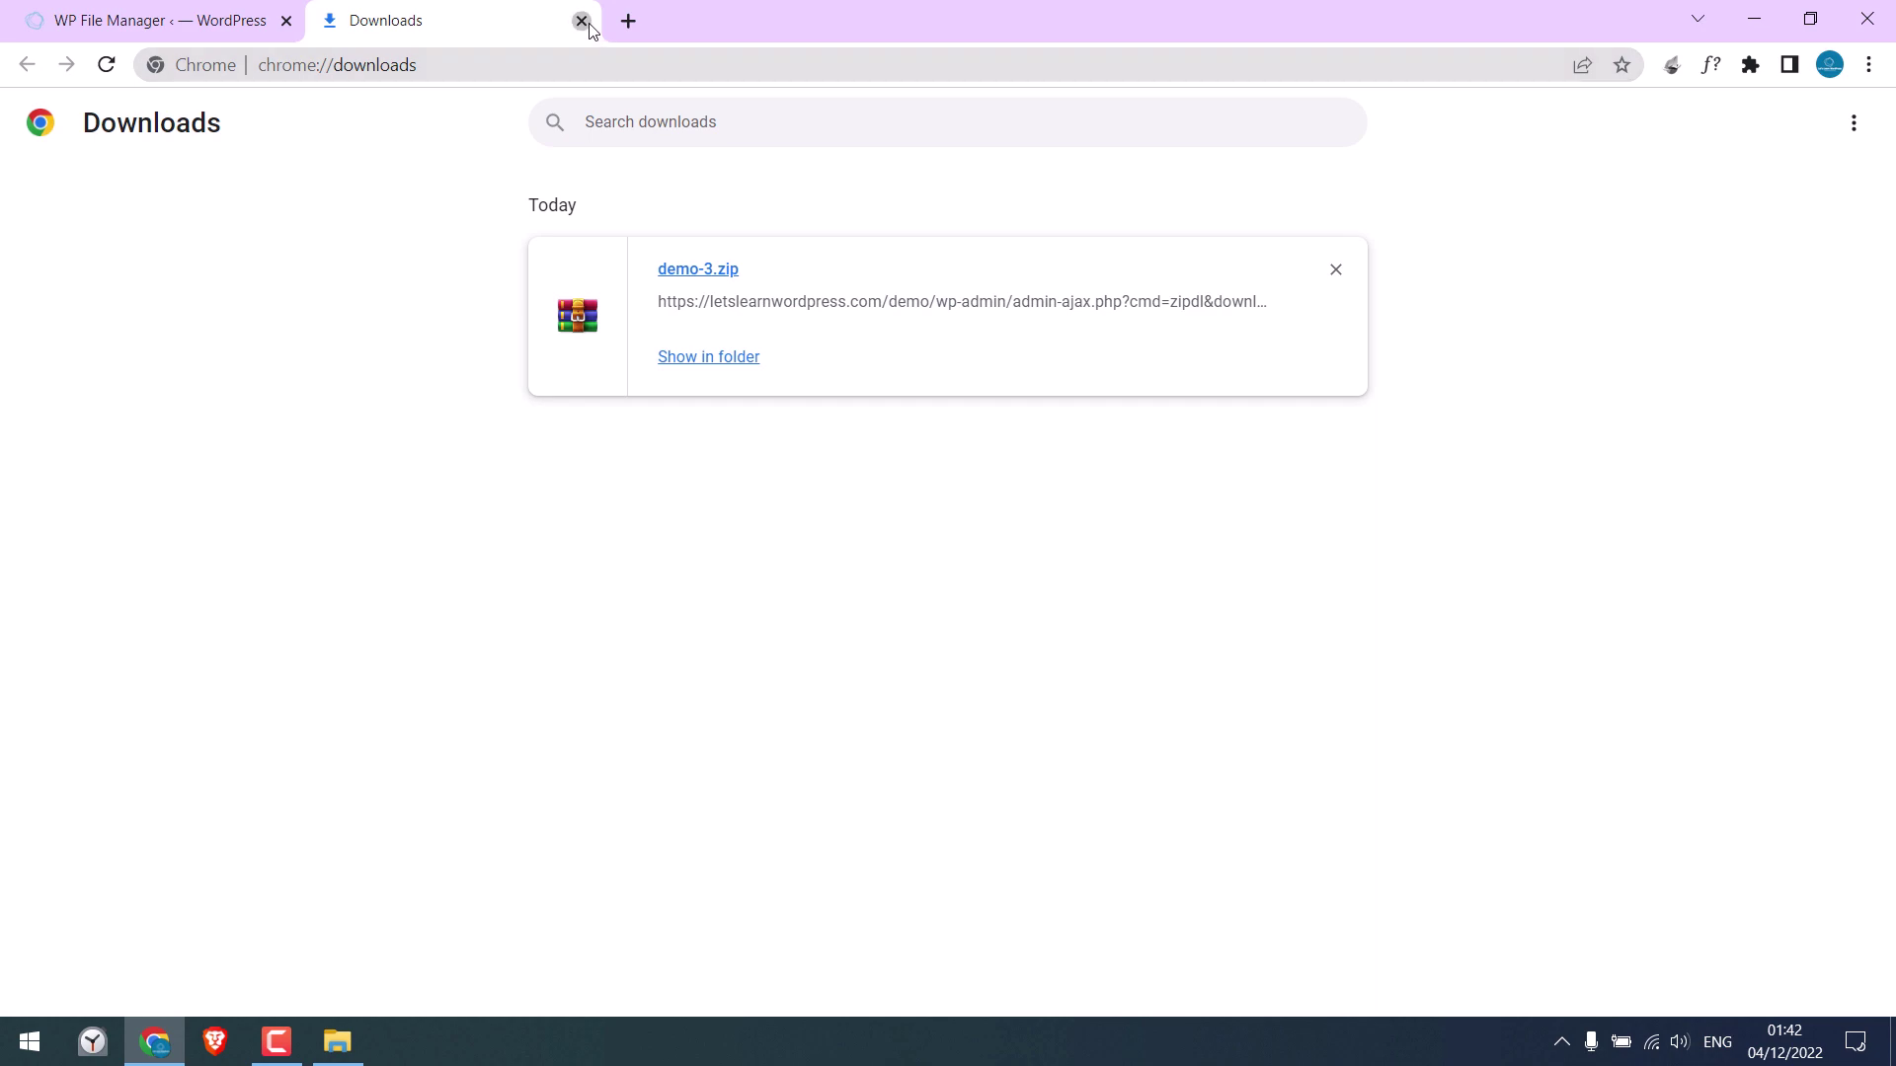
Download phpMyAdmin 5.2.0 from phpmyadmin.net and show it in the downloads list
left_click(580, 21)
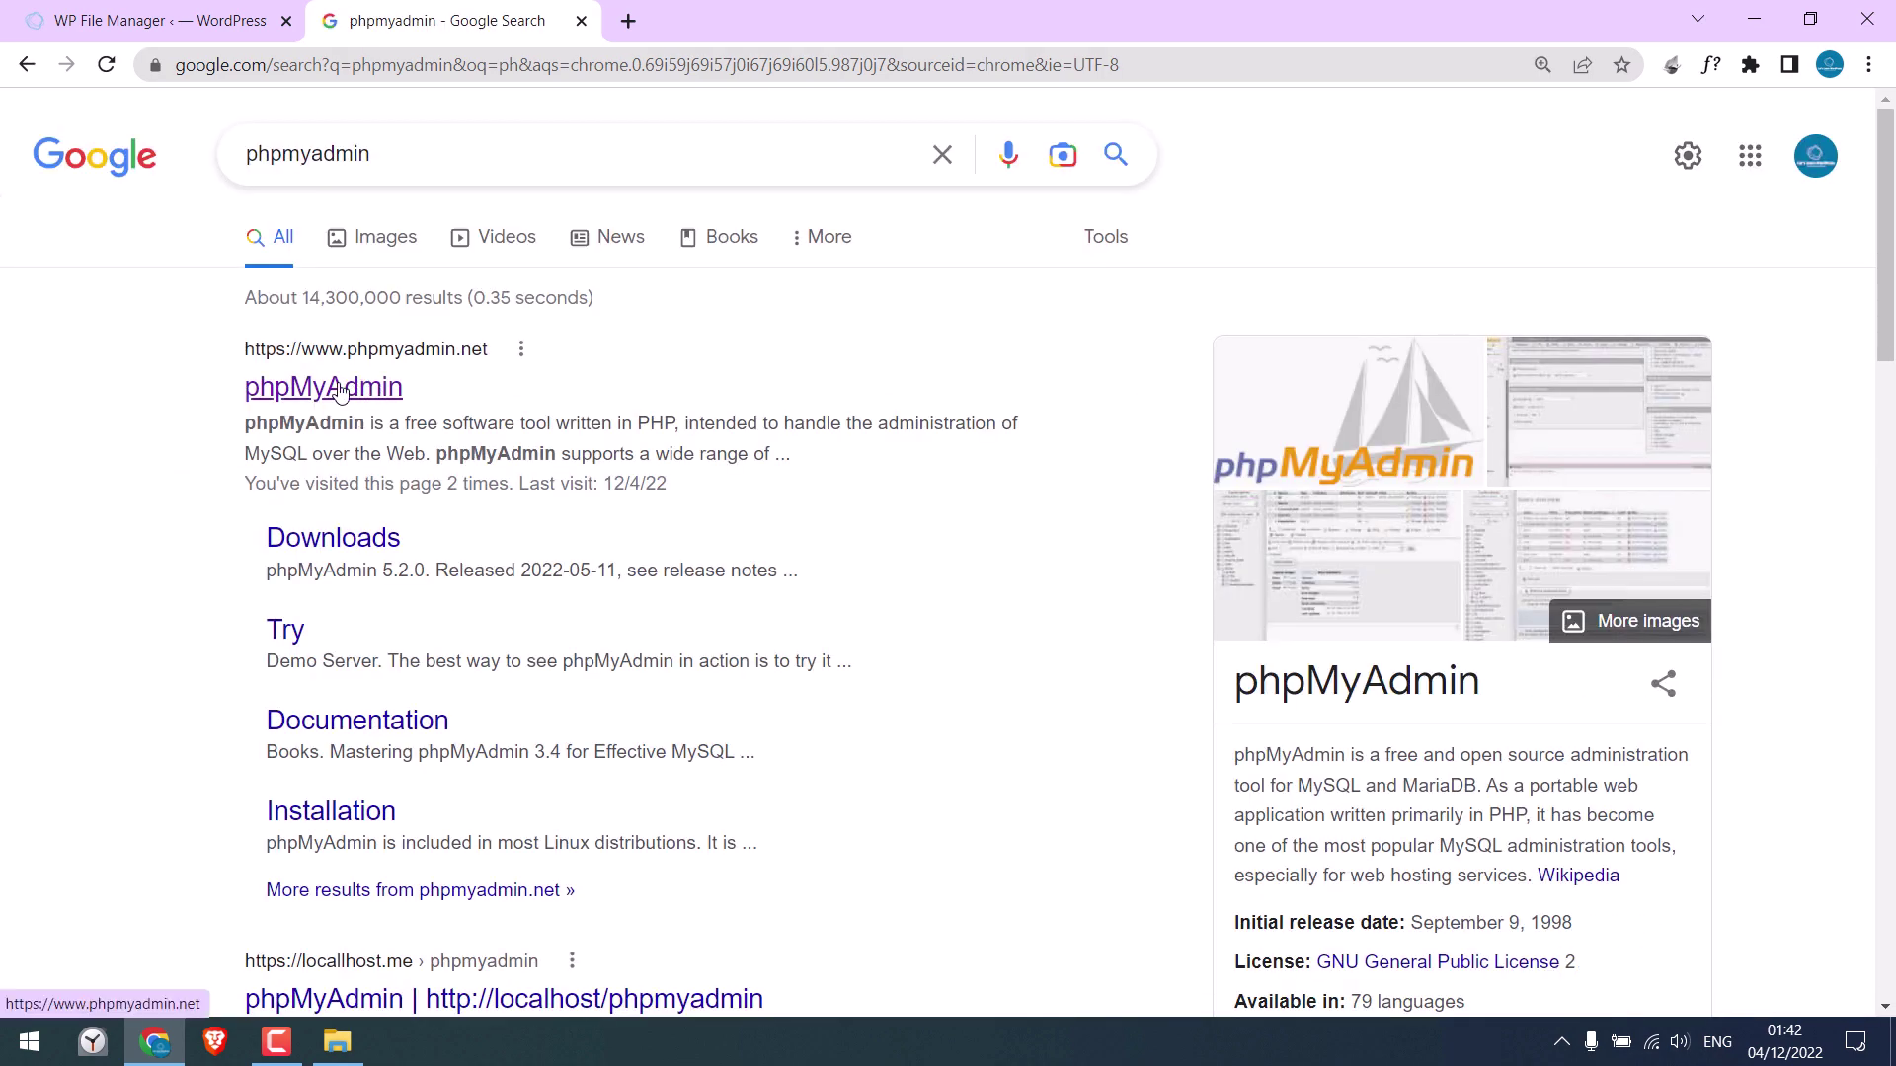
left_click(340, 391)
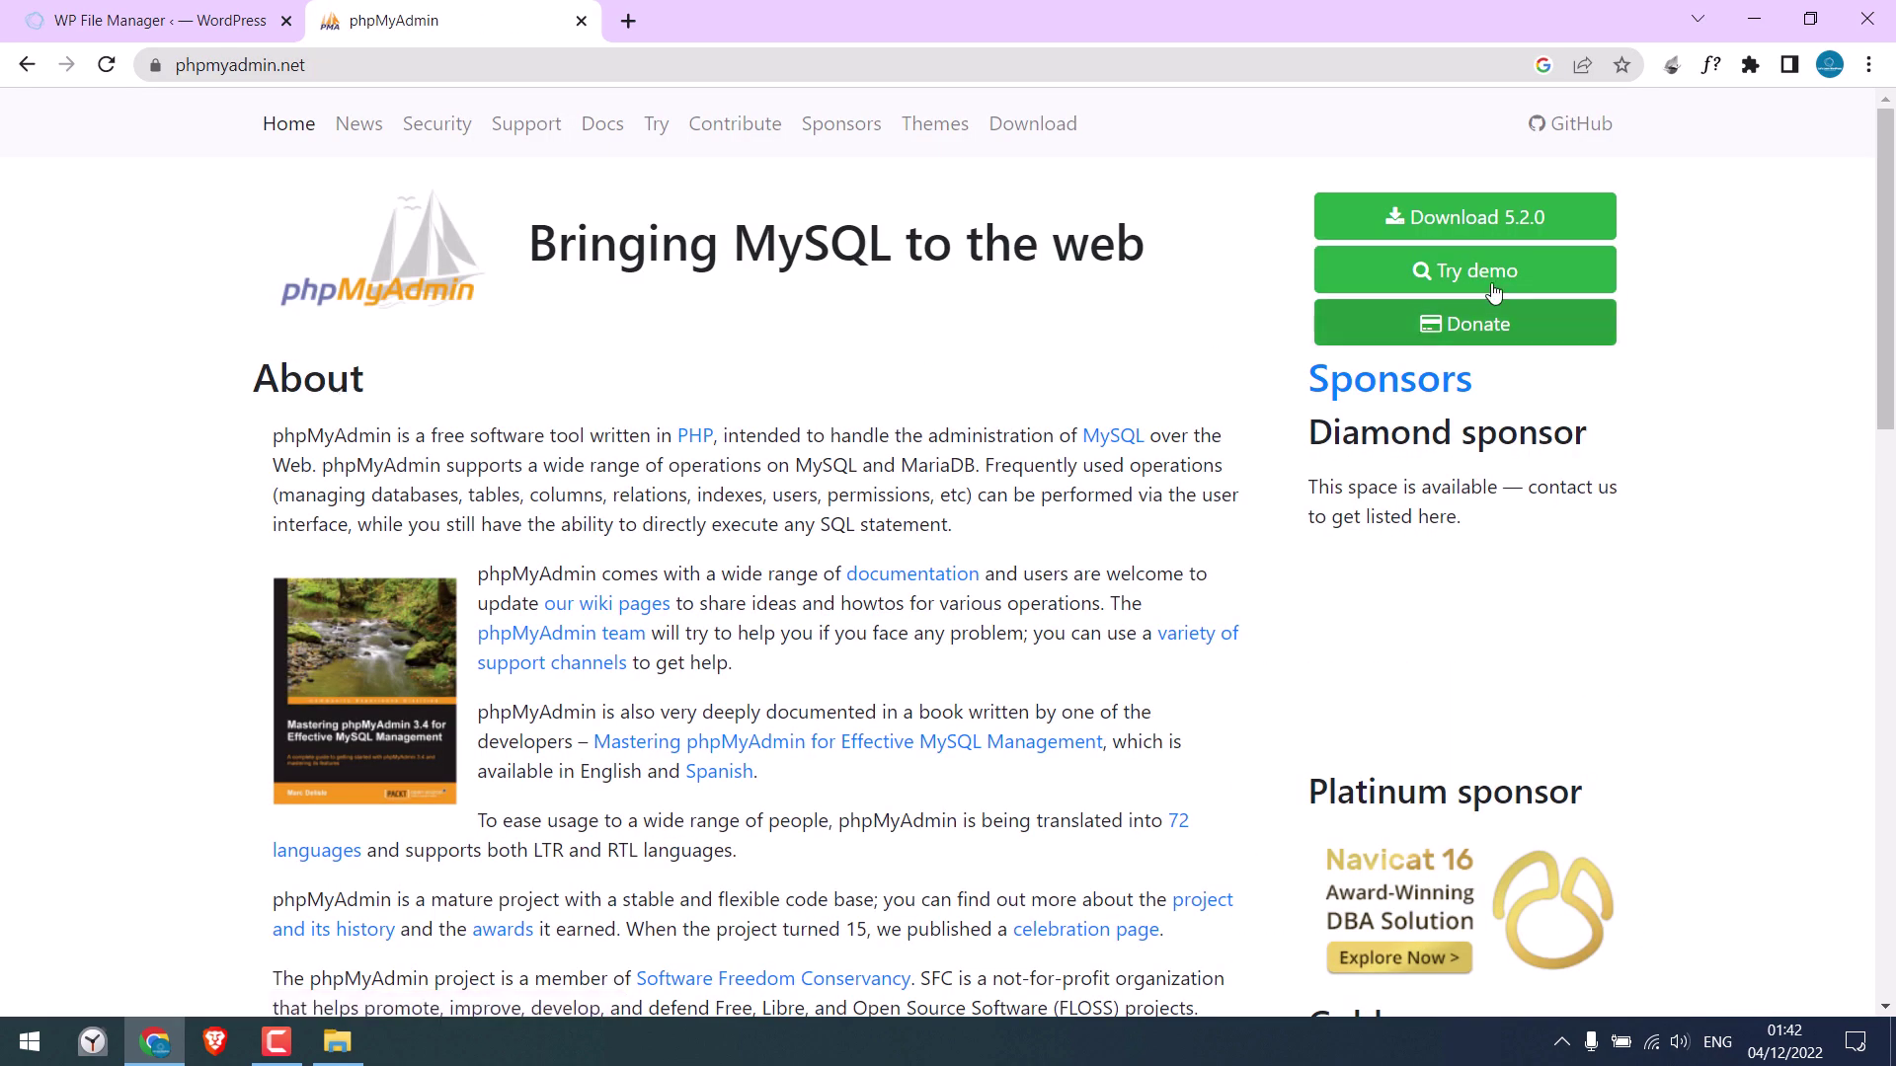
left_click(1478, 225)
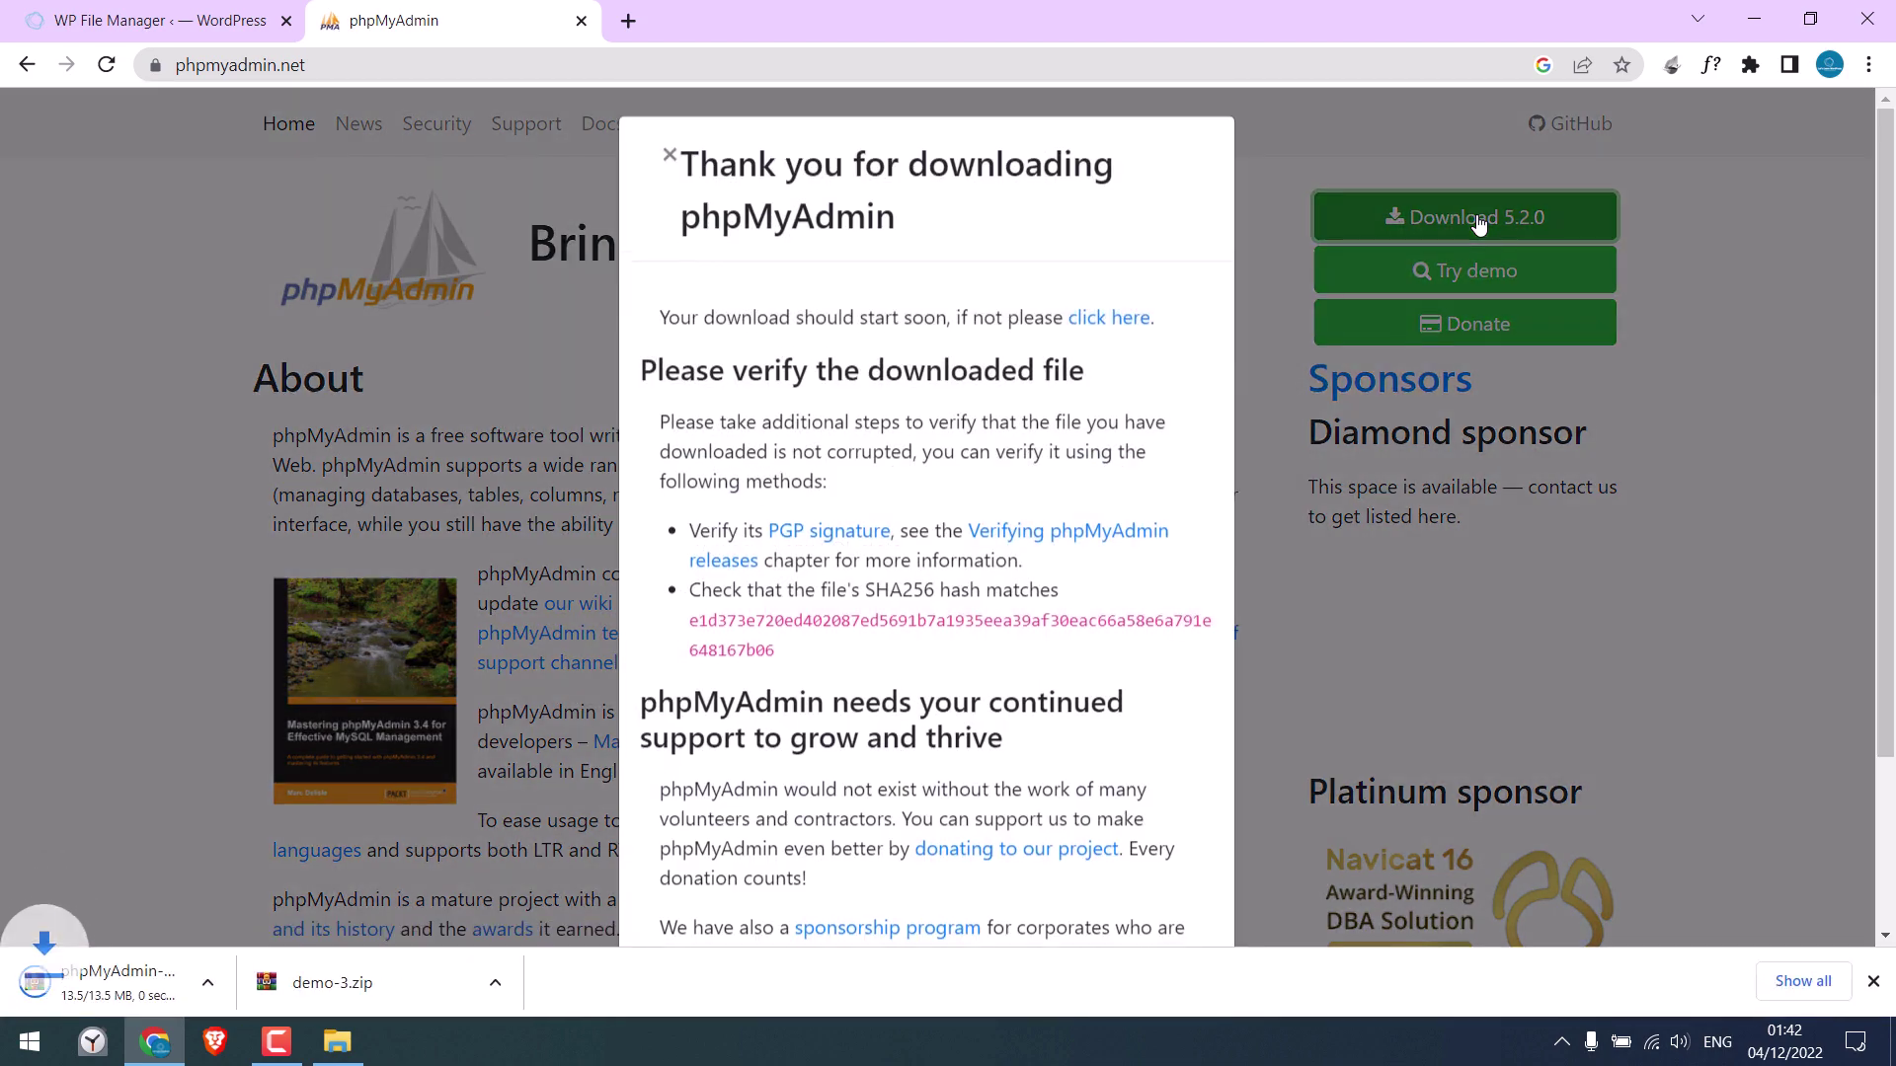
left_click(669, 161)
left_click(1803, 981)
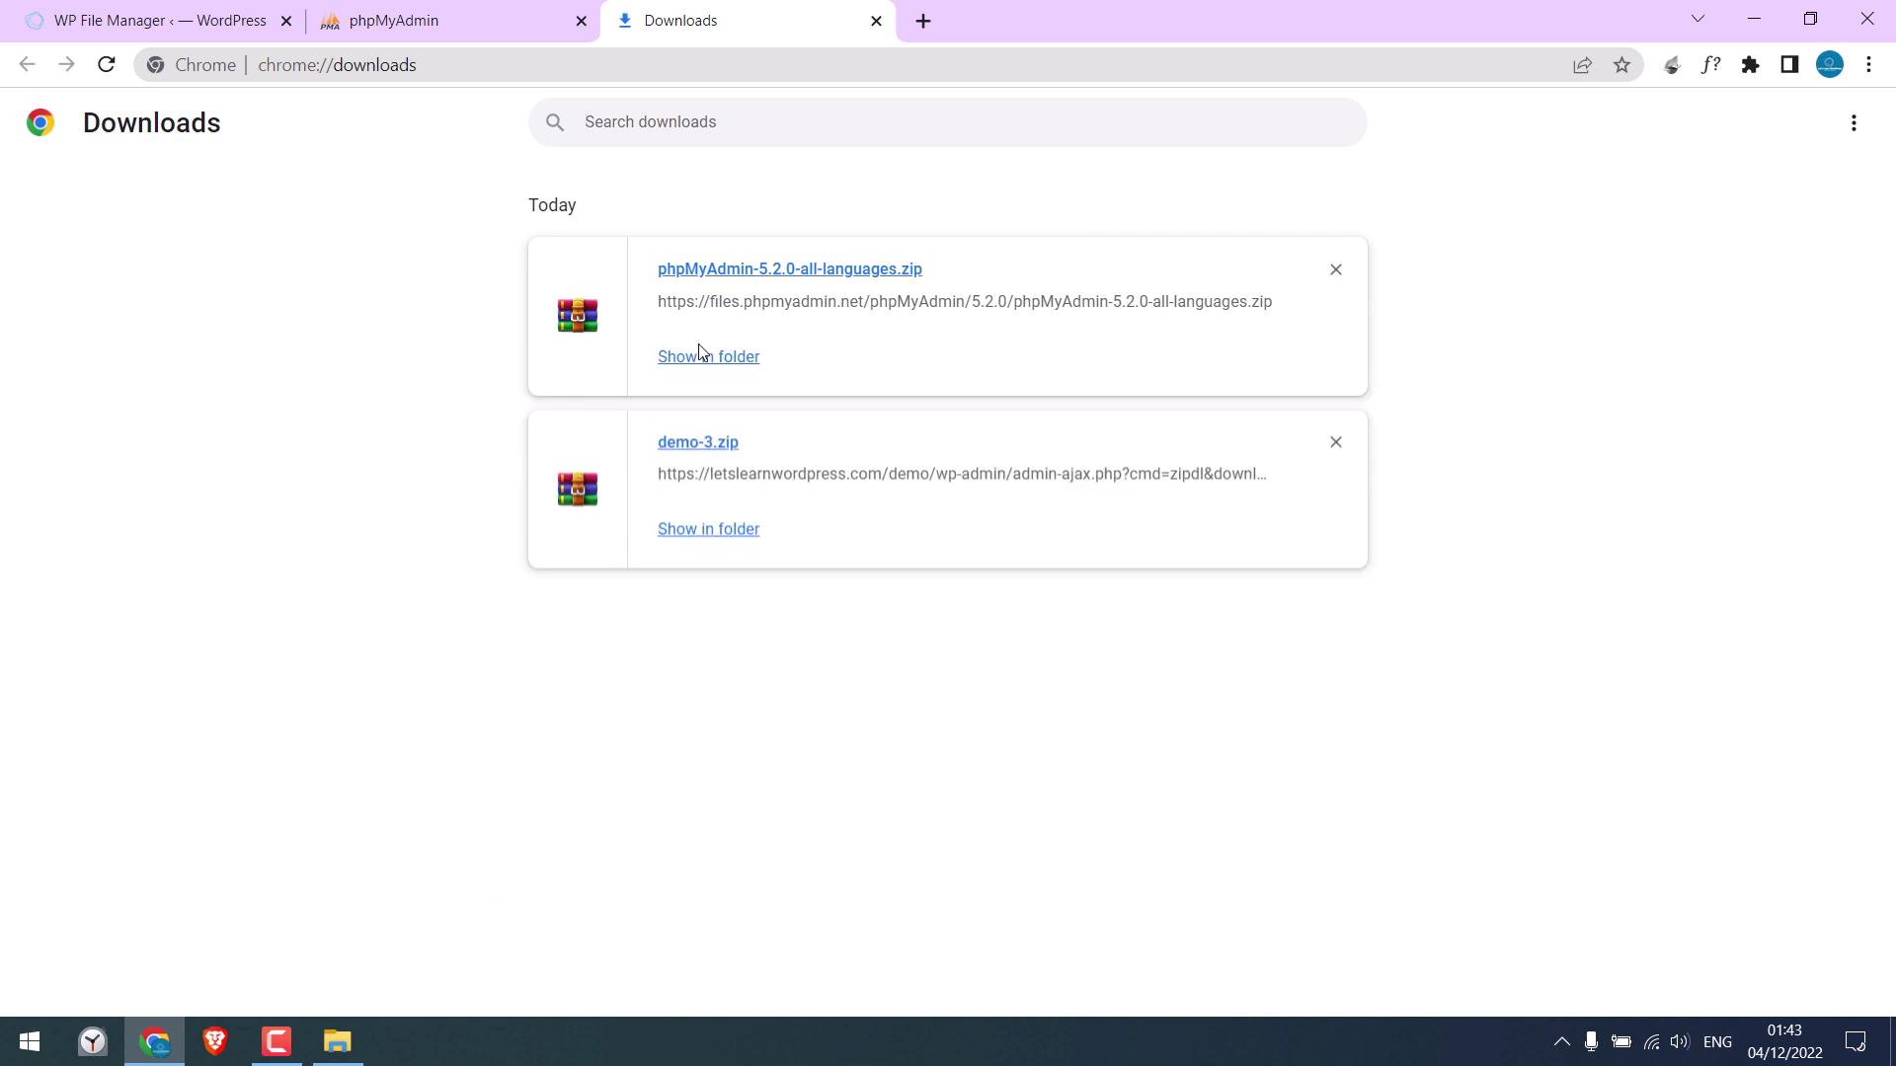
Cut the phpMyAdmin-5.2.0-all-languages zip from the Downloads folder
left_click(707, 355)
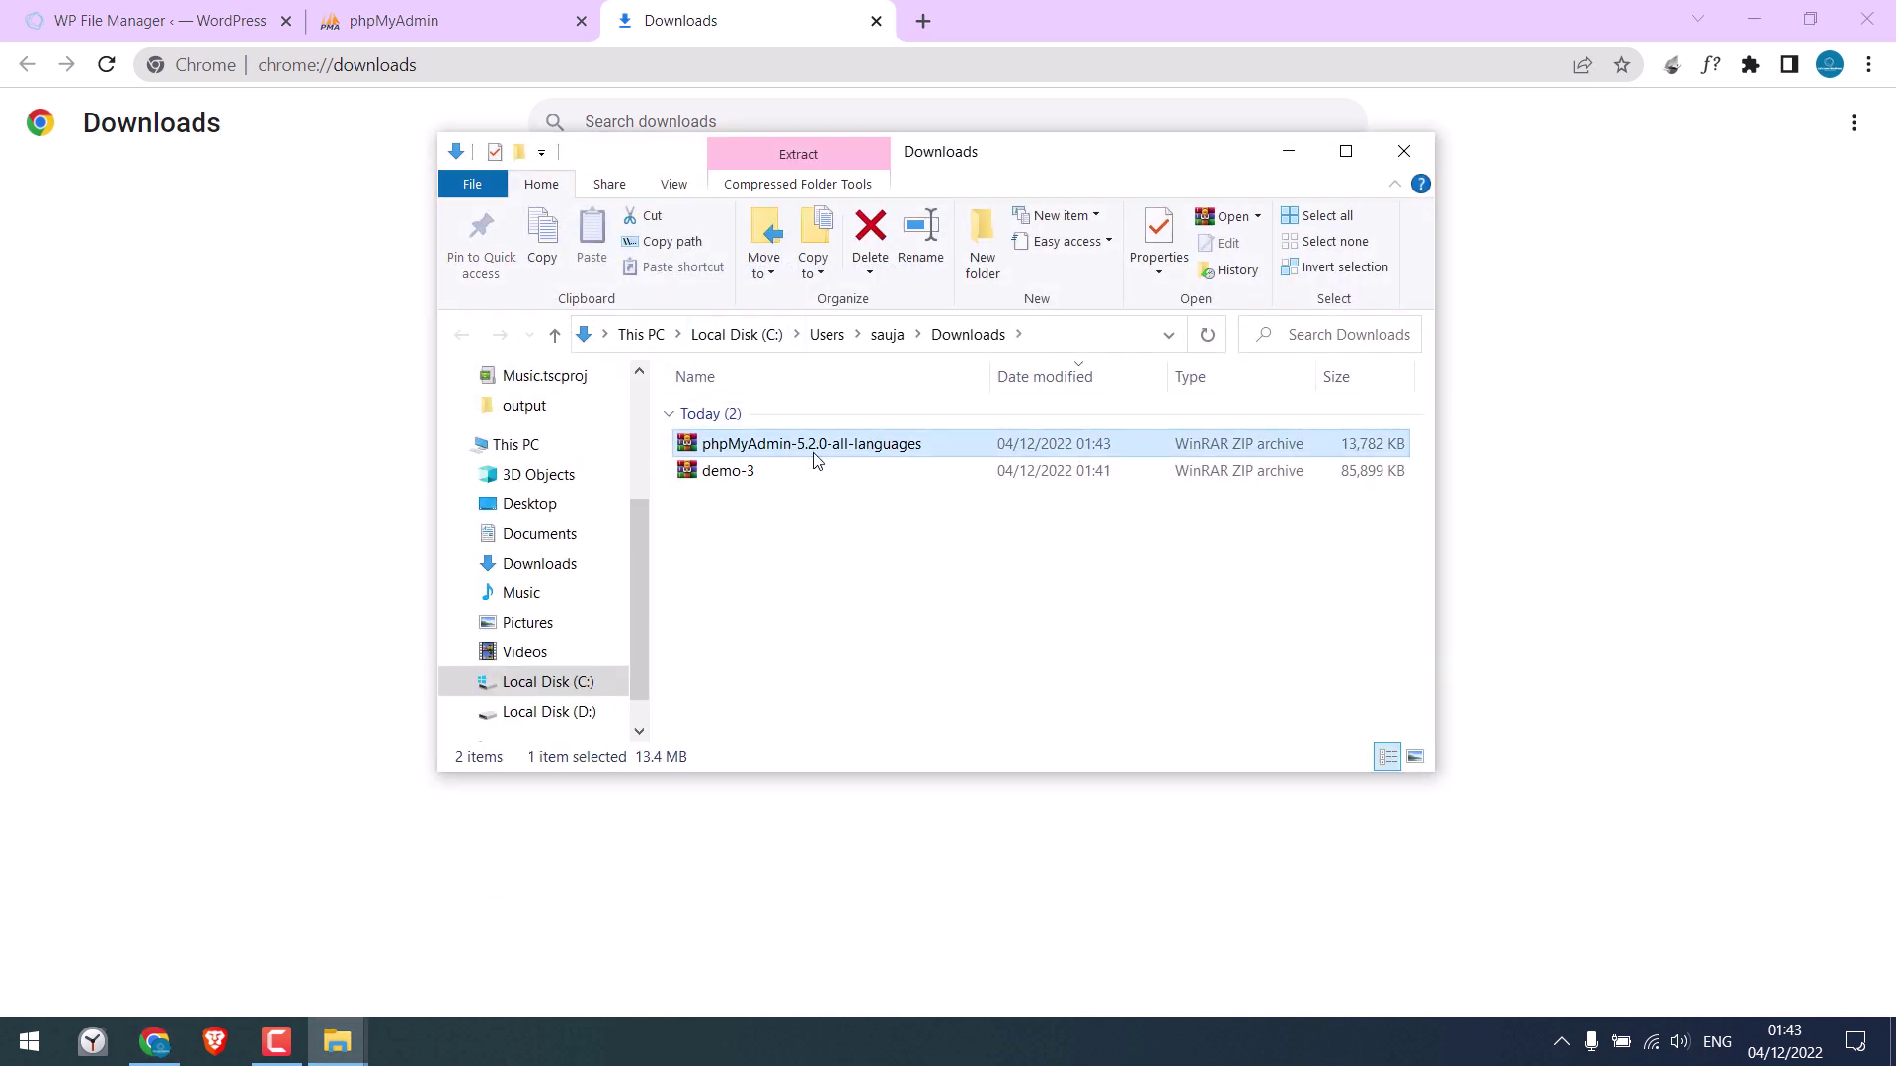
right_click(813, 456)
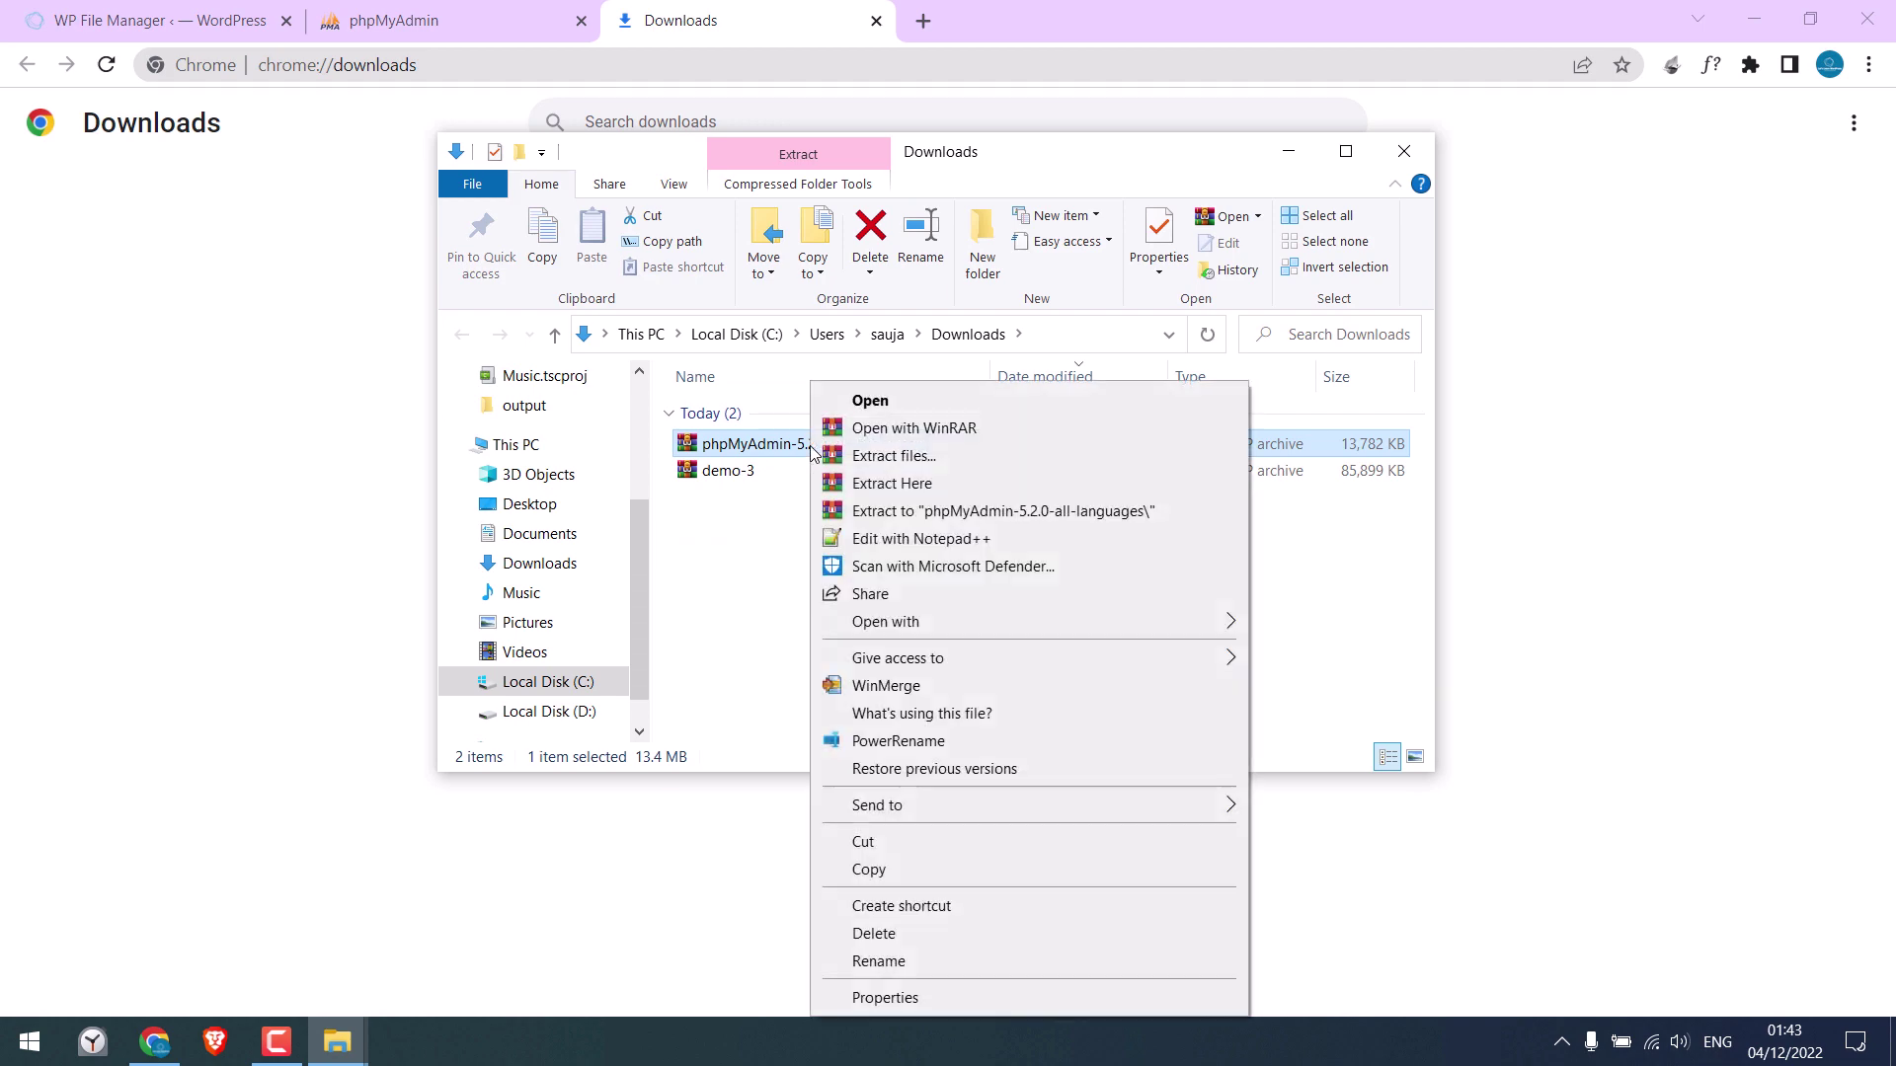
left_click(912, 834)
left_click(1403, 150)
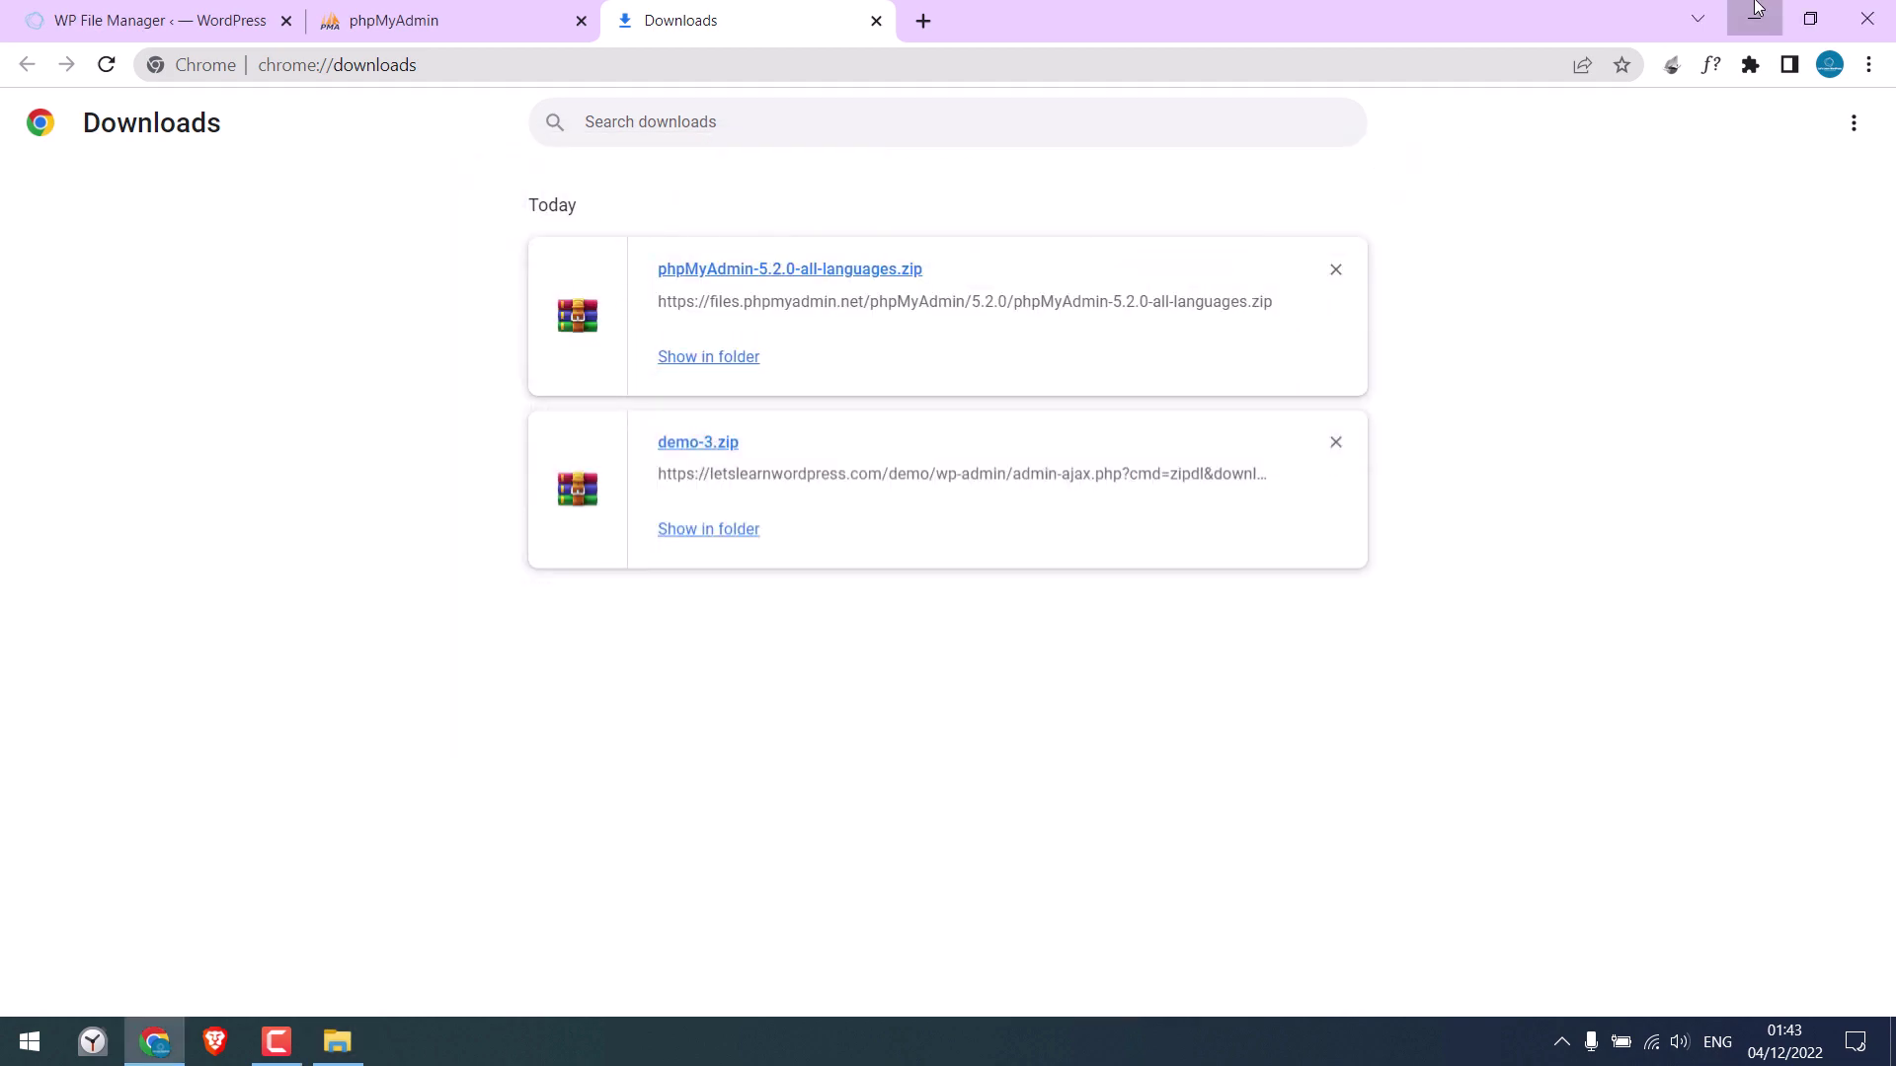
left_click(1754, 18)
Paste the zip into the desktop letslearnwordpress folder and return to Chrome
double_click(343, 281)
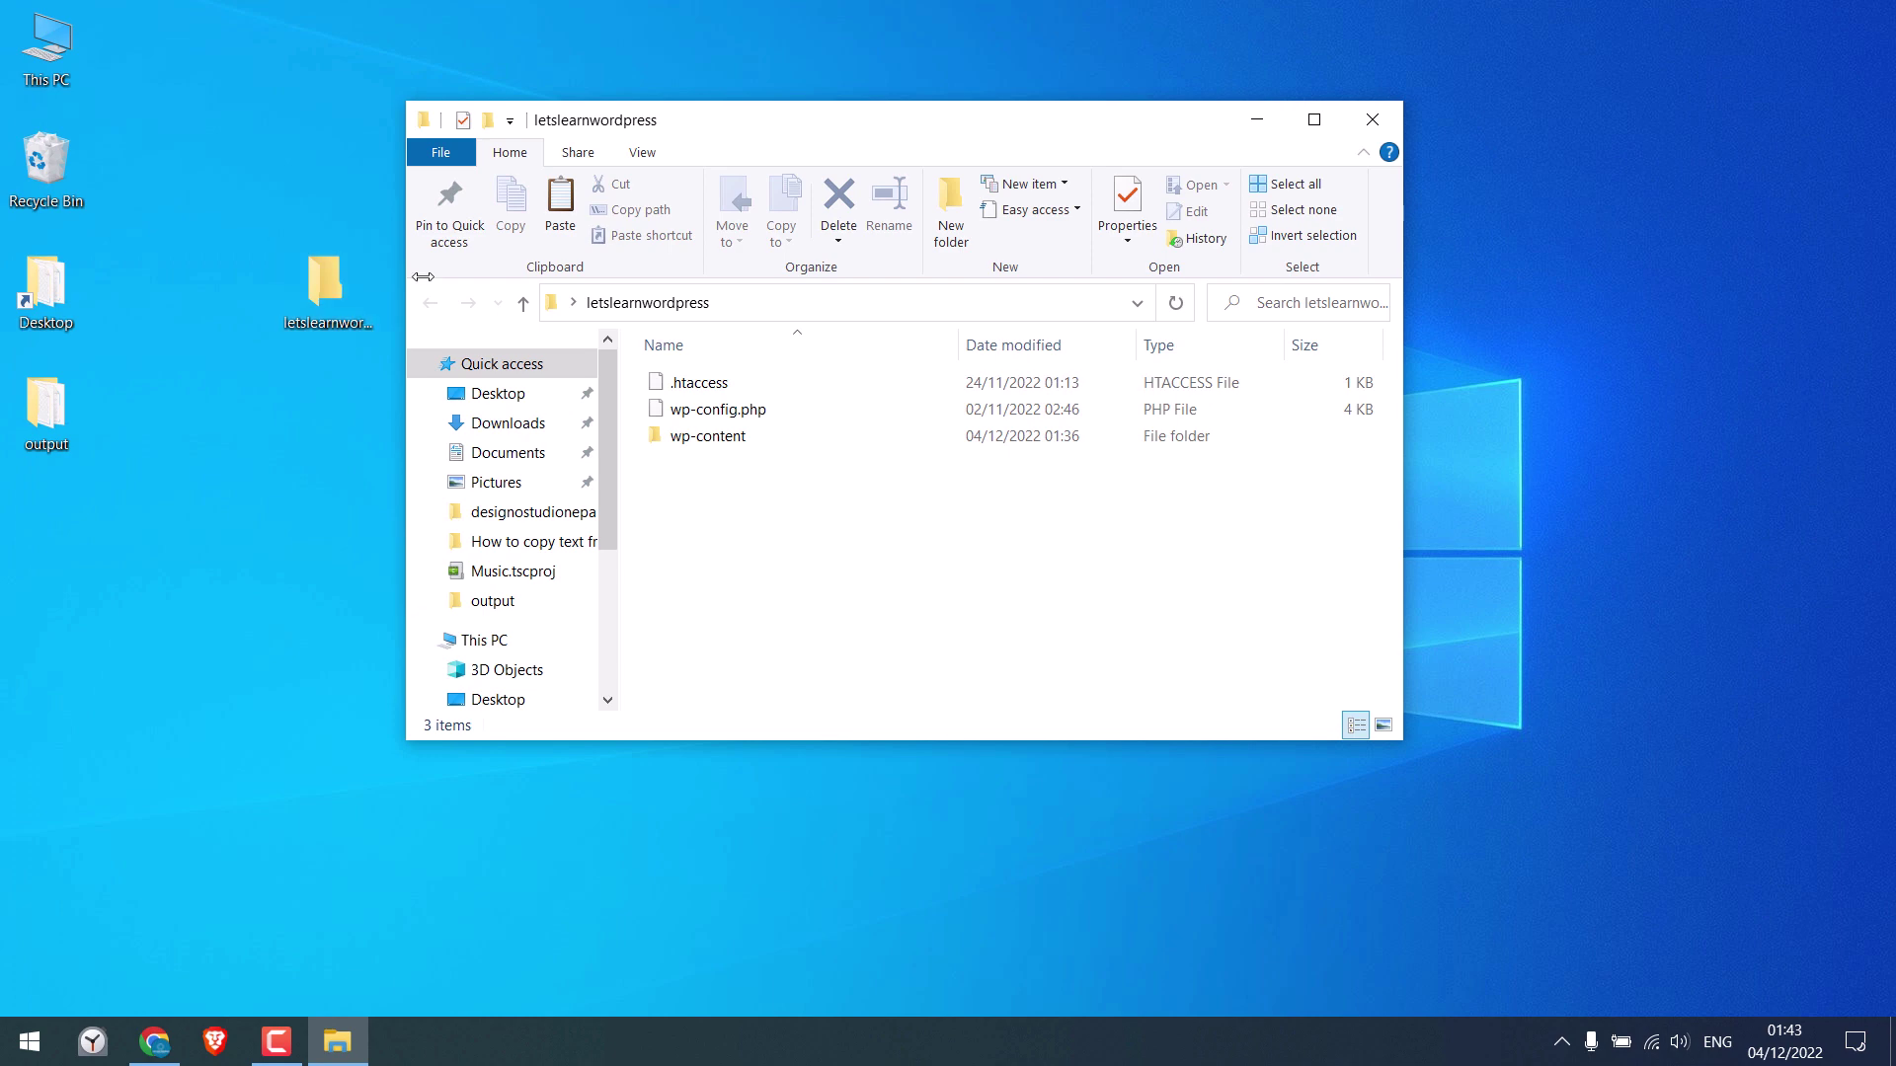
right_click(665, 561)
left_click(779, 736)
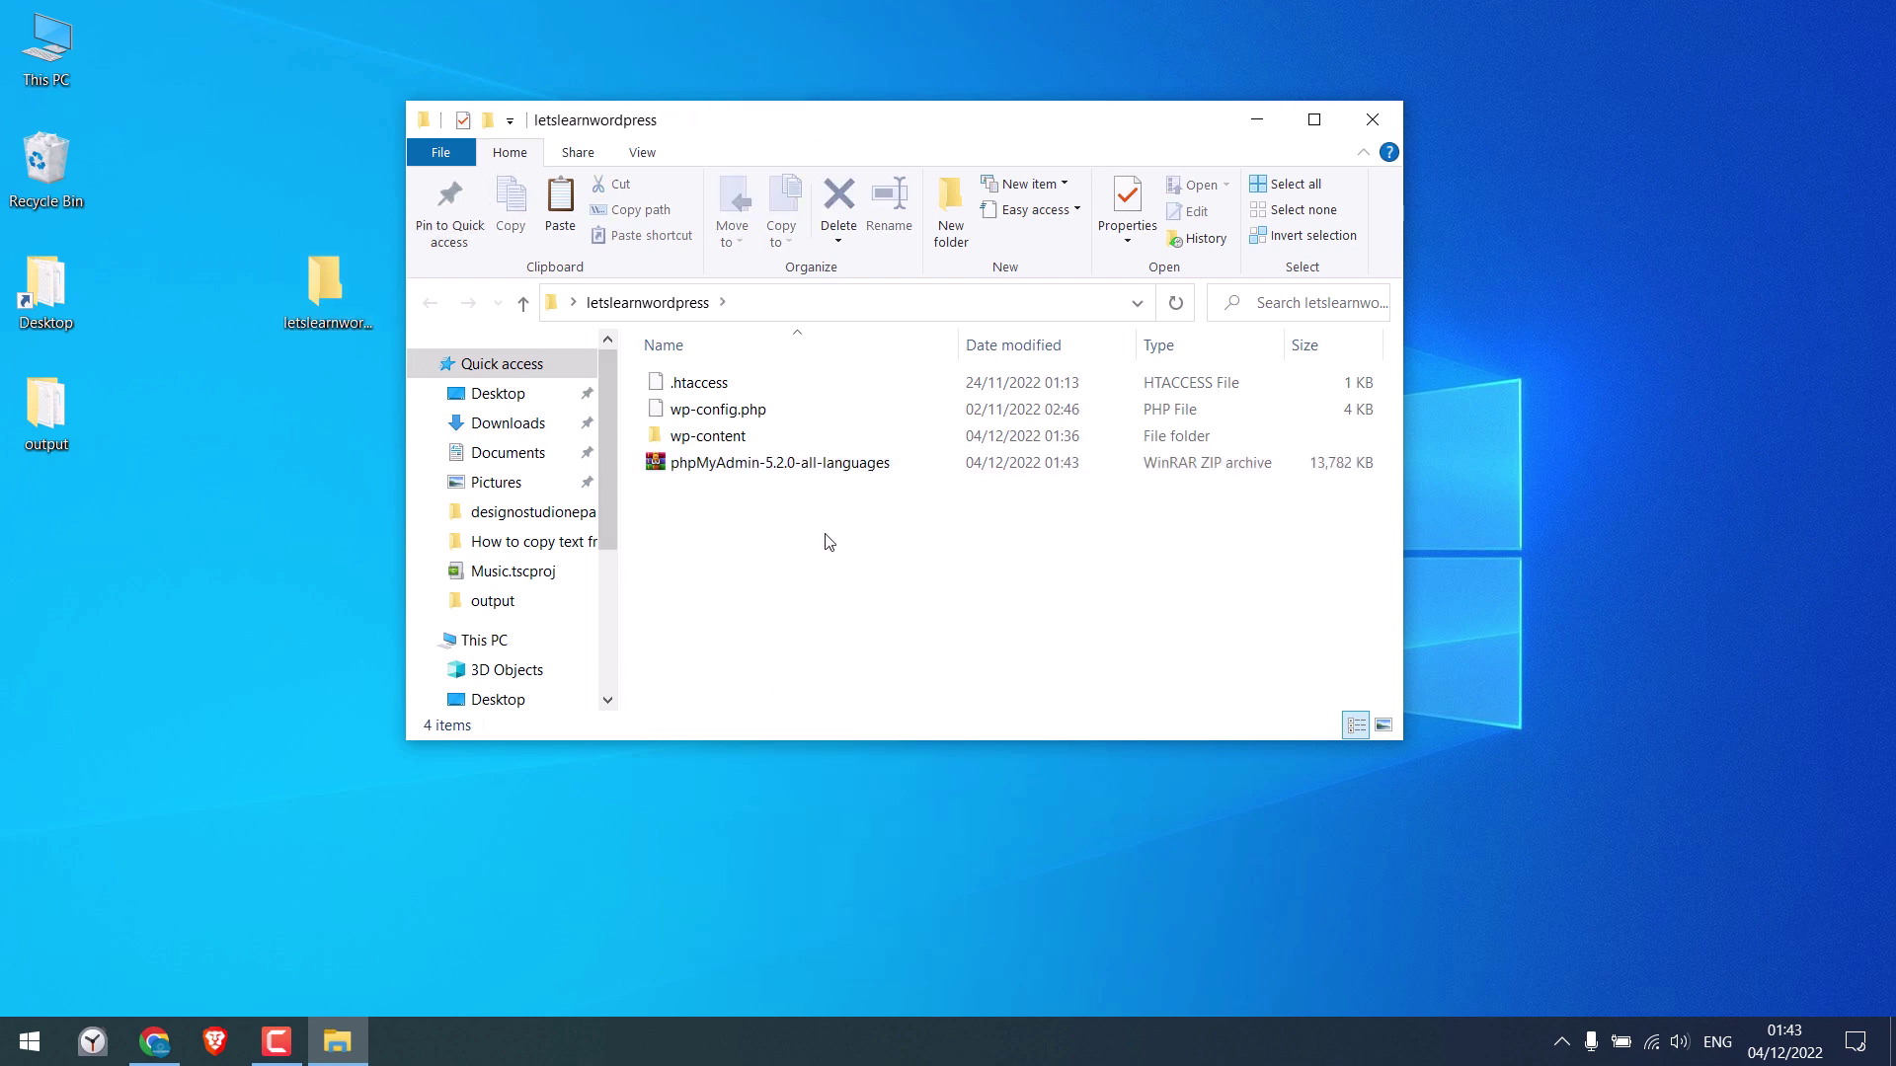
left_click(726, 472)
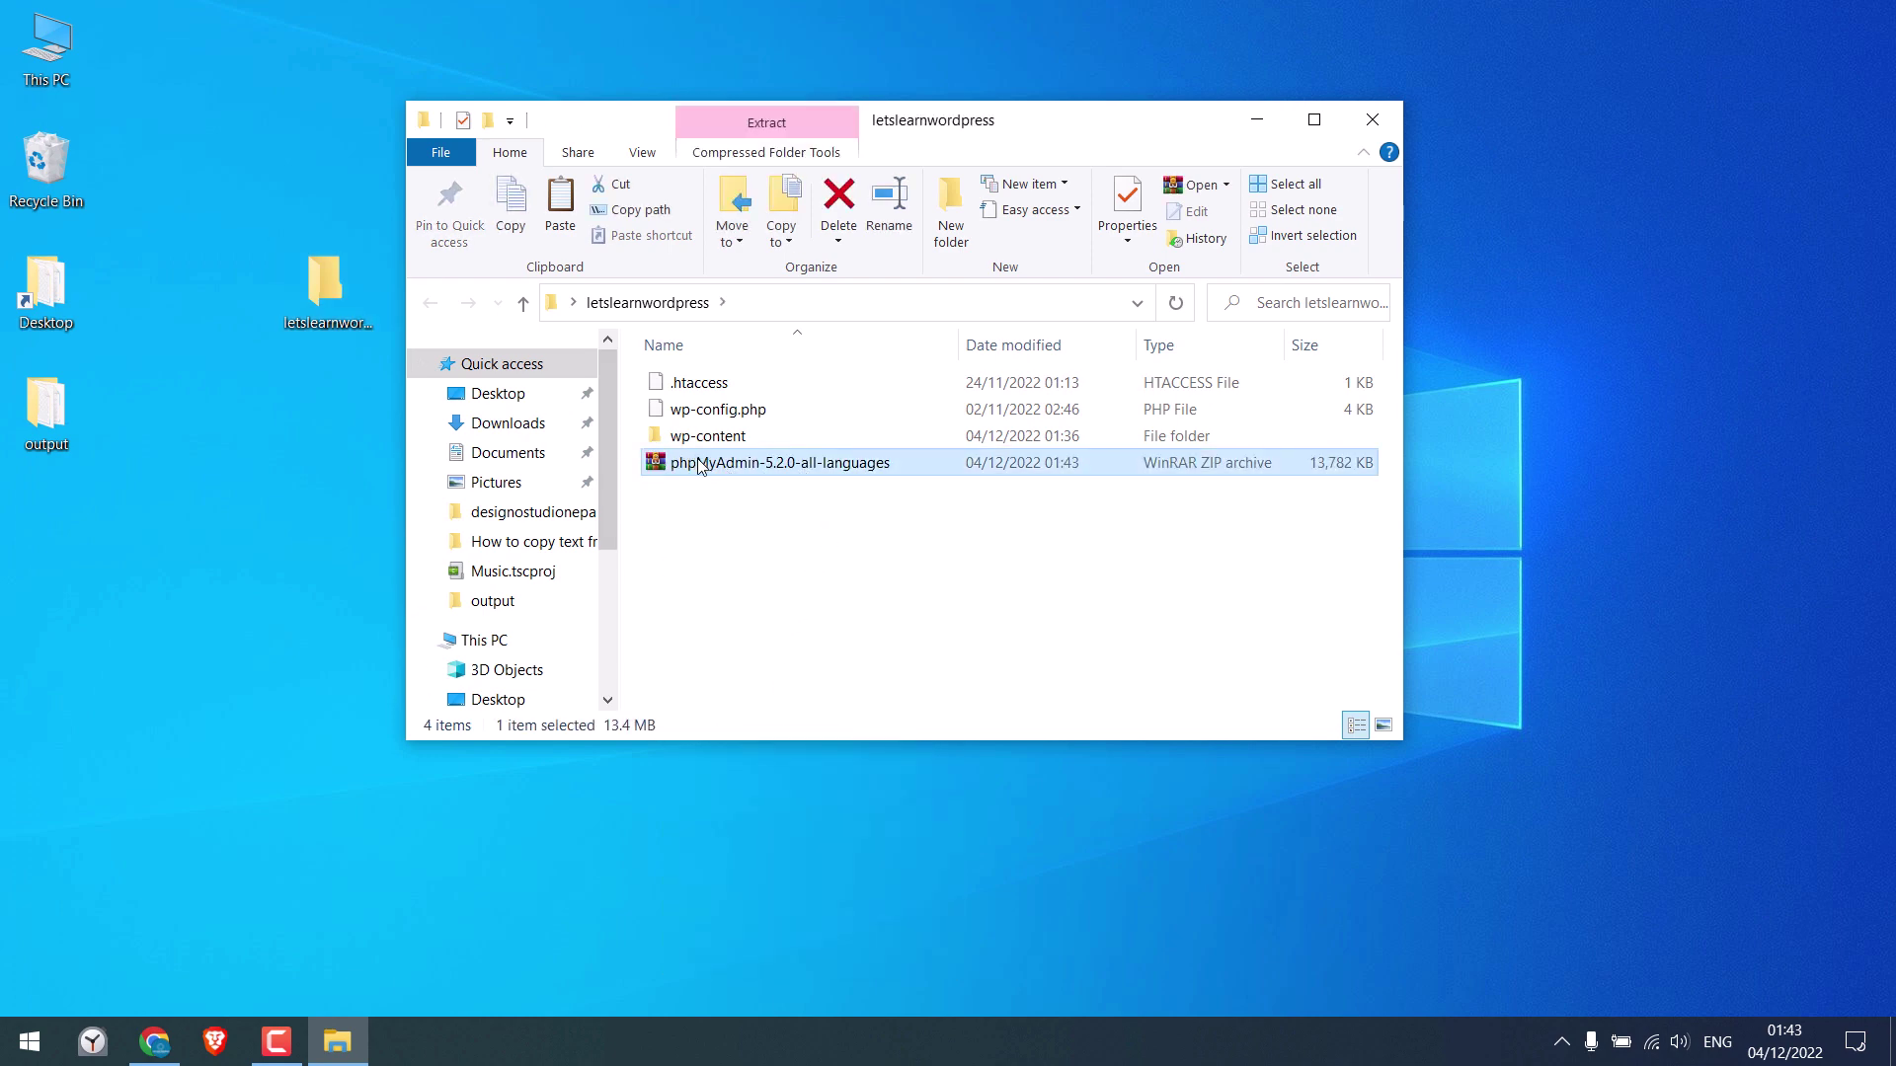
left_click(156, 1042)
Upload phpMyAdmin-5.2.0-all-languages.zip from letslearnwordpress to the demo site's root
left_click(876, 21)
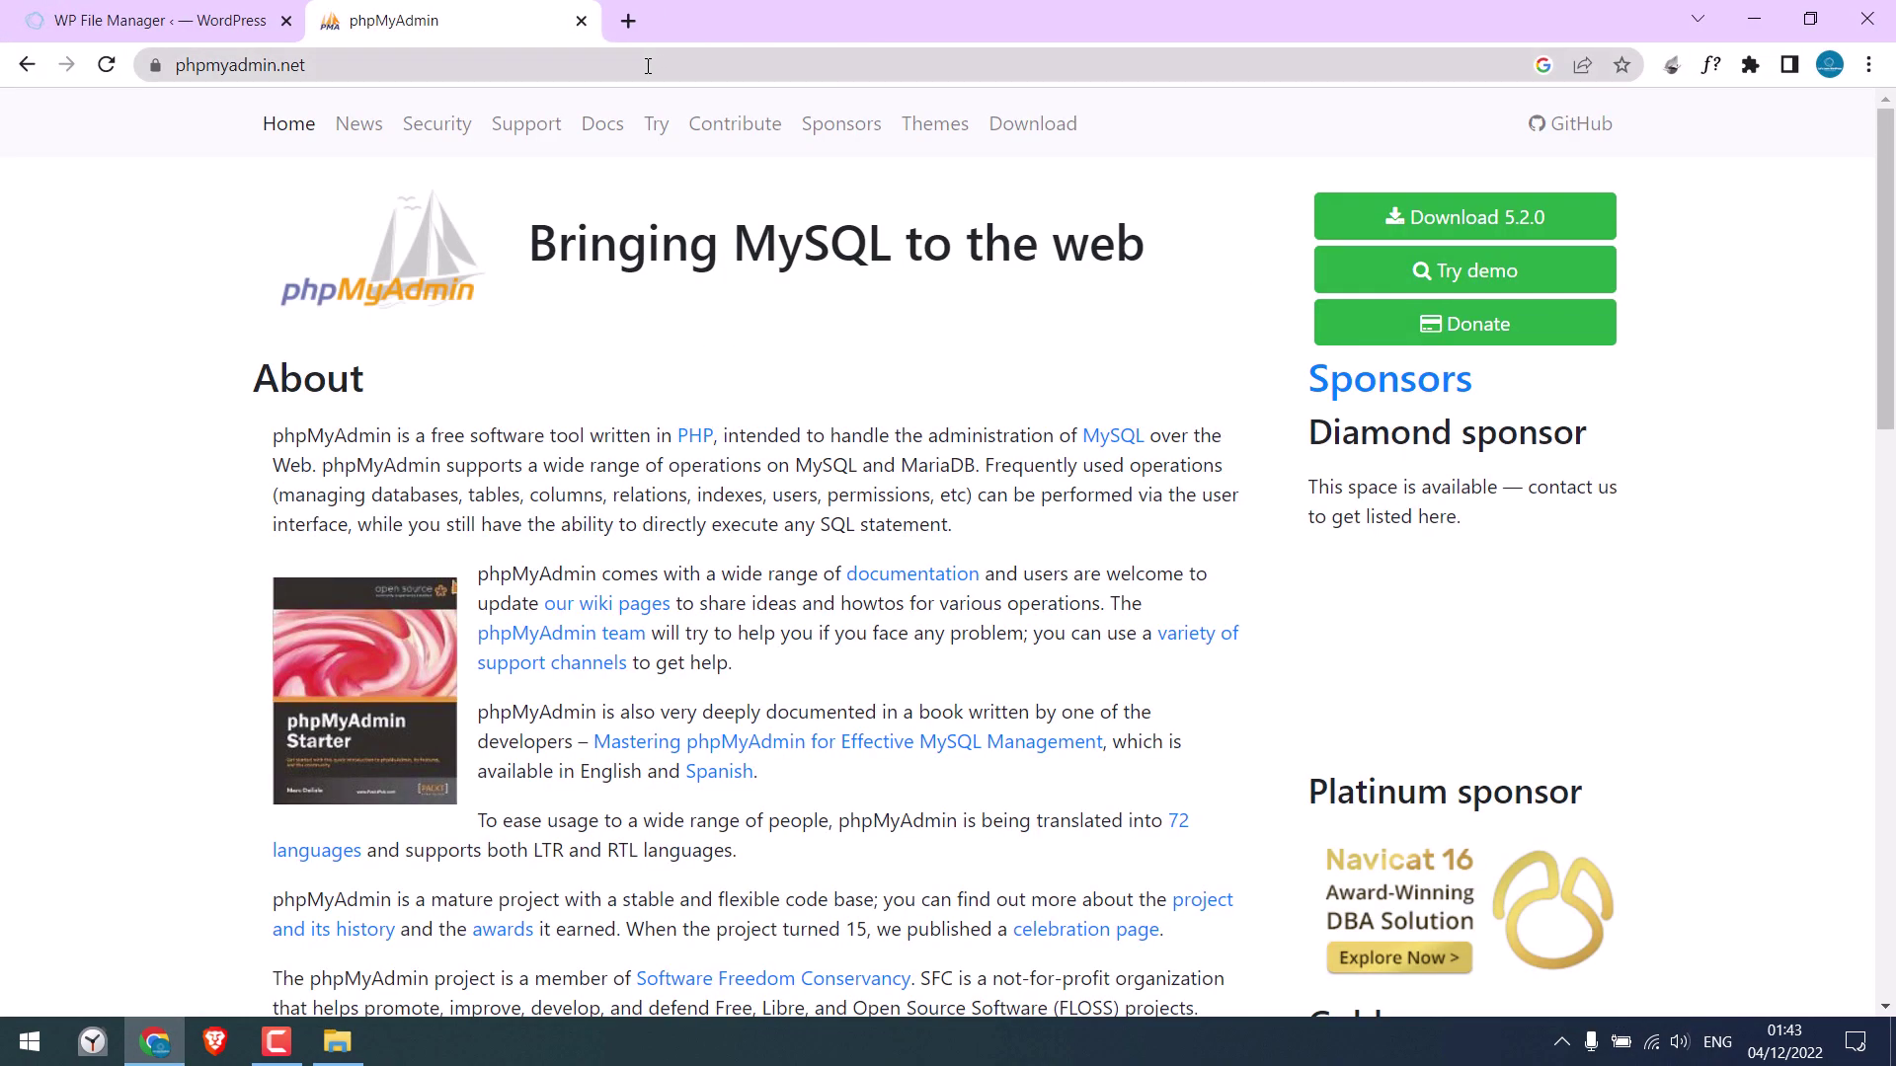
left_click(582, 21)
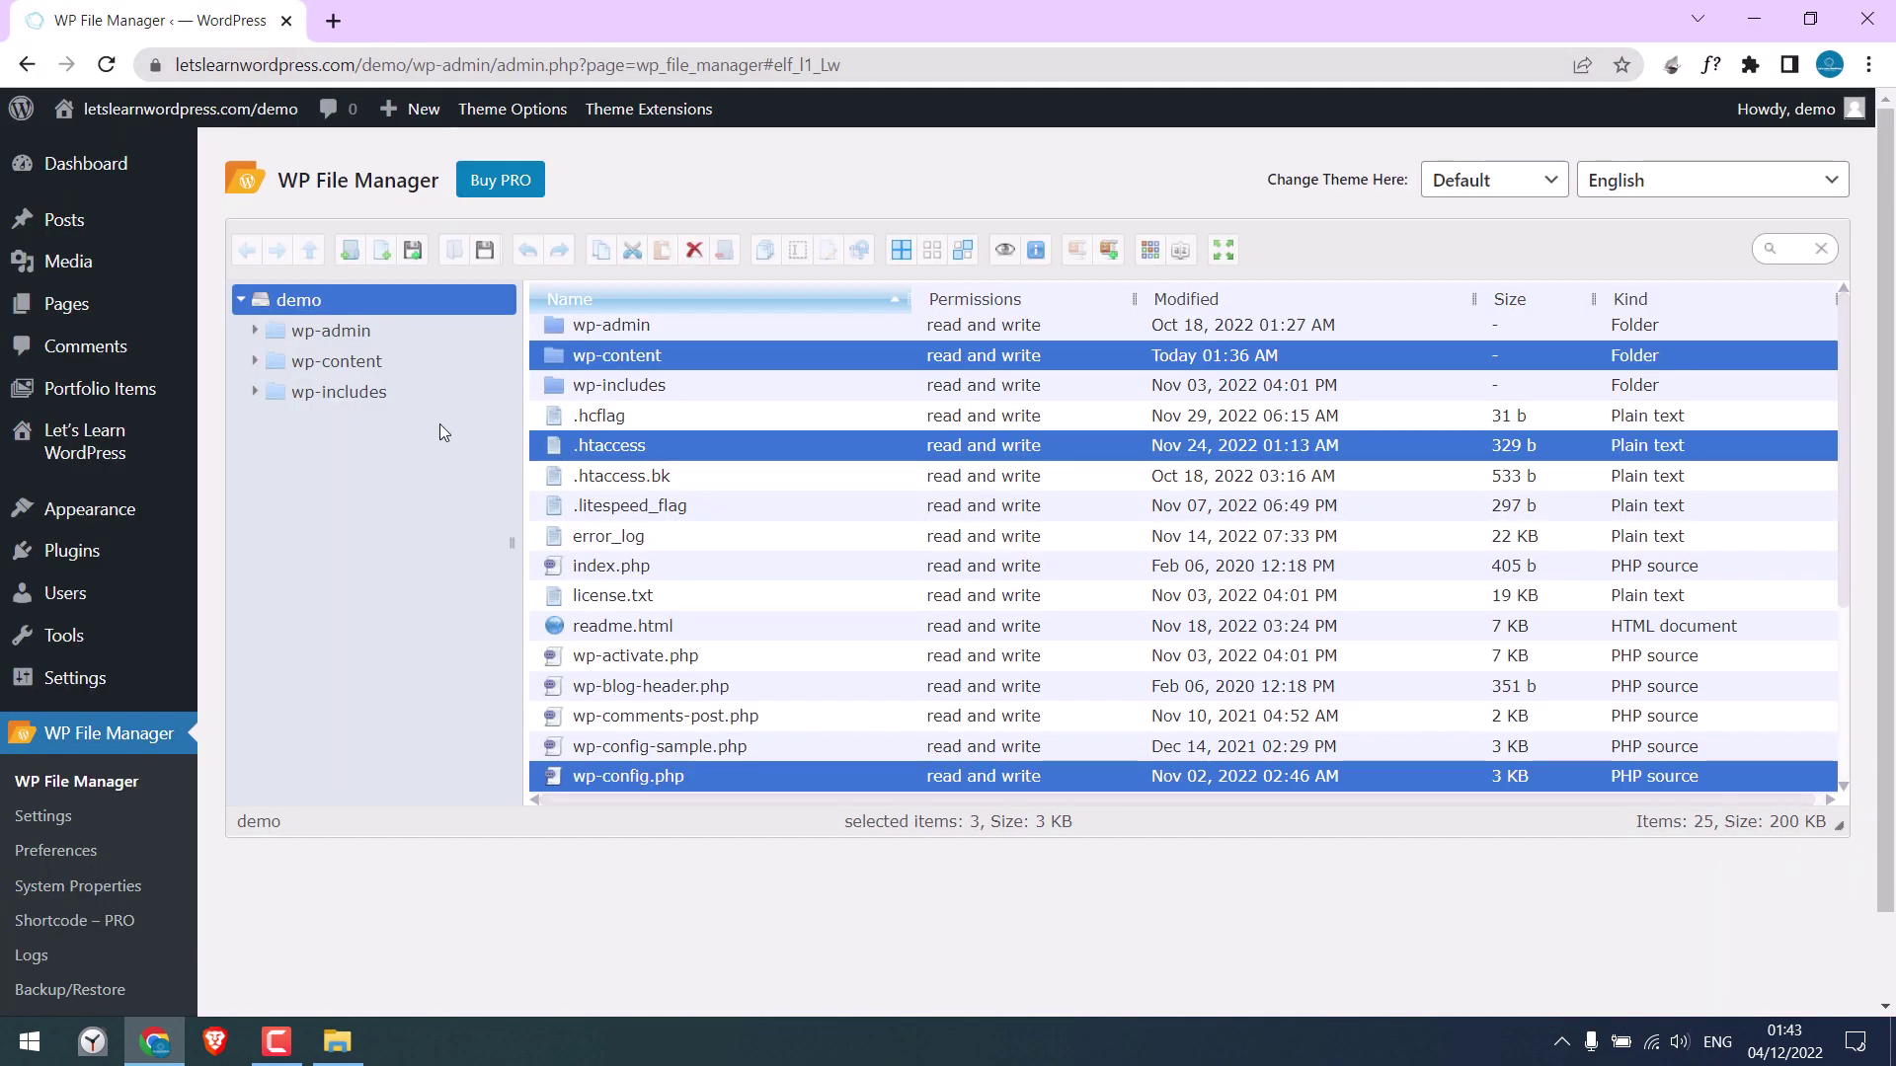
left_click(385, 300)
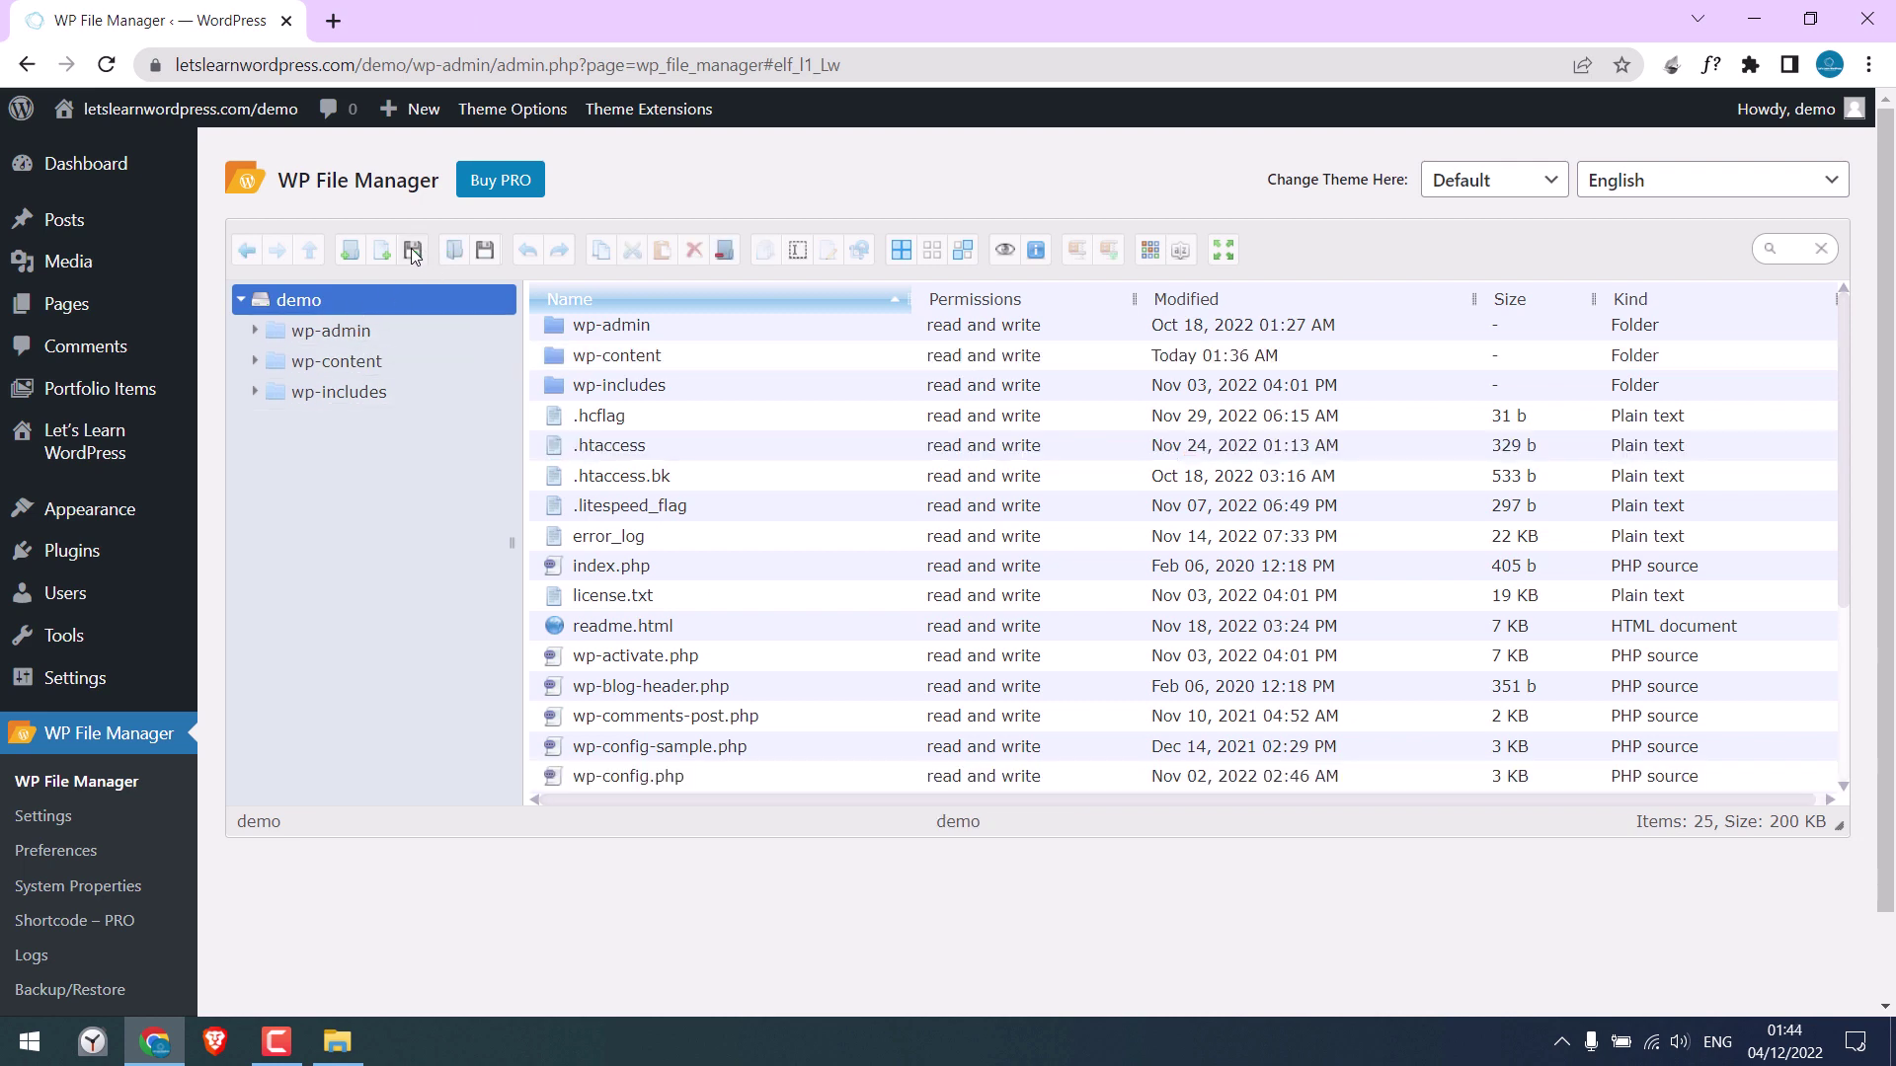
left_click(413, 253)
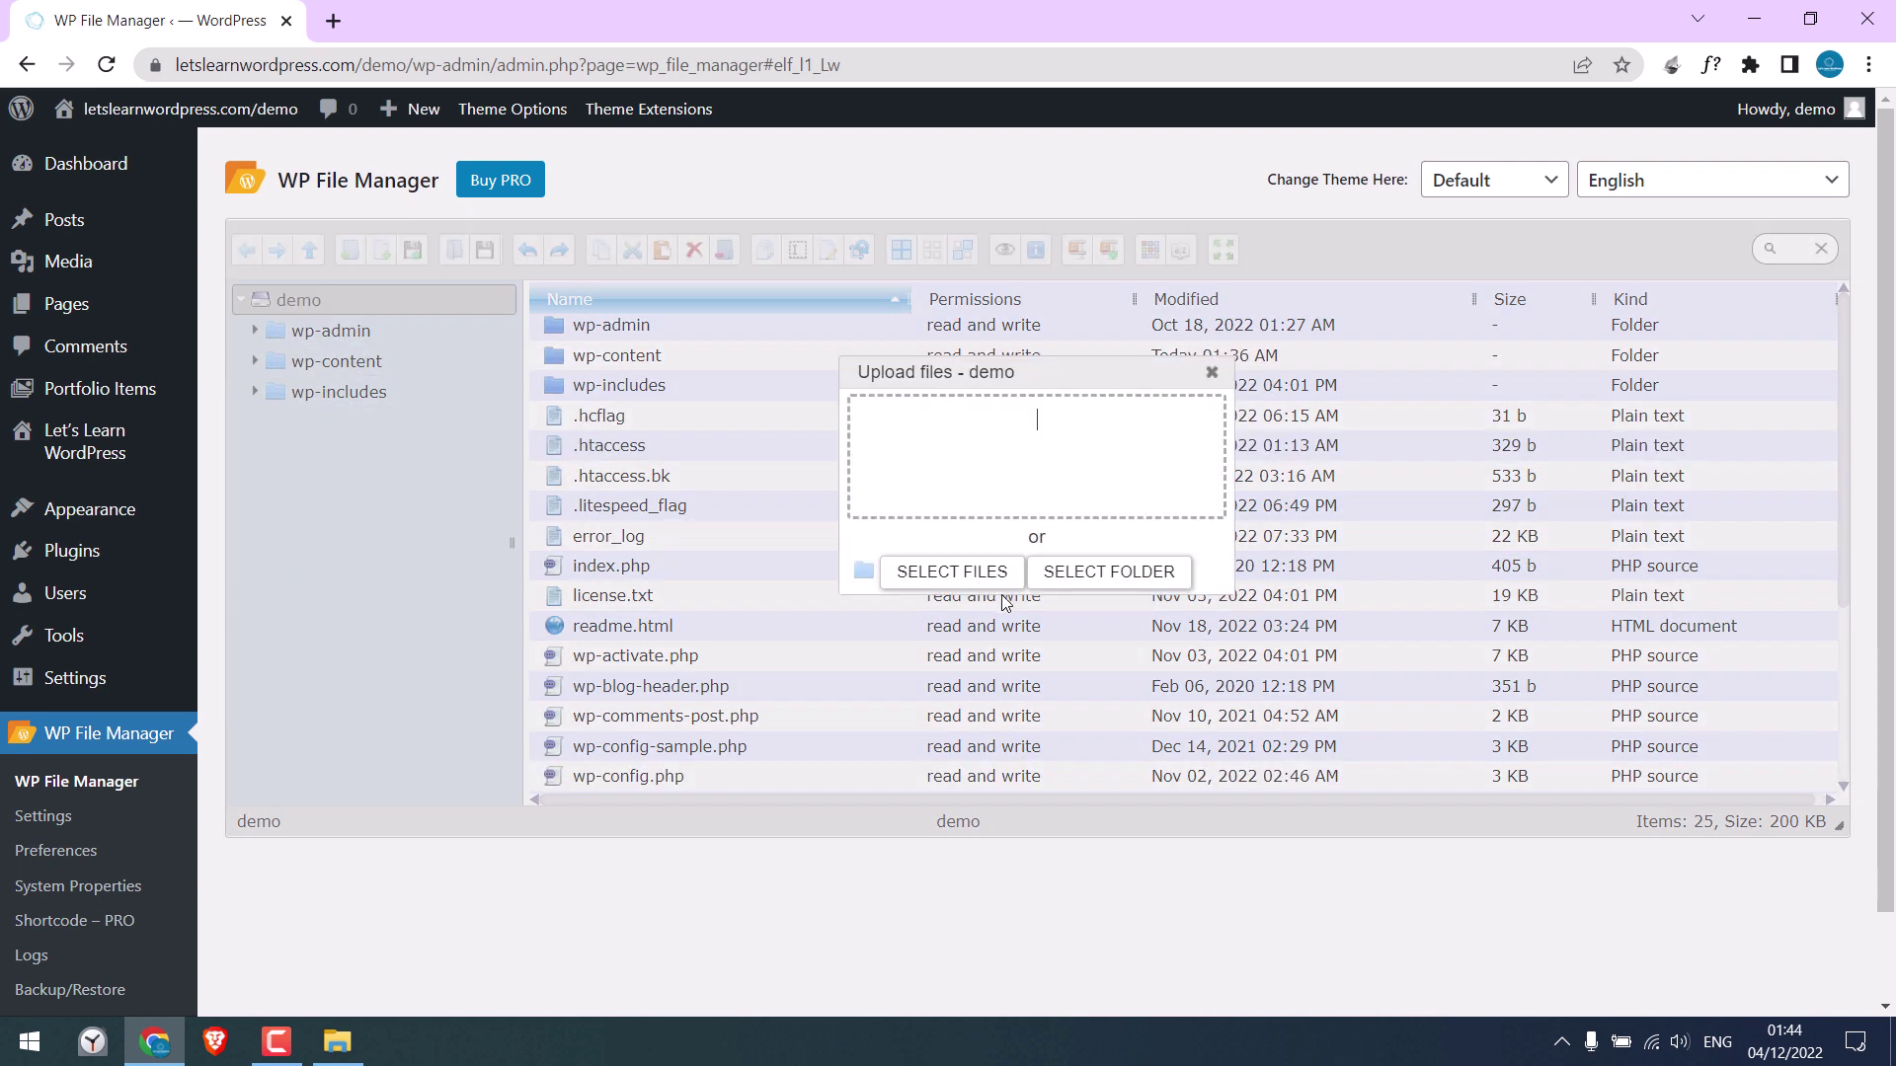
left_click(987, 575)
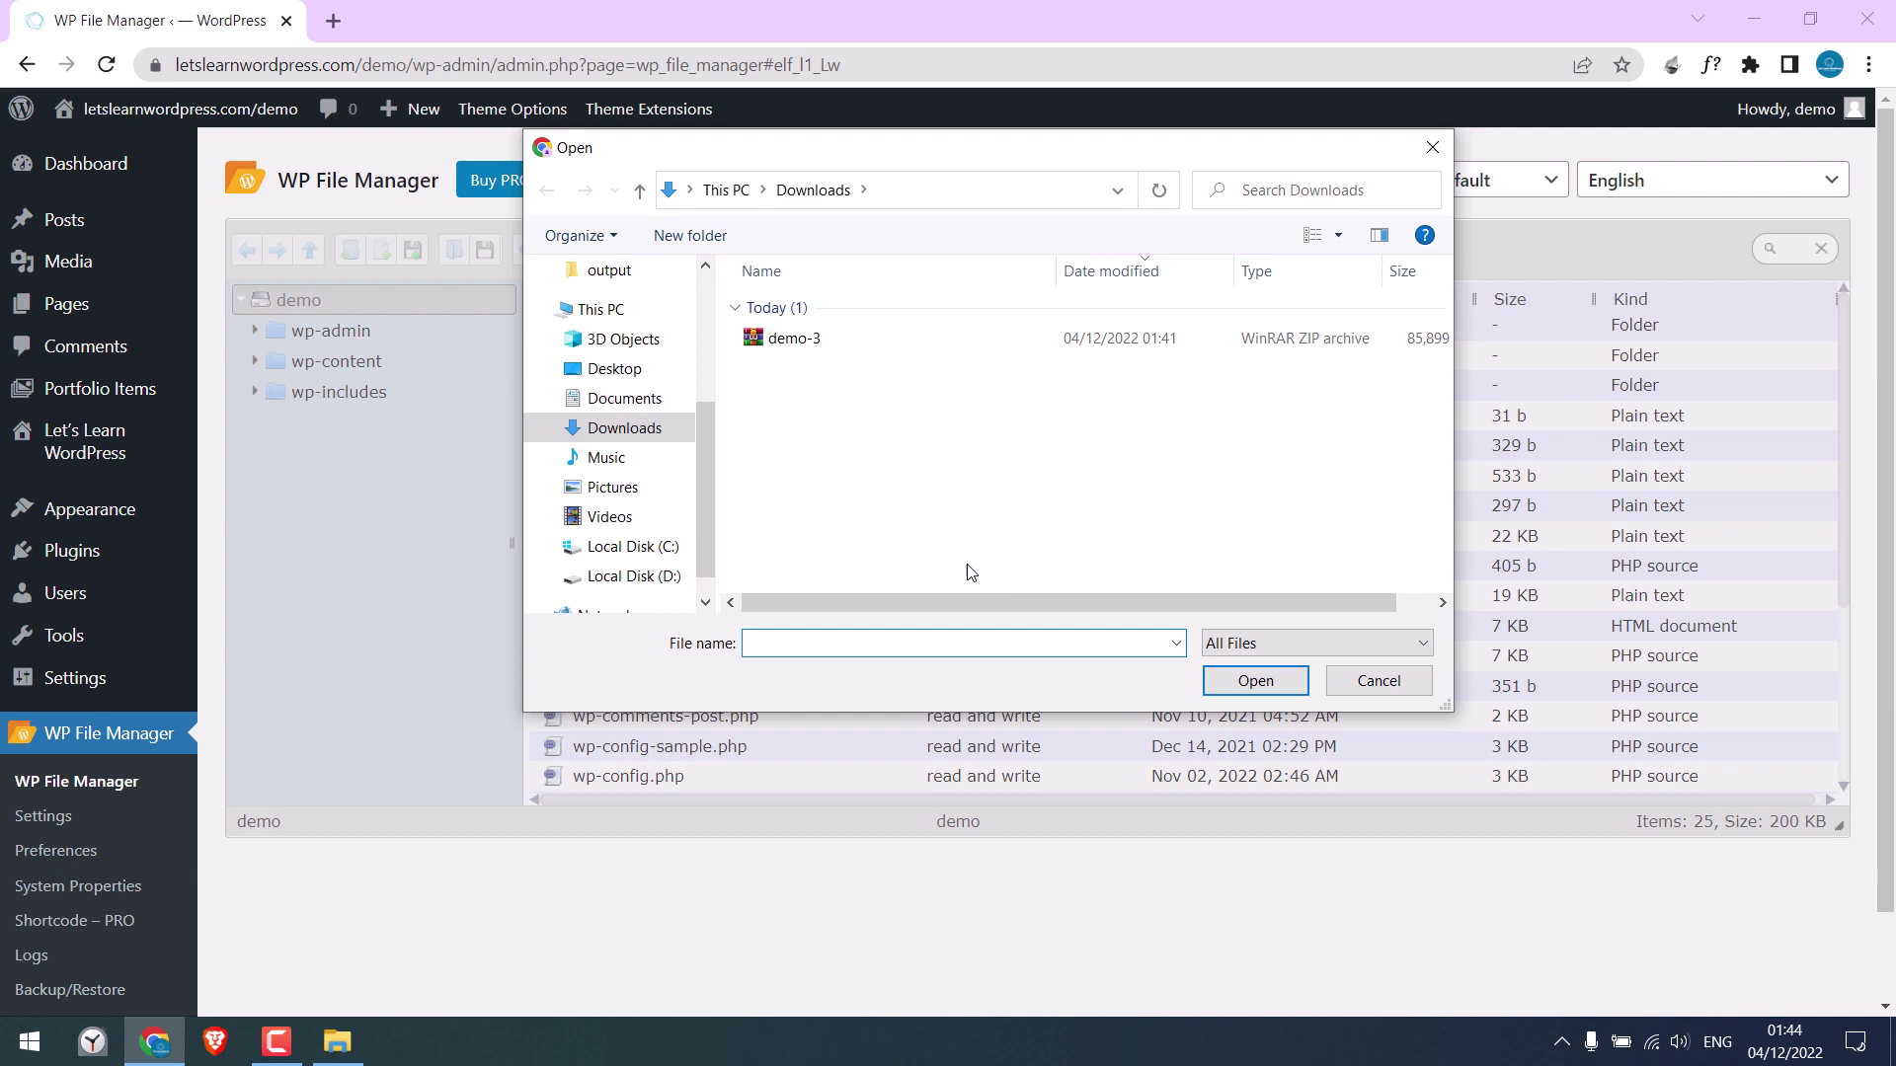
left_click(613, 369)
double_click(798, 385)
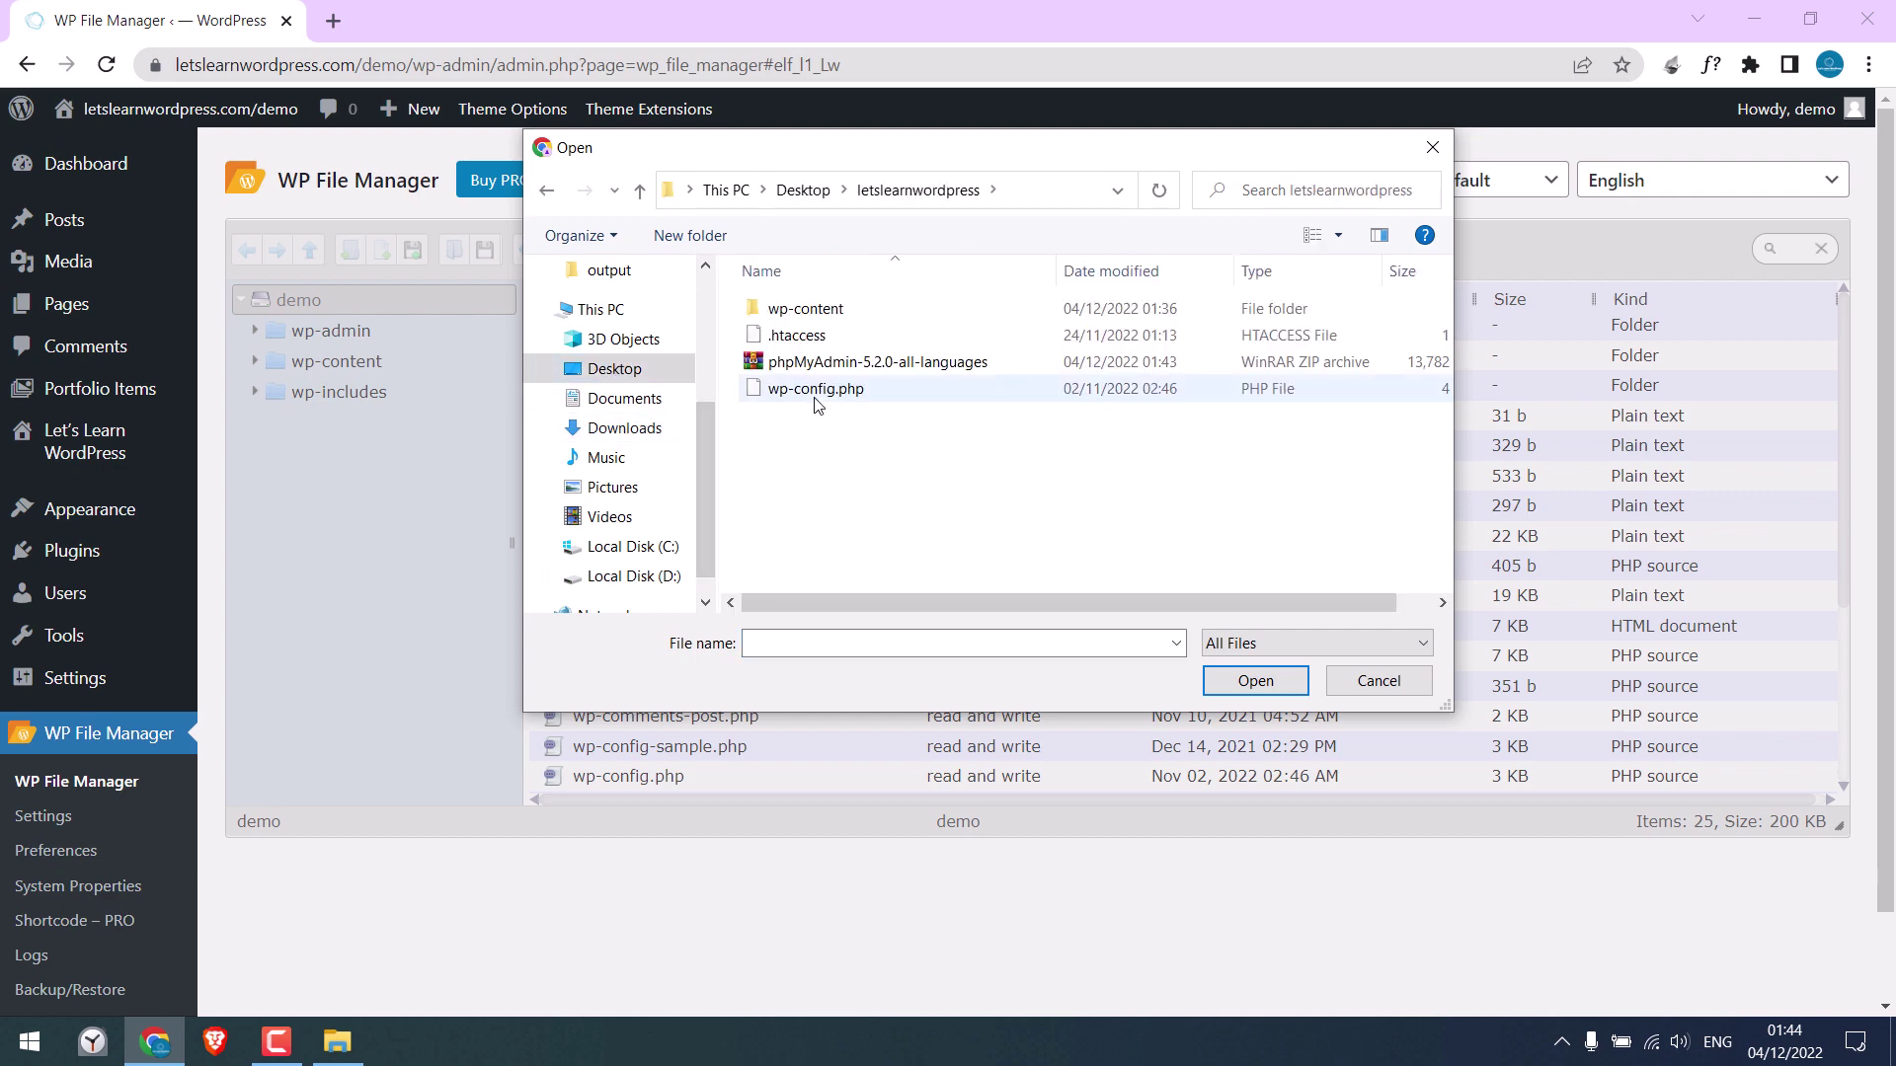
left_click(838, 365)
left_click(1286, 677)
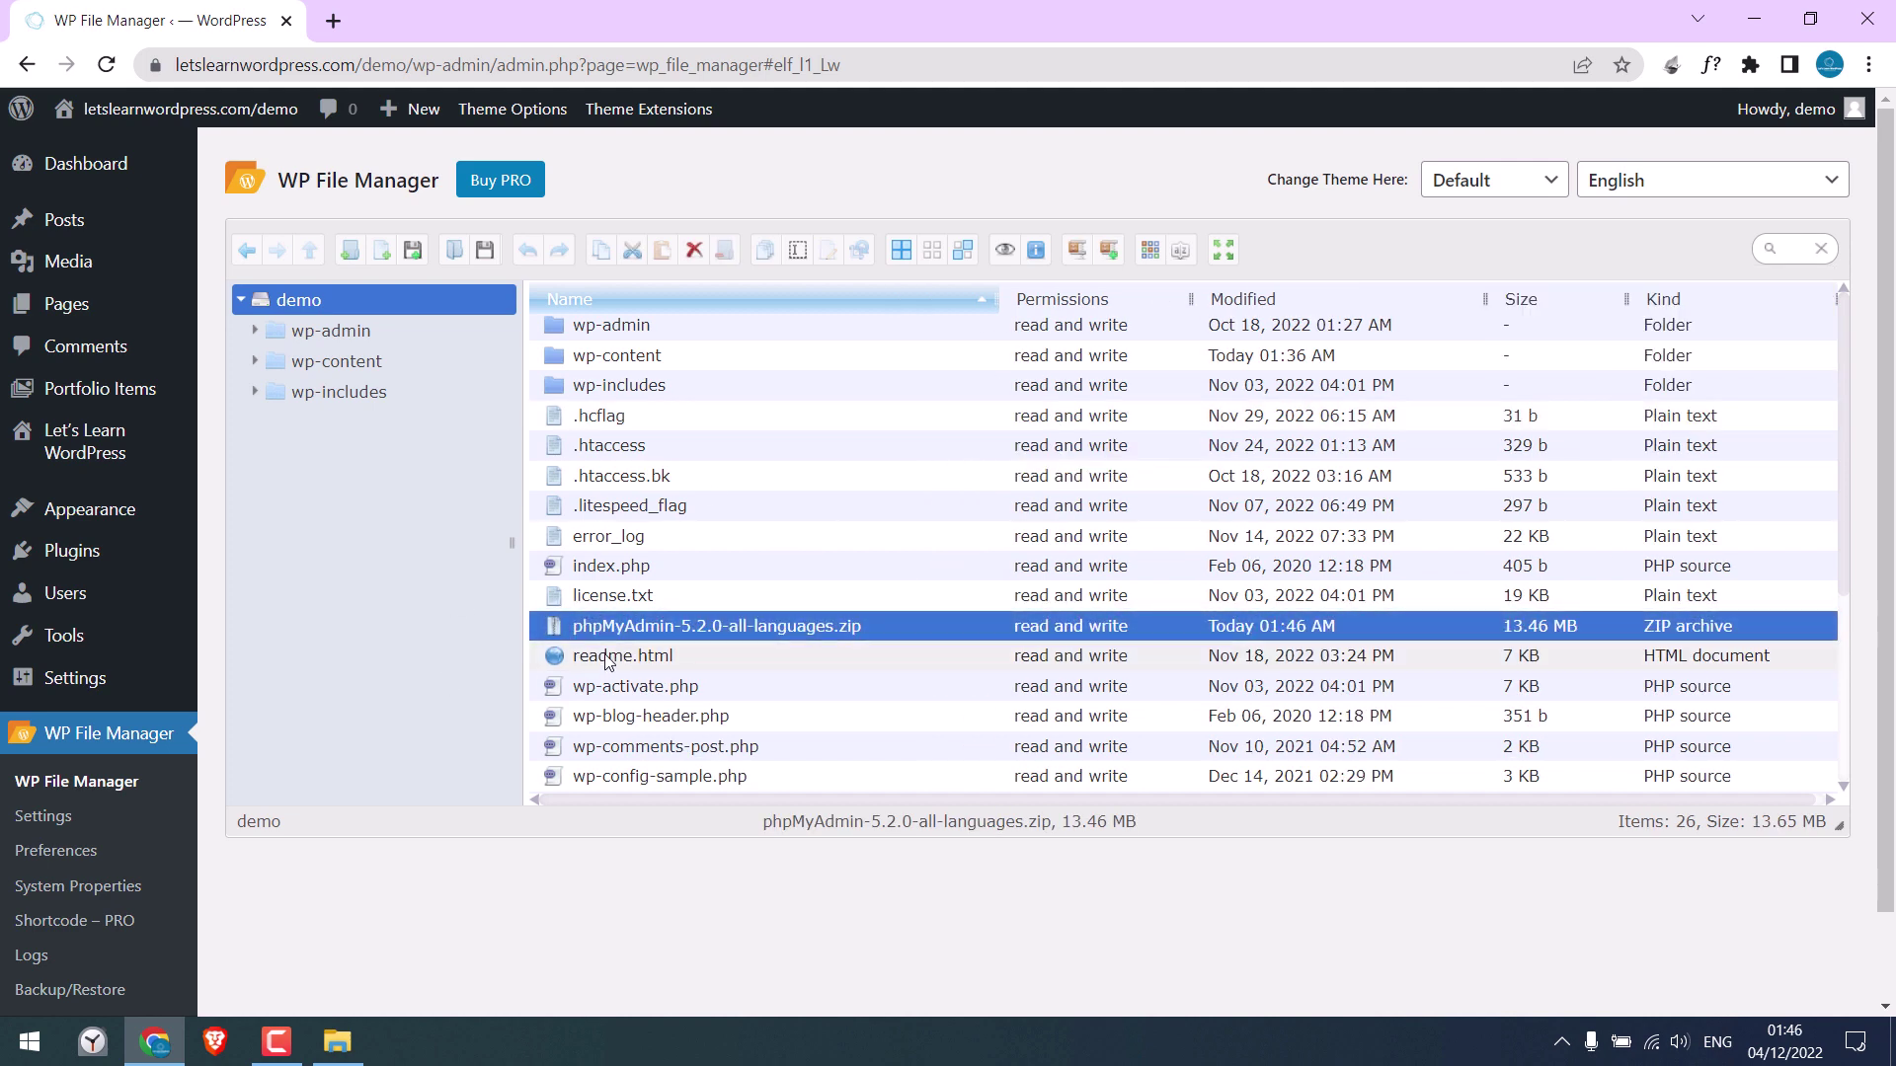
Extract the uploaded zip here into its own phpMyAdmin-5.2.0-all-languages folder
right_click(669, 629)
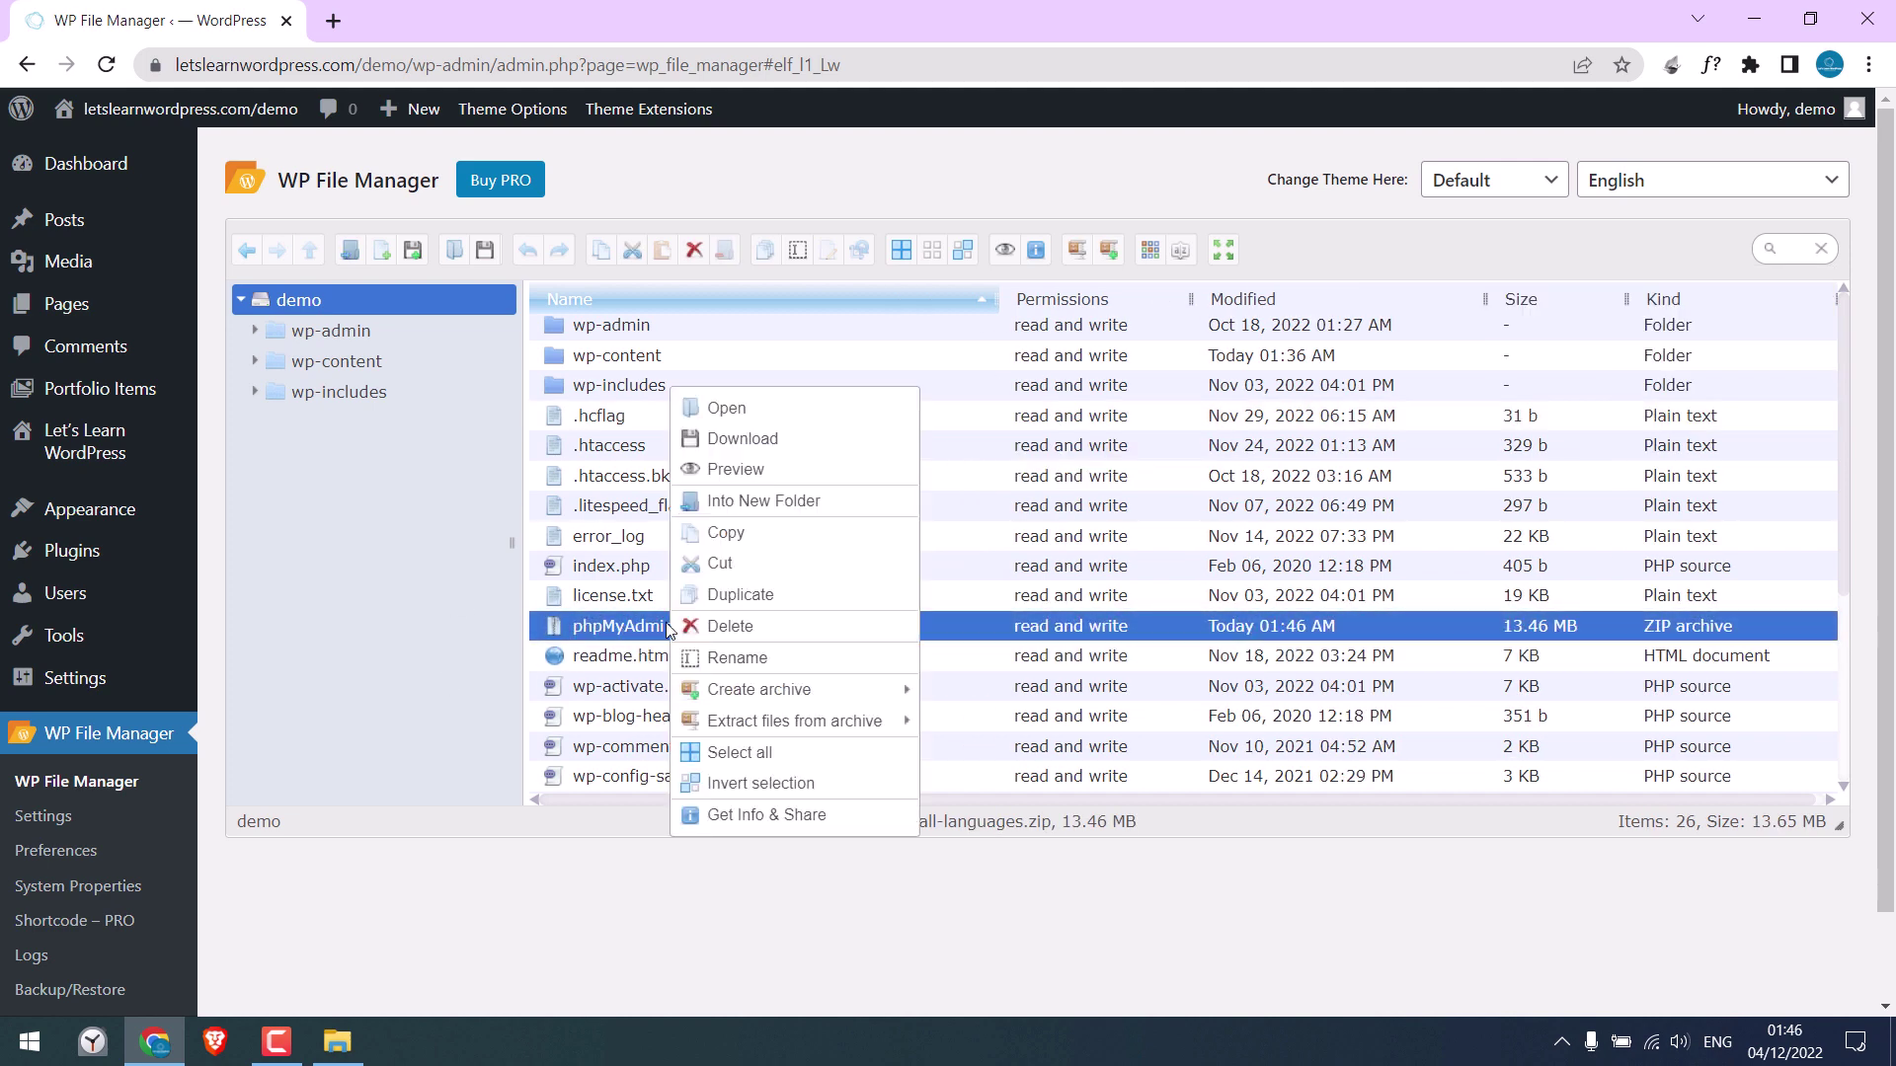
mouse_move(874, 723)
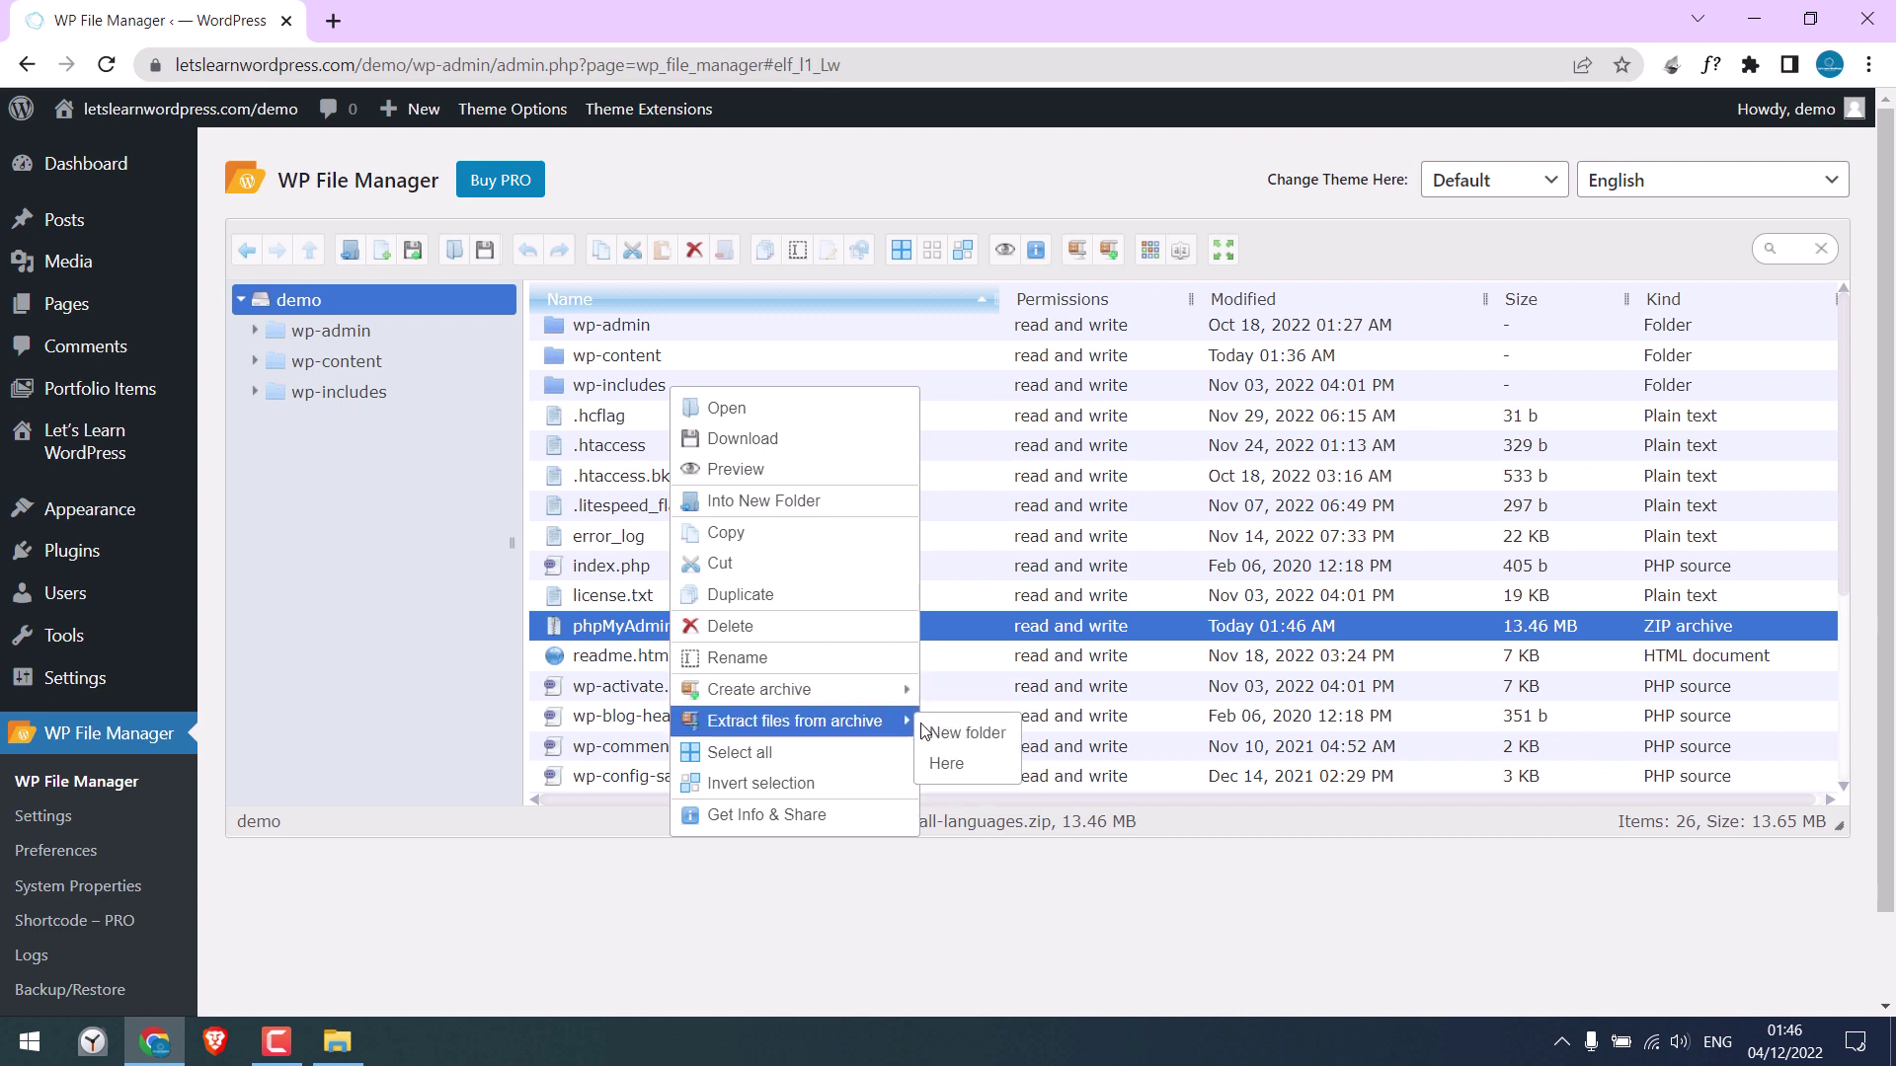
left_click(949, 765)
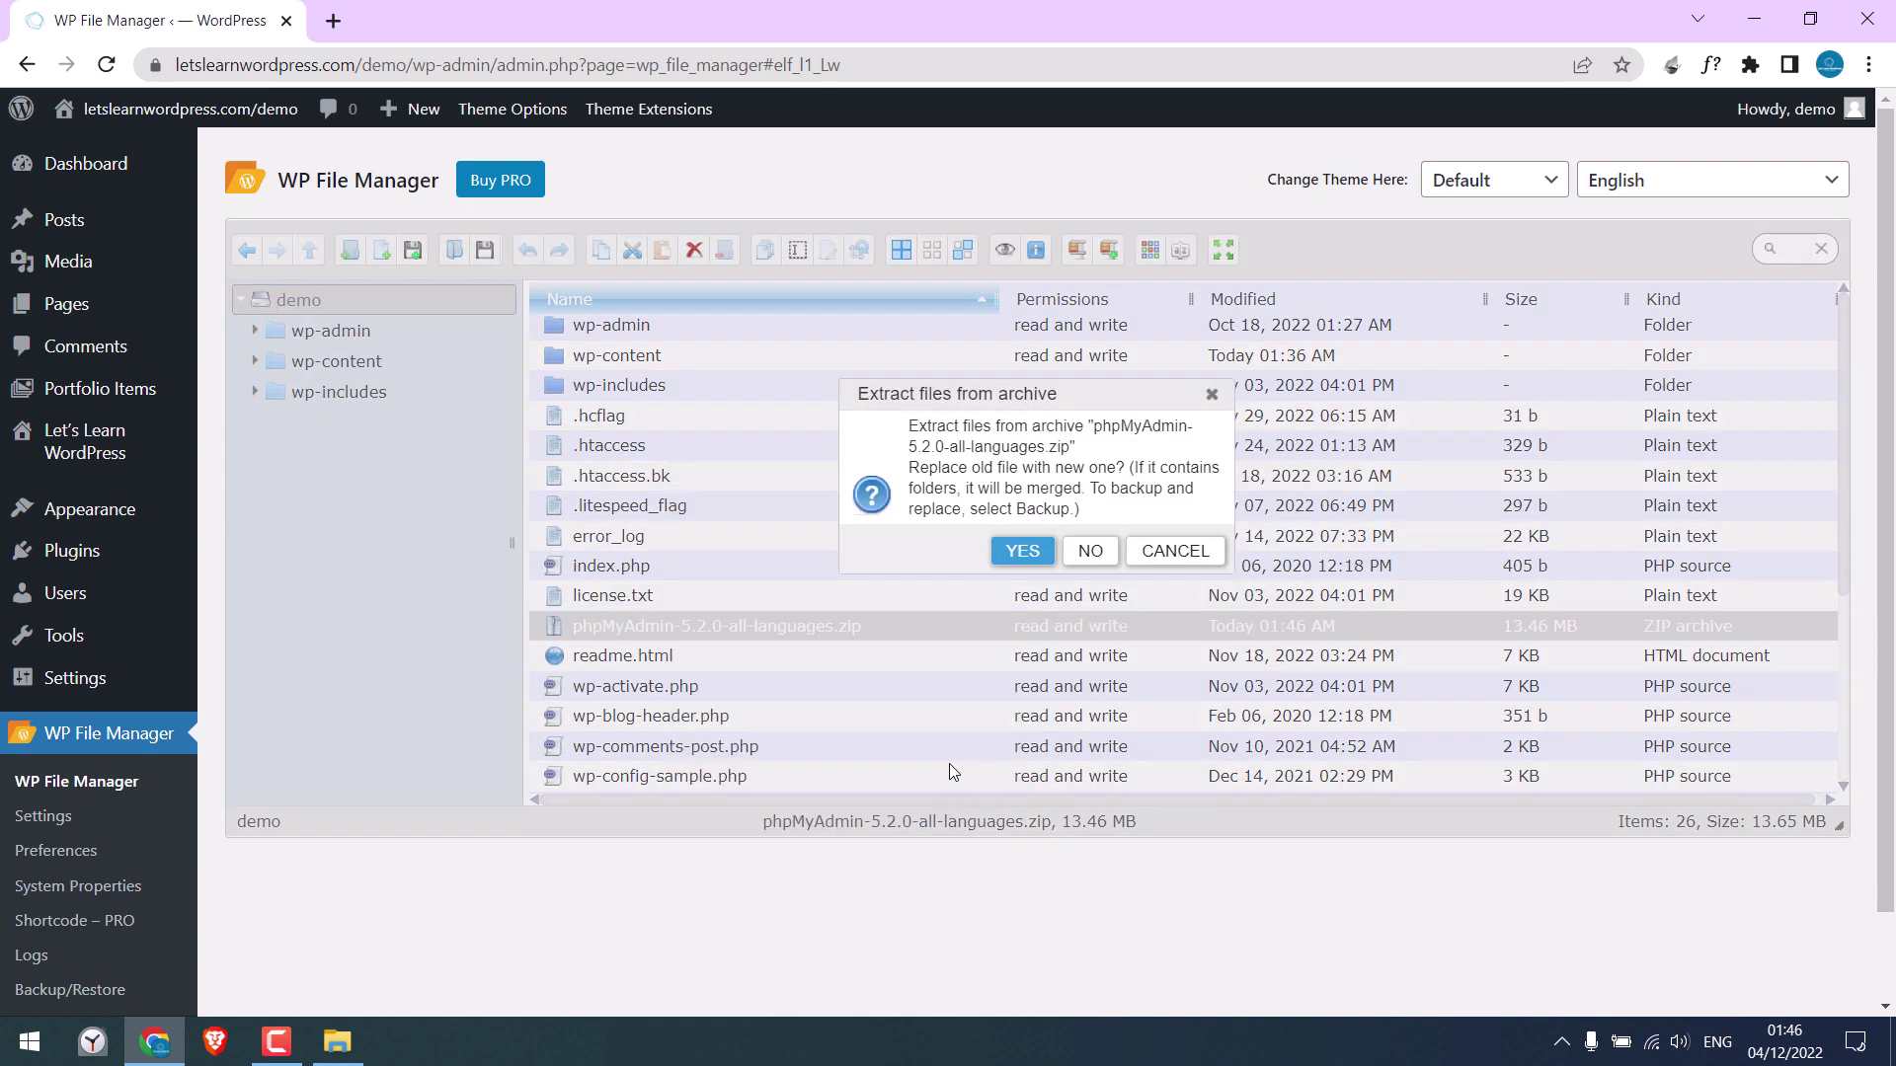
left_click(1024, 552)
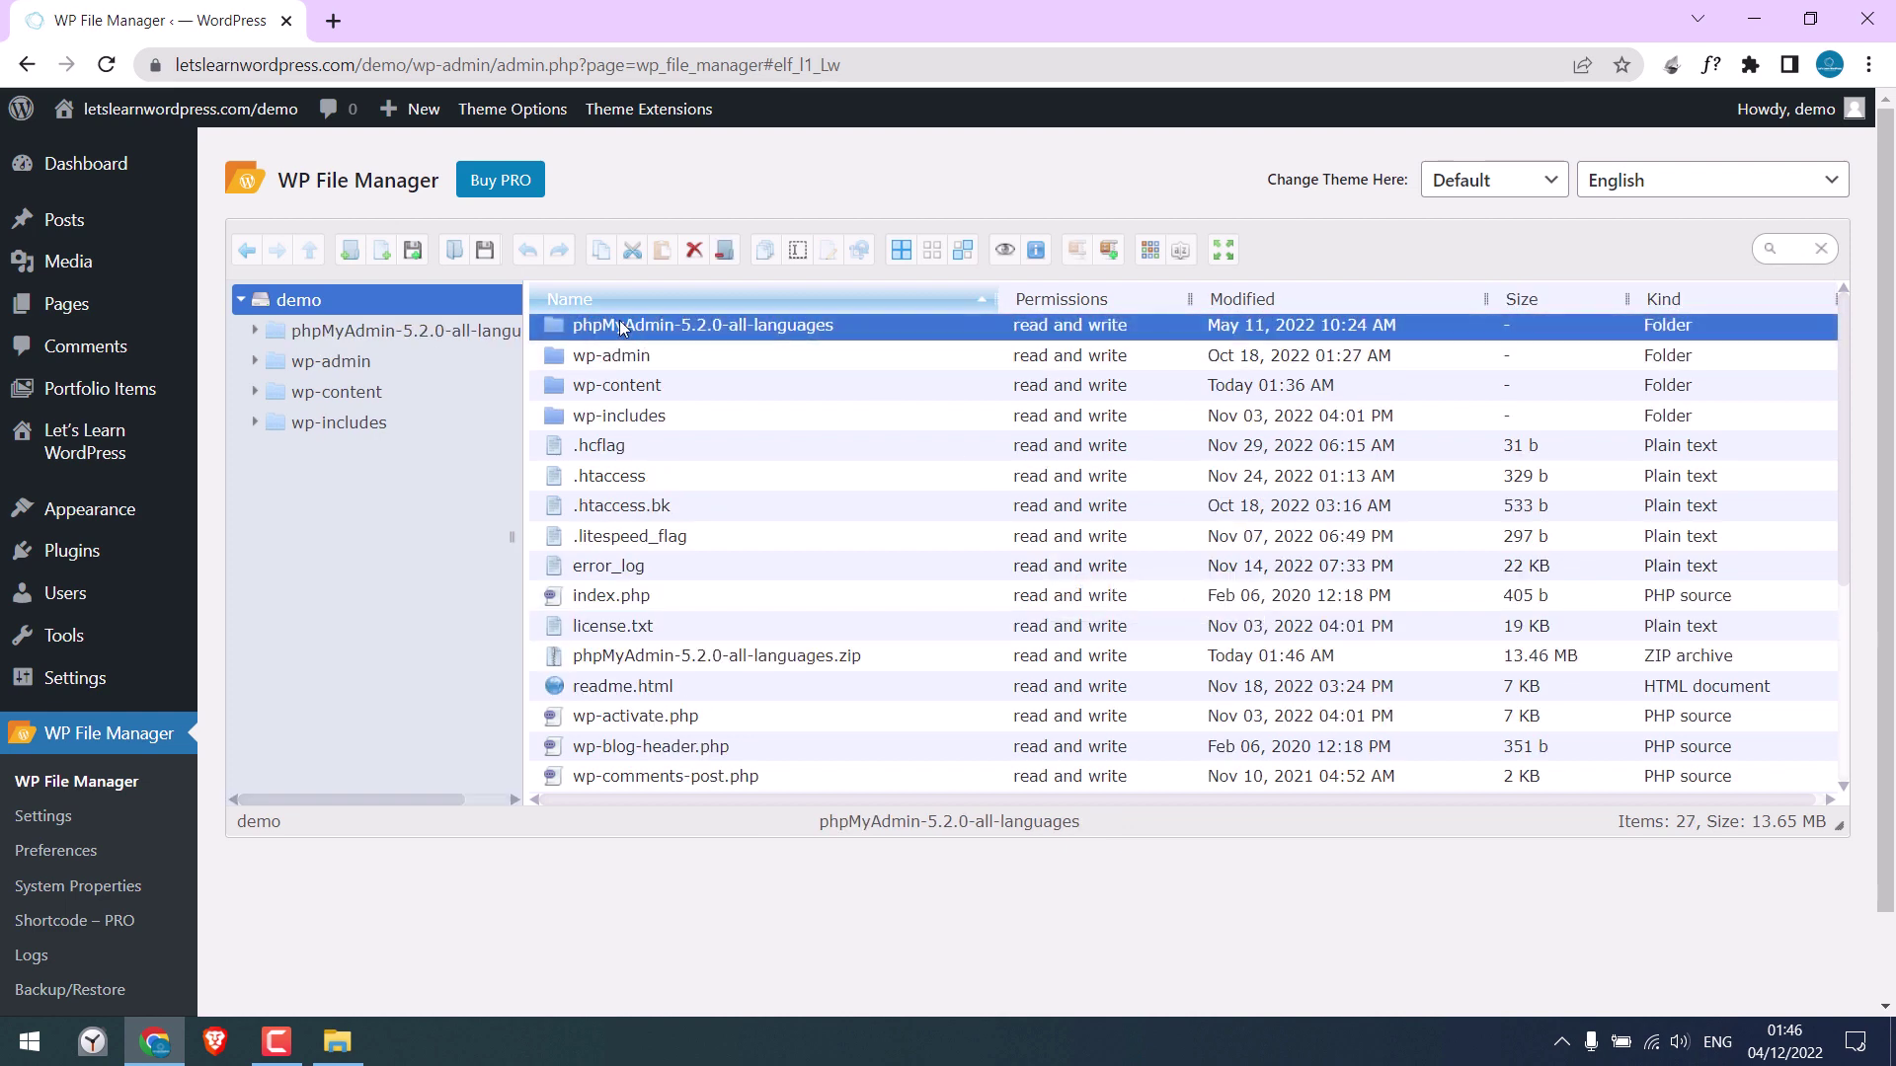
Delete the uploaded phpMyAdmin zip file from the File Manager
right_click(597, 658)
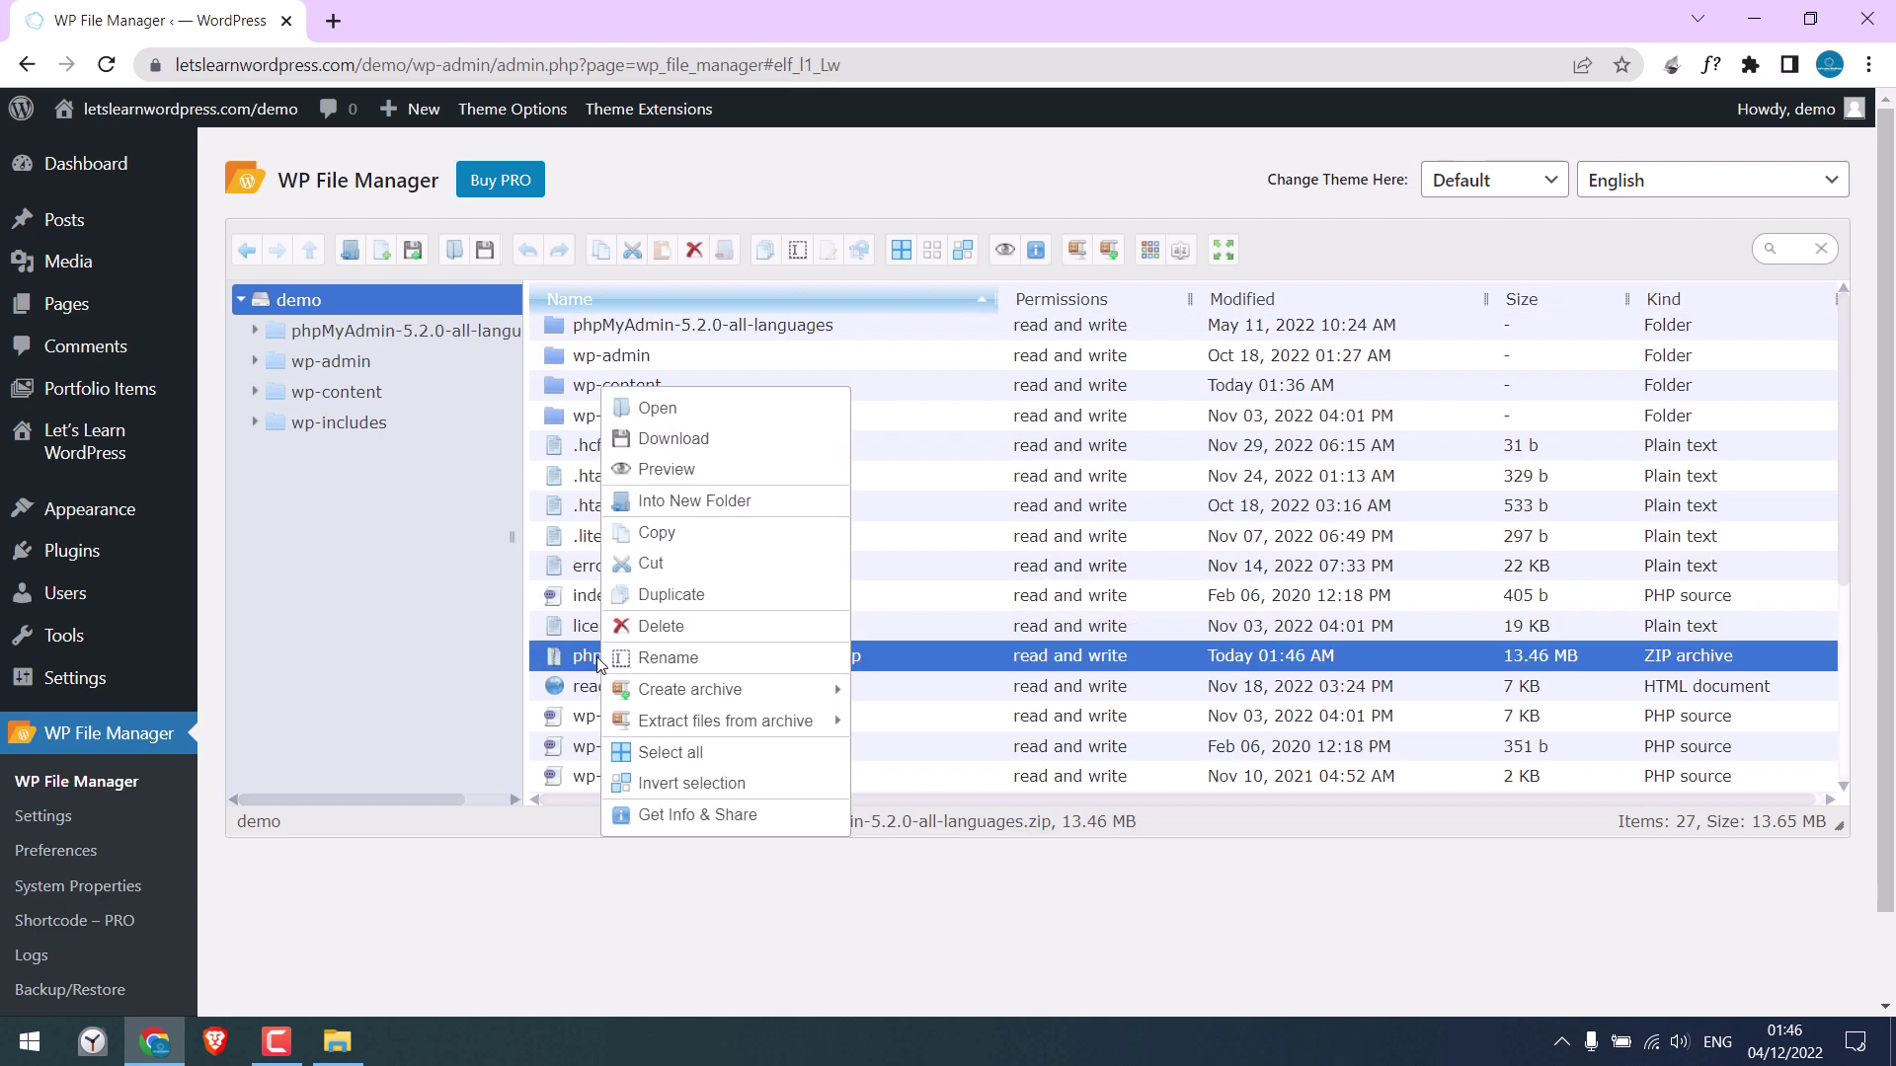
left_click(660, 626)
left_click(1069, 569)
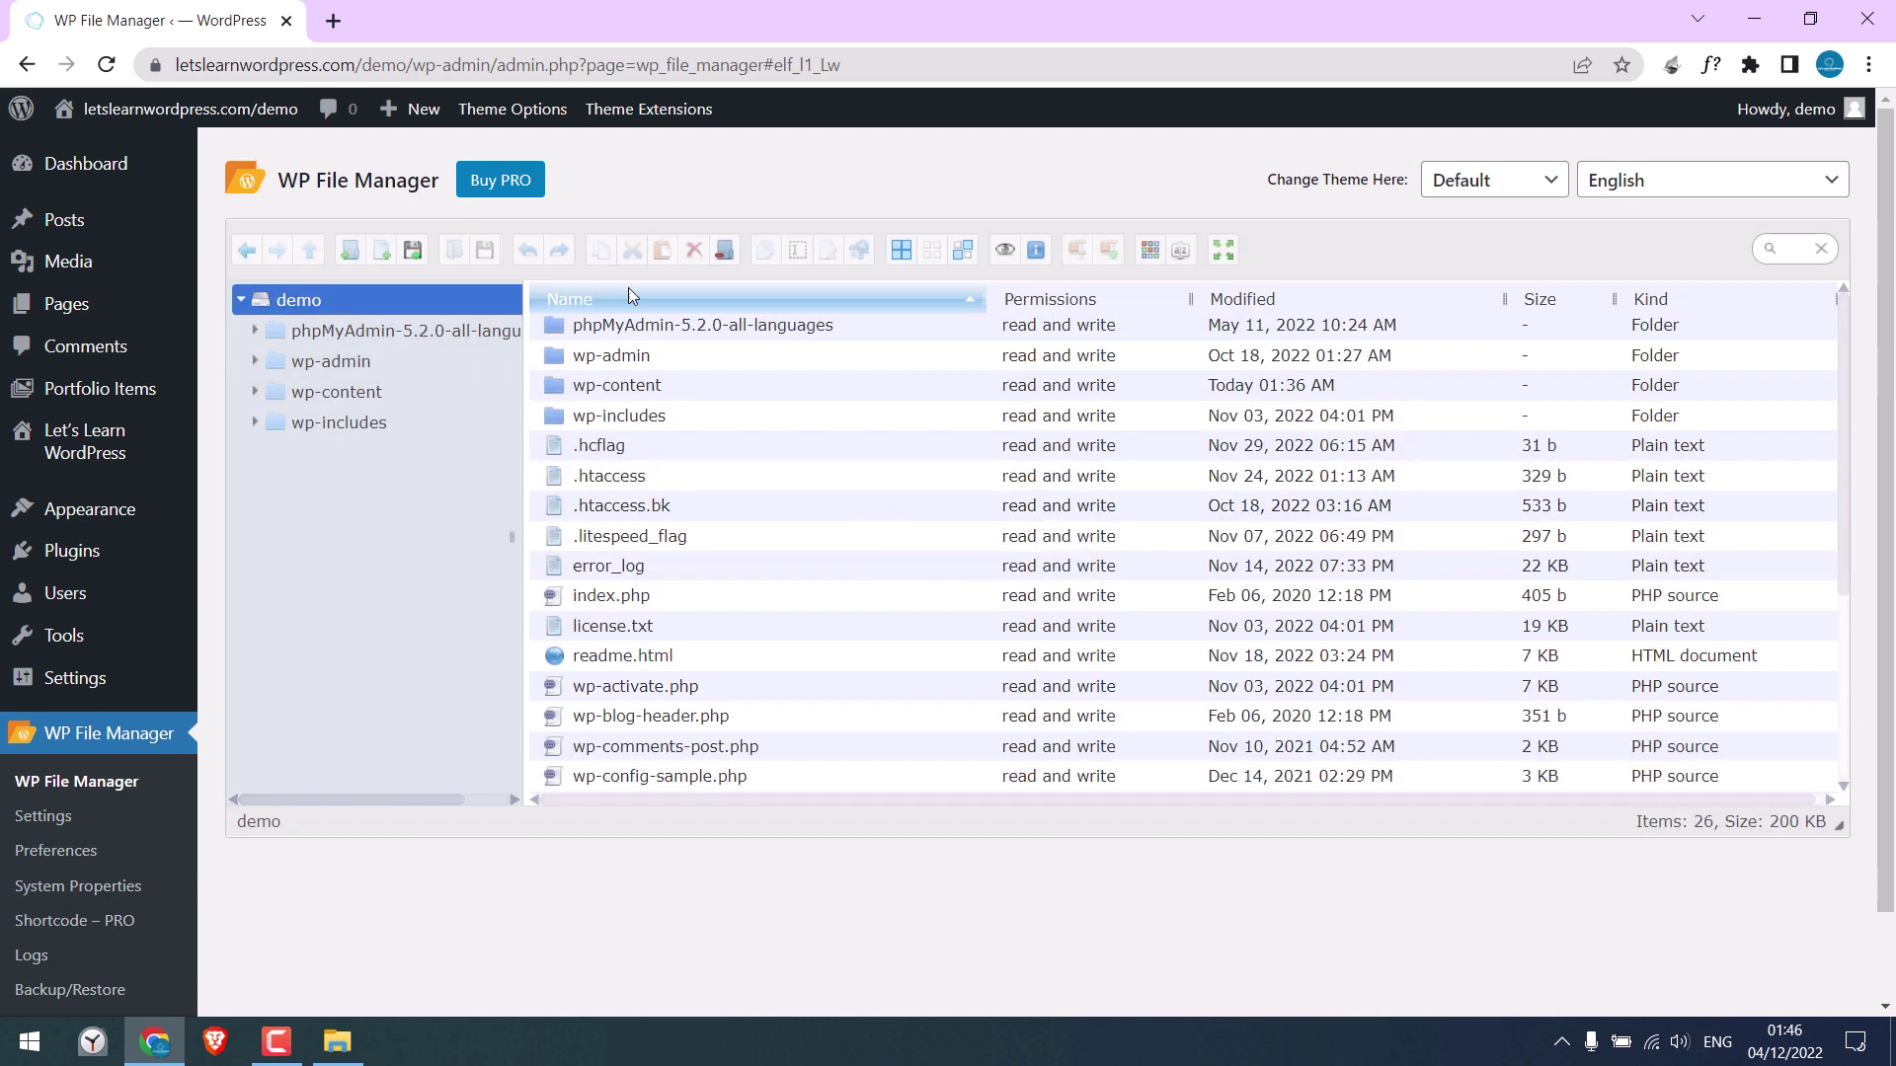
Rename the extracted folder to phpMyAdmin, then load letslearnwordpress.com/demo/phpMyAdmin in a new tab
right_click(677, 330)
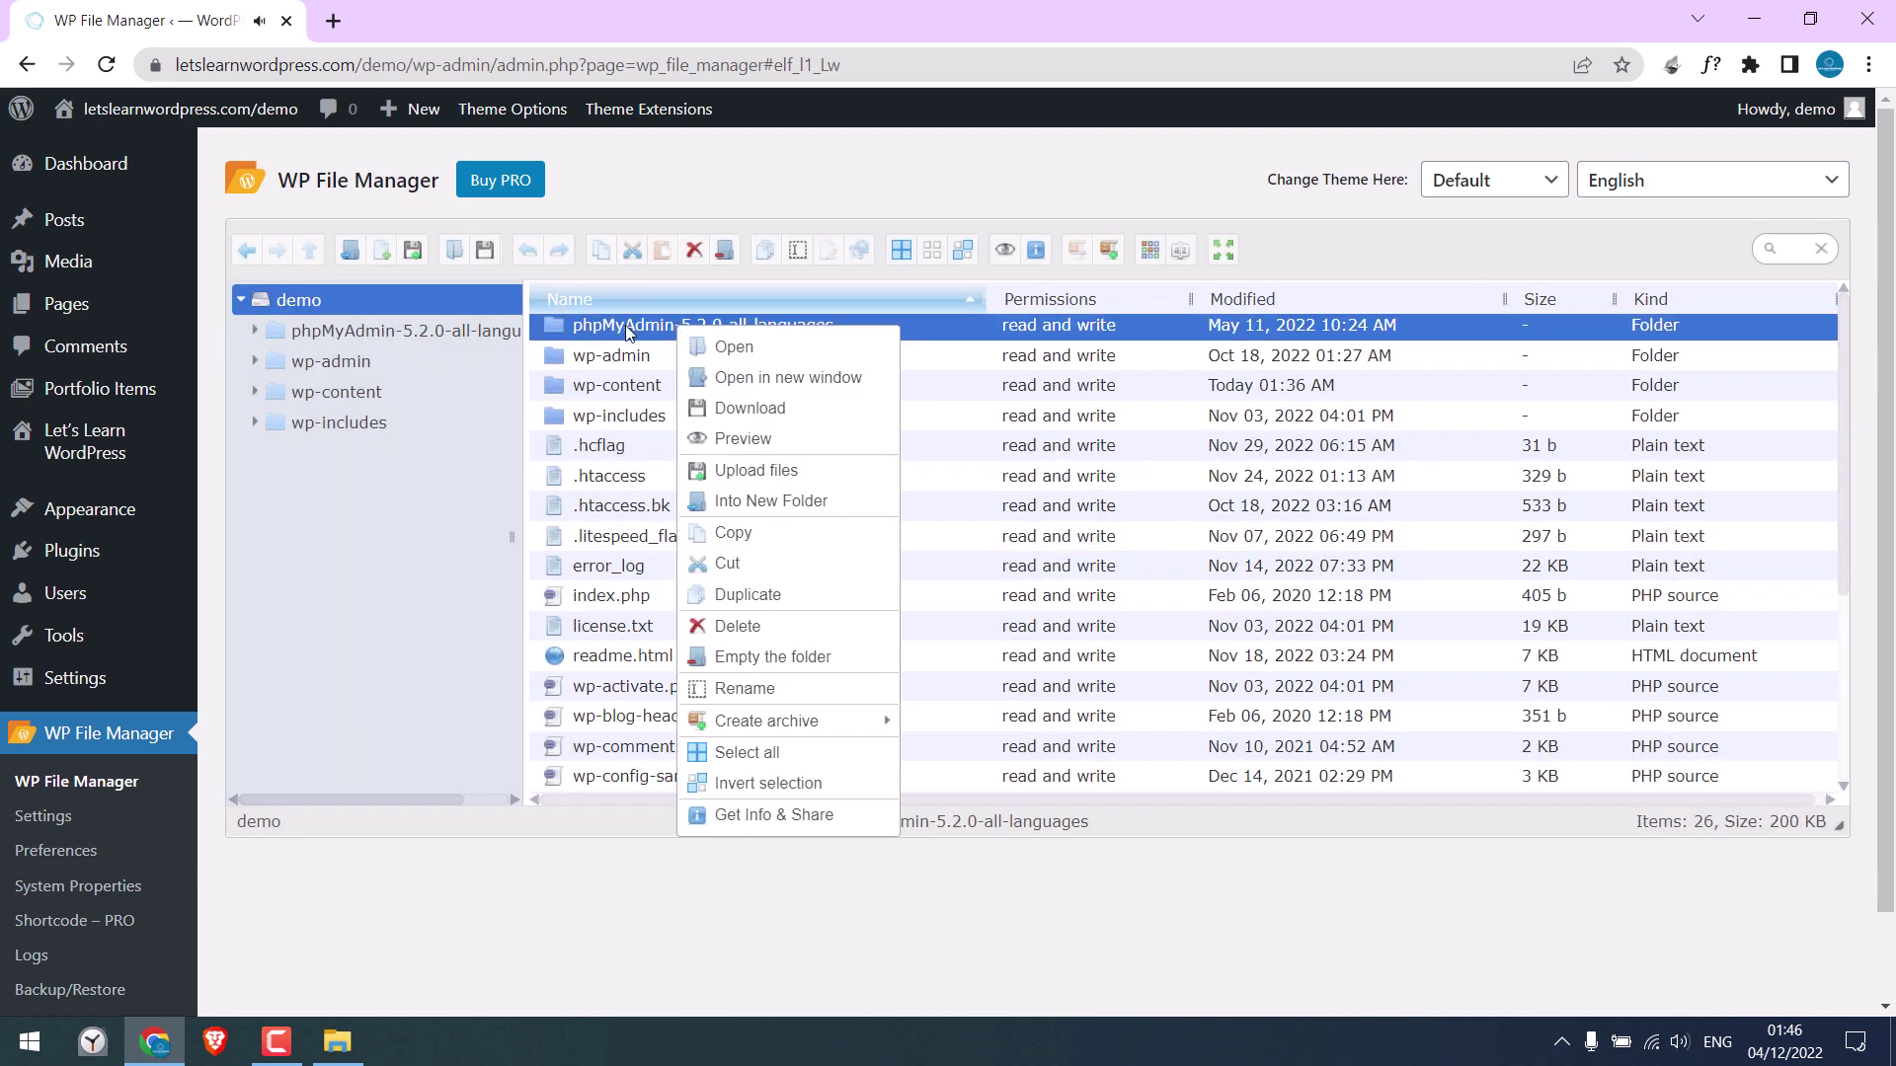
left_click(763, 683)
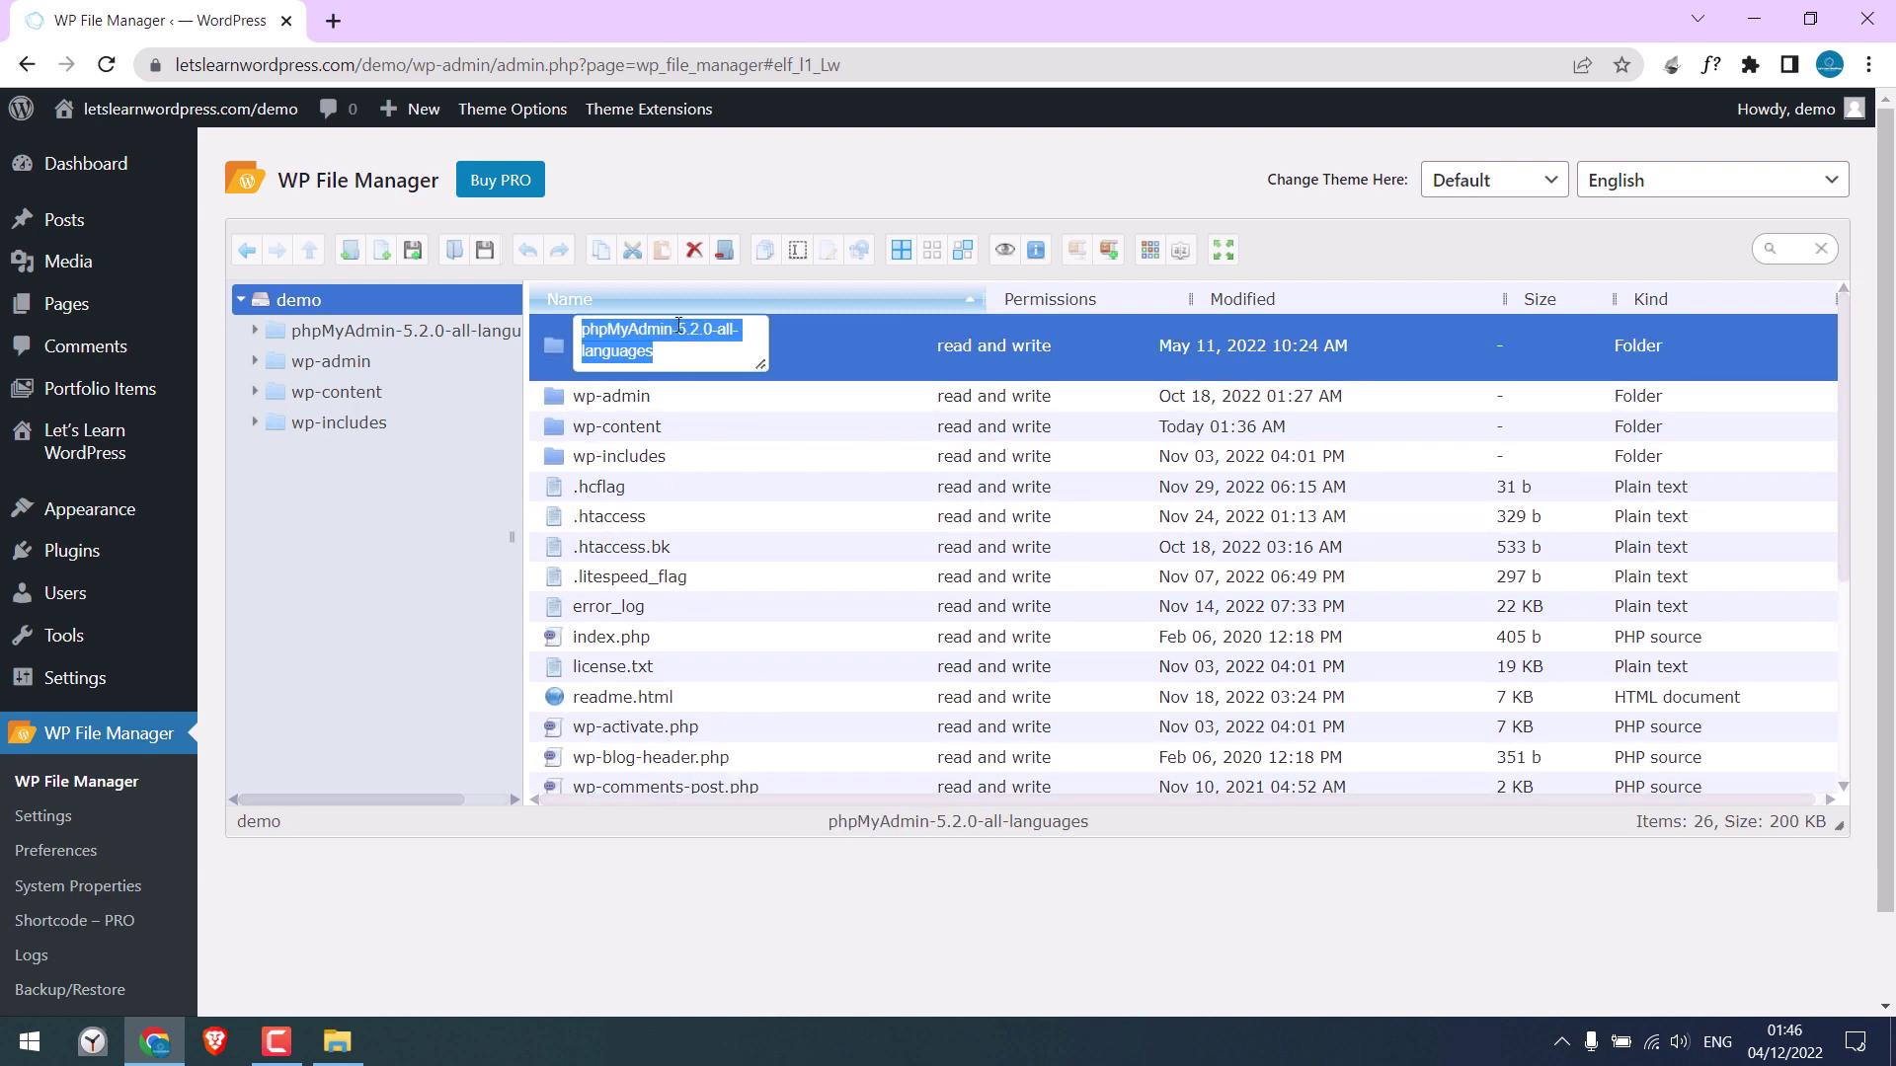
left_click_drag(672, 330, 549, 335)
key("BackSpace")
right_click(632, 338)
left_click(664, 428)
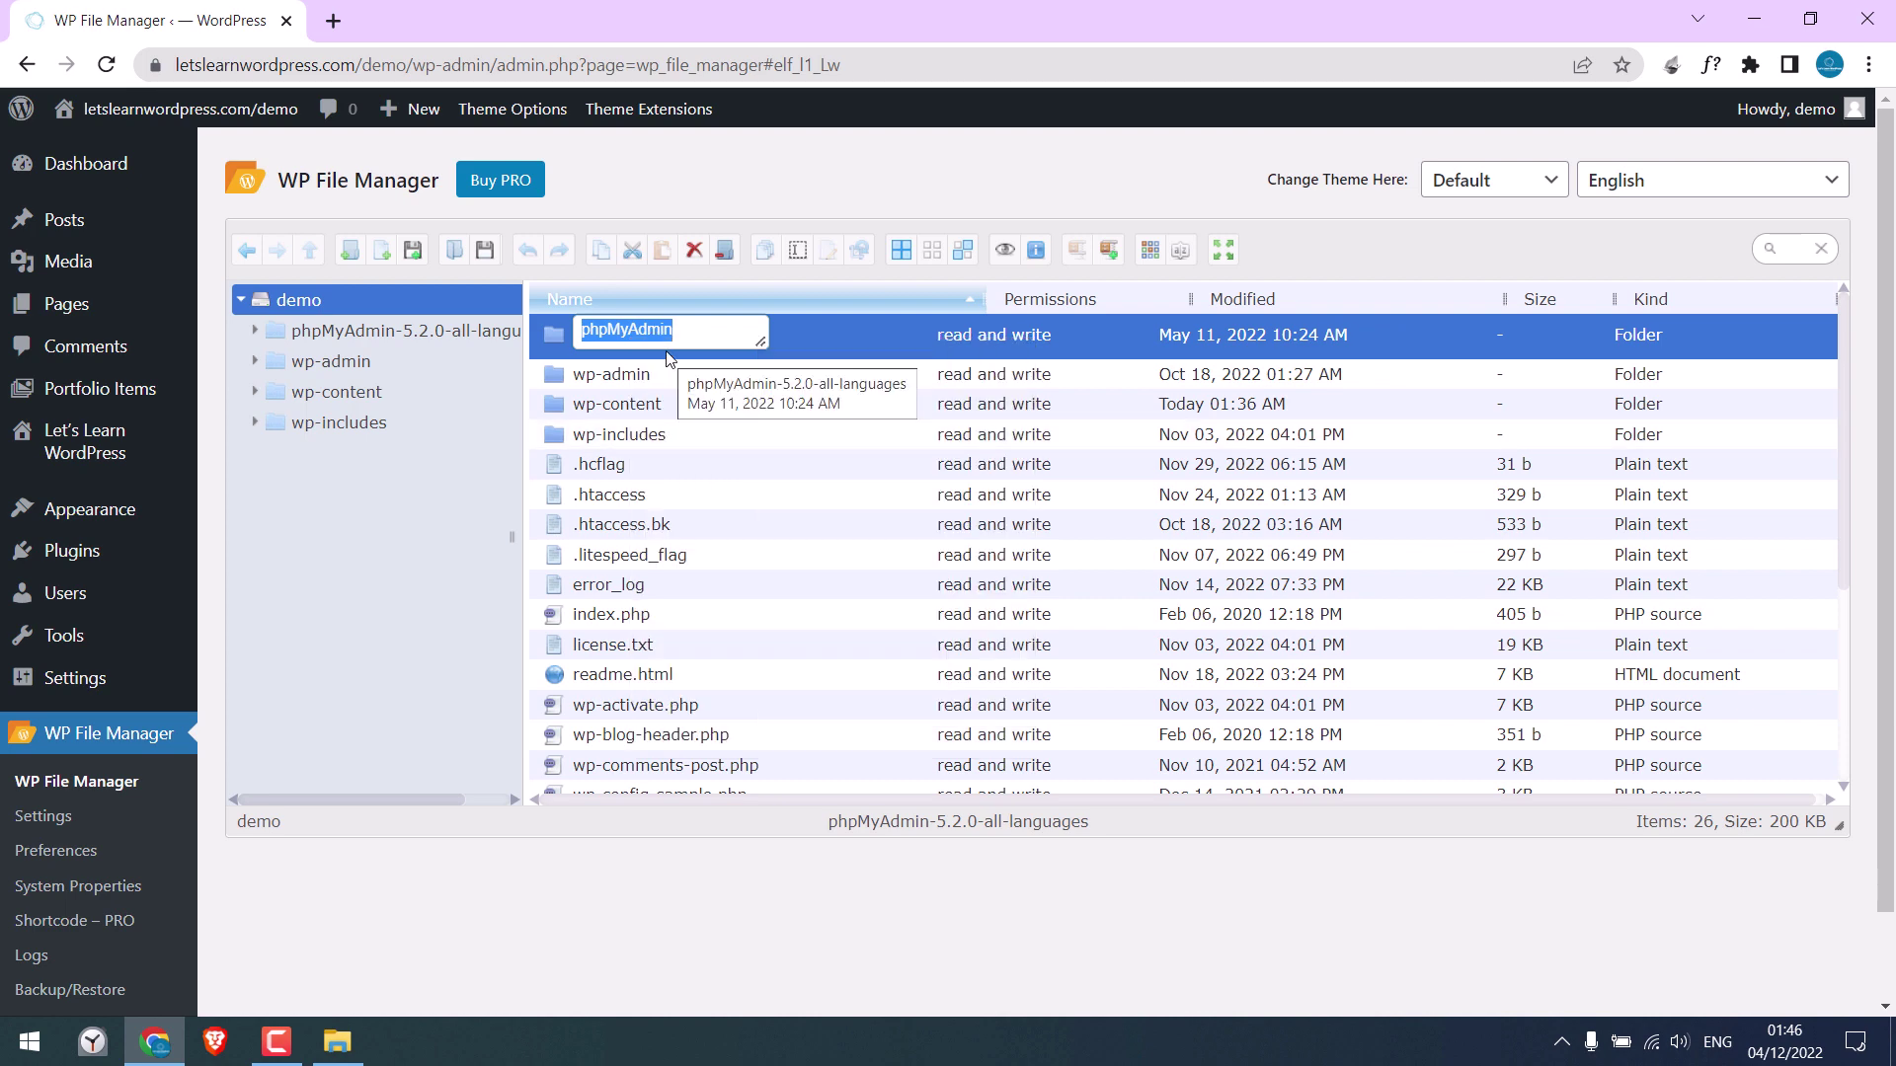
key("Return")
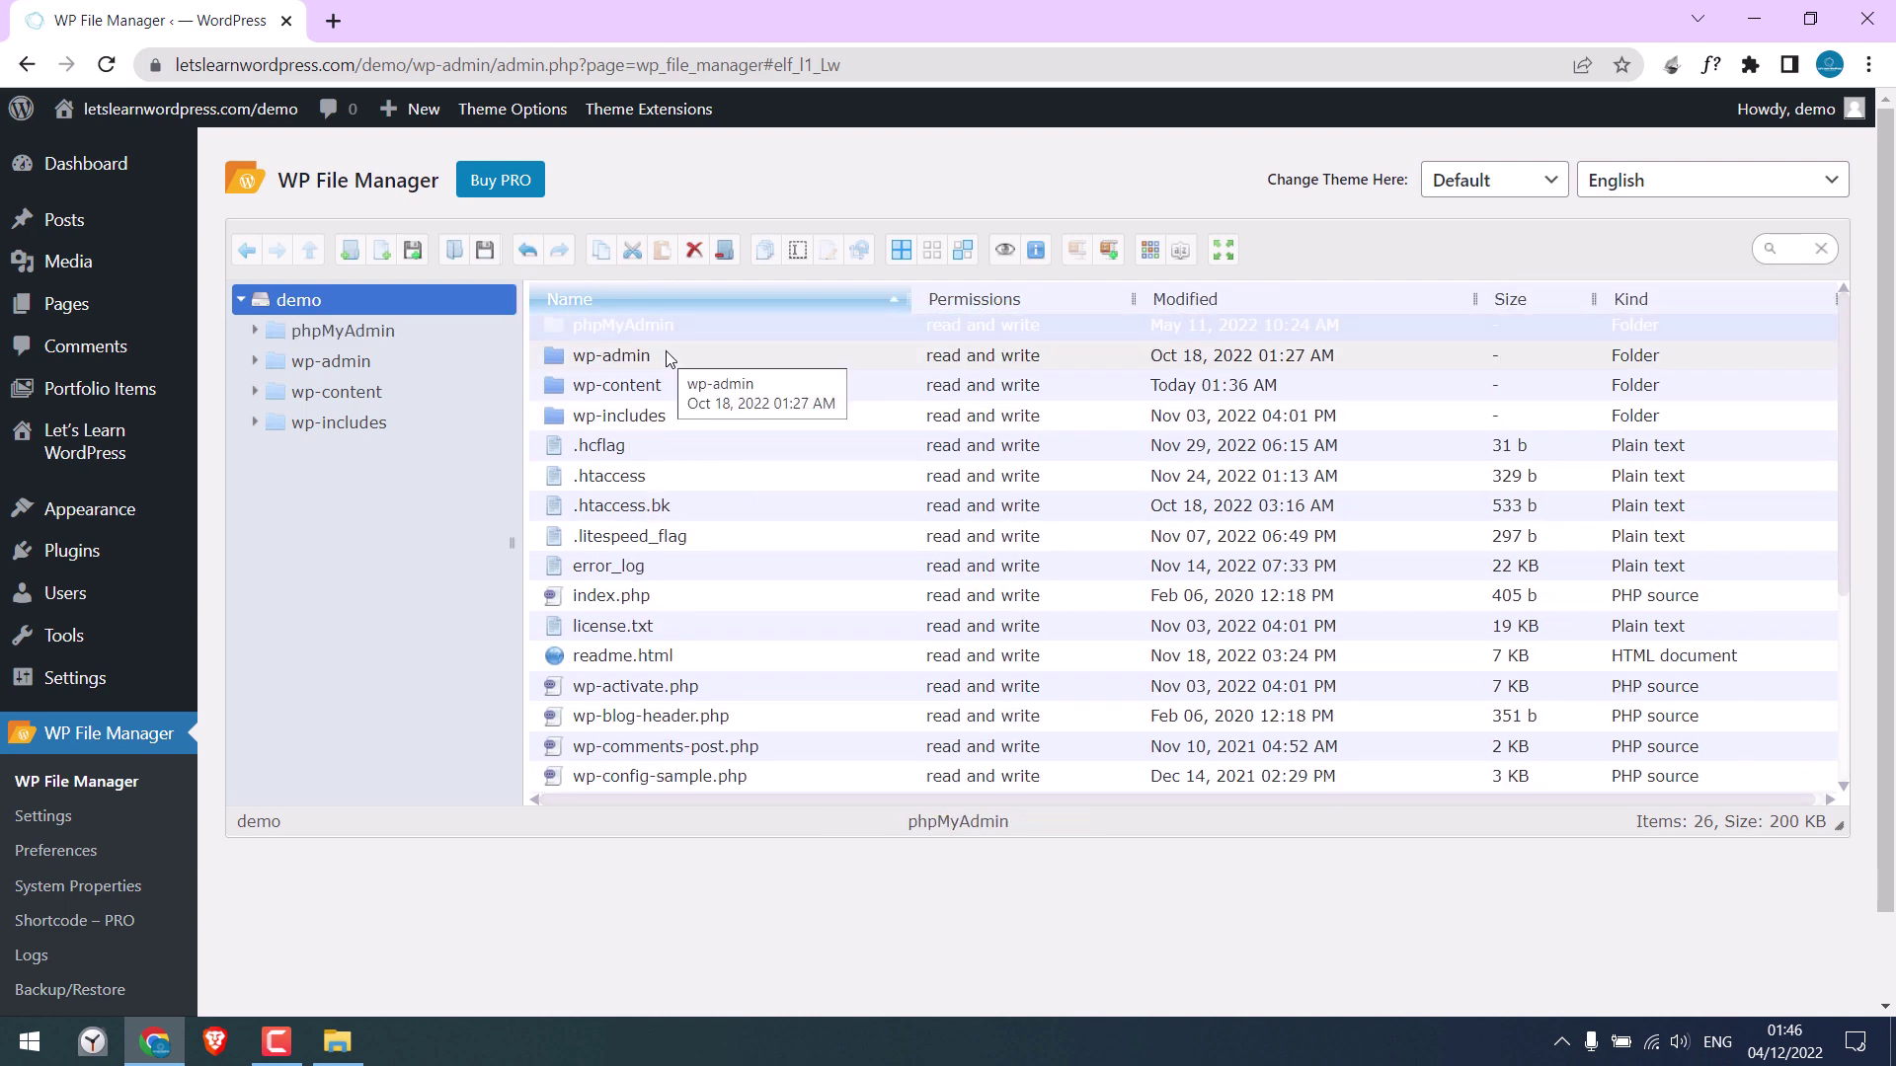
left_click(333, 21)
Load letslearnwordpress.com/demo/phpMyAdmin, then locate wp-config.php in WP File Manager and the local folder
type("letslearnwordpress.com/demo/")
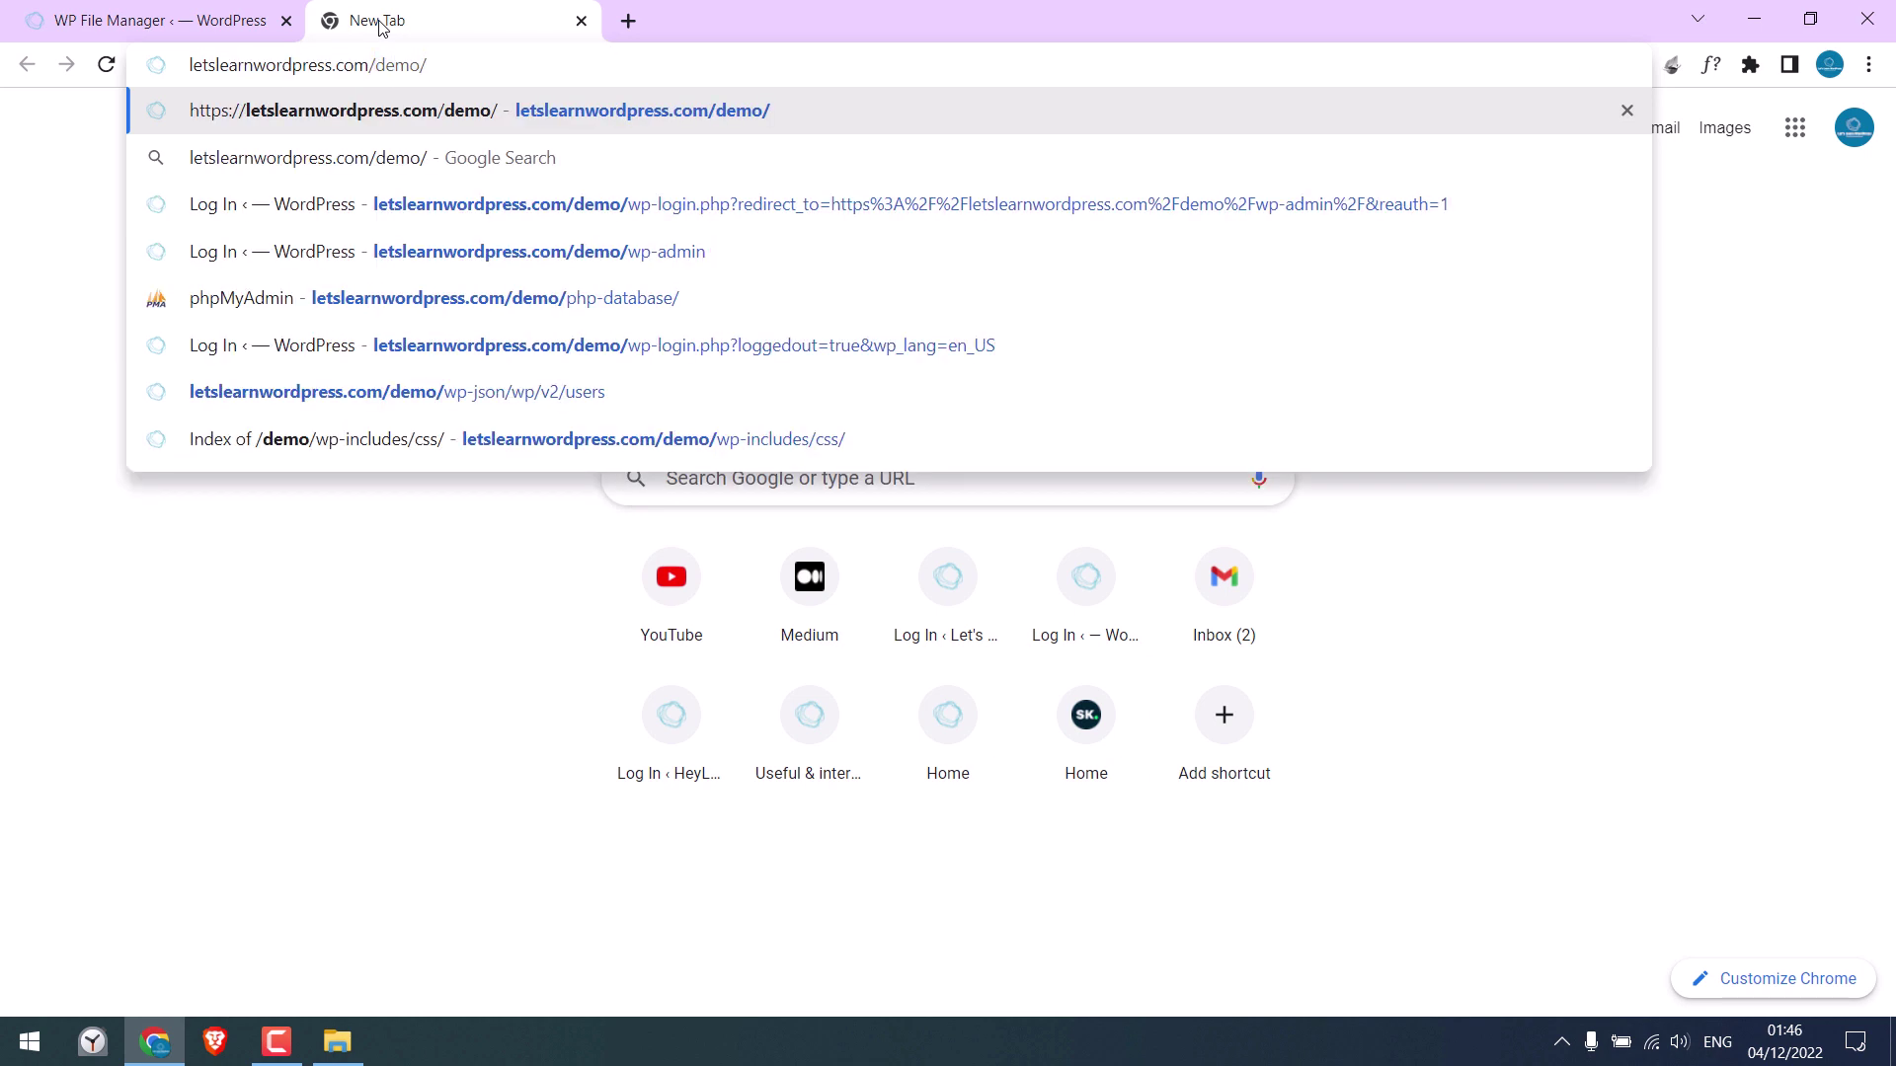
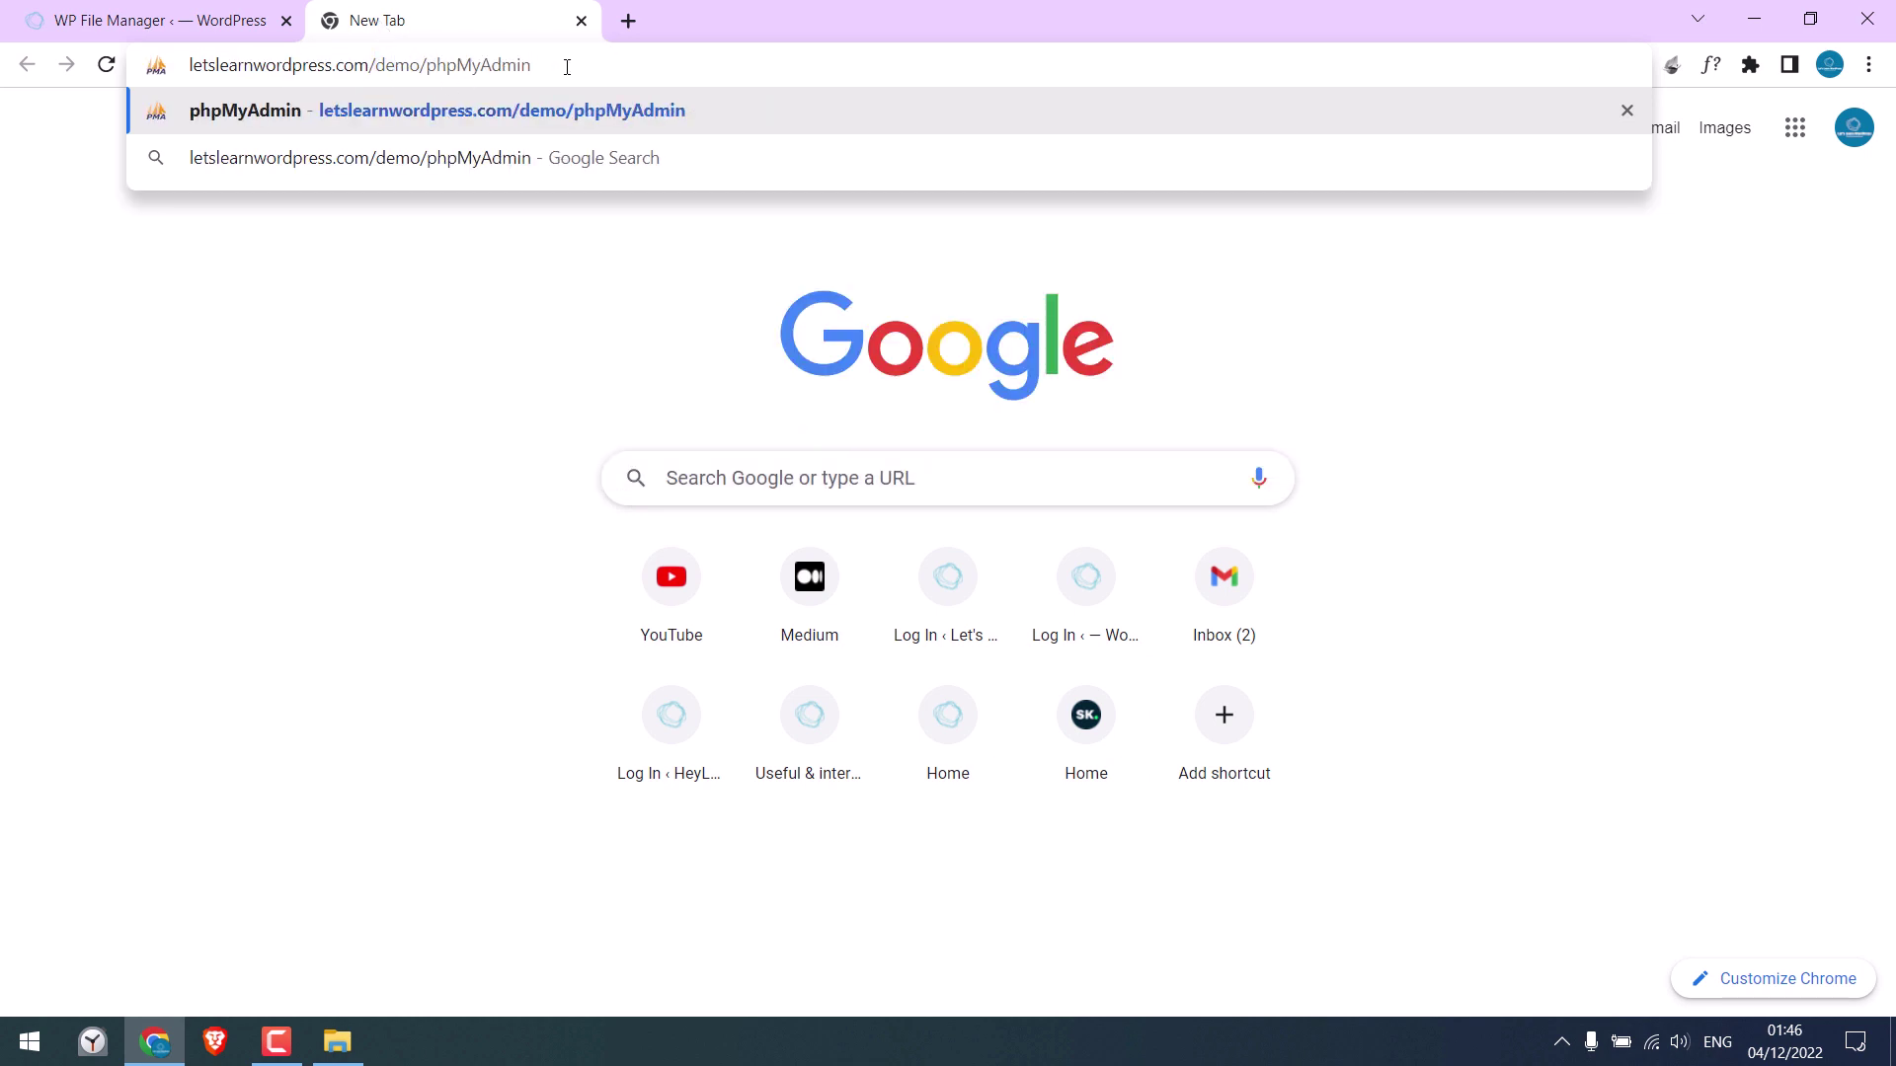
Rename the extracted folder to phpMyAdmin, then load letslearnwordpress.com/demo/phpMyAdmin in a new tab
Load letslearnwordpress.com/demo/phpMyAdmin, then locate wp-config.php in WP File Manager and the local folder
type("phpMyAdmin")
key("Return")
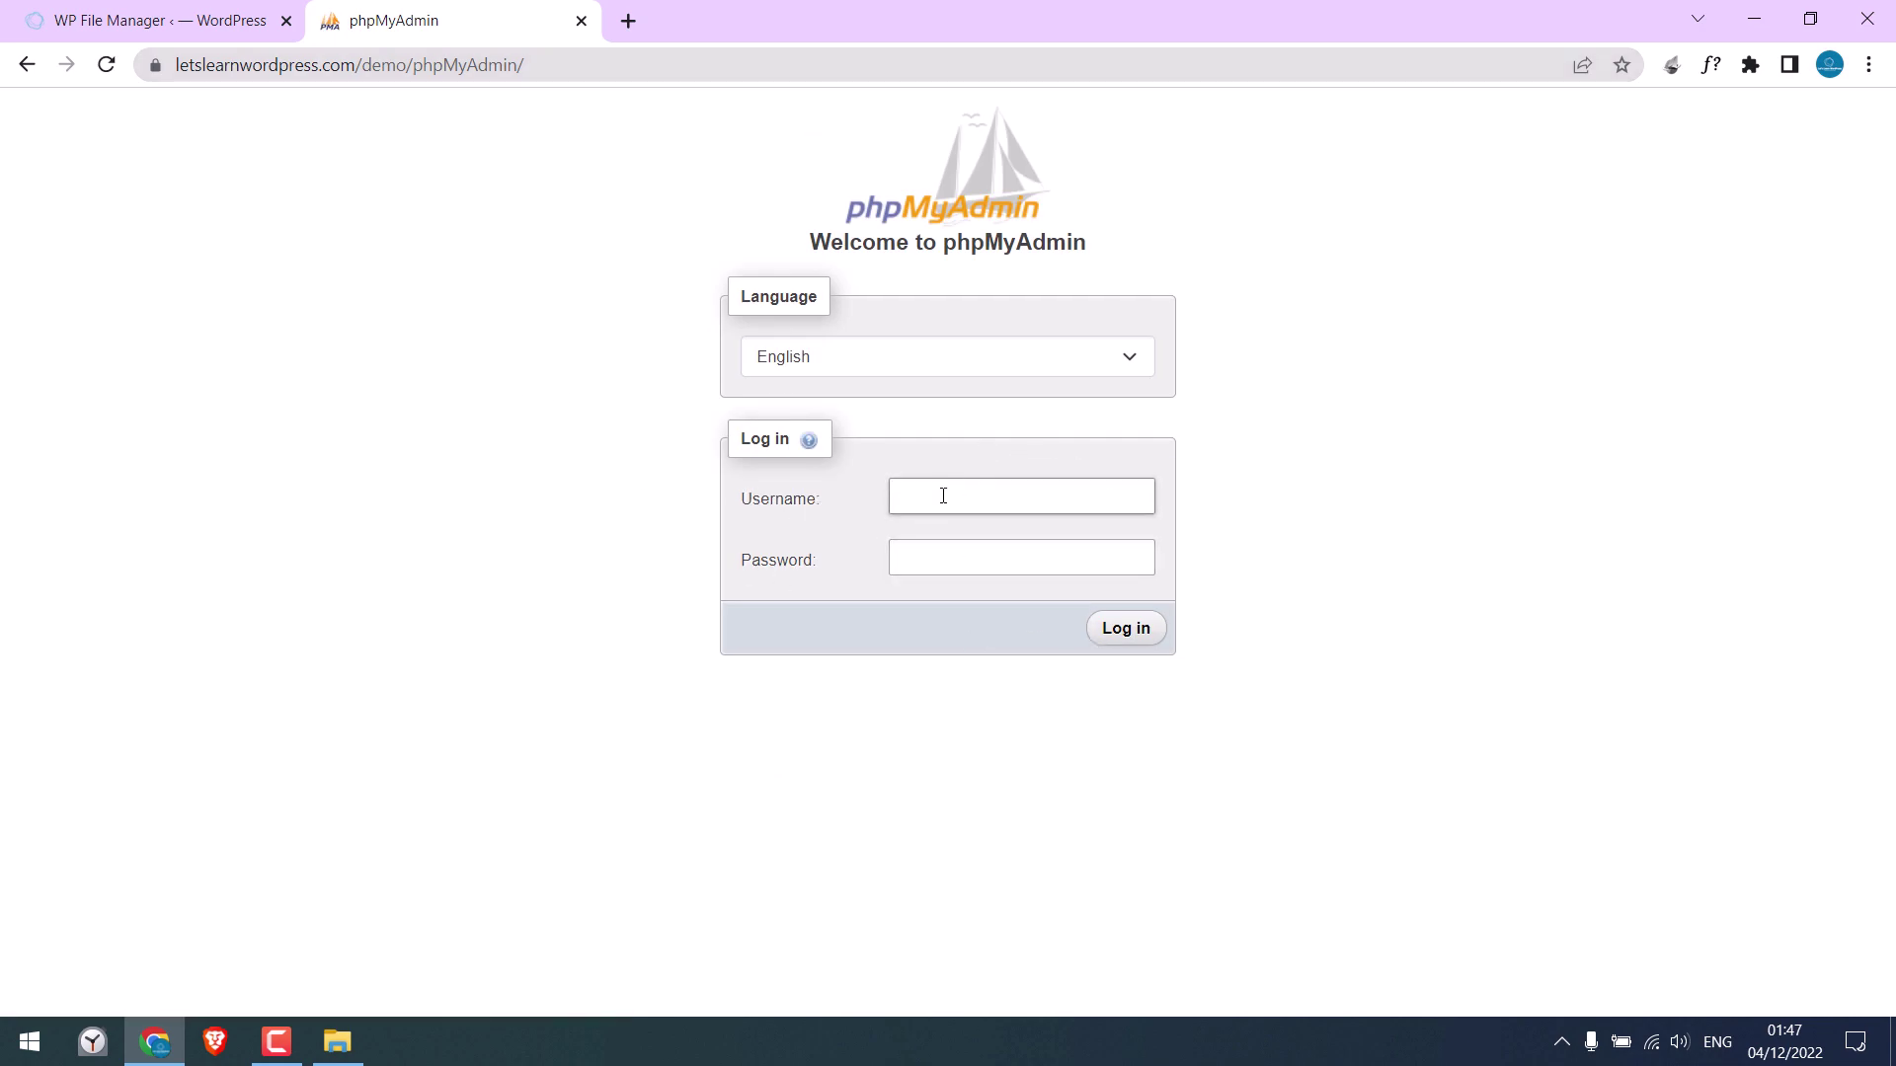
left_click(128, 24)
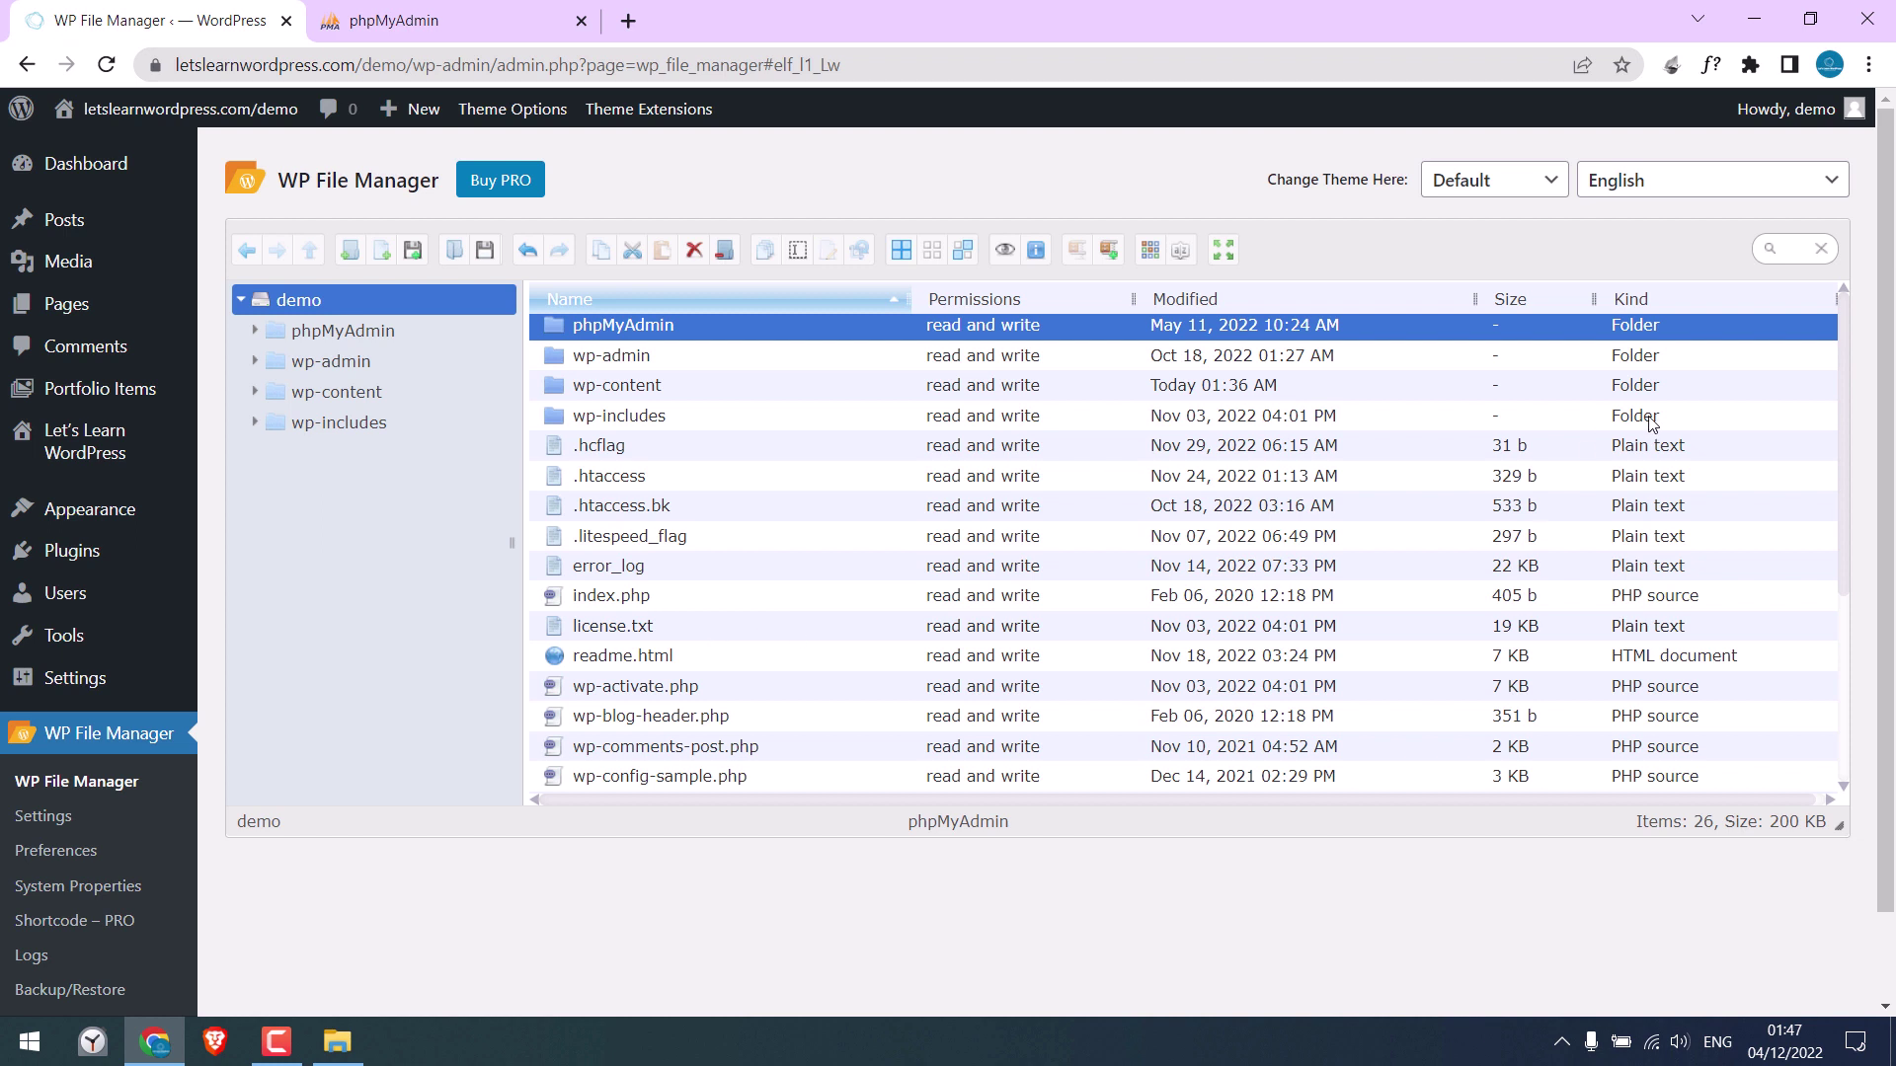
scroll(1839, 415, "down", 1)
left_click(572, 741)
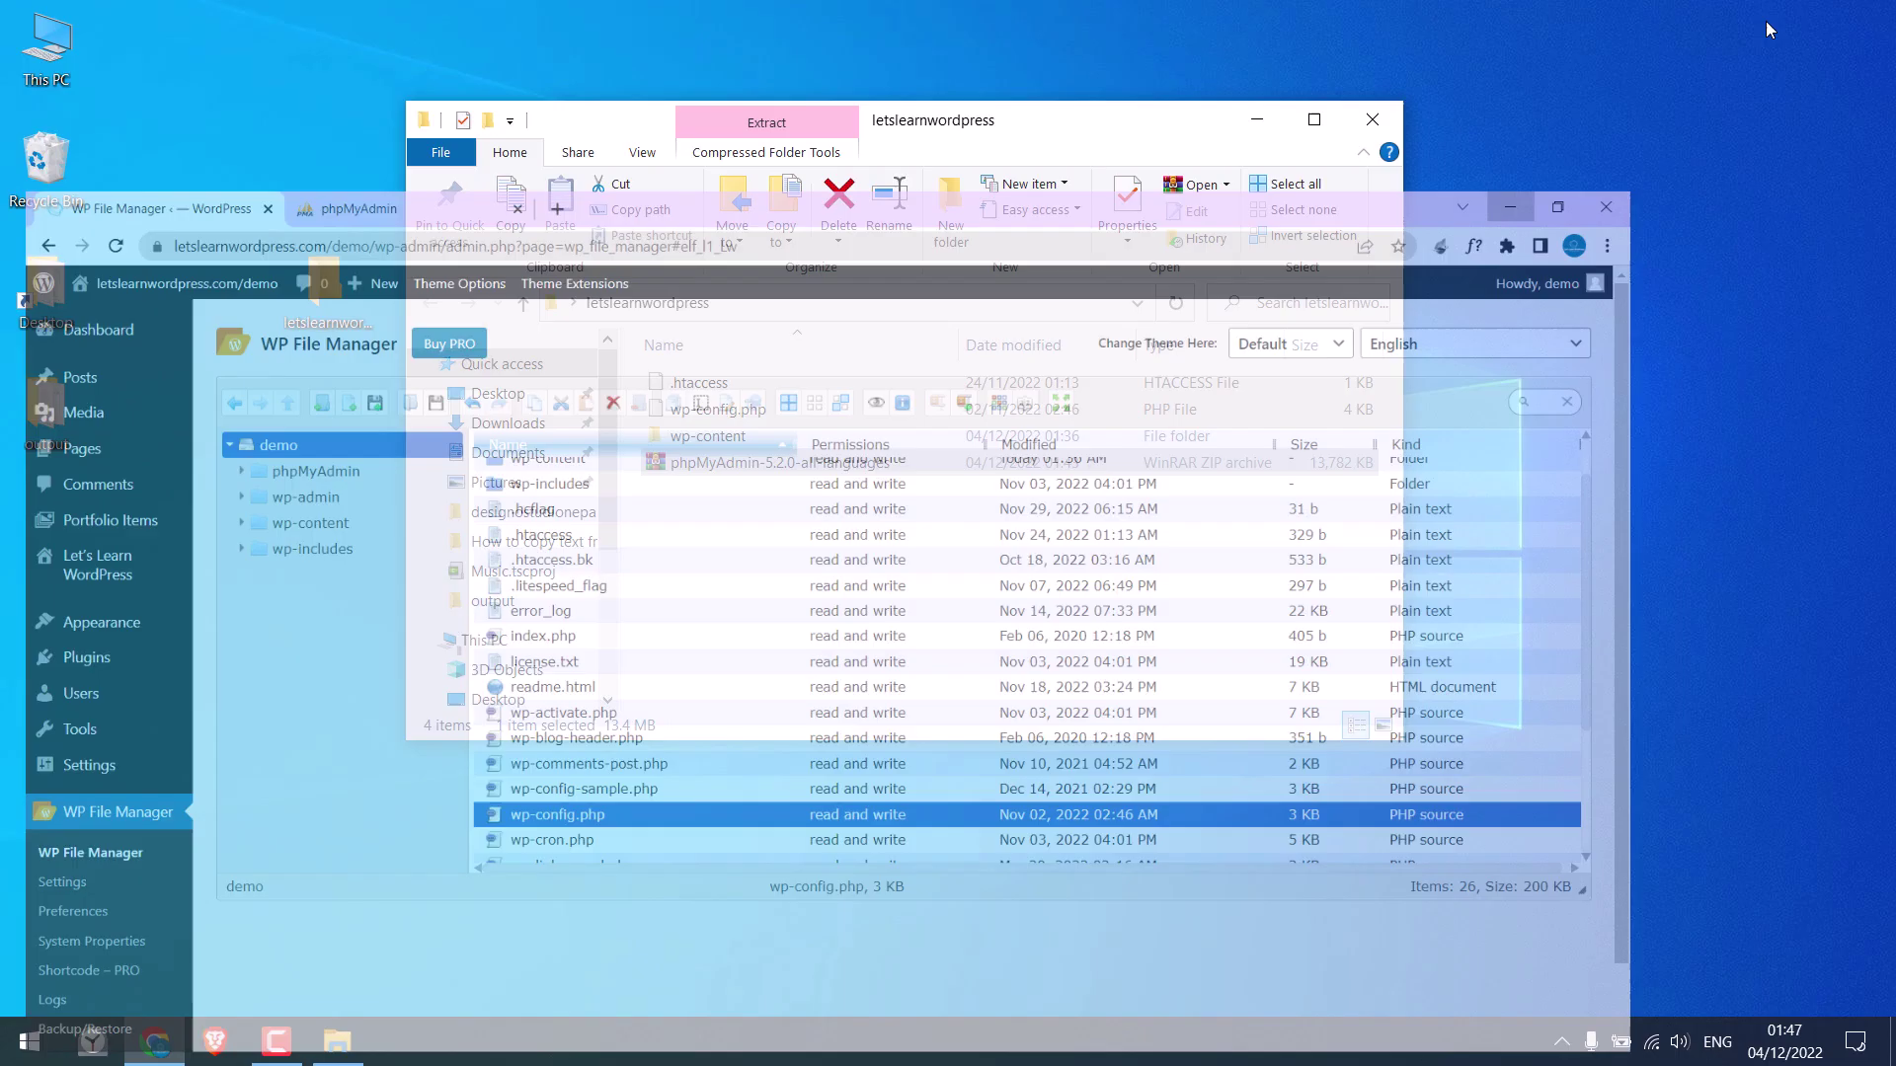
left_click(1753, 18)
left_click(723, 413)
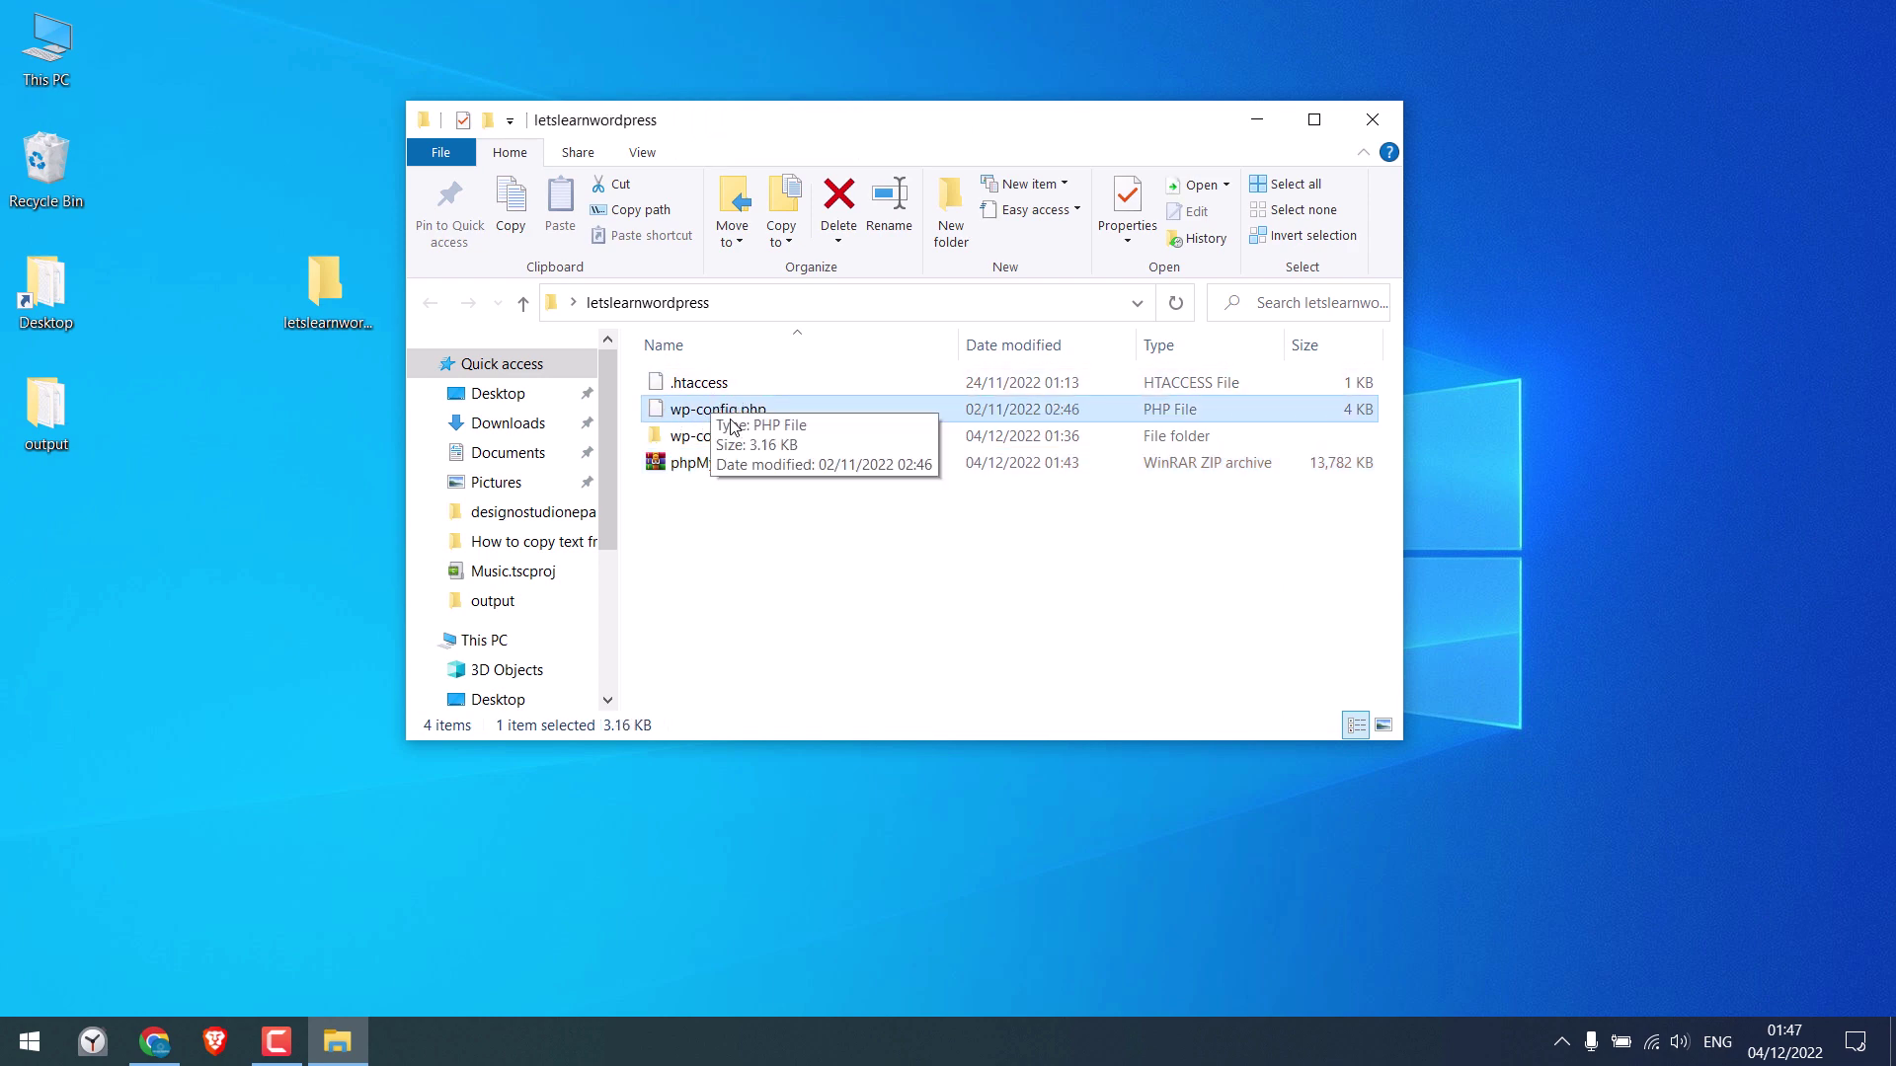
Open the local wp-config.php in Notepad++ from its right-click menu
right_click(731, 417)
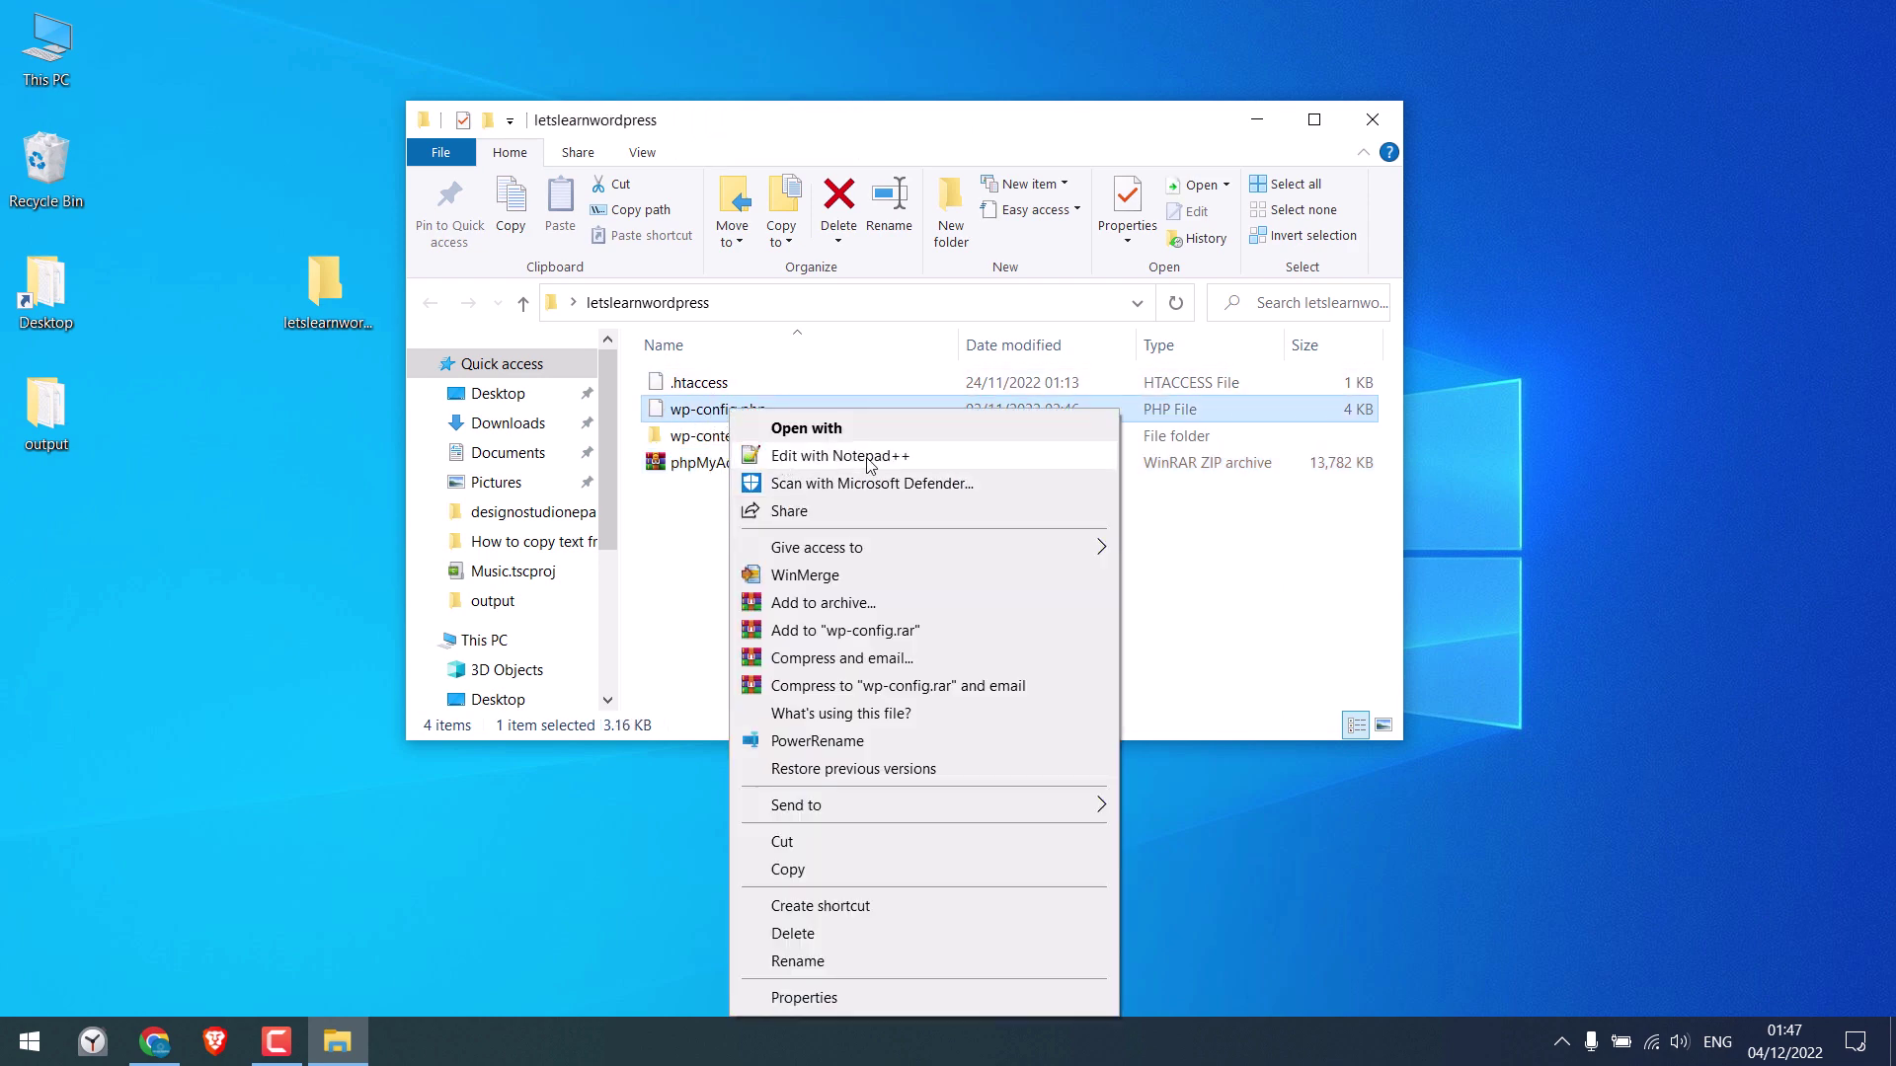
left_click(808, 465)
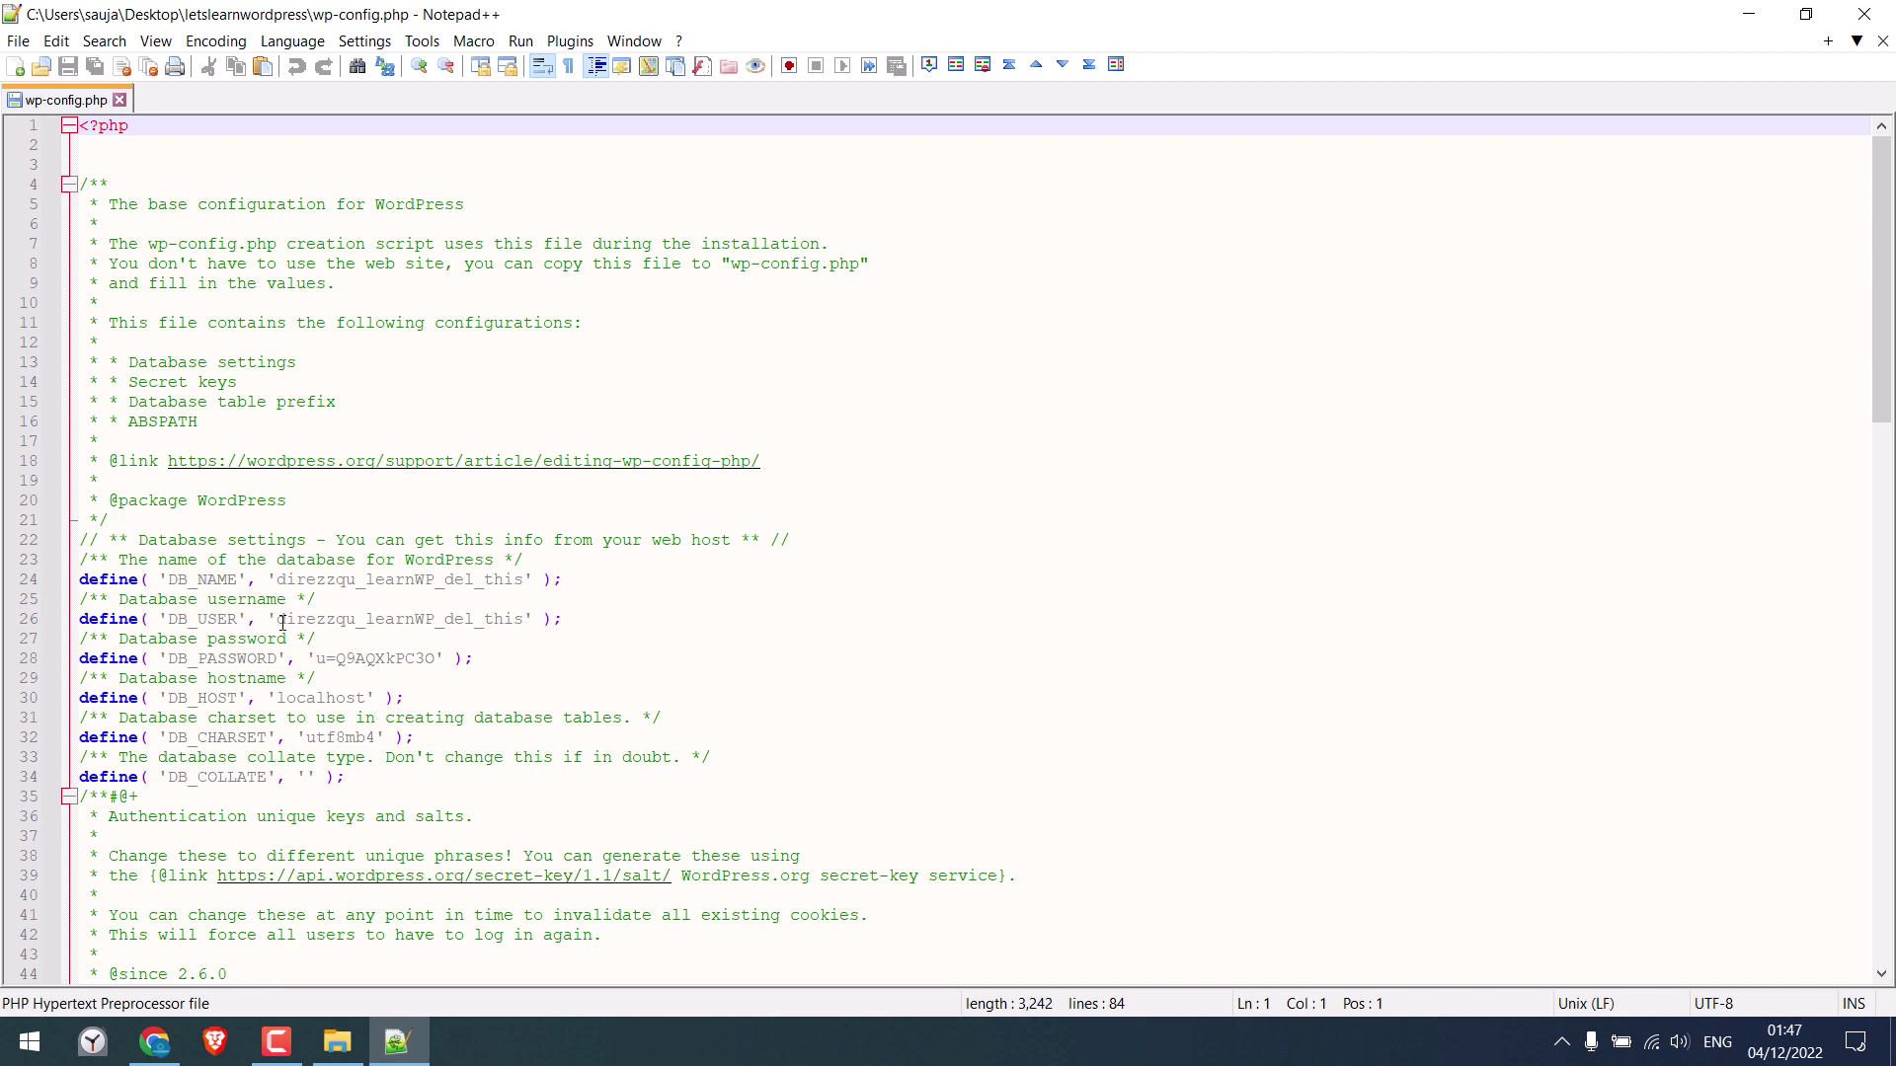
Copy the DB_USER value from wp-config.php into phpMyAdmin's Username field
left_click_drag(282, 619, 525, 619)
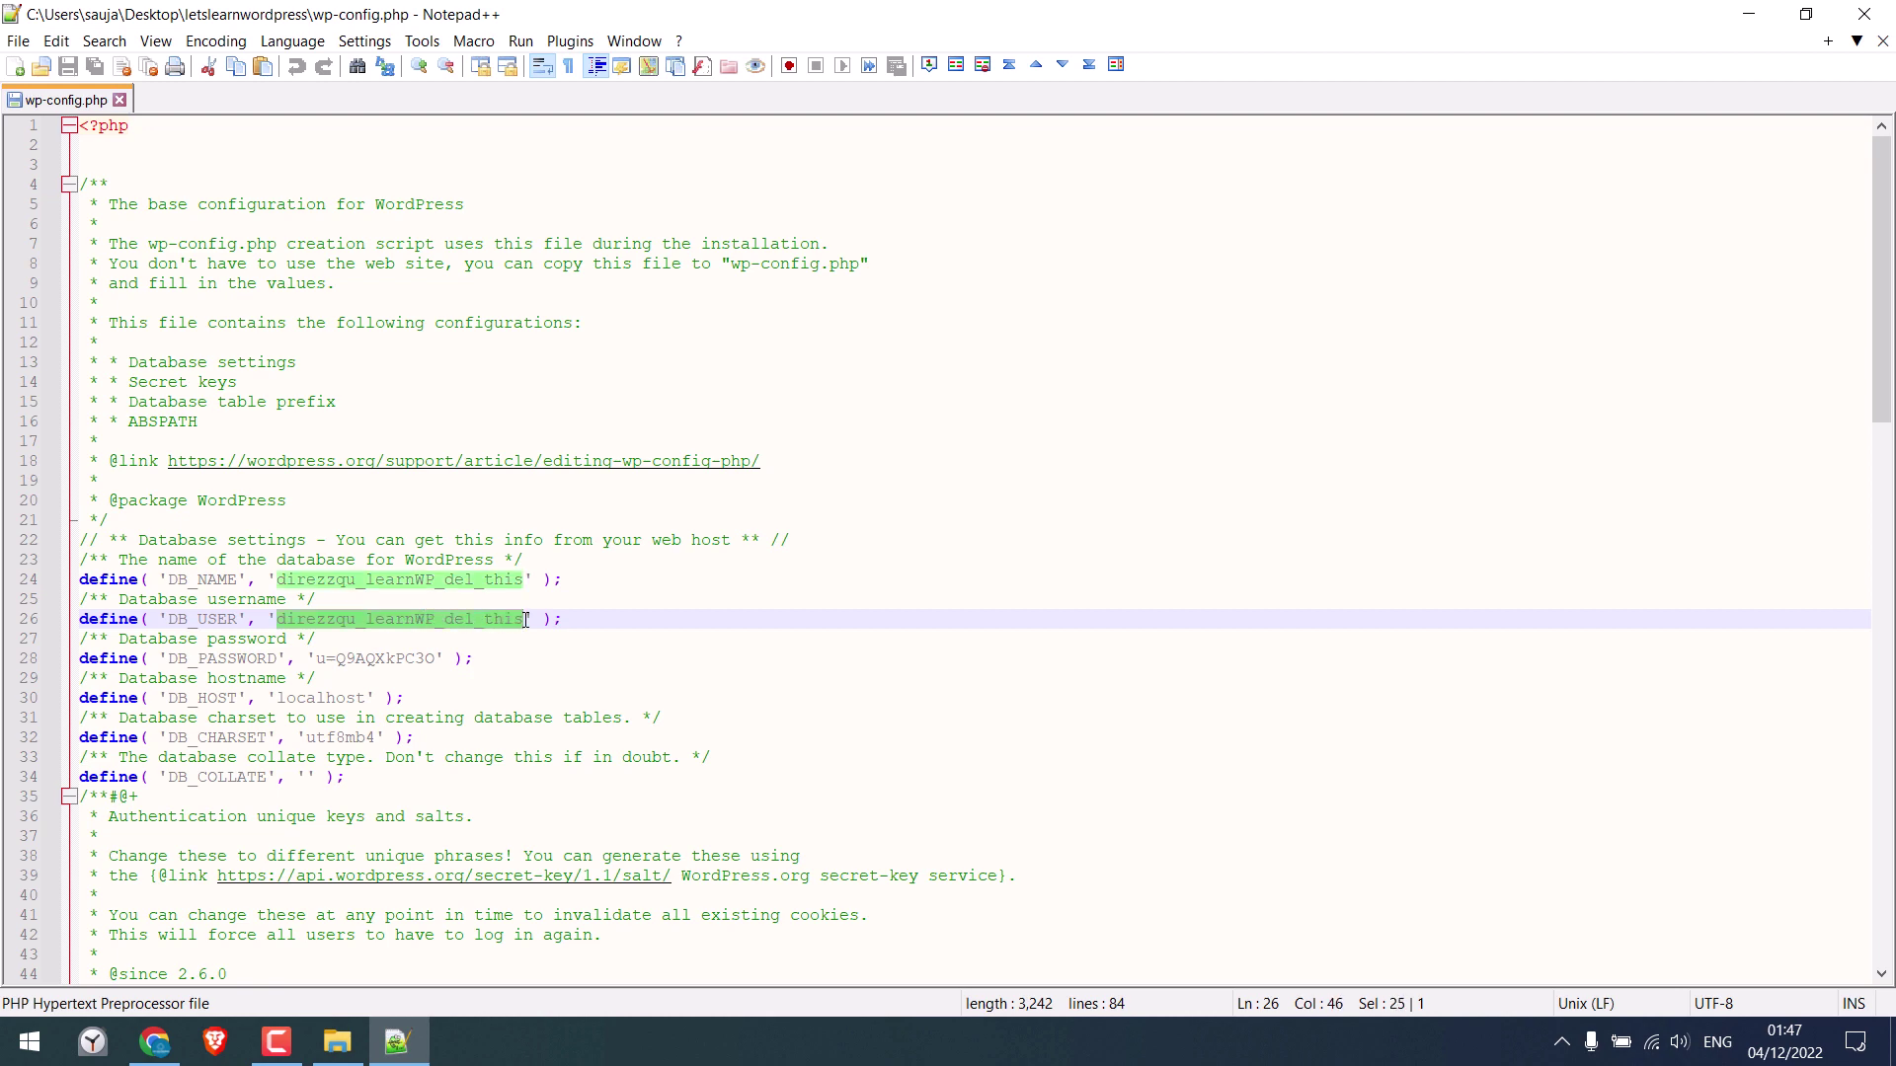
right_click(524, 619)
left_click(558, 189)
left_click(155, 1042)
left_click(424, 20)
left_click(913, 496)
right_click(914, 496)
left_click(976, 685)
left_click(949, 563)
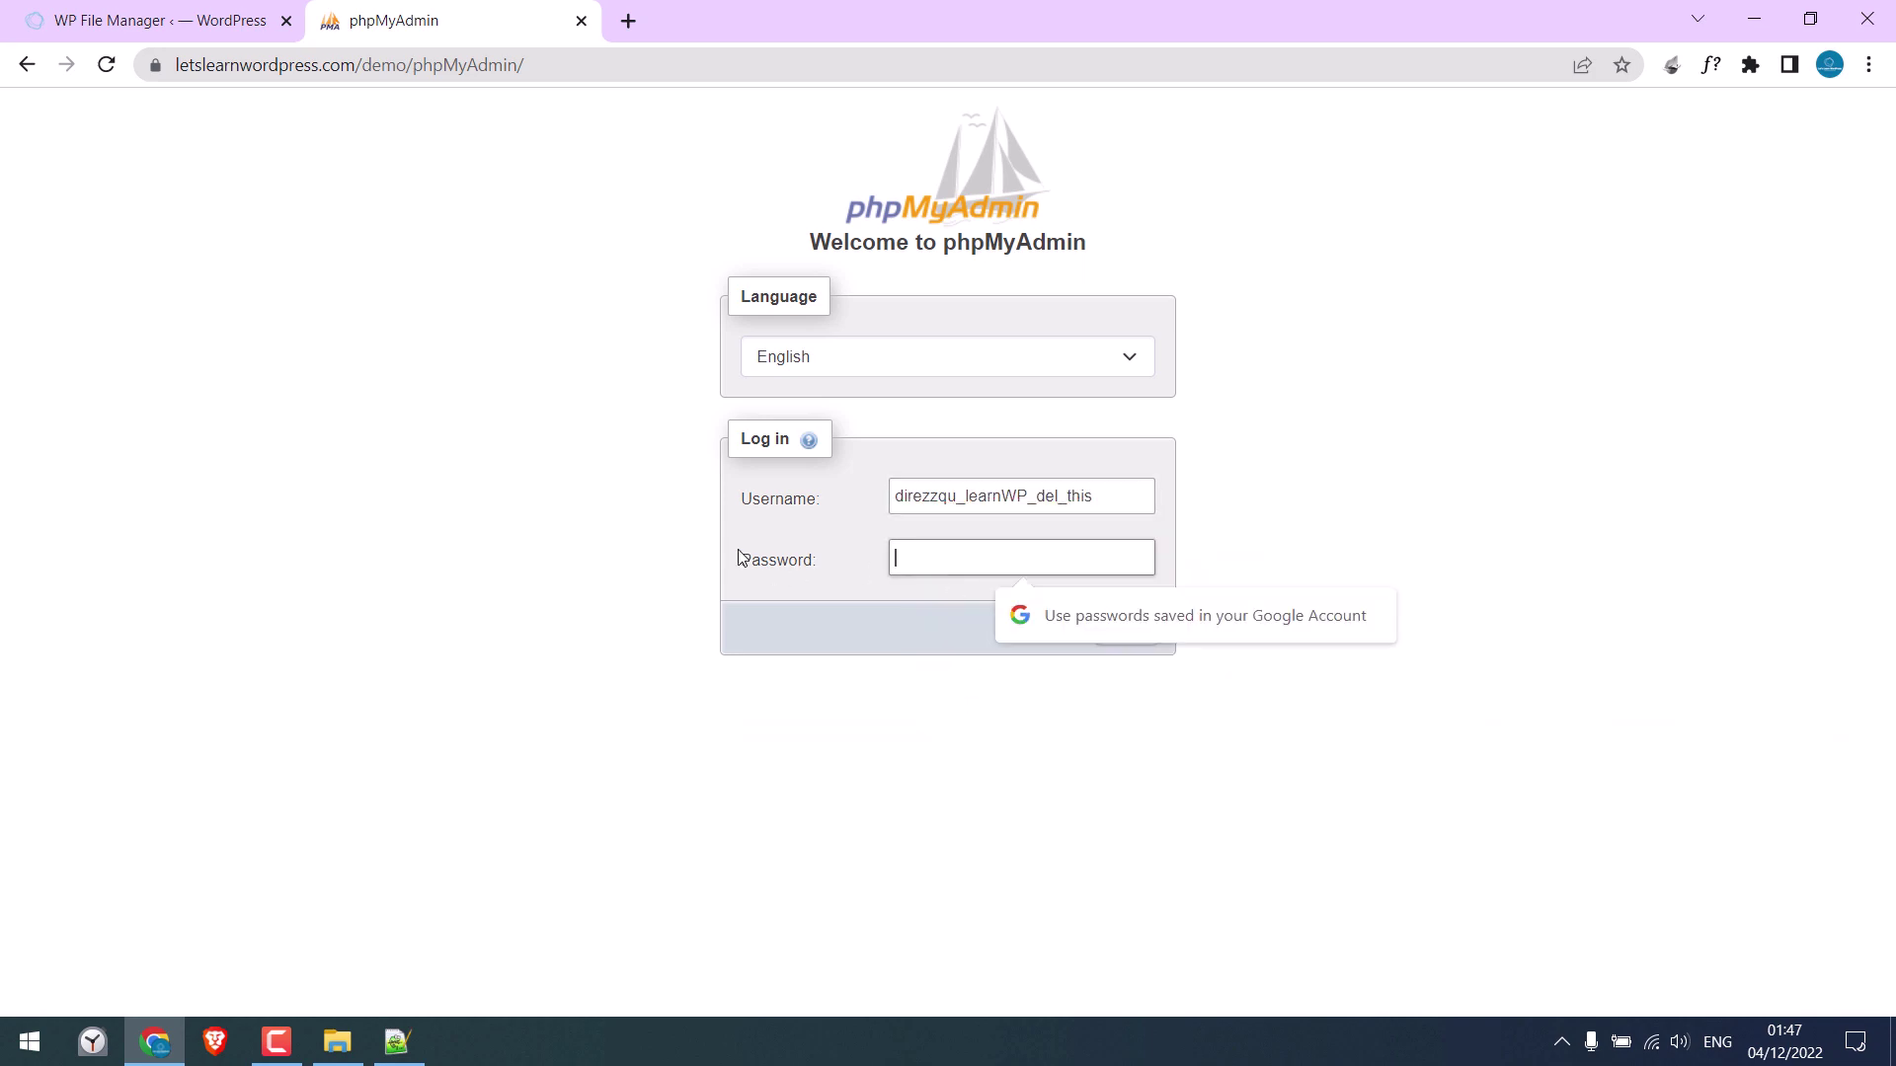
Copy the DB_PASSWORD value into phpMyAdmin's Password field and log in
left_click(397, 1044)
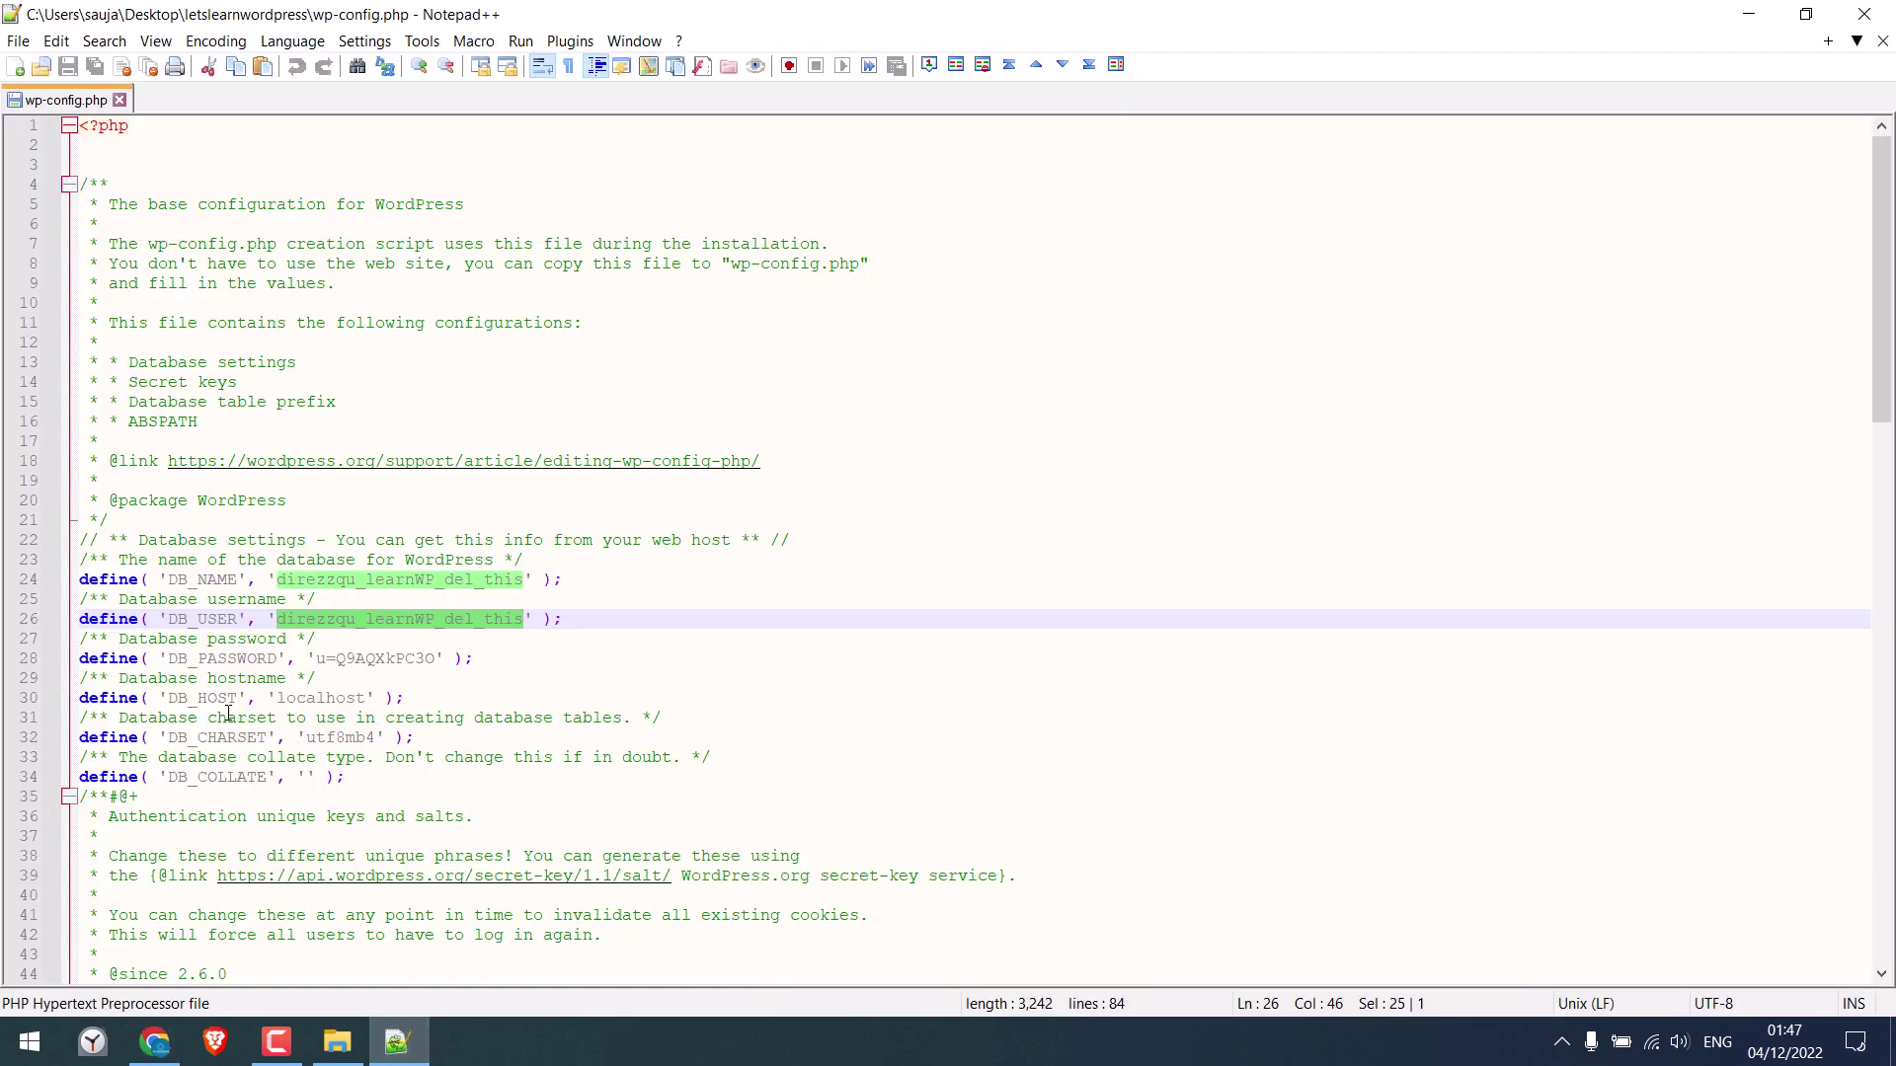
left_click_drag(208, 656, 425, 662)
left_click(359, 658)
right_click(432, 659)
left_click(553, 220)
left_click(1864, 14)
right_click(910, 564)
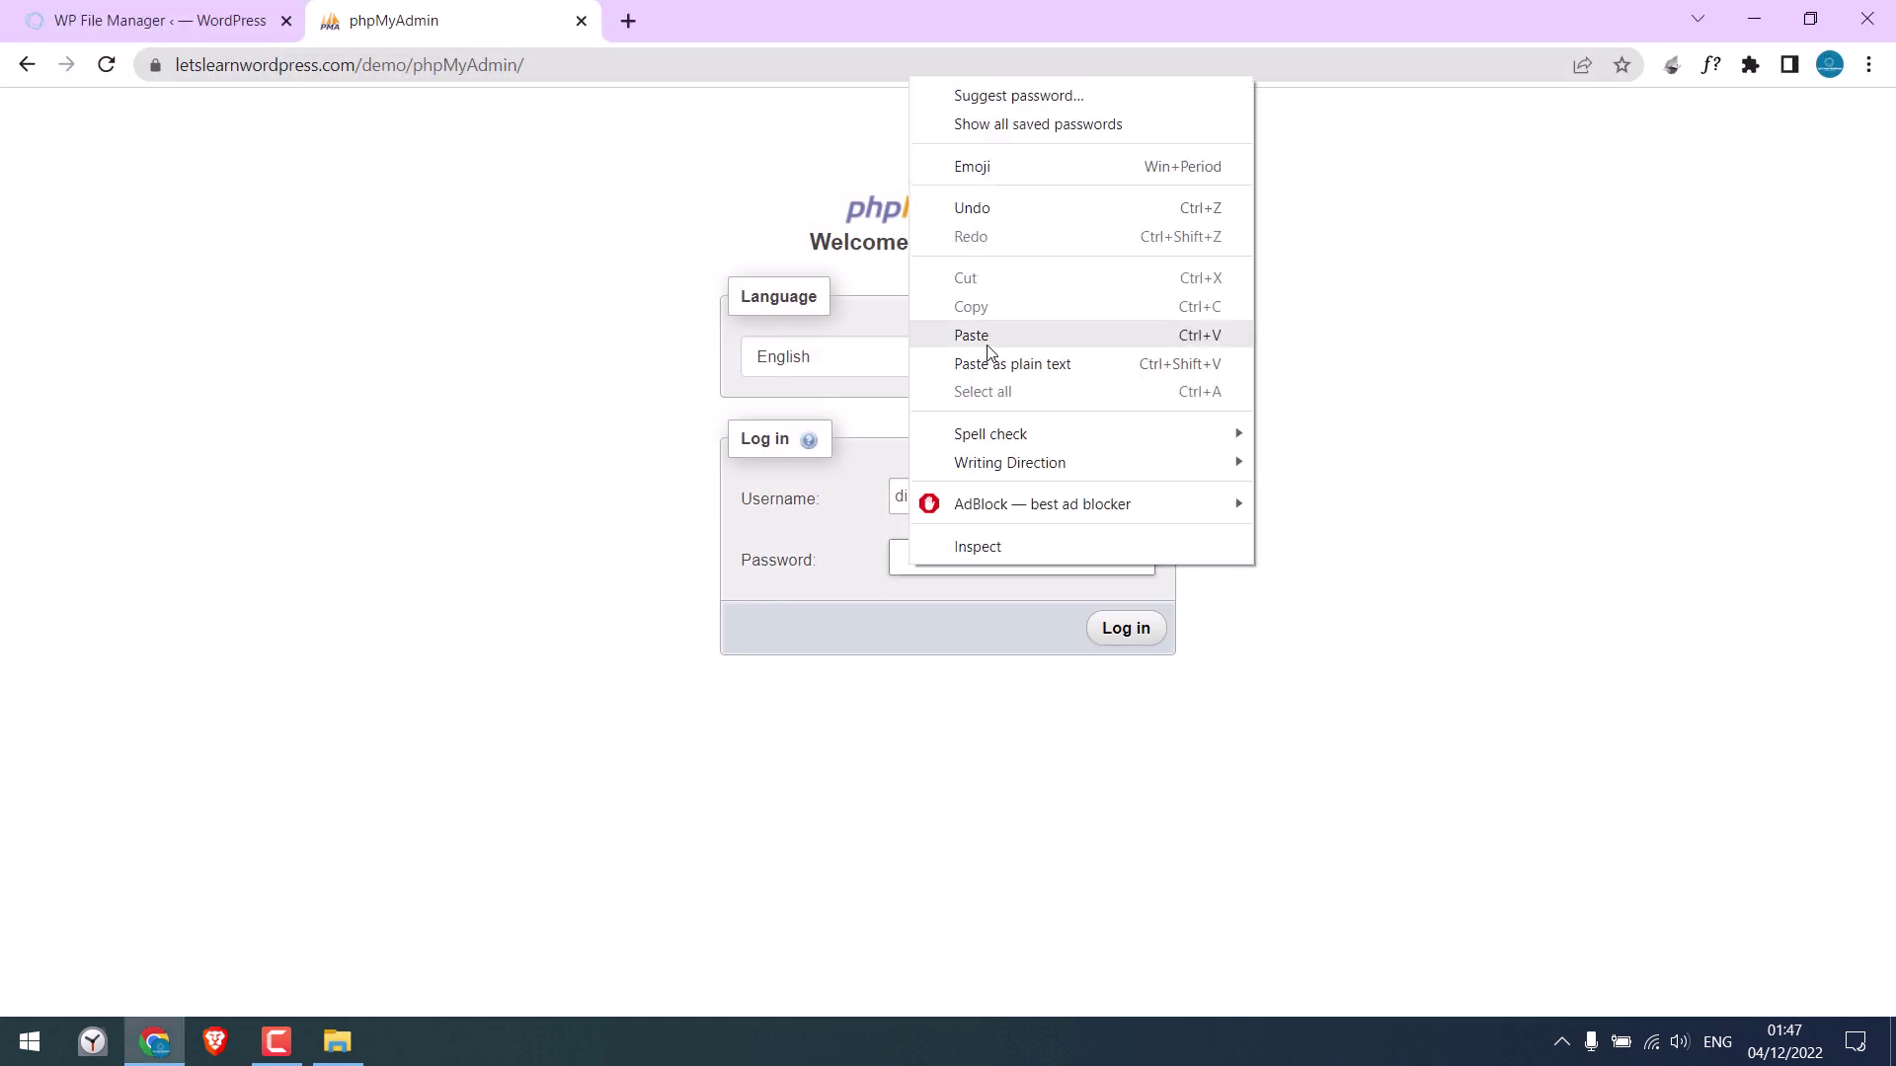
left_click(992, 338)
left_click(1119, 639)
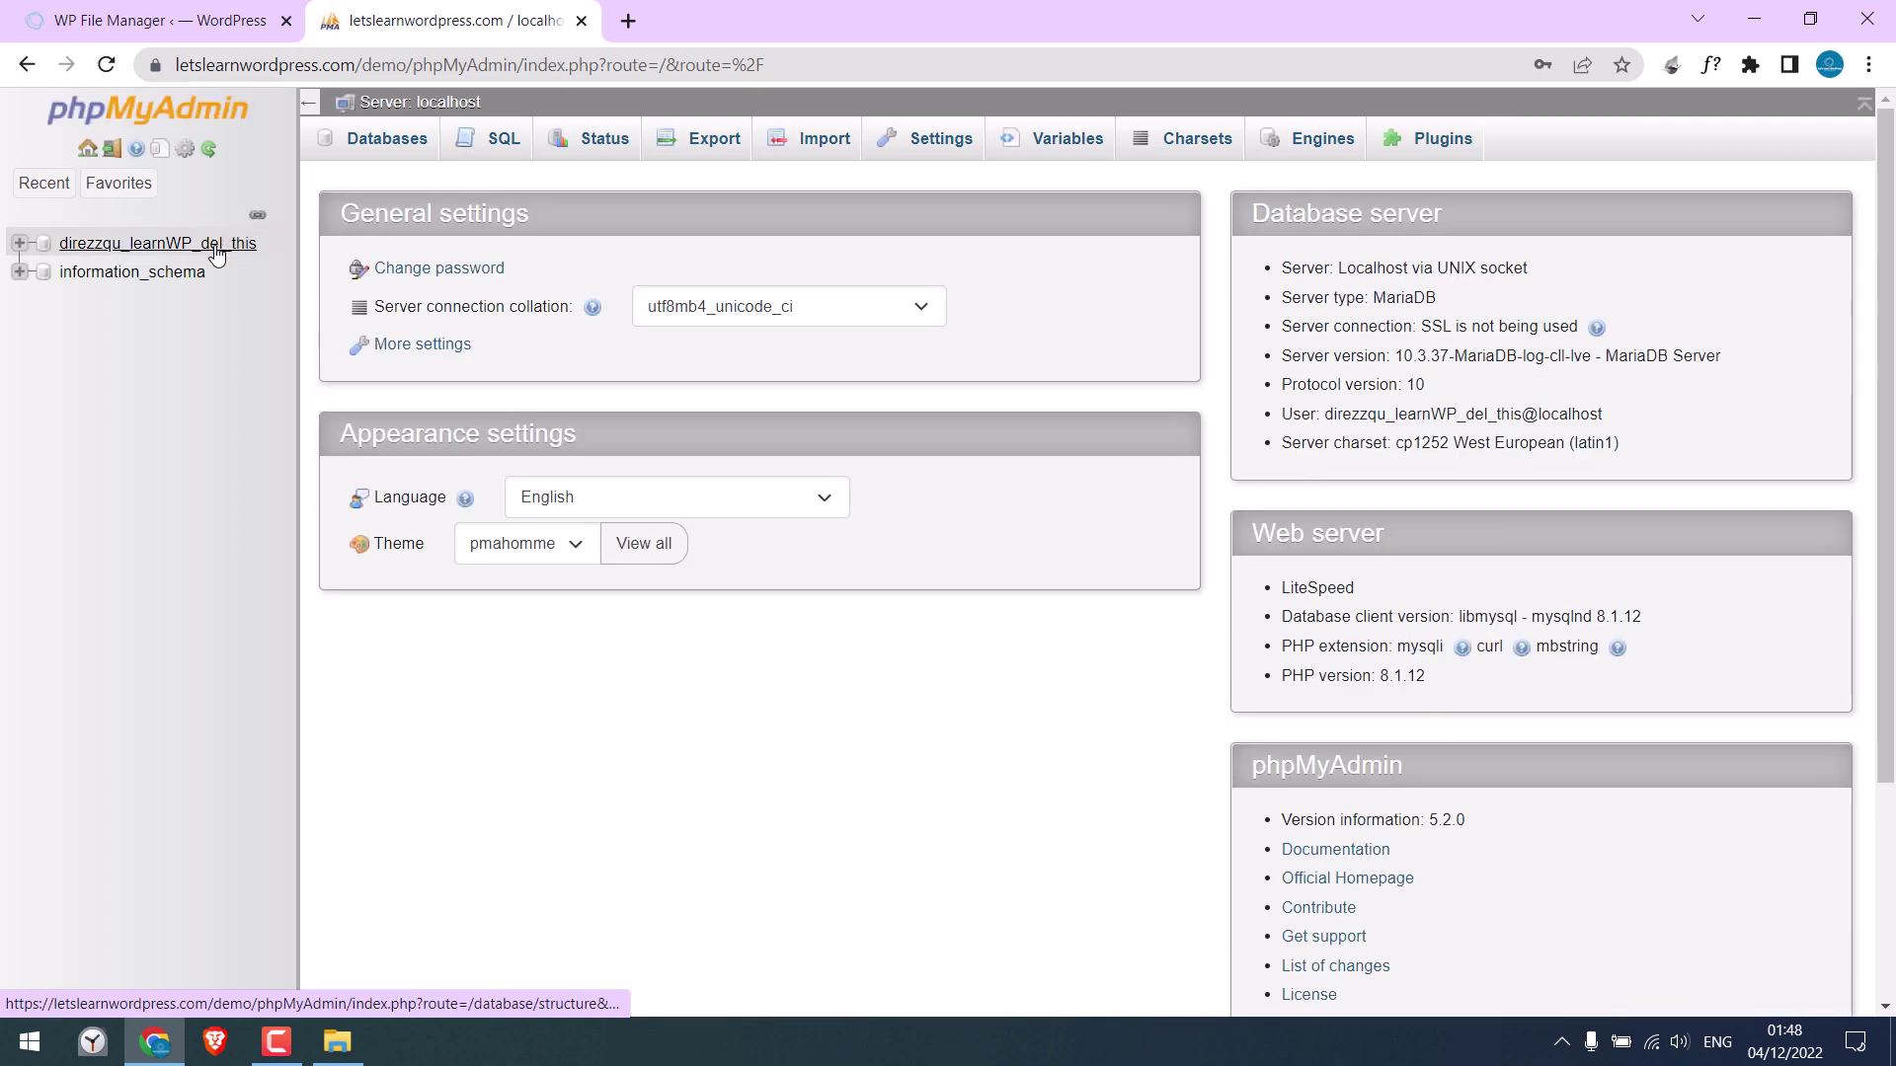
Export the site's database with the Quick/SQL defaults, producing a 396 KB file, and show all downloads
left_click(217, 248)
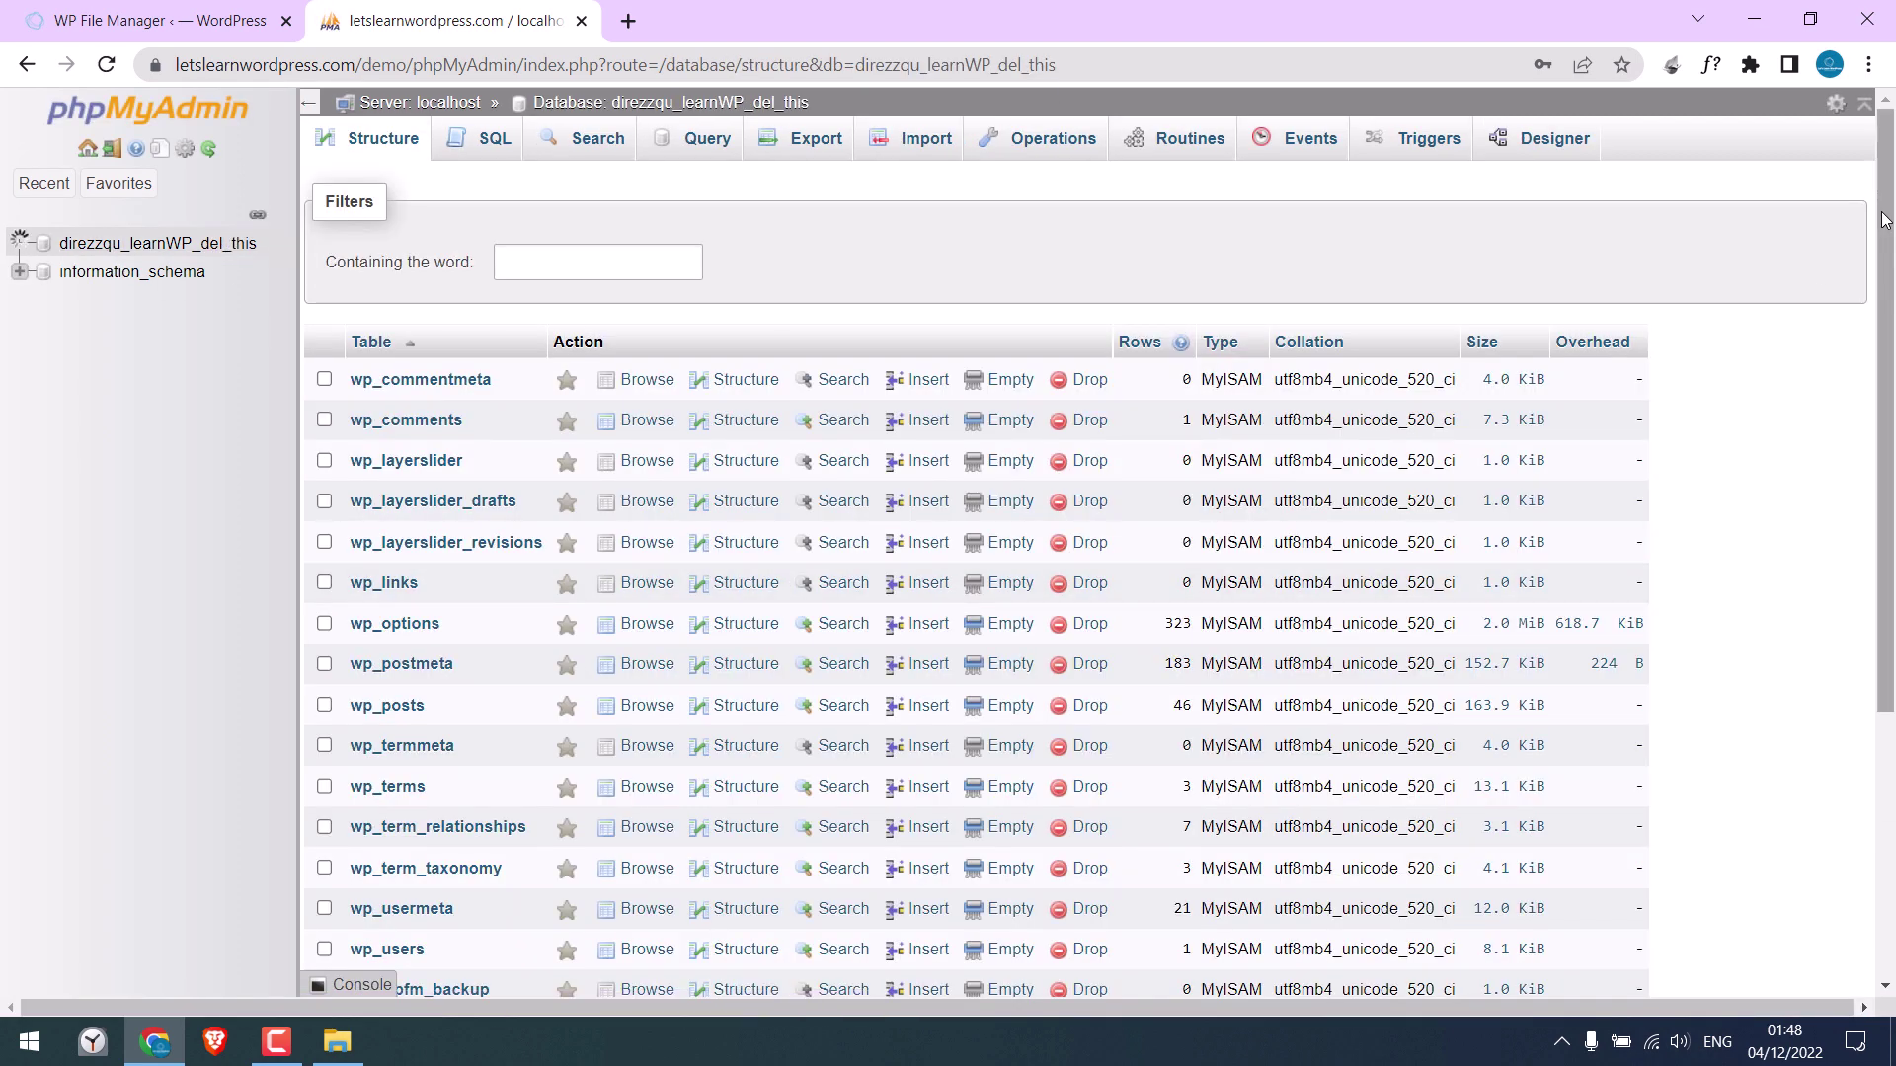
scroll(1891, 186, "down", 3)
scroll(1890, 185, "up", 3)
scroll(1891, 186, "up", 1)
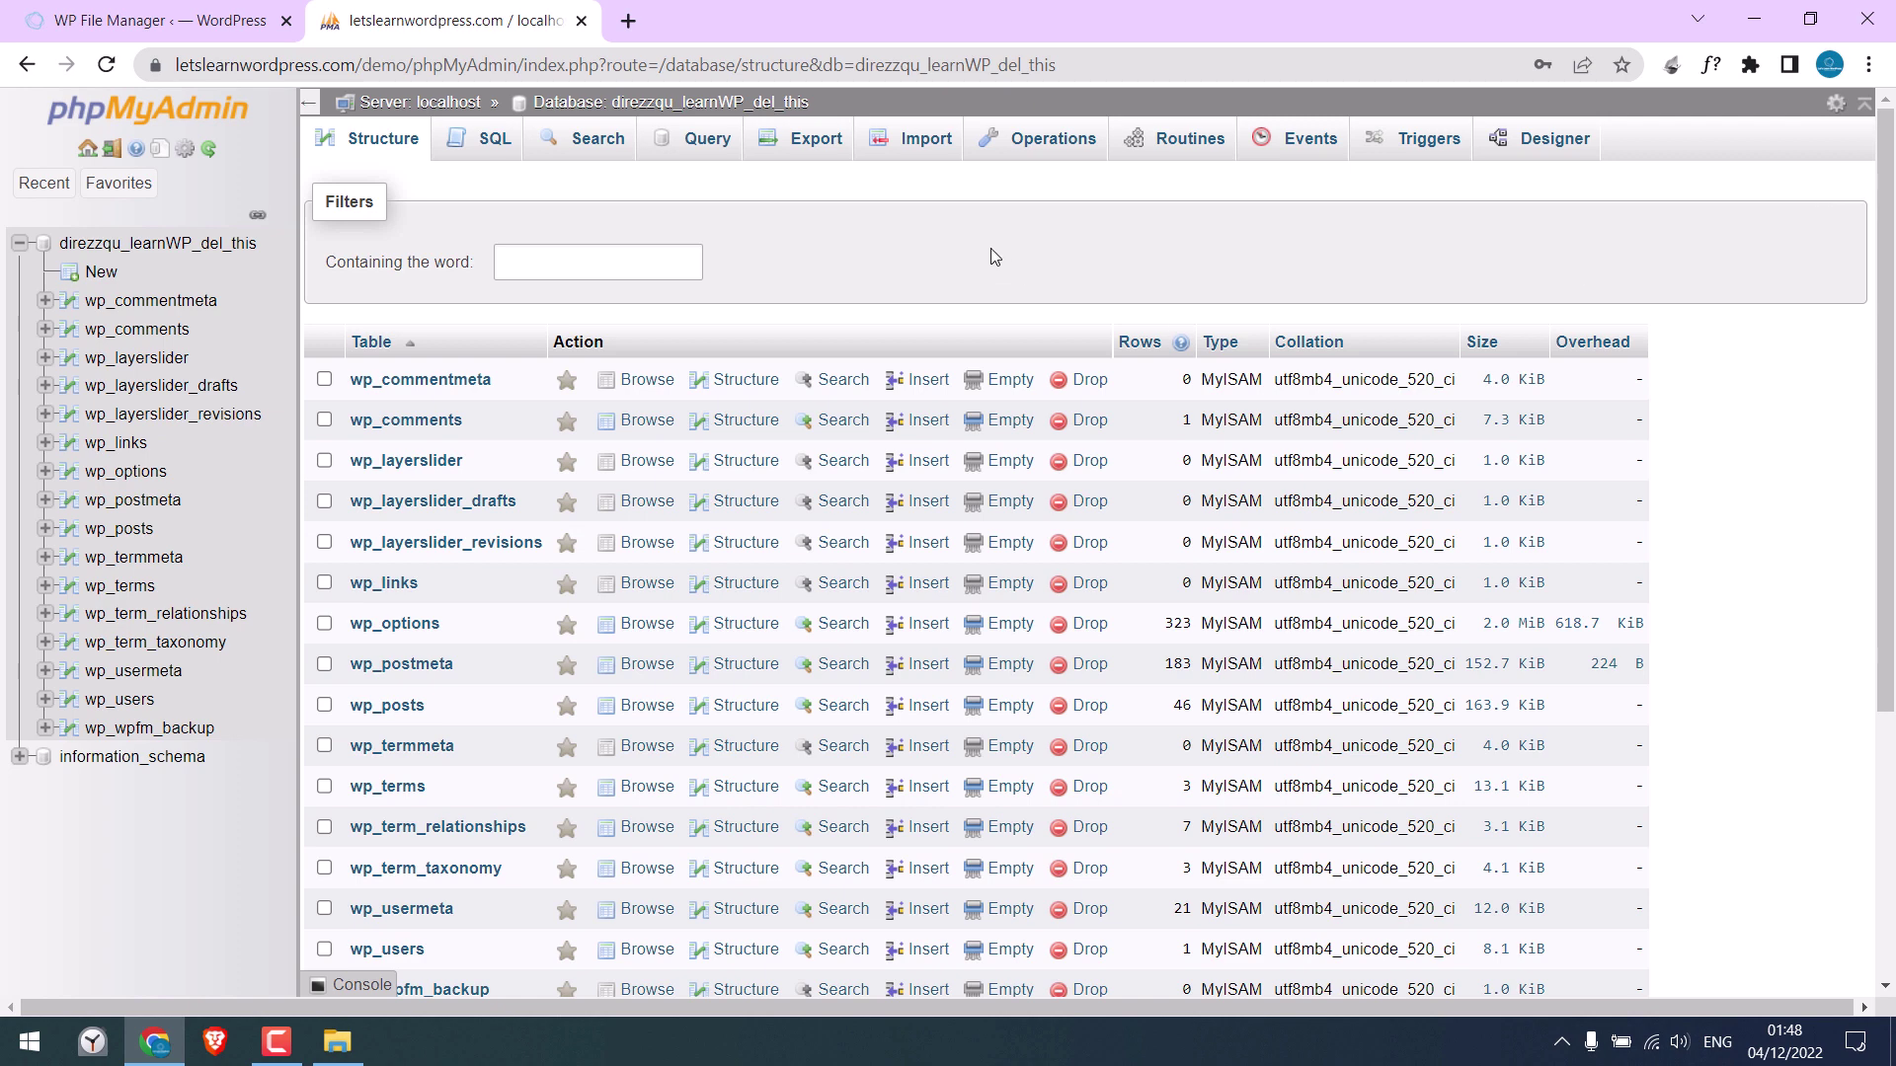
left_click(816, 142)
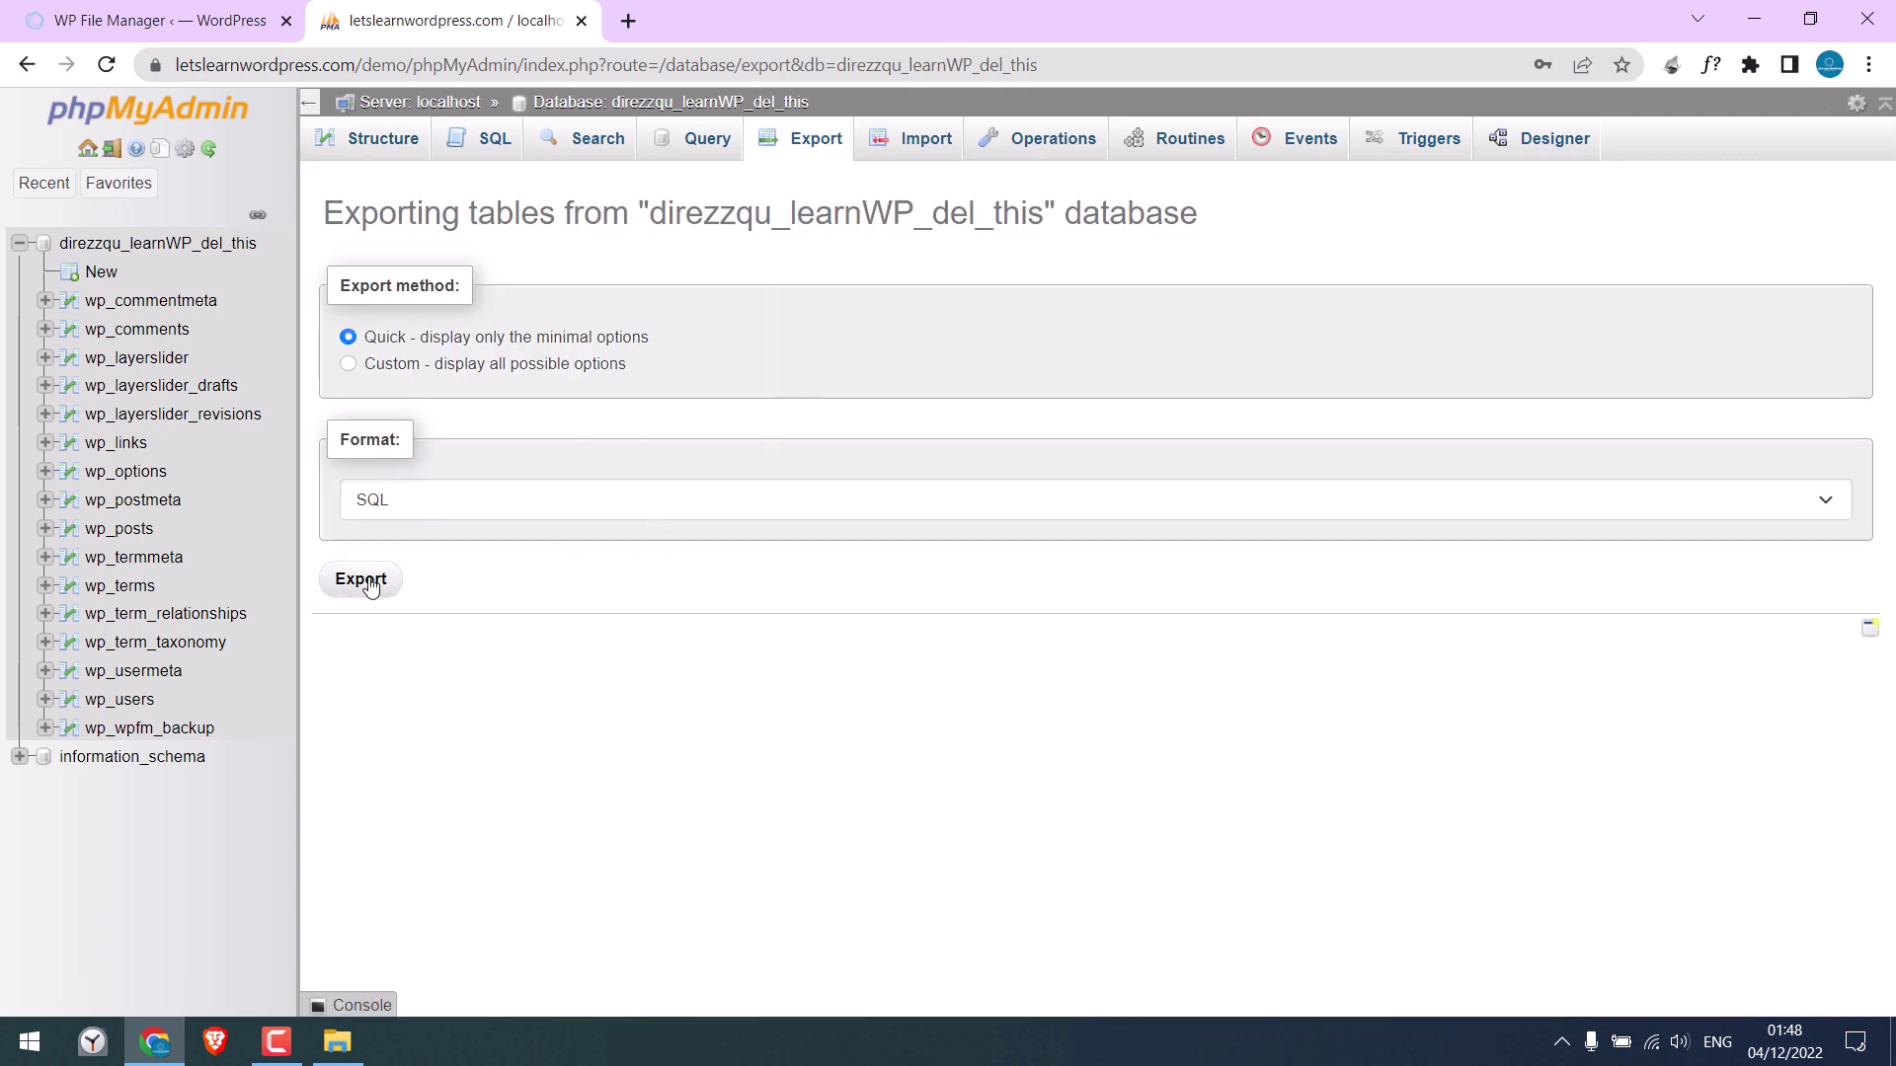
left_click(367, 583)
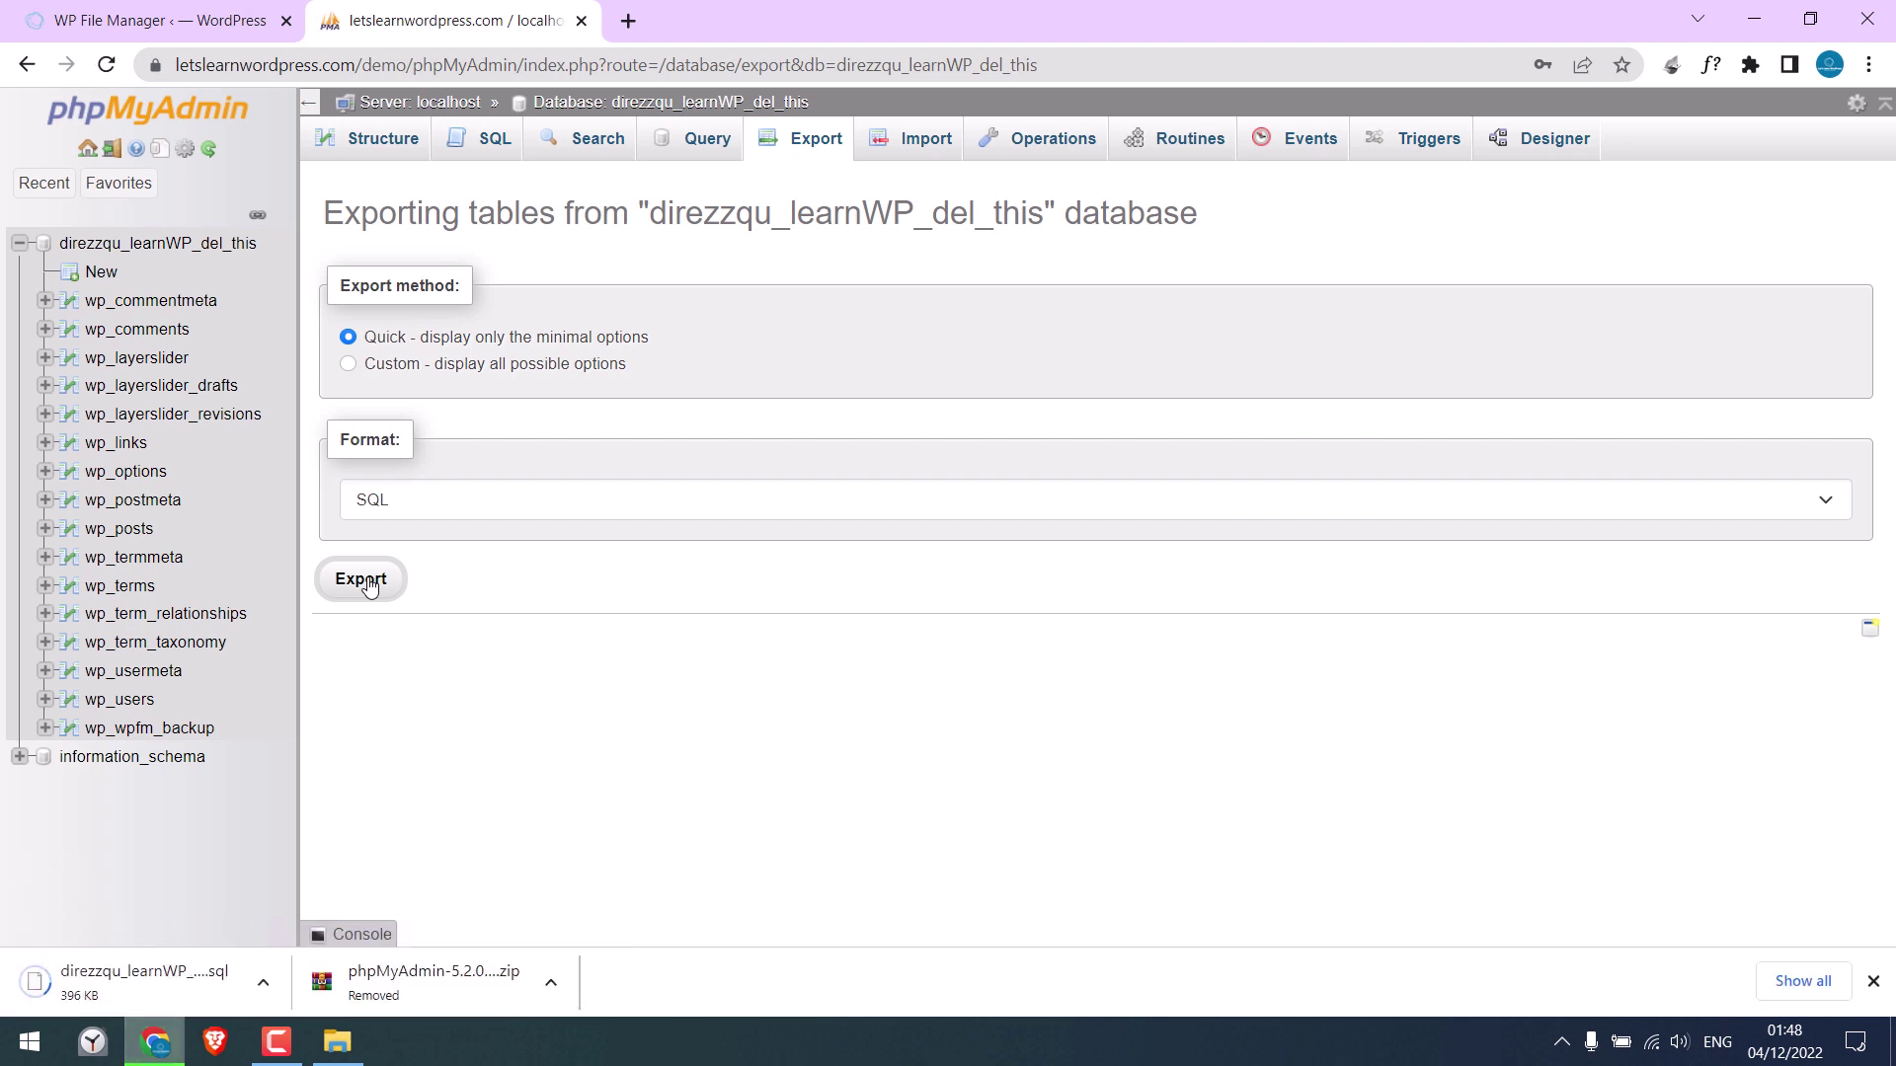
left_click(1795, 980)
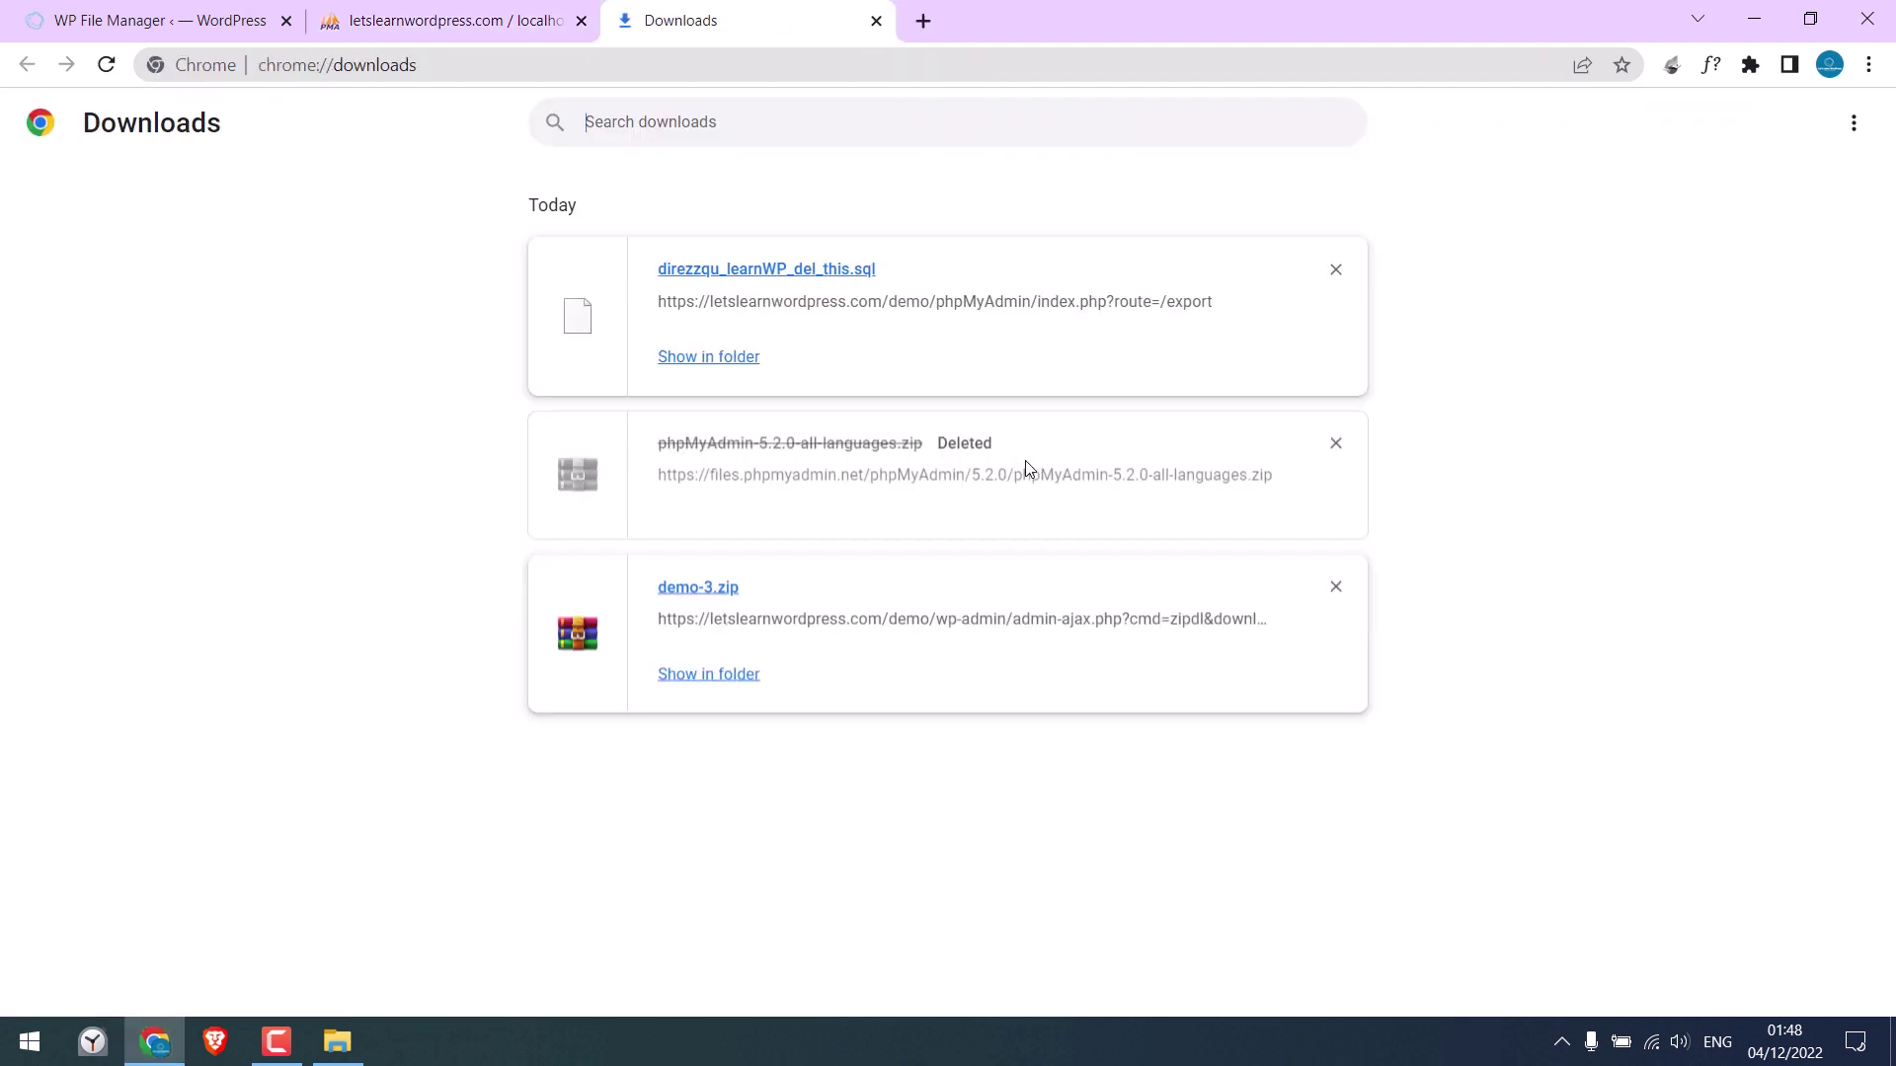
Copy the downloaded .sql export into the local letslearnwordpress folder next to wp-config.php
left_click(711, 358)
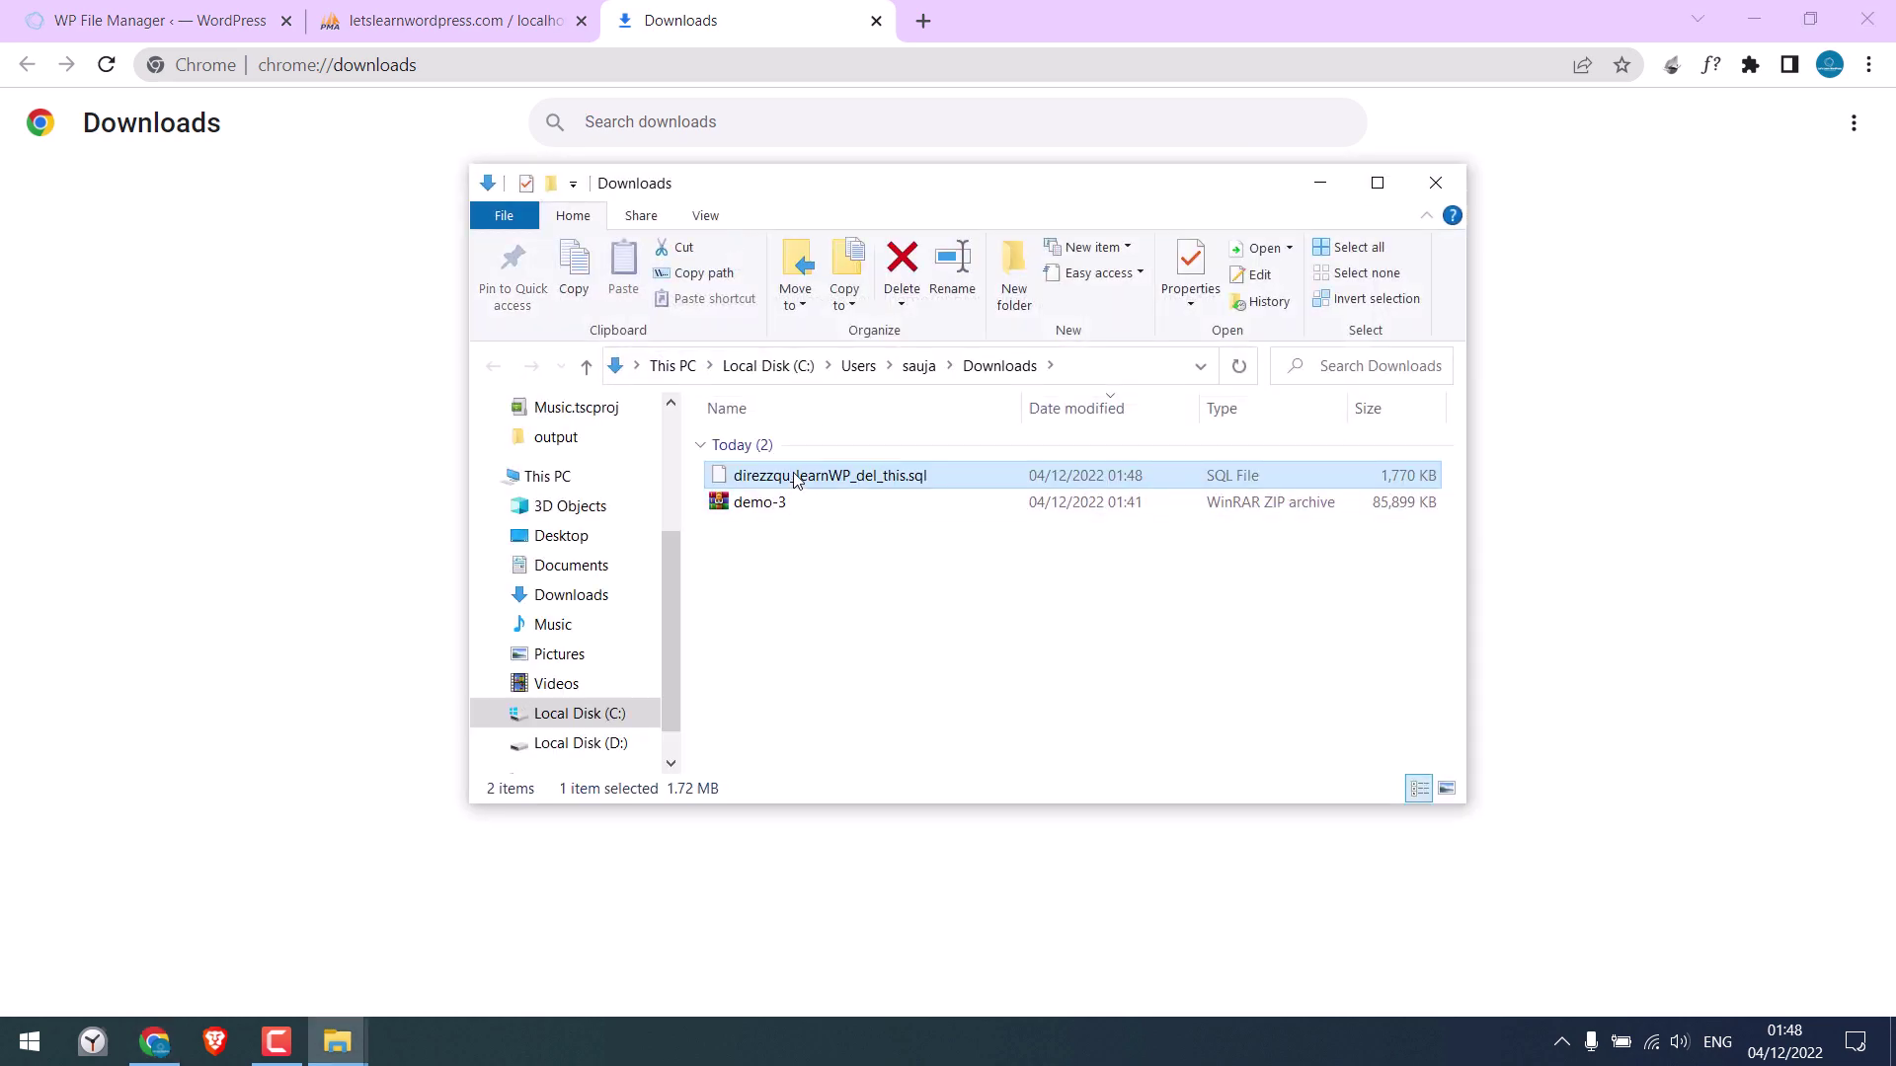
right_click(795, 476)
left_click(902, 858)
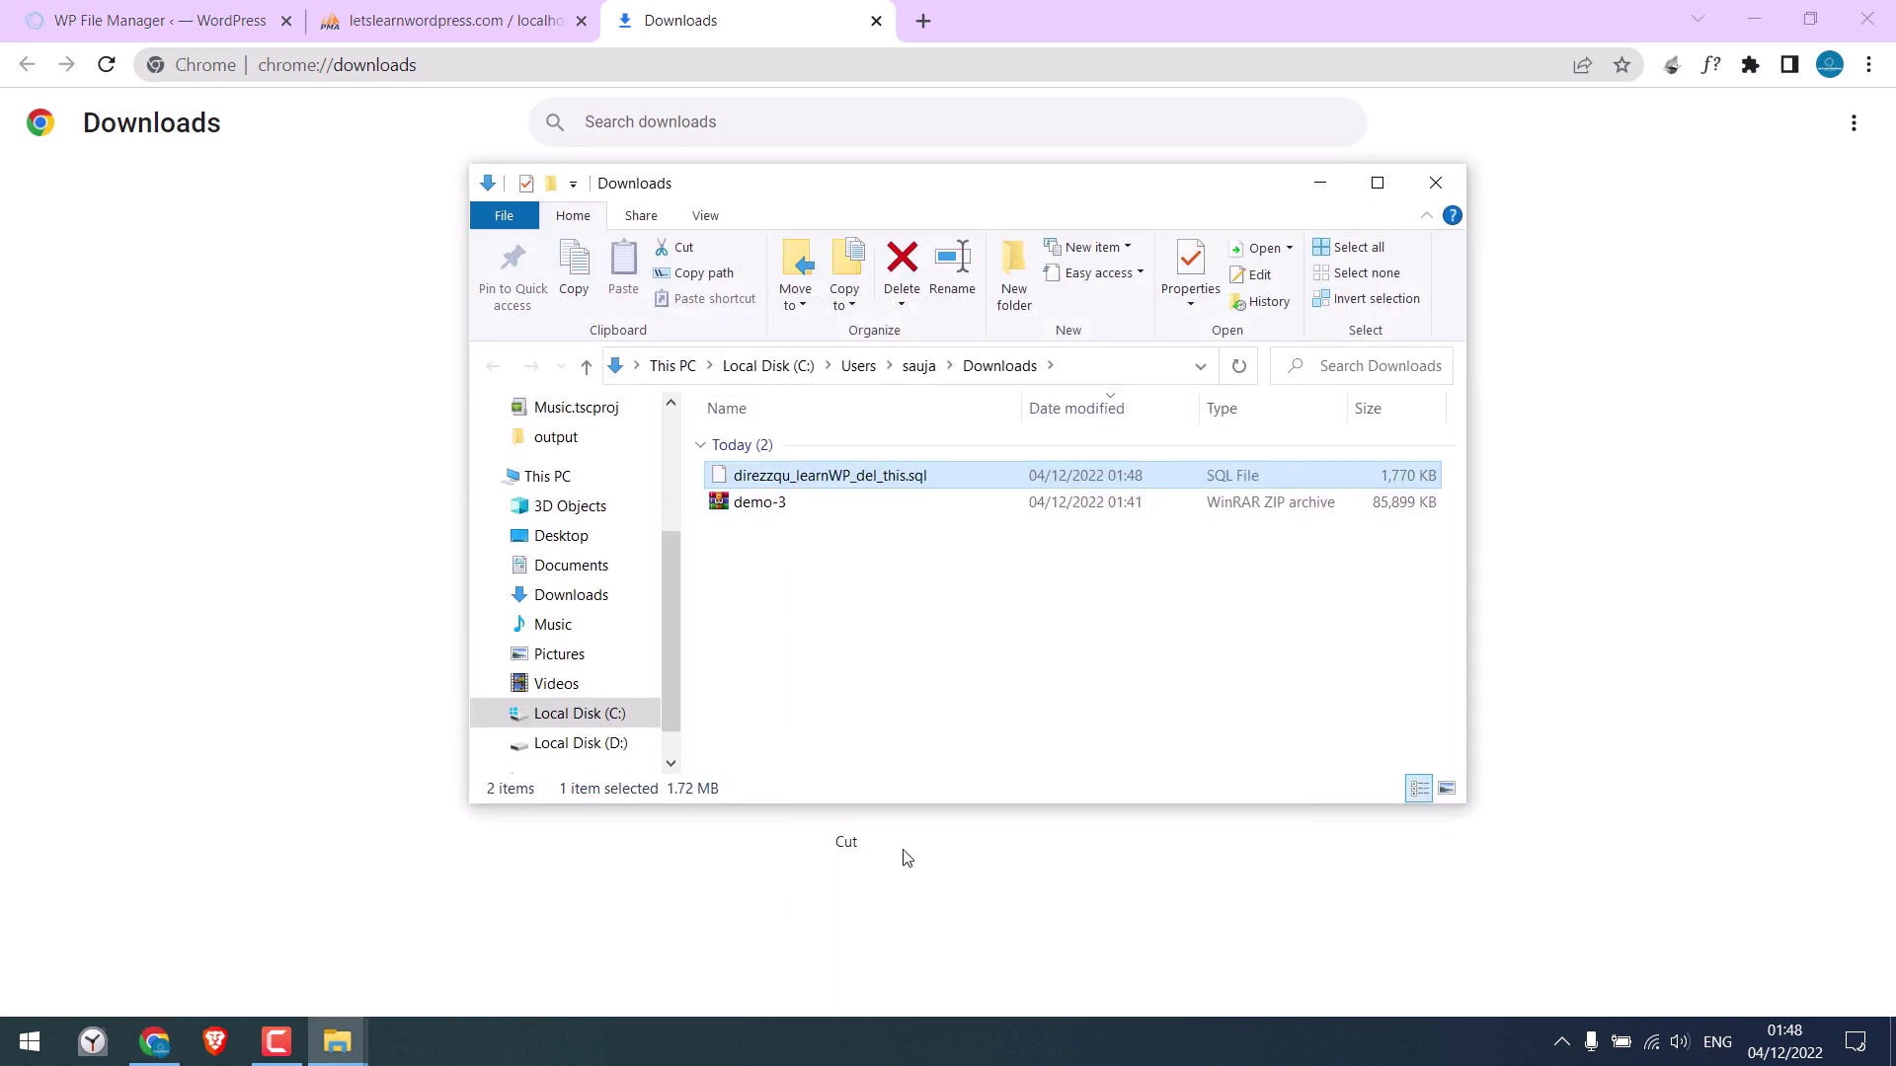
left_click(1435, 183)
left_click(875, 21)
left_click(581, 21)
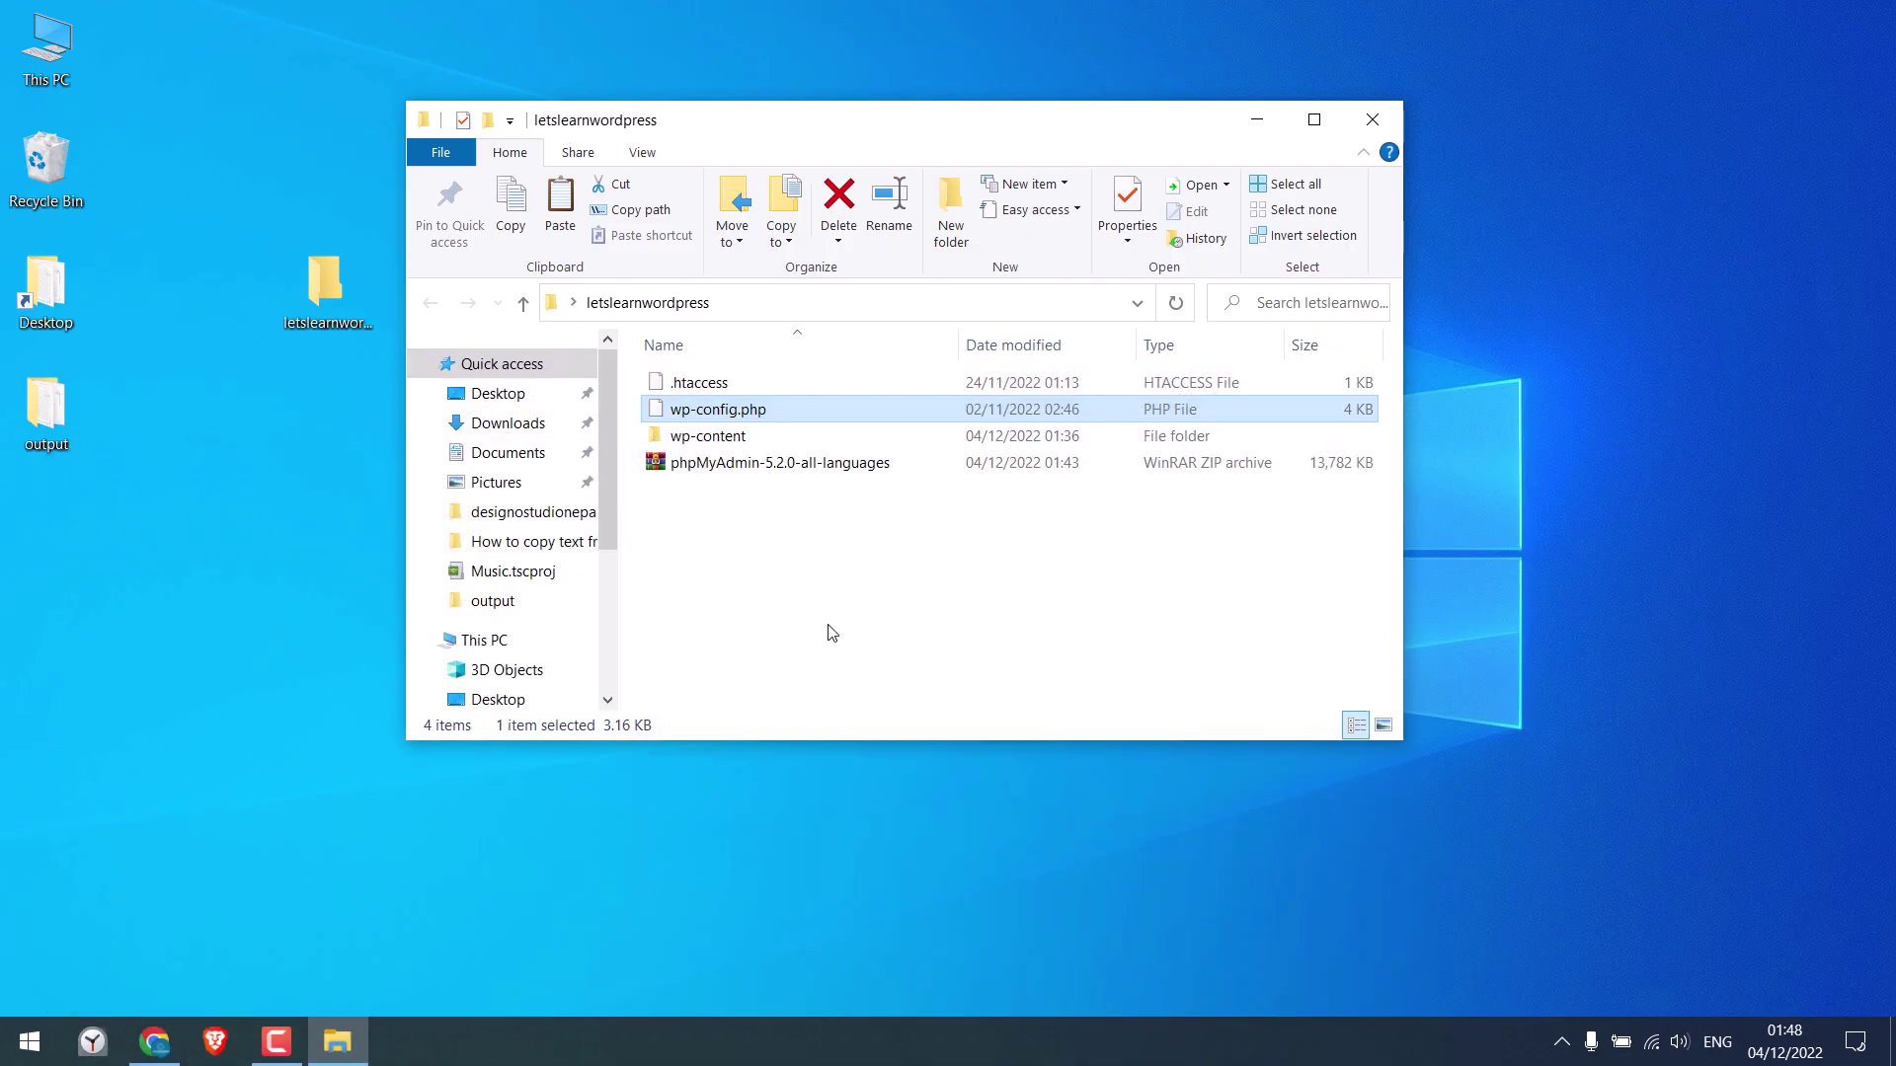
right_click(829, 632)
left_click(885, 385)
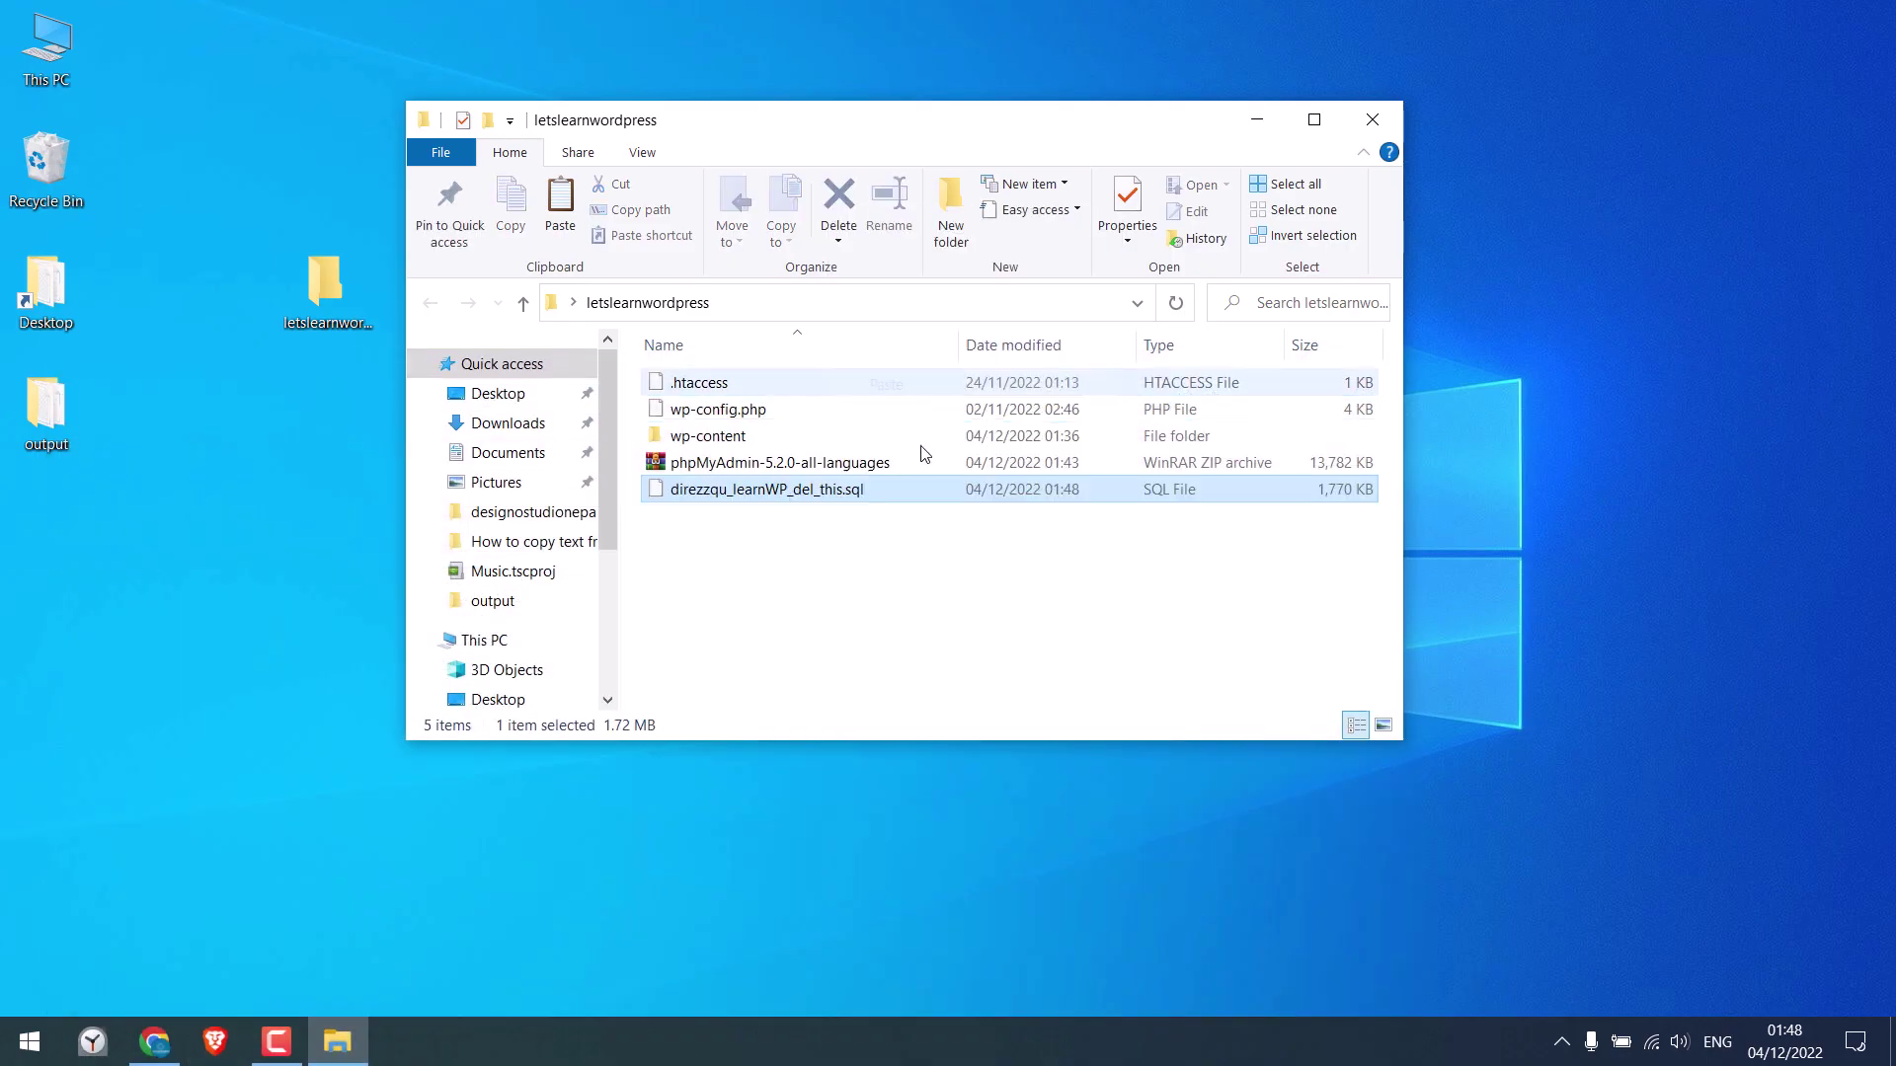
left_click(1314, 119)
left_click(350, 454)
left_click(364, 383)
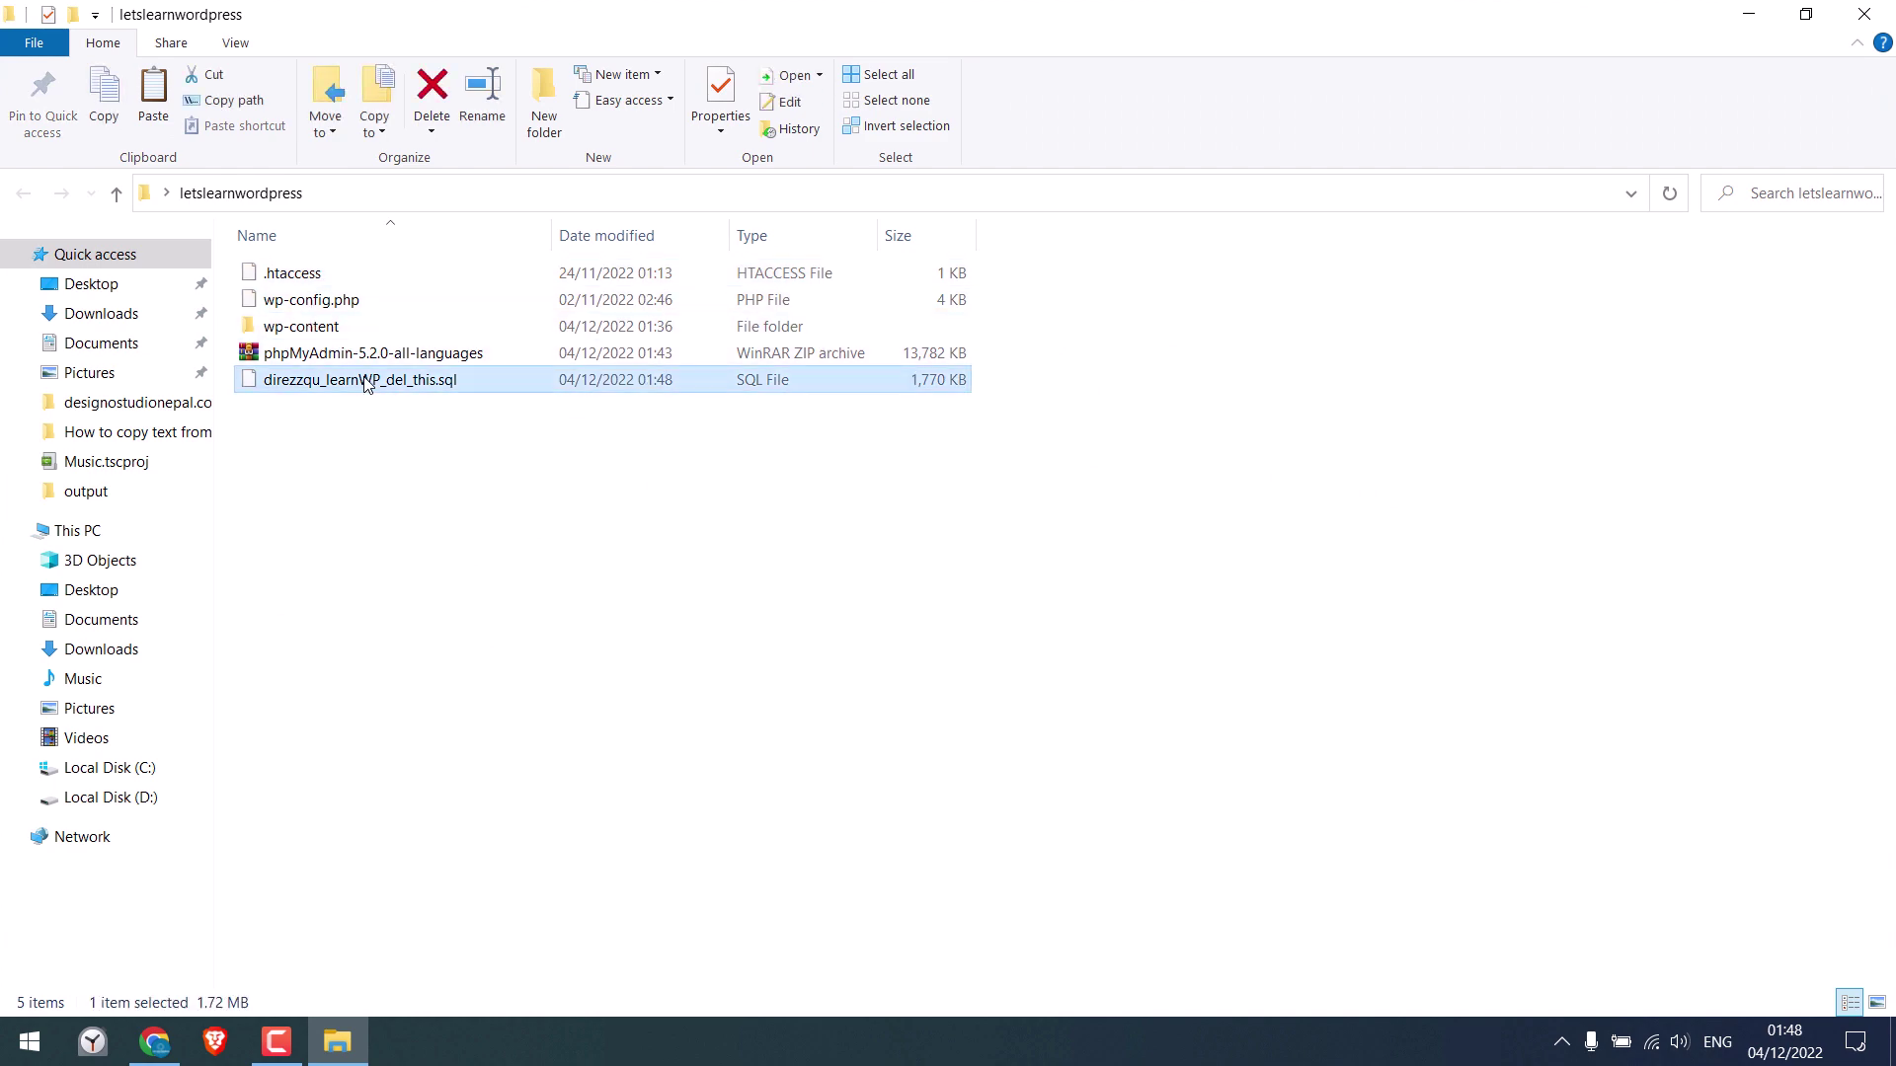
left_click(158, 1042)
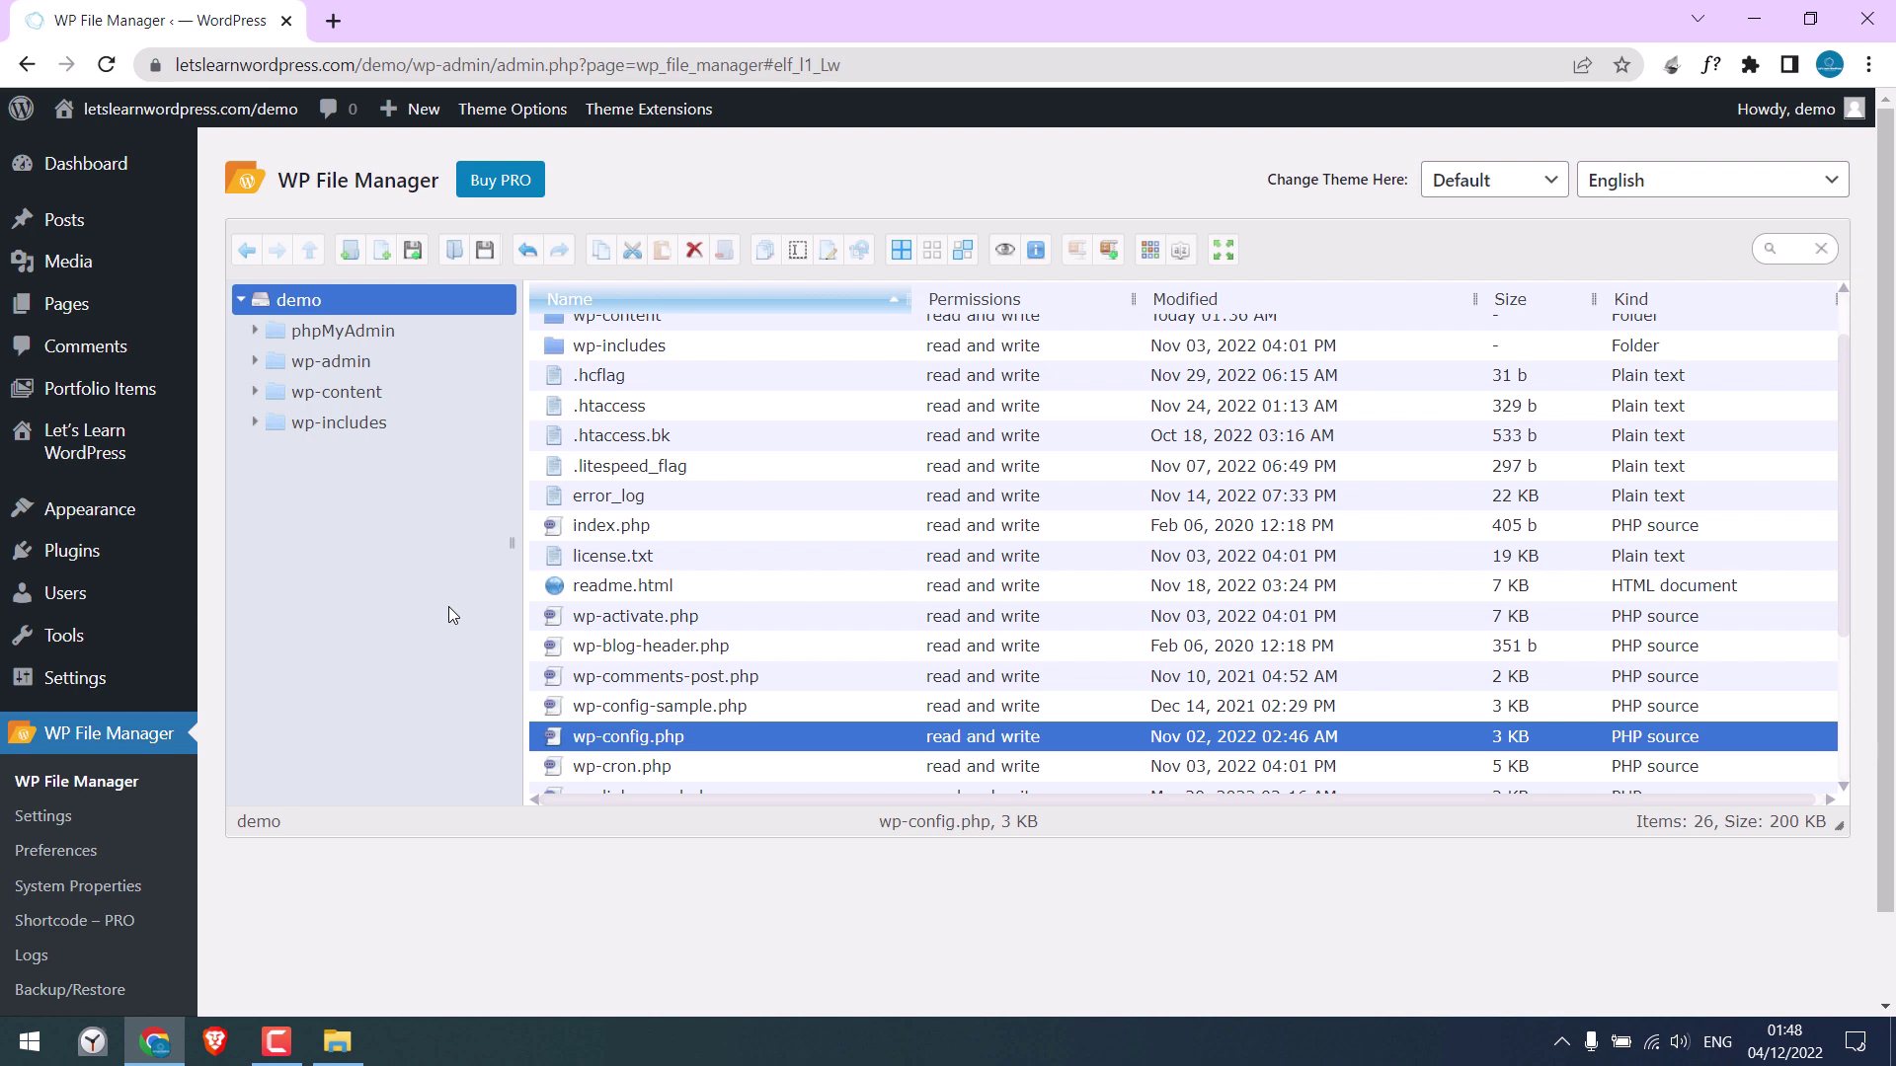
Export the theme settings file from Let's Learn WordPress Theme Options > Import/Export
left_click(81, 449)
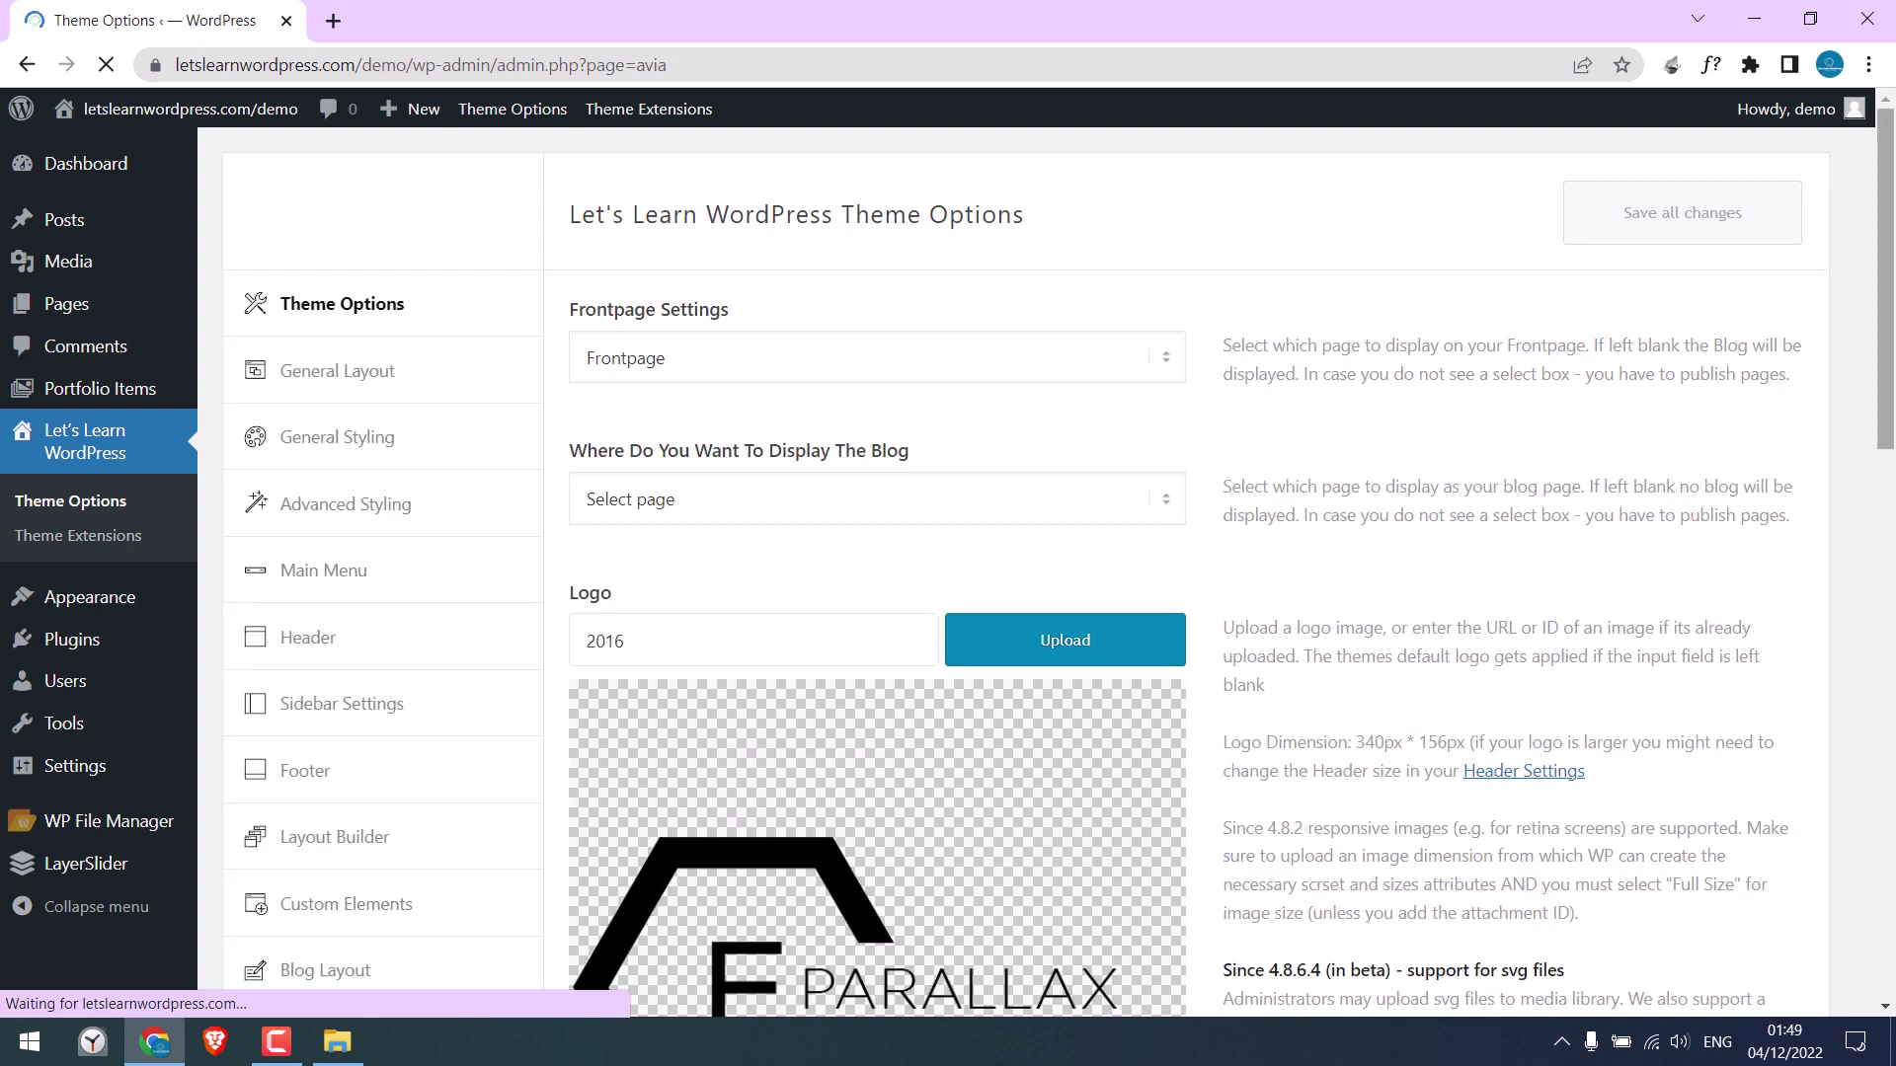
left_click_drag(1888, 320, 1890, 691)
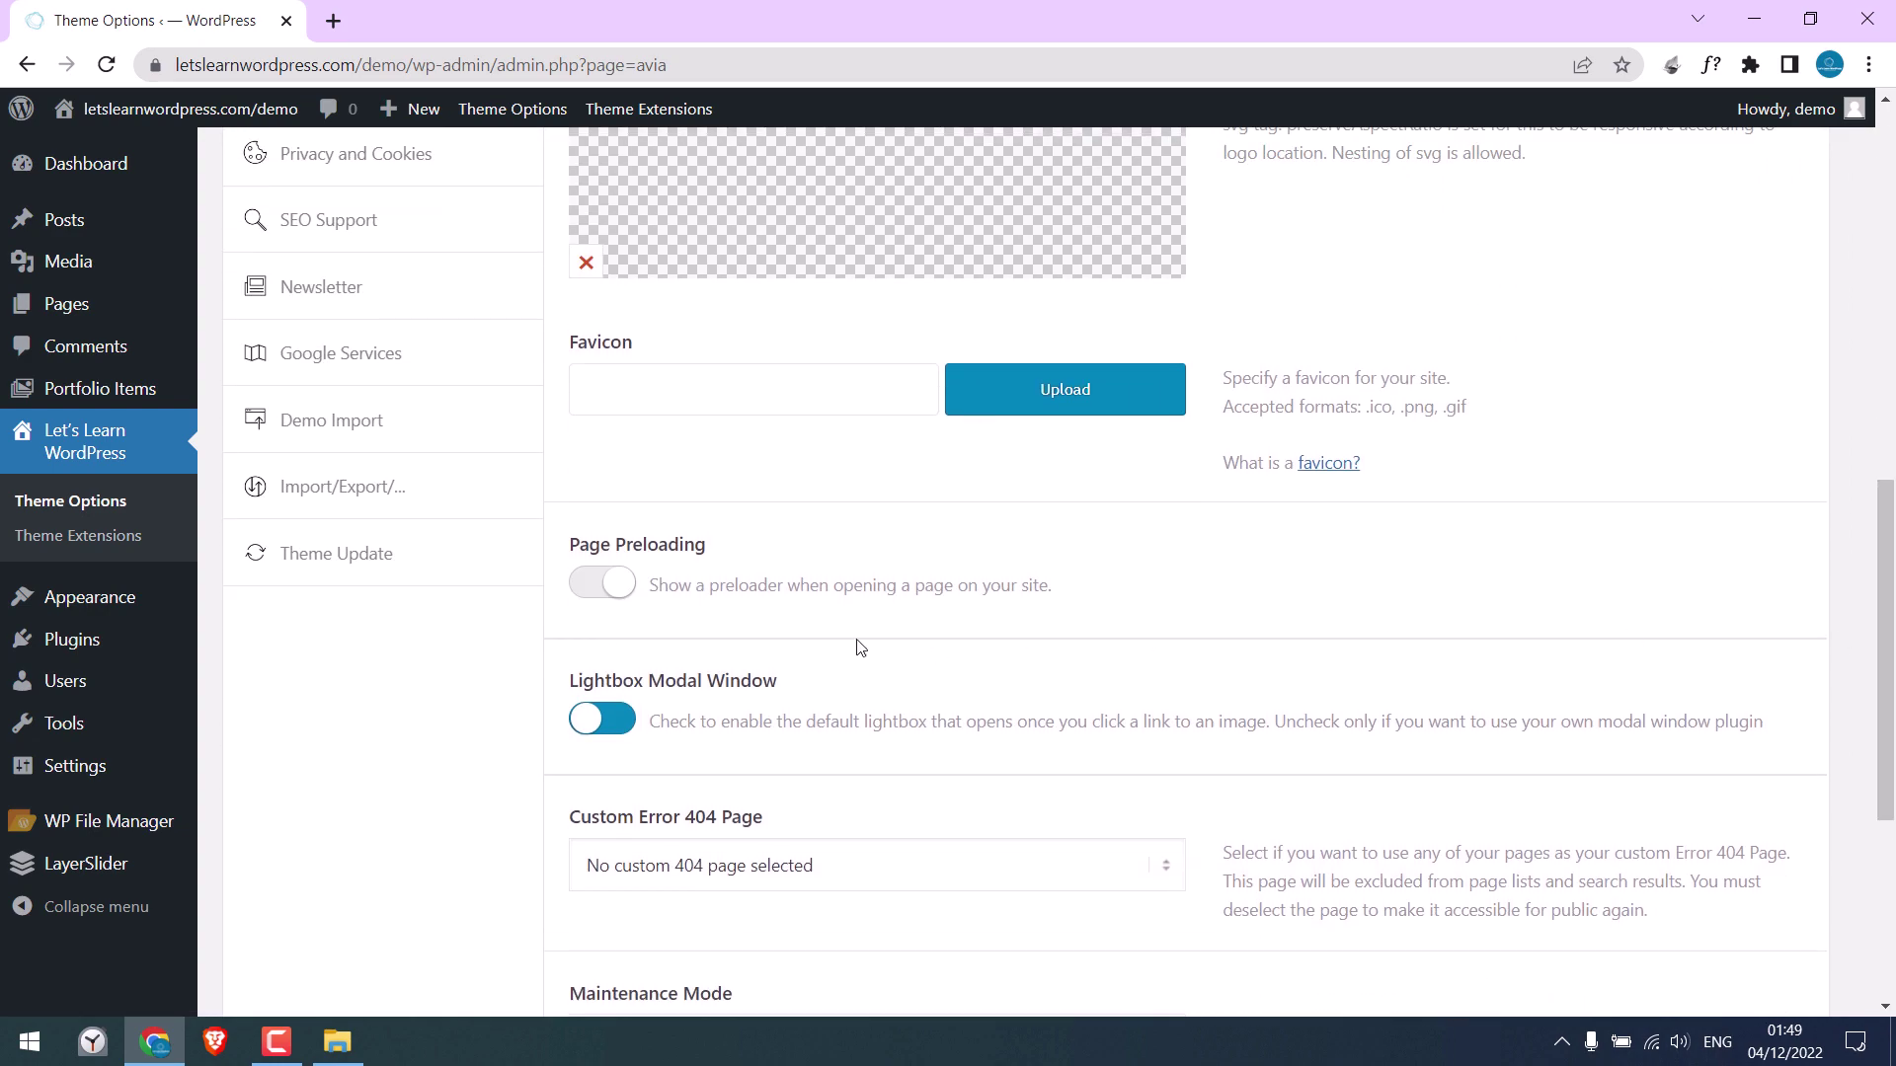
left_click(340, 494)
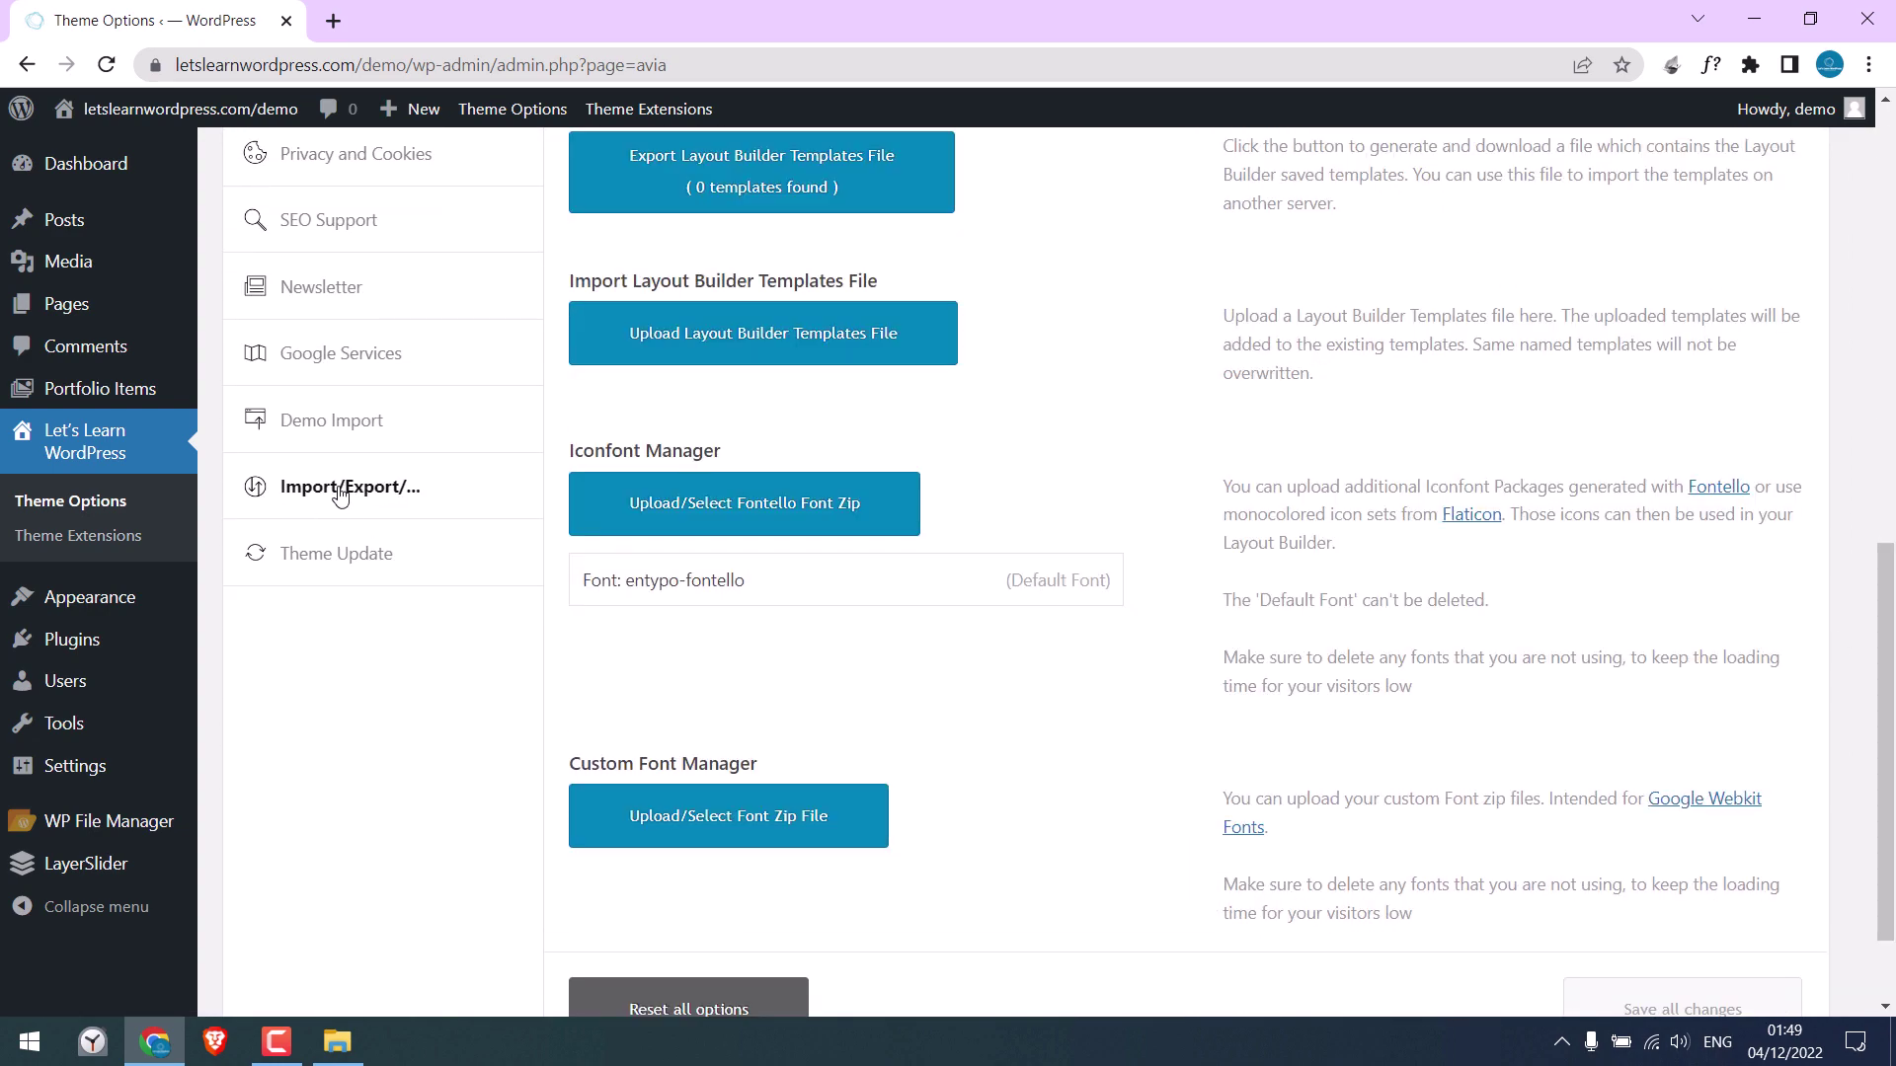
left_click_drag(1891, 652, 1890, 227)
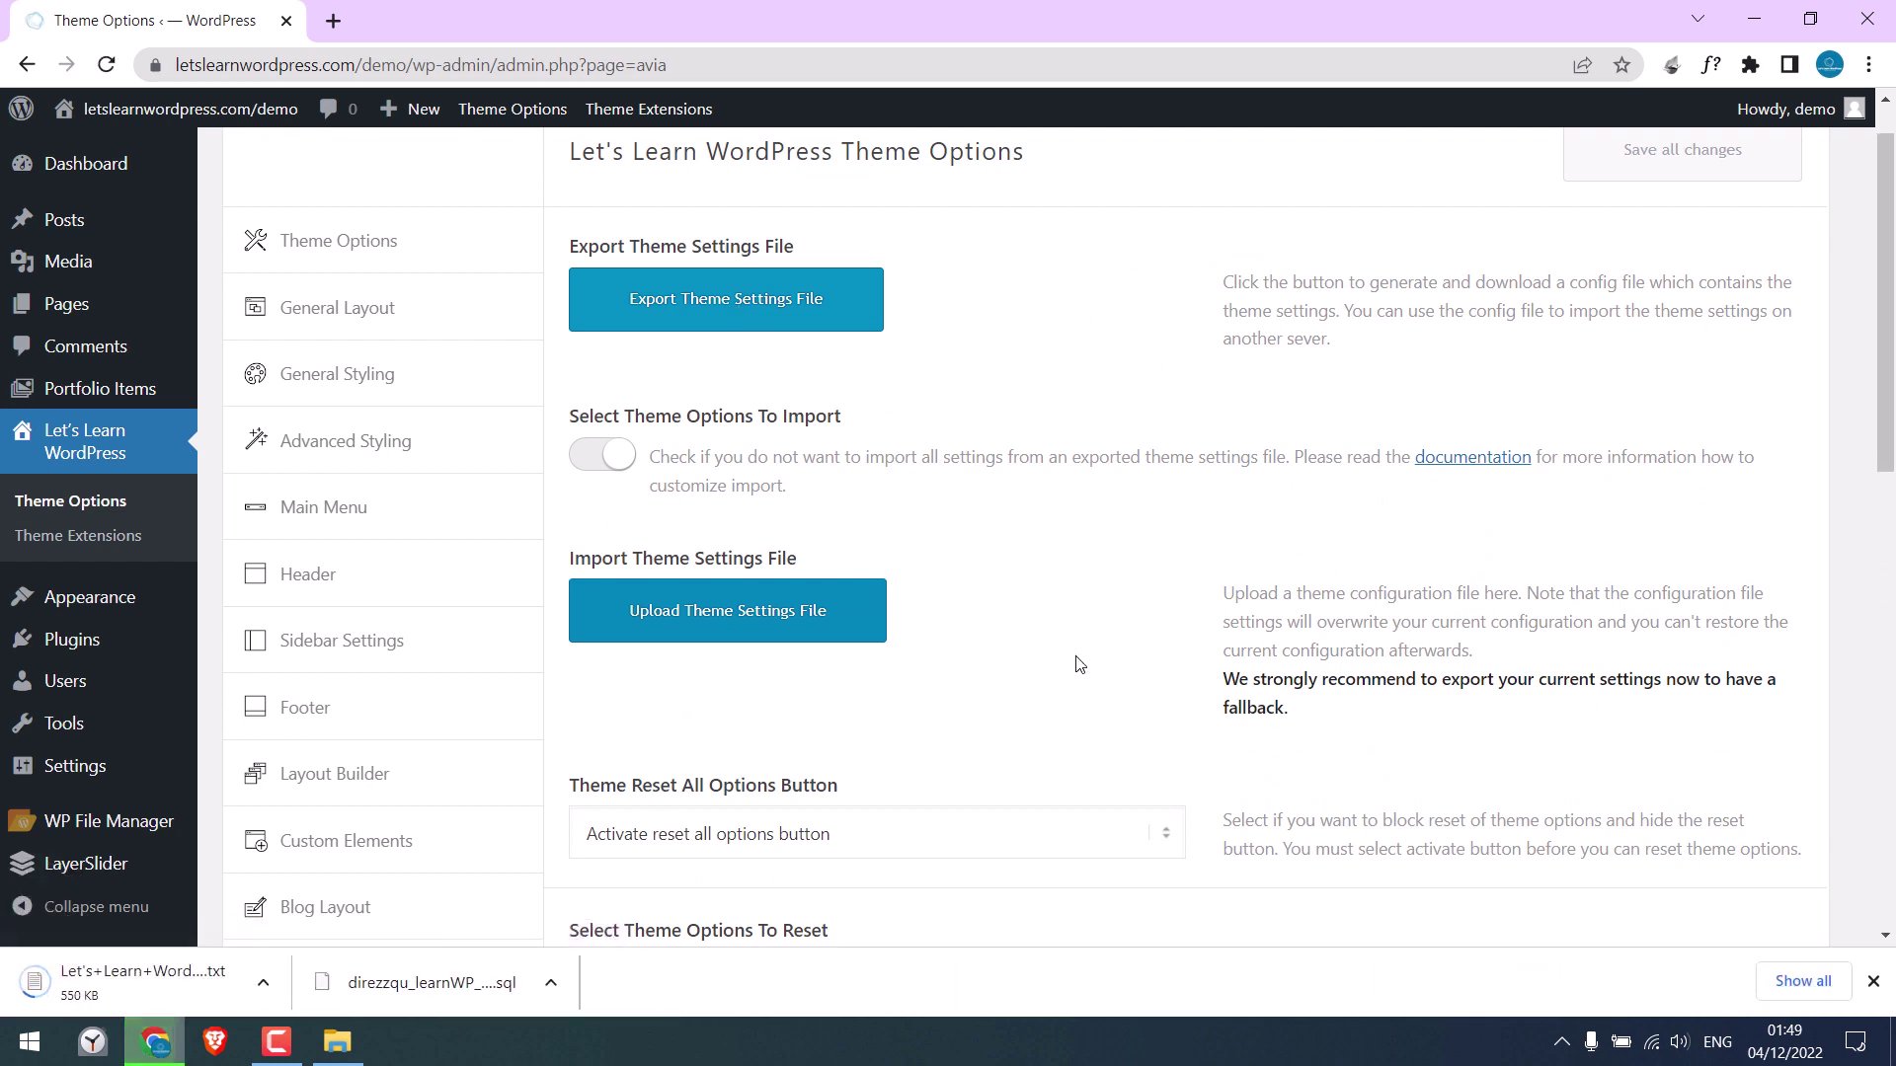
Copy the downloaded theme settings .txt file into the local letslearnwordpress folder
left_click(1814, 983)
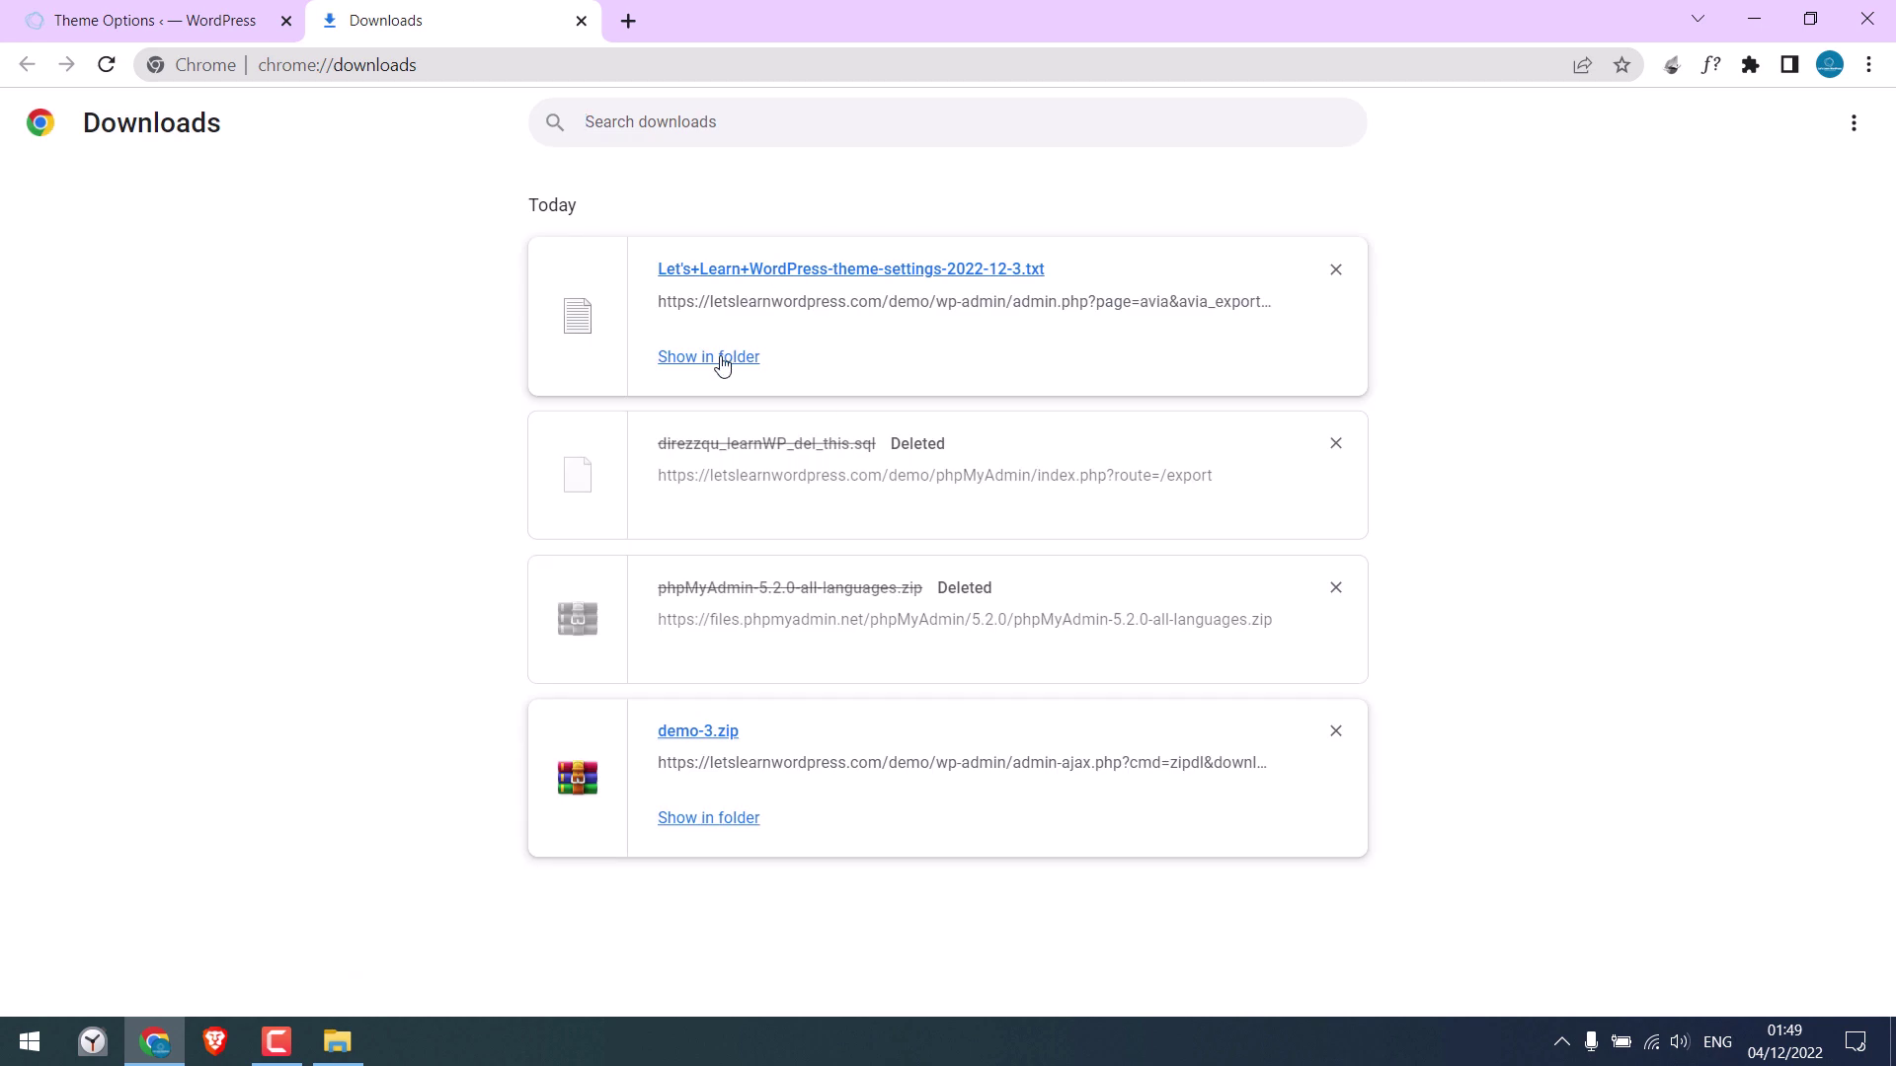
left_click(721, 359)
right_click(792, 515)
key("Escape")
key("alt+Tab")
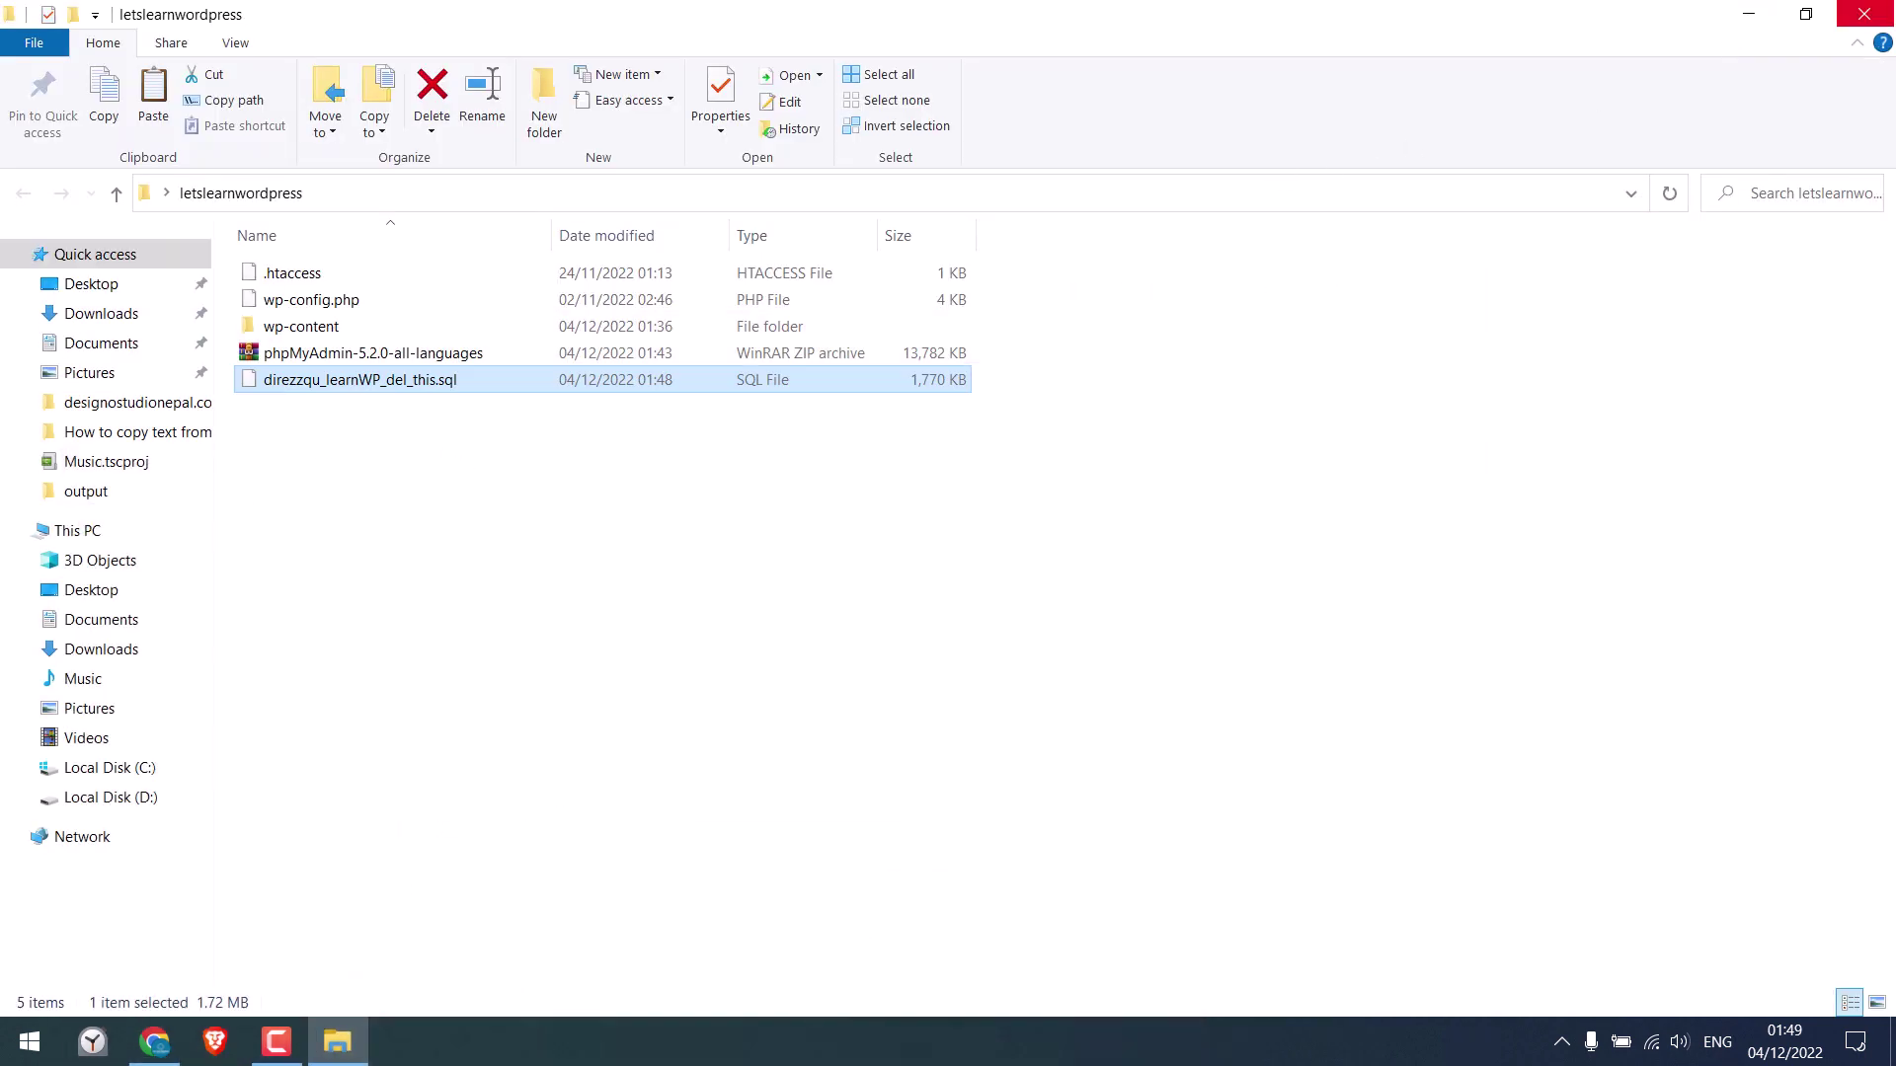
right_click(605, 583)
left_click(641, 761)
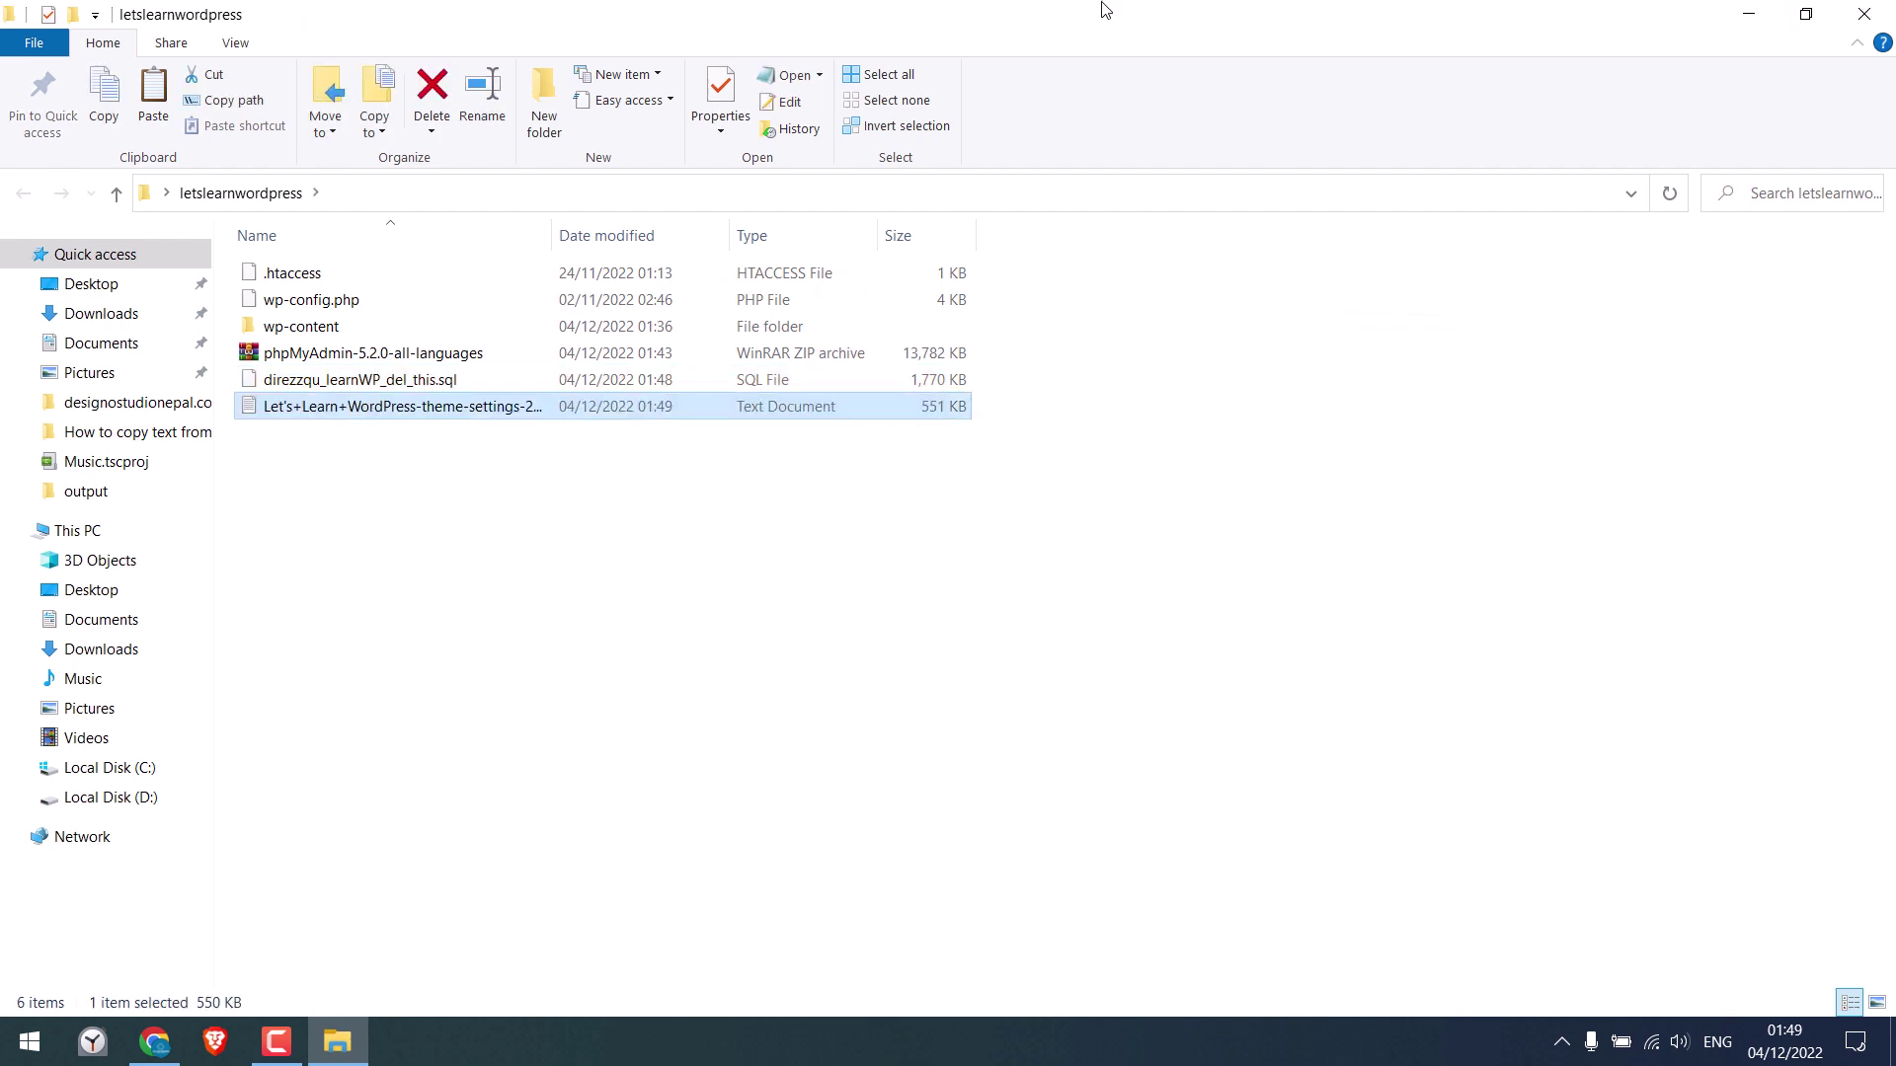
double_click(1094, 35)
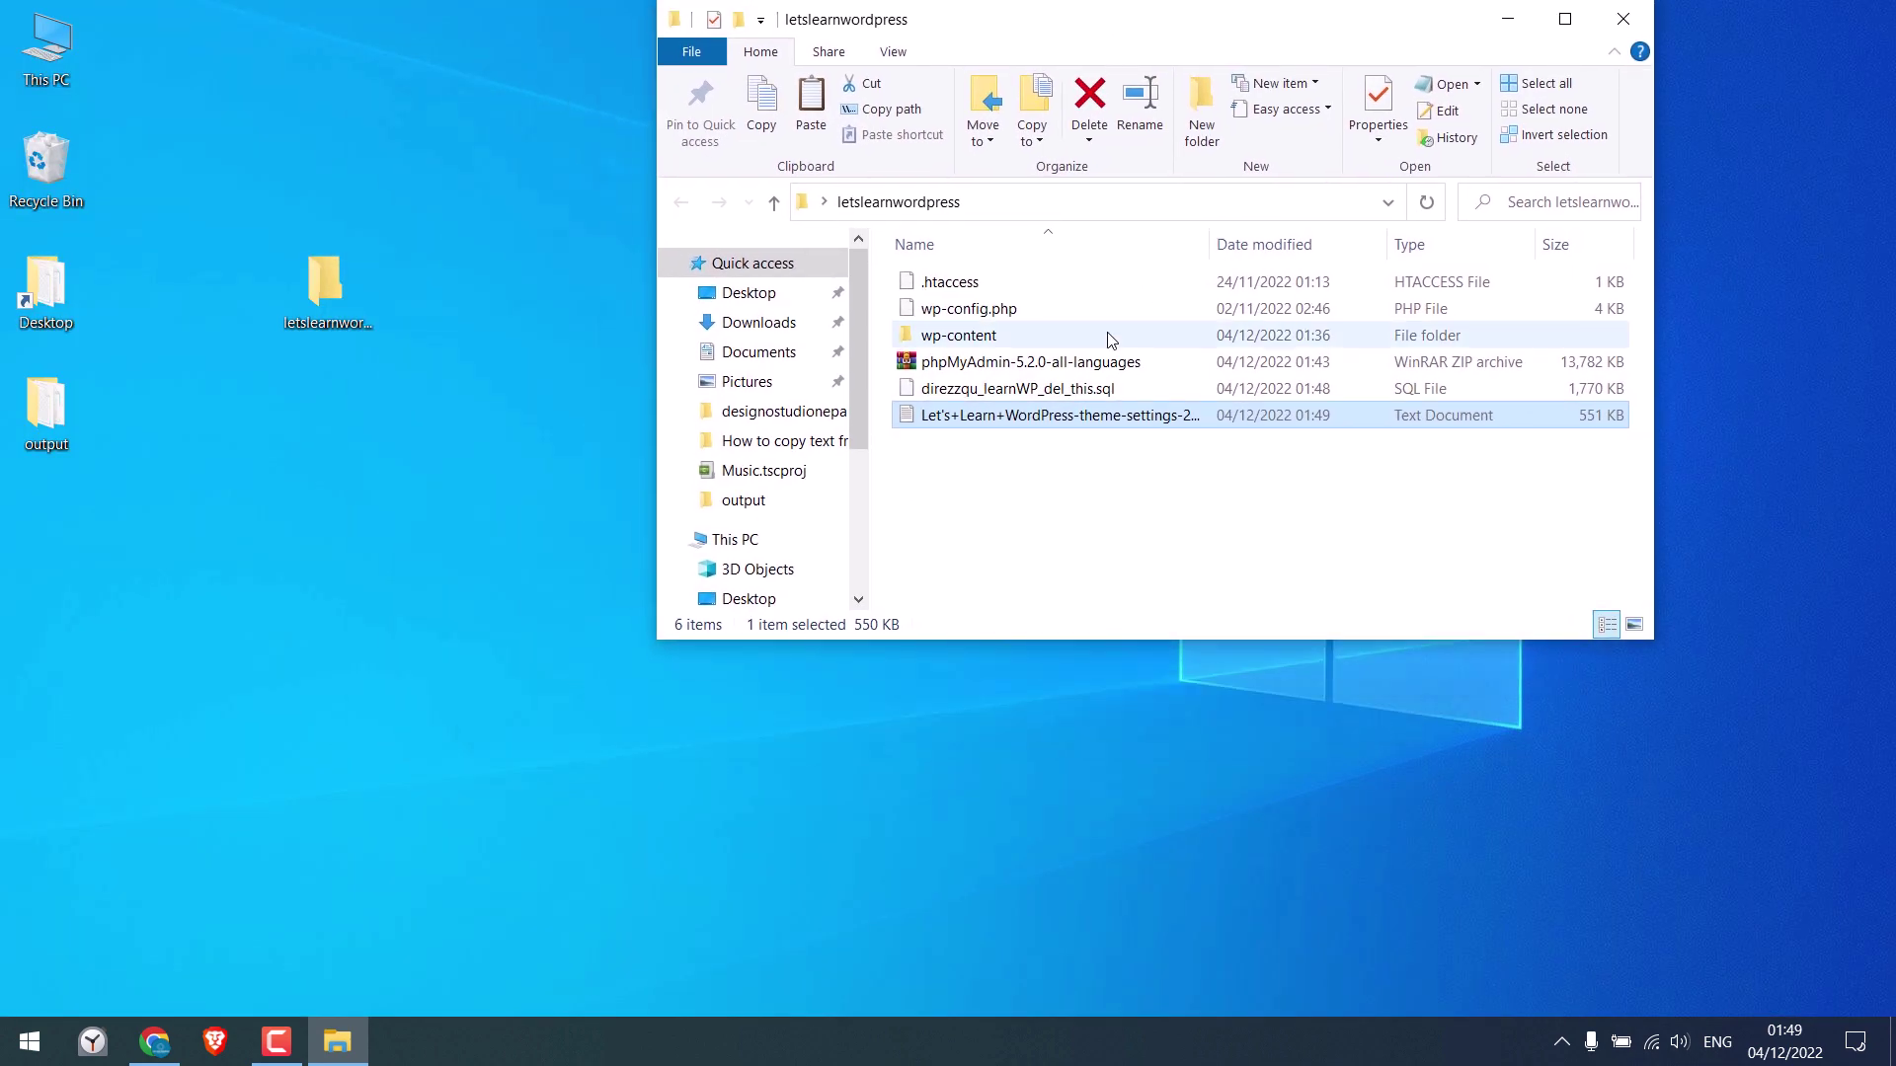
Close the Downloads and Theme Options tabs so the site folder is visible on the desktop
left_click(953, 390)
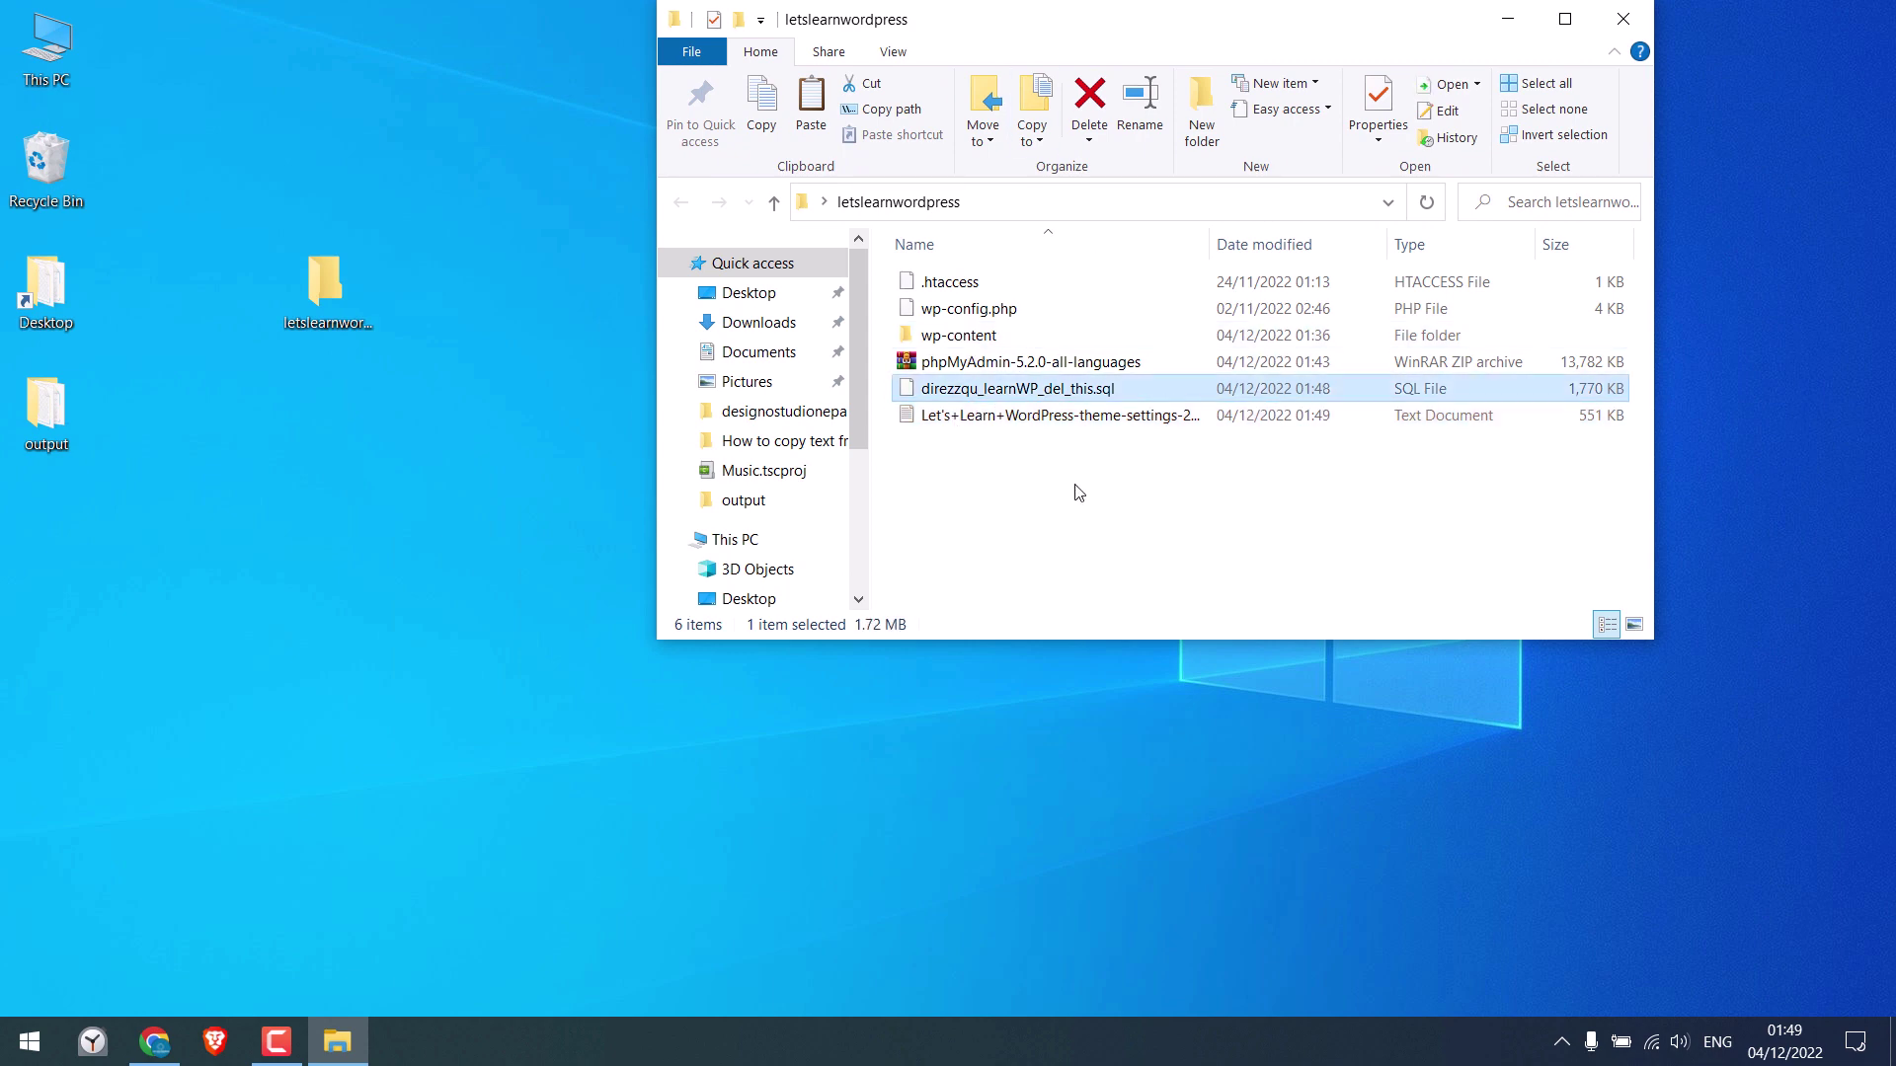
left_click(155, 1036)
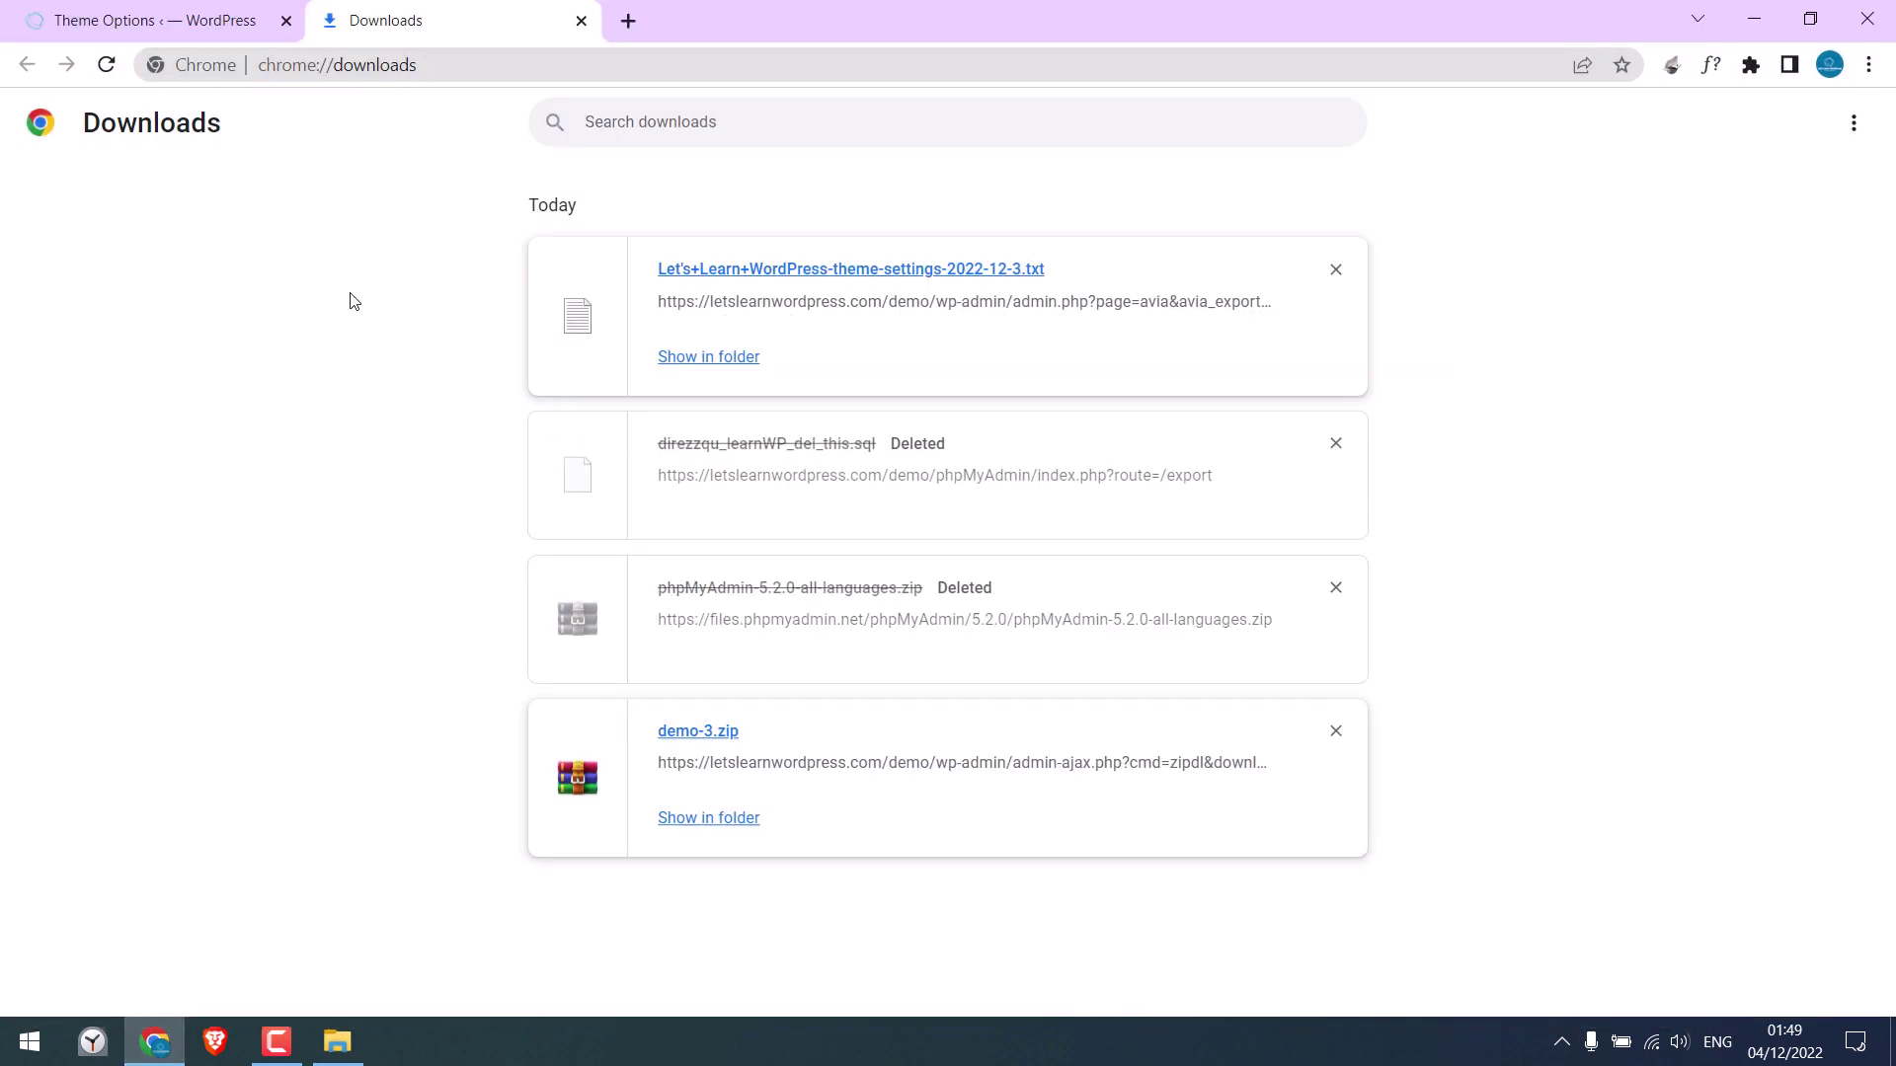
left_click(582, 20)
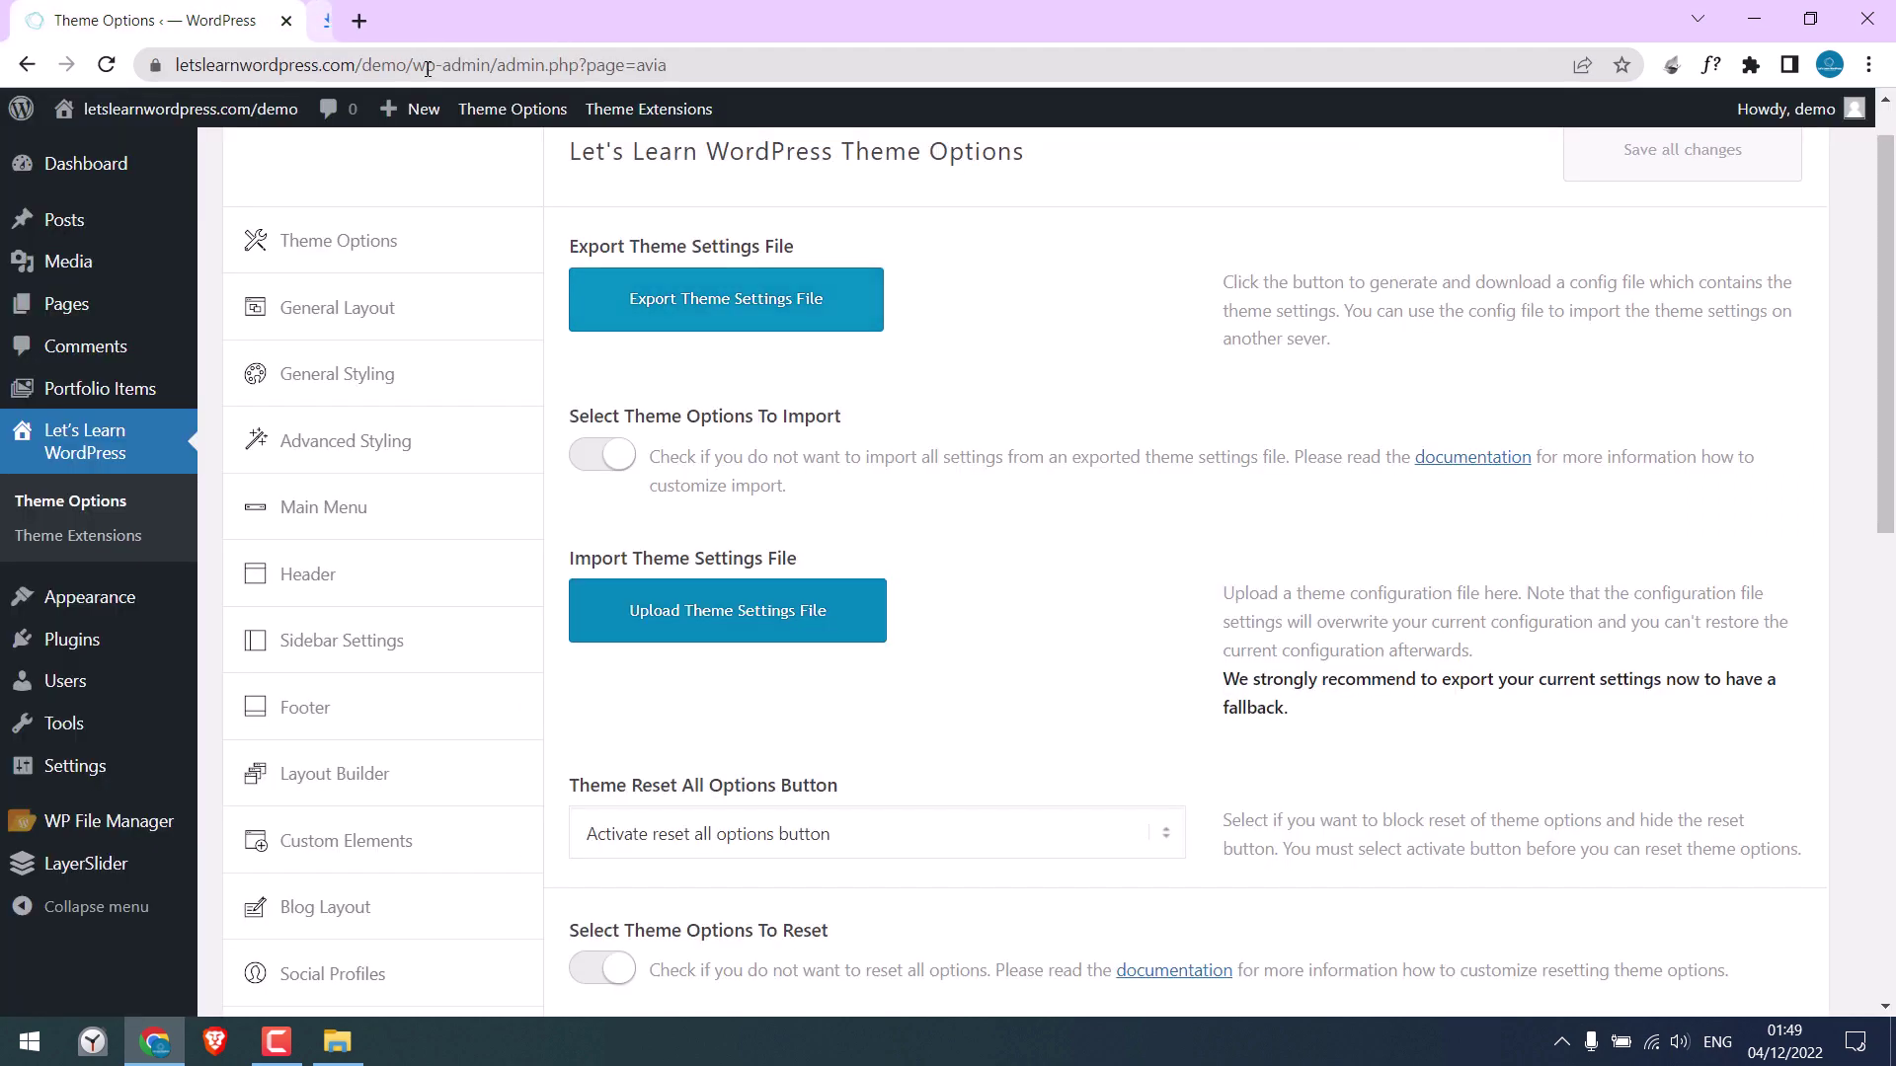
left_click(286, 21)
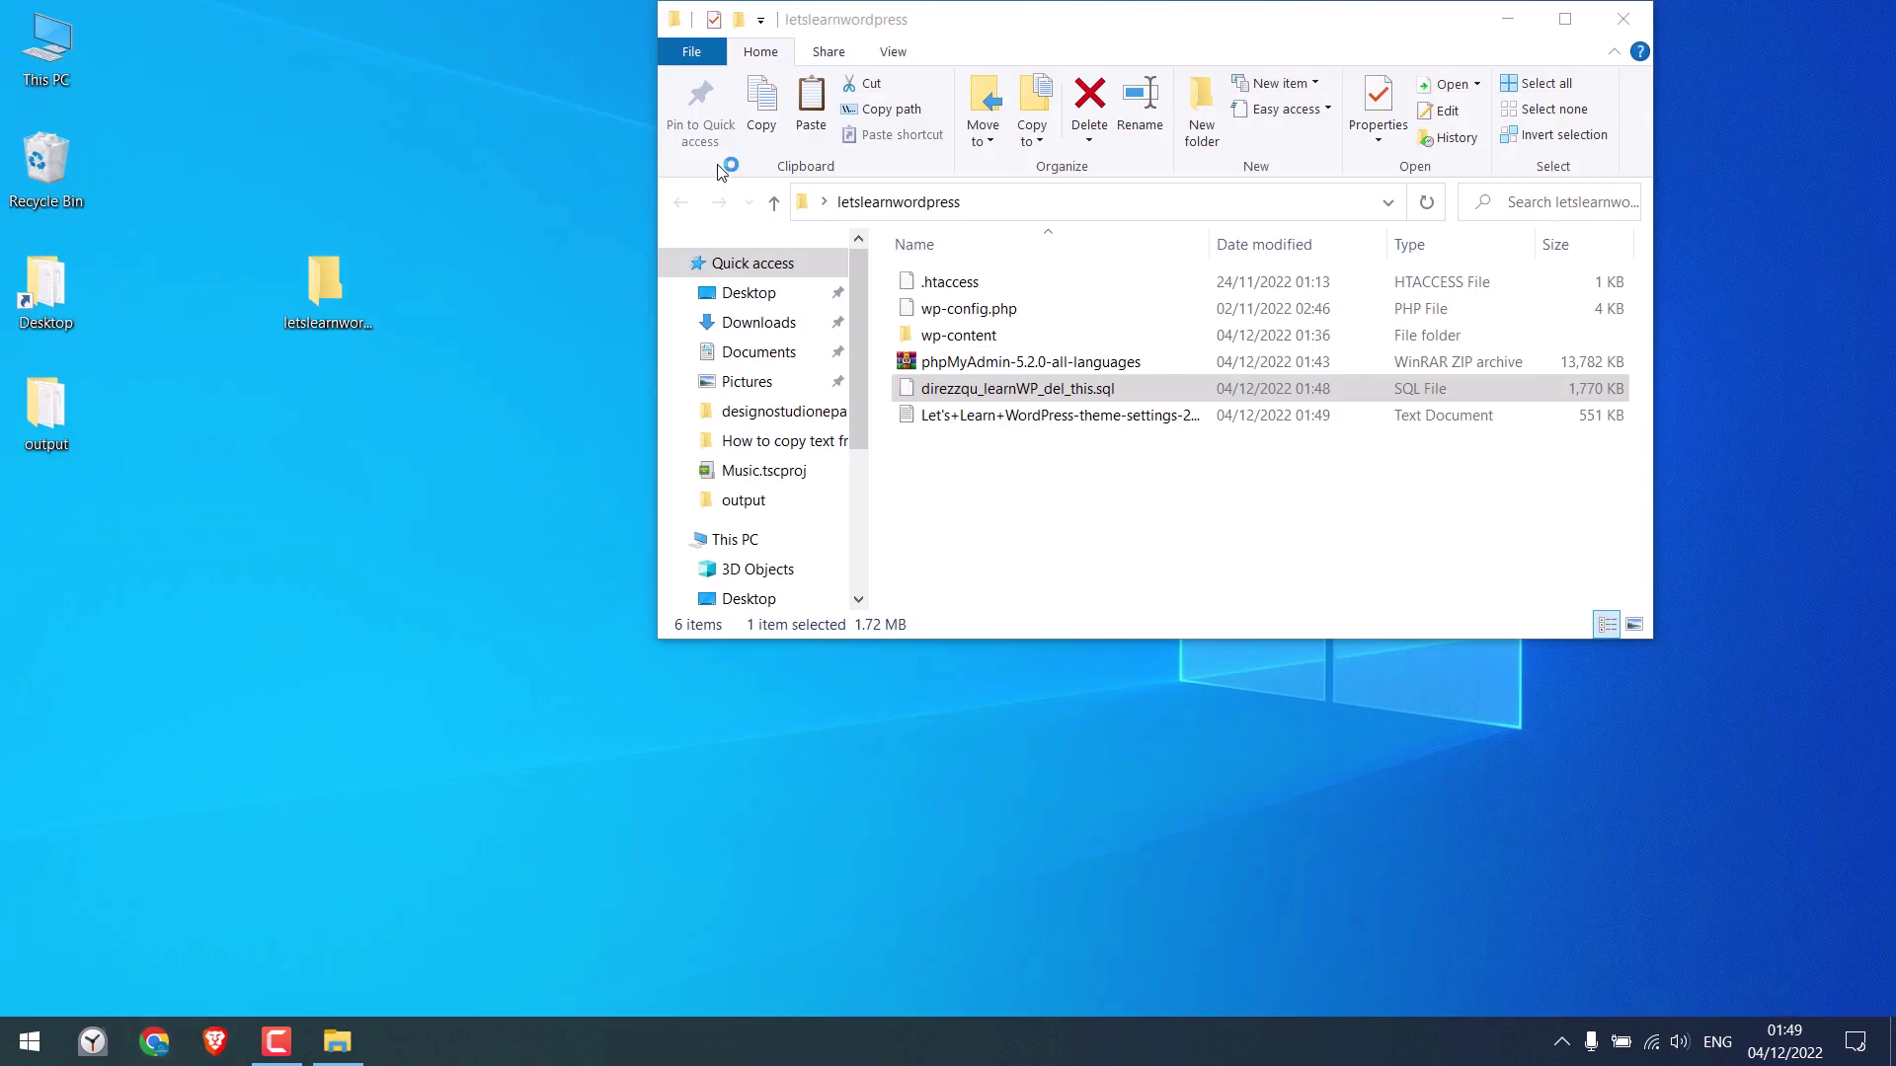
Load the new domain and go to its wp-admin login page
type("saujanpradhan.com.np")
key("Return")
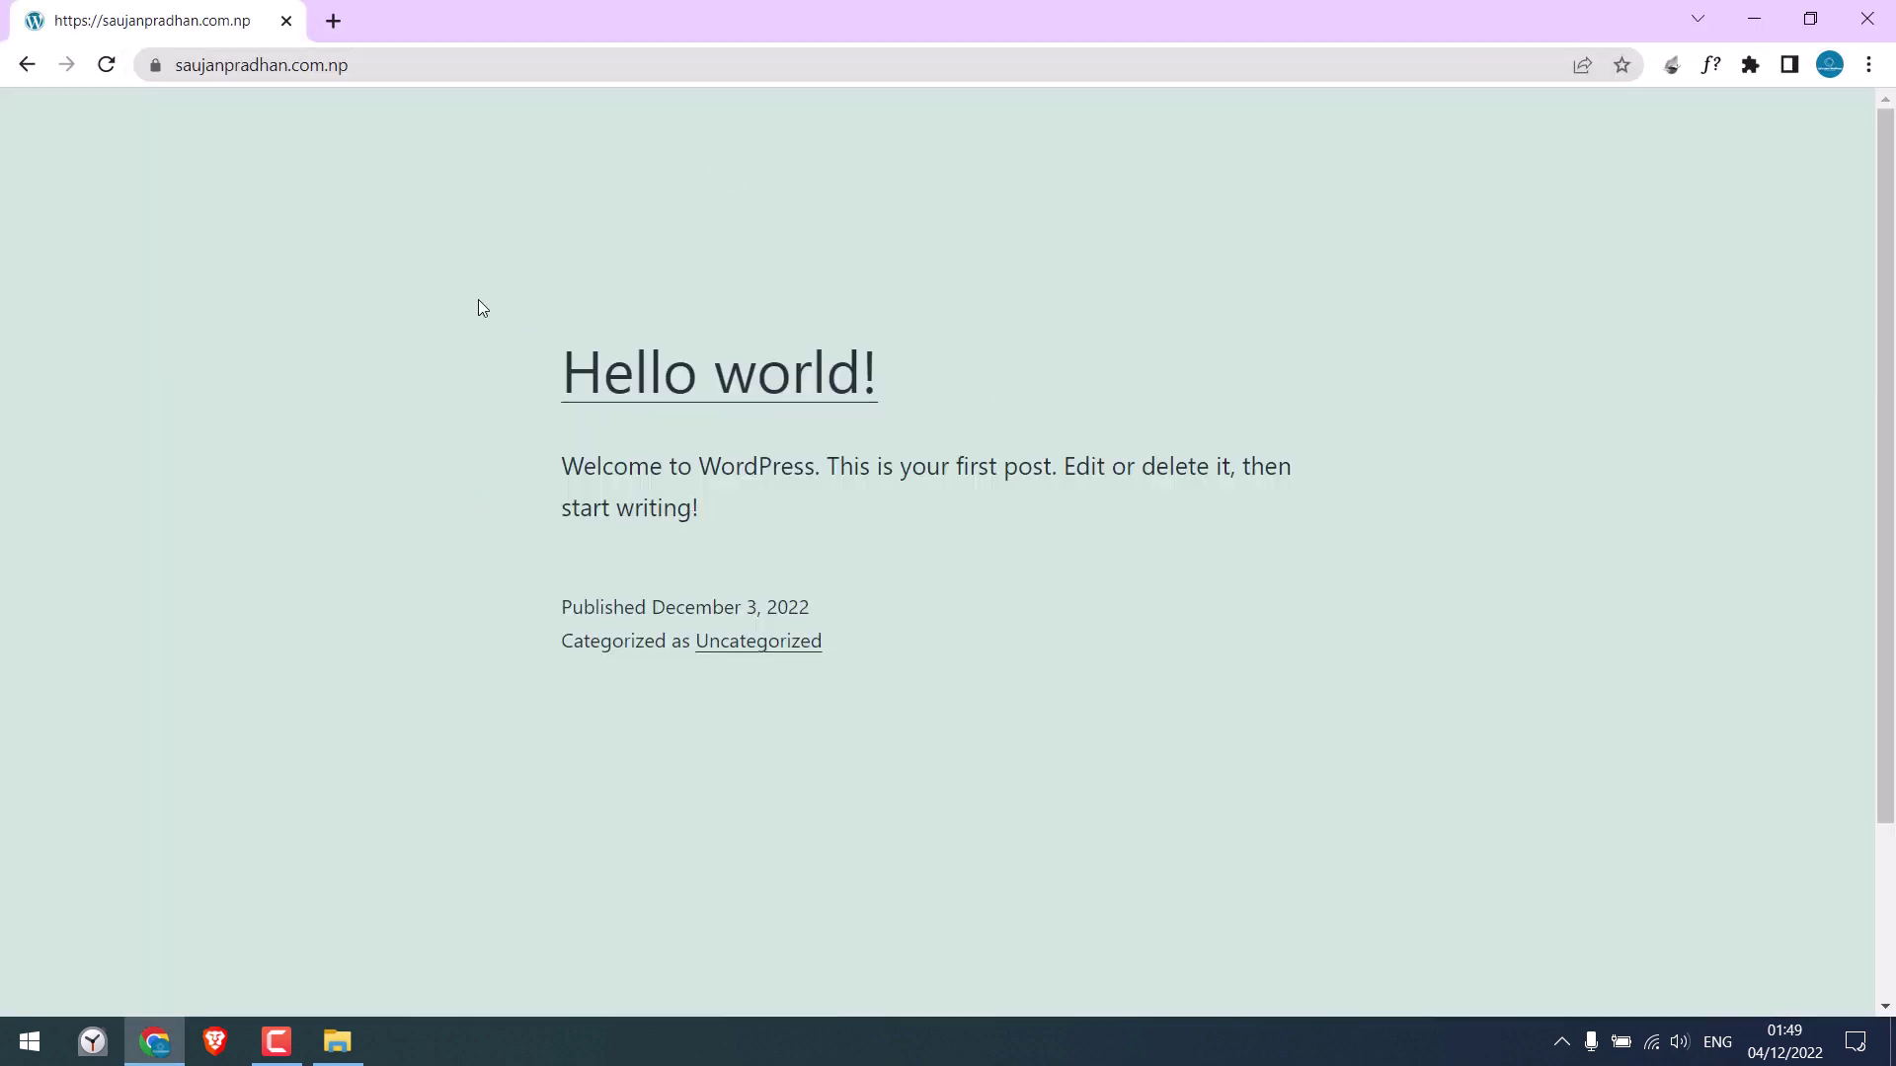
left_click(427, 66)
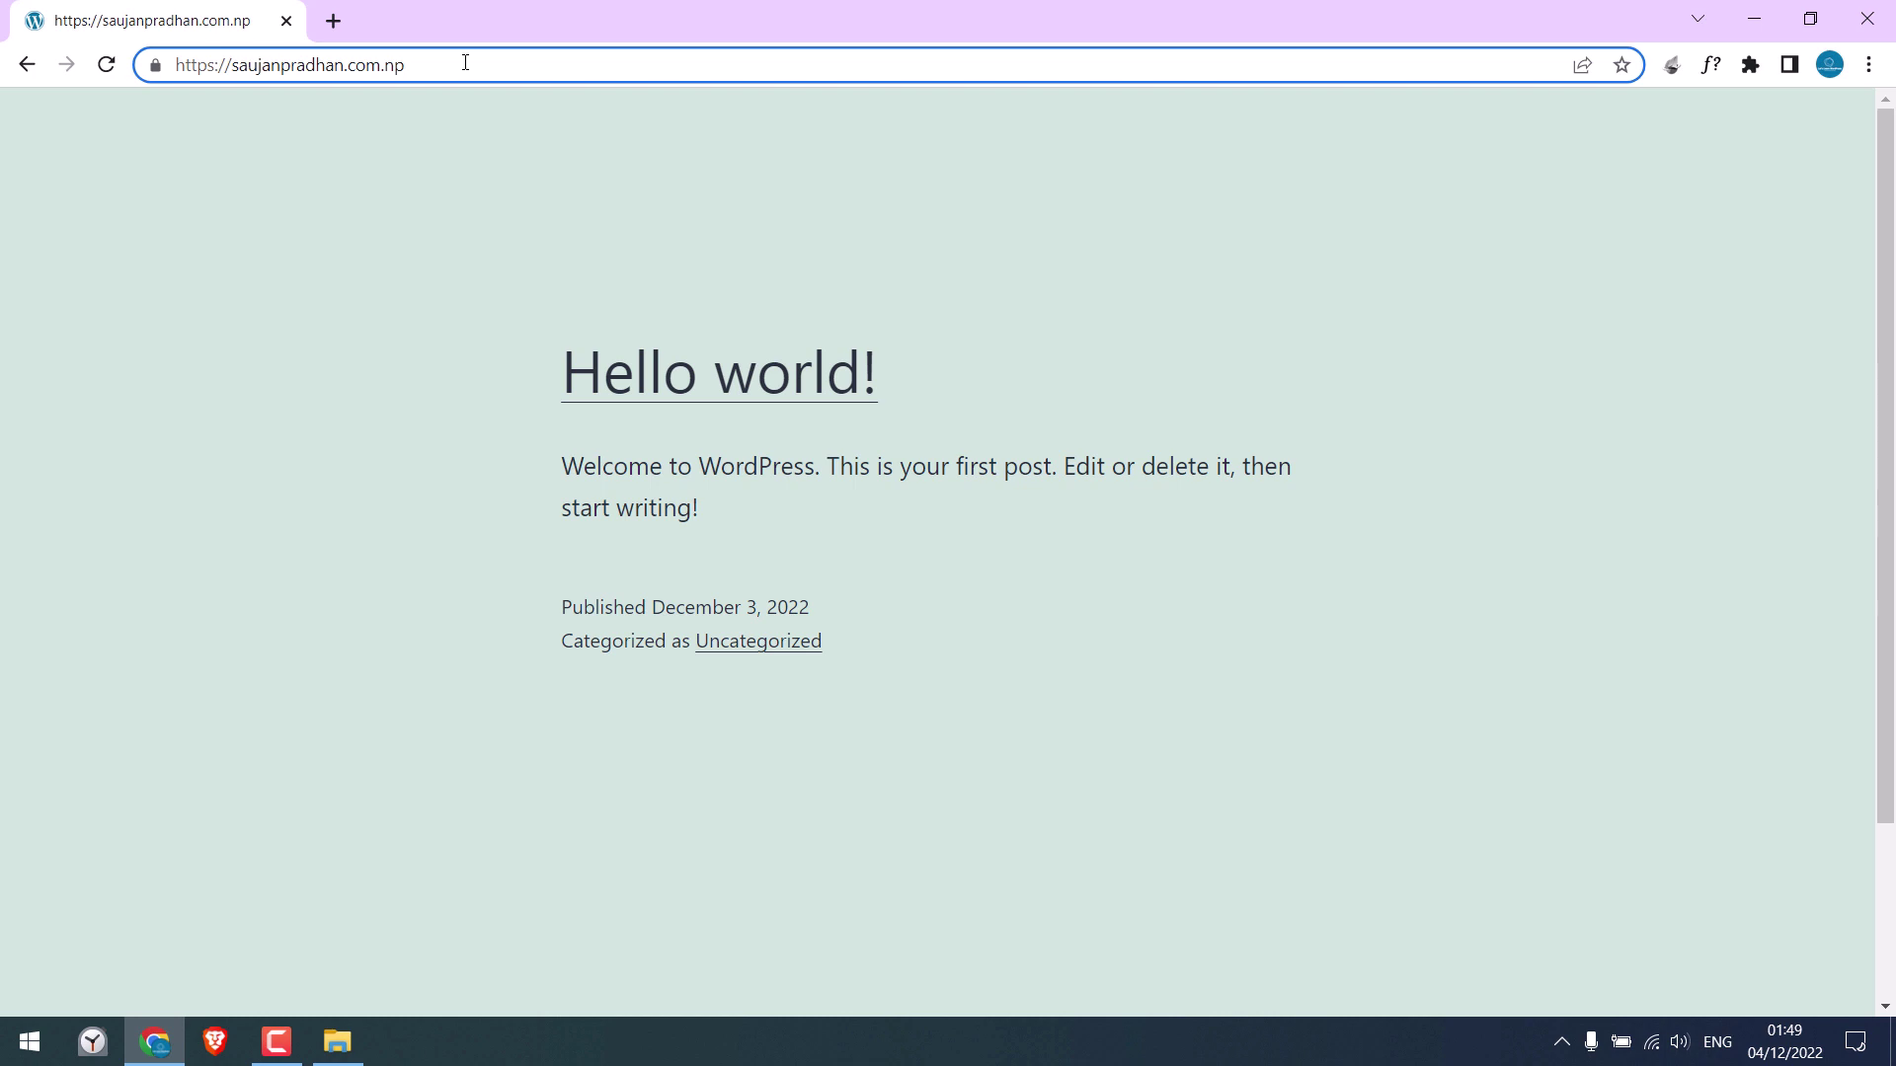
left_click(465, 62)
type("wp-admin")
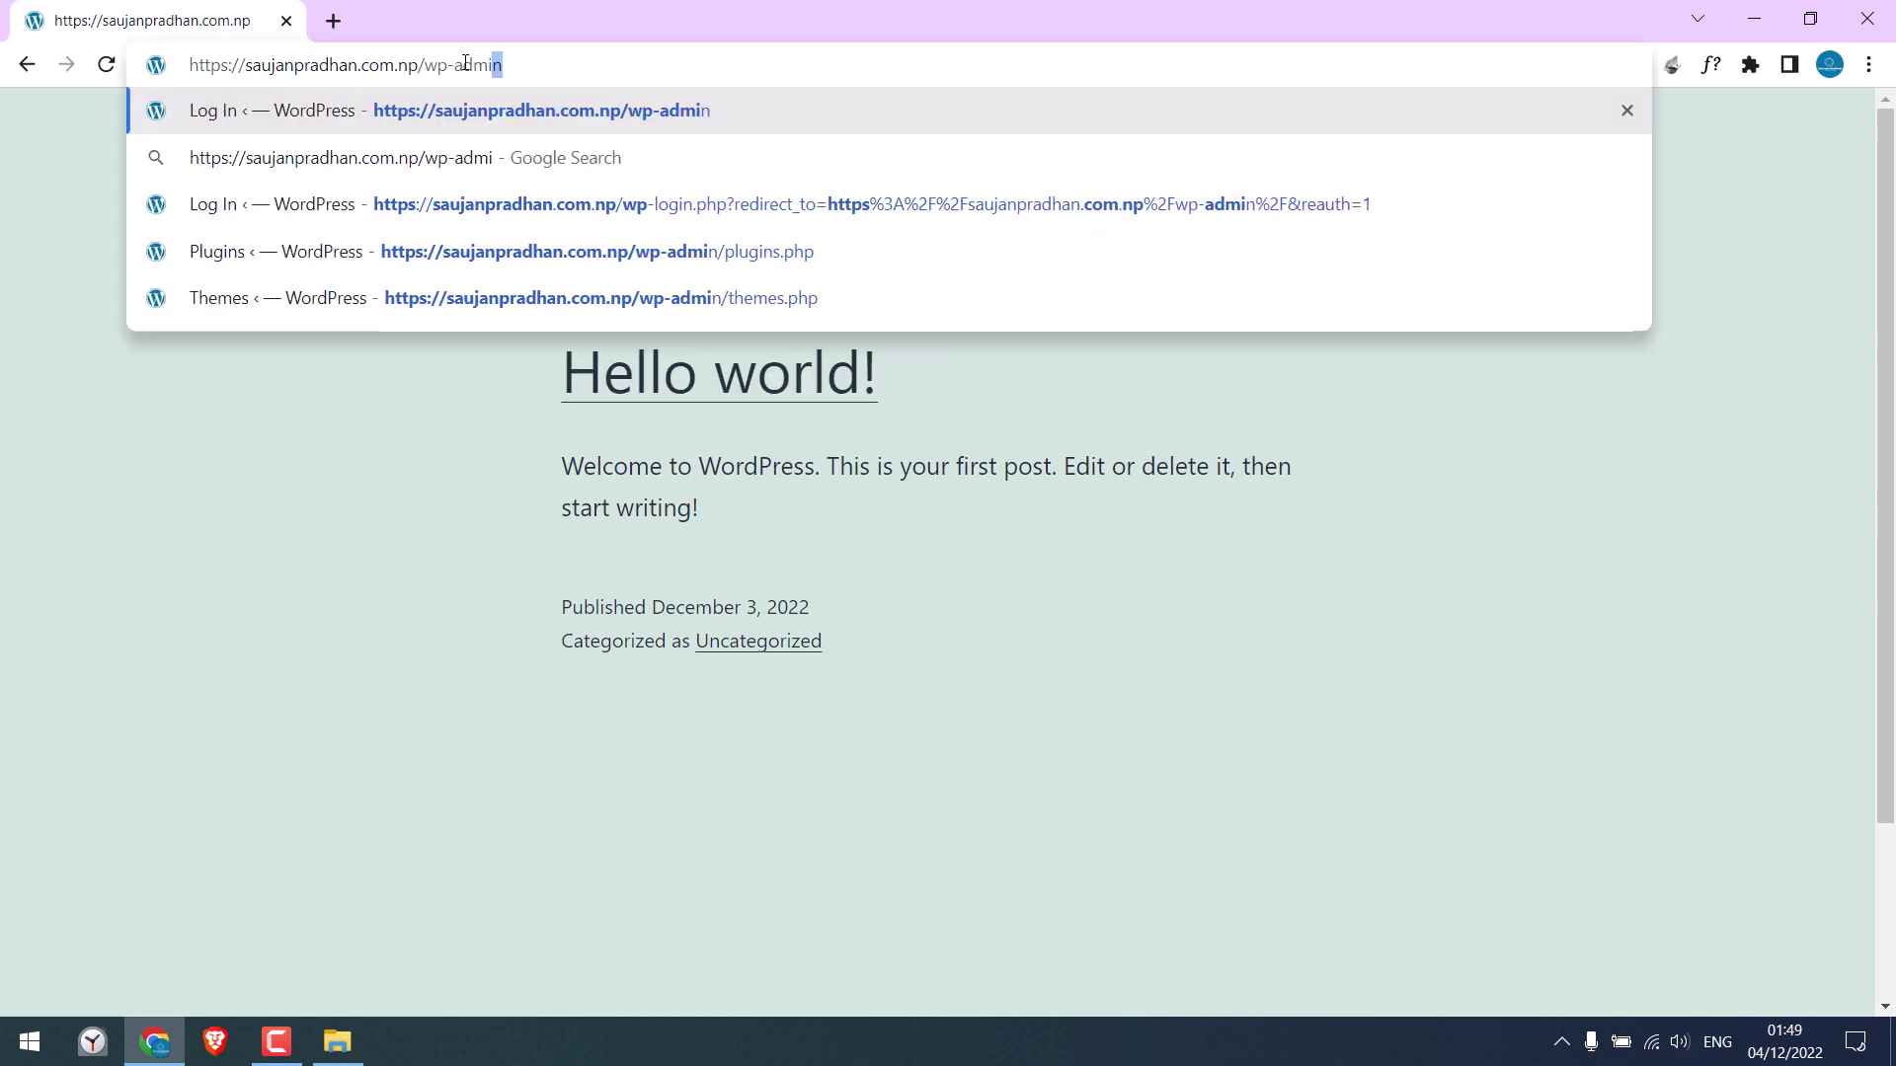
key("Return")
Log in with the admin username and pasted password, then dismiss the Welcome panel
type("test")
key("Tab")
key("ctrl+v")
key("Return")
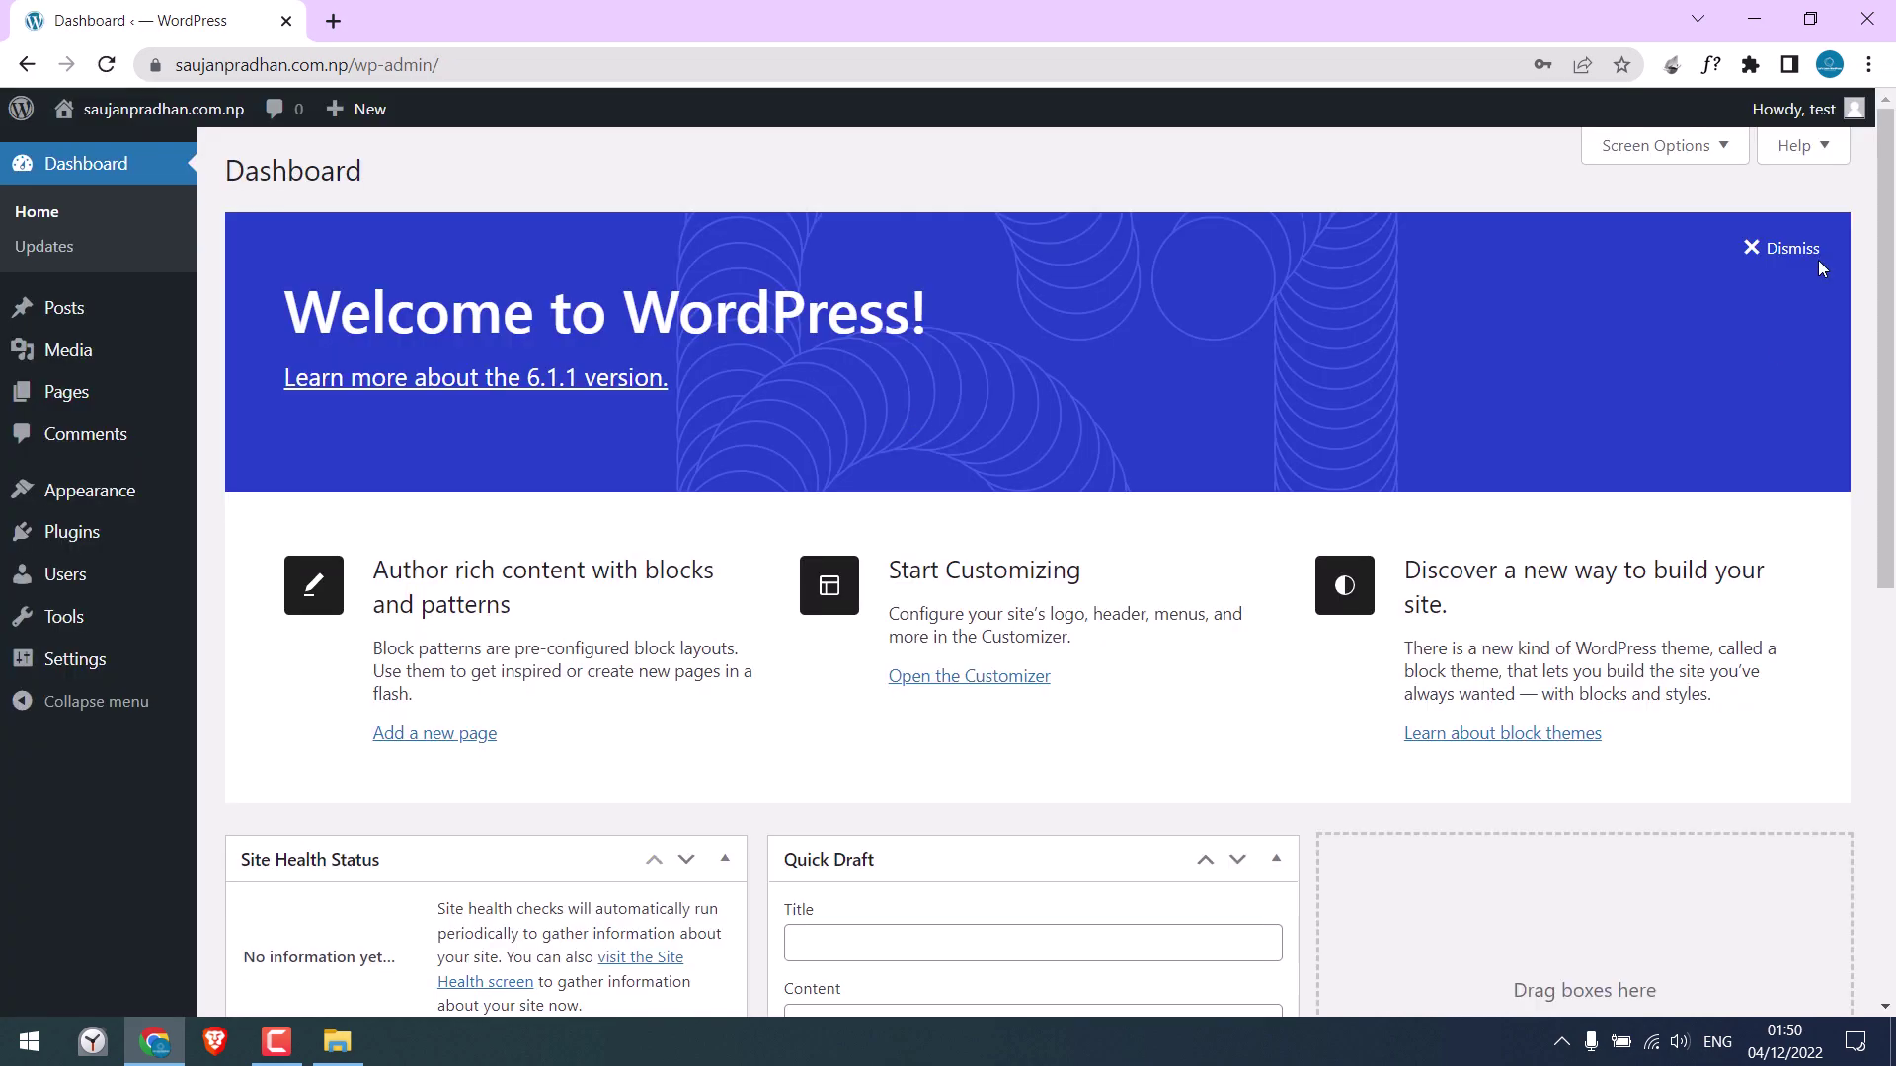
left_click(1752, 247)
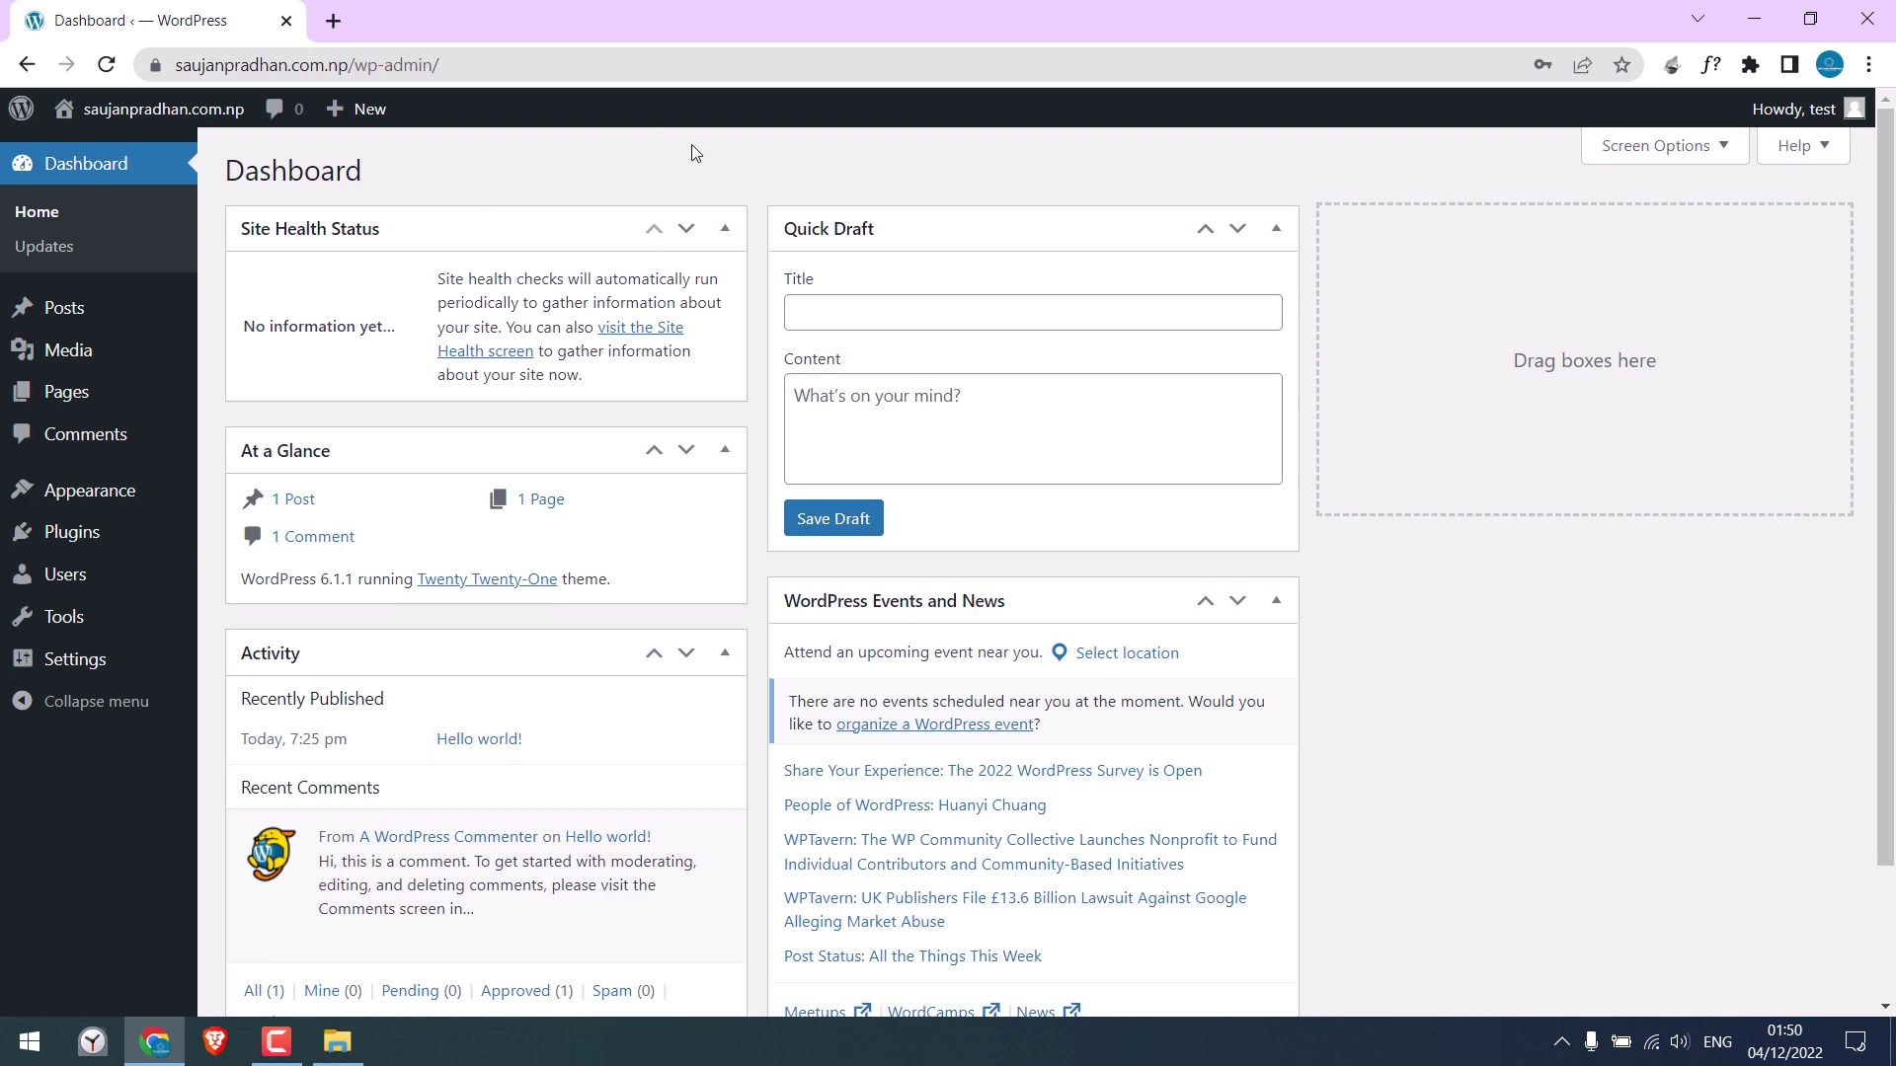
Search plugins for 'file manager', then install and activate WP File Manager 7.1.6
mouse_move(72, 532)
left_click(254, 571)
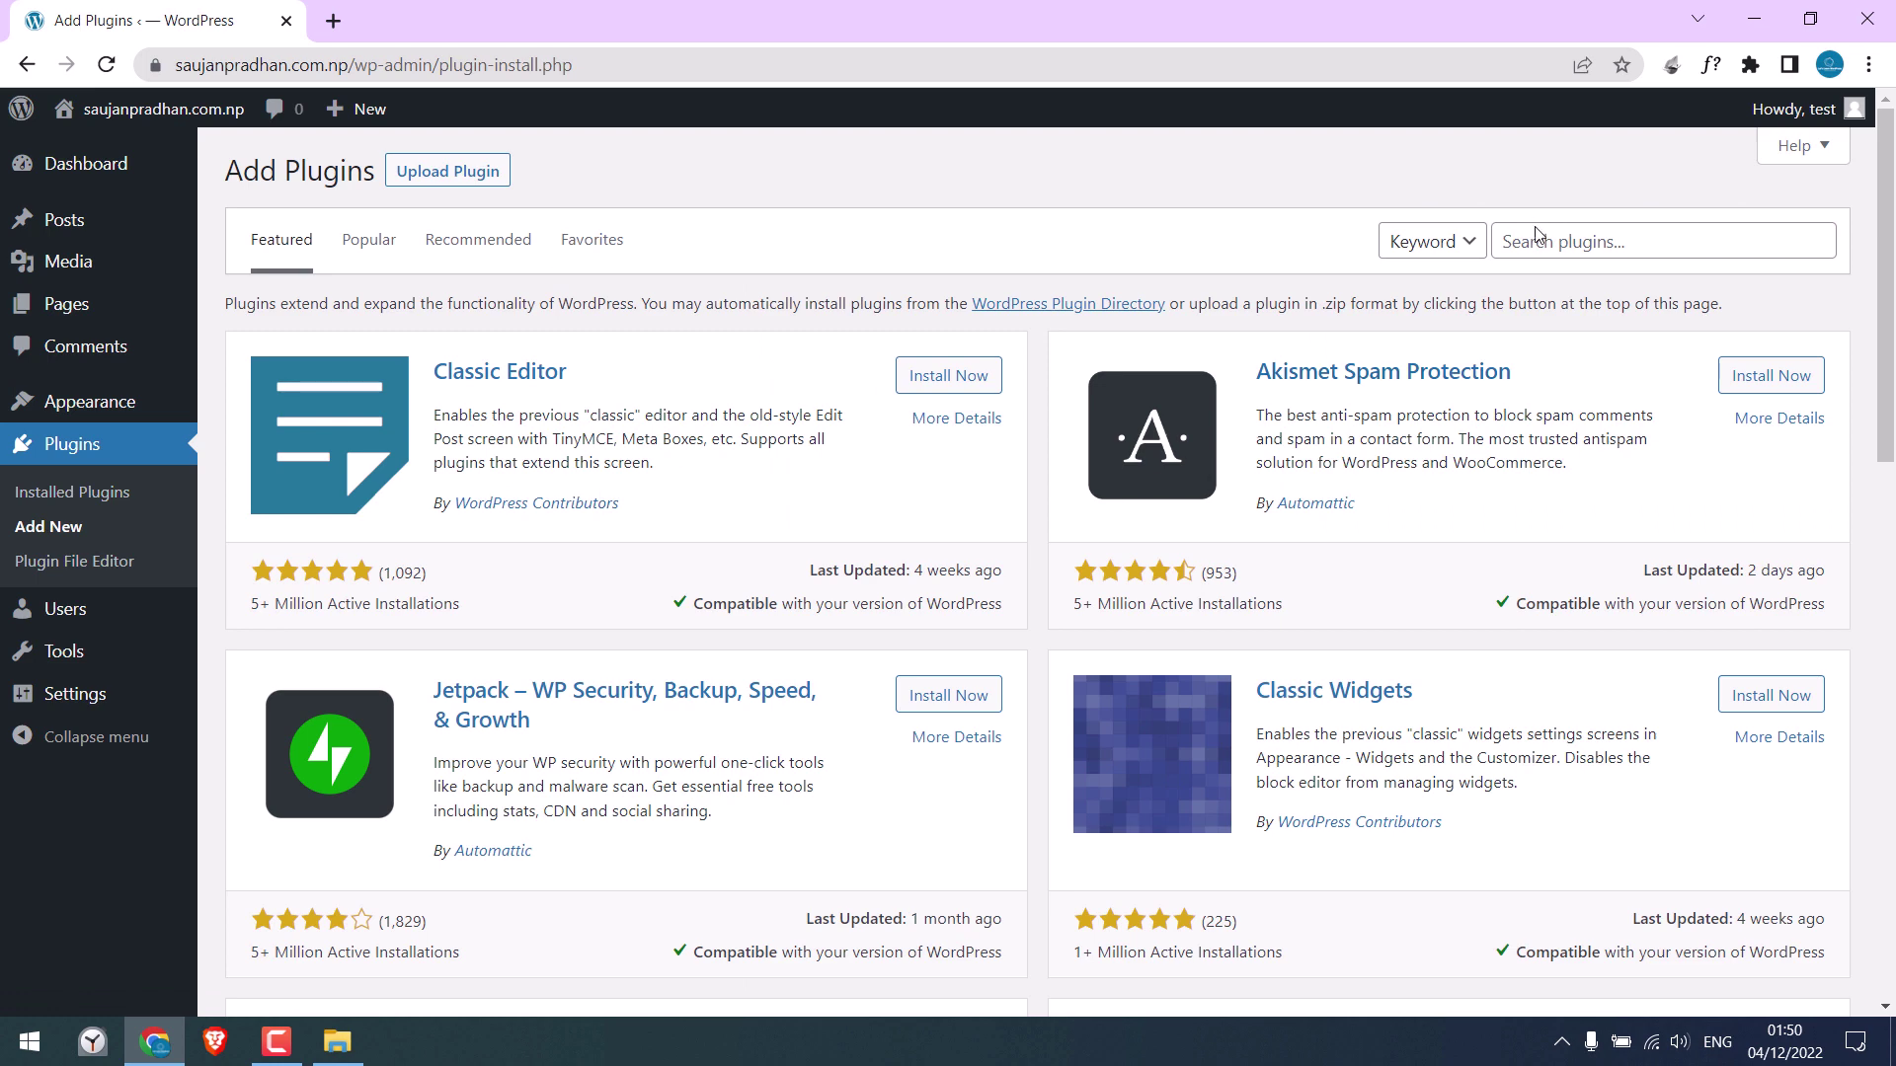
left_click(1536, 238)
type("file ma")
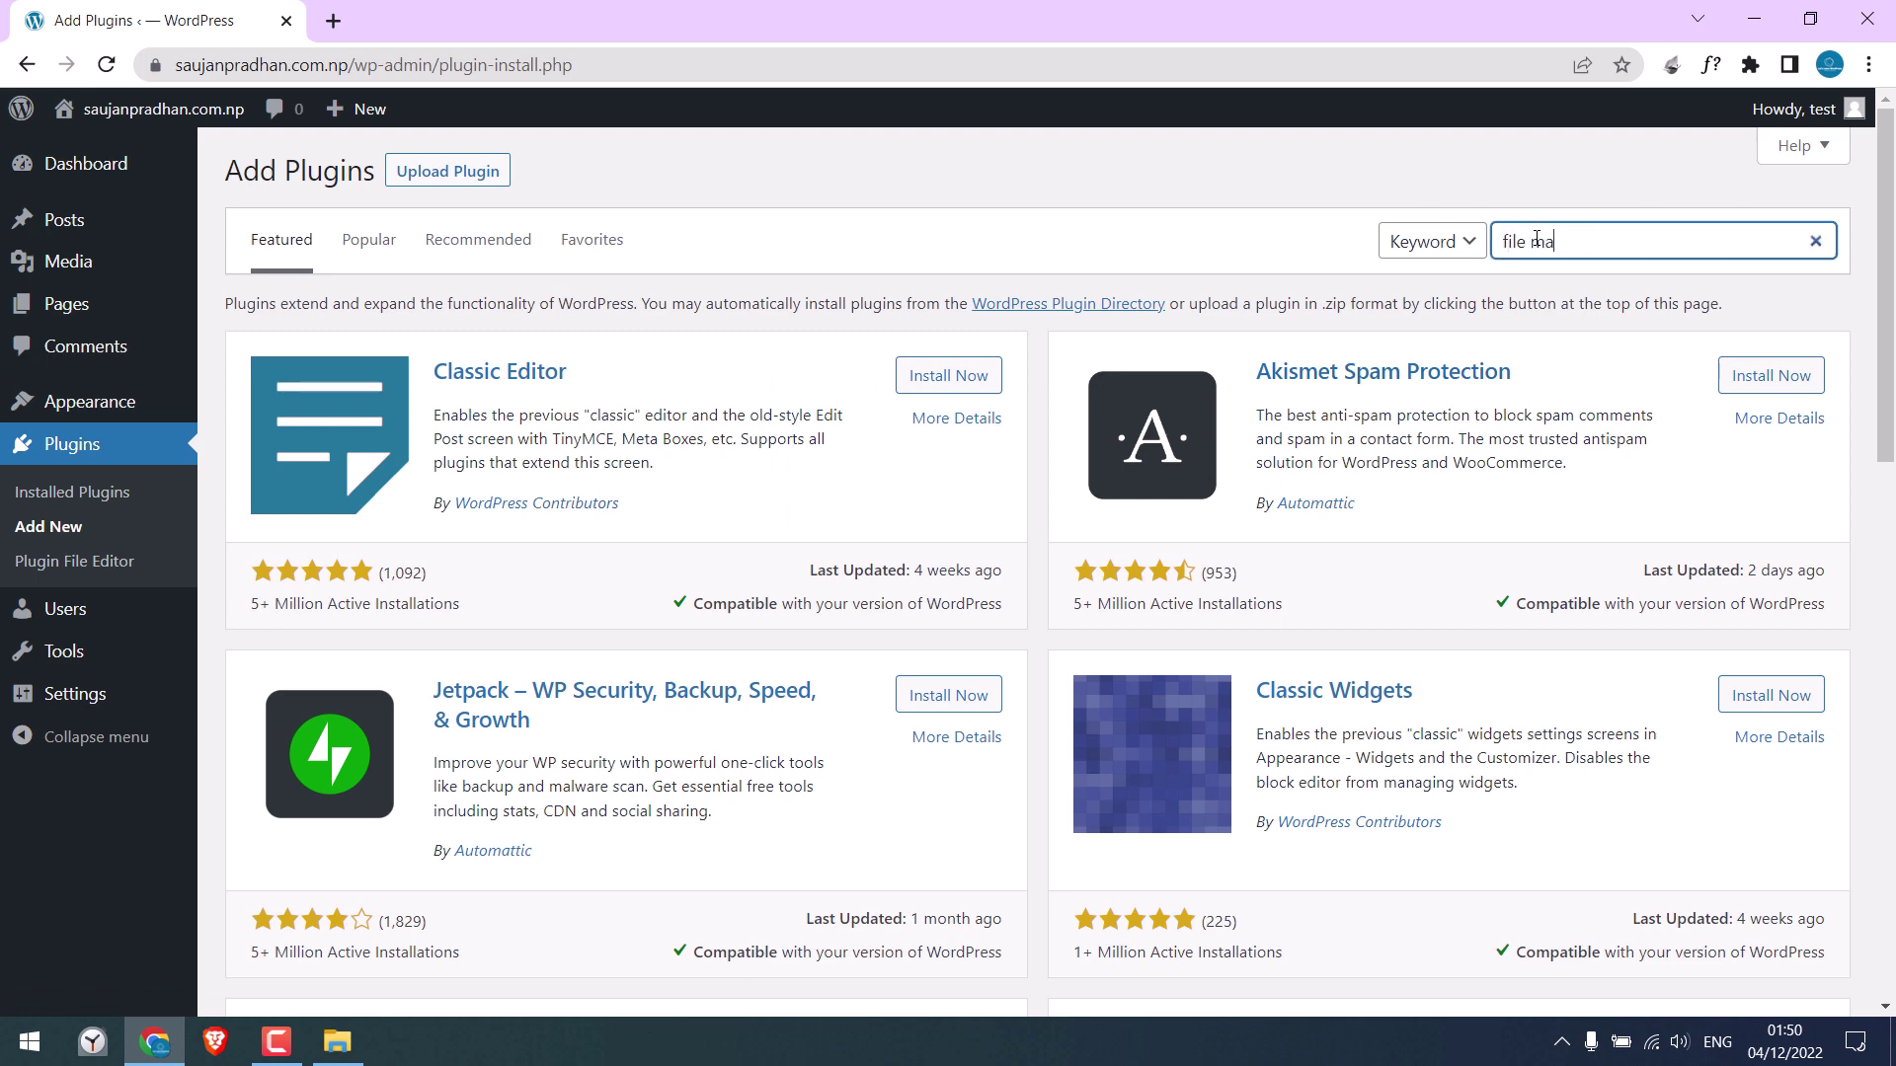
type("nager")
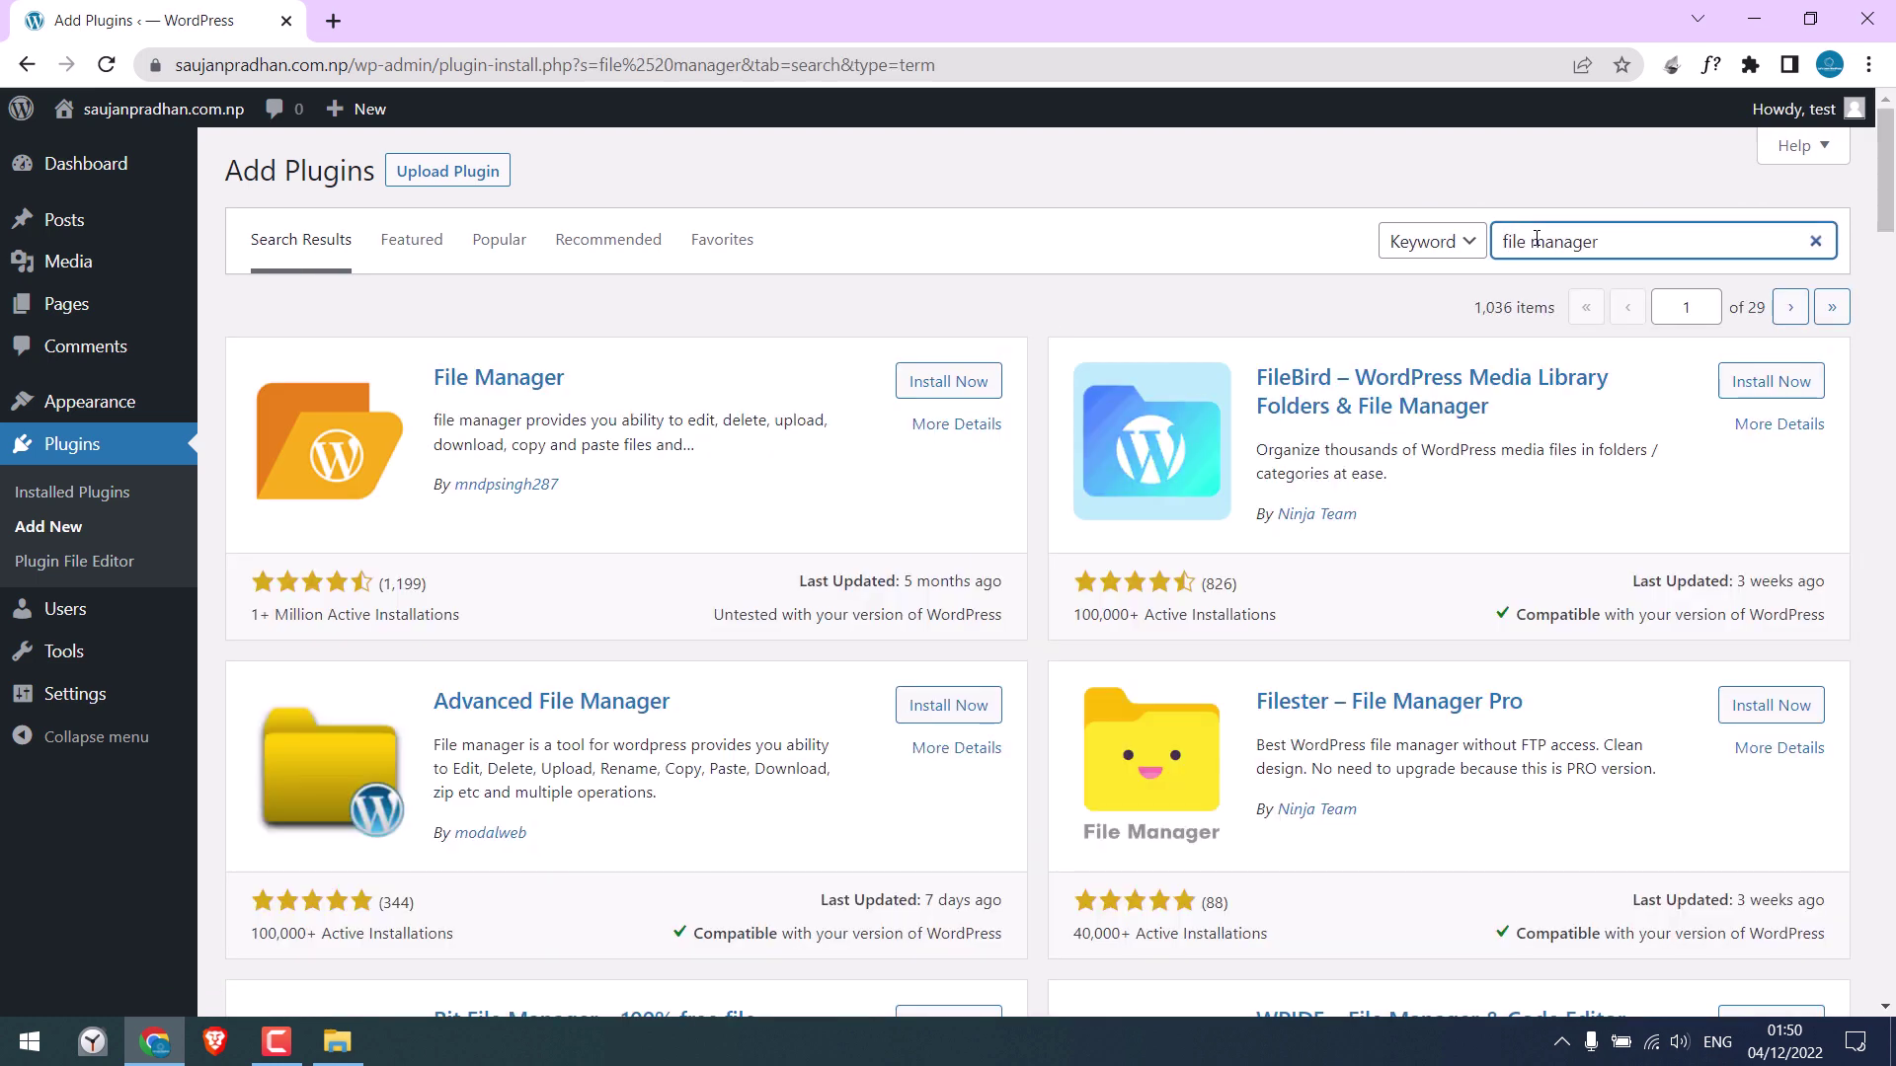
left_click(961, 383)
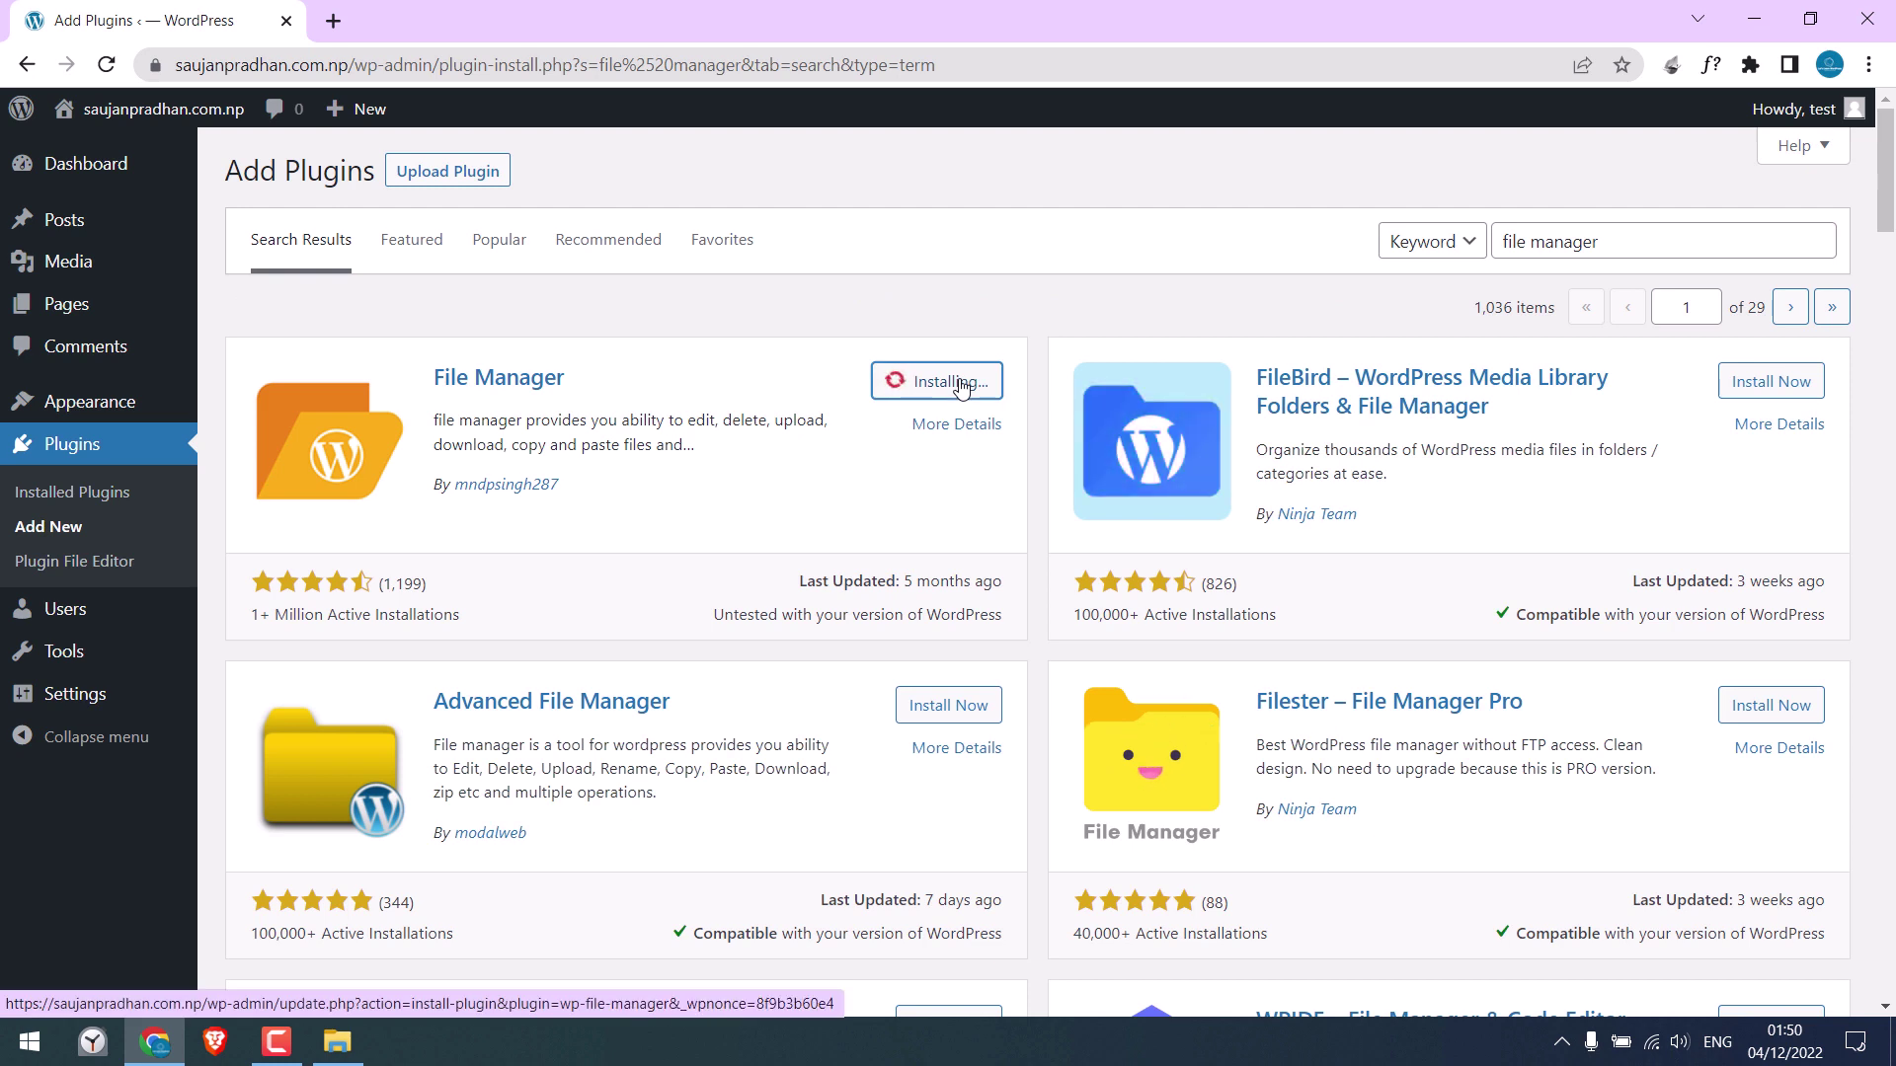
left_click(957, 384)
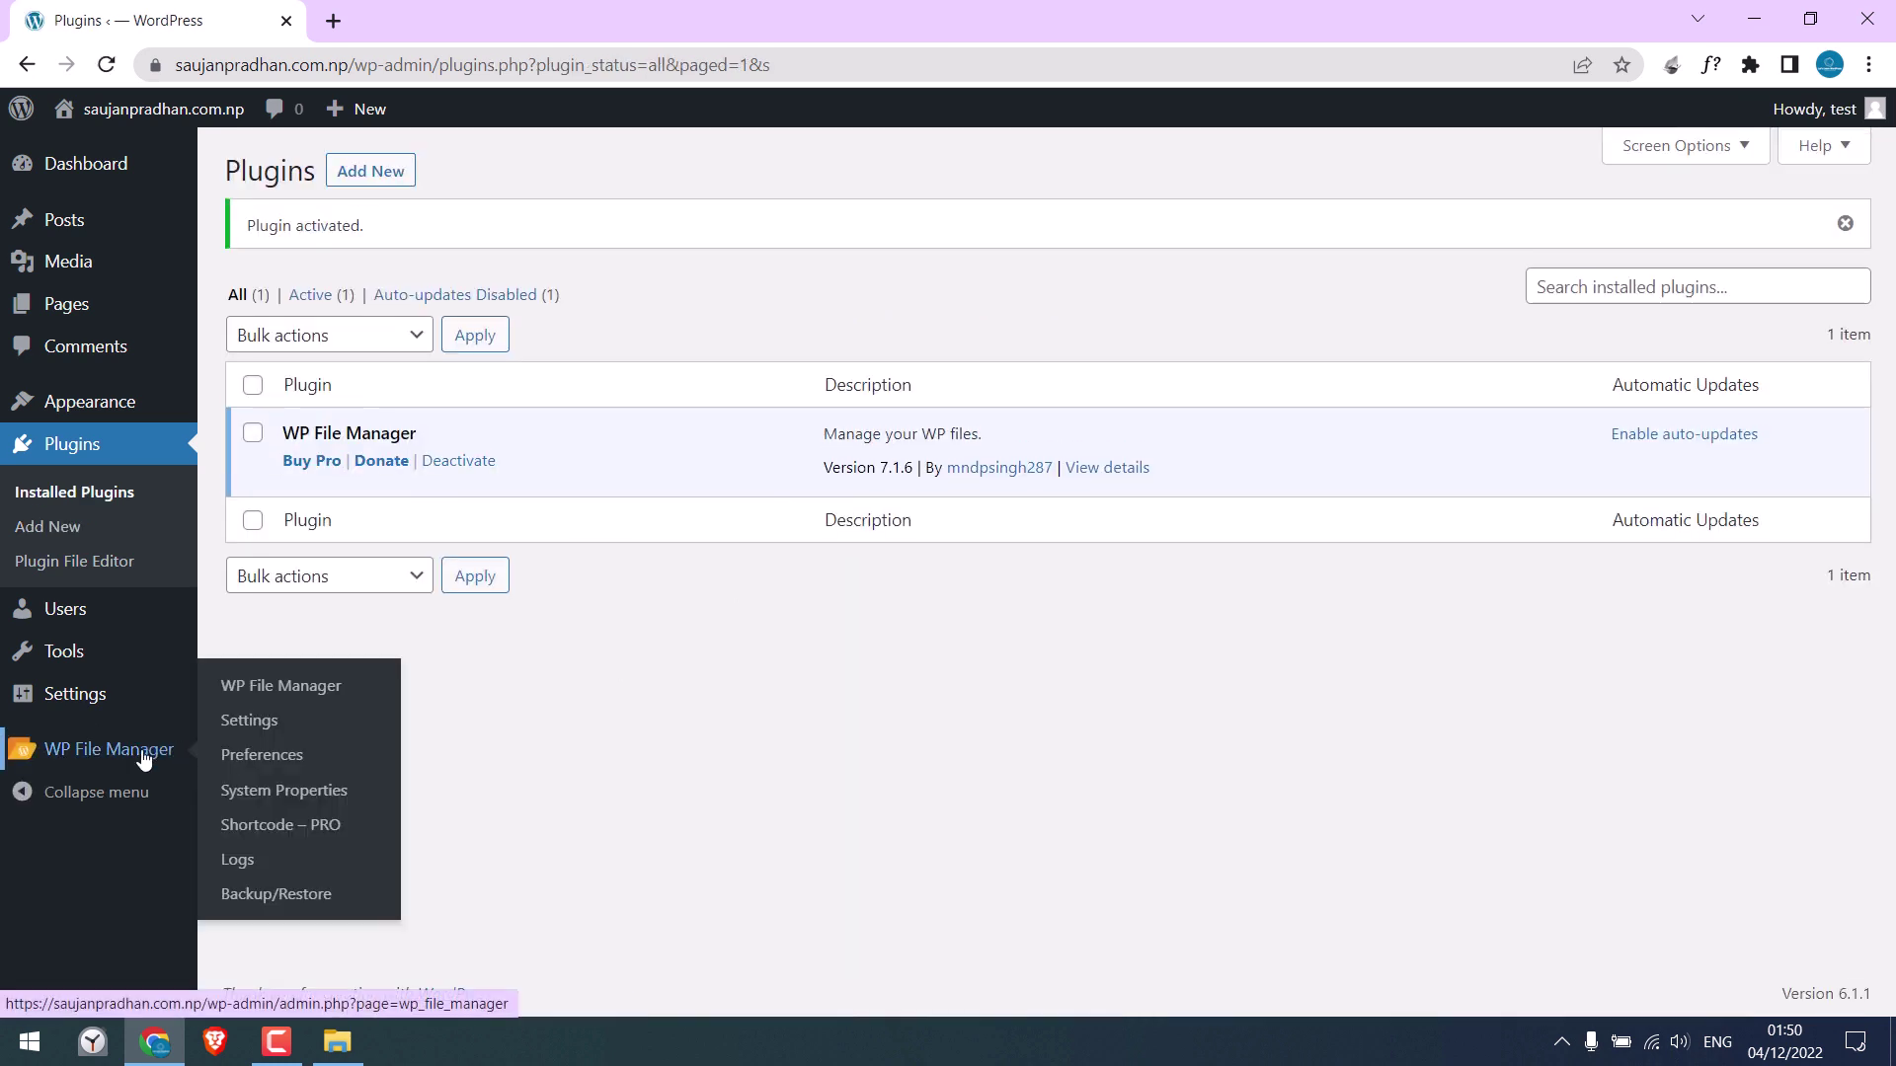
In WP File Manager, inspect .htaccess and wp-config.php, browse wp-content, then return to the root folder
left_click(144, 755)
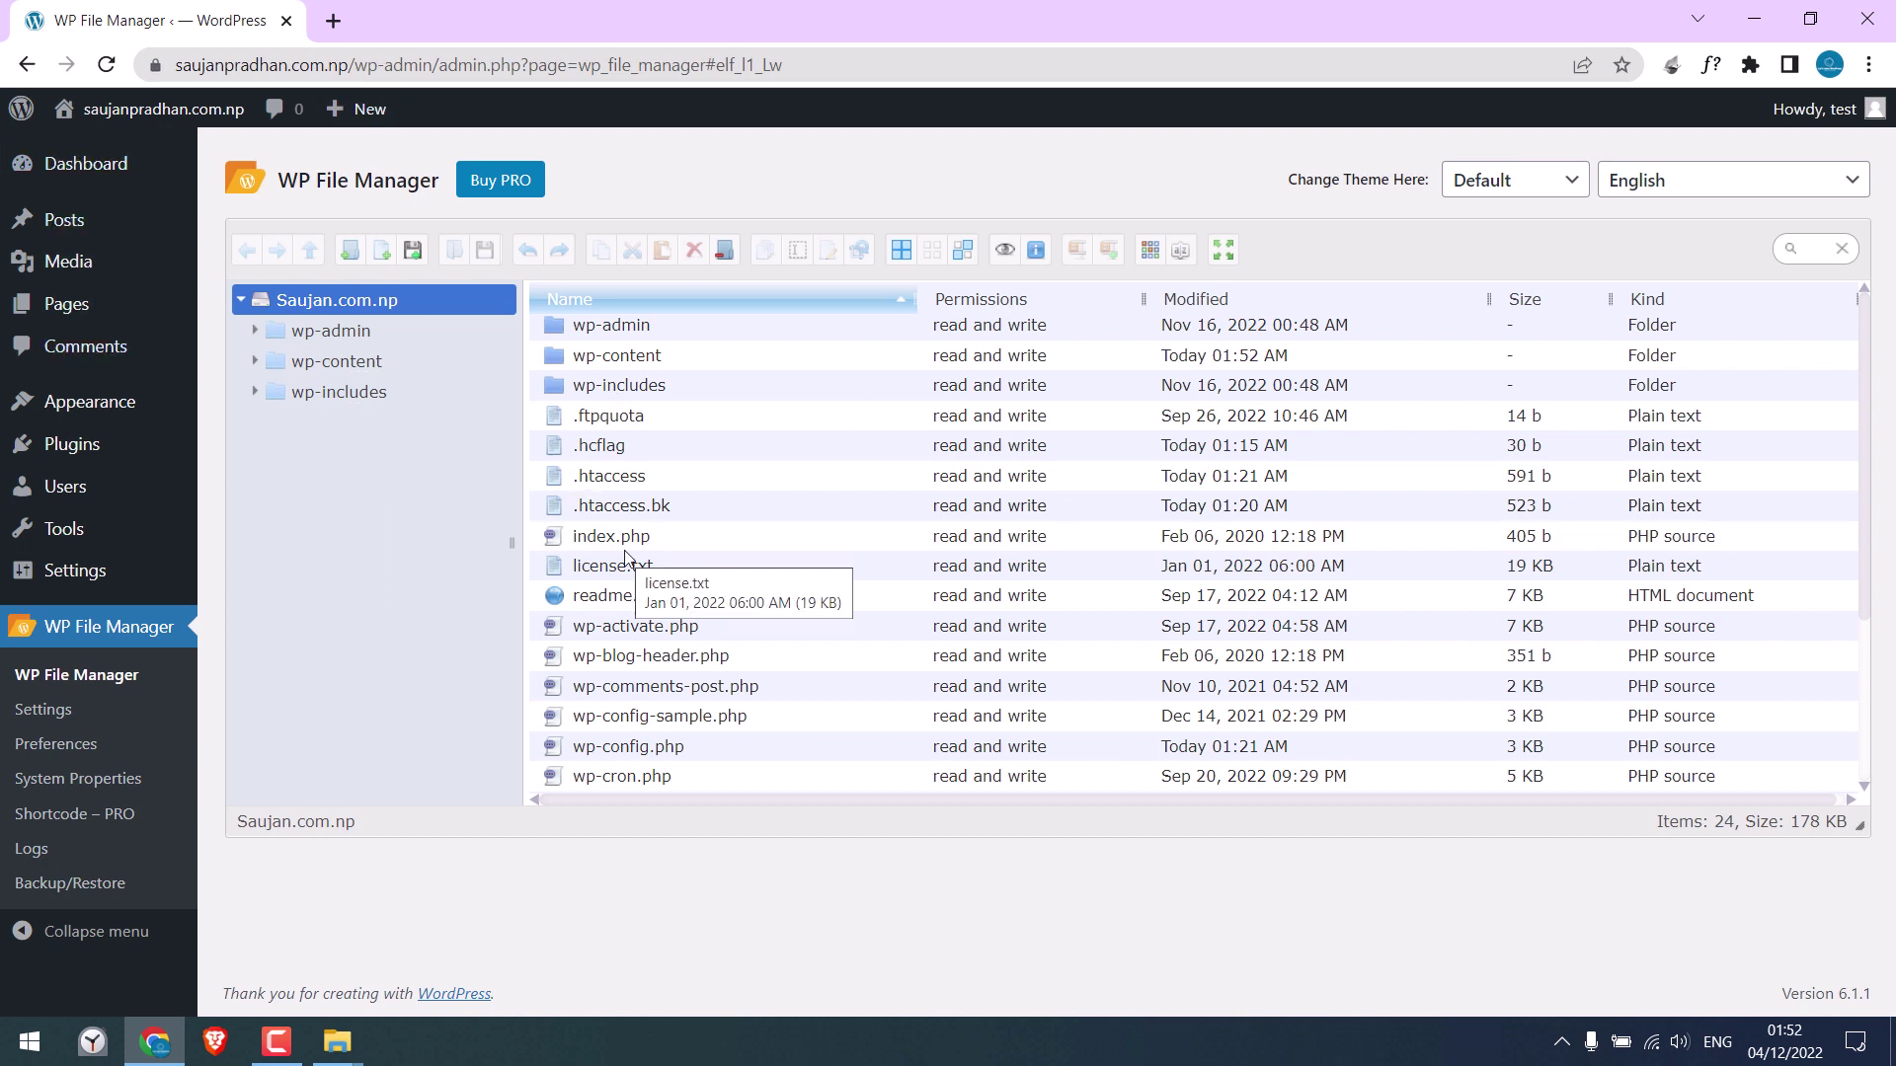
left_click(577, 478)
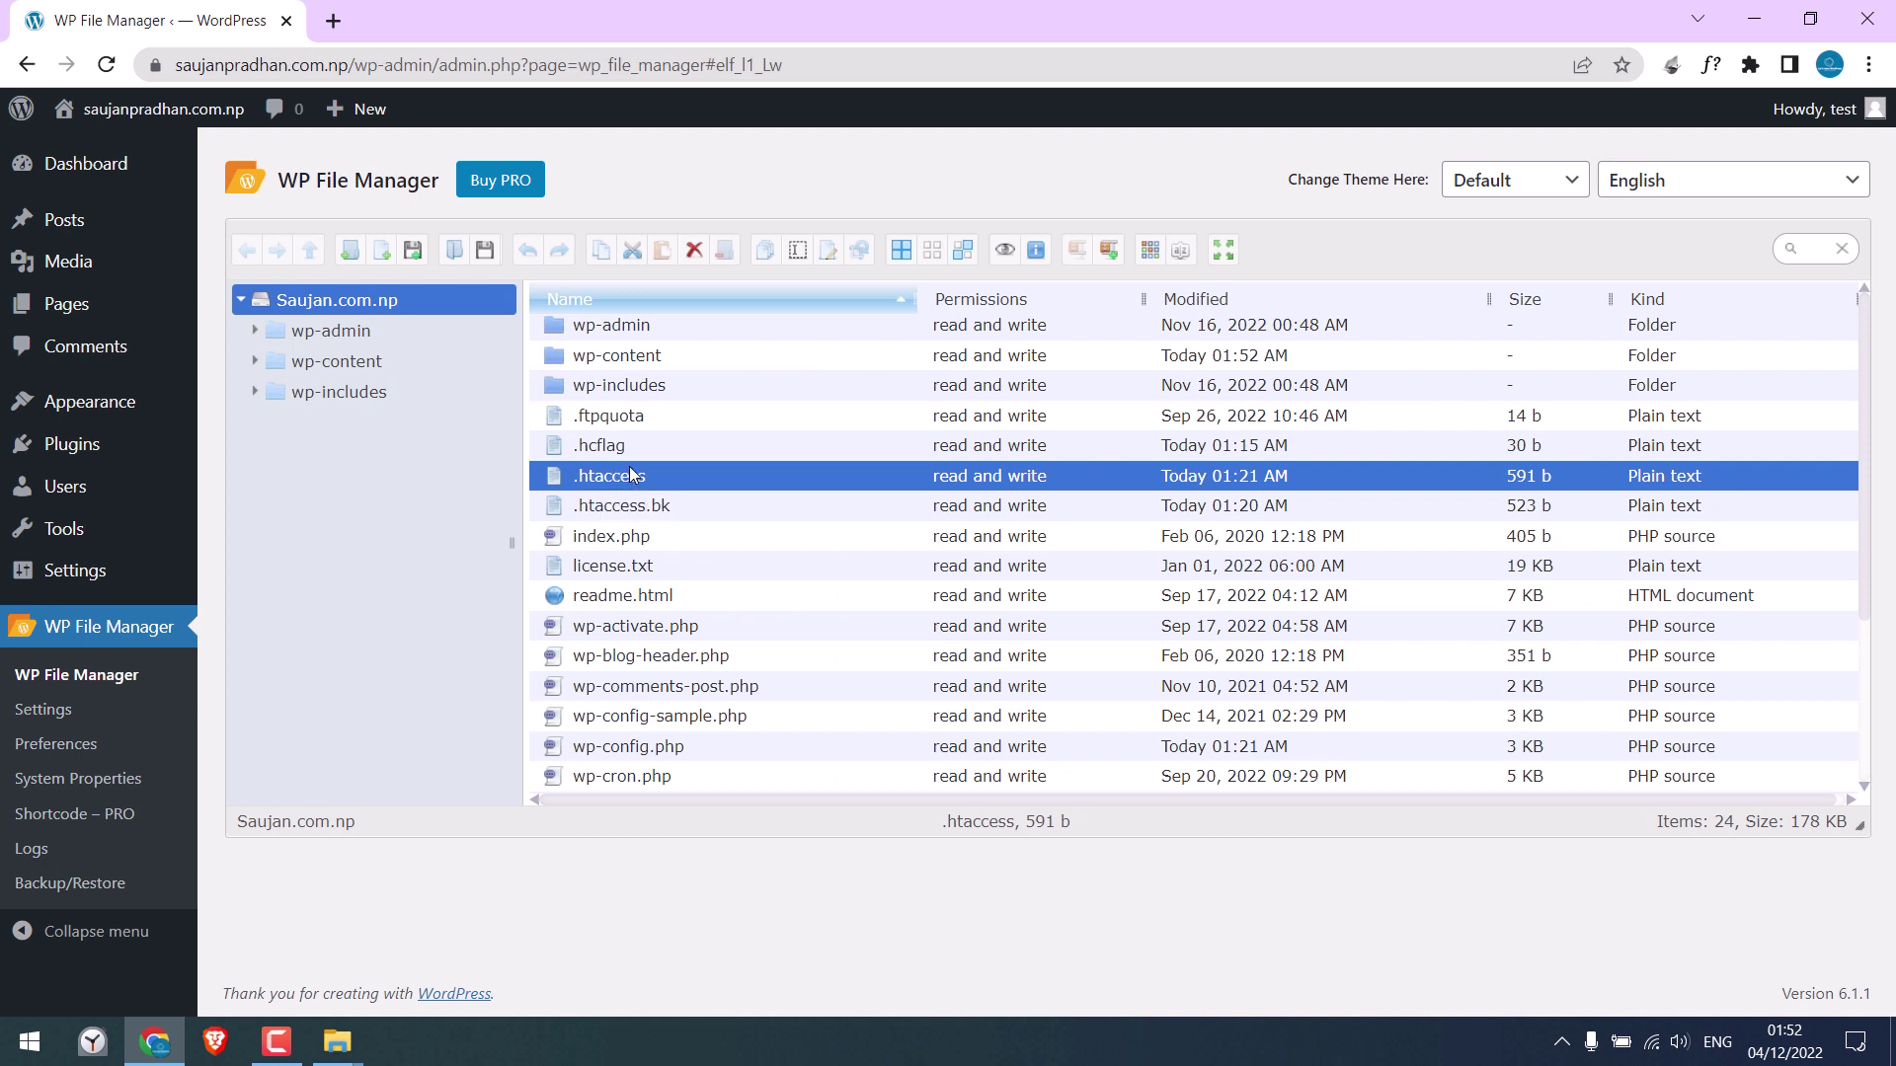
left_click(562, 747)
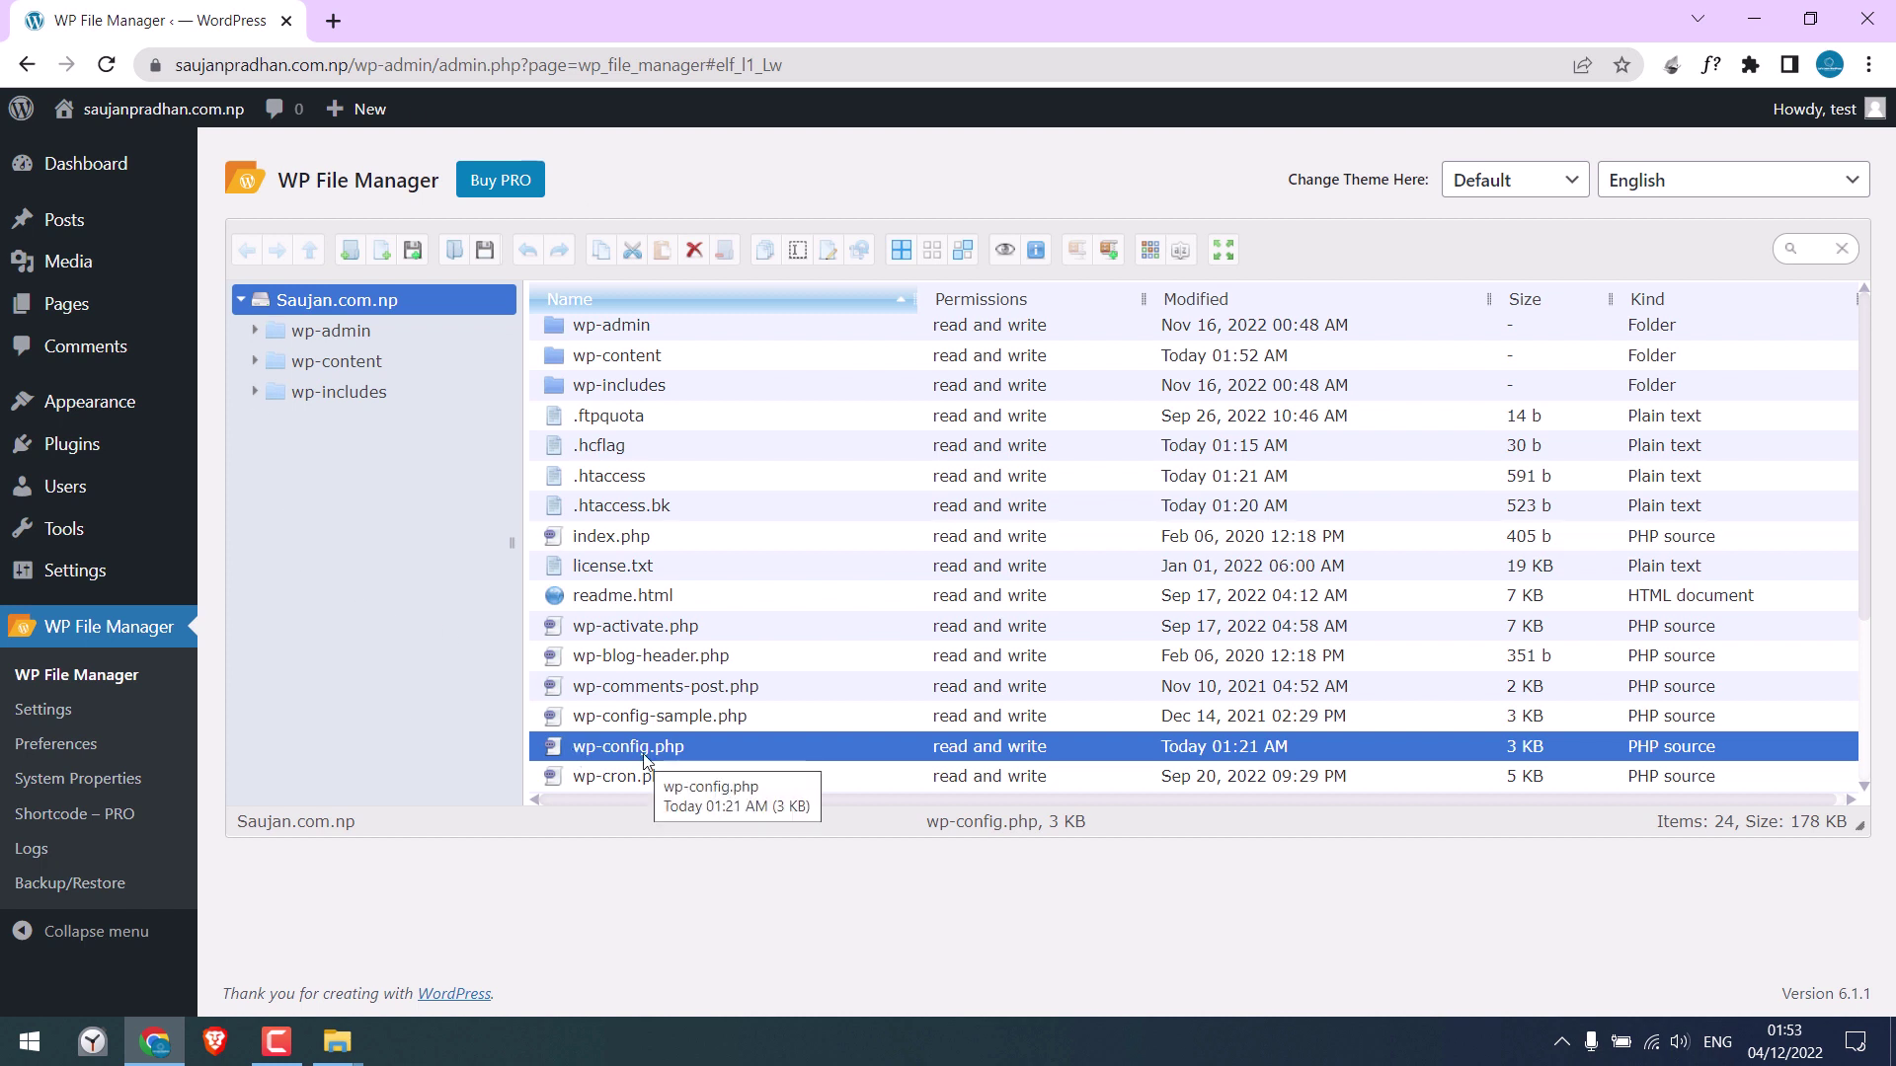
left_click(576, 359)
double_click(572, 357)
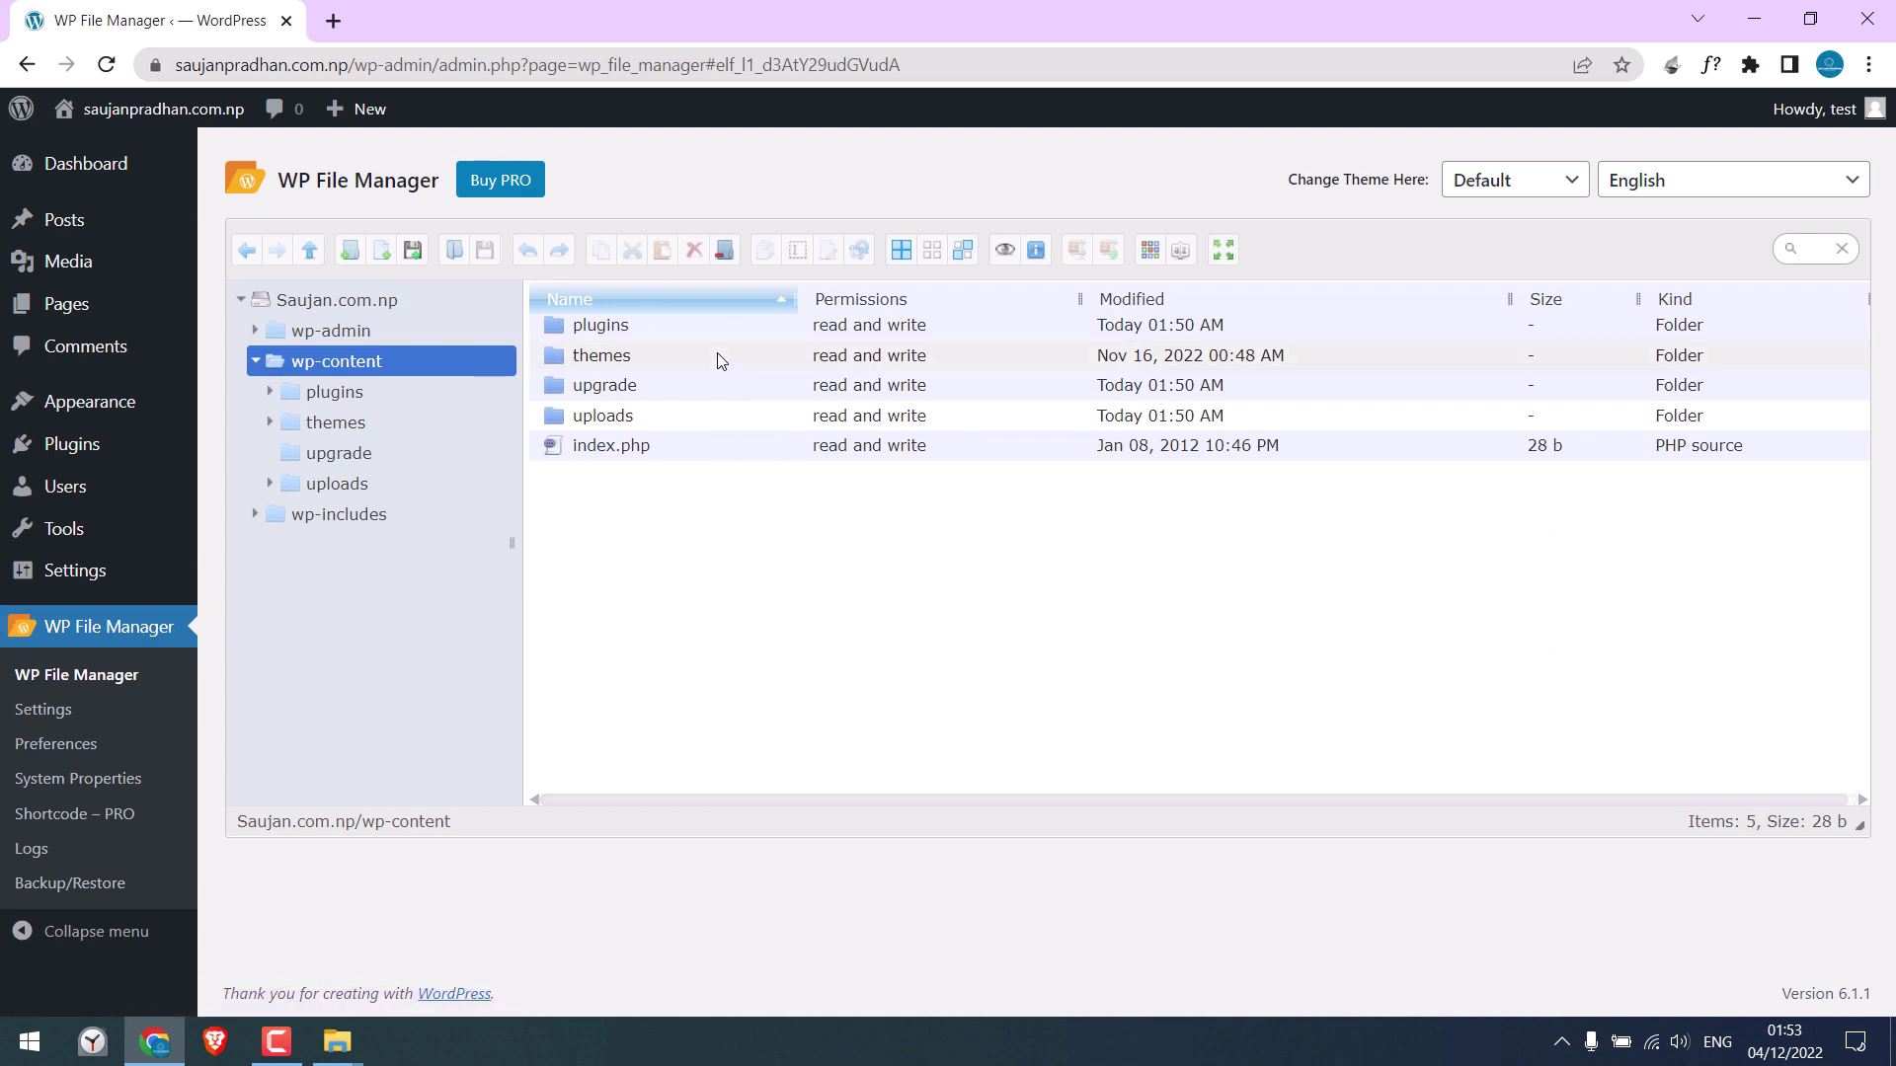
left_click(308, 305)
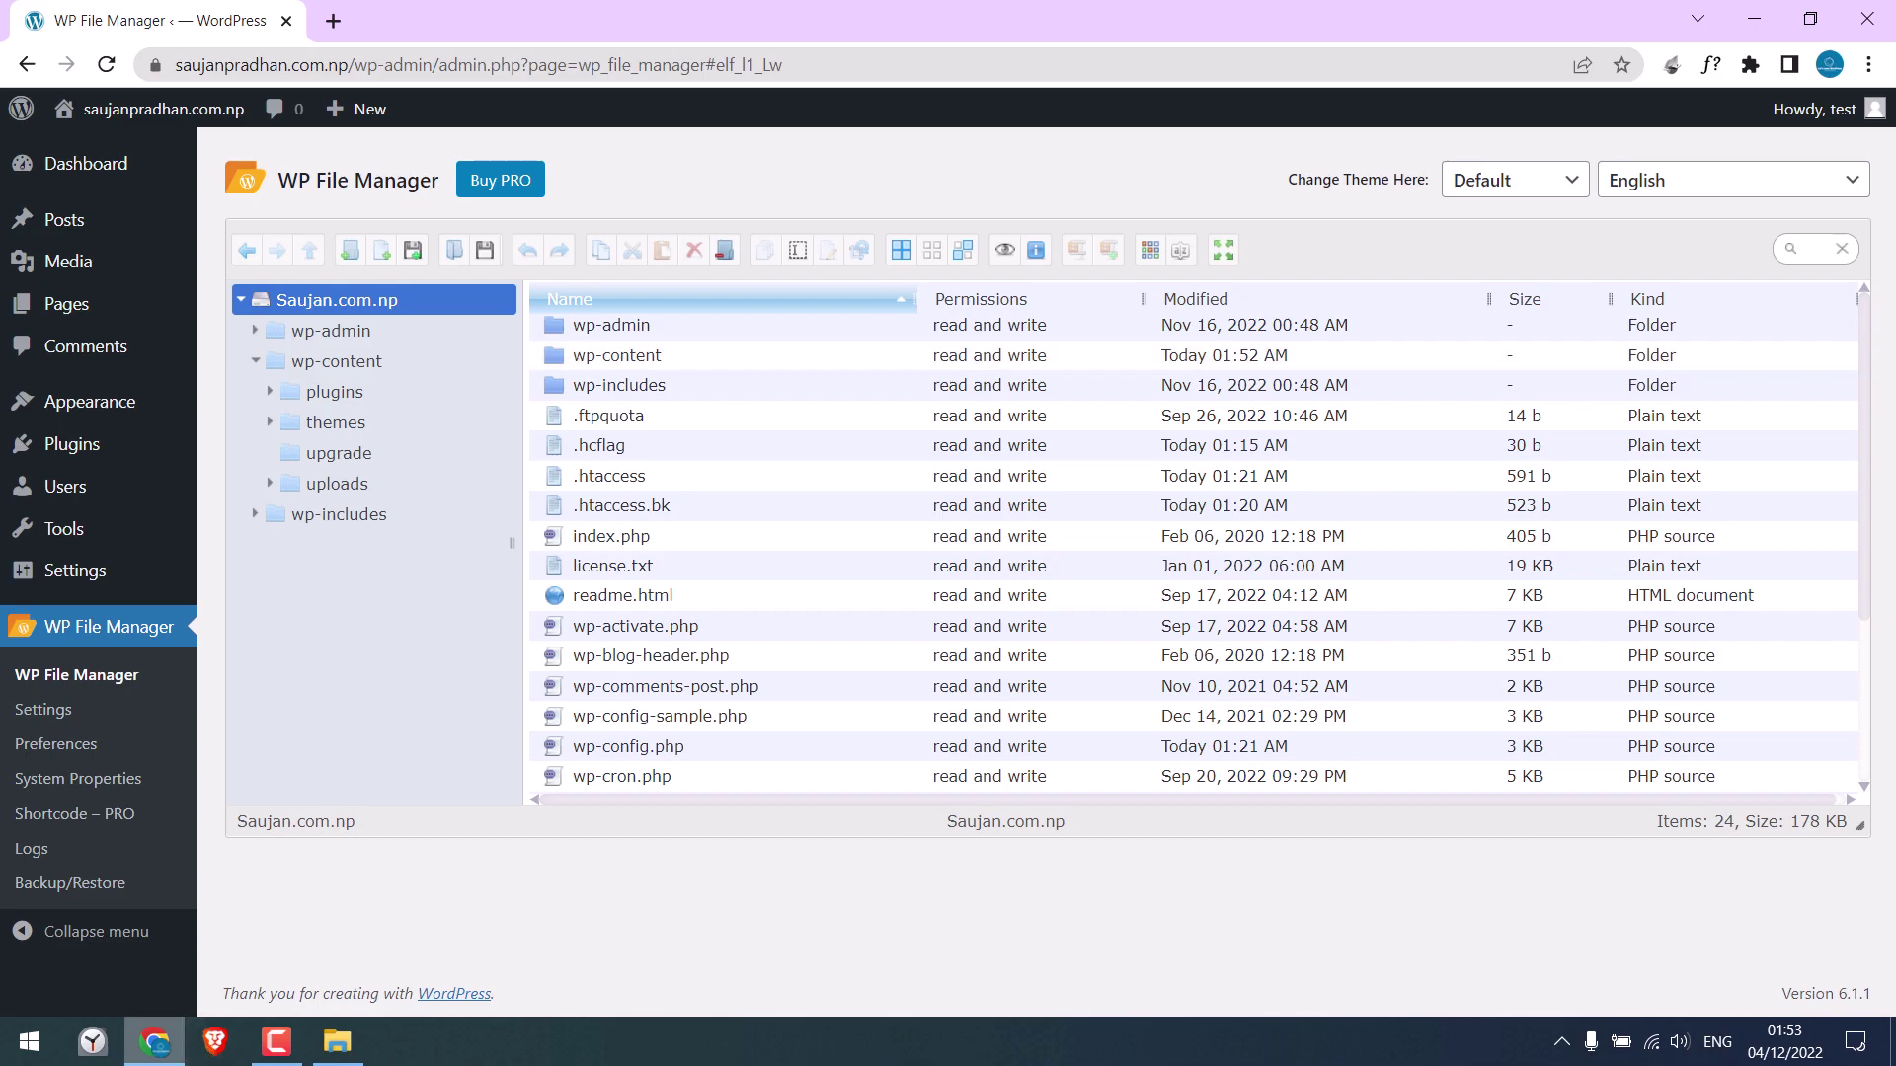
Zip the local wp-content folder into a wp-content archive in the letslearnwordpress folder, keeping the default name
left_click(158, 1044)
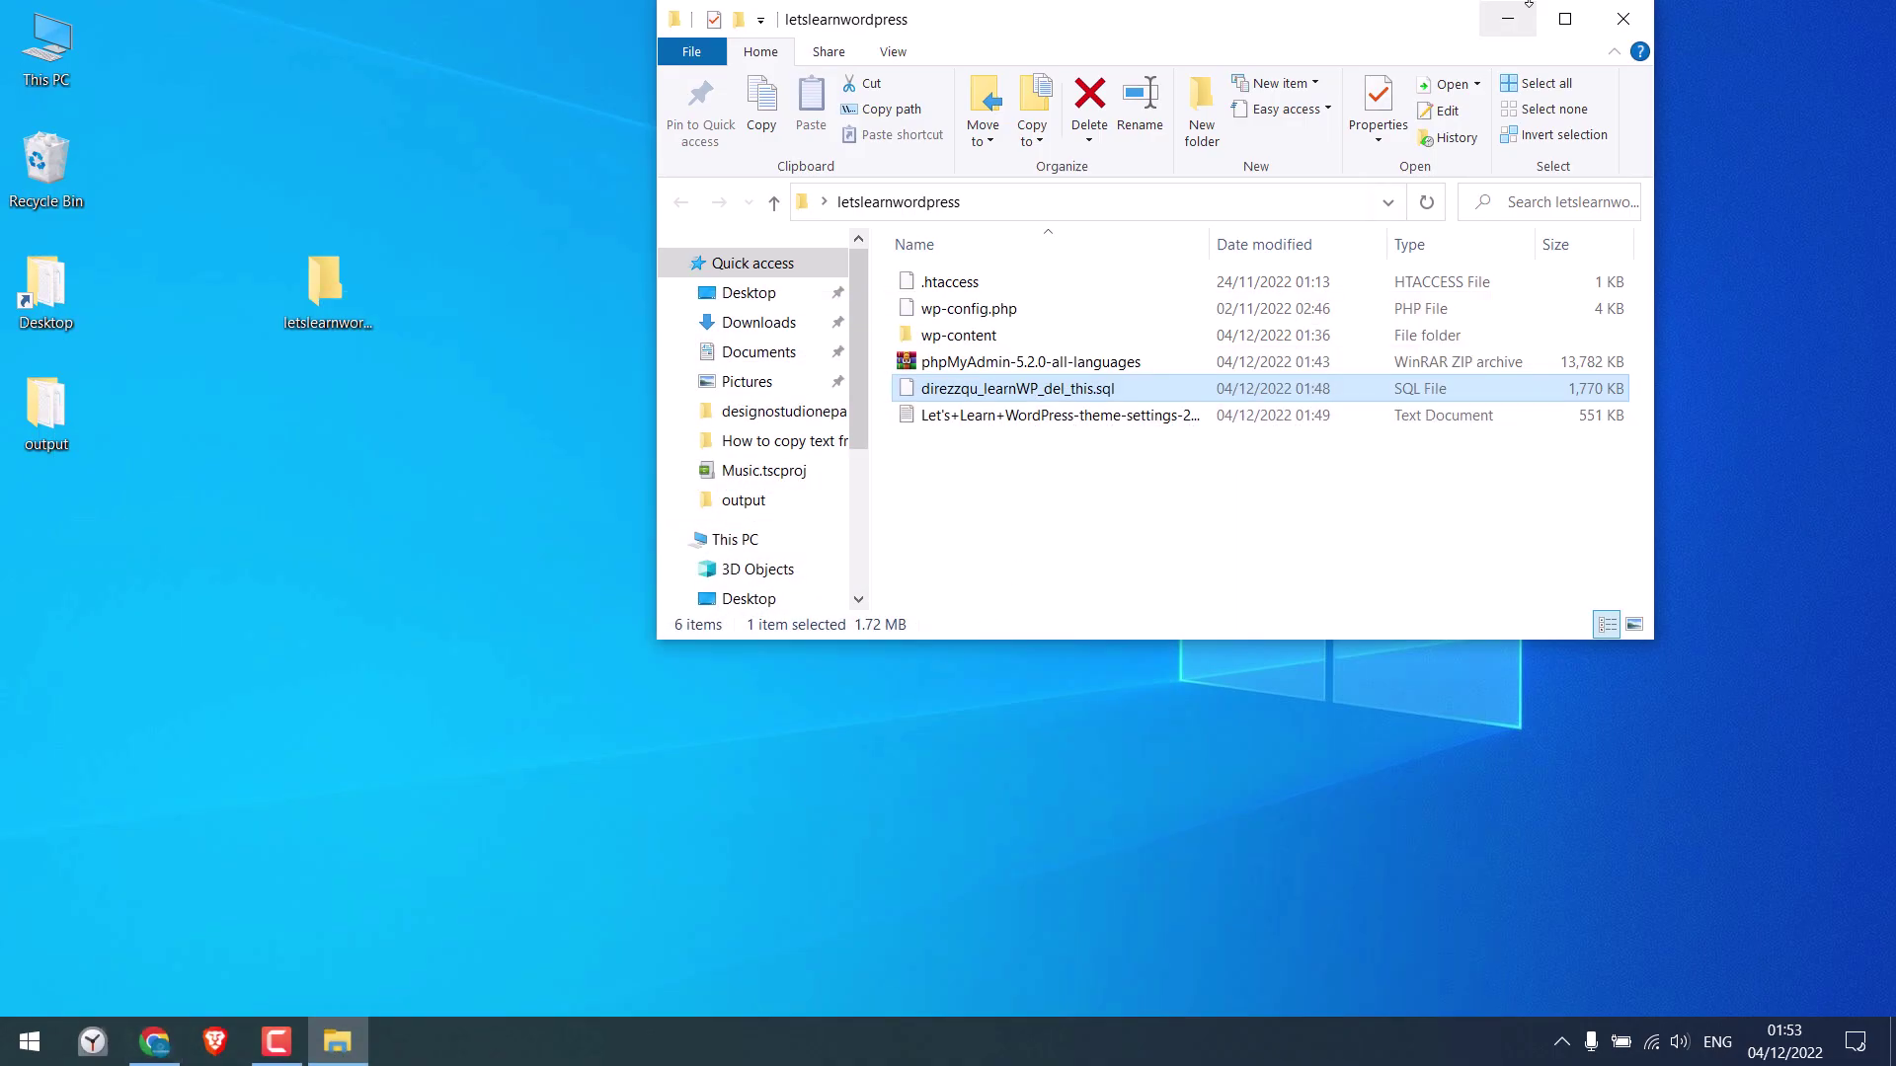
left_click(1565, 19)
left_click(322, 327)
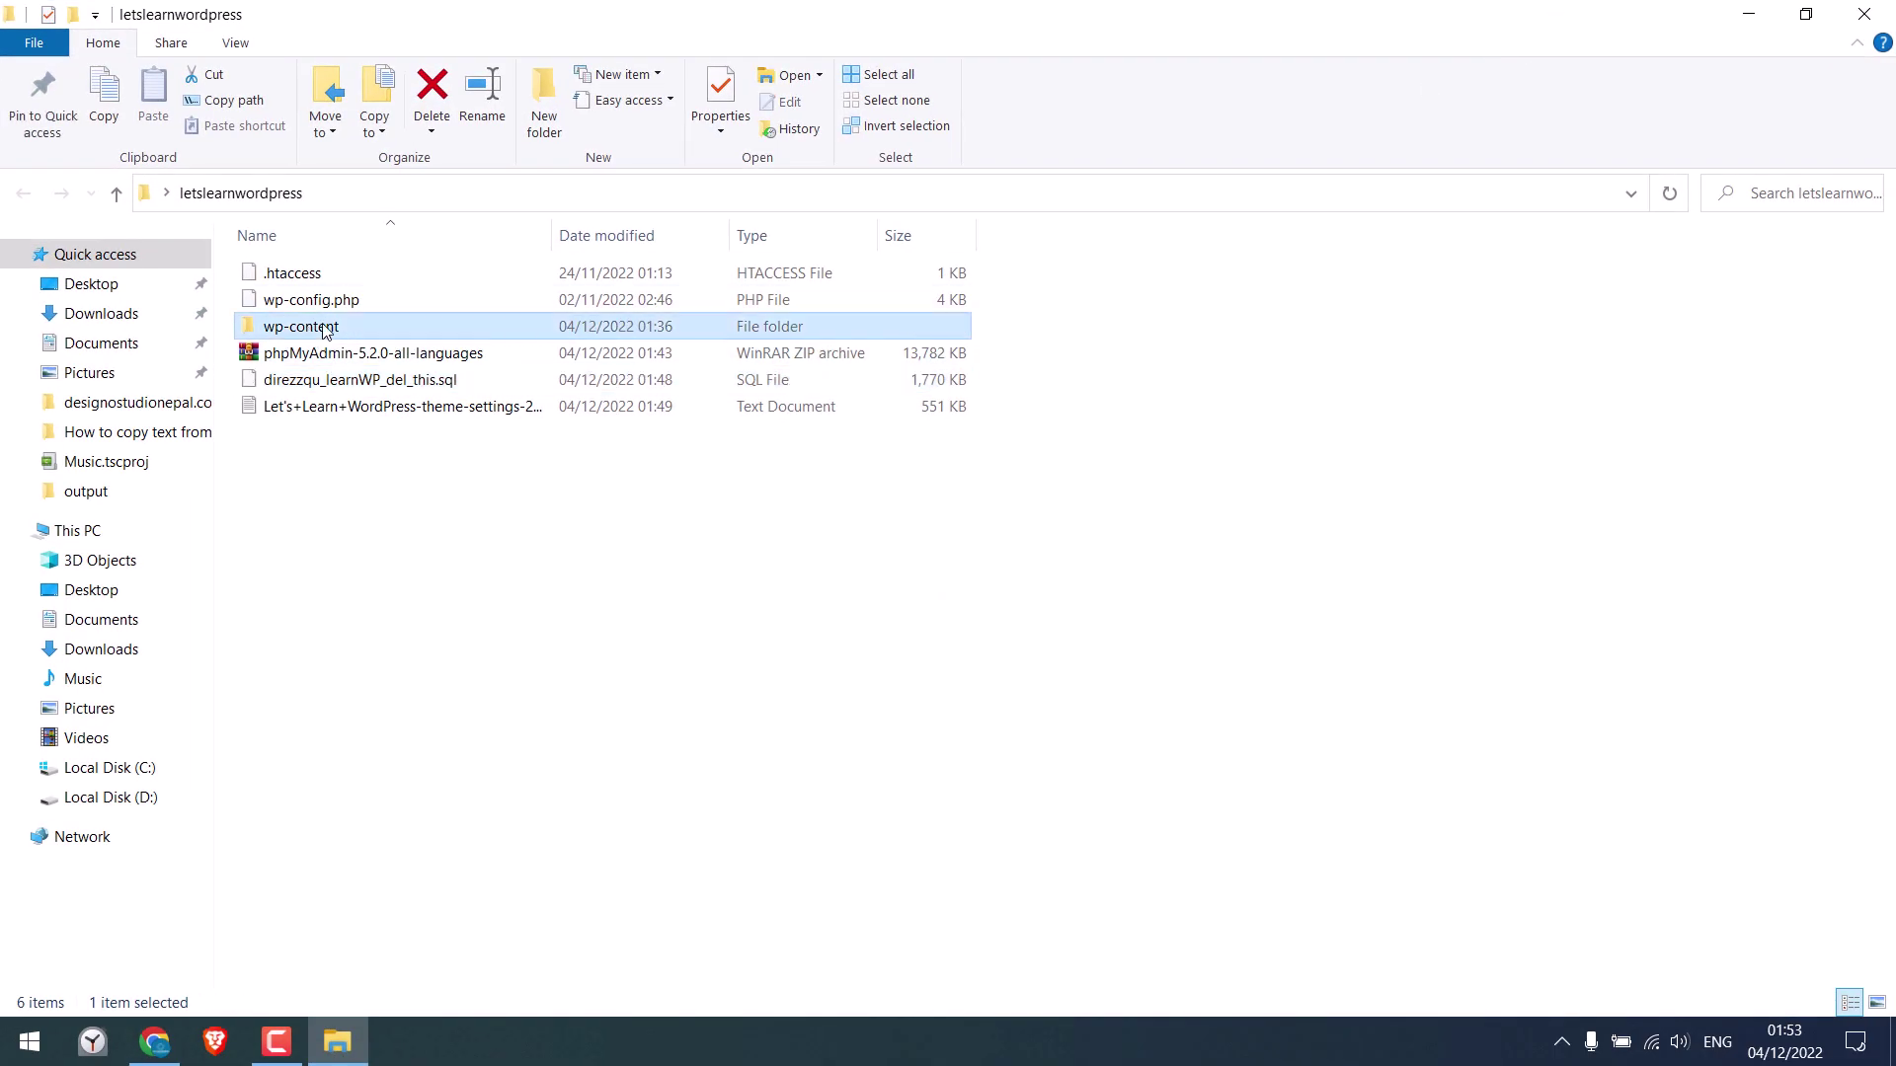
right_click(270, 336)
mouse_move(622, 805)
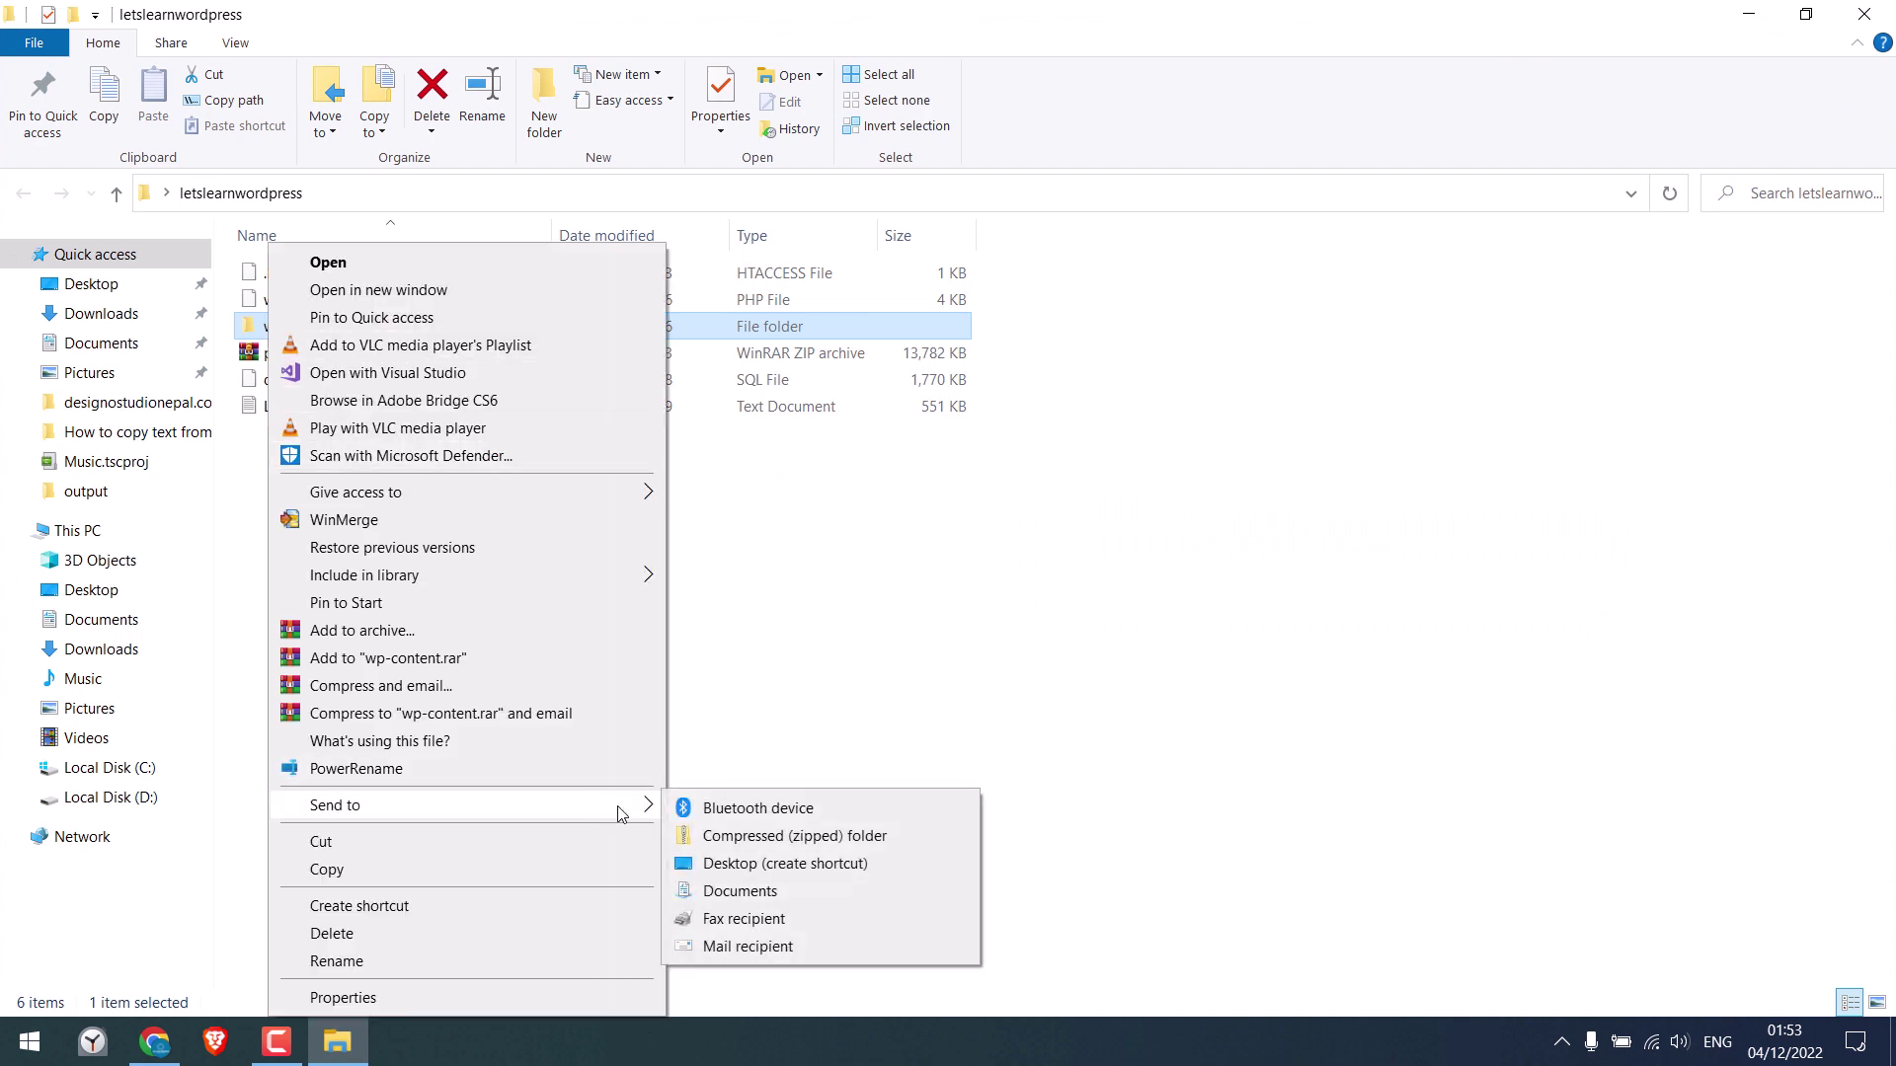
left_click(782, 838)
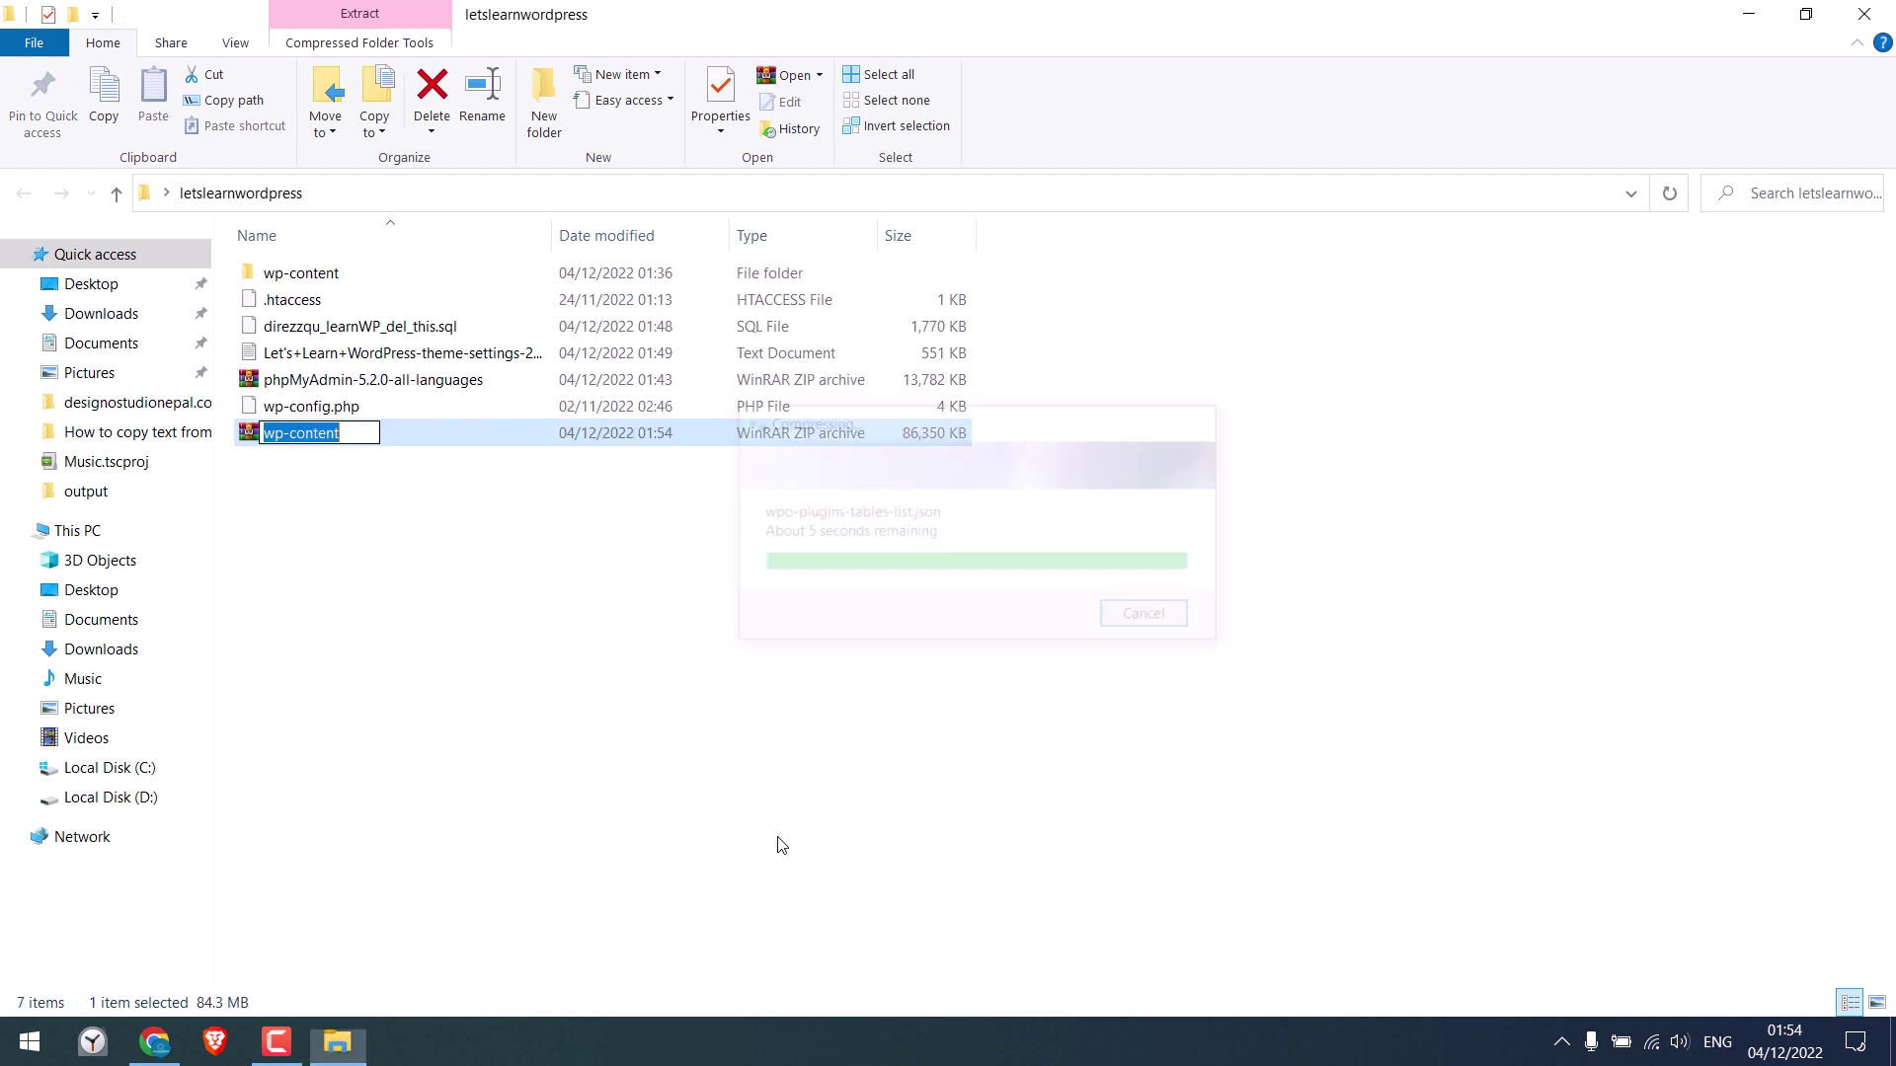
key("Return")
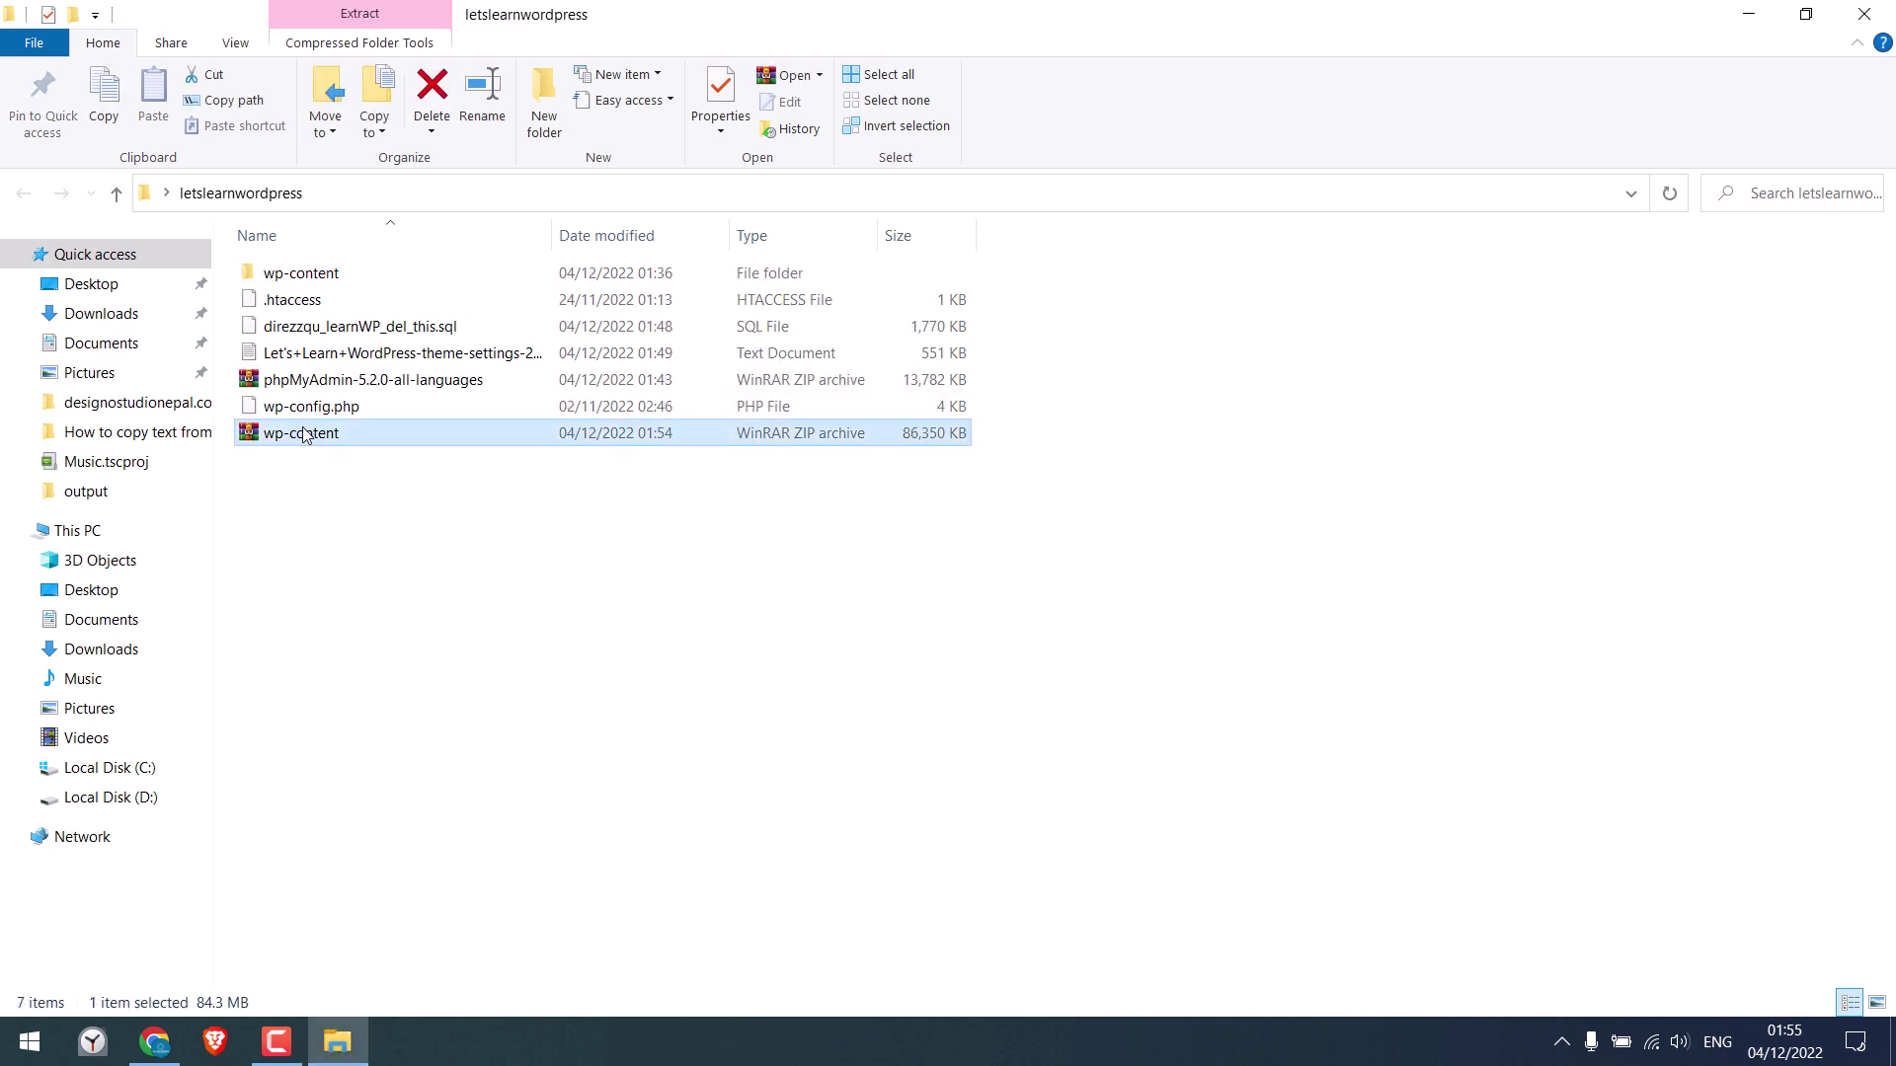
Upload the local wp-content.zip archive to the site's root folder in WP File Manager
left_click(174, 1031)
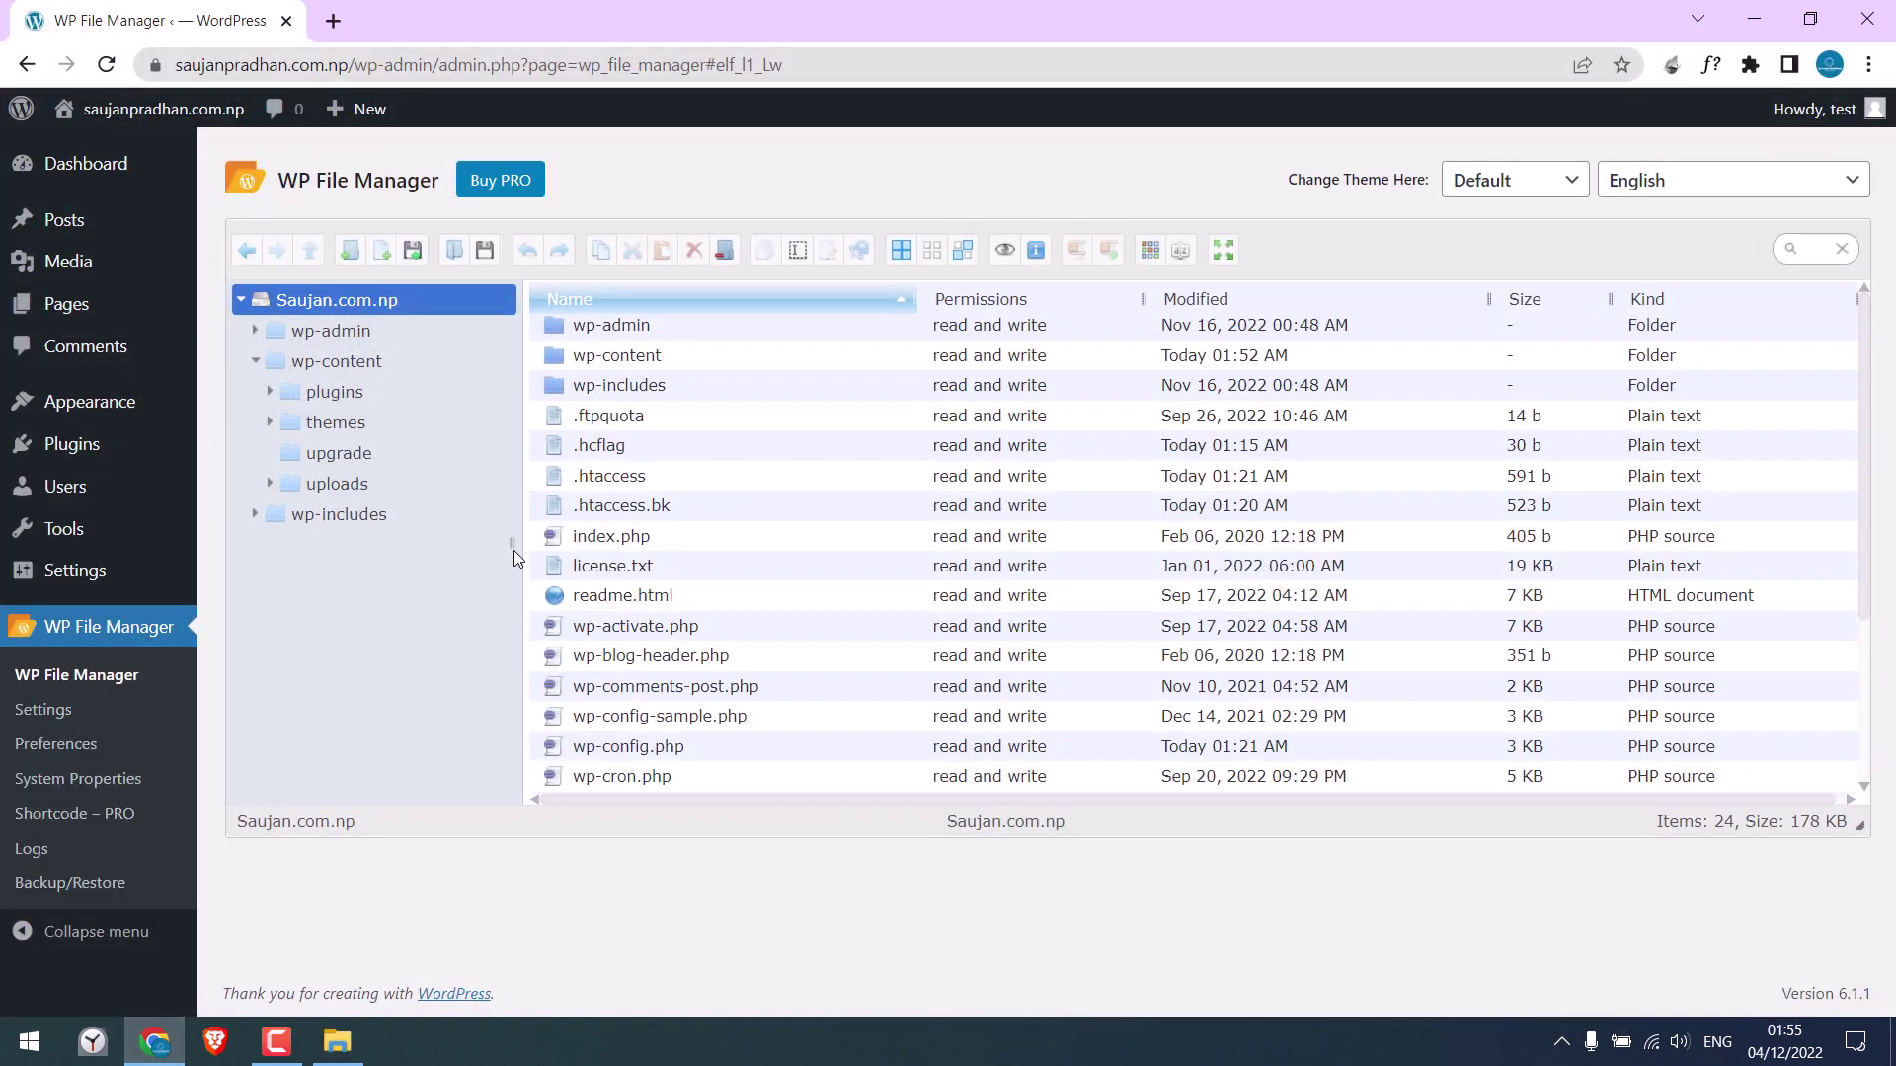
left_click(413, 253)
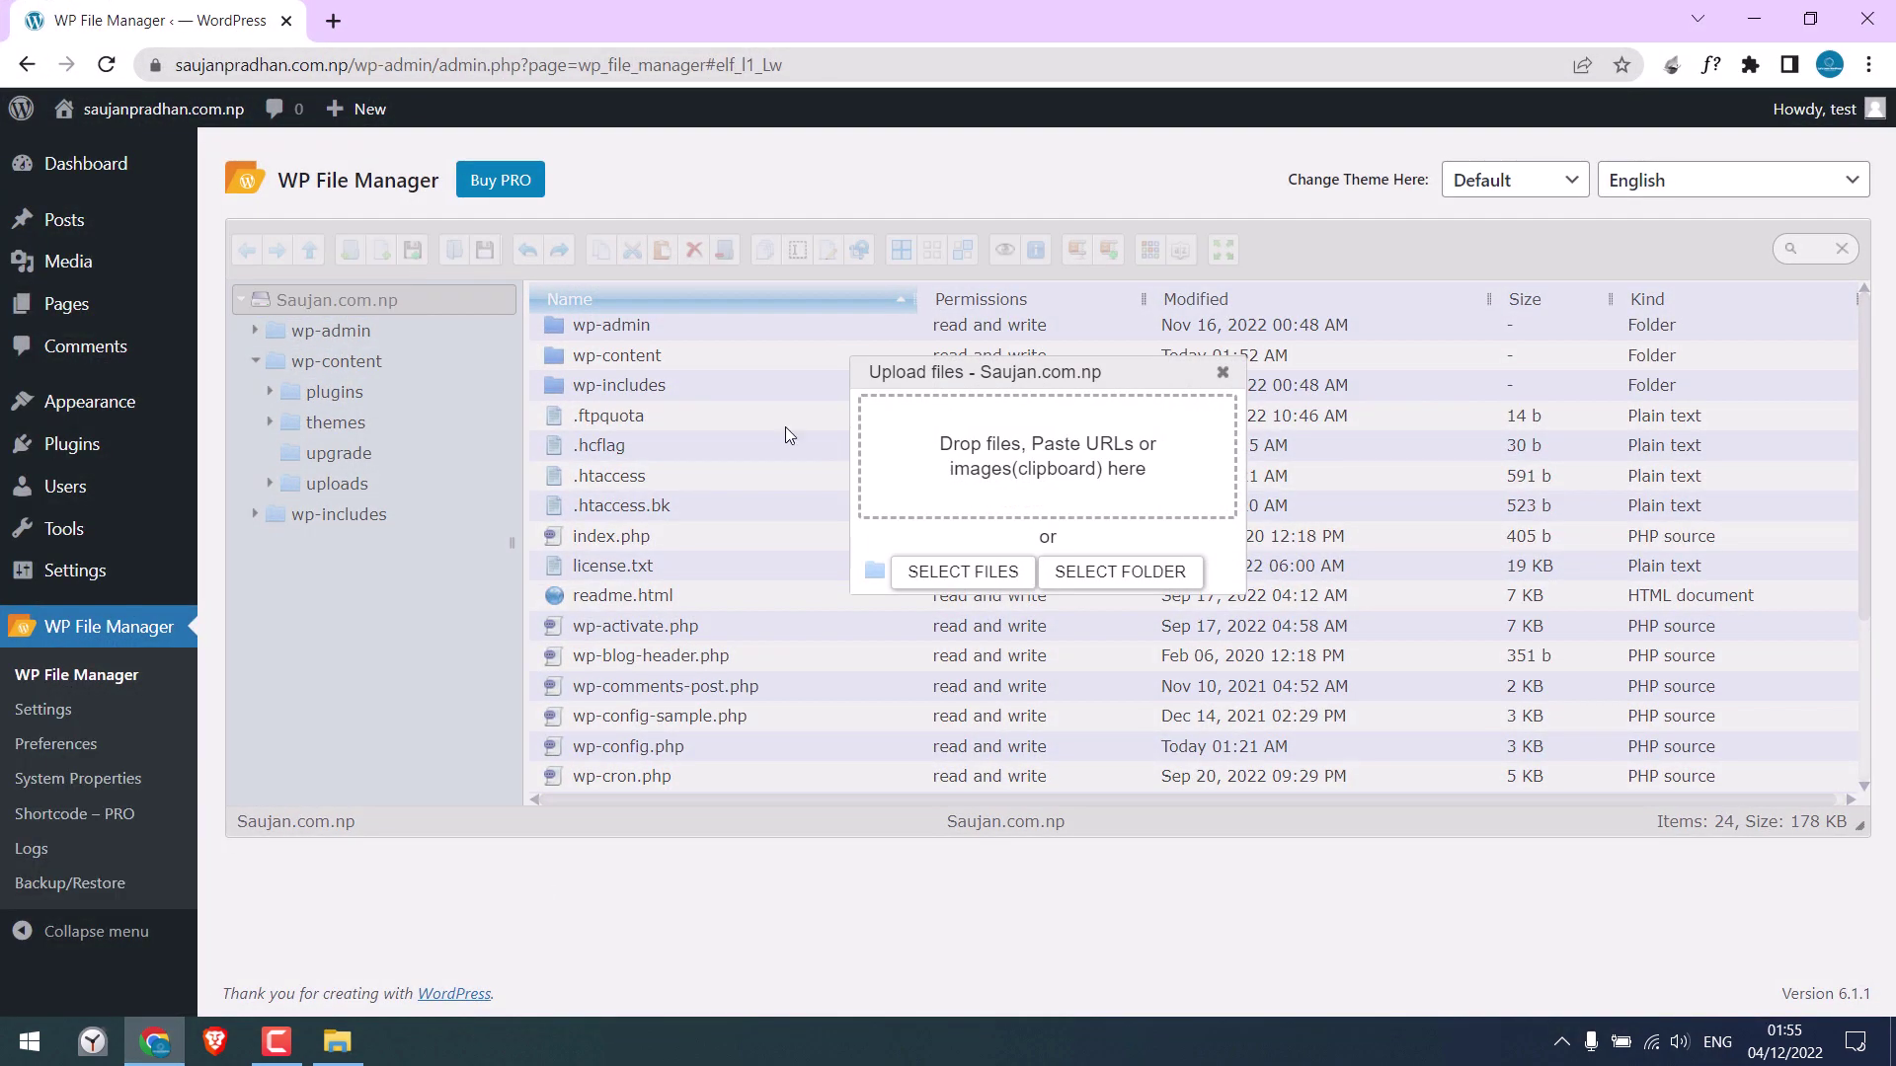
left_click(950, 572)
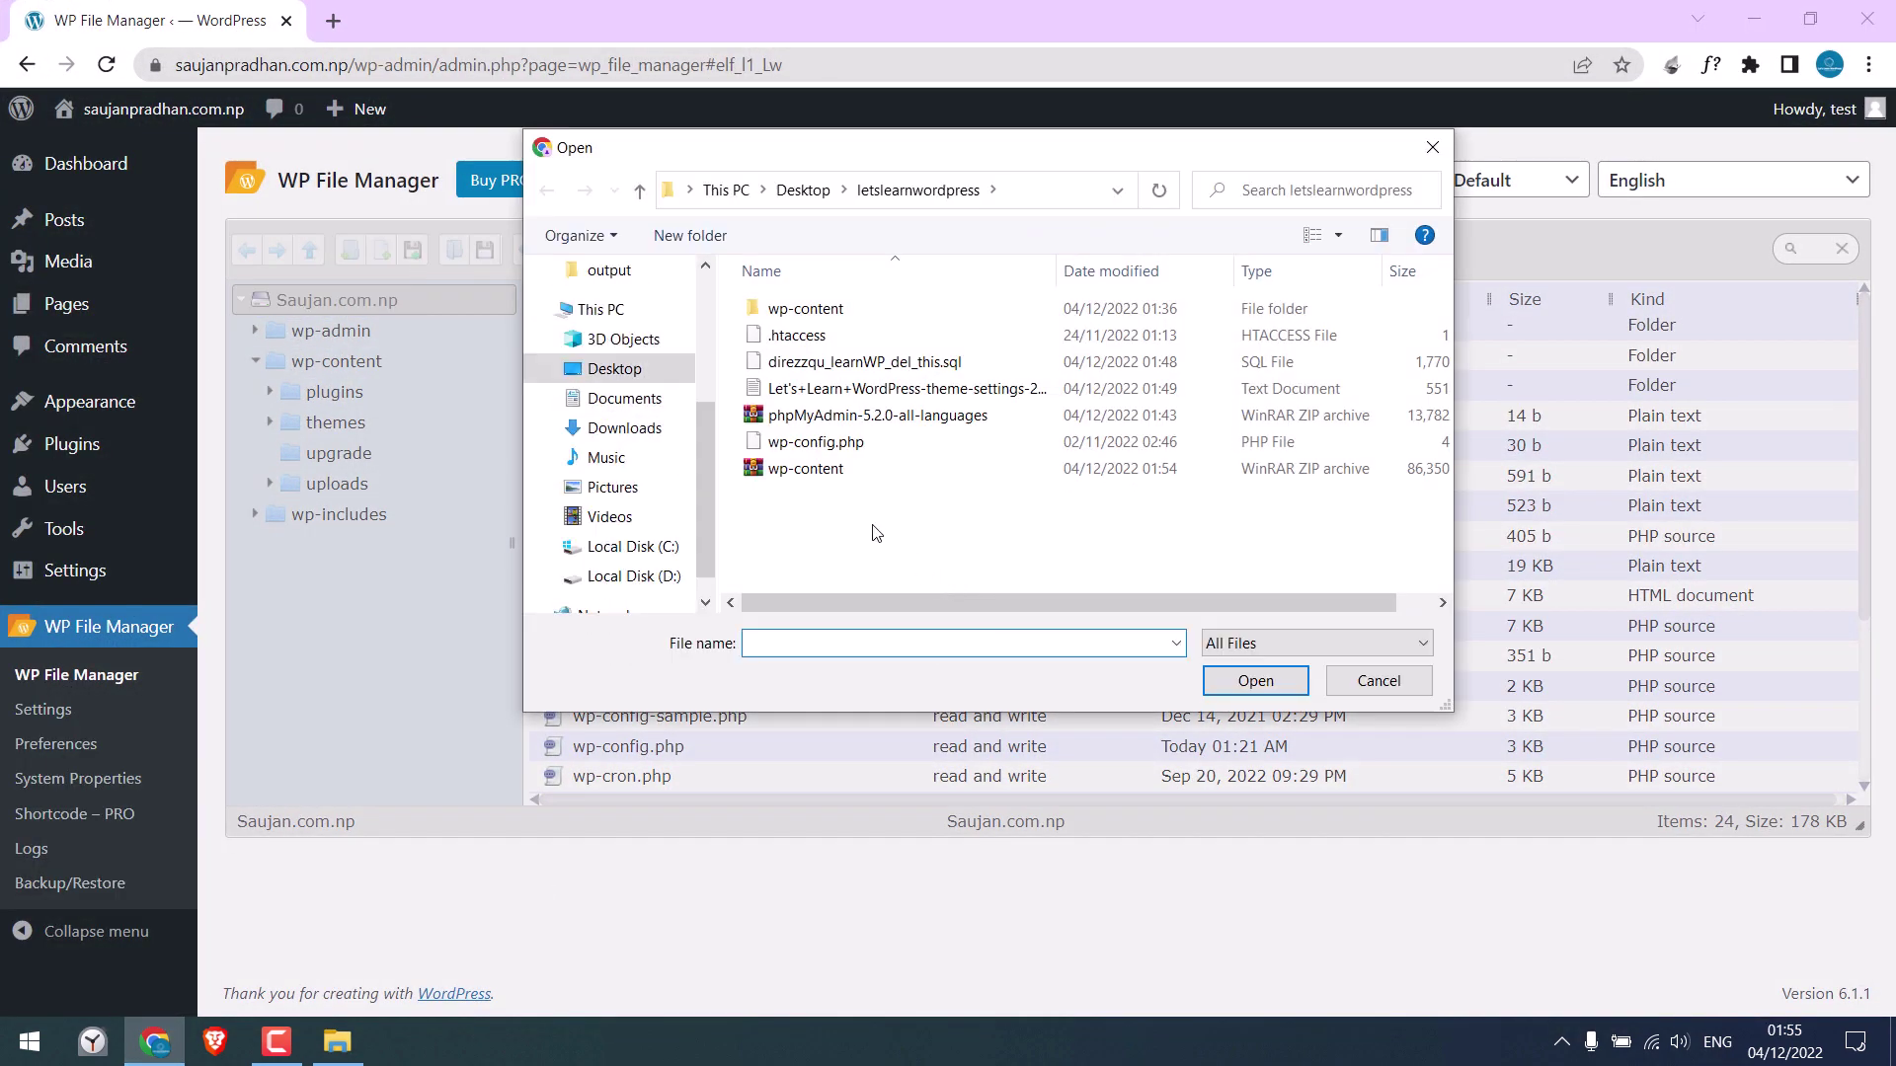
left_click(788, 470)
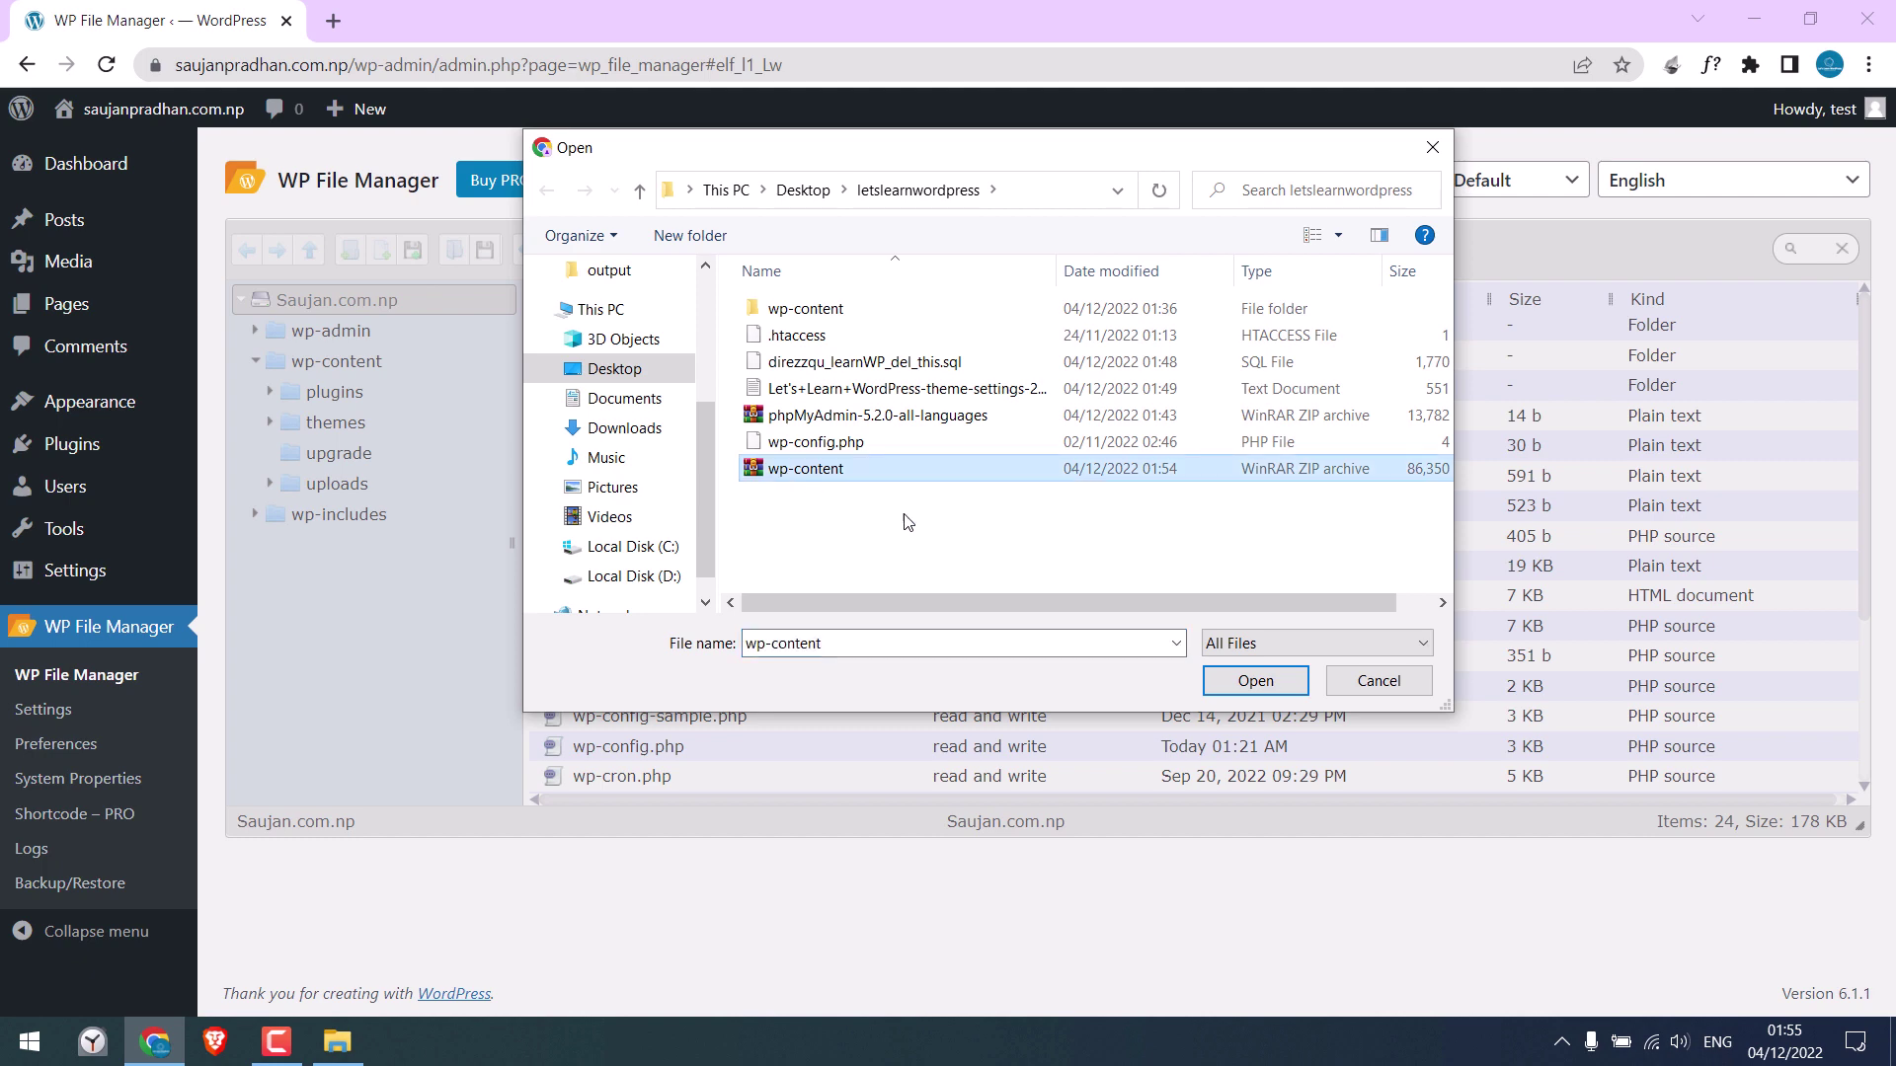
left_click(1255, 681)
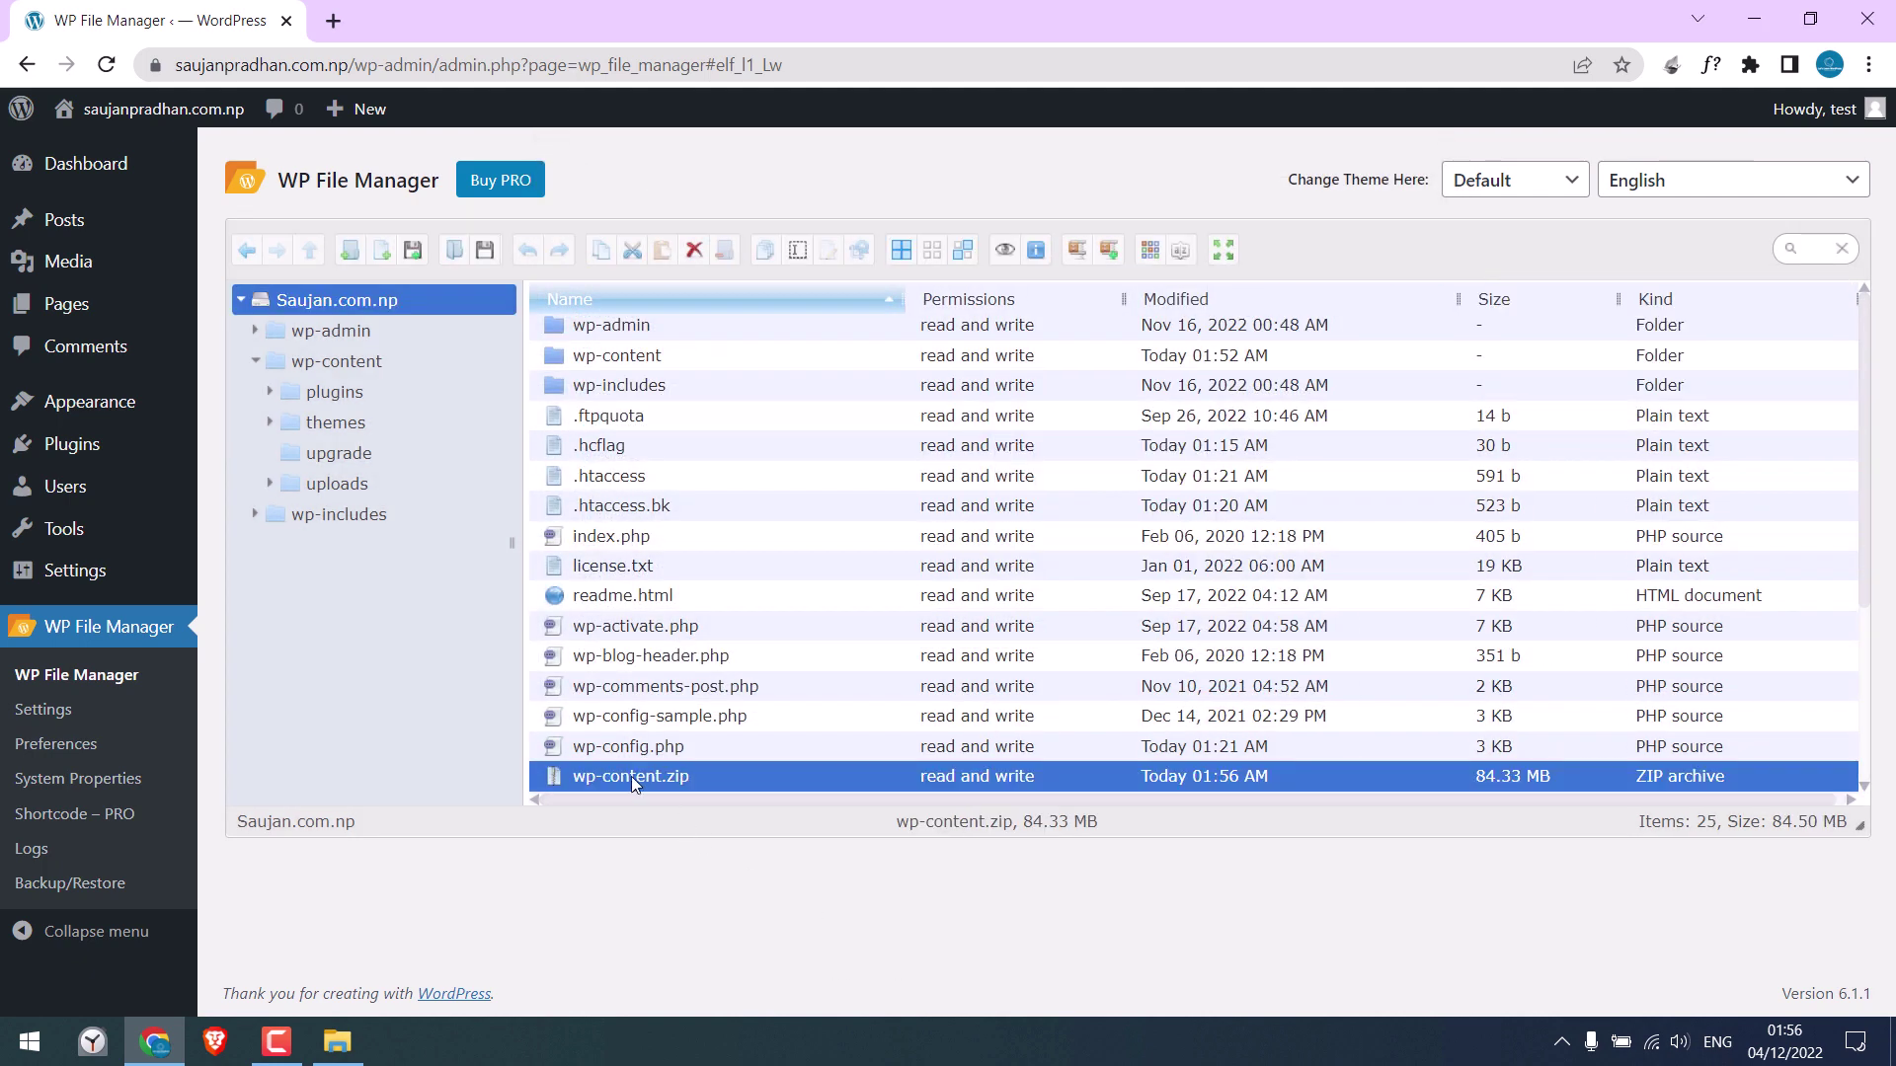
Extract wp-content.zip in place, replacing existing files, and check the wp-content/themes folder
right_click(619, 776)
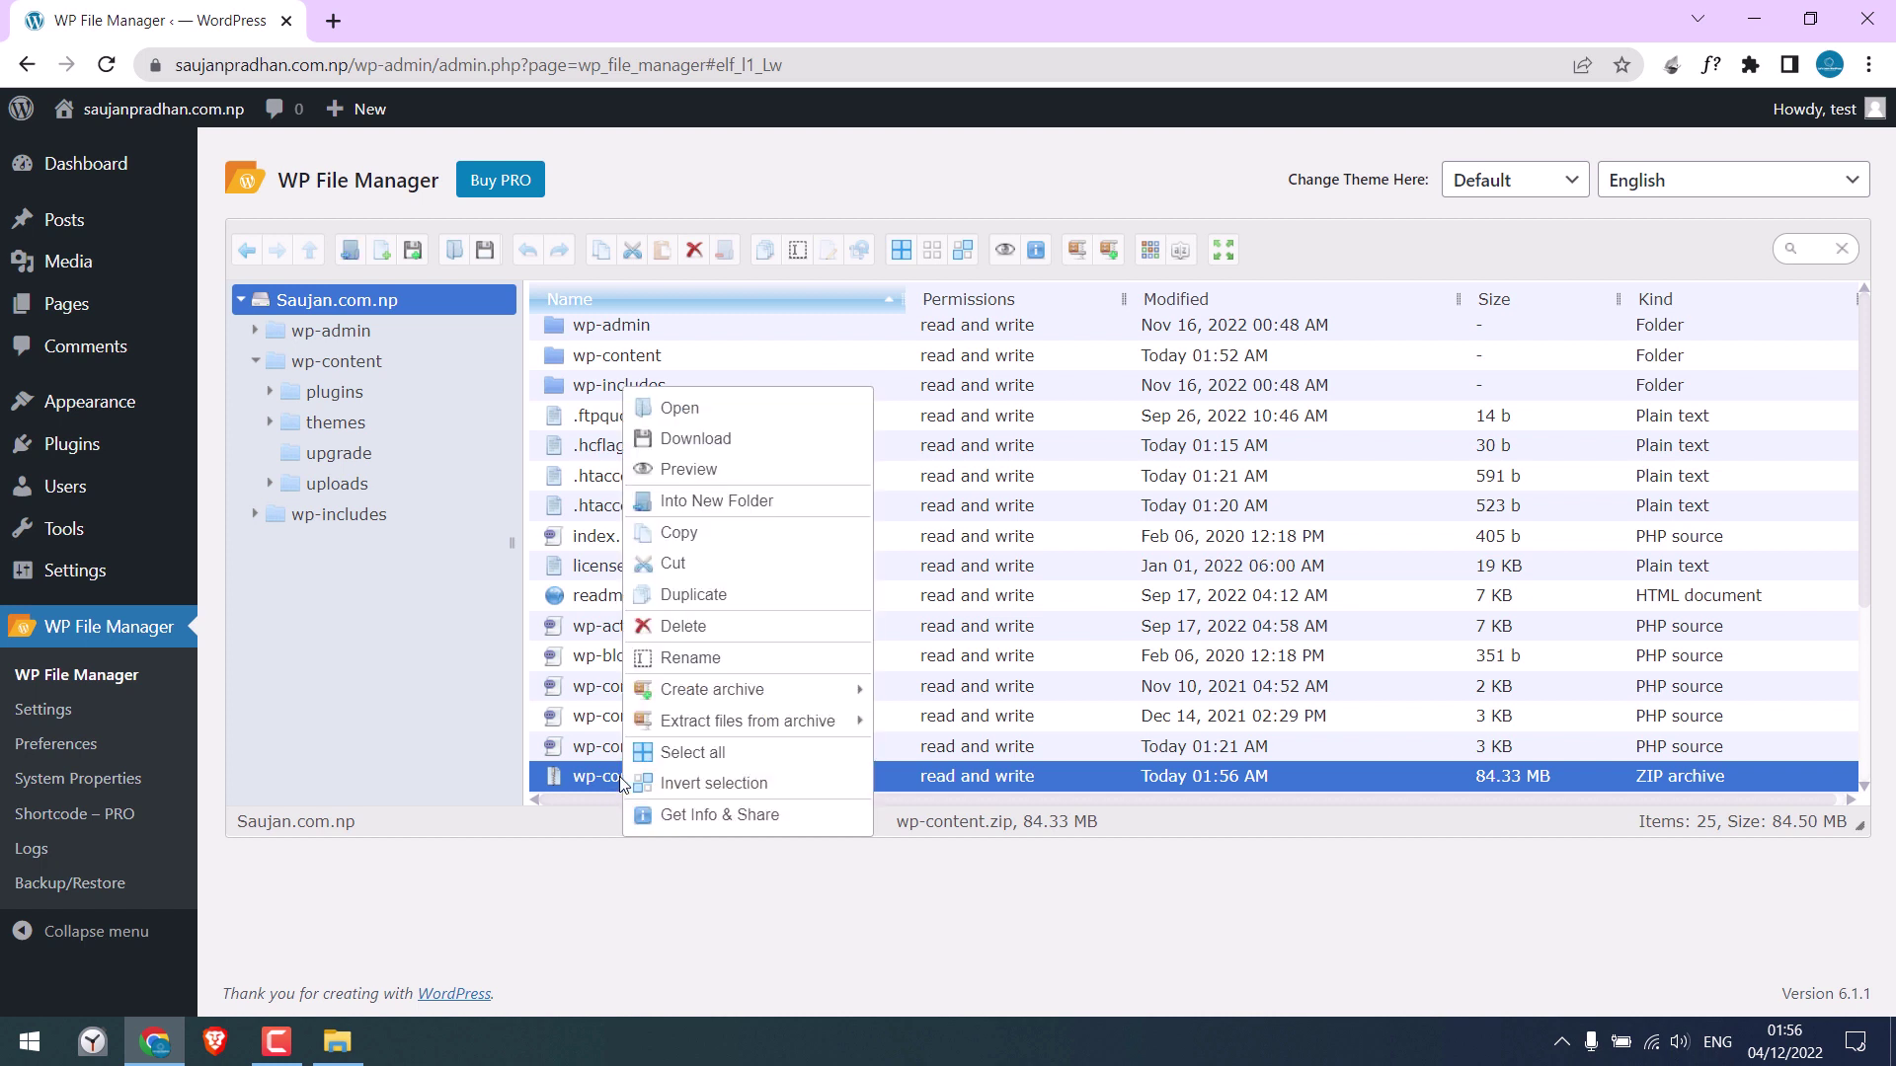
mouse_move(839, 720)
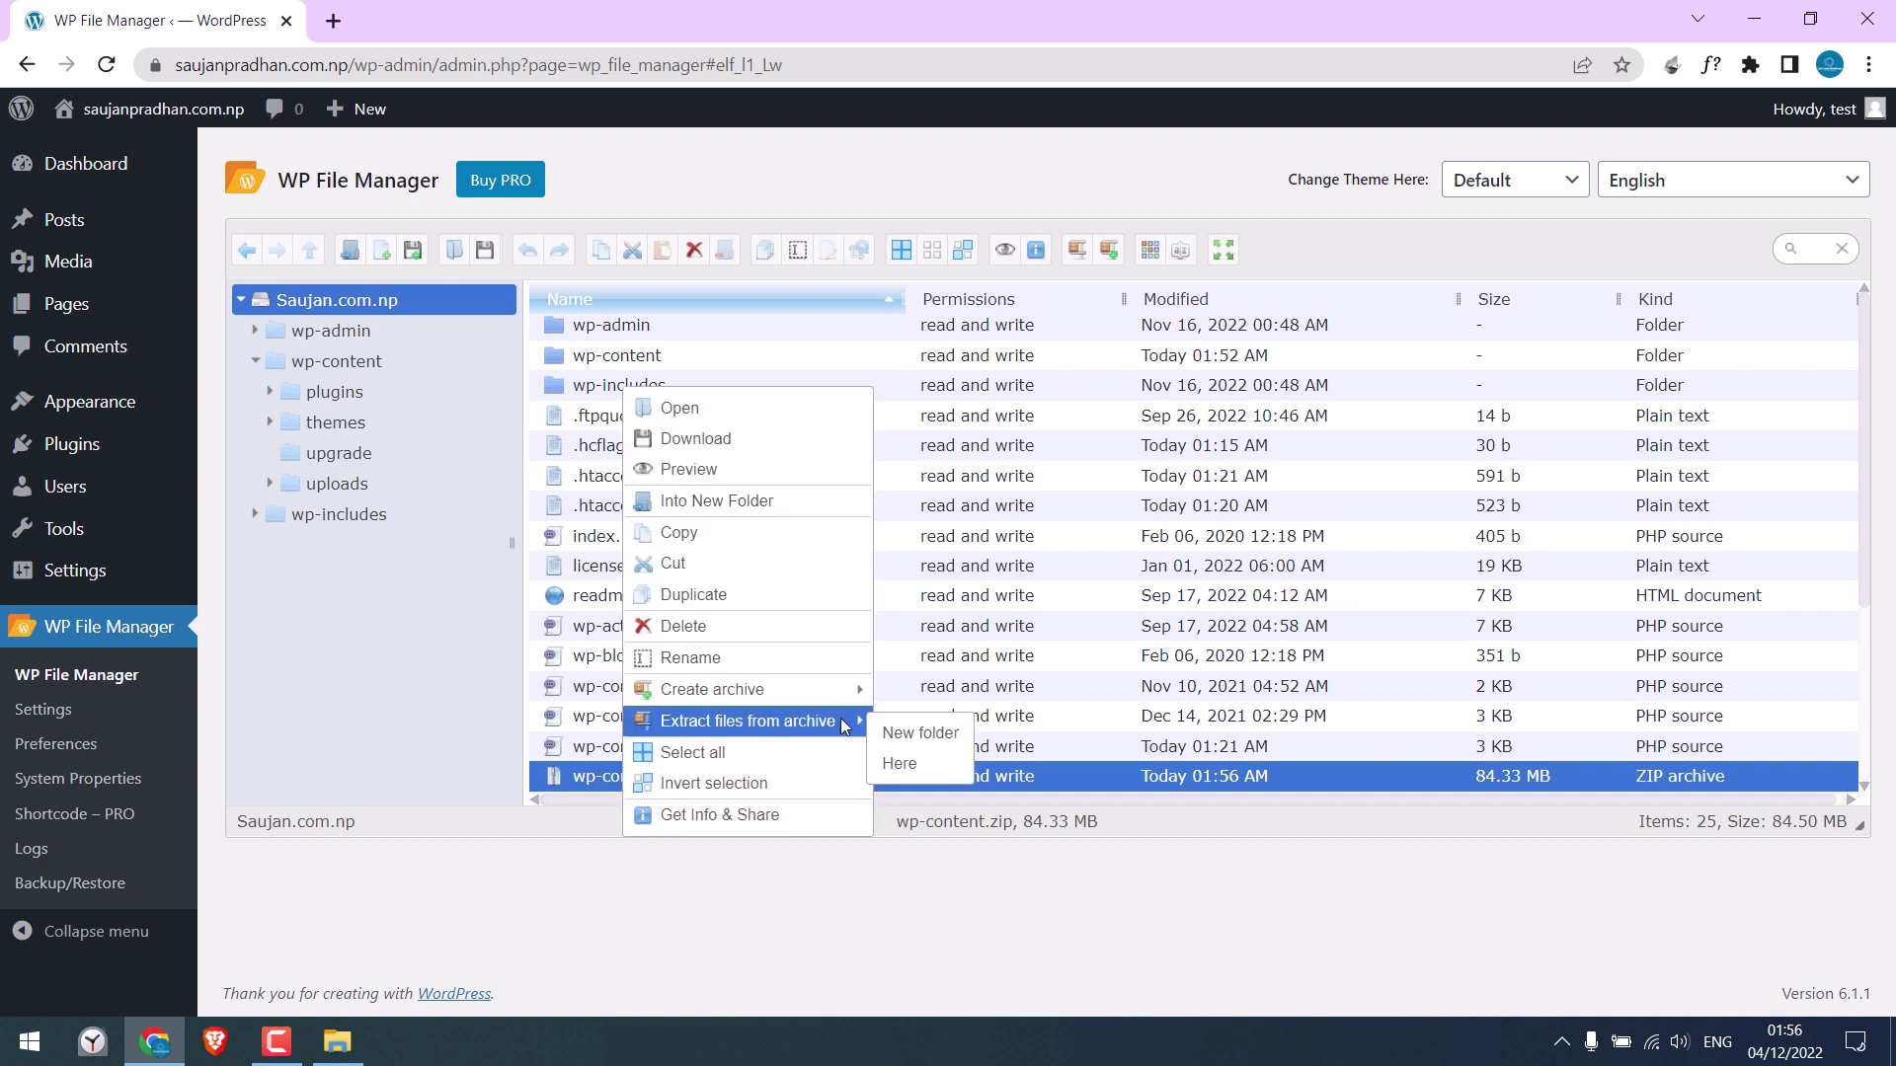
left_click(931, 766)
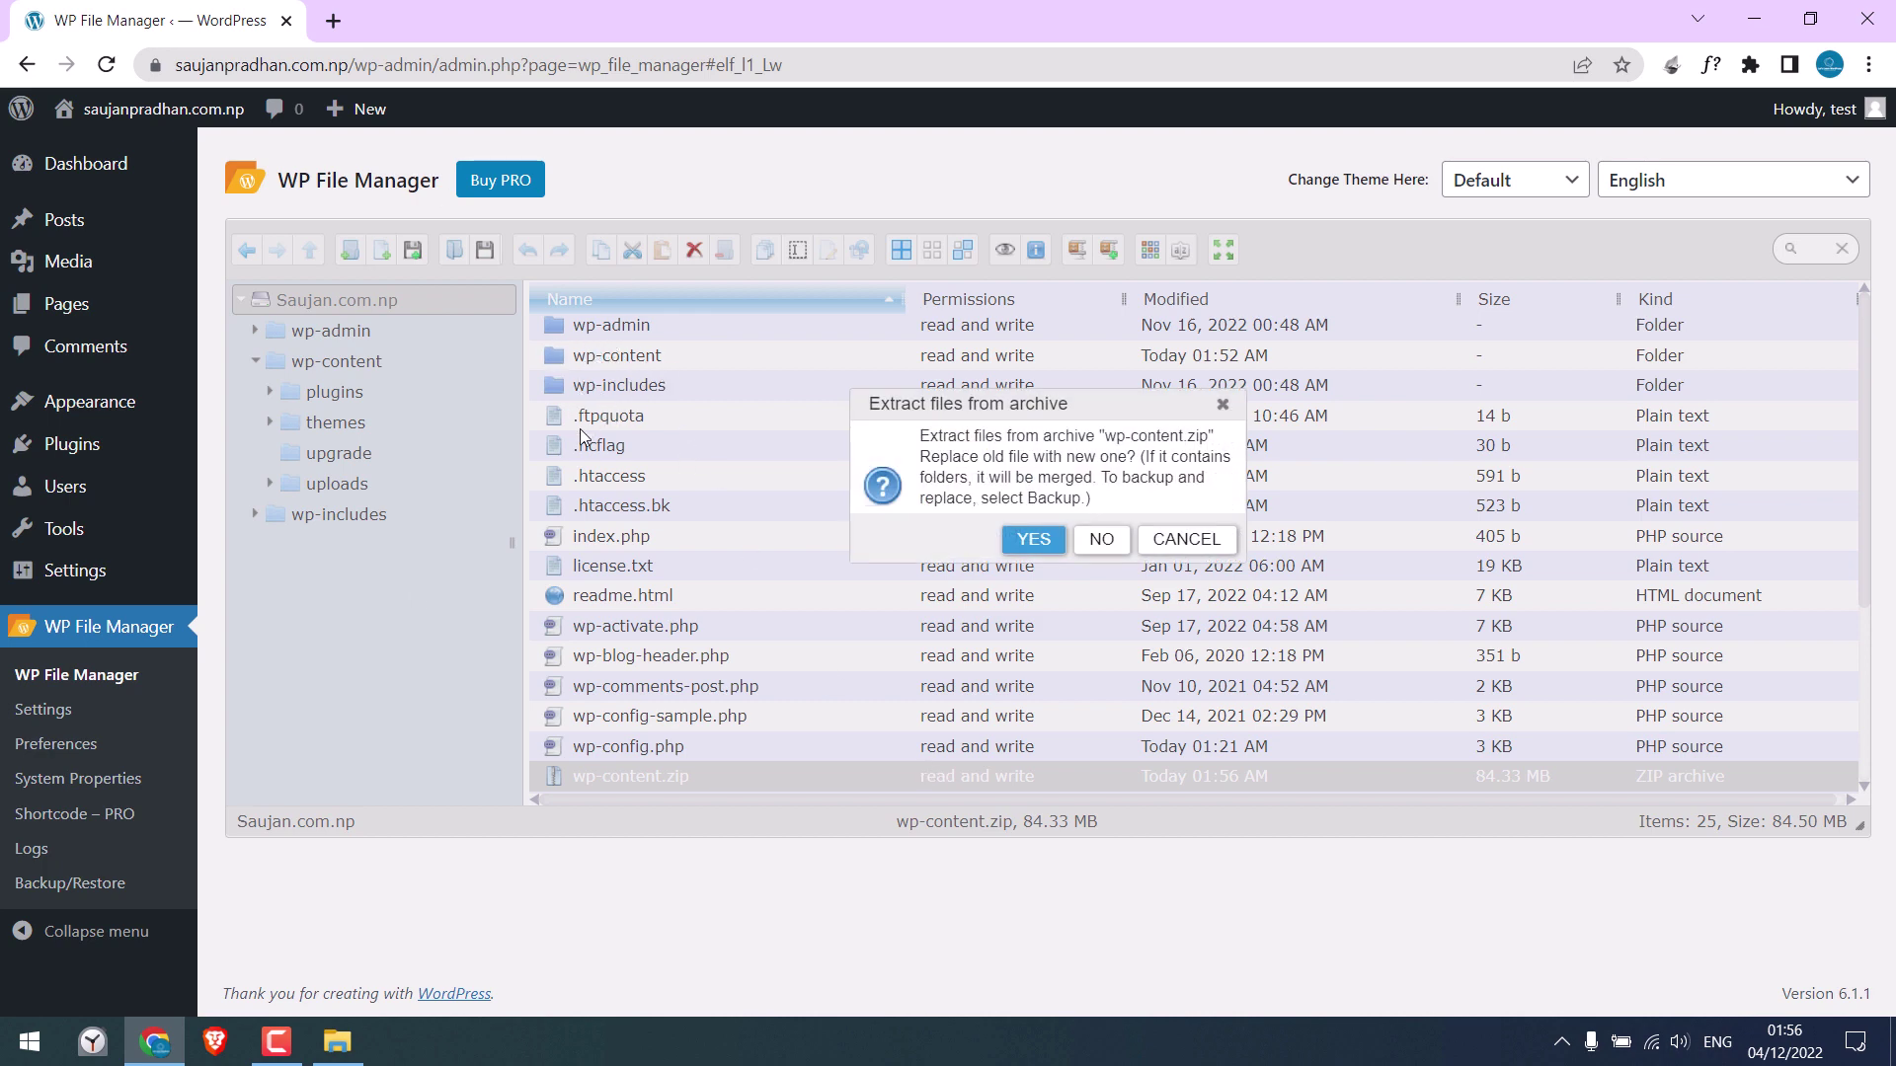
left_click(1039, 543)
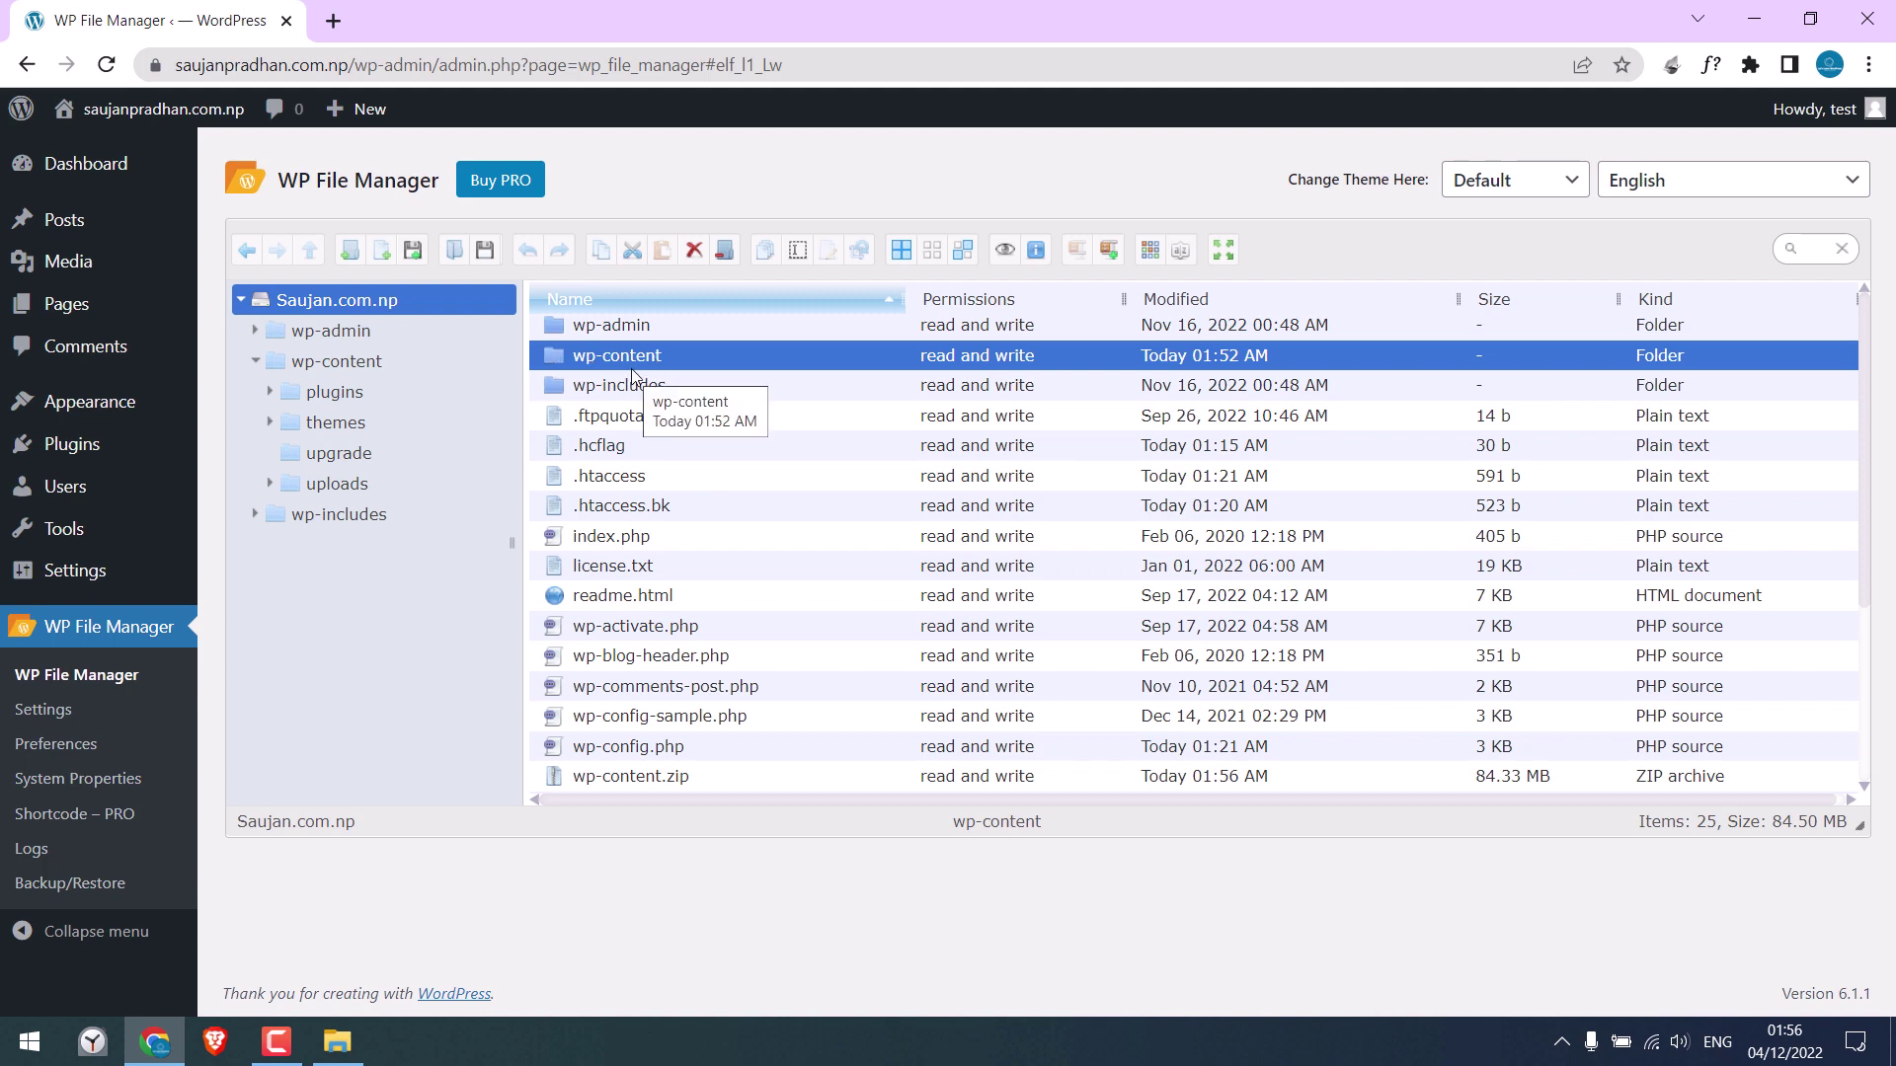
double_click(561, 365)
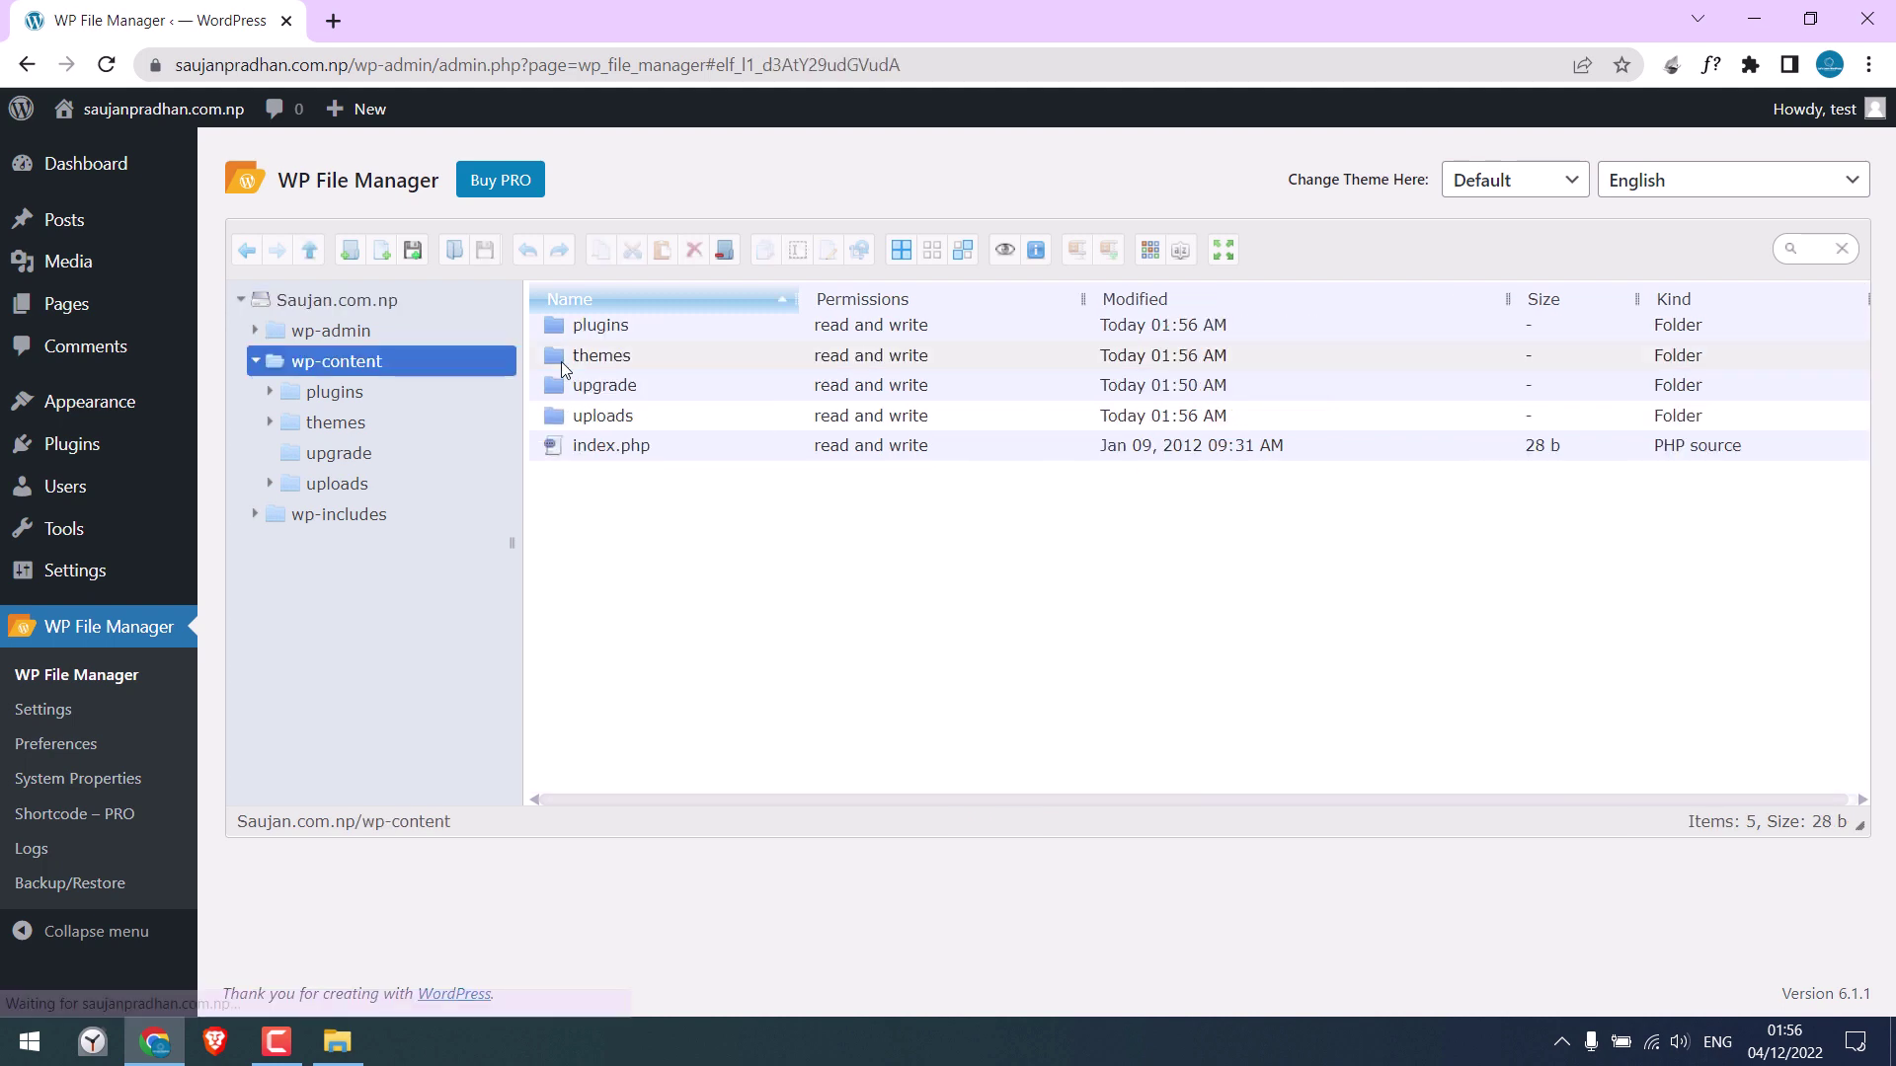
left_click(563, 353)
double_click(563, 355)
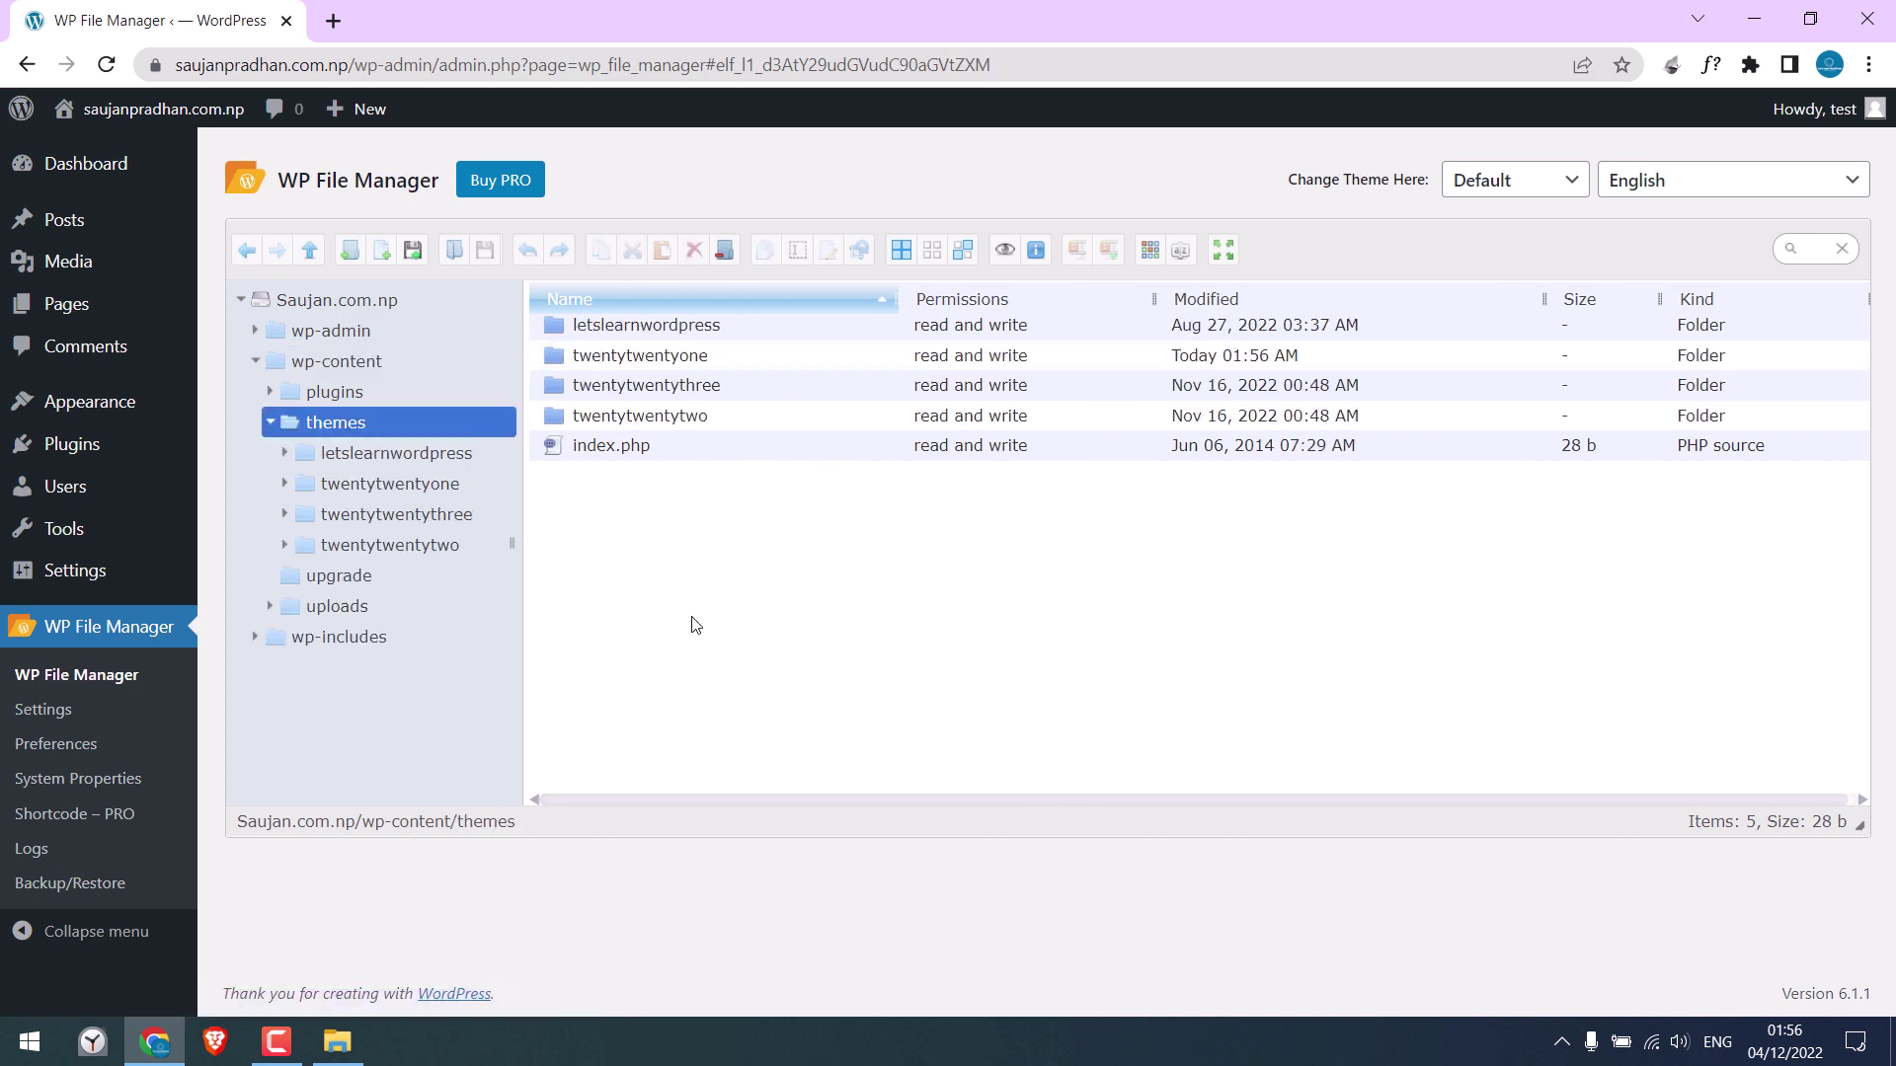
Delete the 84 MB wp-content.zip from the site root
left_click(353, 308)
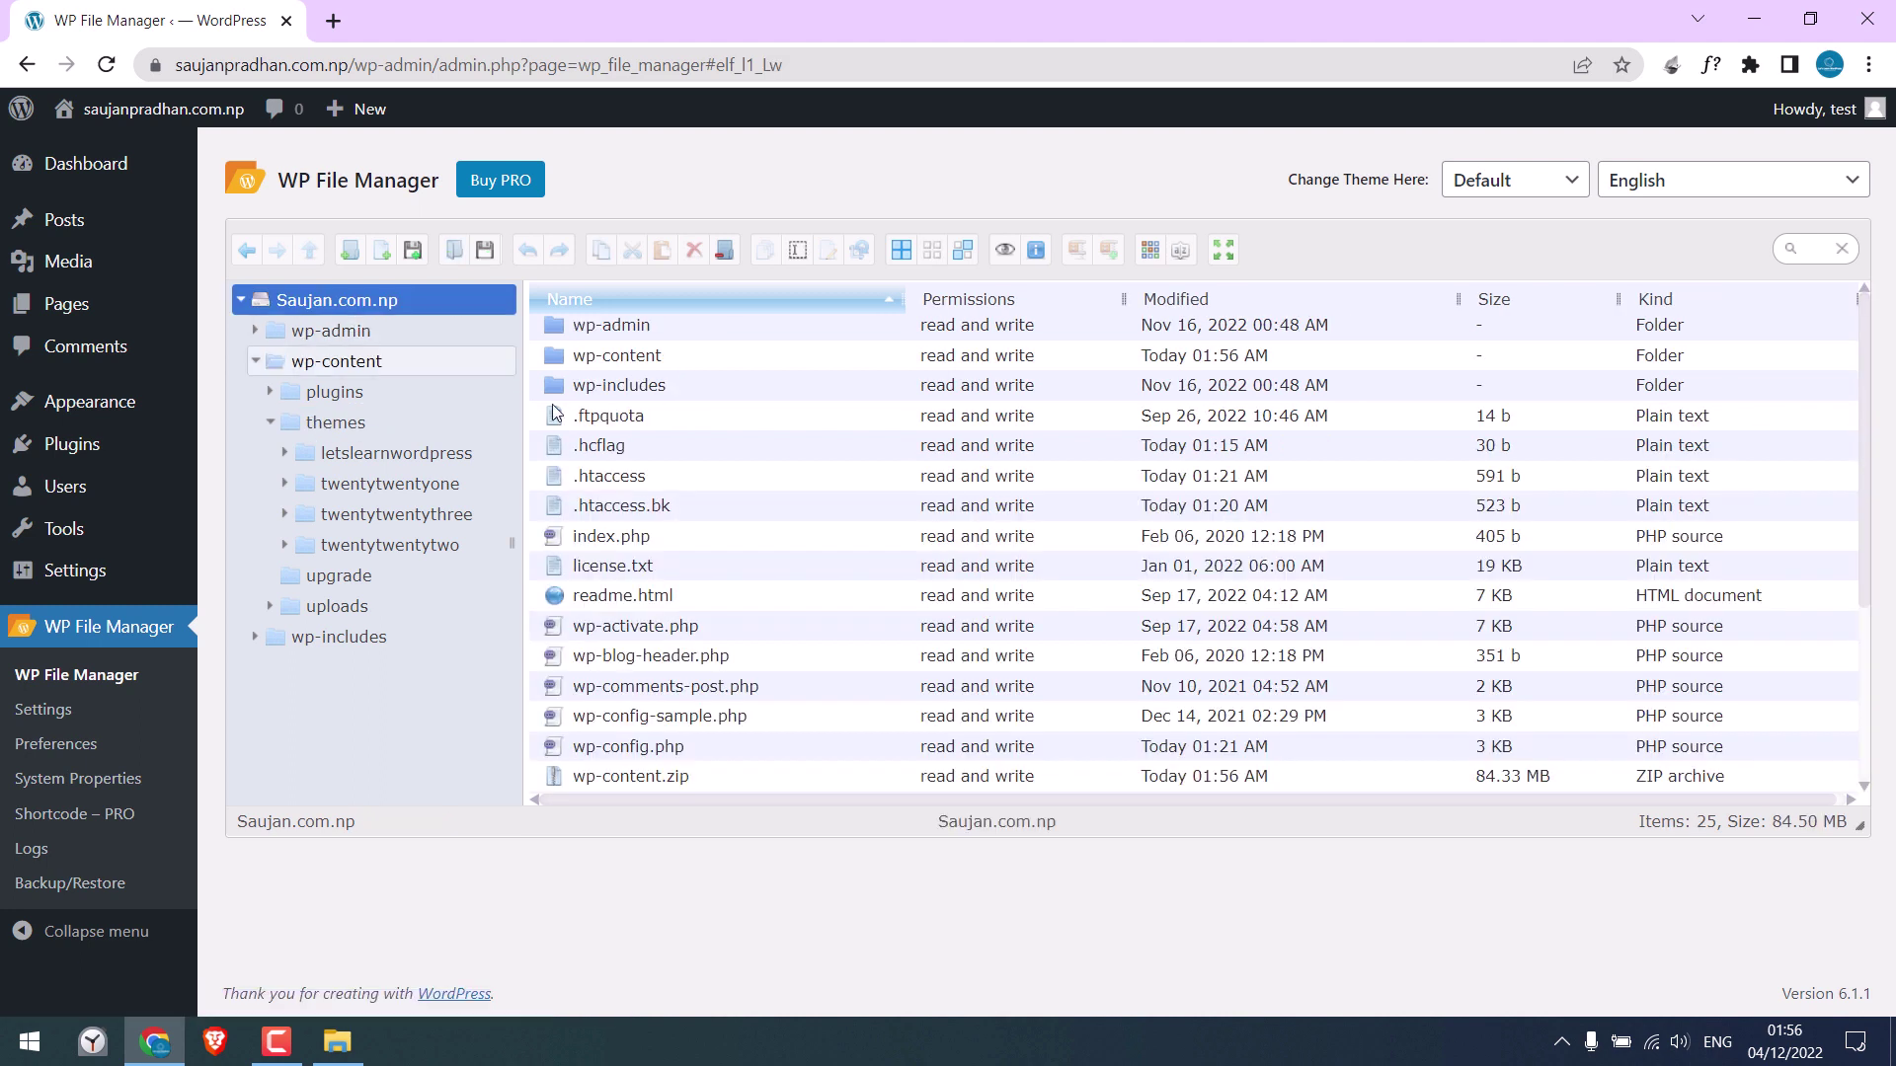
left_click(566, 752)
left_click(590, 774)
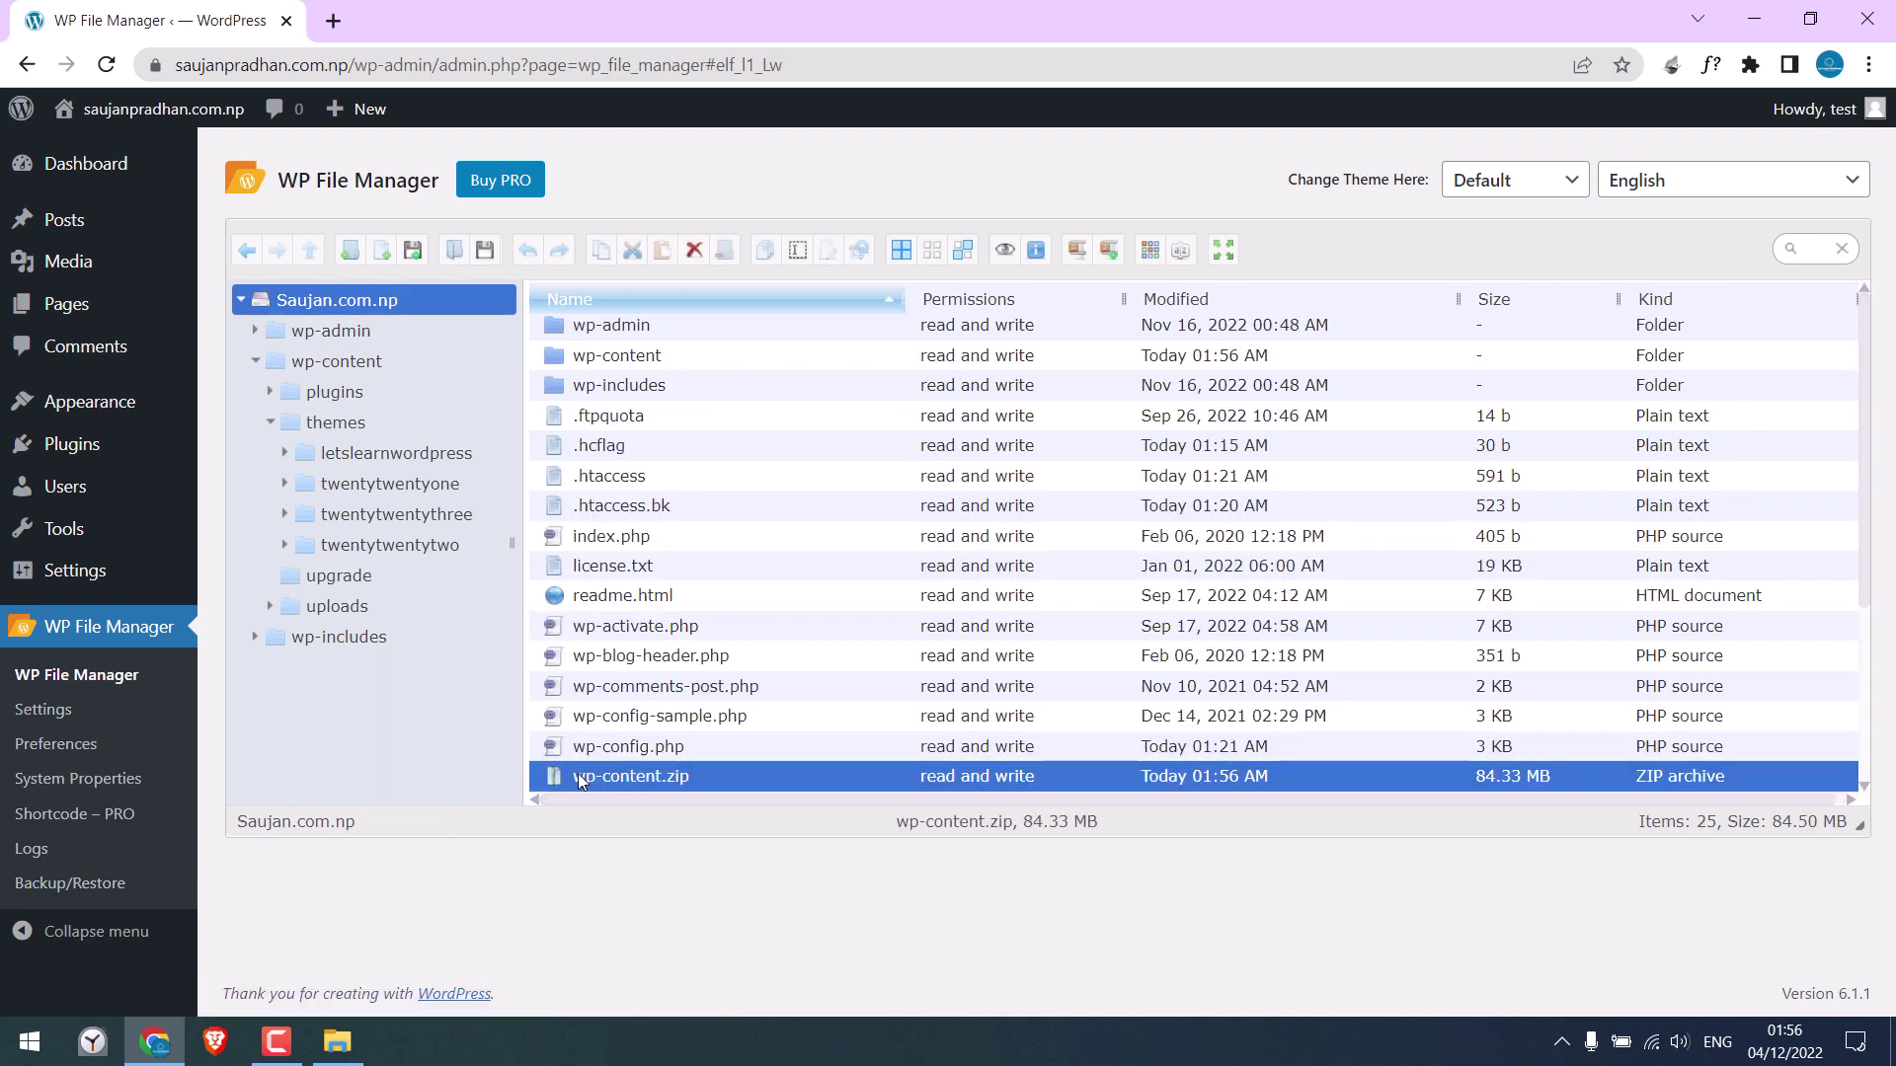
right_click(656, 774)
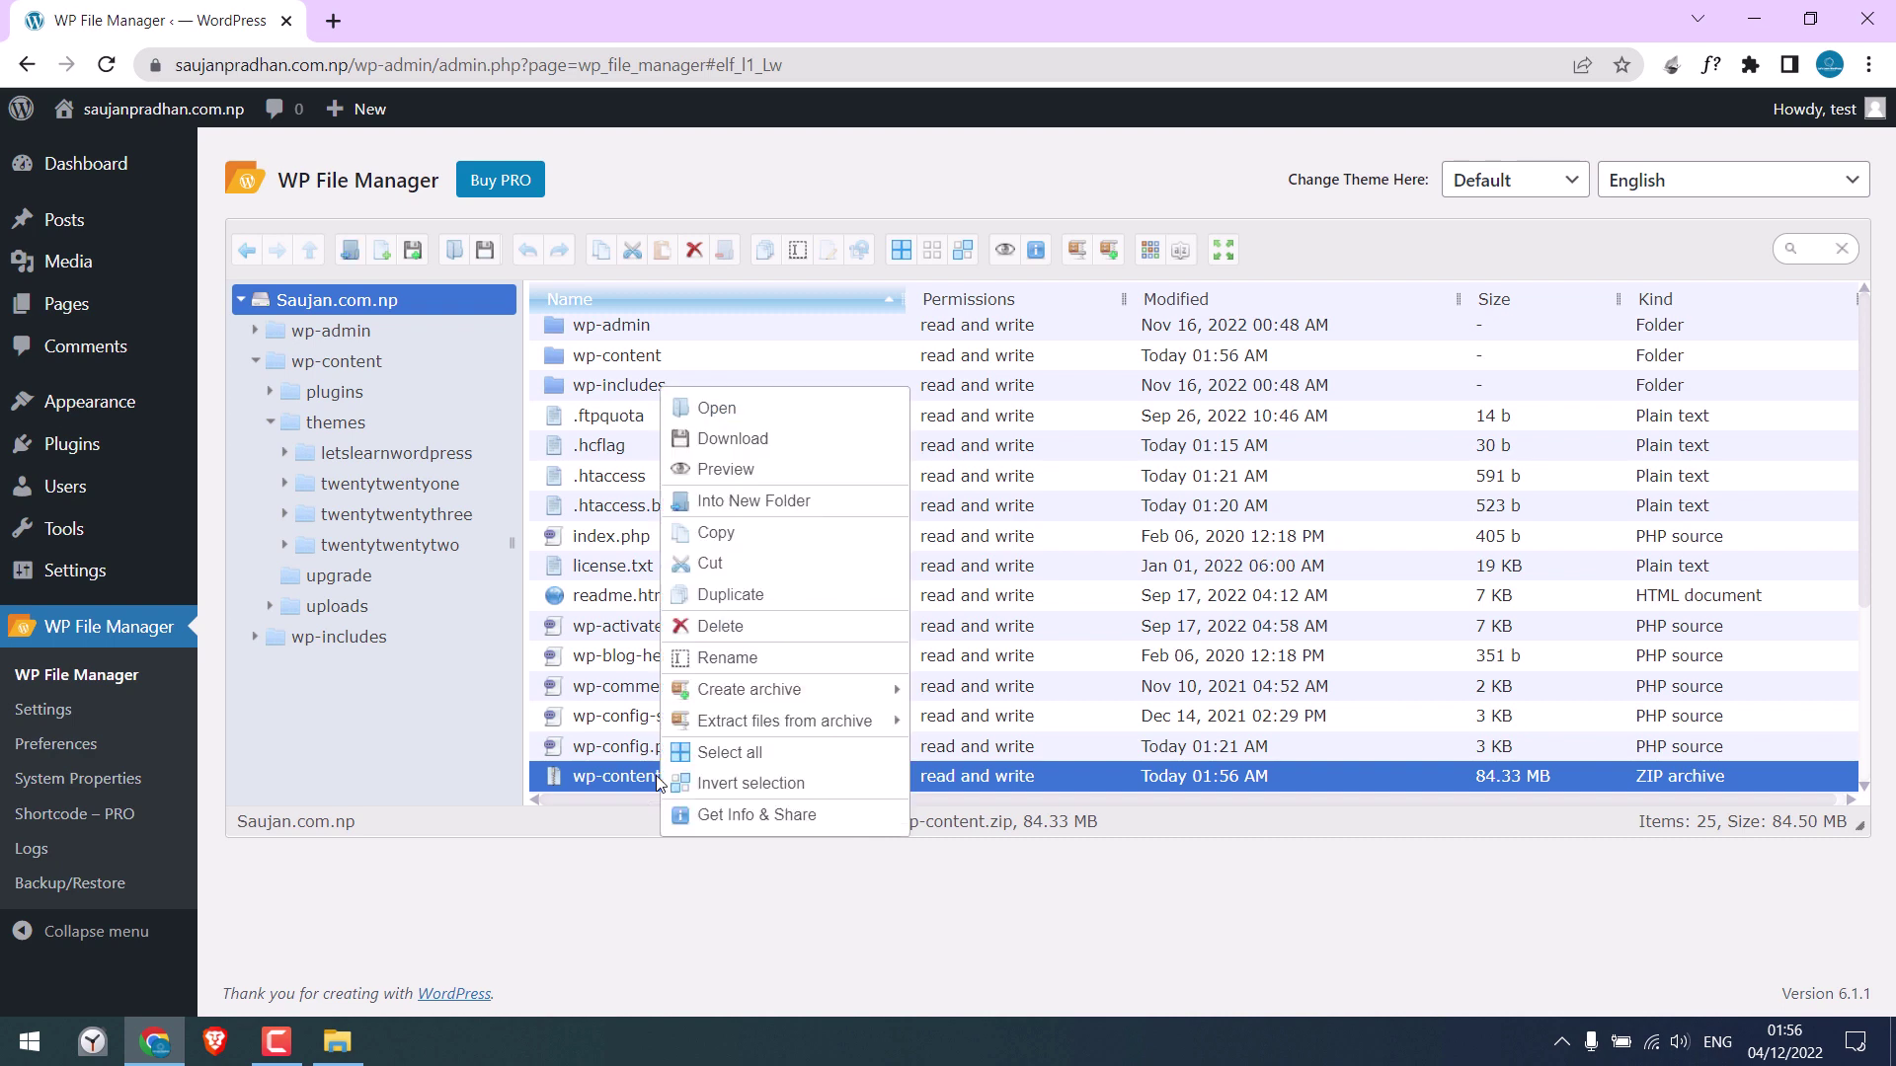
left_click(787, 628)
left_click(1076, 572)
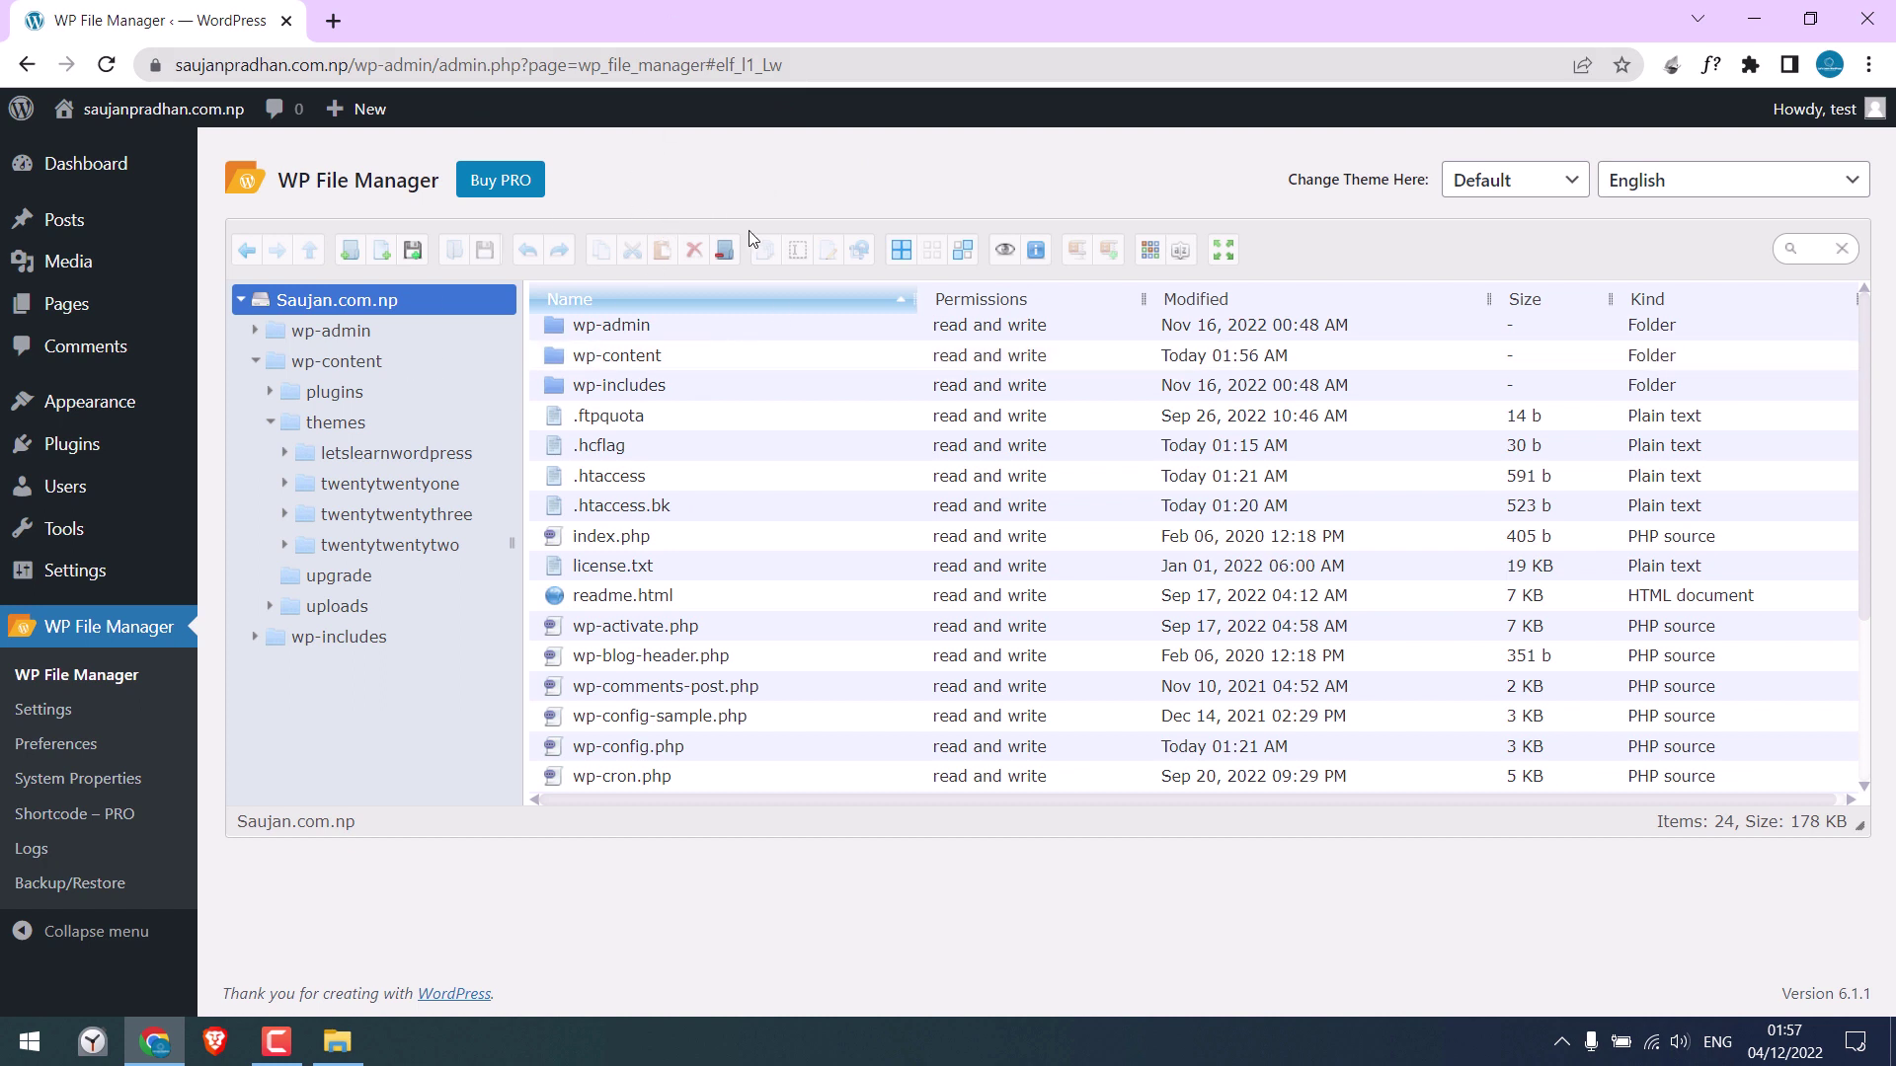
Upload the phpMyAdmin 5.2.0 zip to the site root, extract it there, then delete the zip
left_click(414, 251)
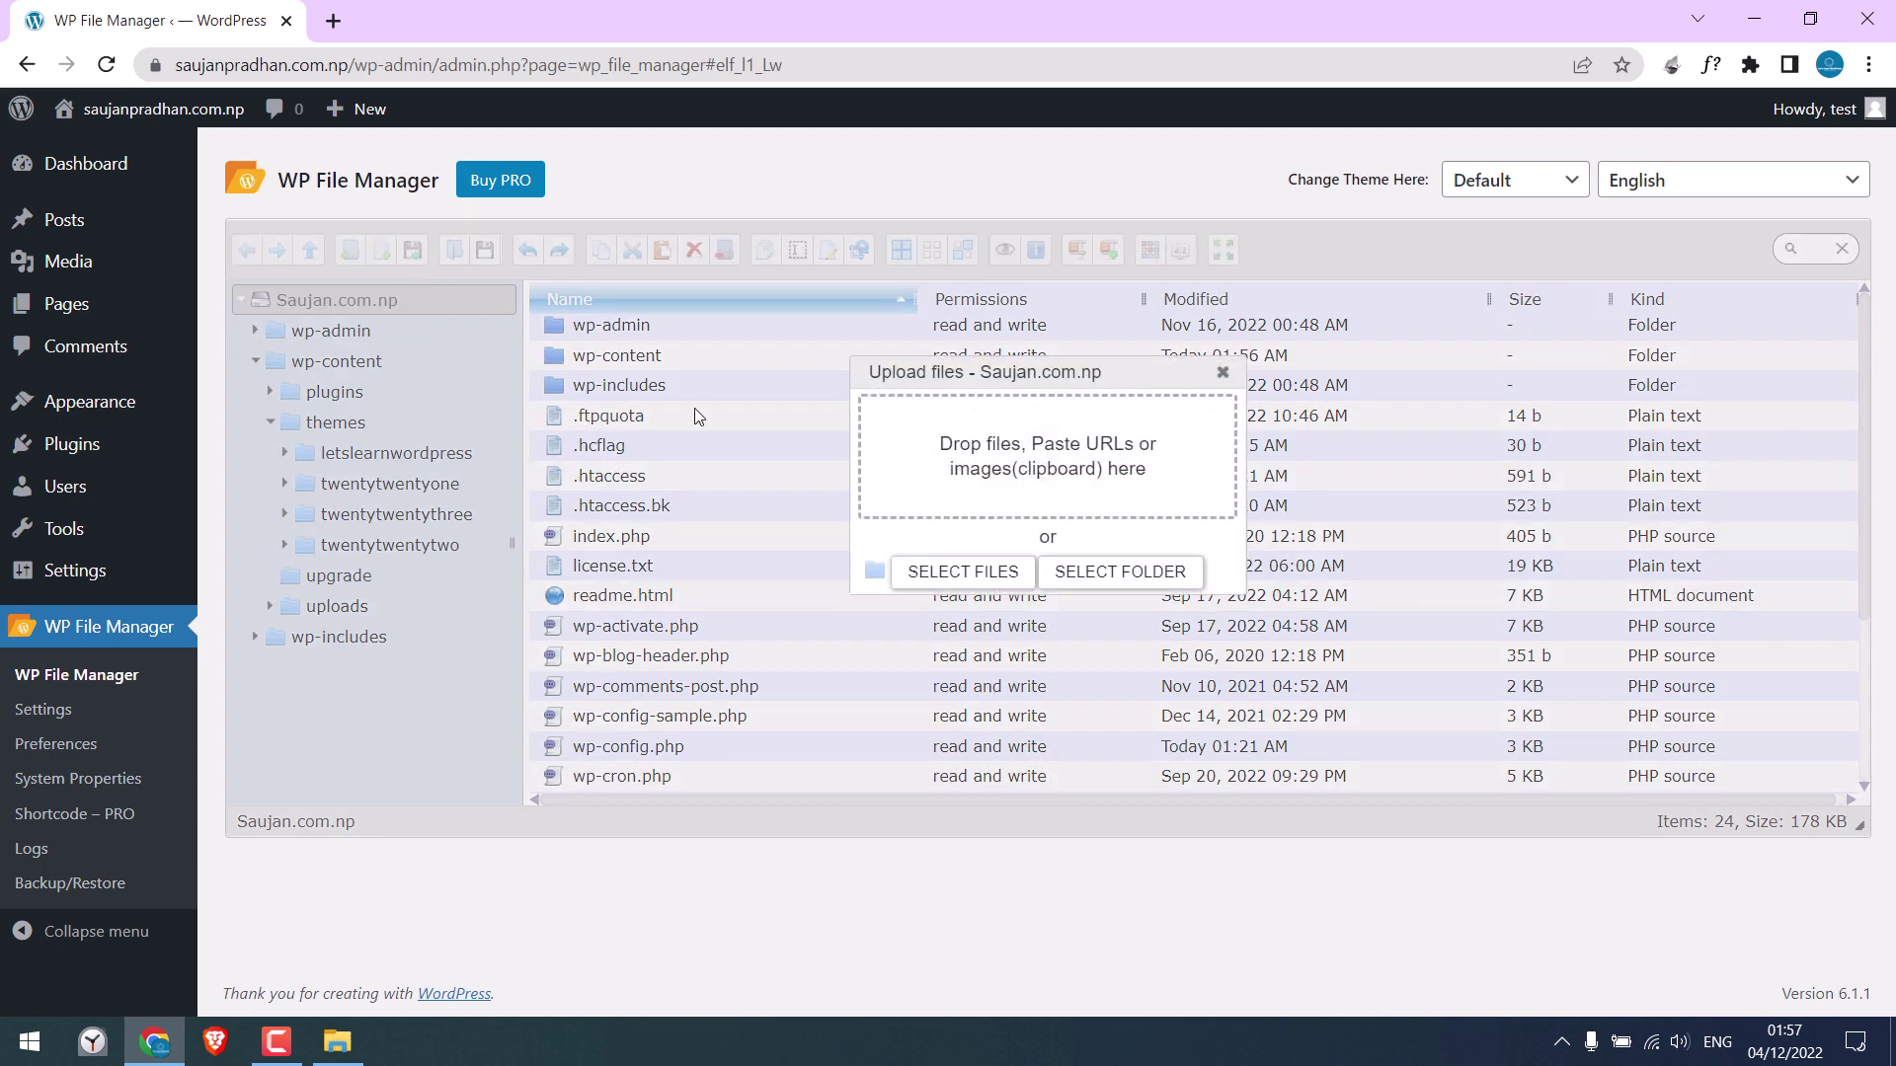
left_click(963, 573)
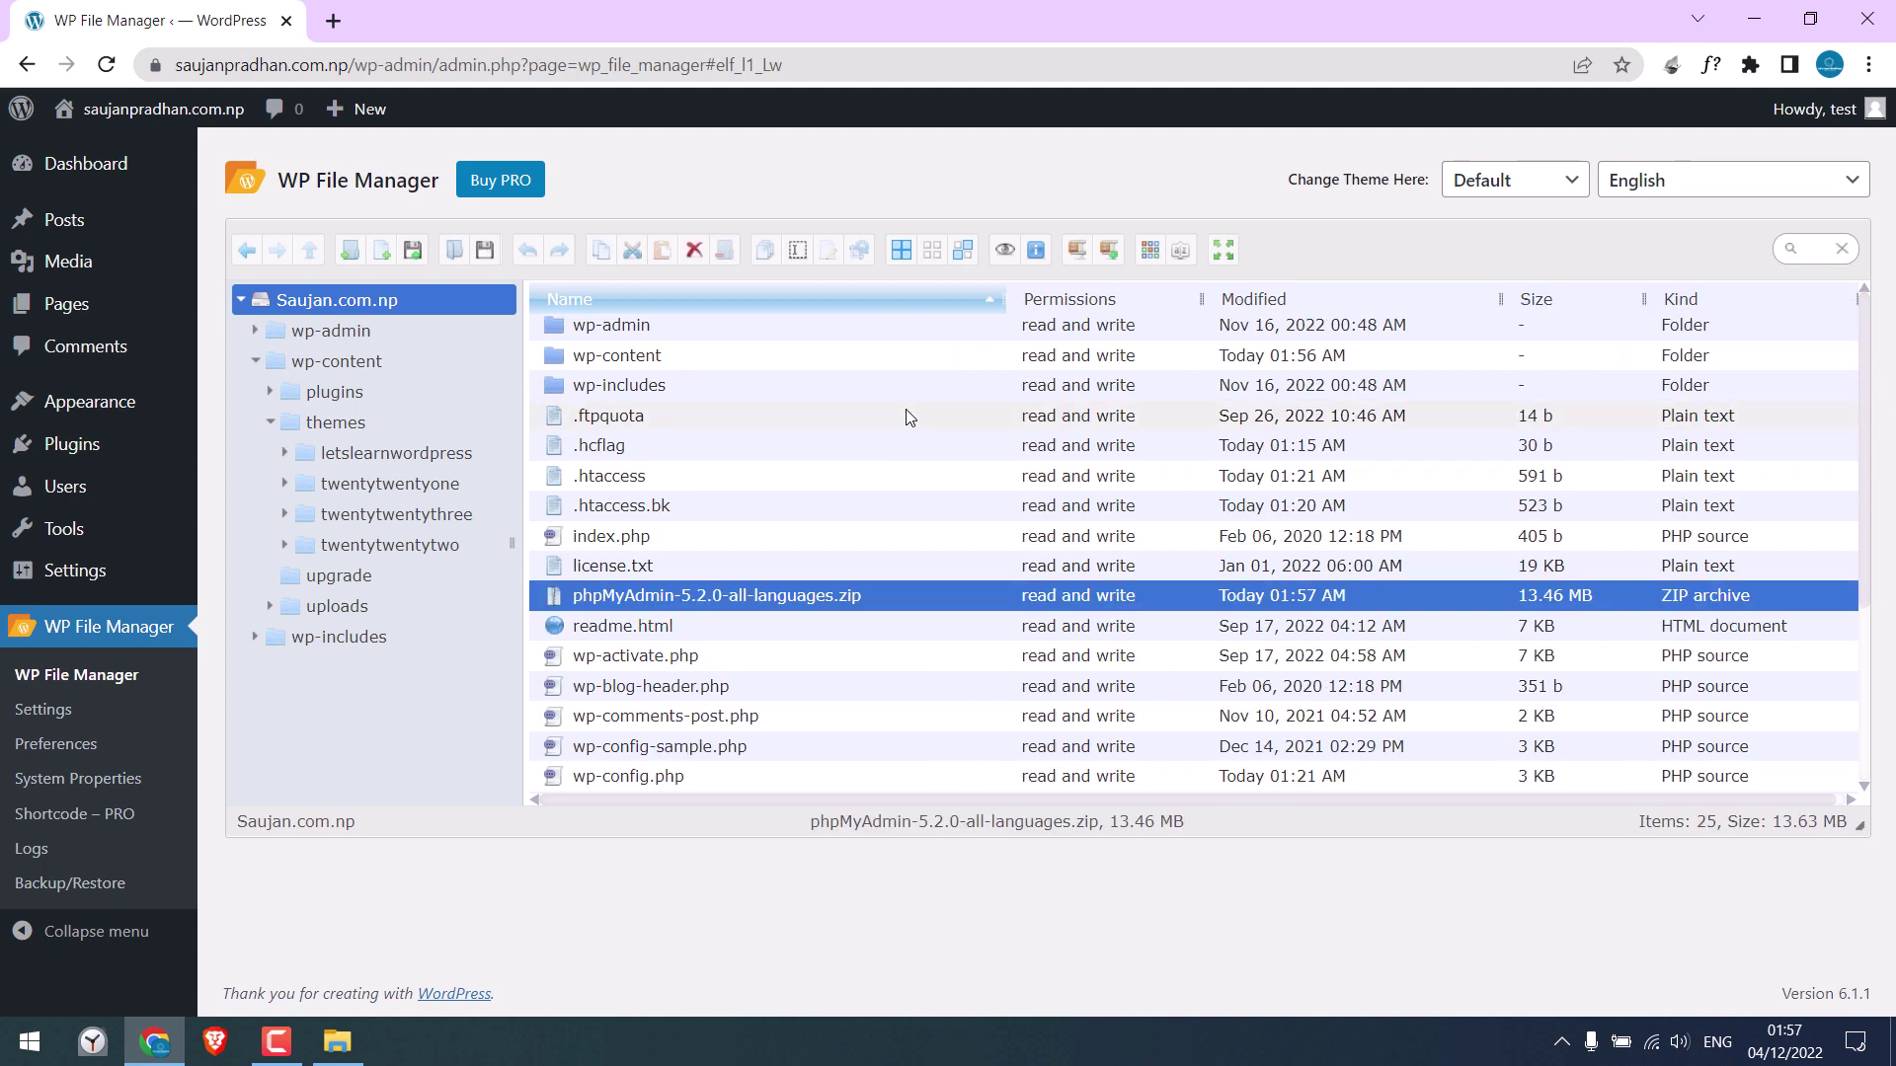
right_click(788, 596)
mouse_move(1024, 714)
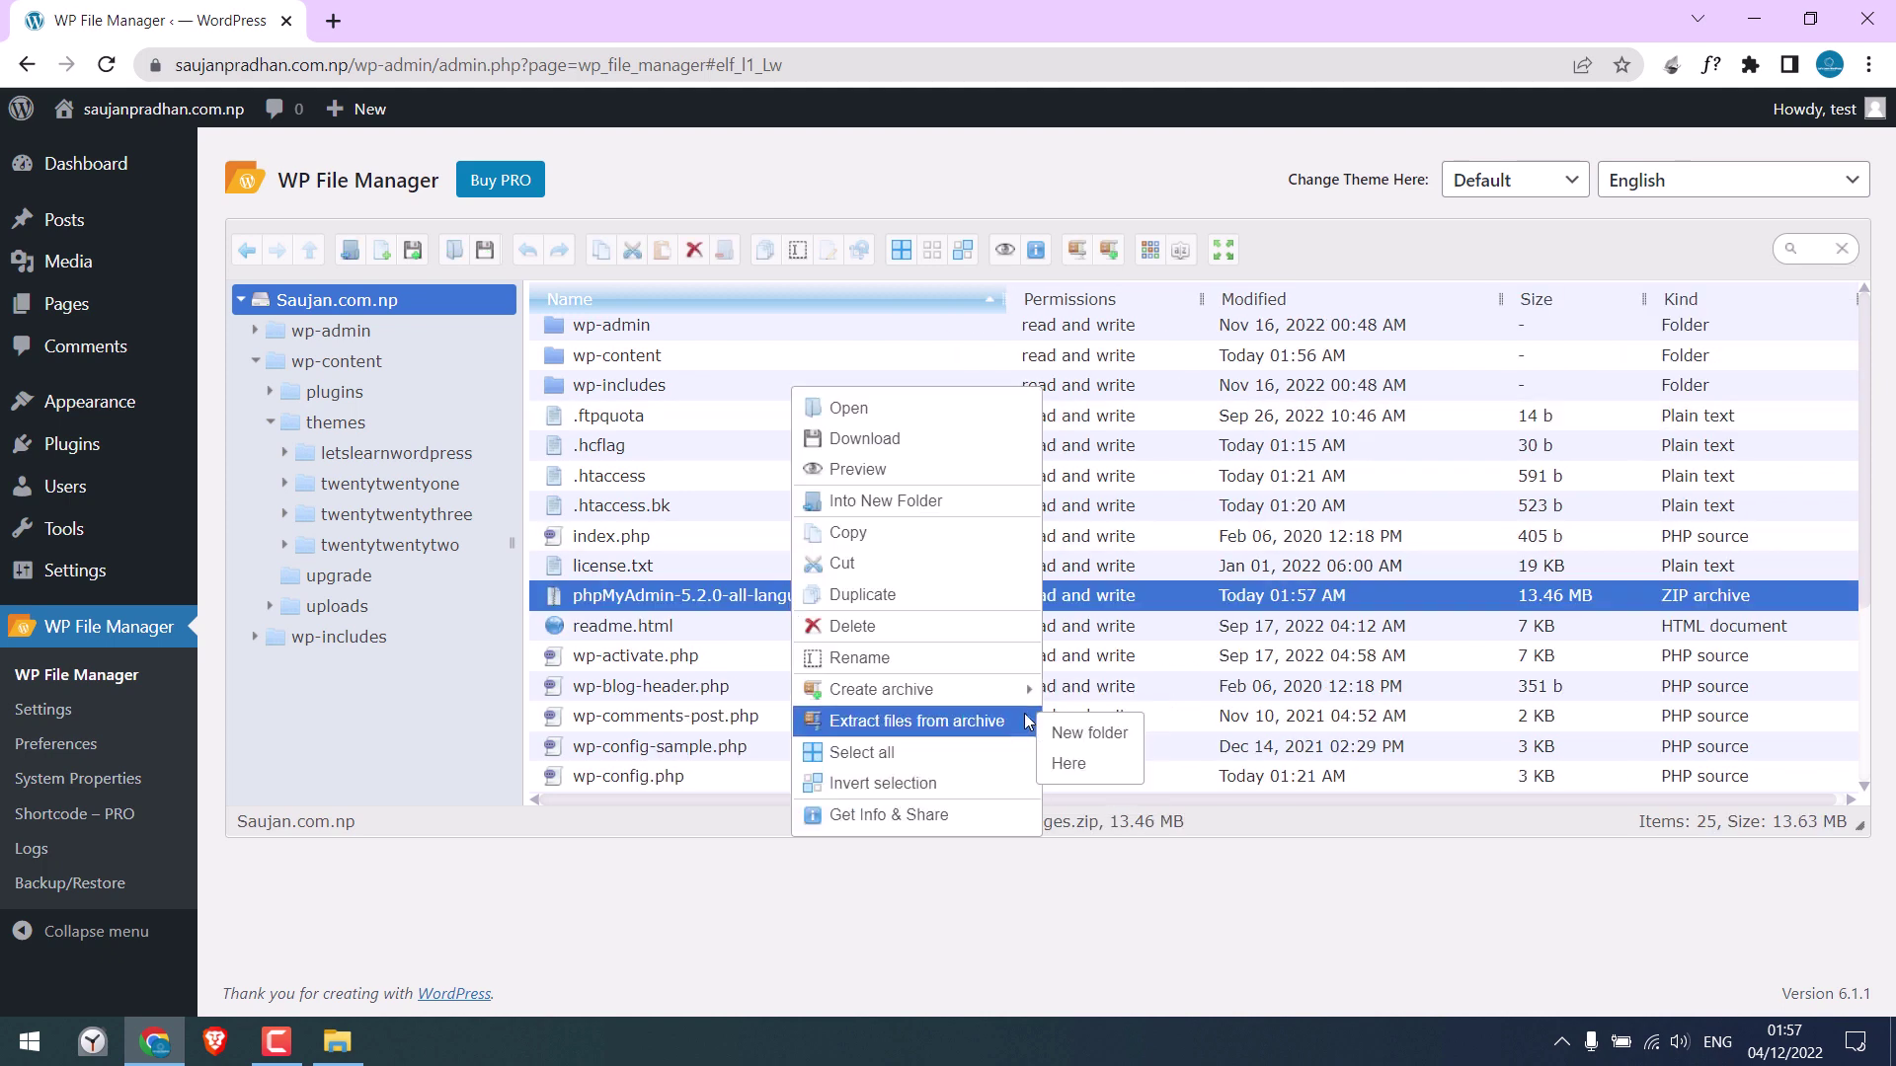
left_click(1068, 764)
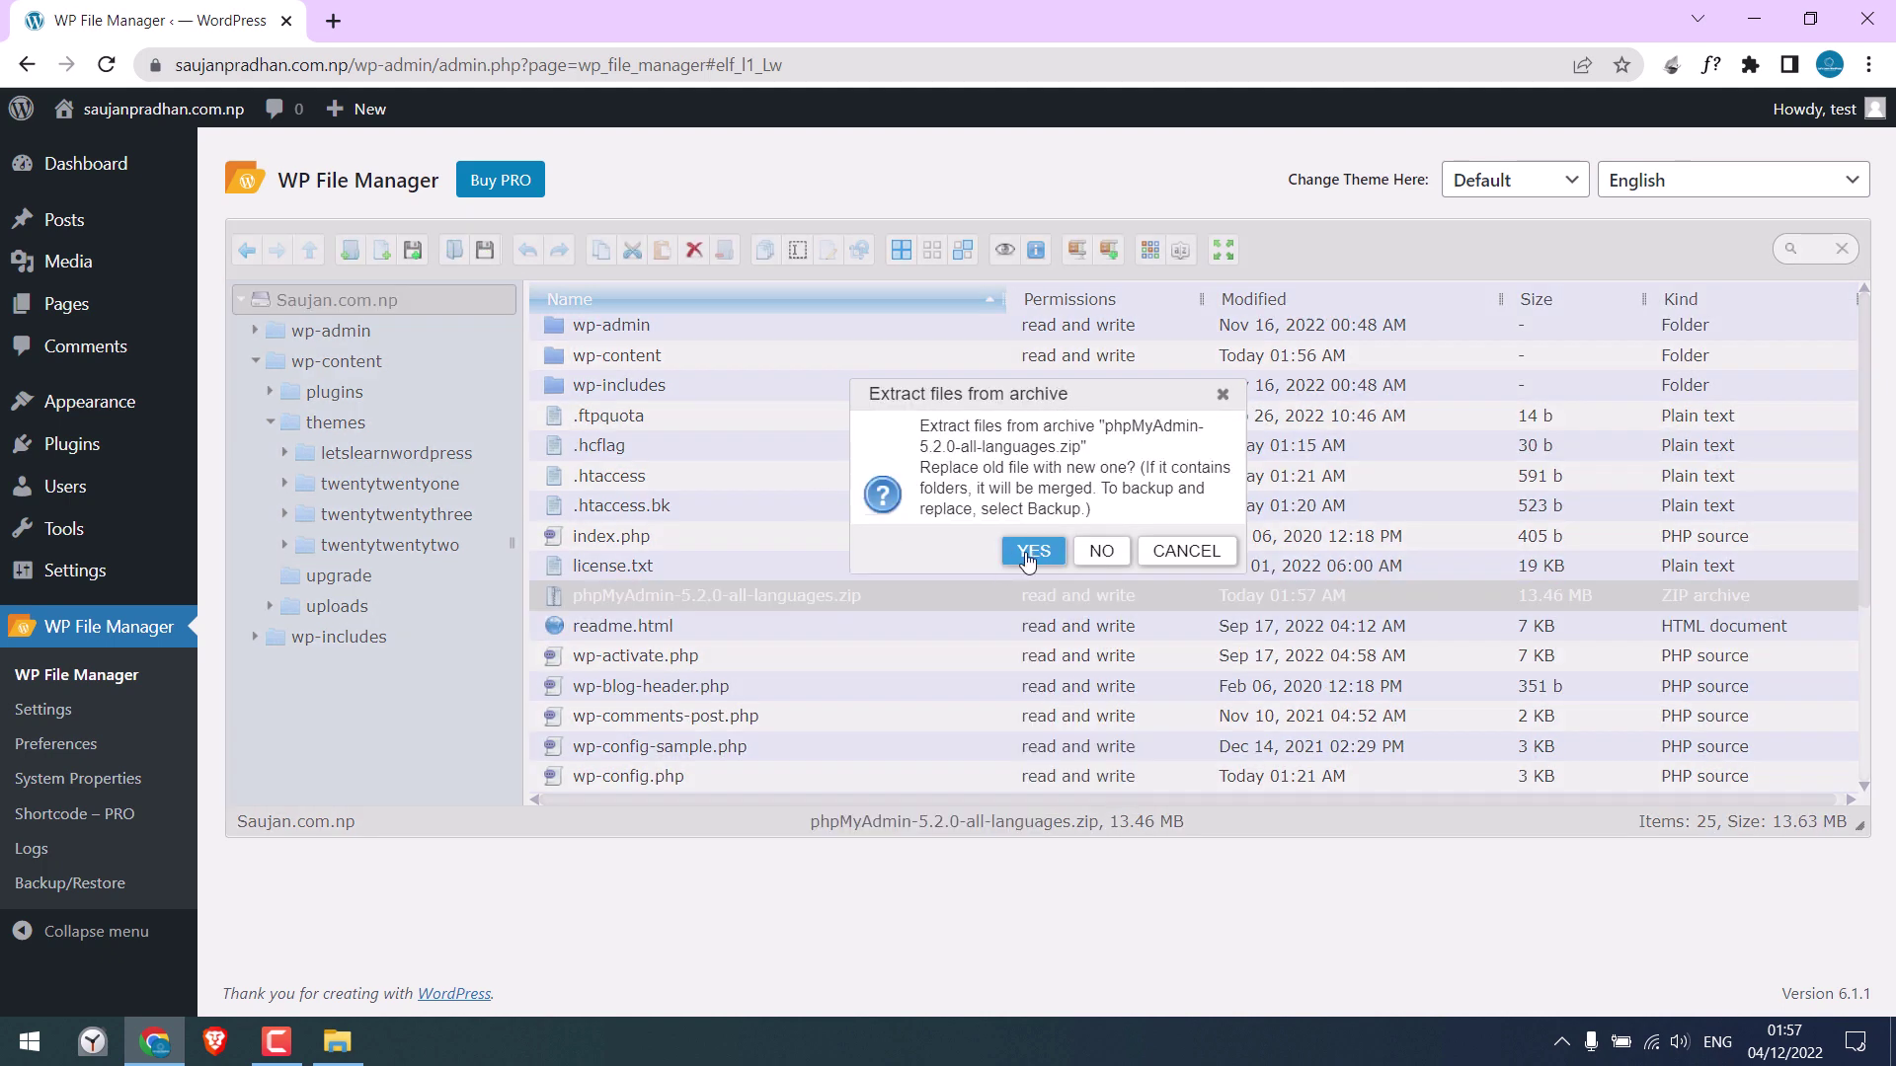
left_click(1033, 664)
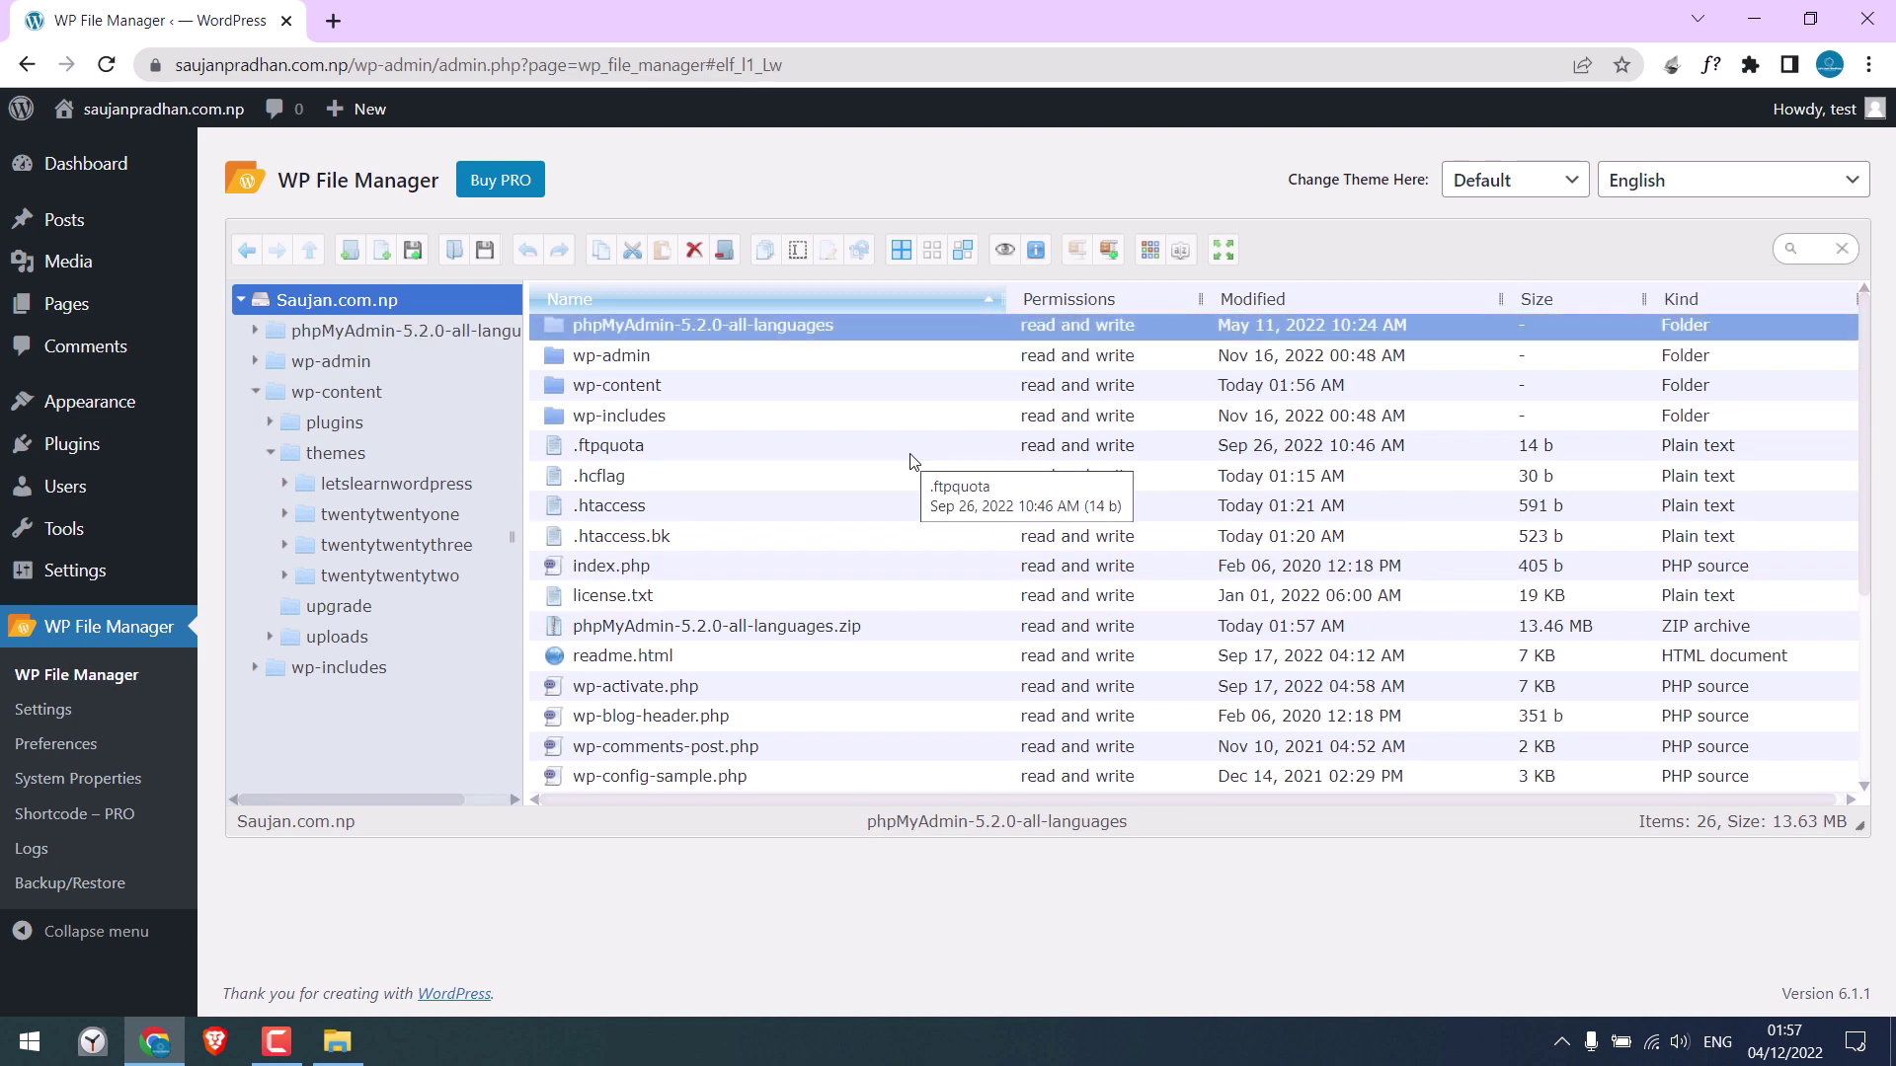
right_click(652, 639)
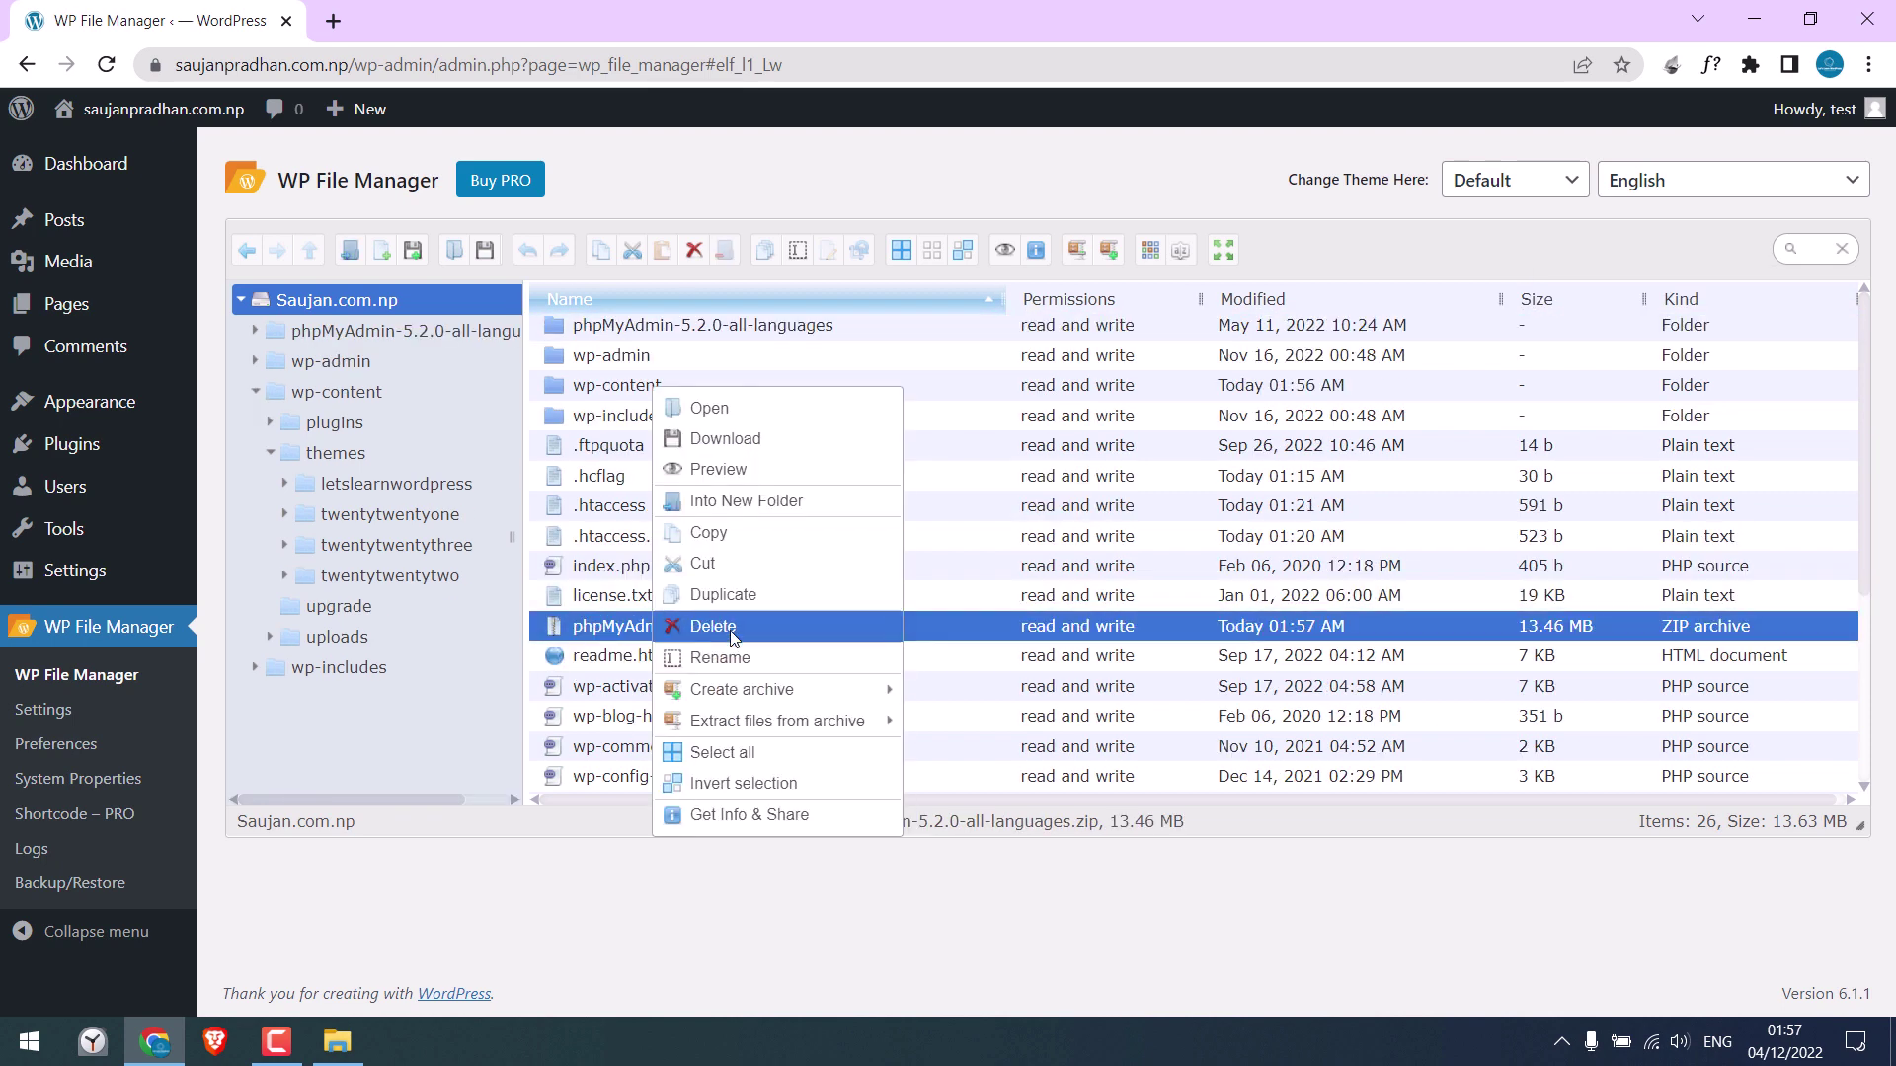
left_click(692, 628)
left_click(1077, 570)
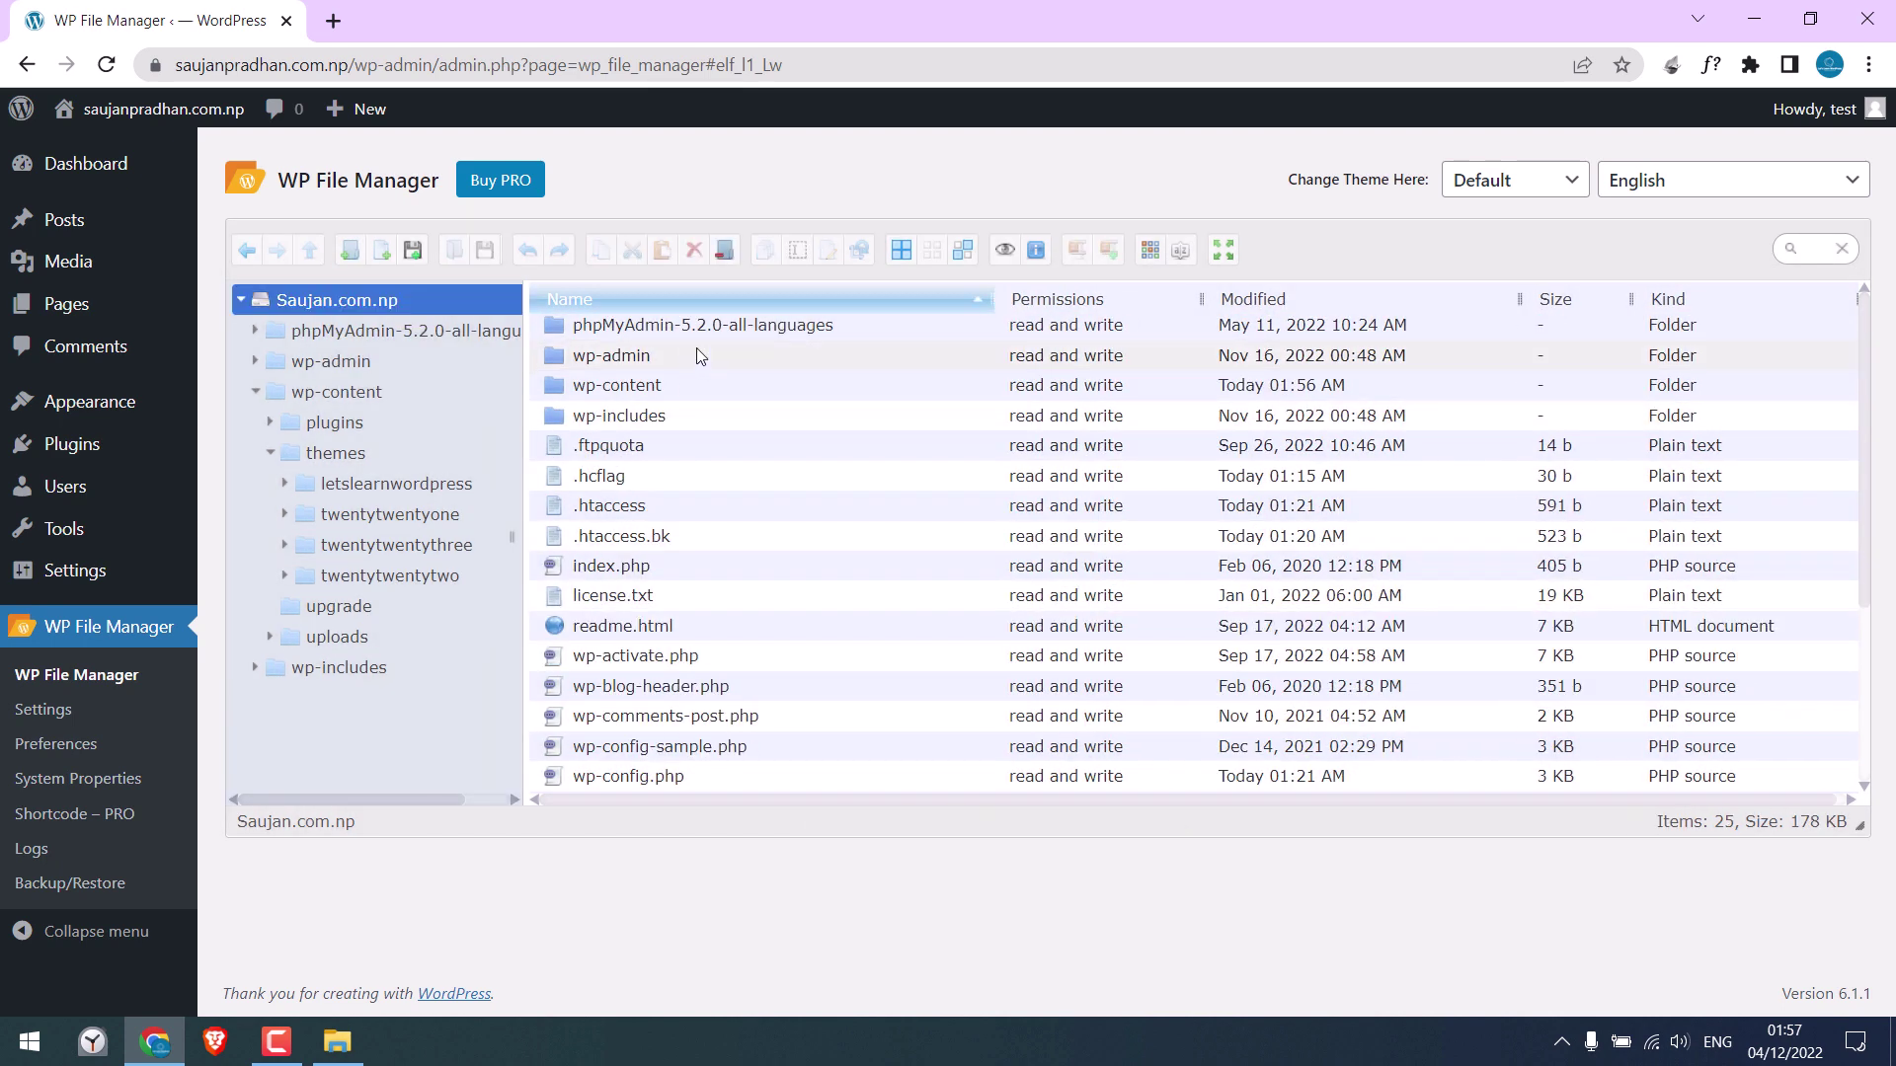
Rename the phpMyAdmin-5.2.0-all-languages folder to phpMyAdmin
right_click(661, 332)
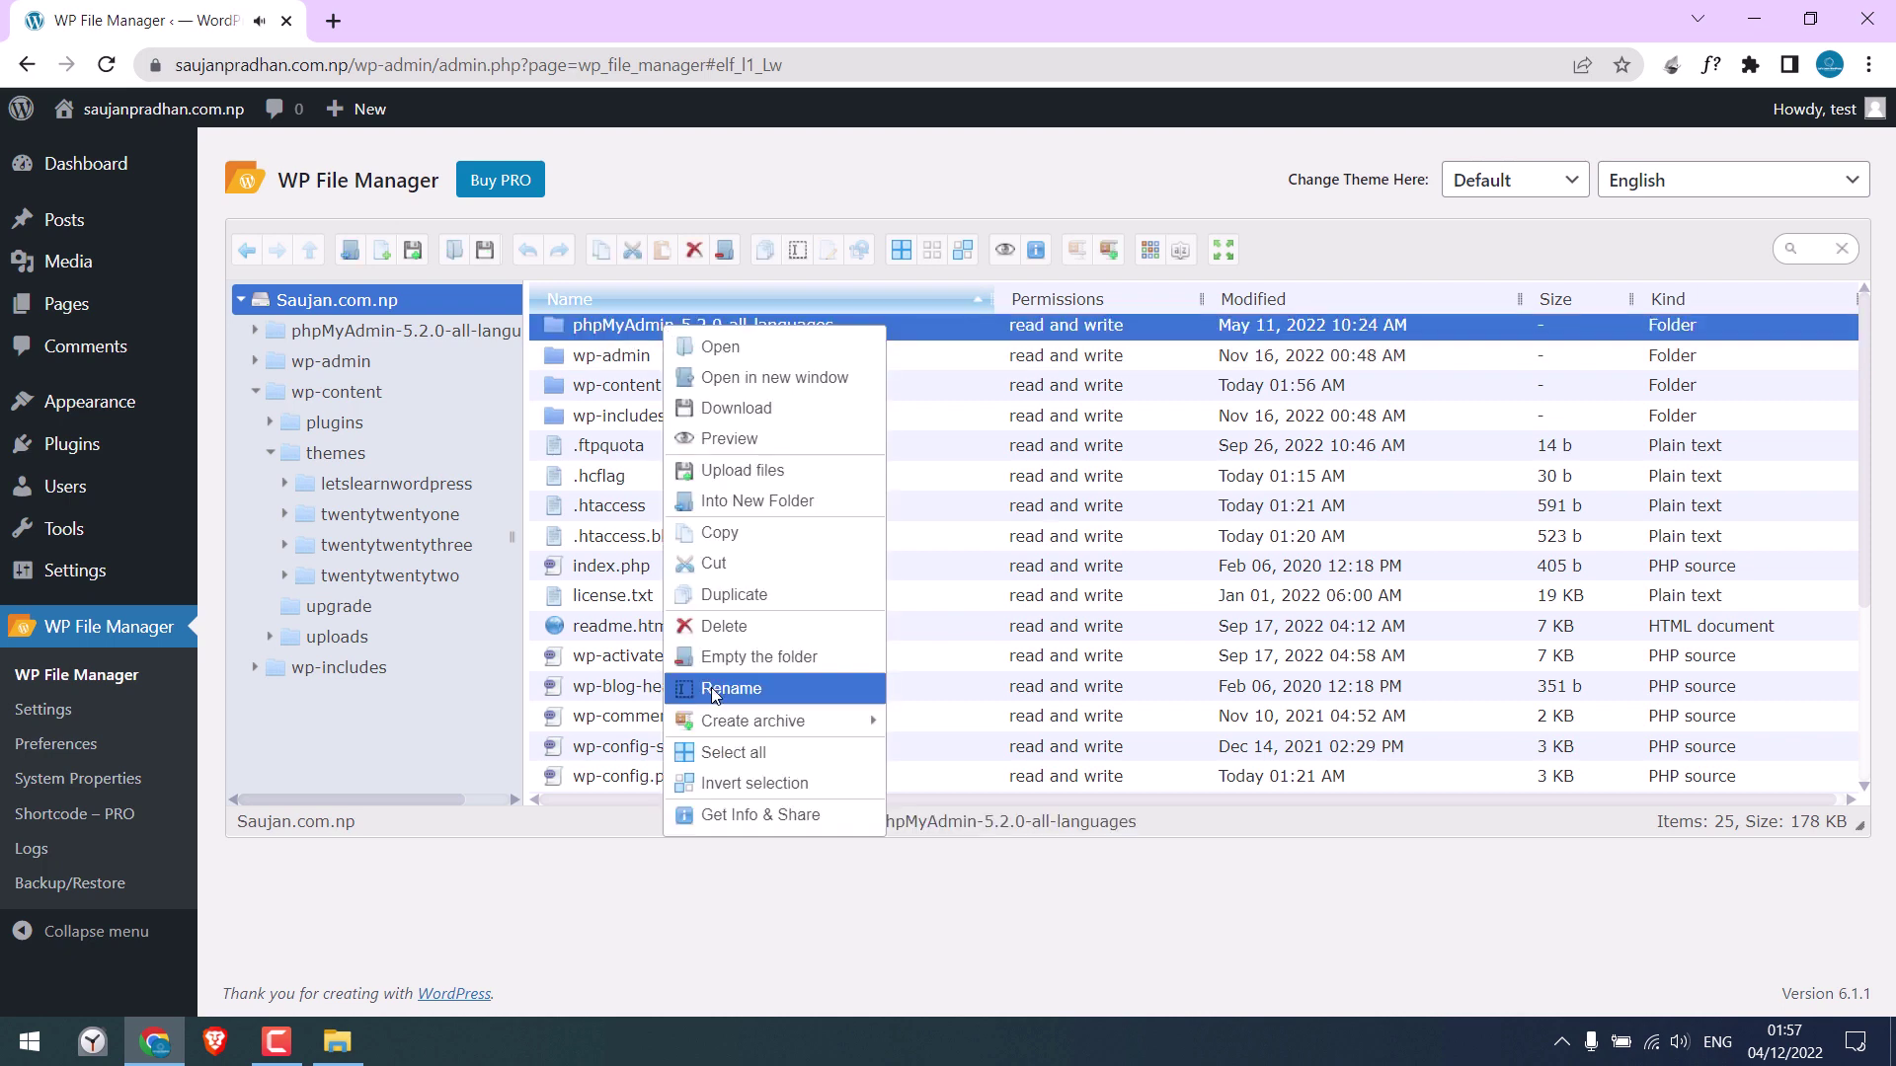
left_click(731, 689)
left_click_drag(673, 328, 721, 383)
key("BackSpace")
double_click(657, 332)
right_click(656, 331)
left_click(697, 412)
key("Return")
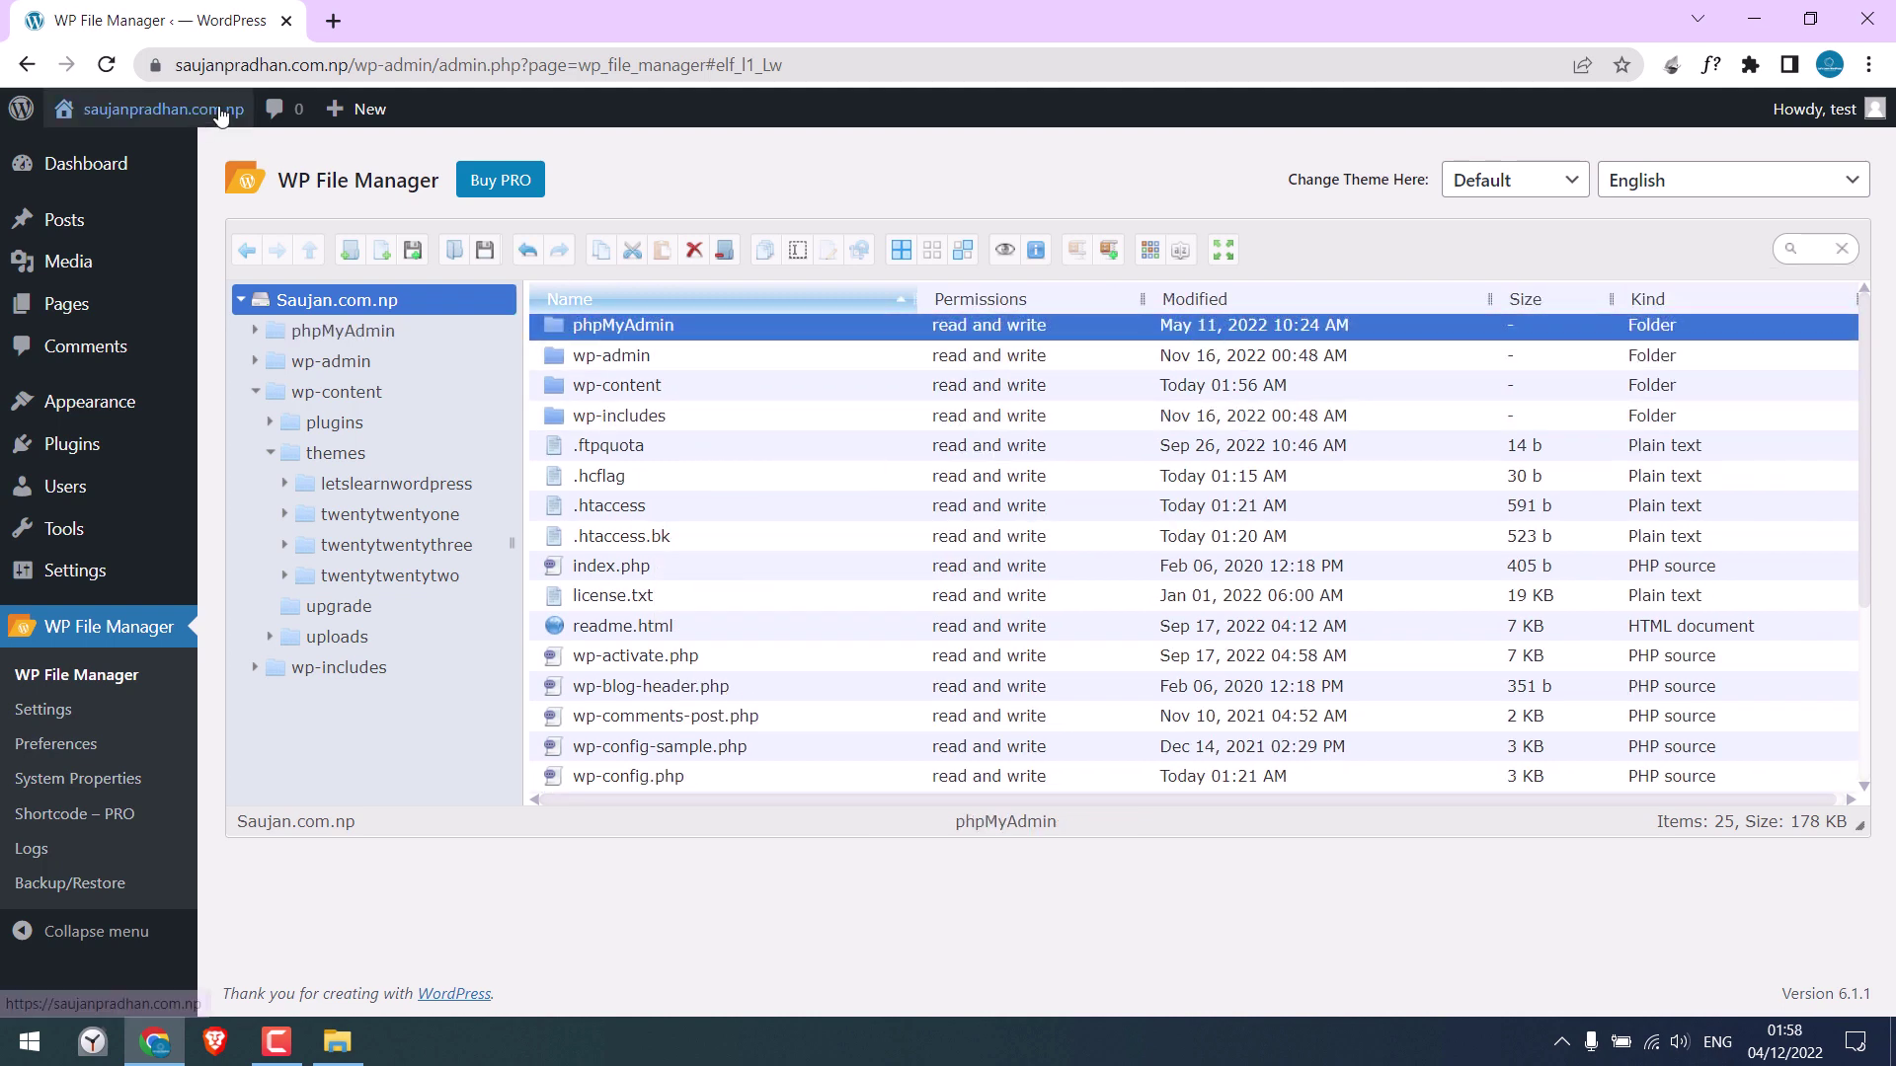
Load saujanpradhan.com.np/phpMyAdmin in a new browser tab
left_click(332, 21)
type("saujanpradhan.com.np/")
key("ctrl+v")
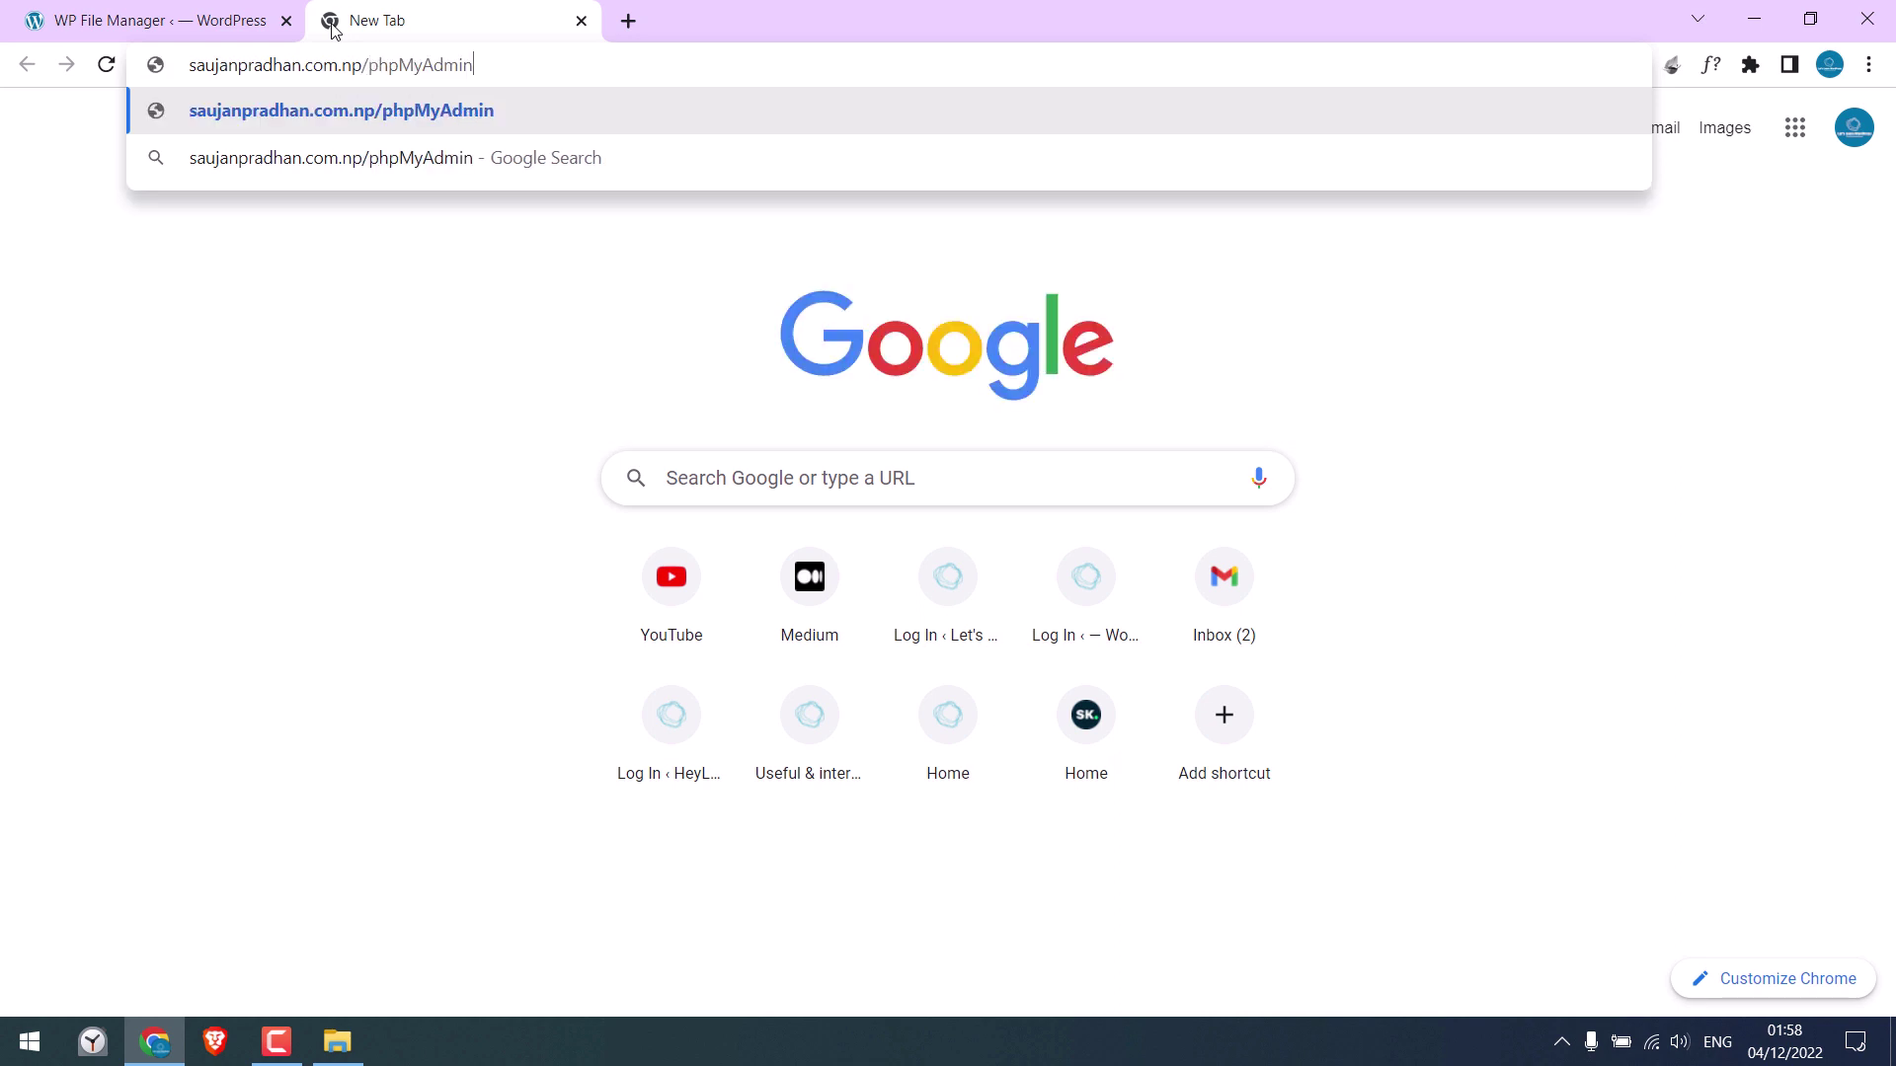
key("Return")
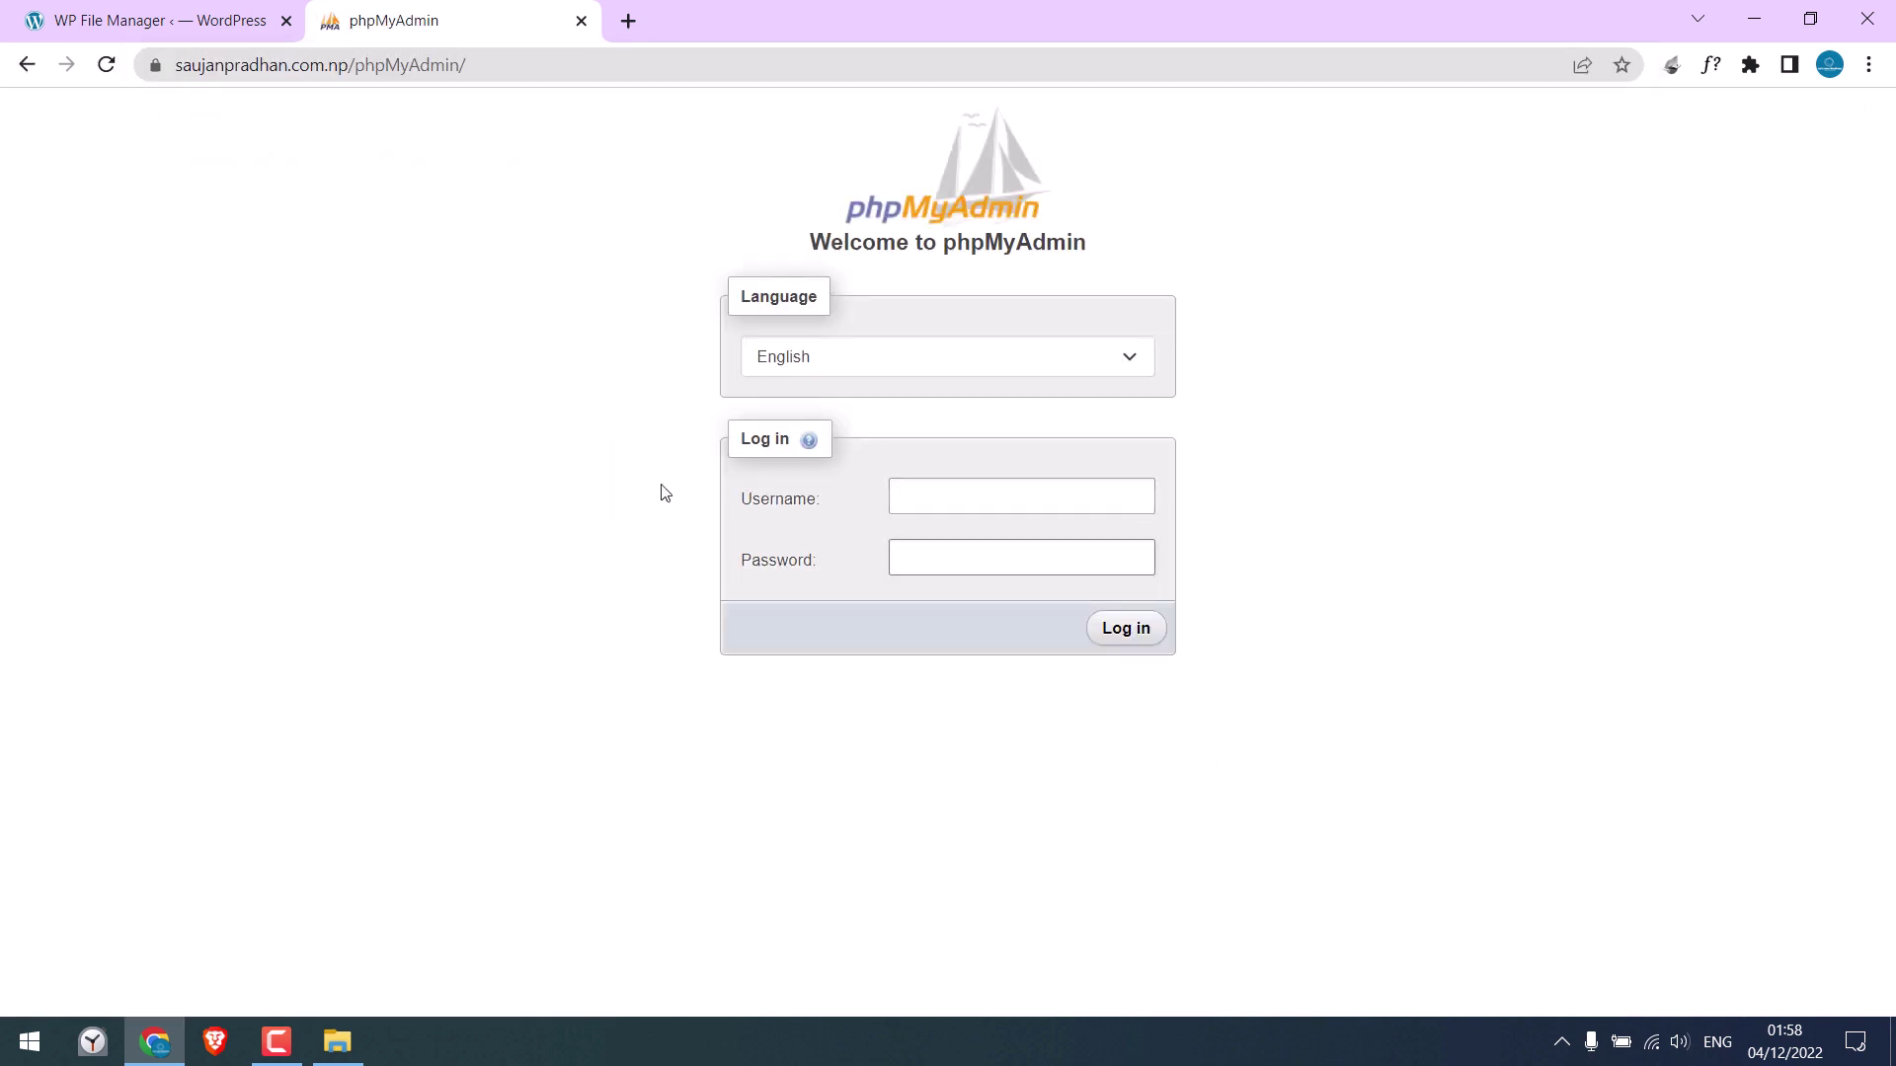
Open wp-config.php in the editor and copy its DB_USER value into the phpMyAdmin Username field
left_click(192, 22)
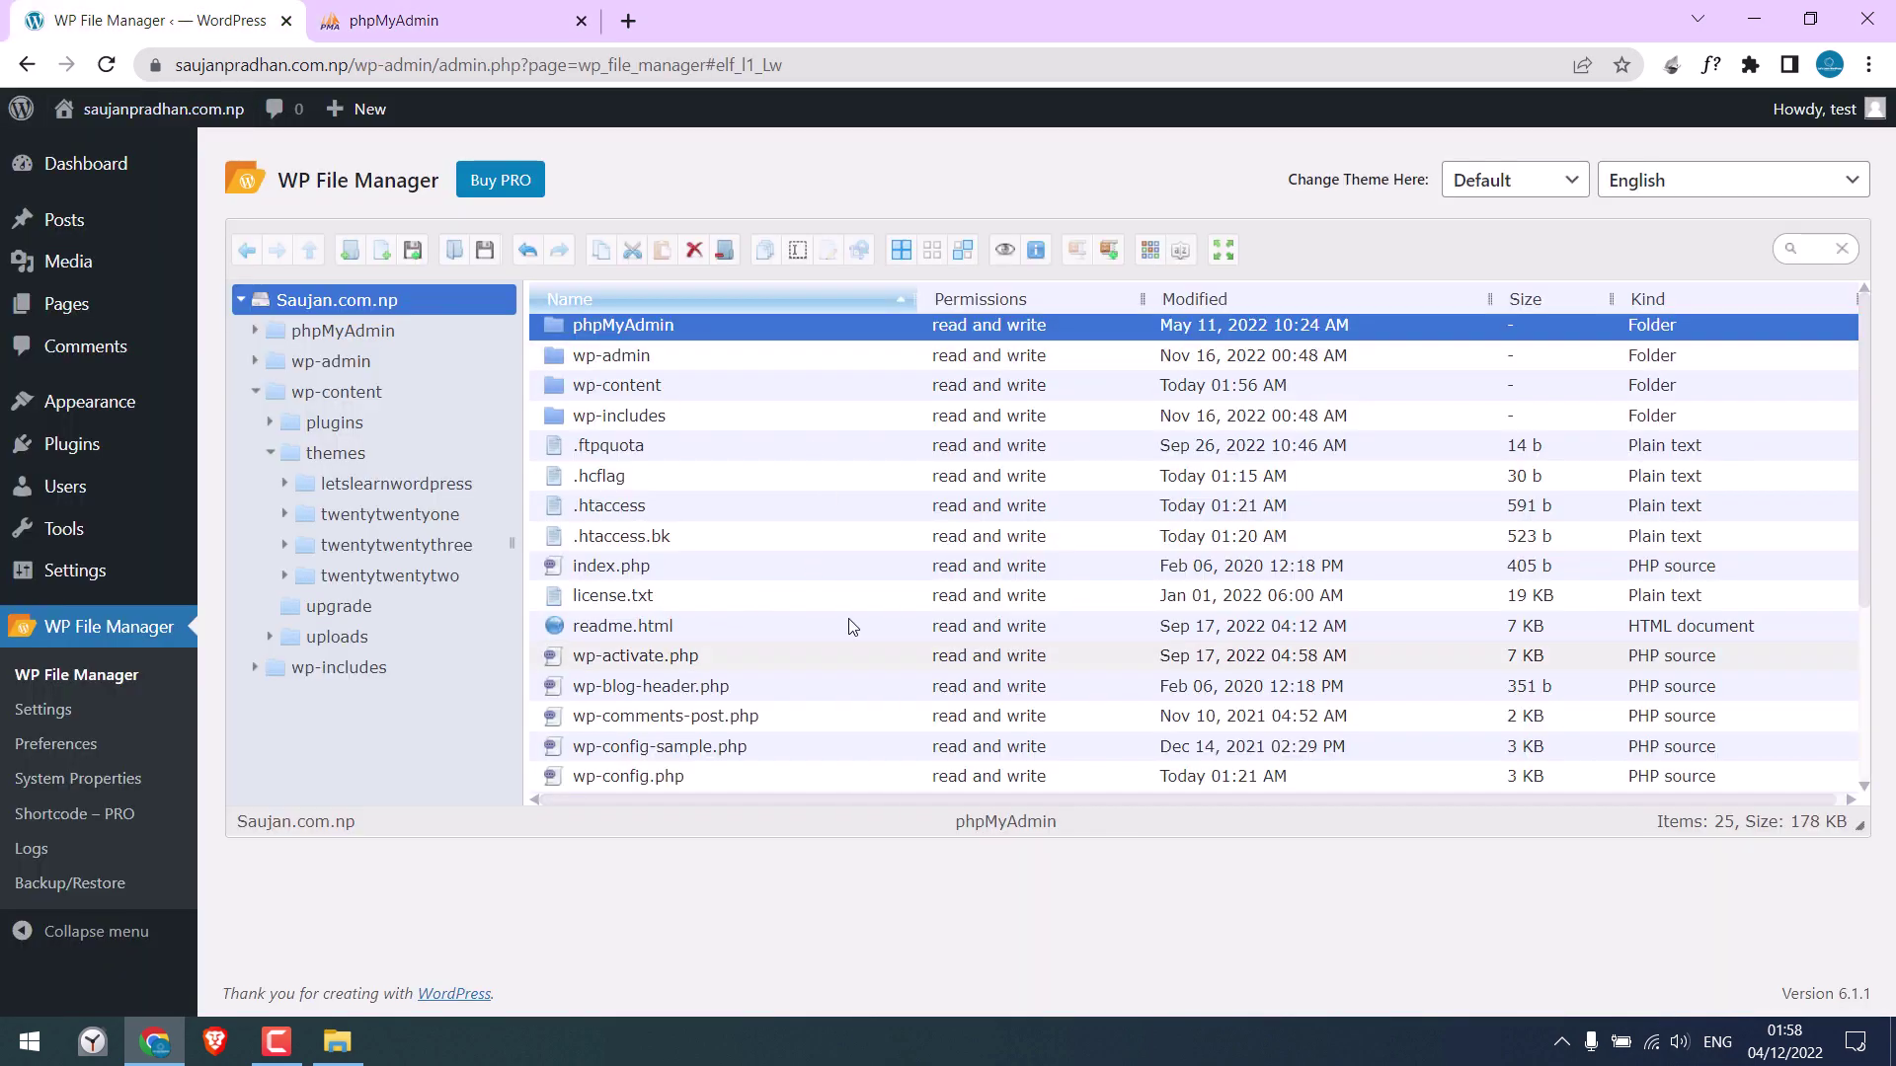
left_click(641, 774)
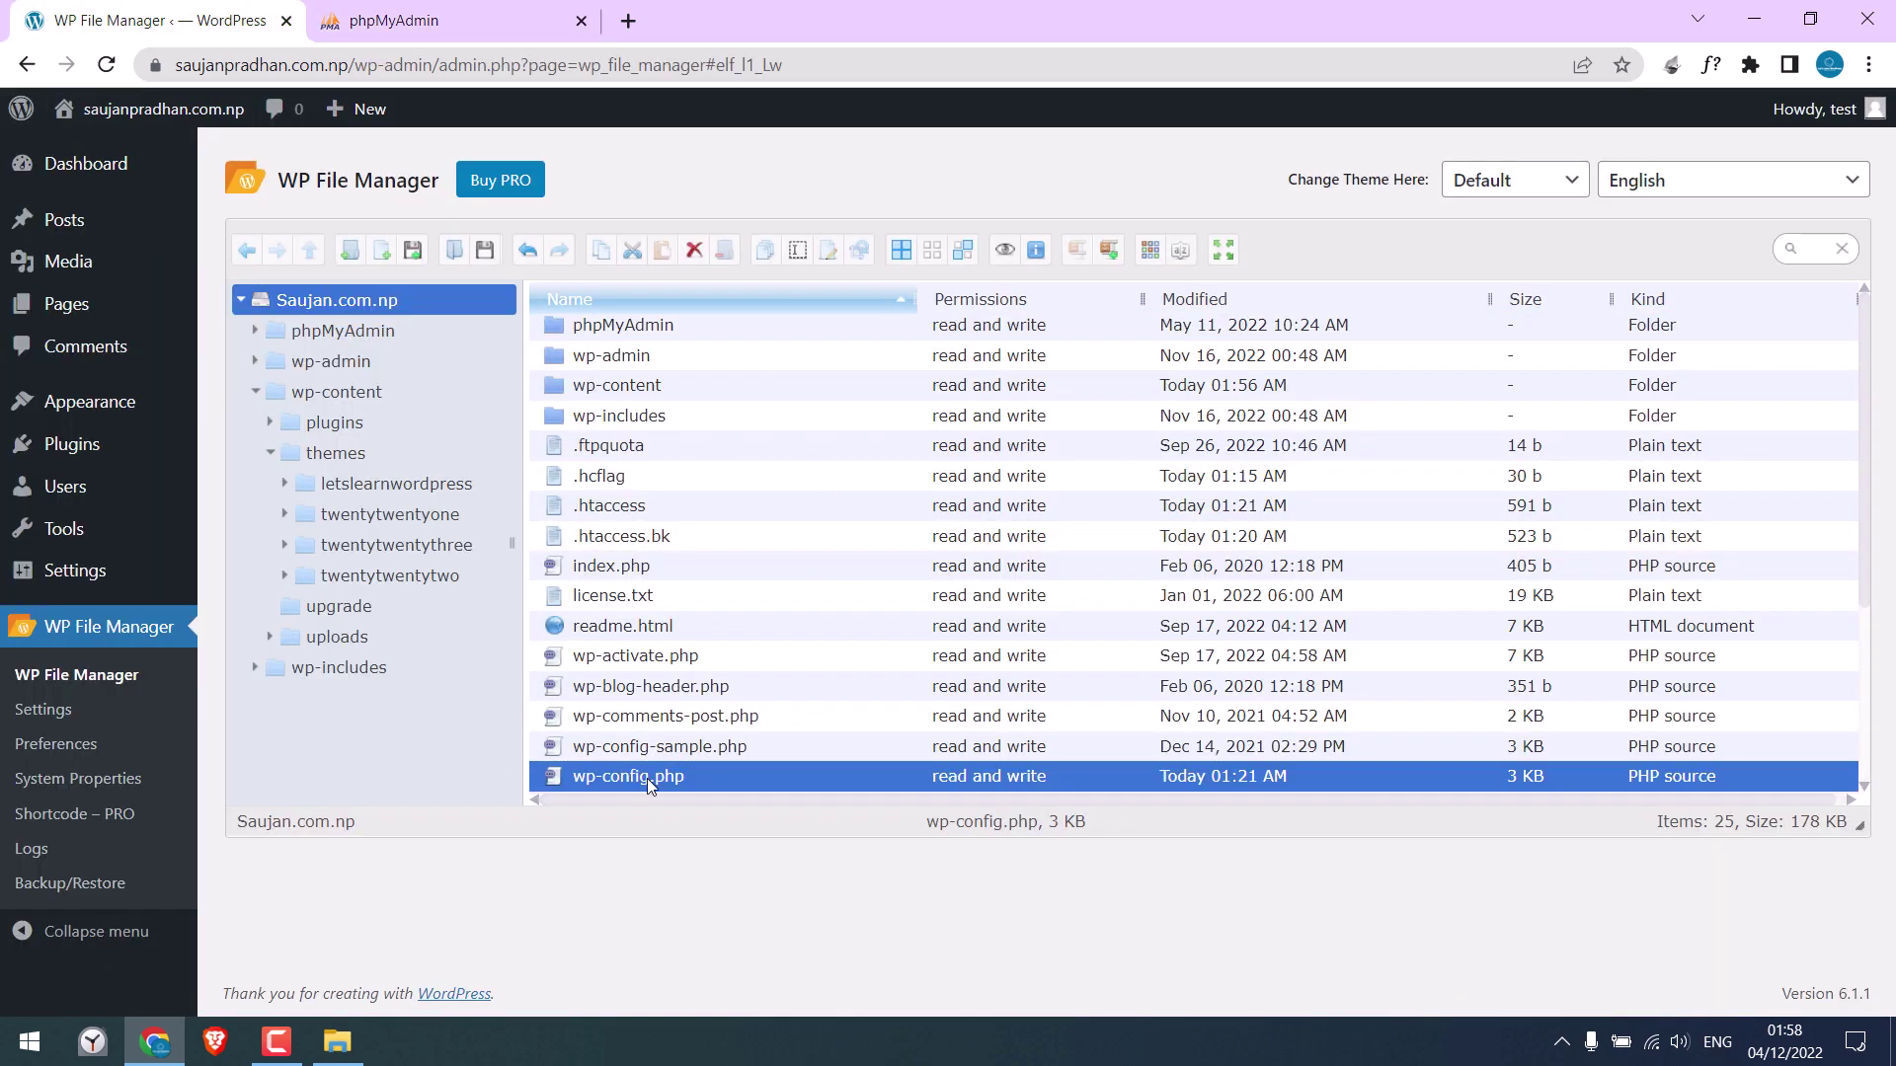
scroll(1864, 423, "down", 3)
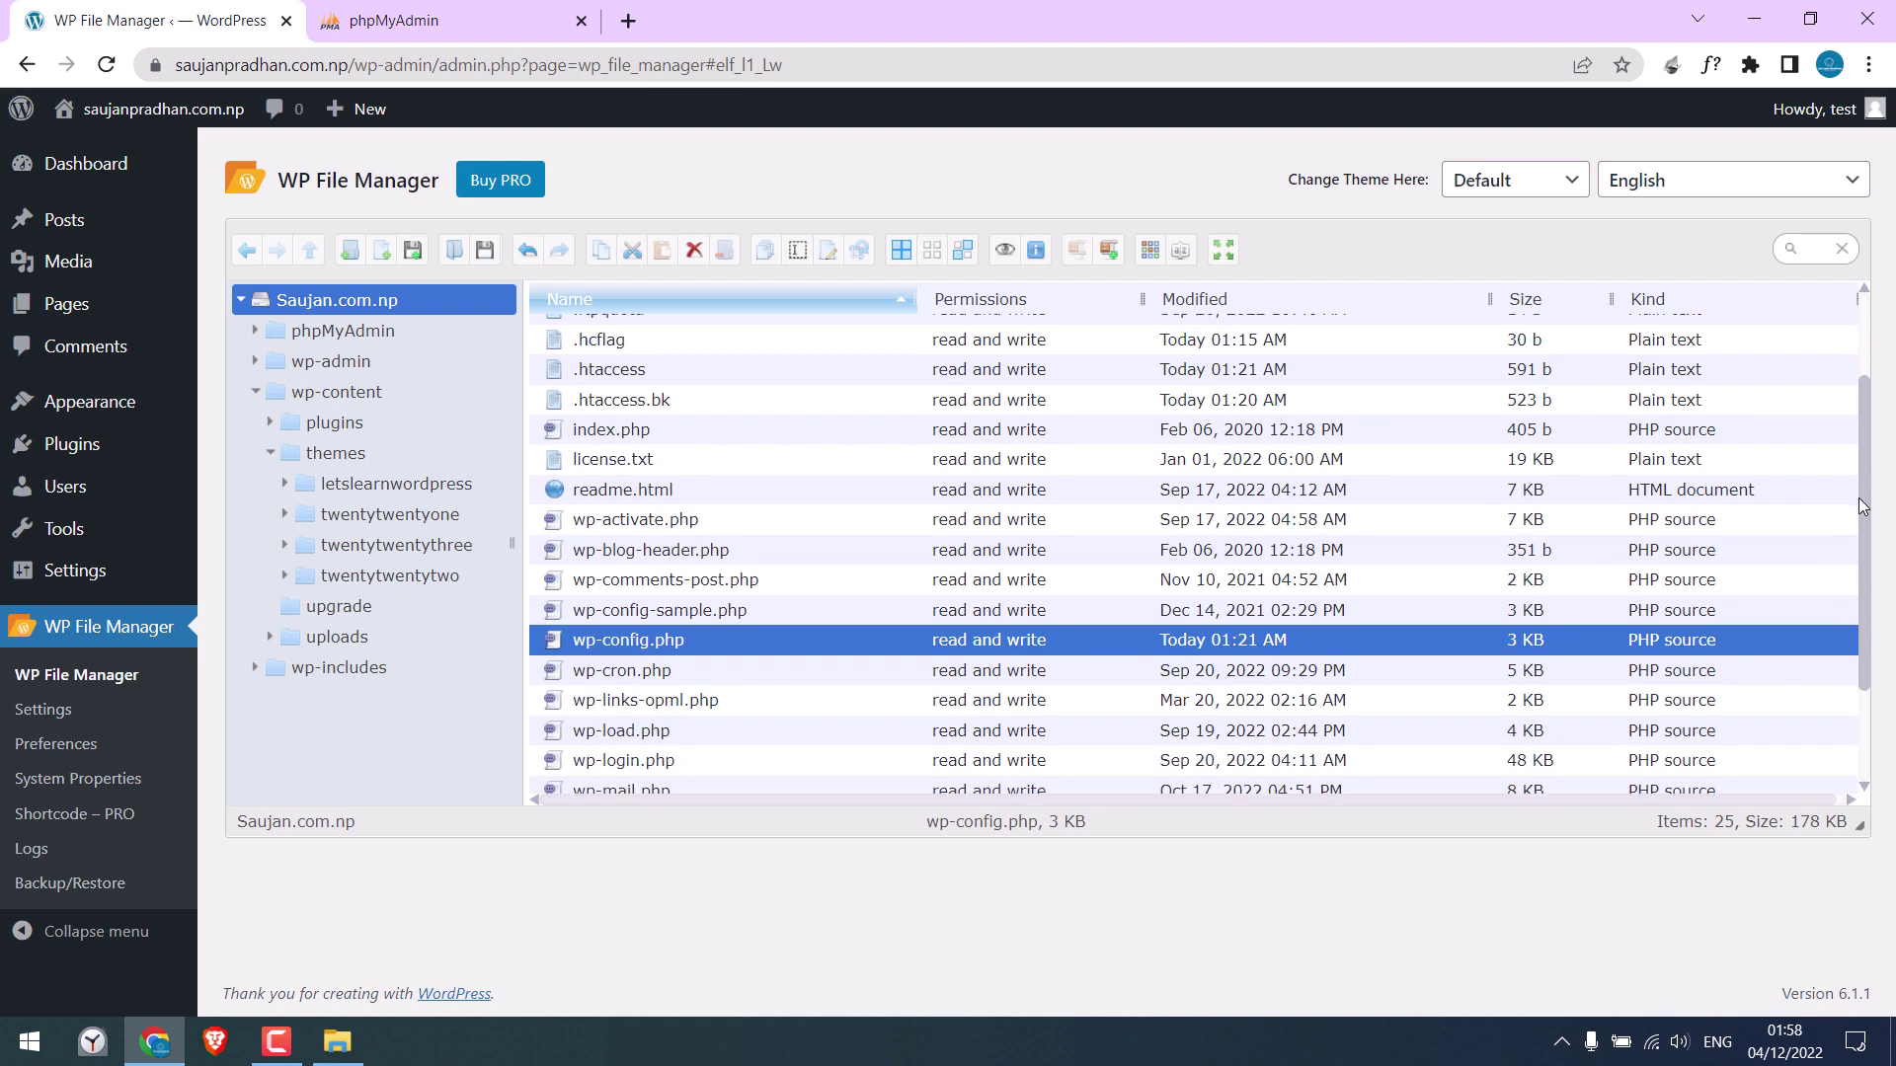
right_click(634, 642)
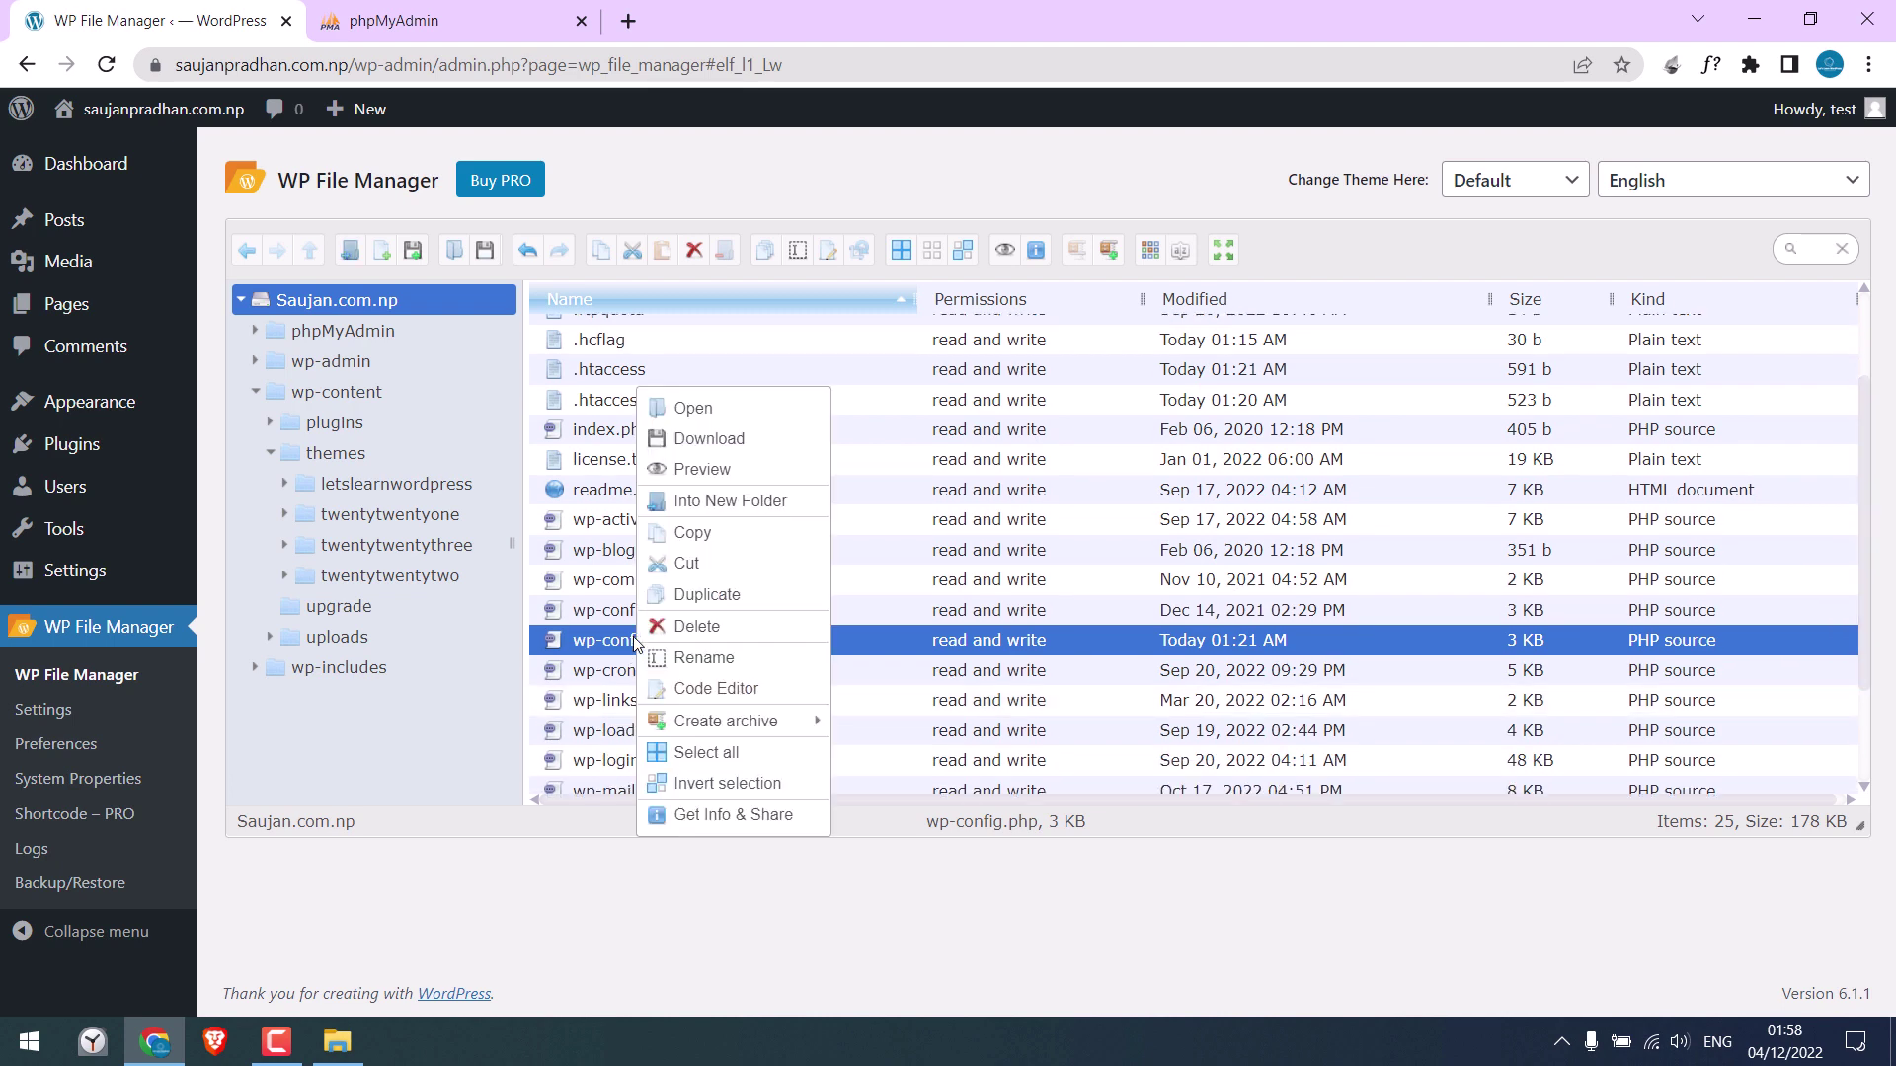
left_click(738, 688)
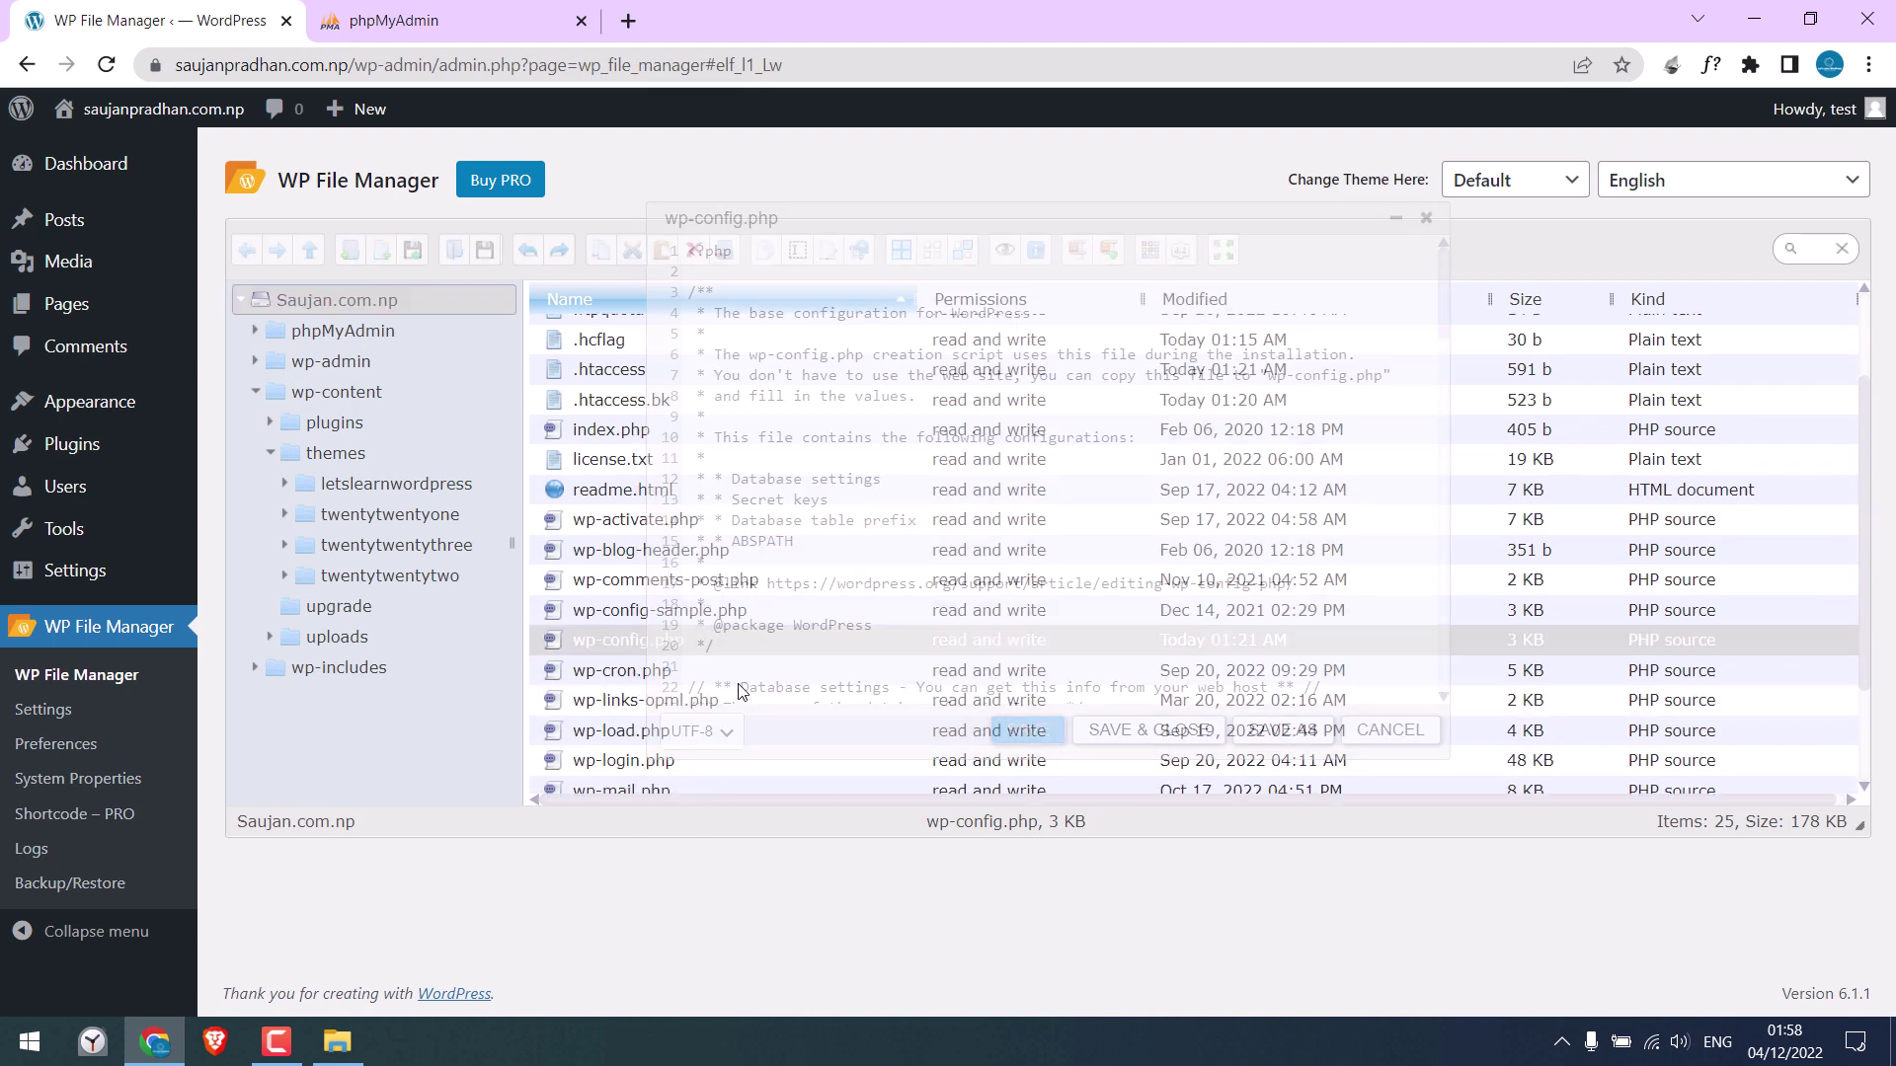
left_click_drag(1438, 320, 1442, 376)
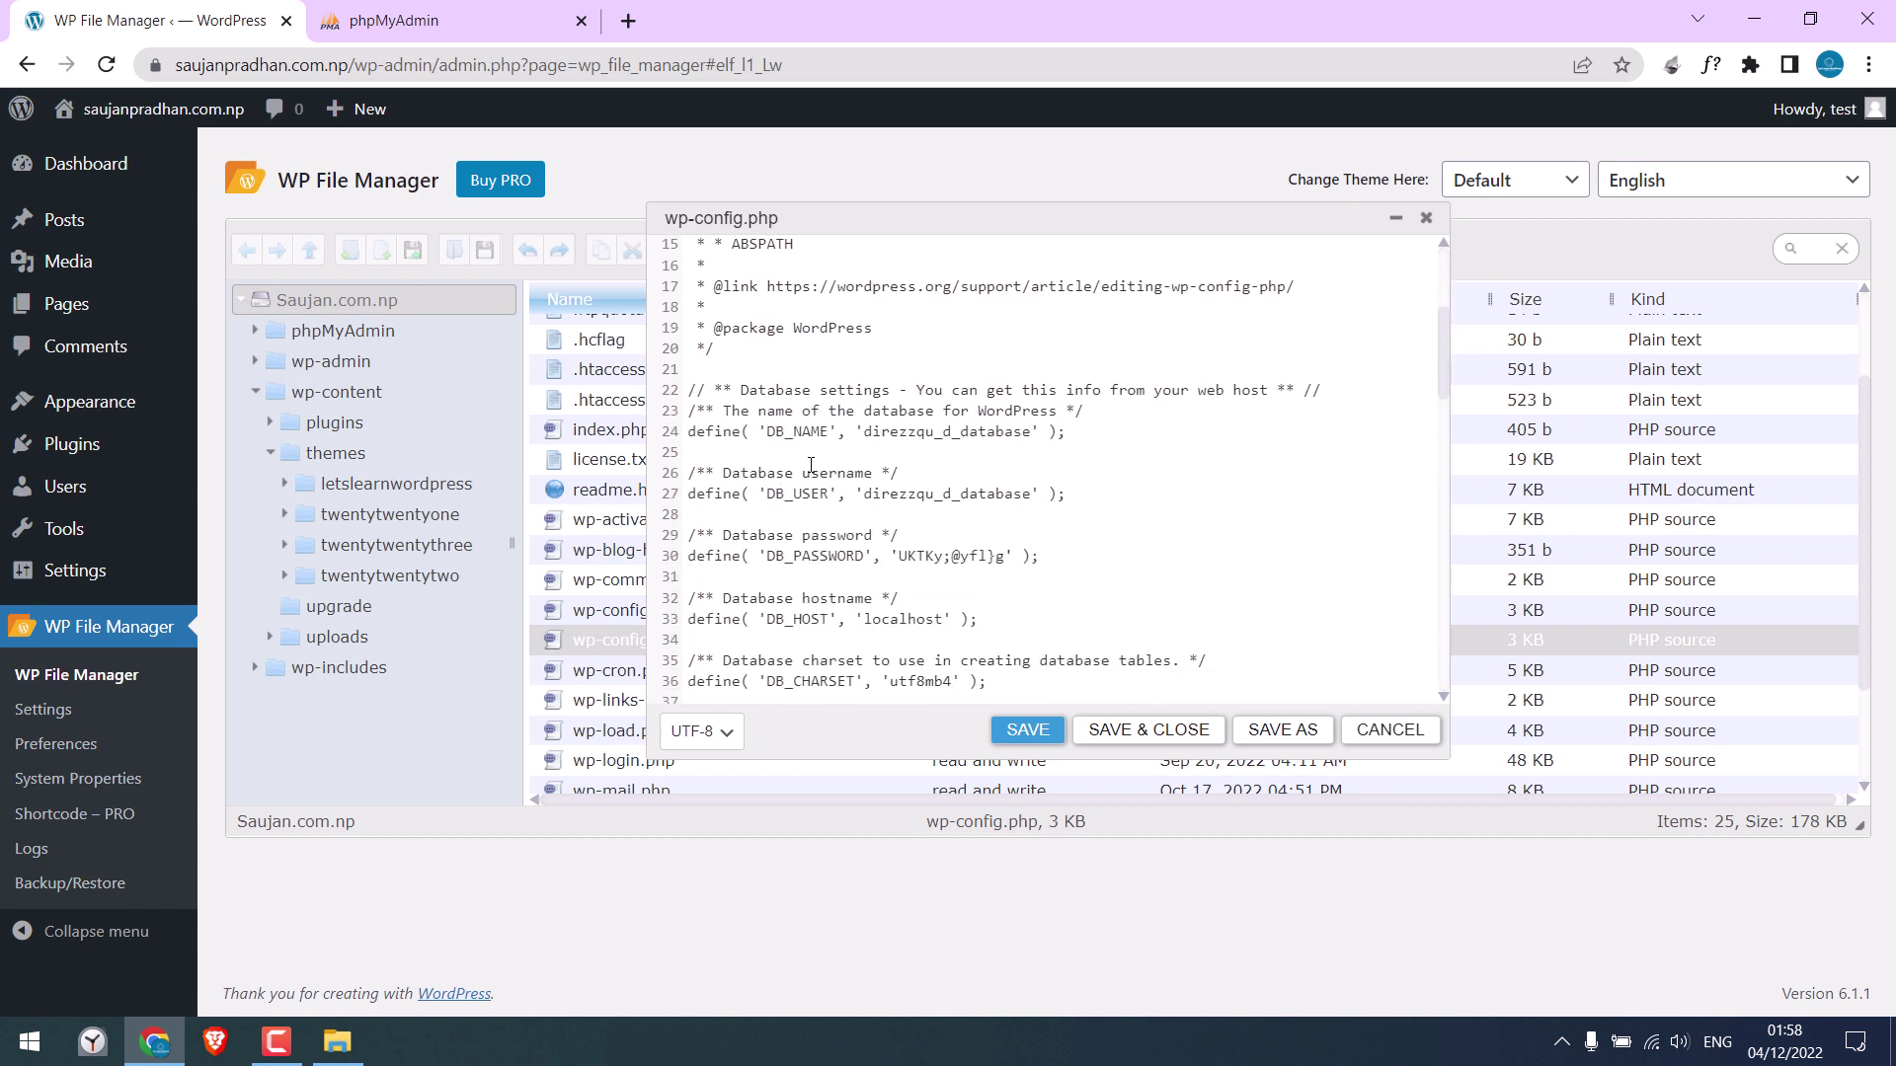
left_click_drag(863, 493, 1038, 493)
key("ctrl+c")
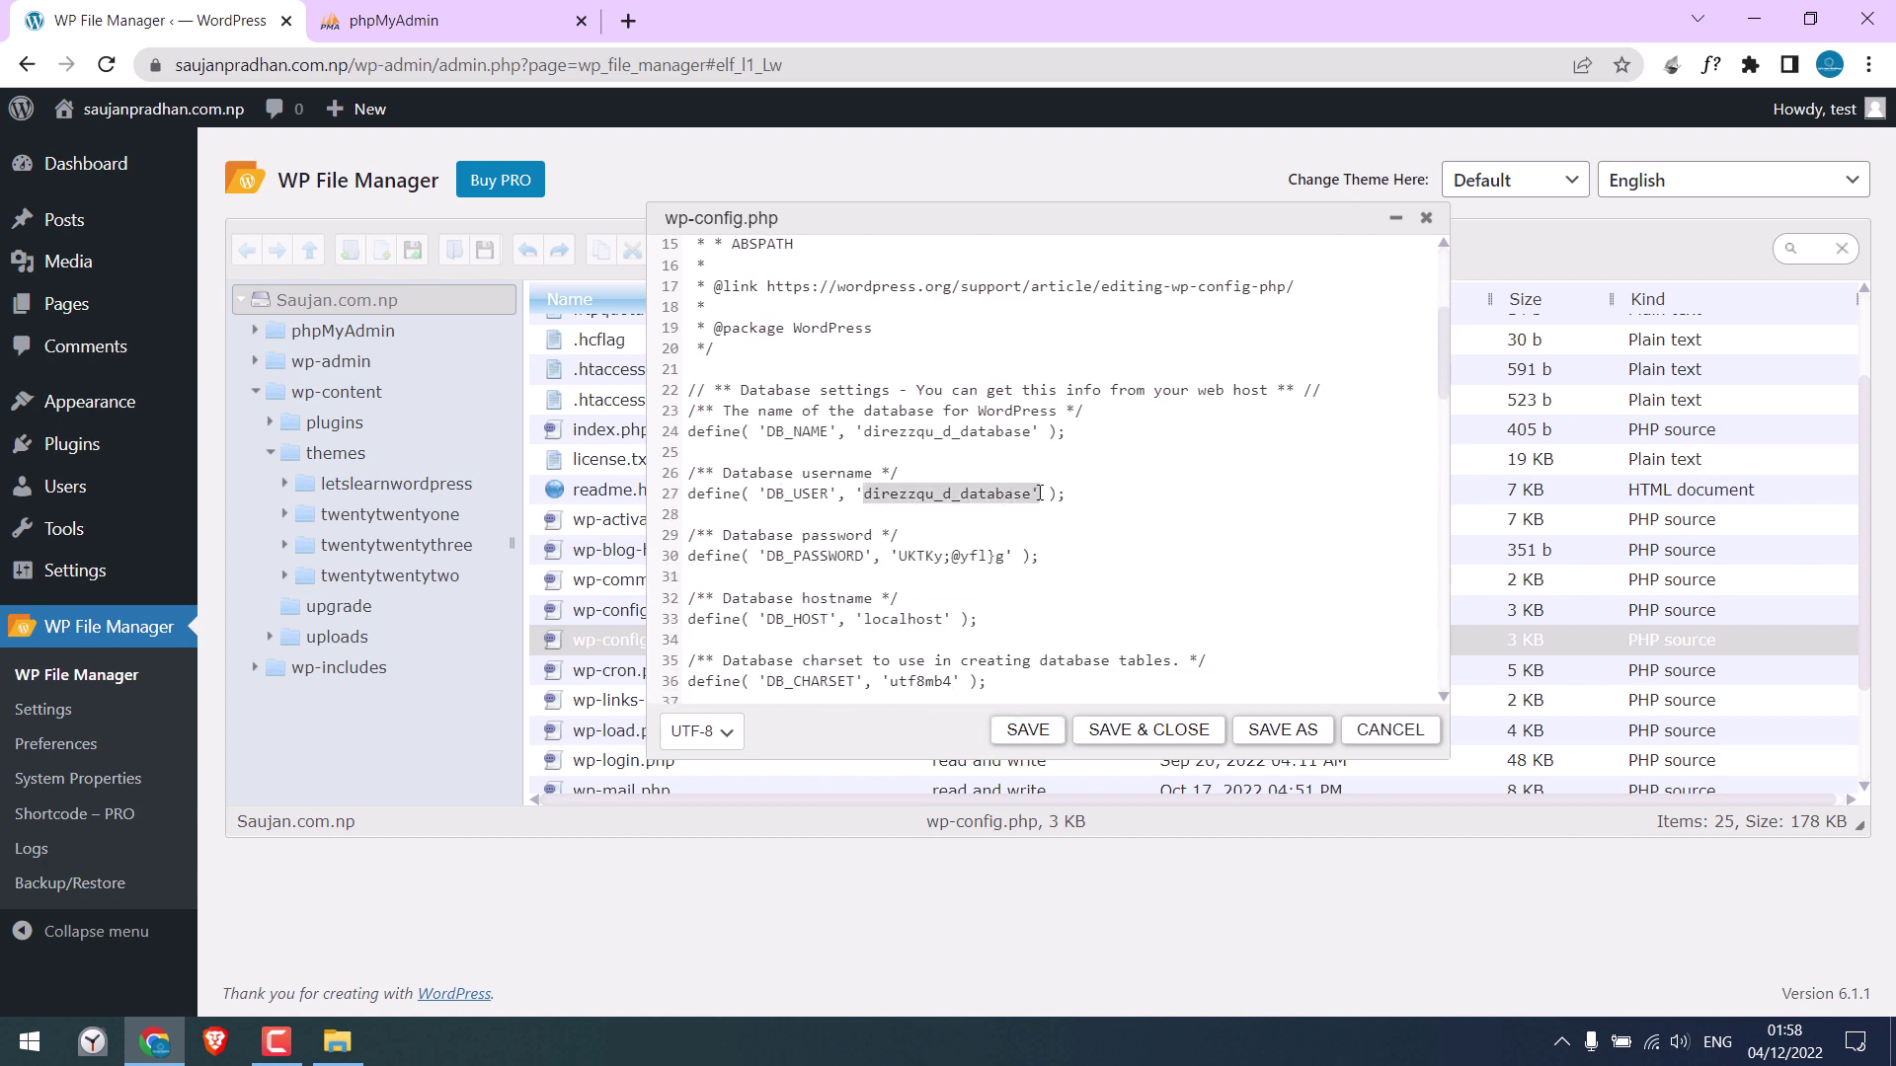
left_click(394, 20)
left_click(961, 494)
key("ctrl+v")
Copy the DB_PASSWORD value from wp-config.php
left_click(77, 10)
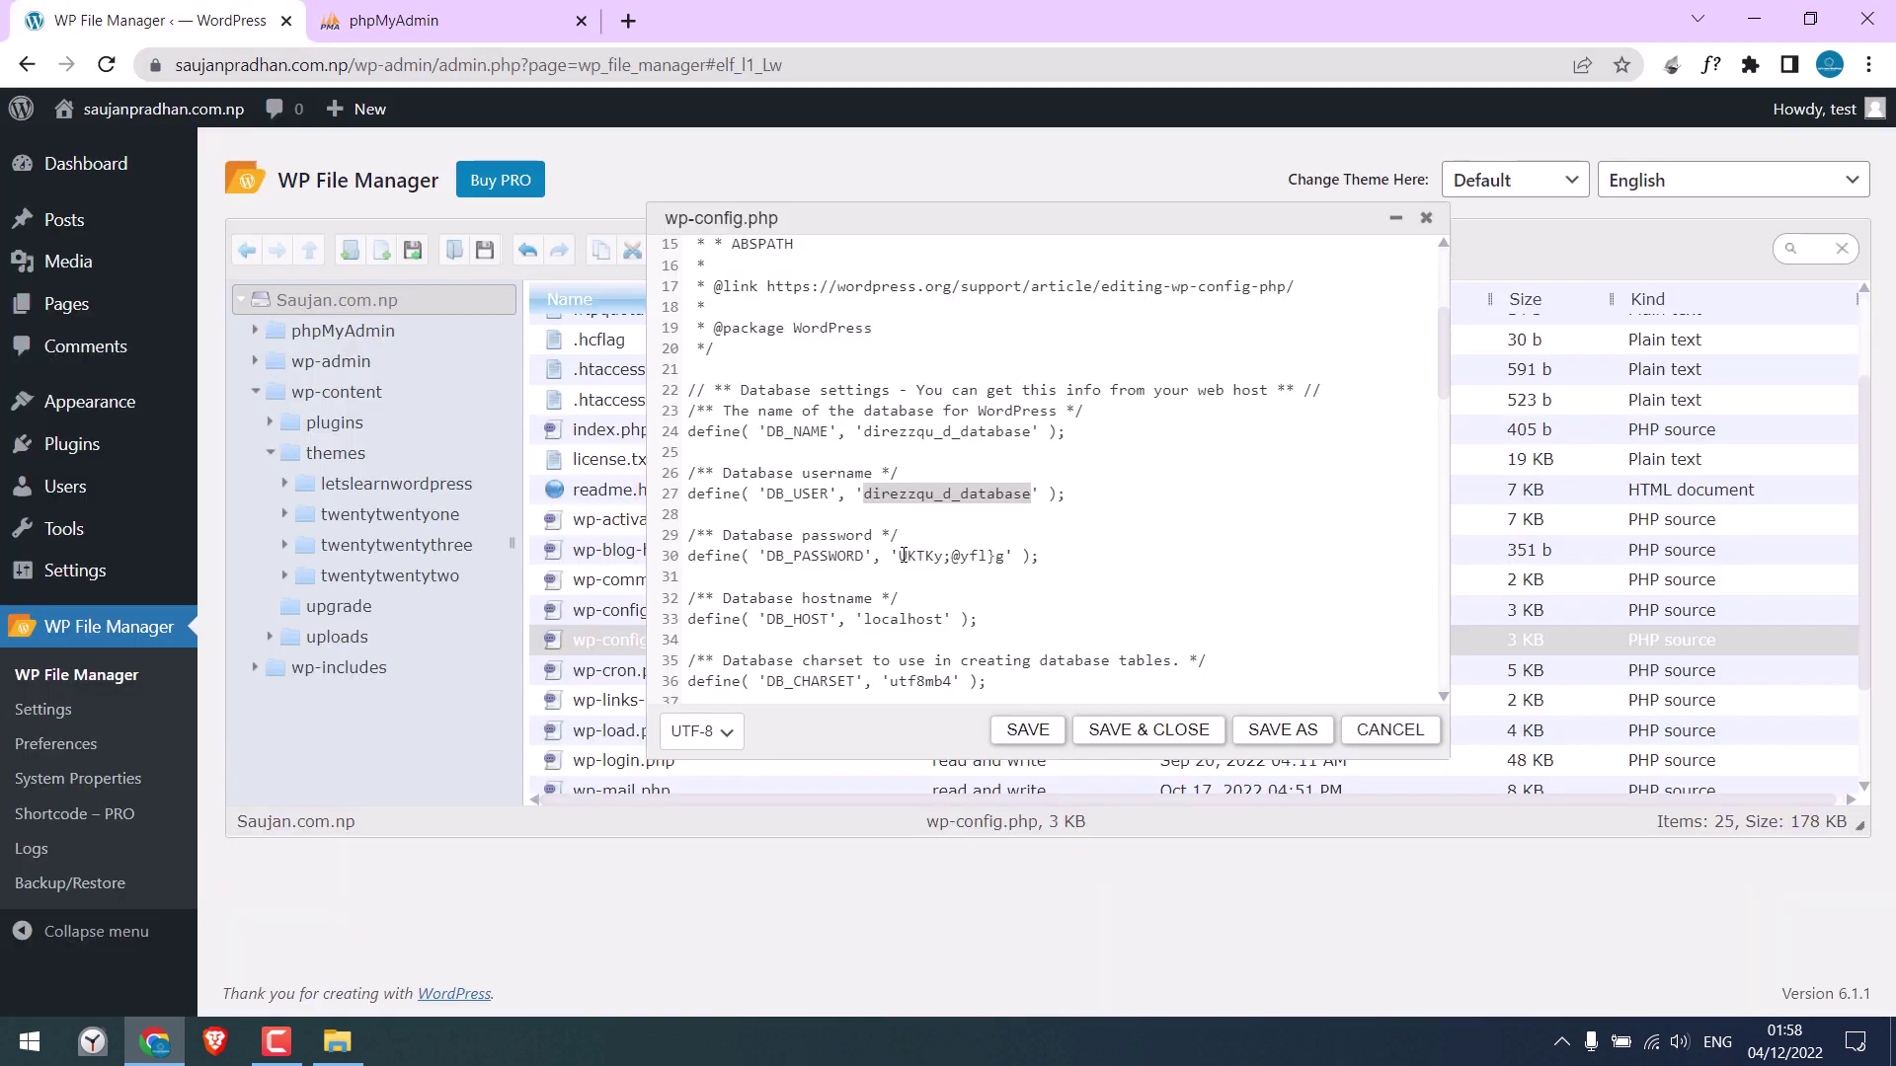
left_click_drag(902, 556, 1003, 561)
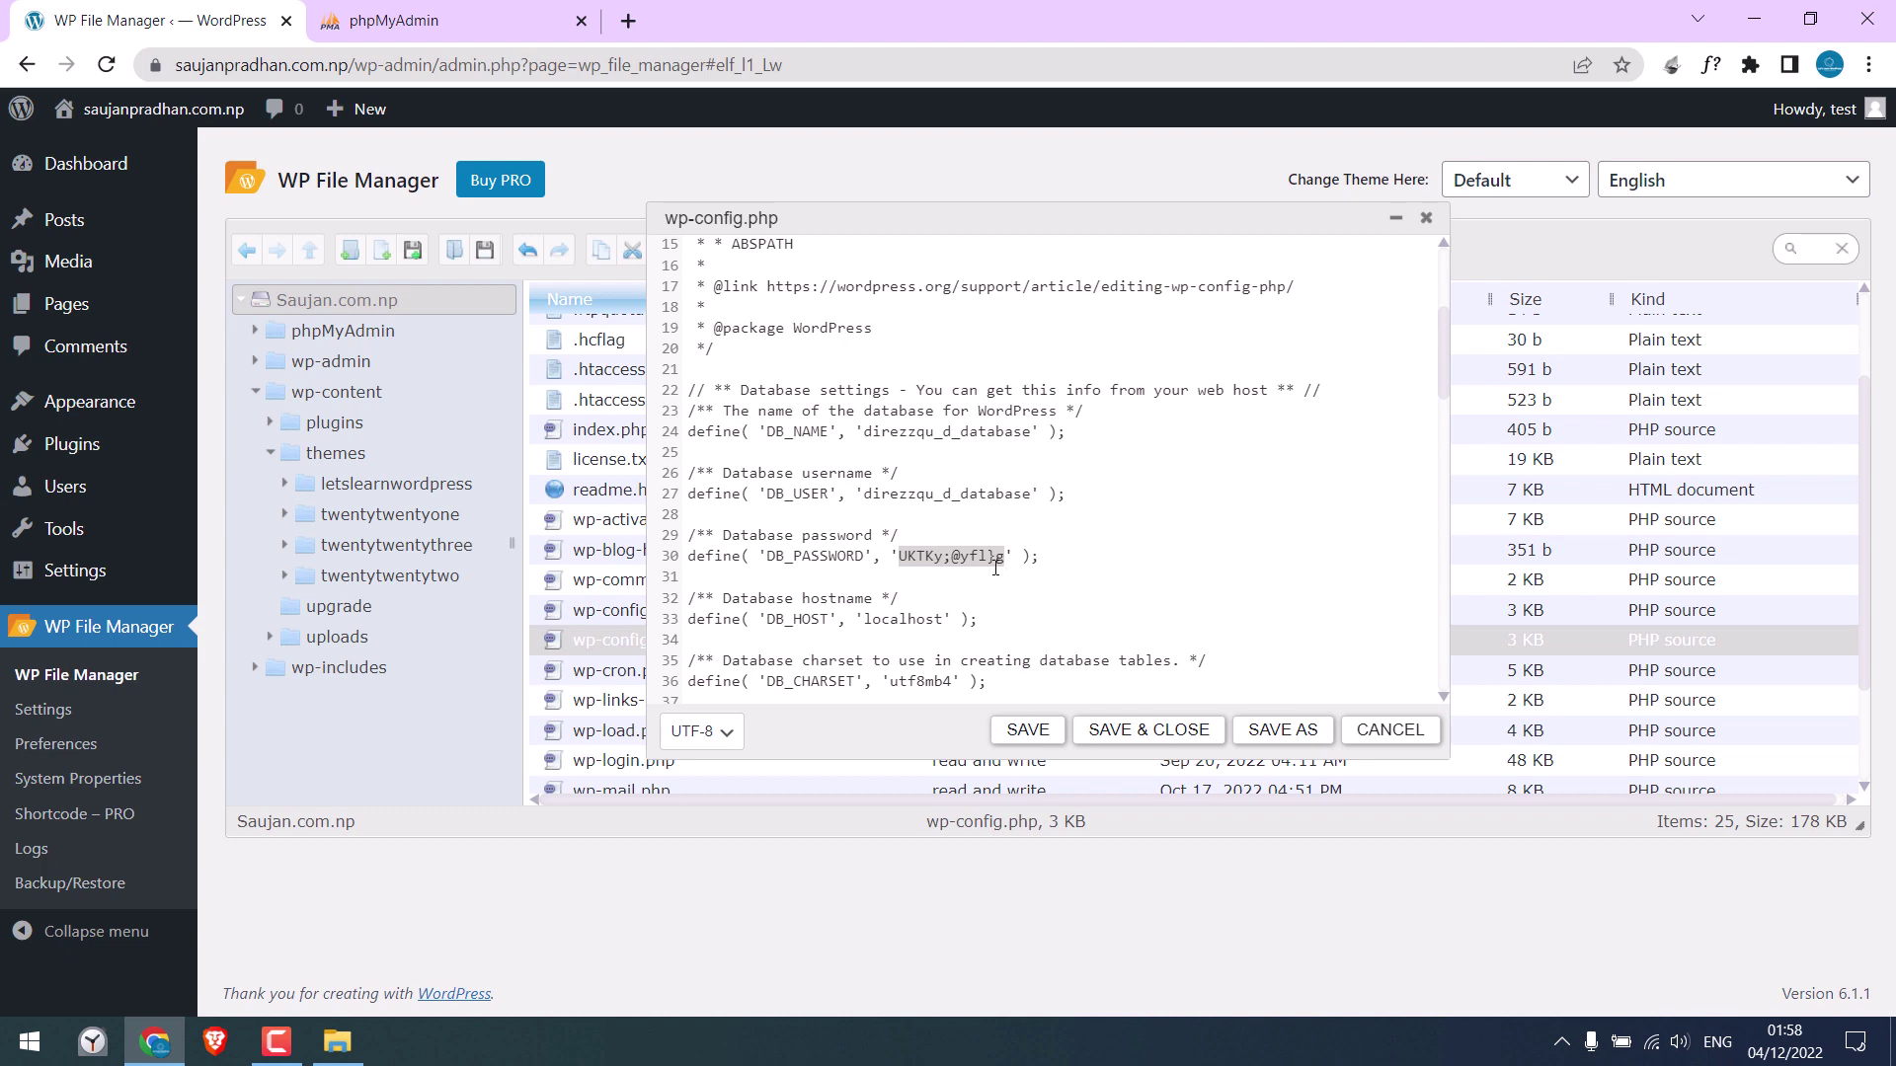
right_click(995, 560)
left_click(1027, 702)
Paste the database password, log in, and open the site's database listing 13 WordPress tables
left_click(394, 20)
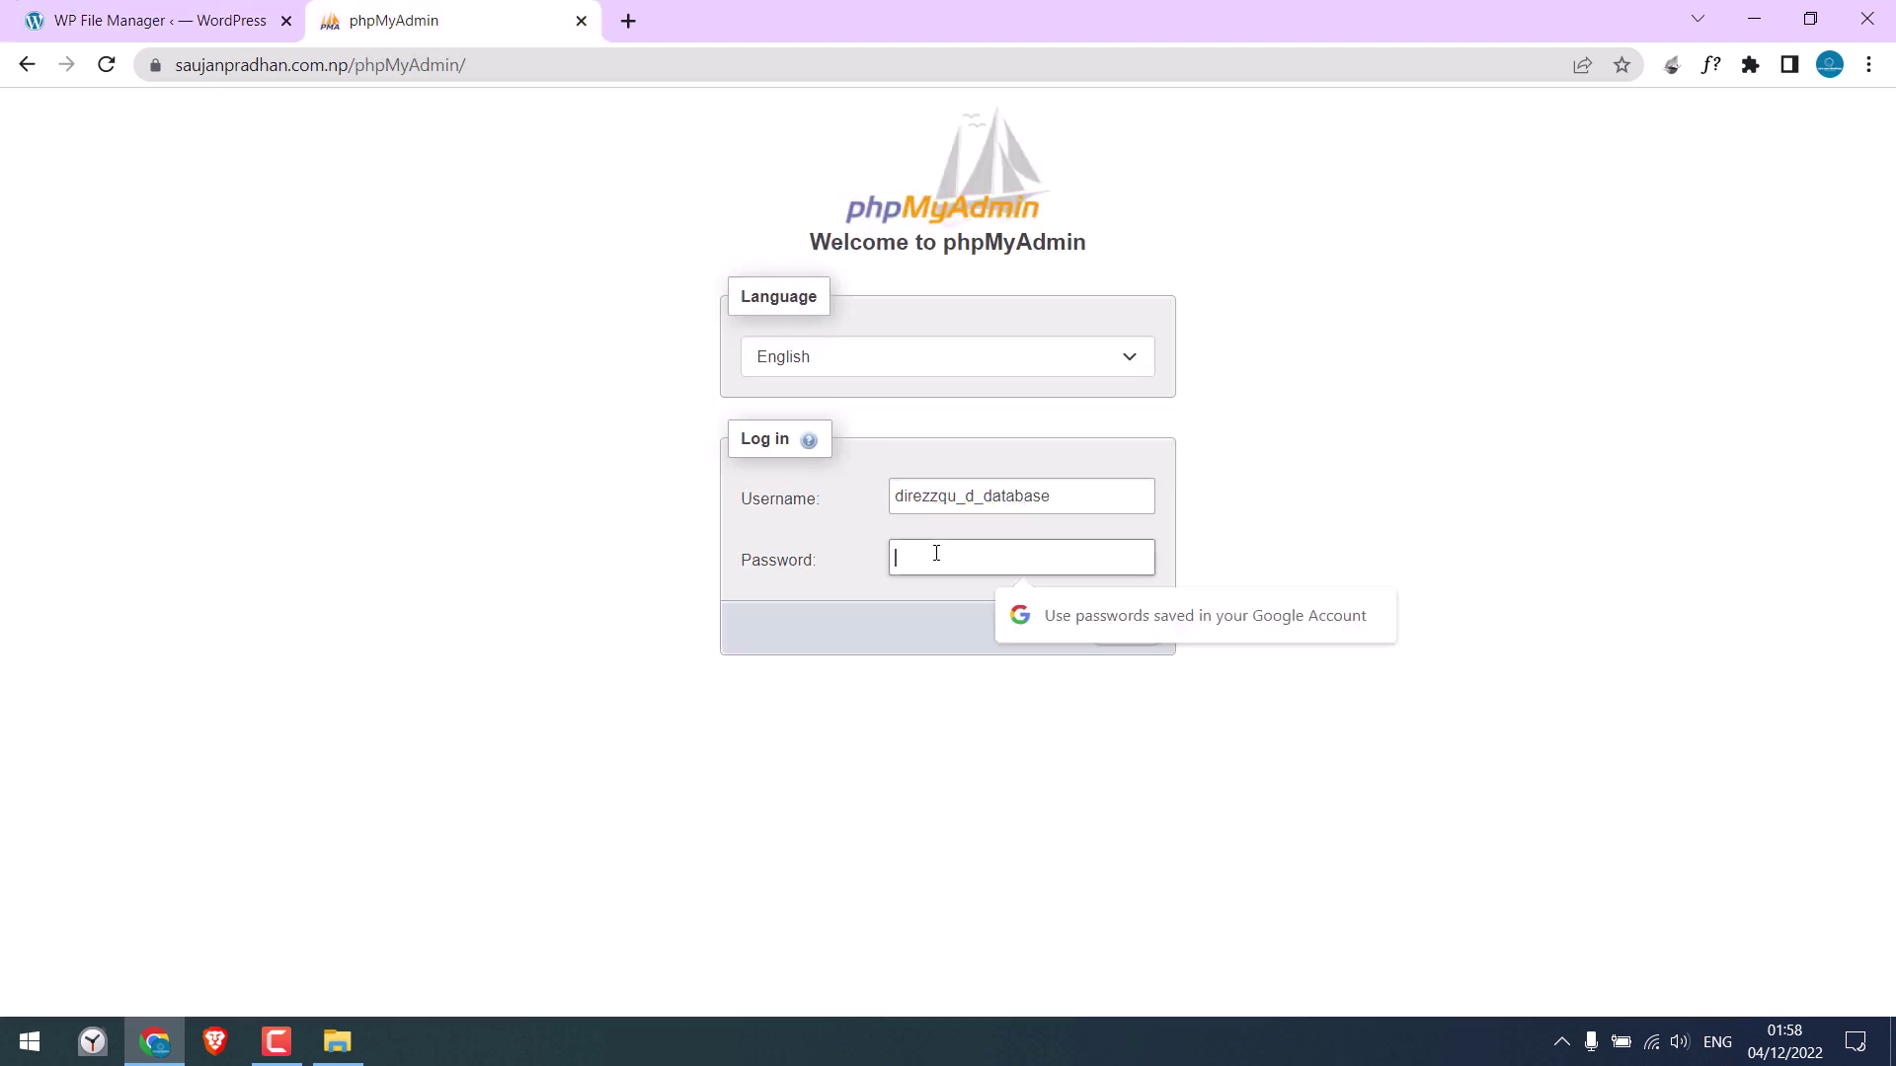
key("ctrl+v")
left_click(1116, 626)
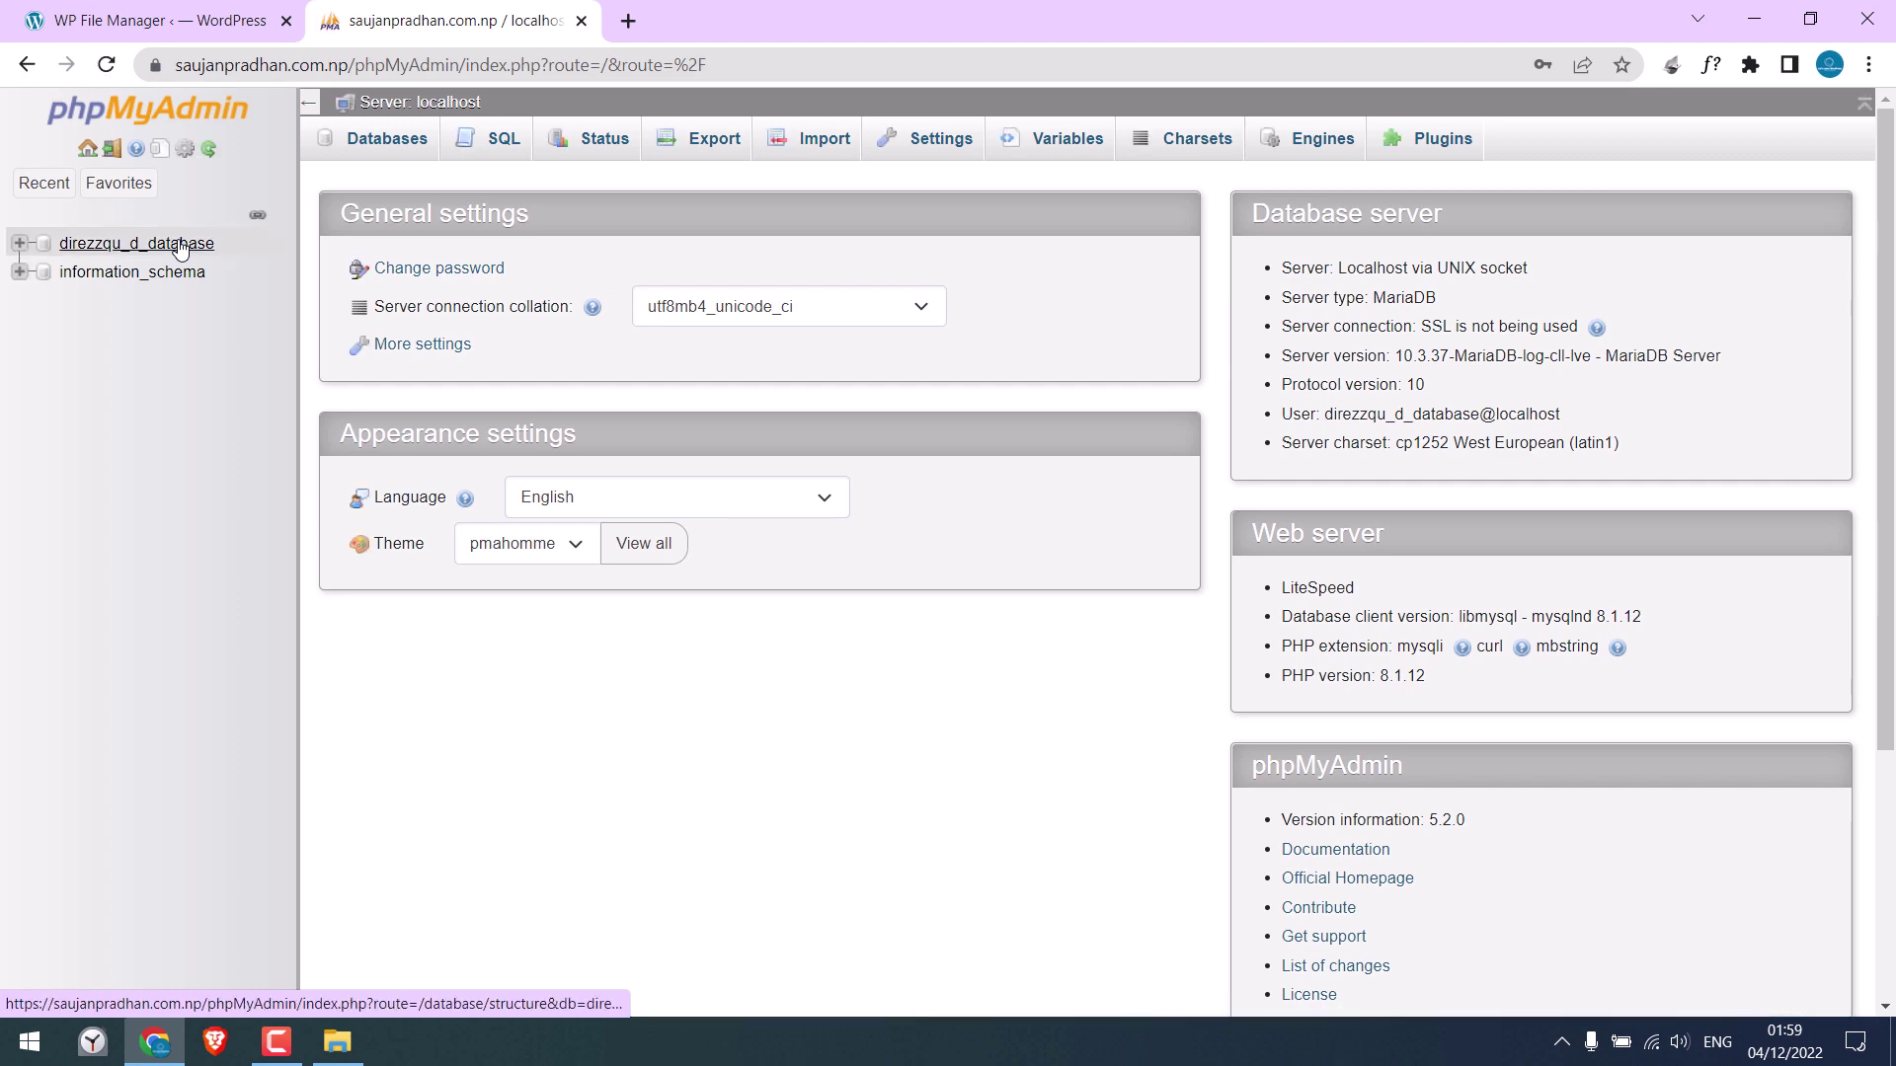
left_click(181, 247)
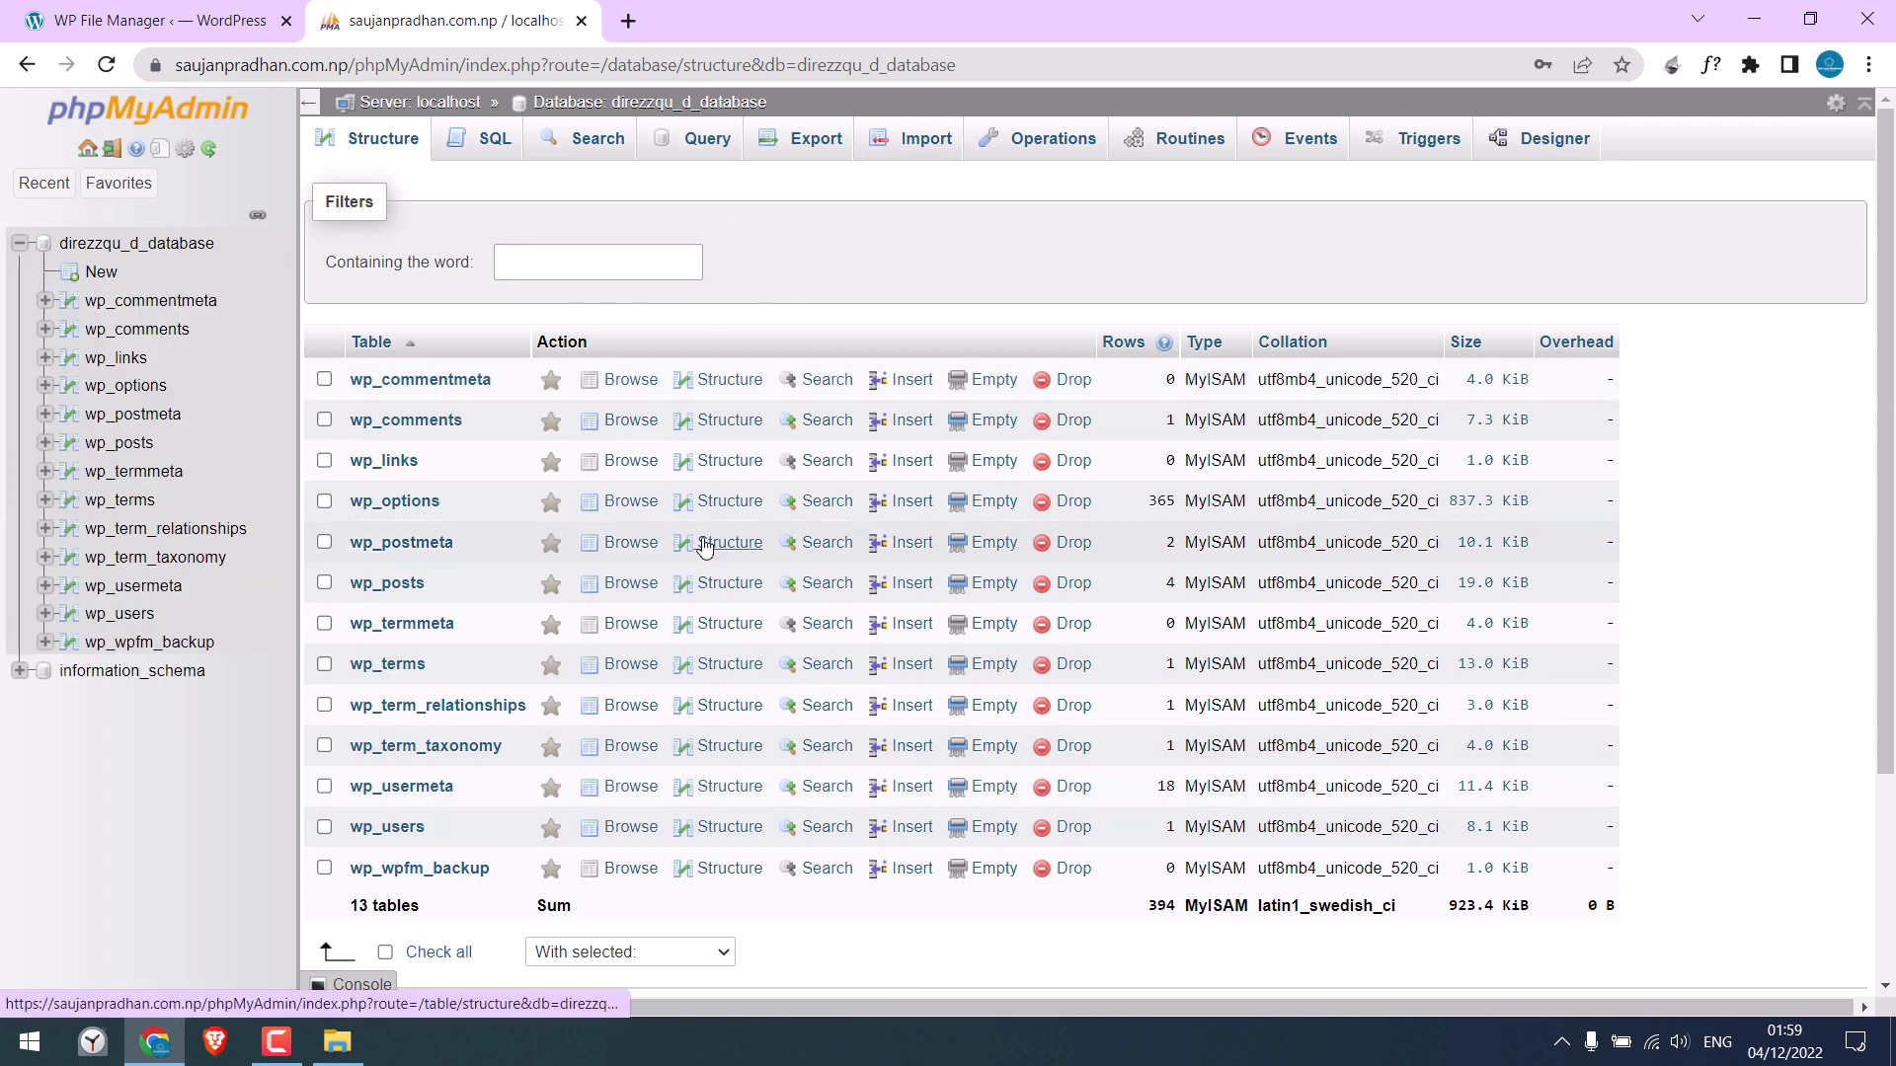
left_click(237, 21)
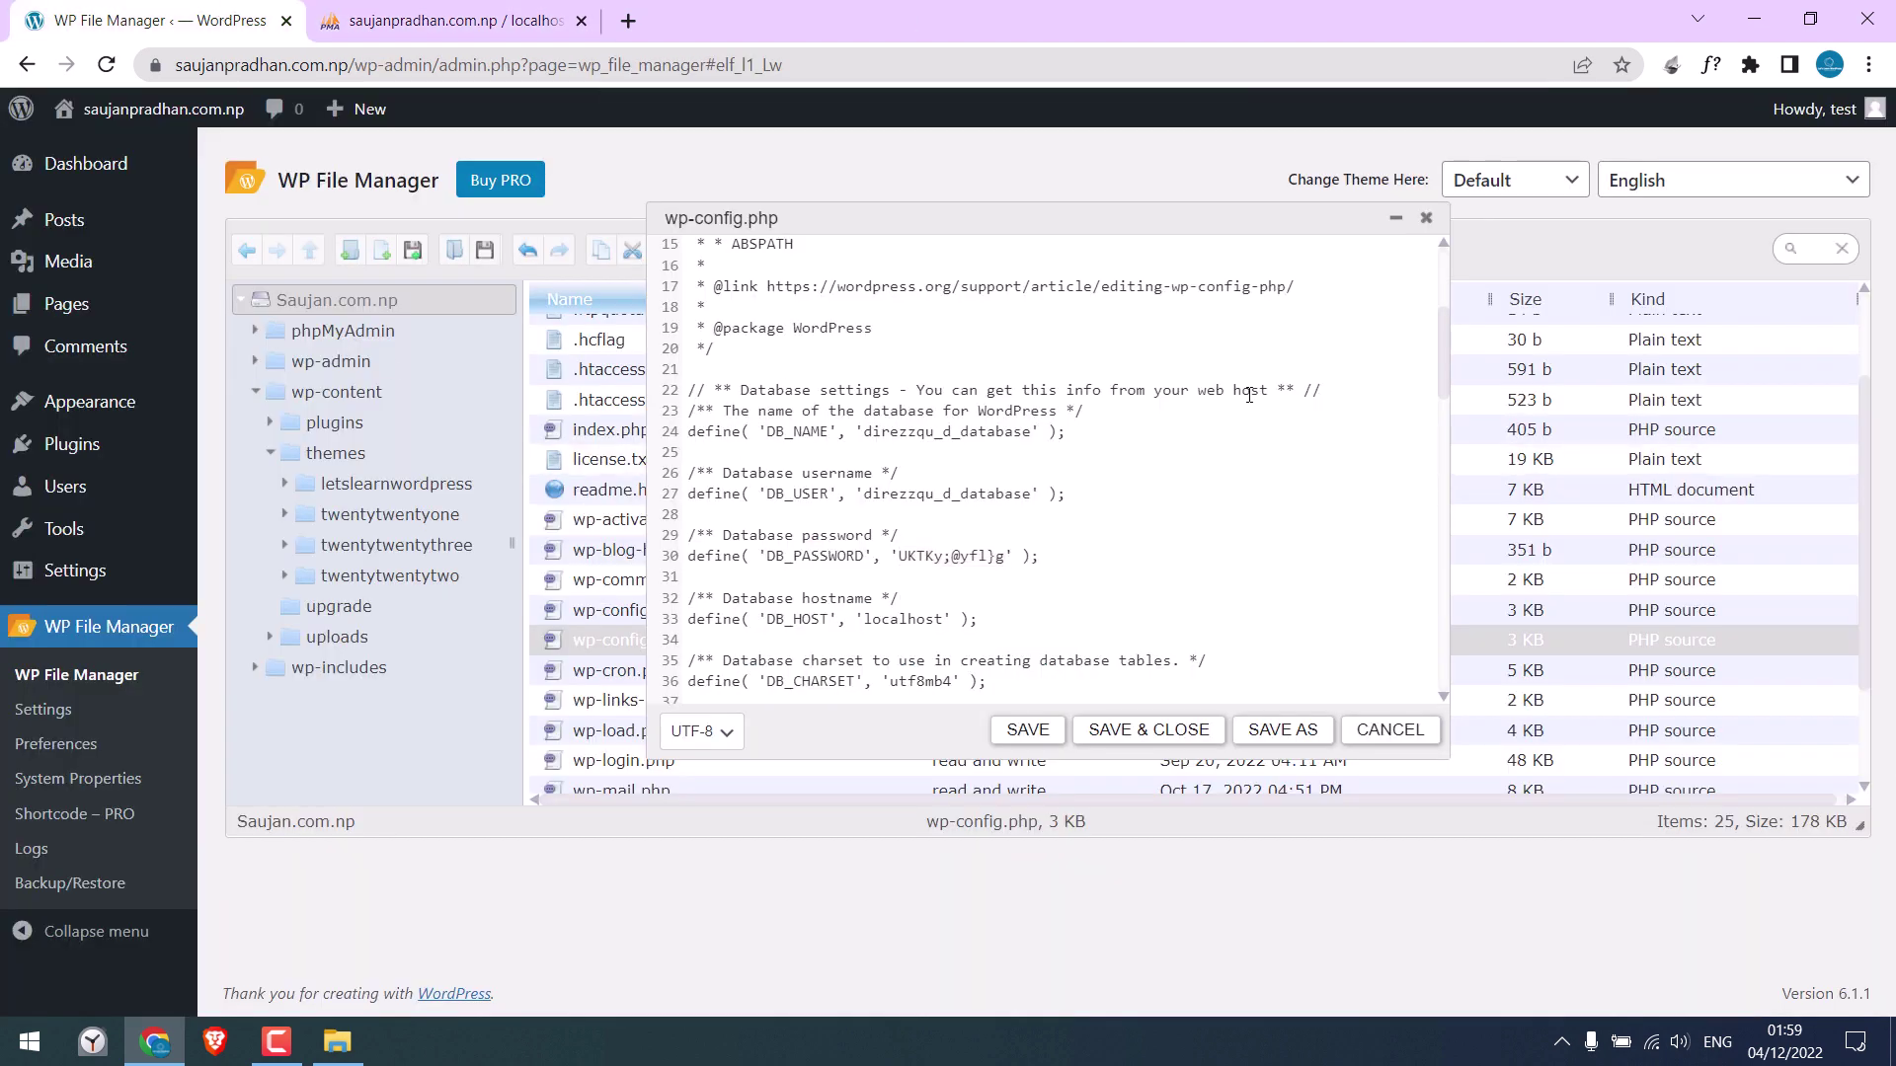
Cancel the wp-config.php editor, then view the live site's Hello world! homepage in a new tab
left_click(1426, 217)
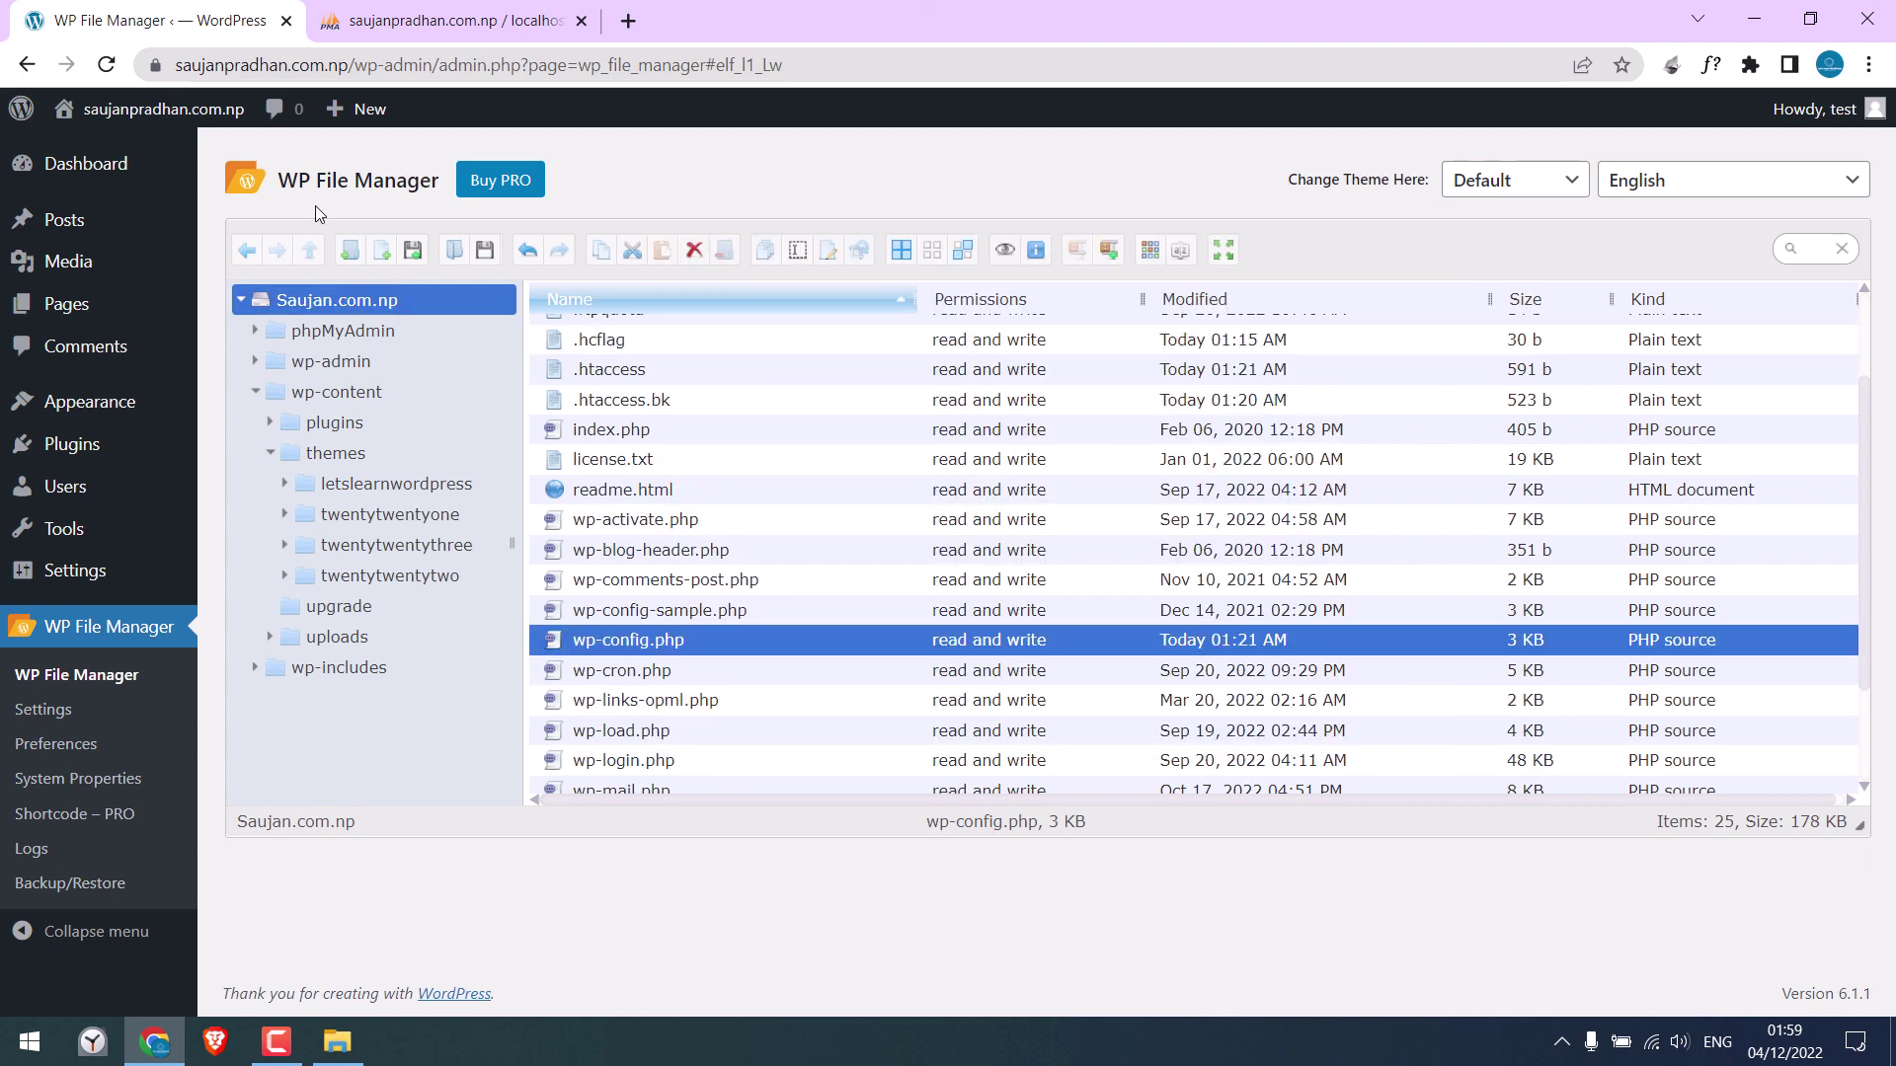
mouse_move(164, 114)
right_click(83, 150)
left_click(148, 160)
left_click(479, 12)
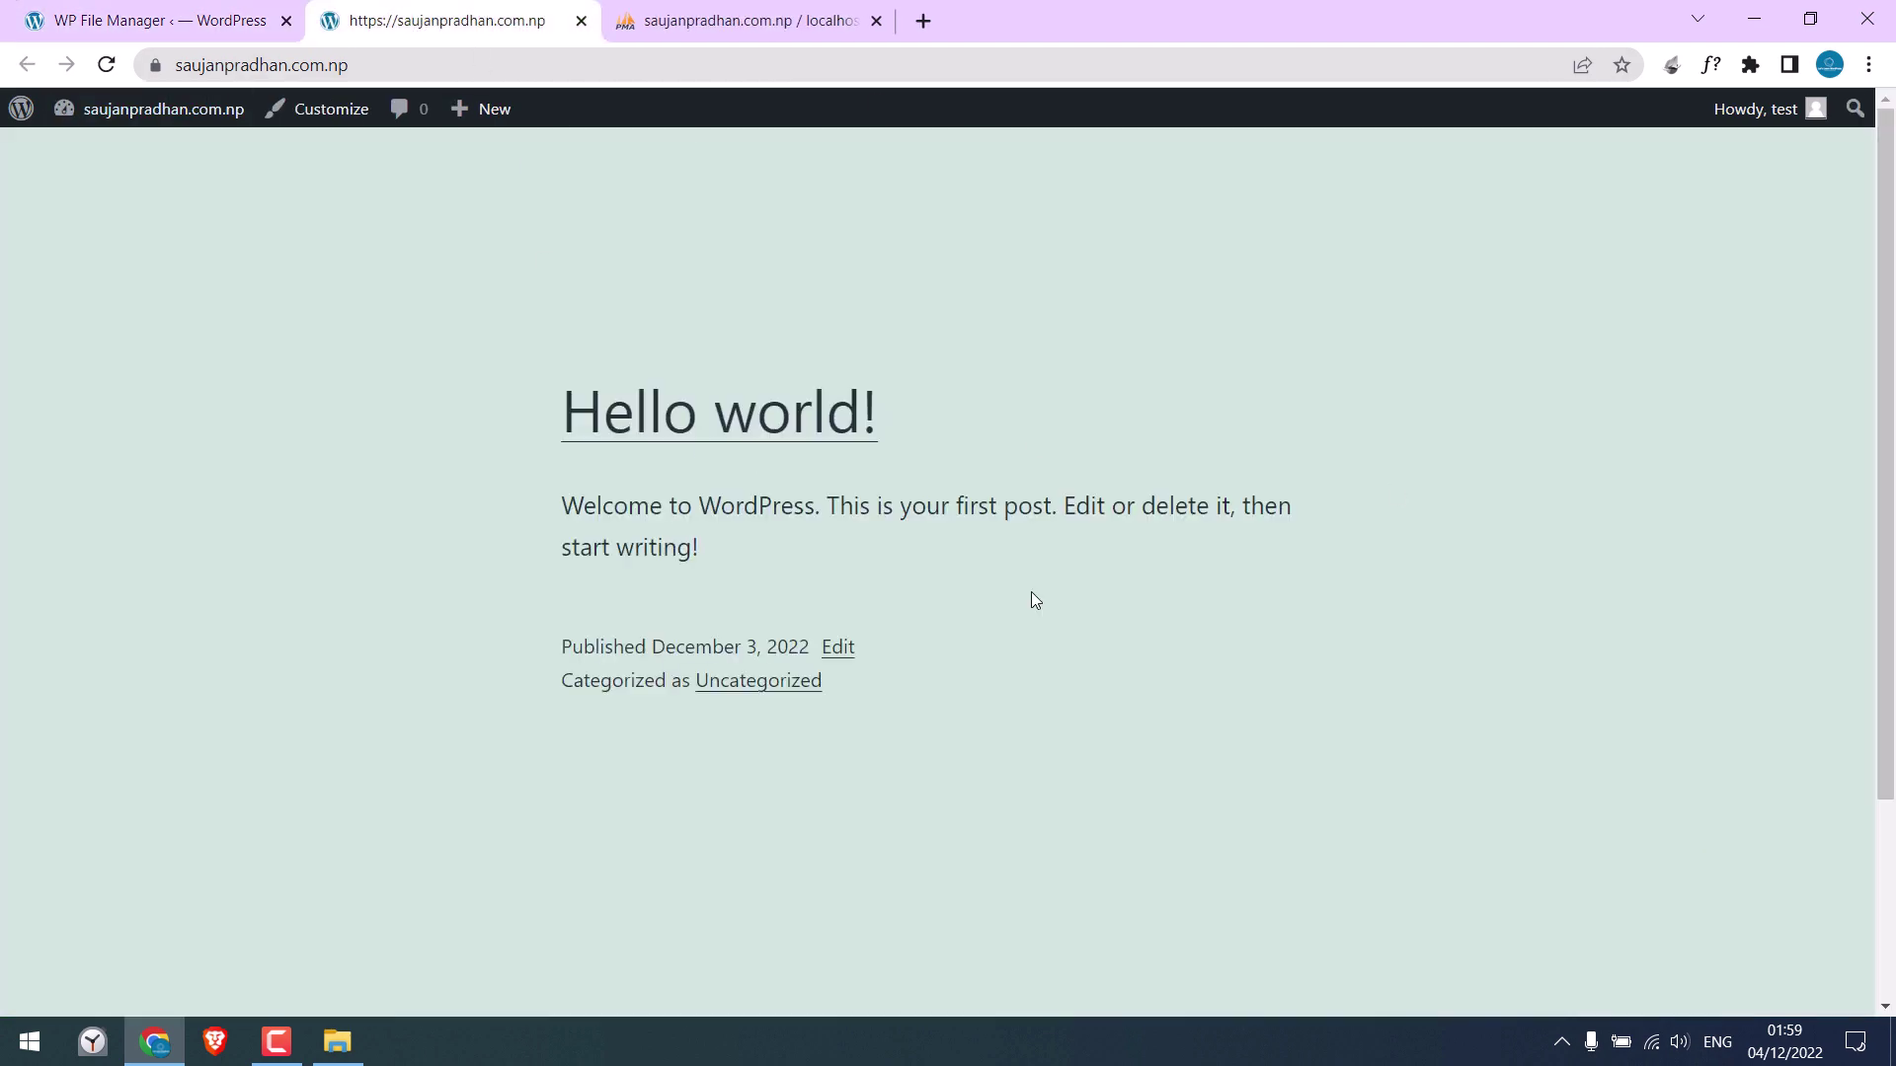
left_click(581, 22)
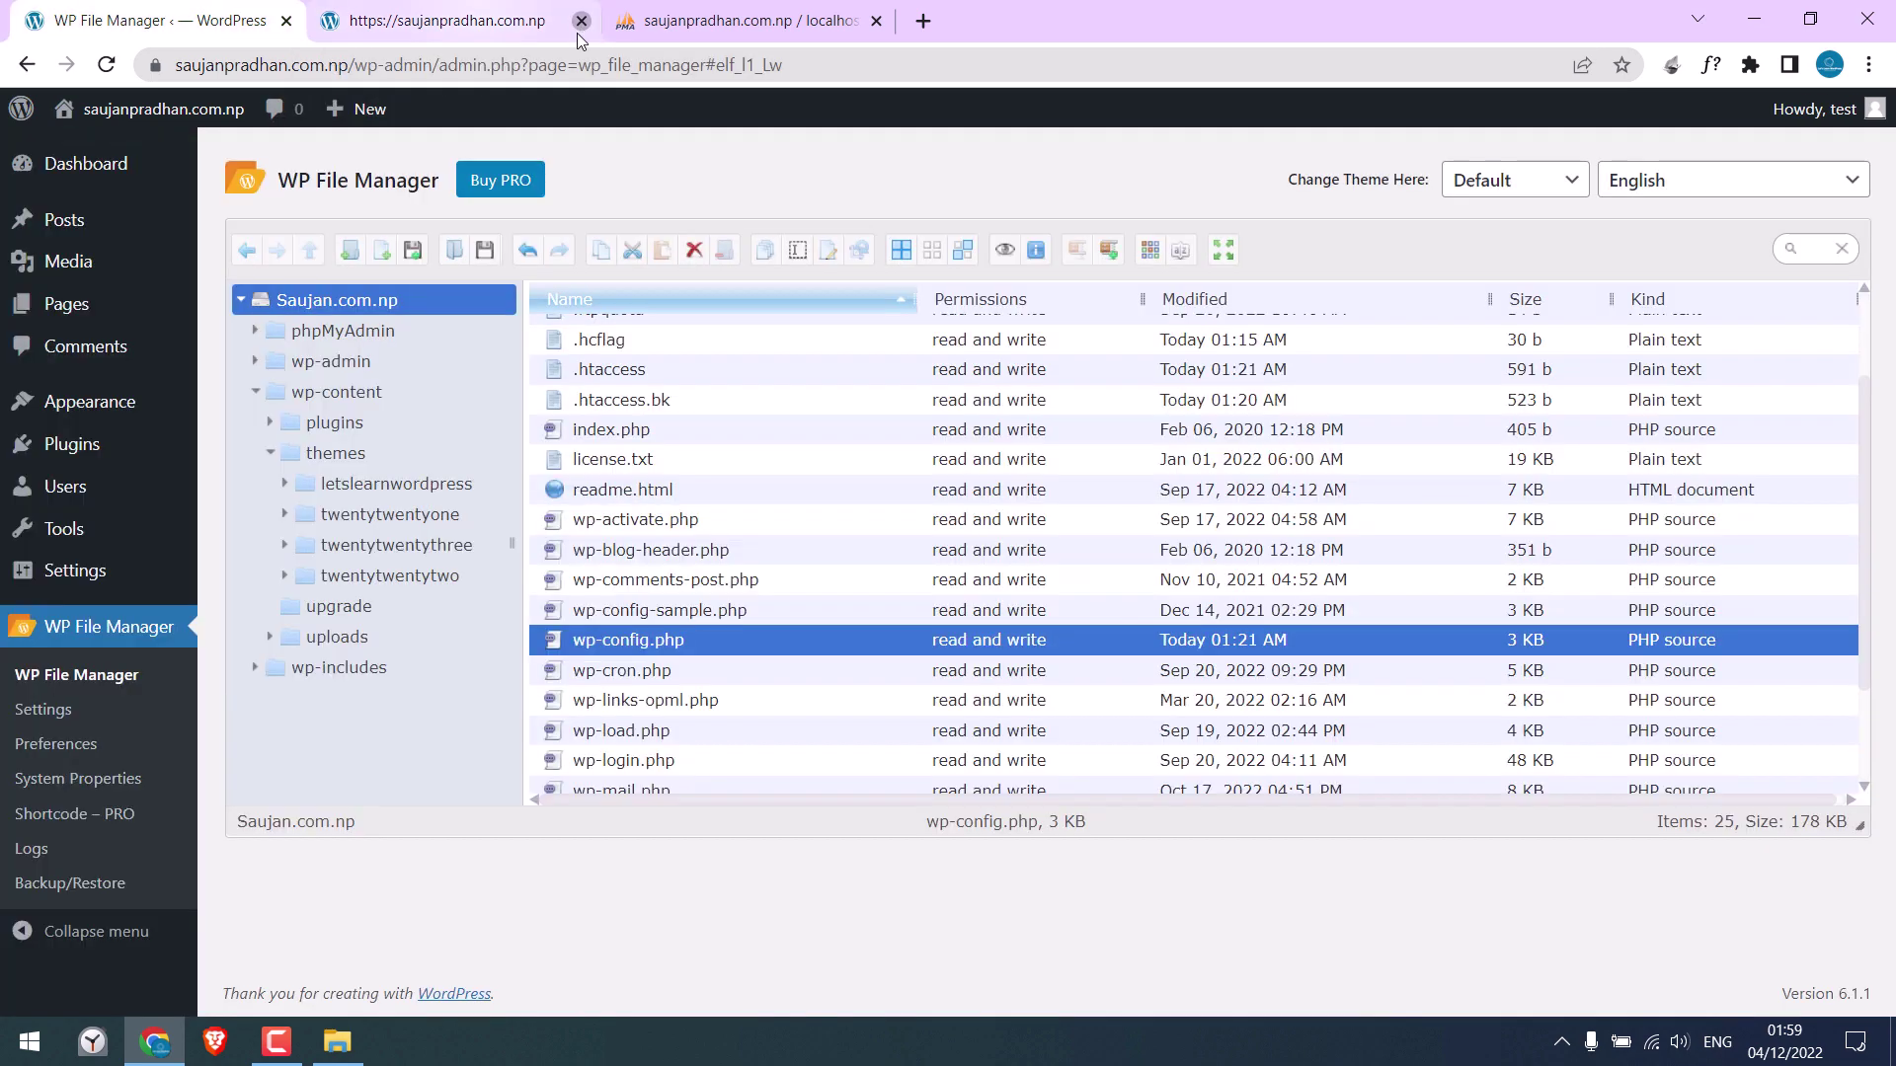
Open direzzqu_learnWP_del_this.sql from the letslearnwordpress folder with Edit with Notepad++
left_click(435, 22)
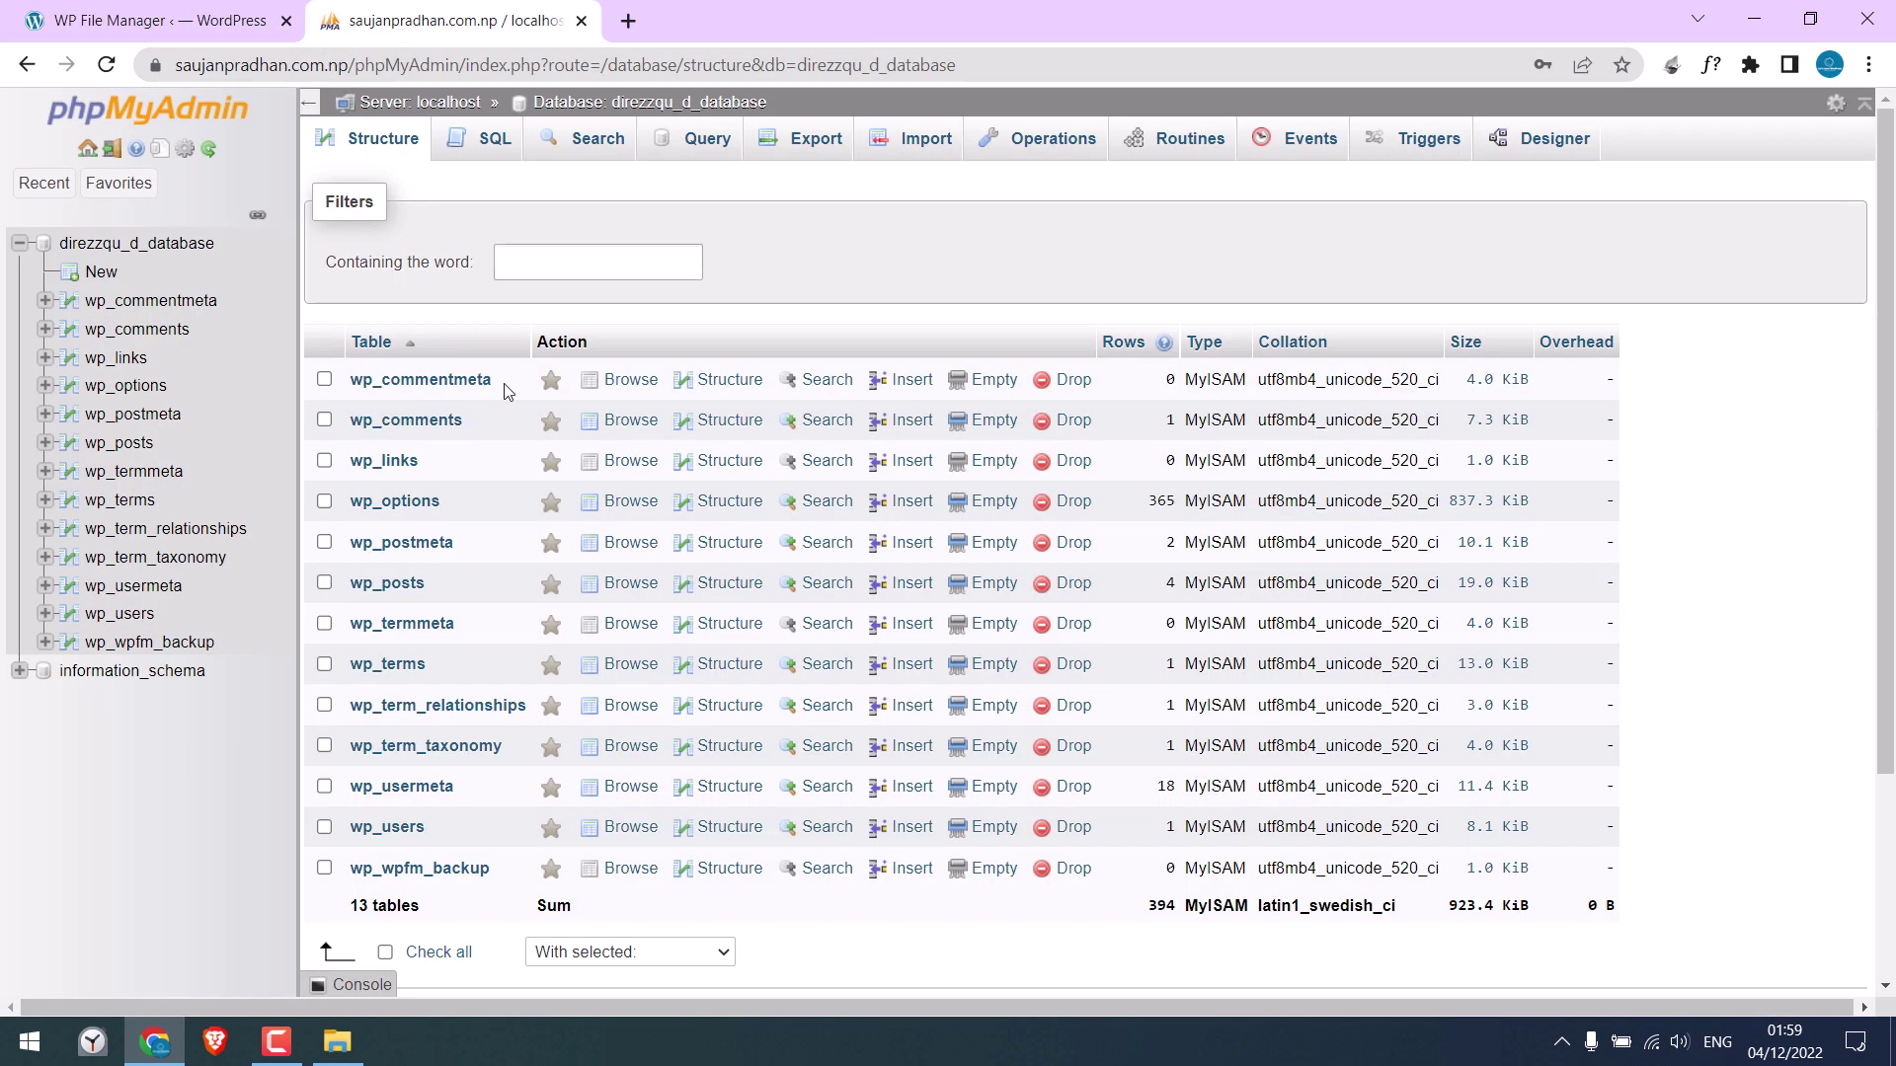
left_click(1754, 17)
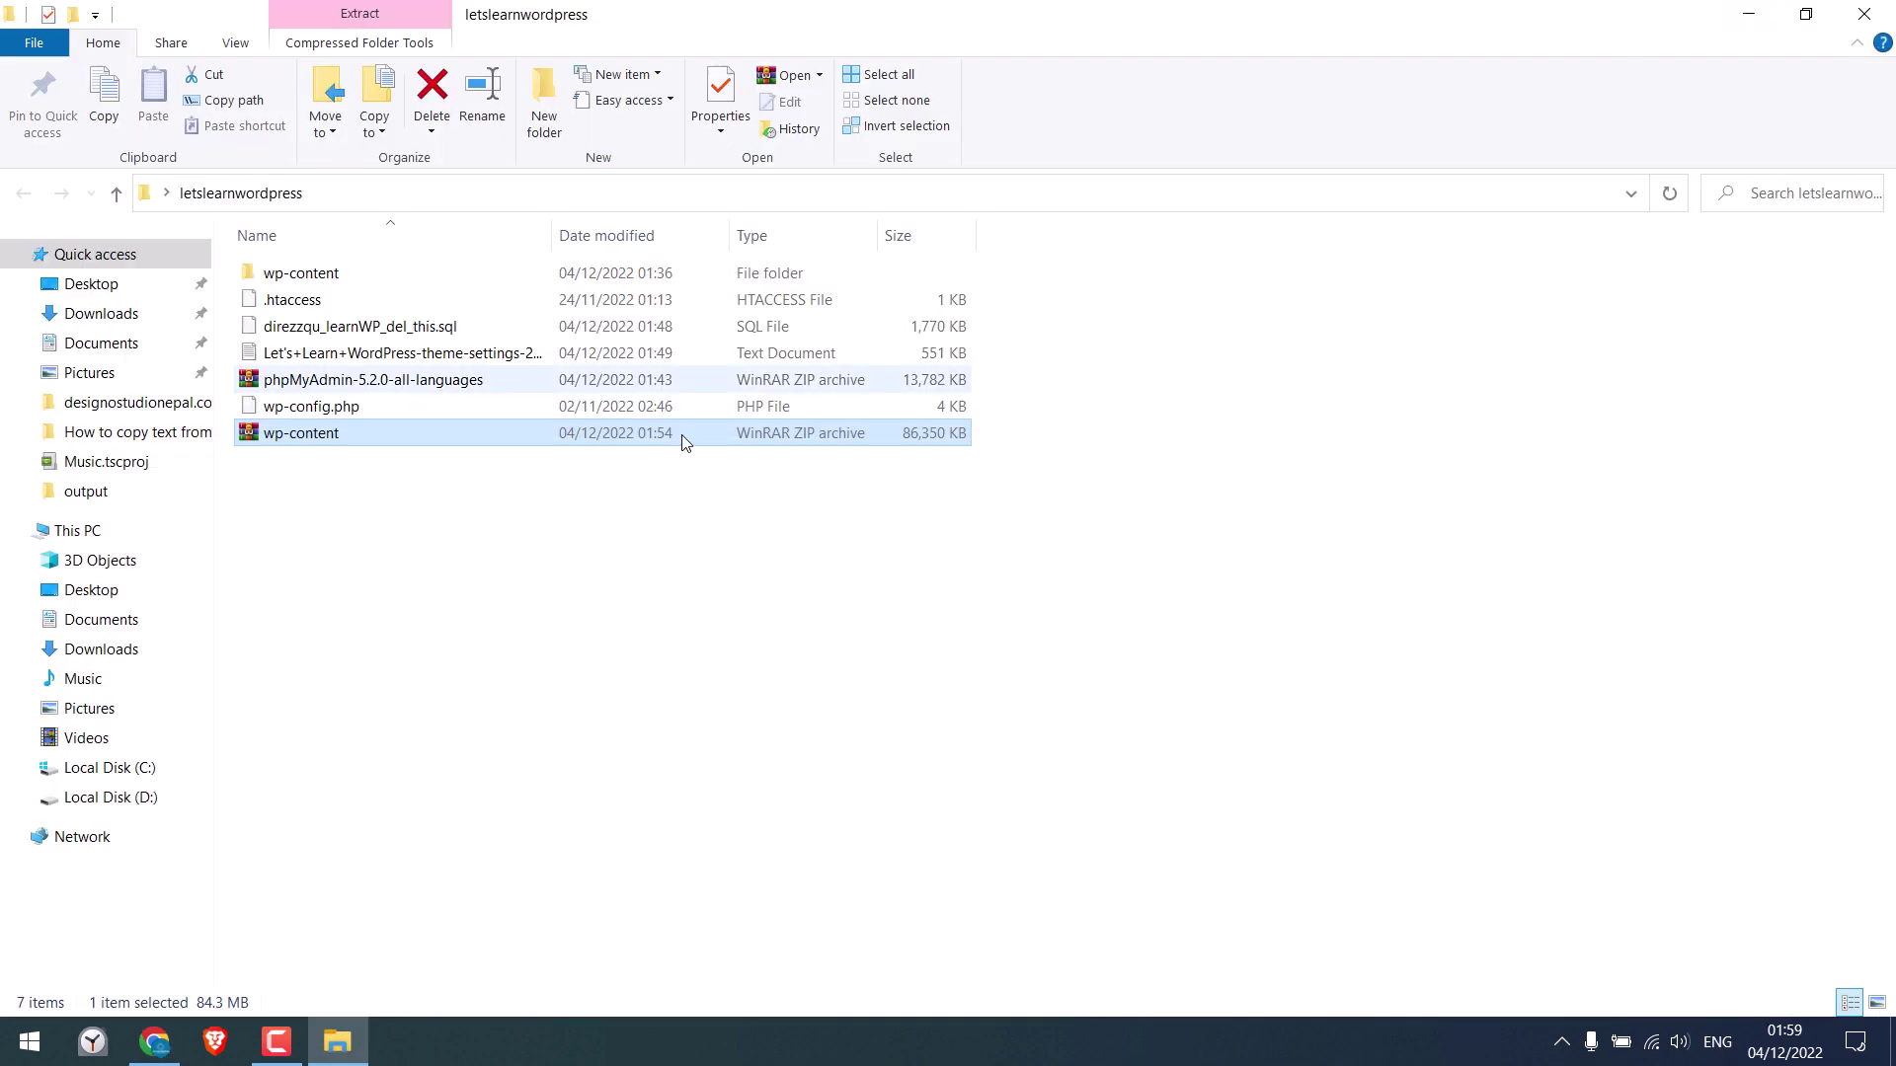
left_click(329, 334)
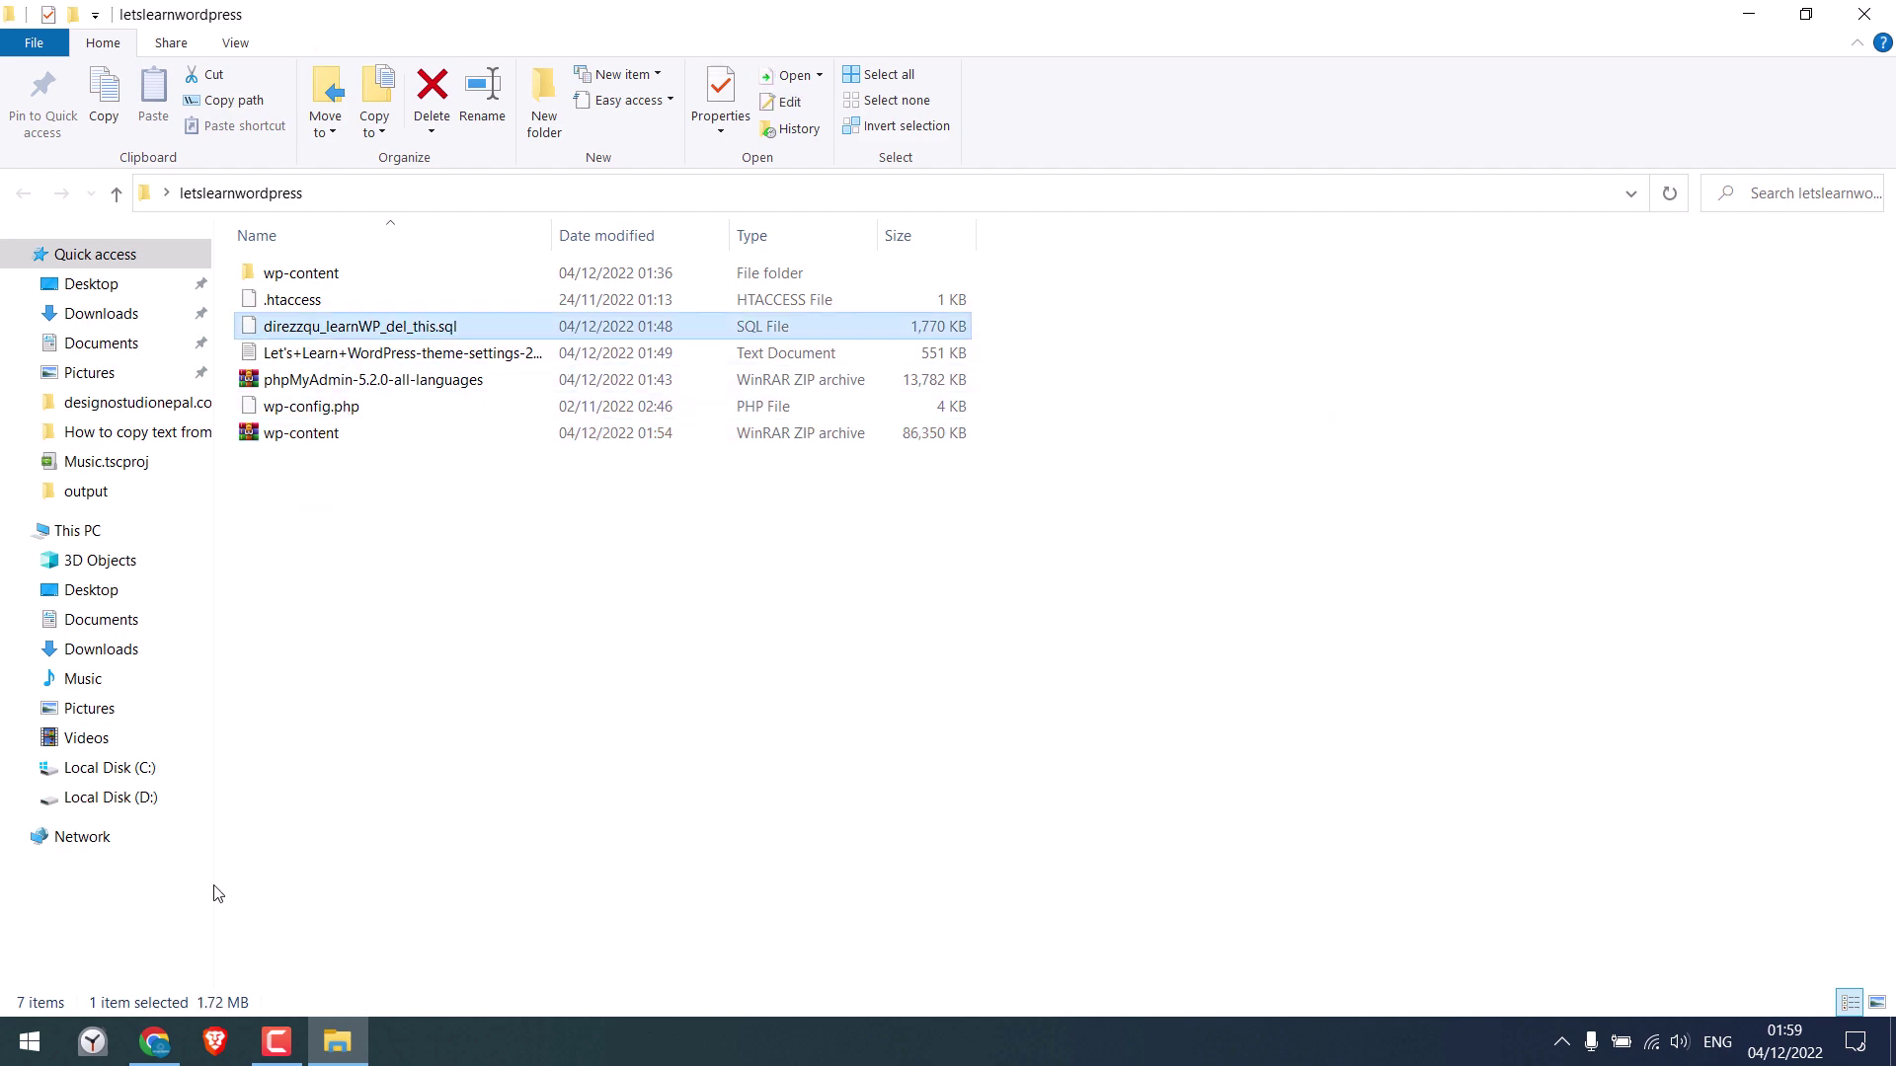
key("alt+Tab")
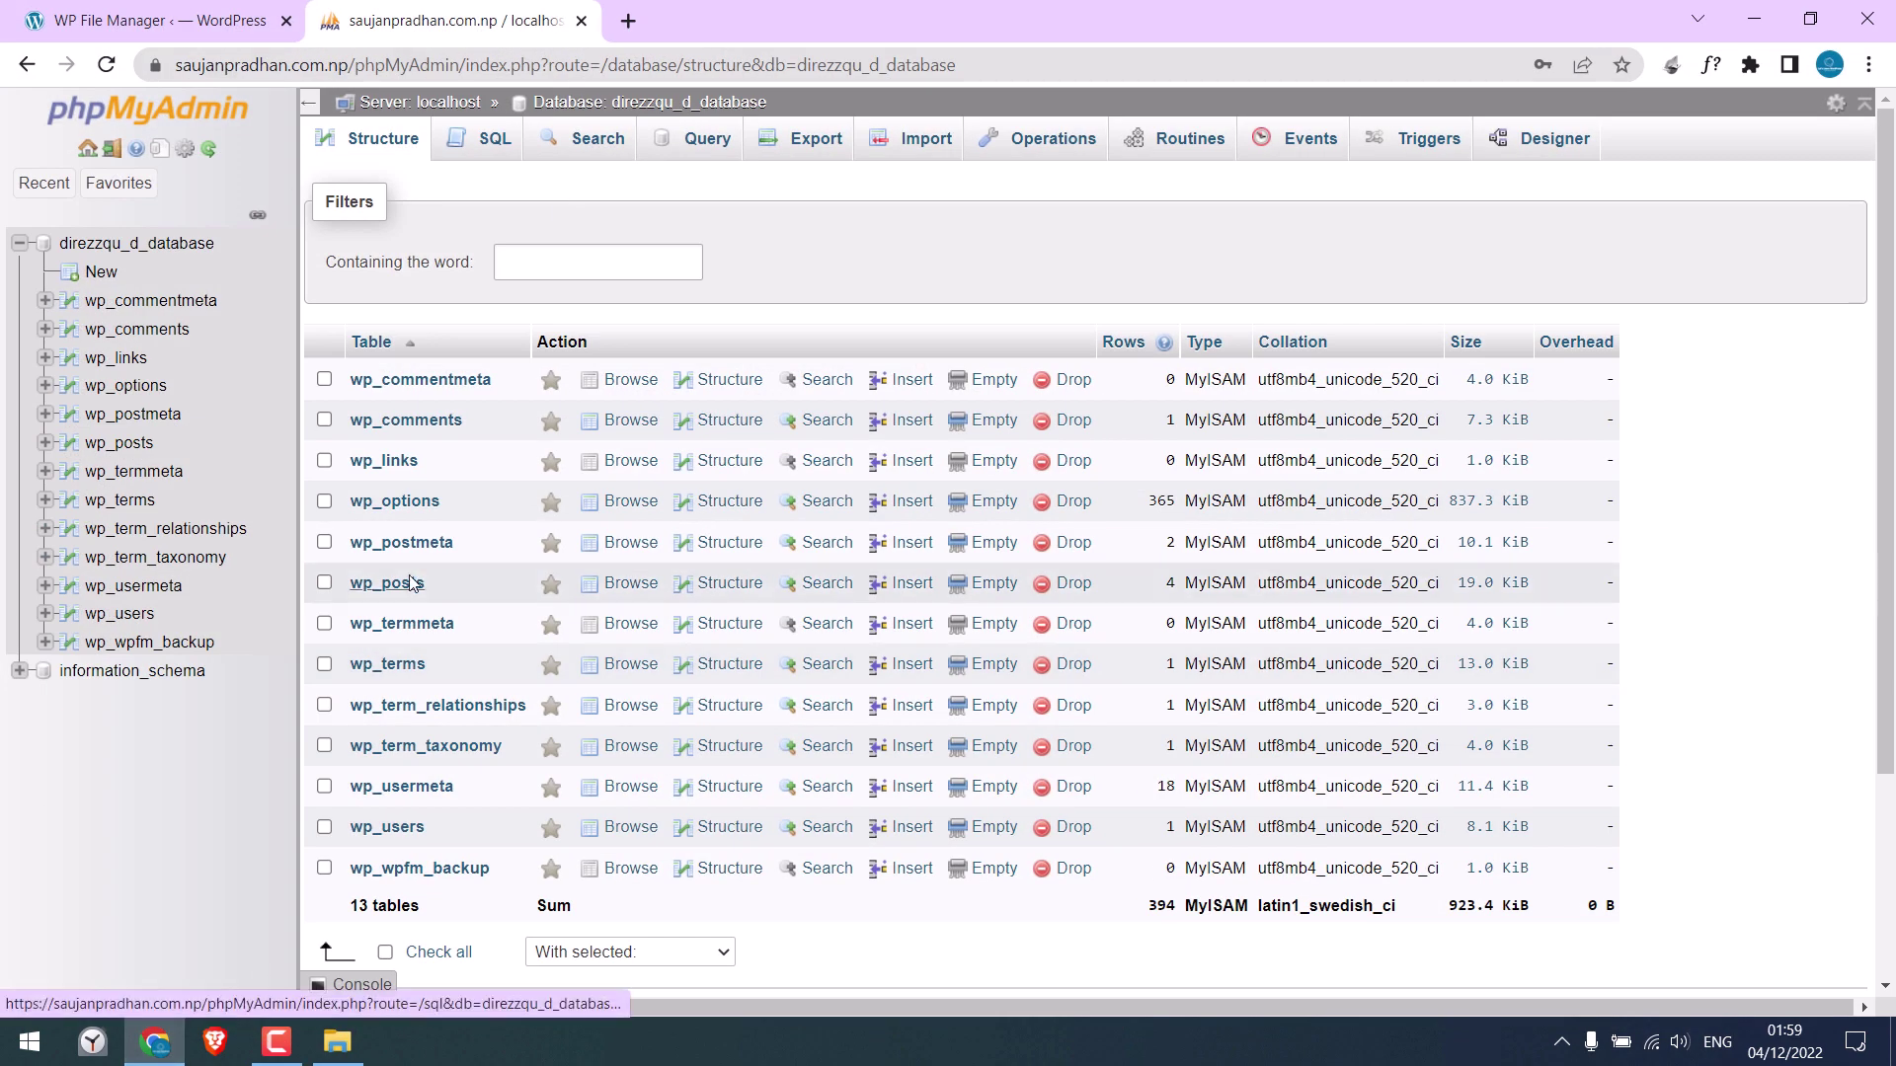
left_click(1754, 19)
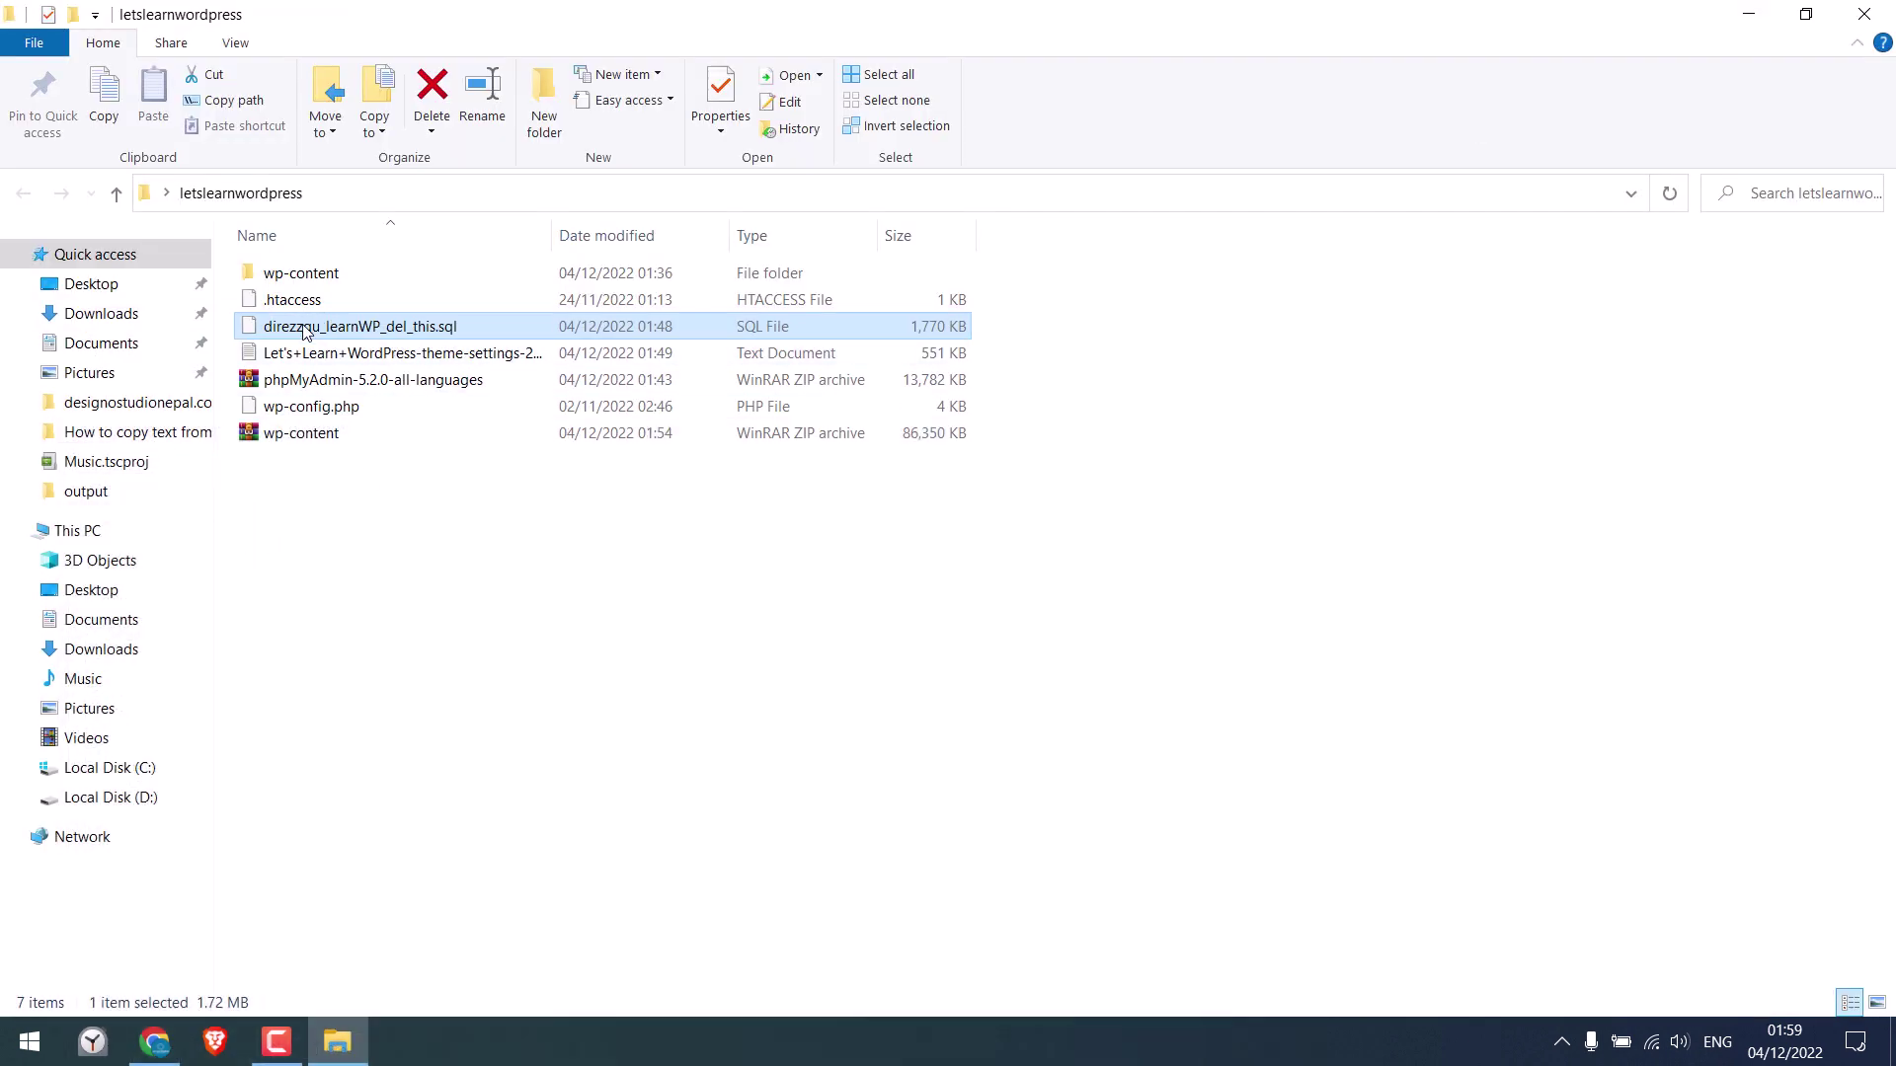
right_click(348, 334)
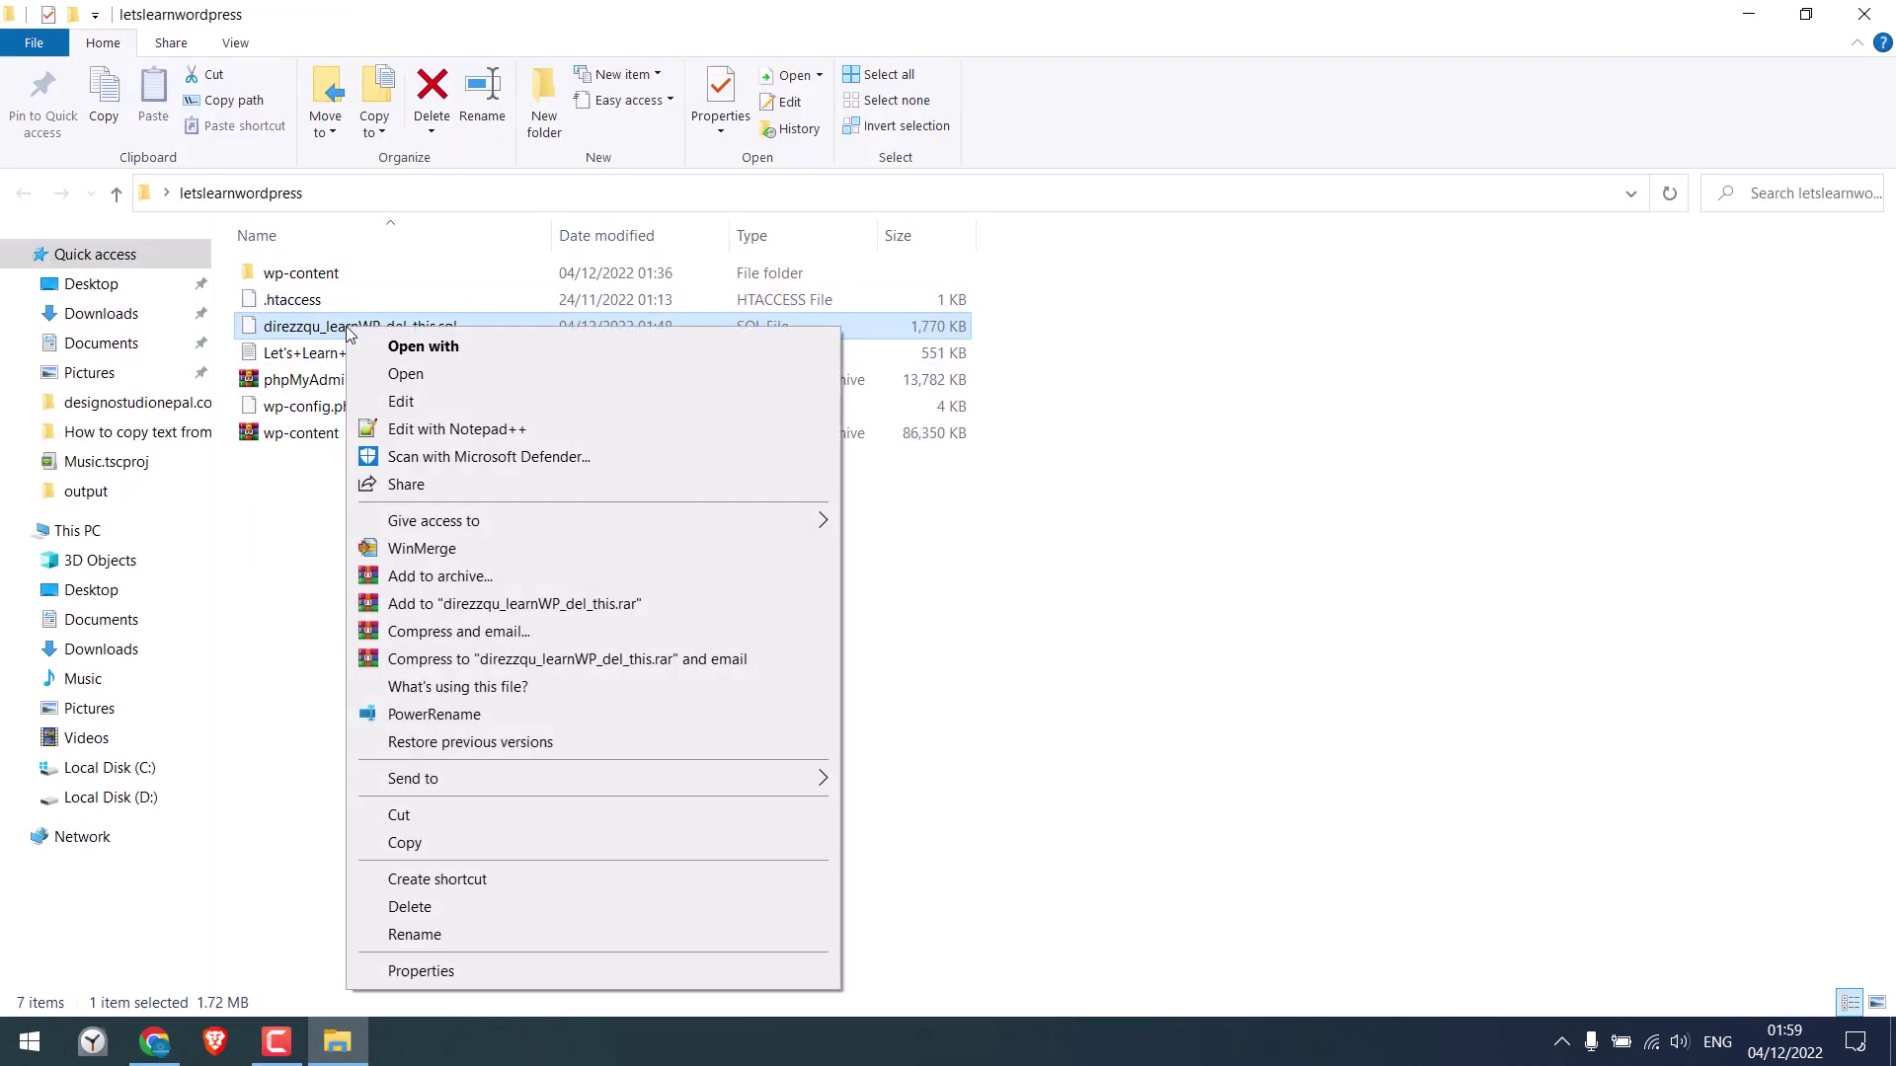
left_click(458, 434)
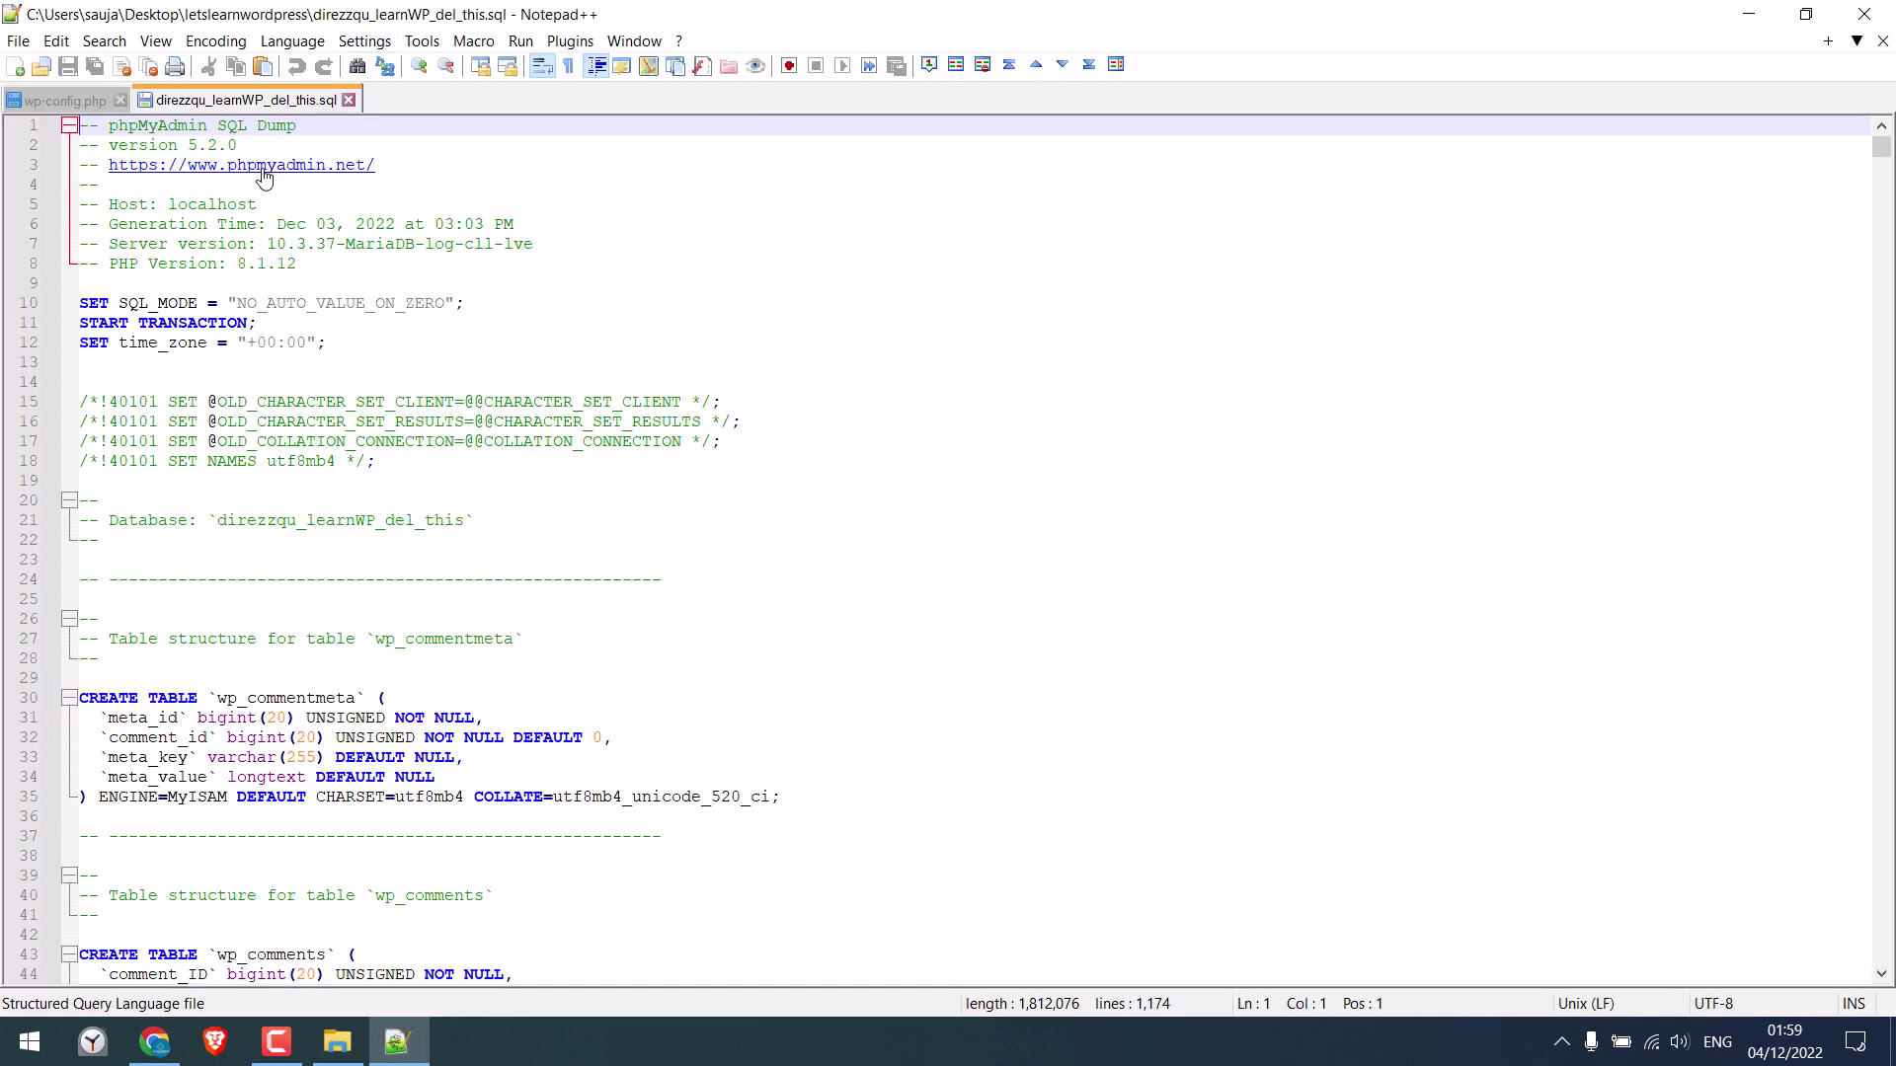
Close the wp-config.php tab in Notepad++ and bring up the Replace dialog
left_click(121, 99)
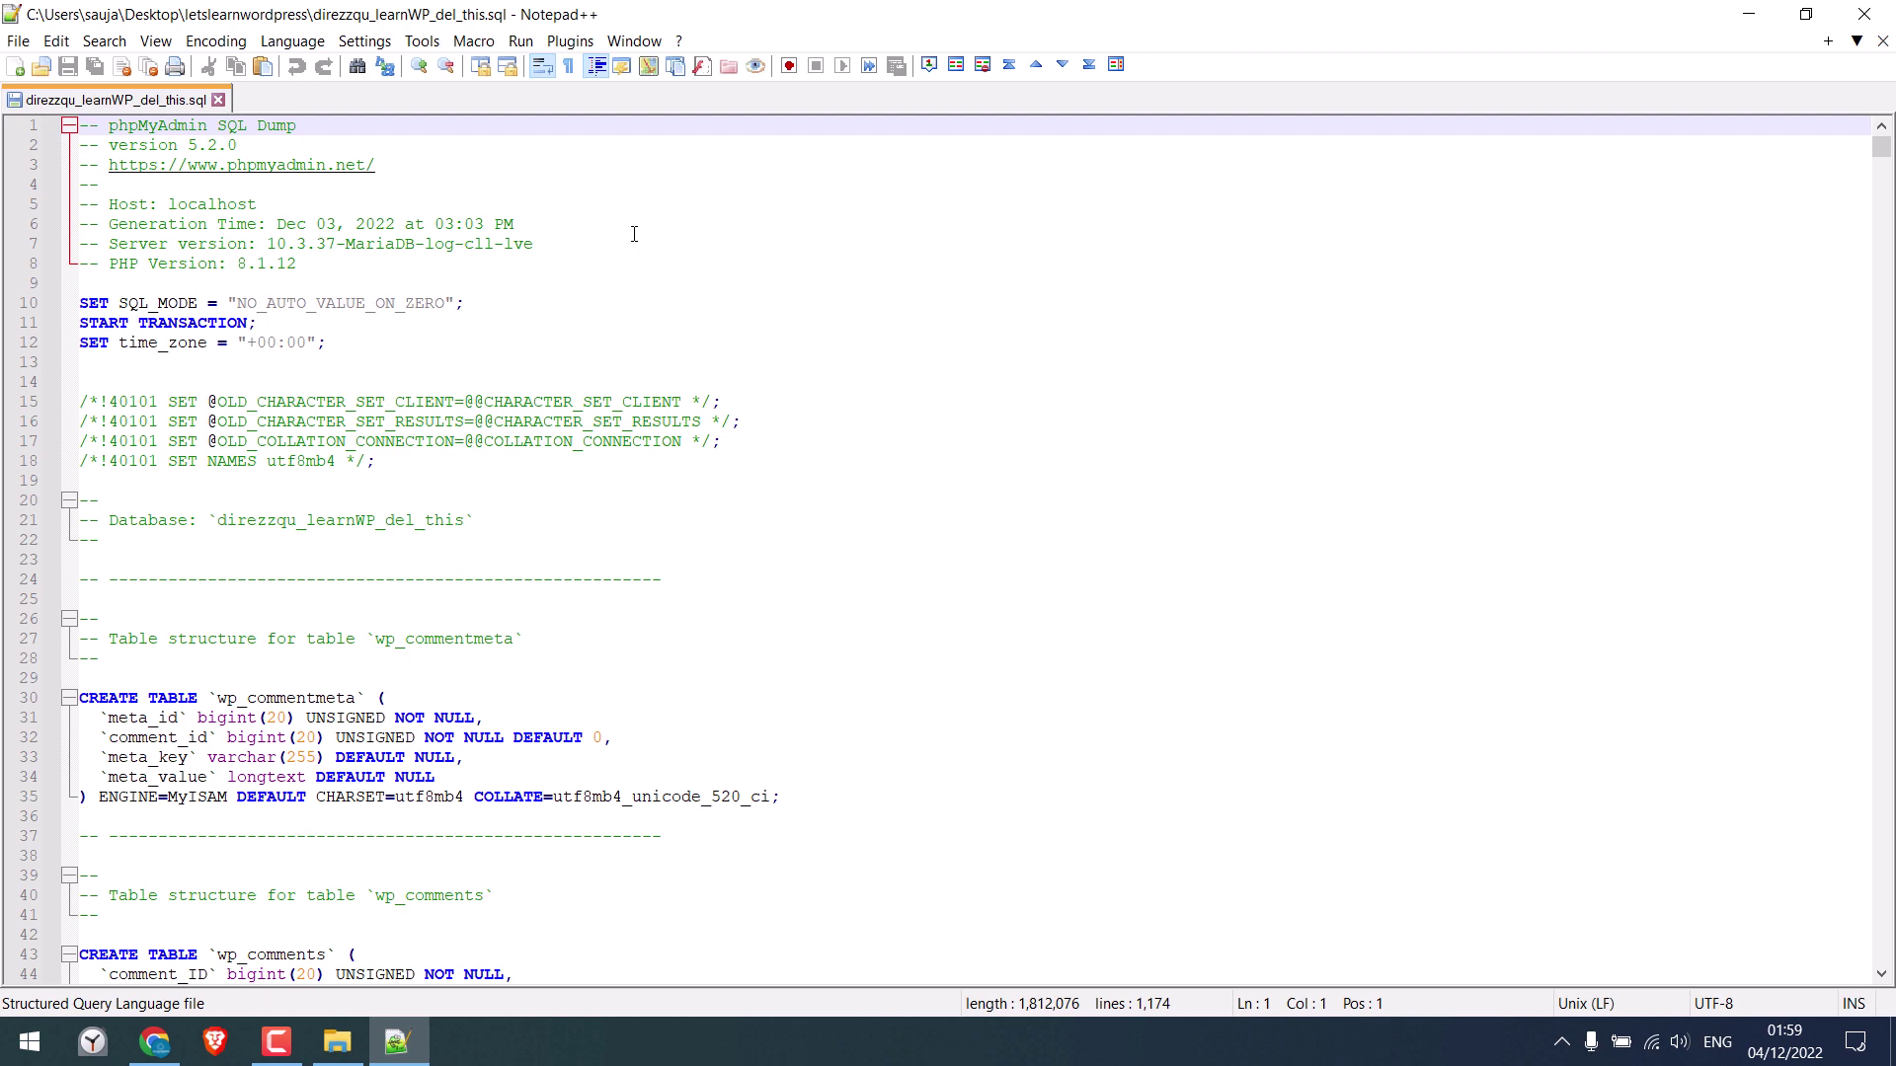
key("ctrl+f")
left_click_drag(1091, 691, 931, 265)
left_click(700, 295)
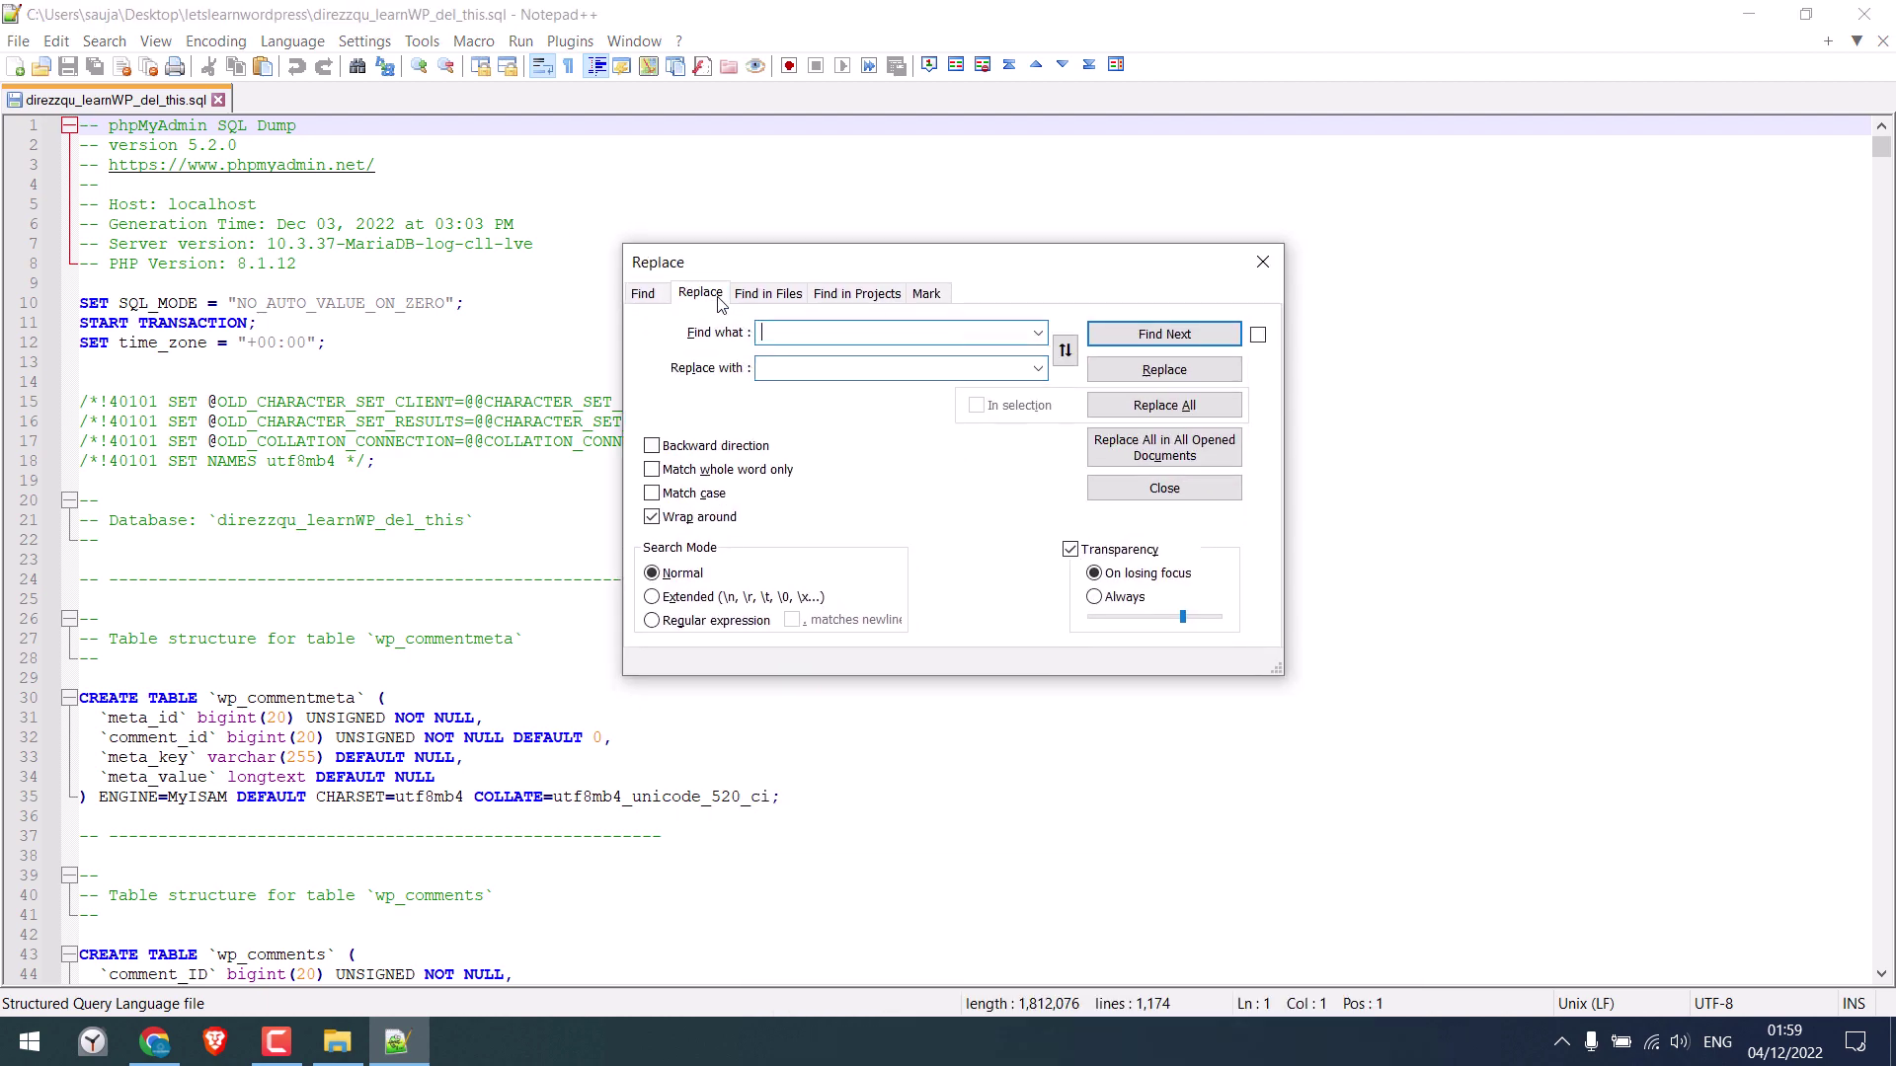
left_click(154, 1042)
left_click(637, 22)
type("letslearnwordpress.com/d")
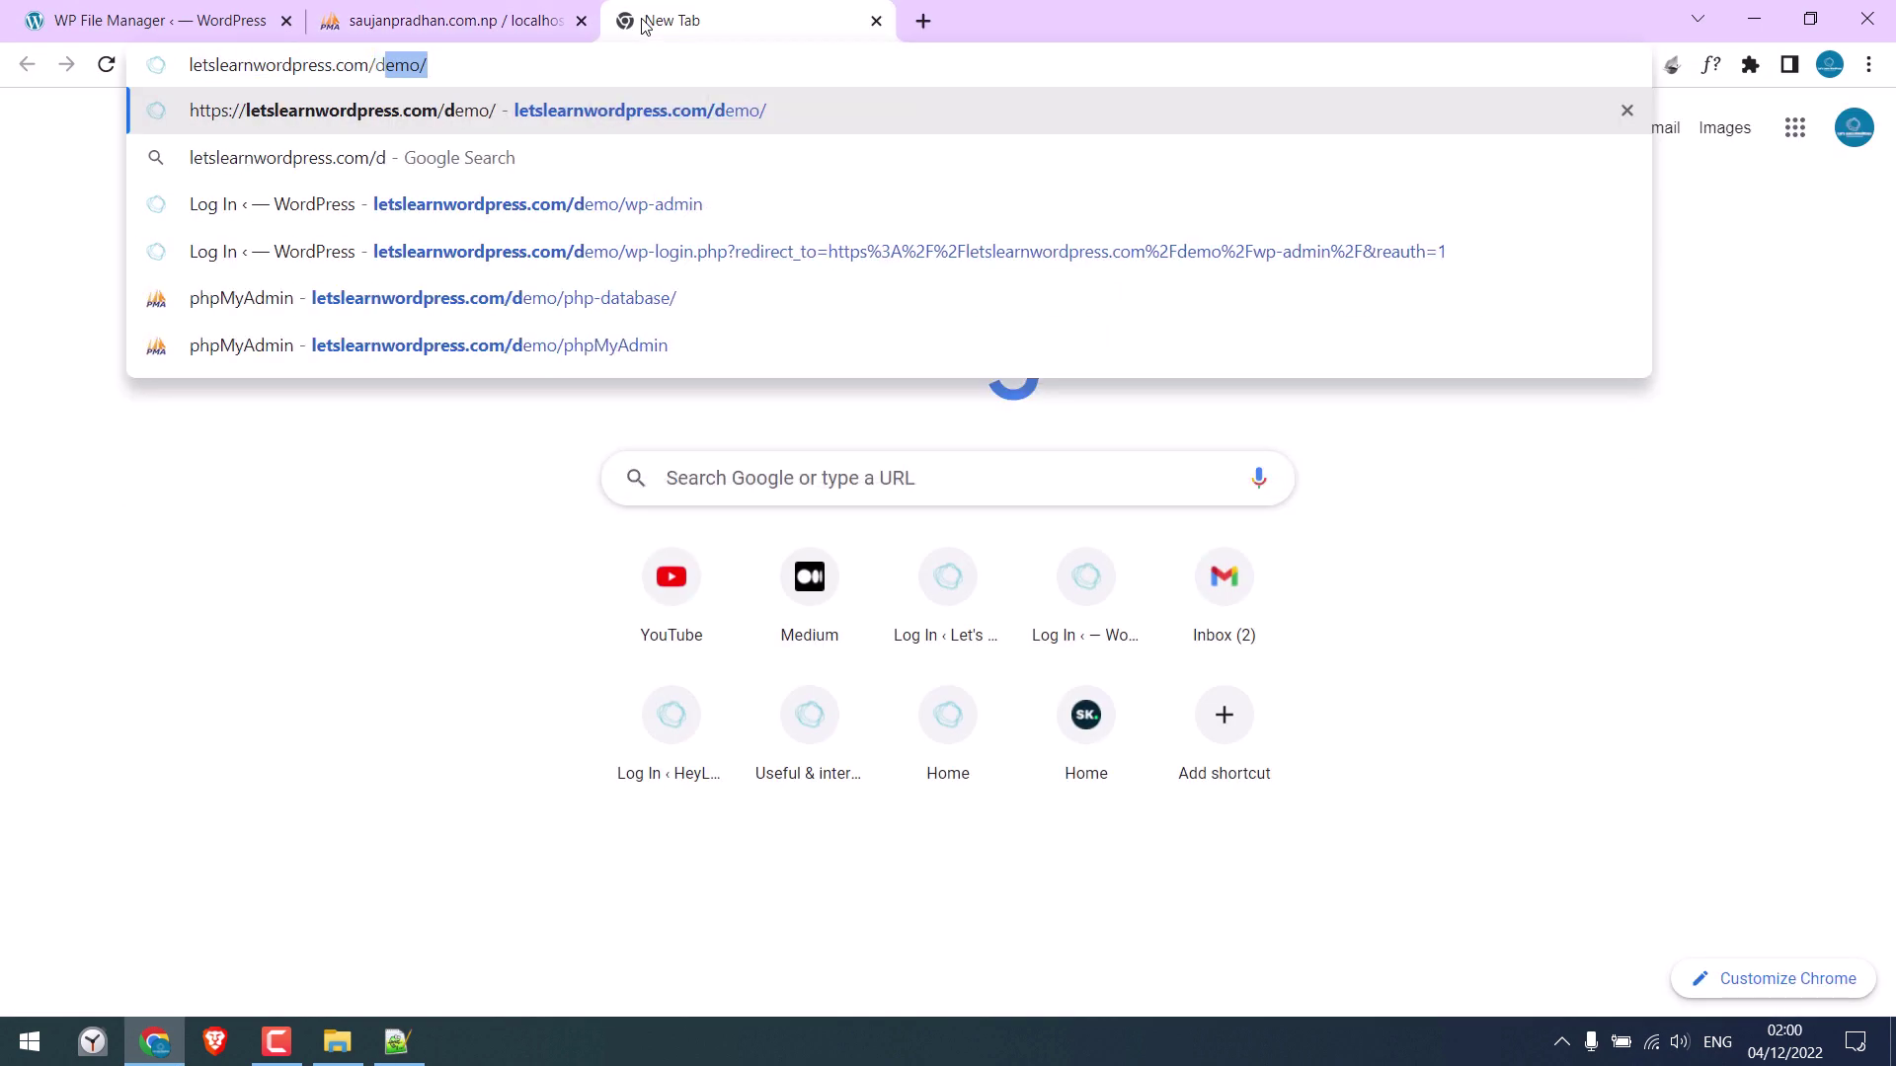
type("emo/")
left_click(190, 67)
key("Escape")
left_click(560, 70)
key("ctrl+c")
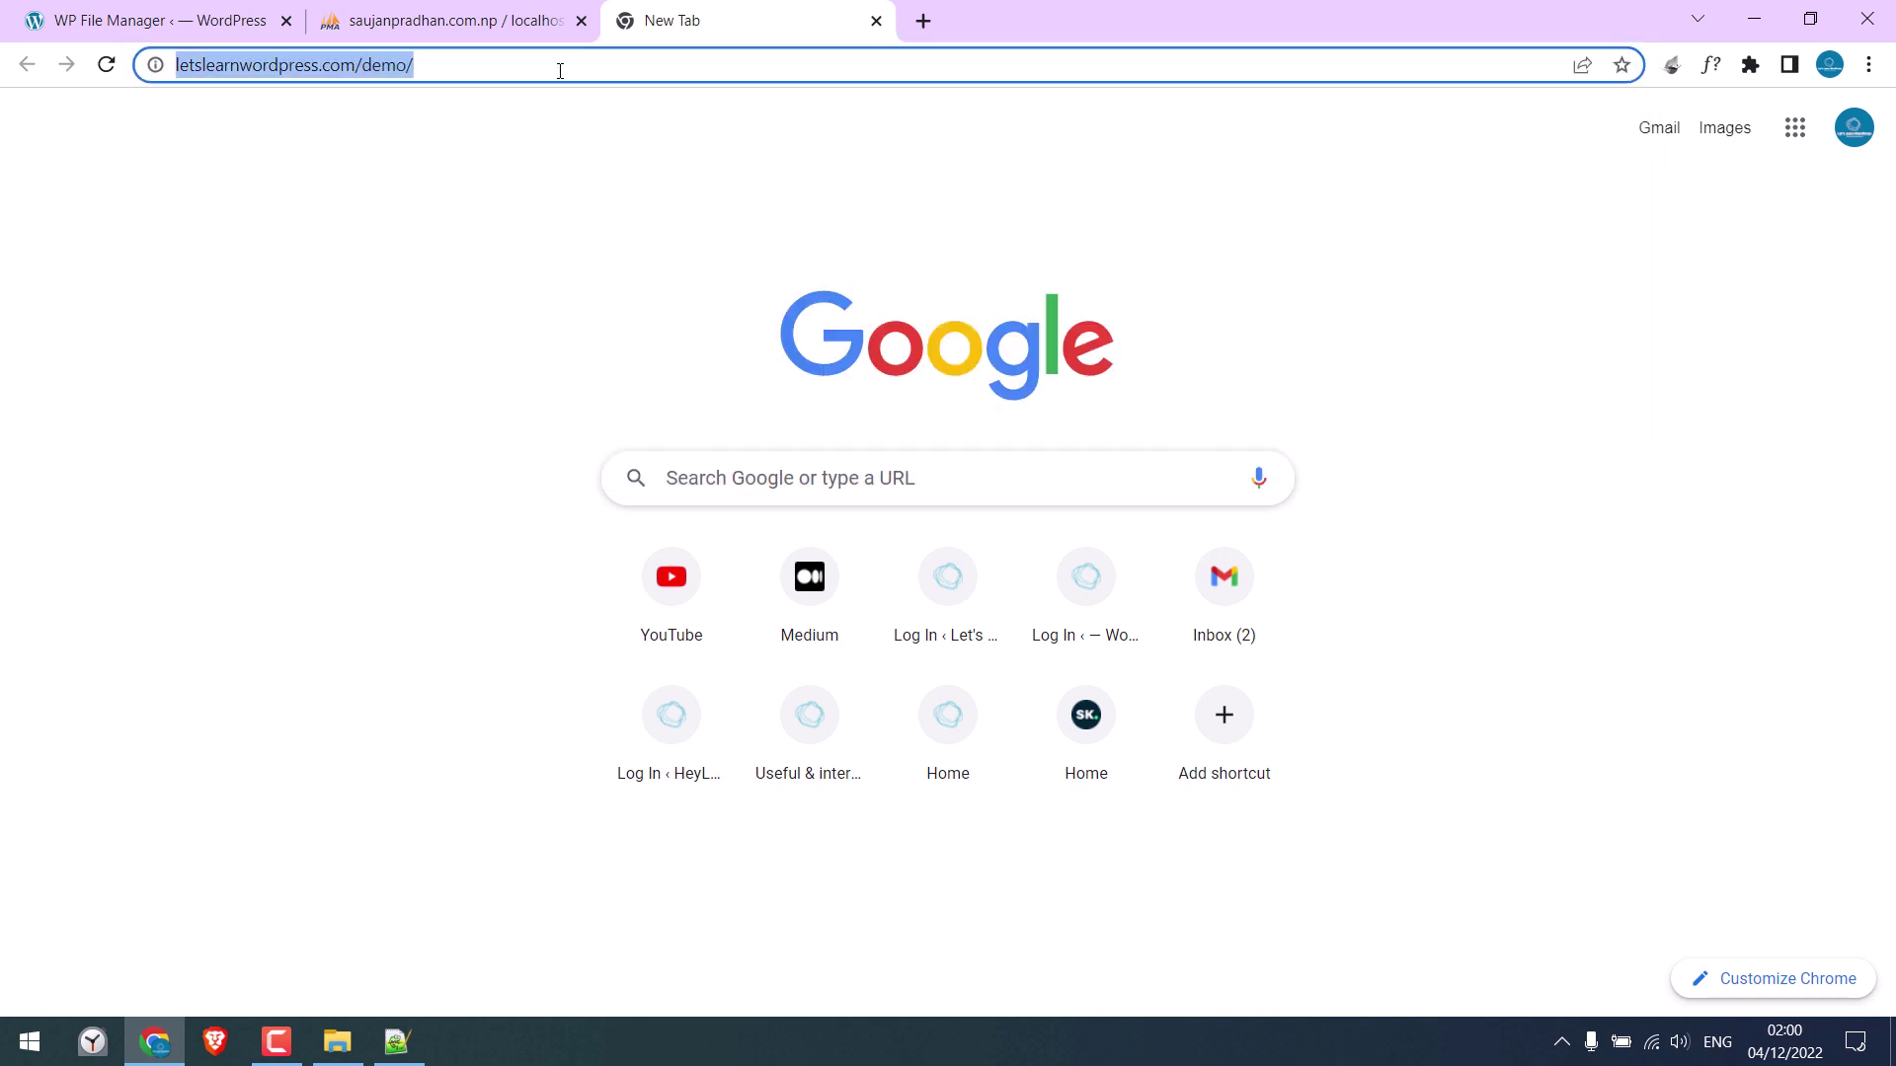
left_click(876, 23)
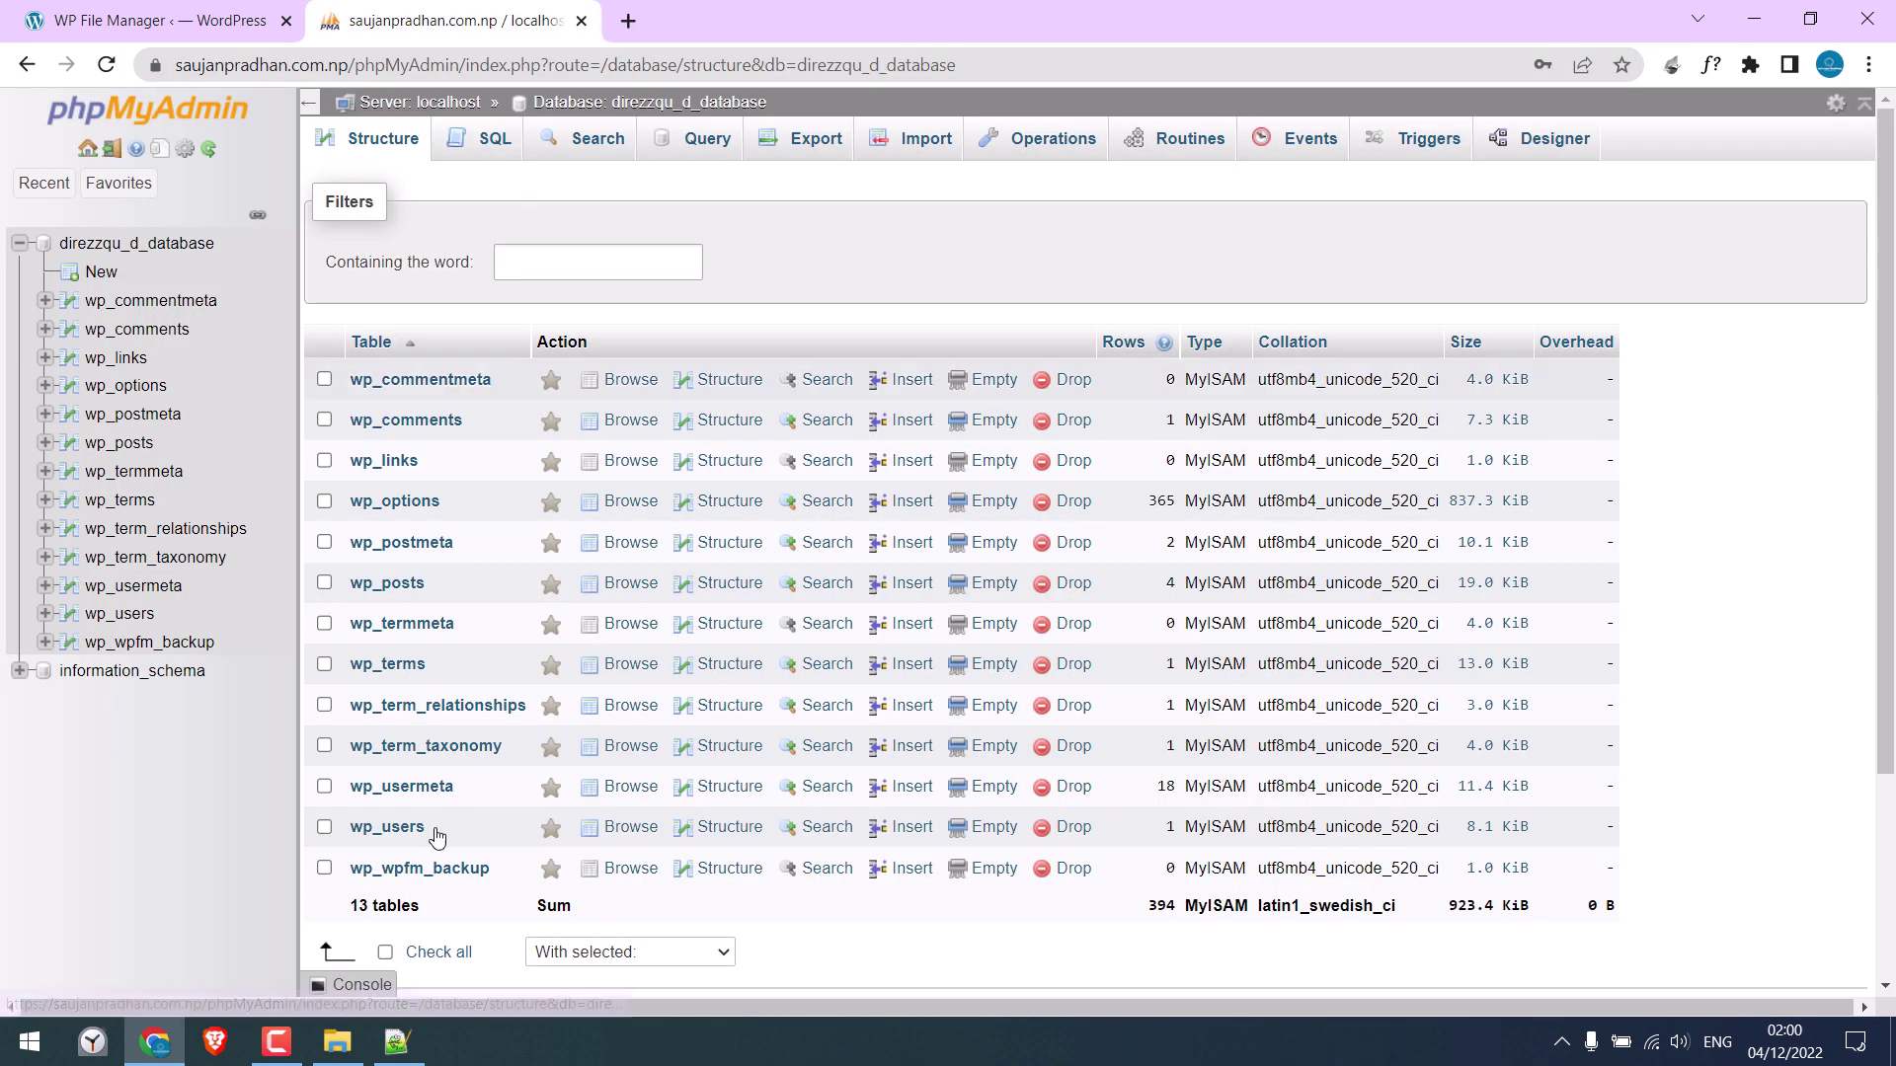
left_click(397, 1042)
left_click(810, 329)
key("ctrl+v")
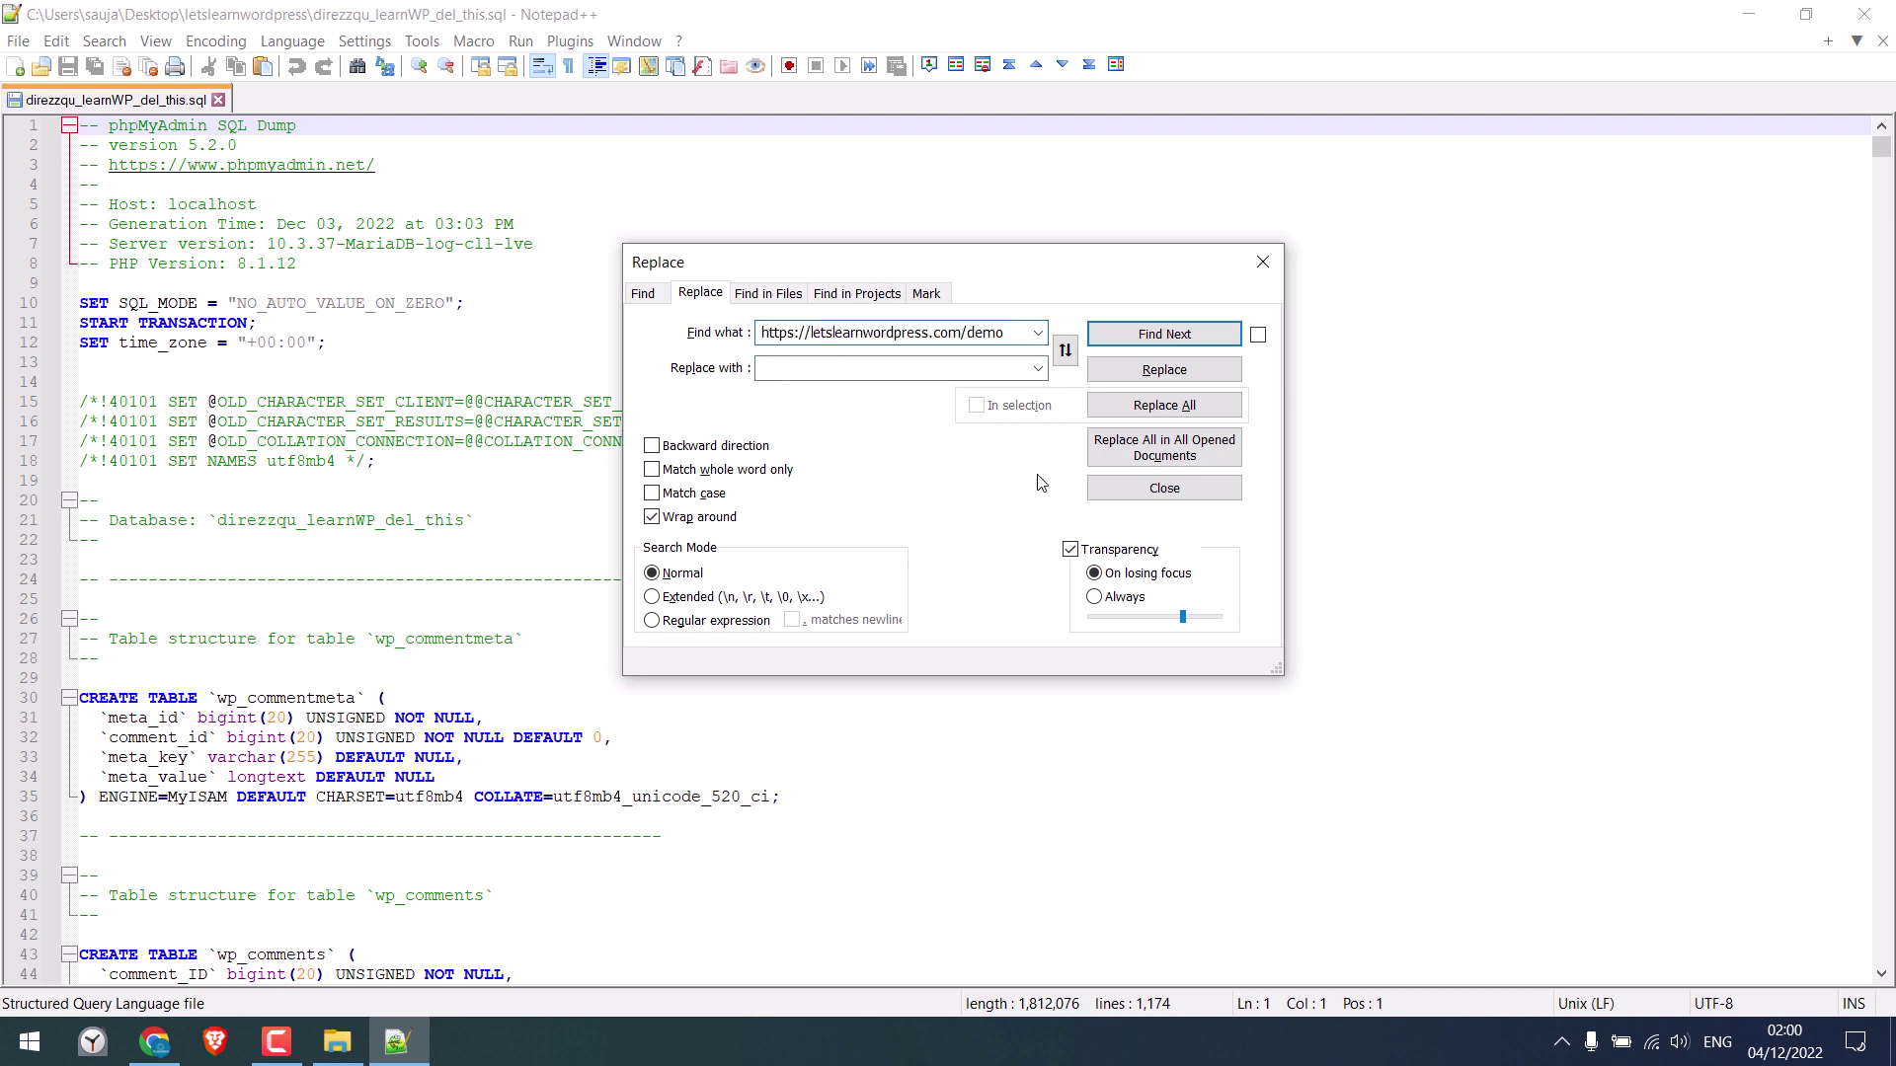
left_click(773, 368)
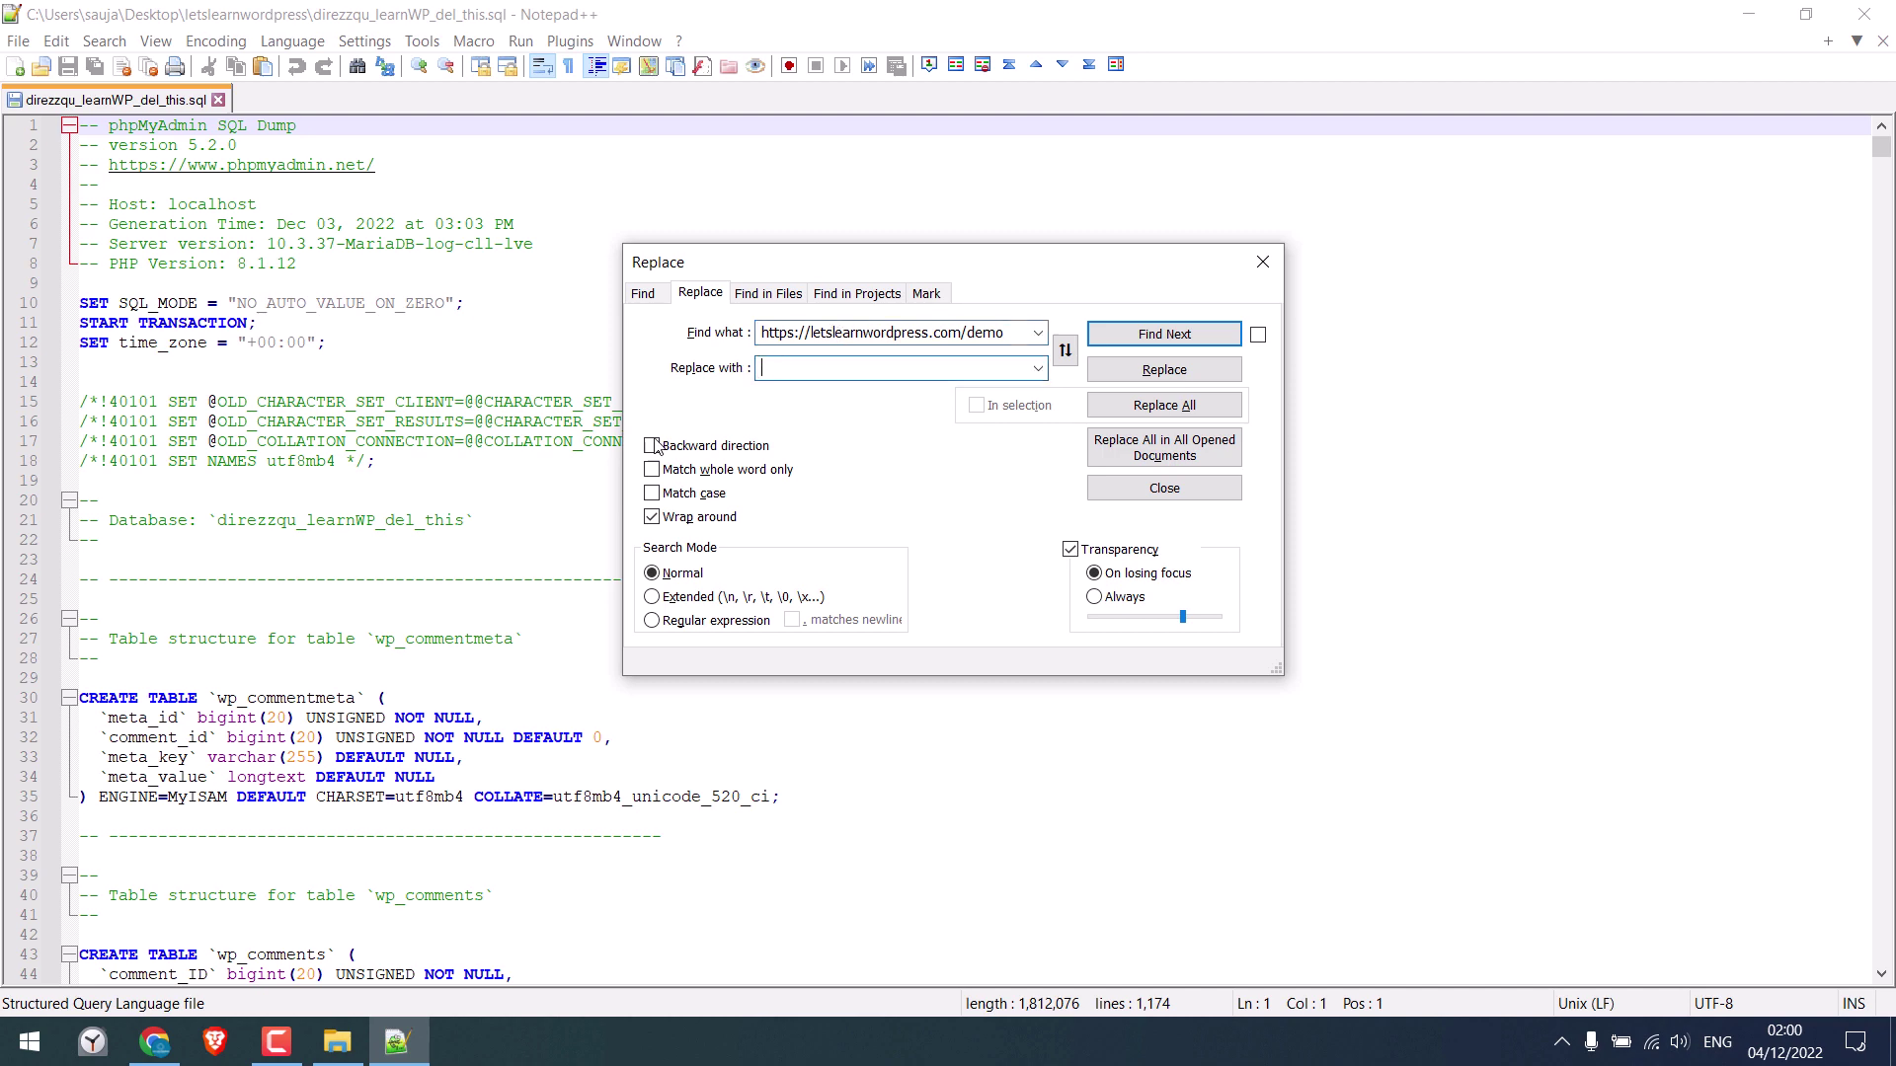
left_click(155, 1042)
left_click(158, 20)
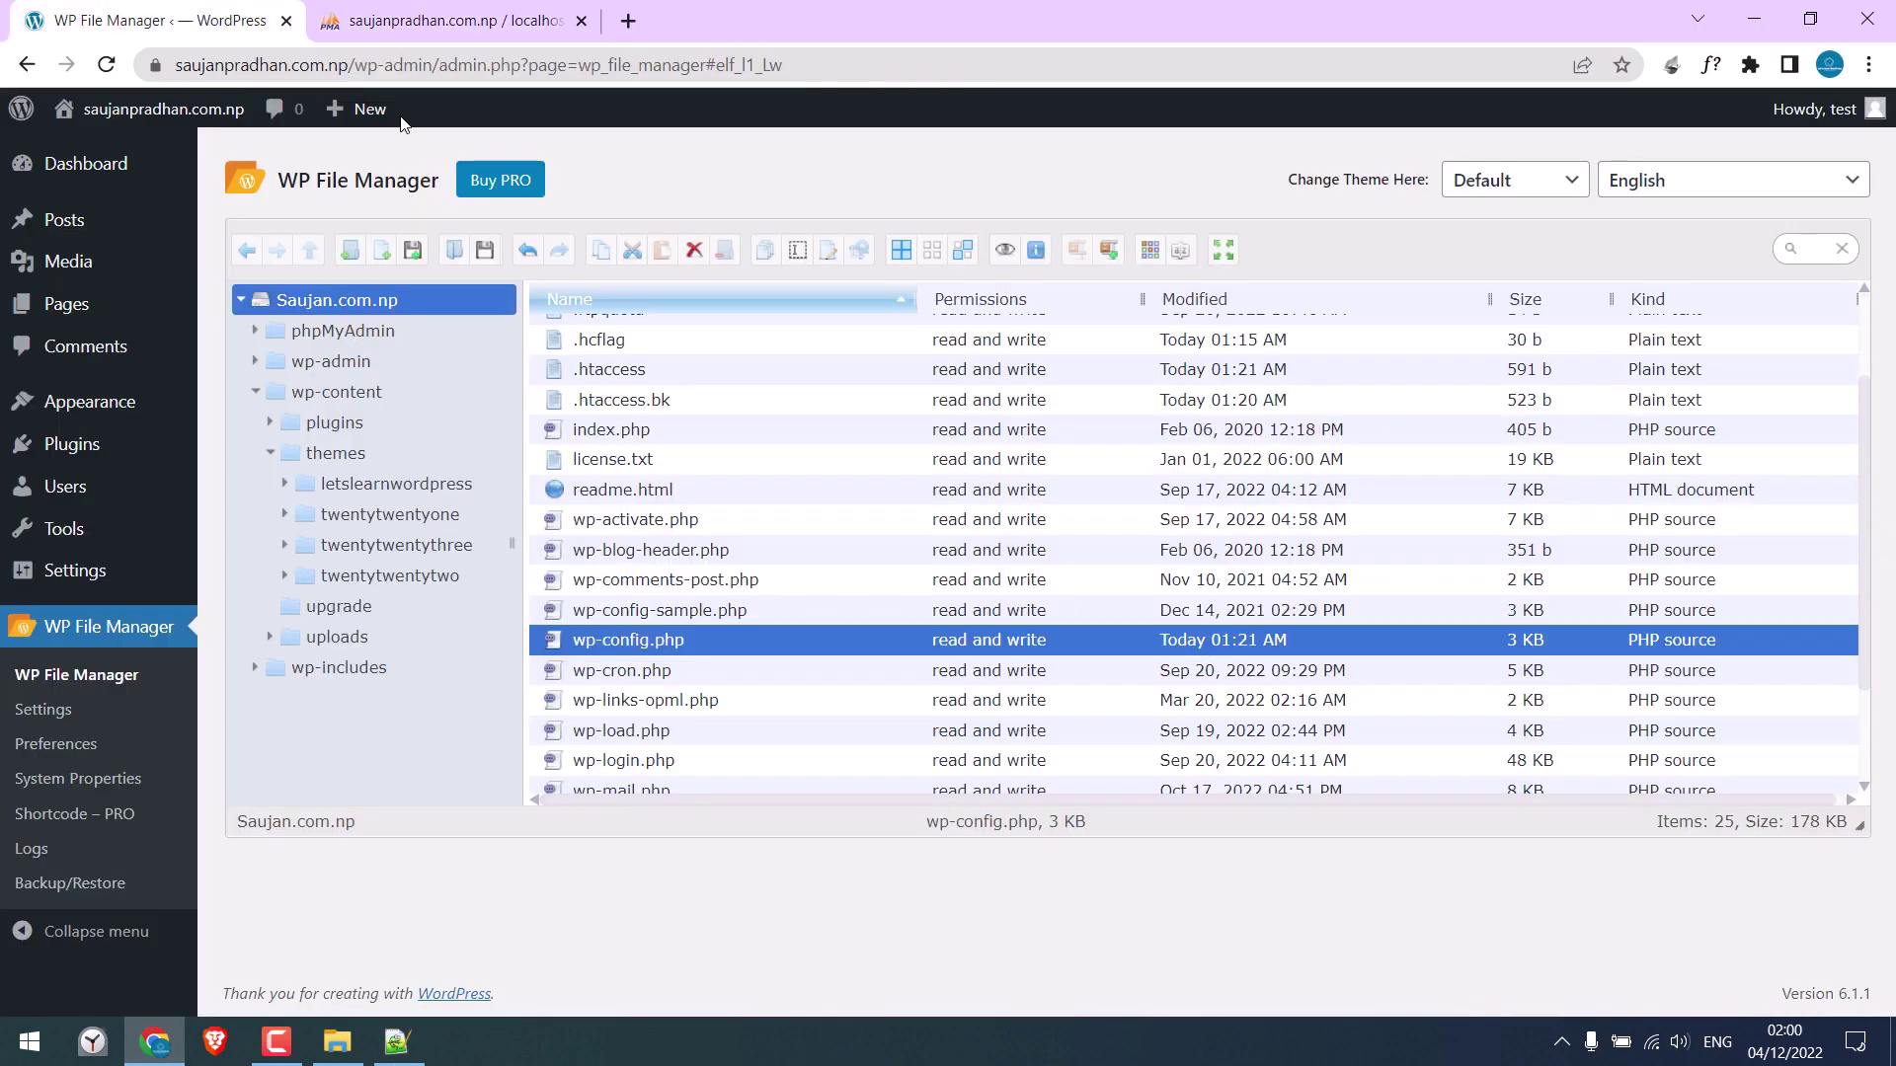
left_click_drag(351, 61, 178, 63)
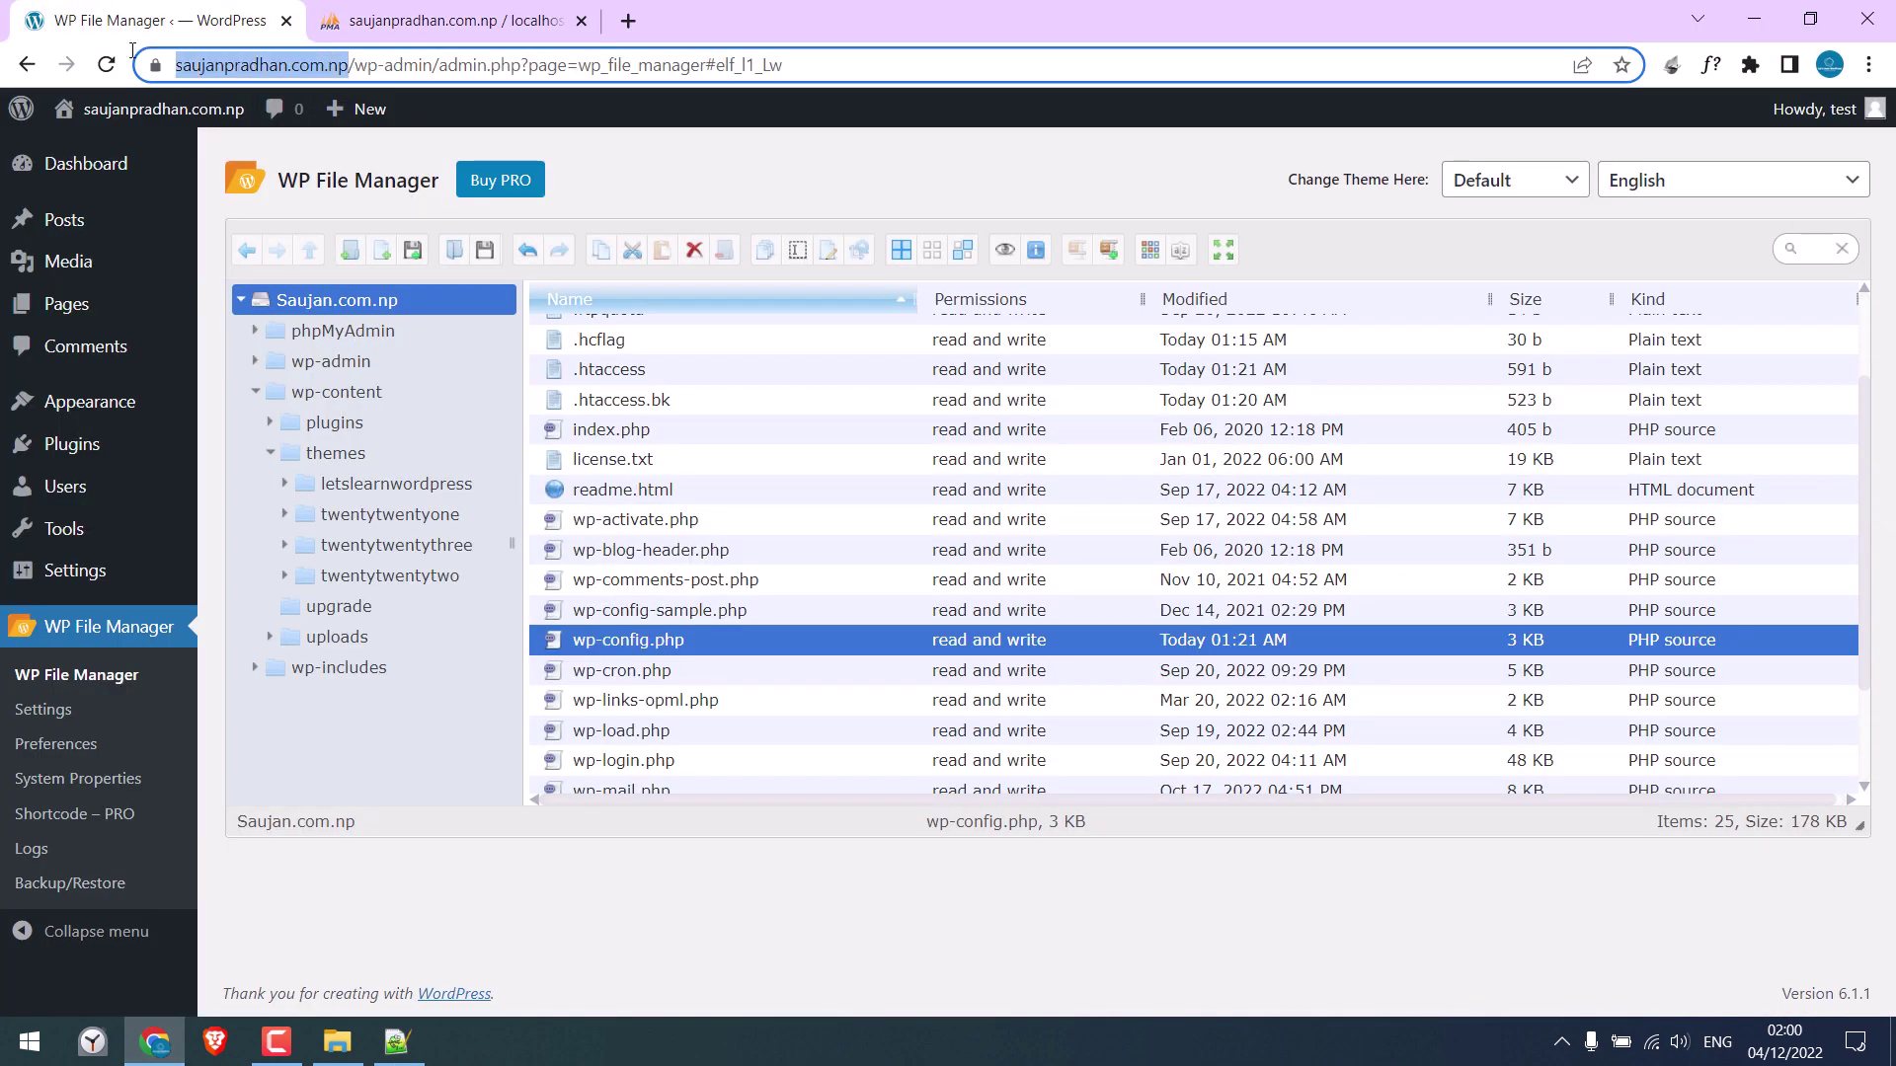
right_click(235, 63)
left_click(295, 199)
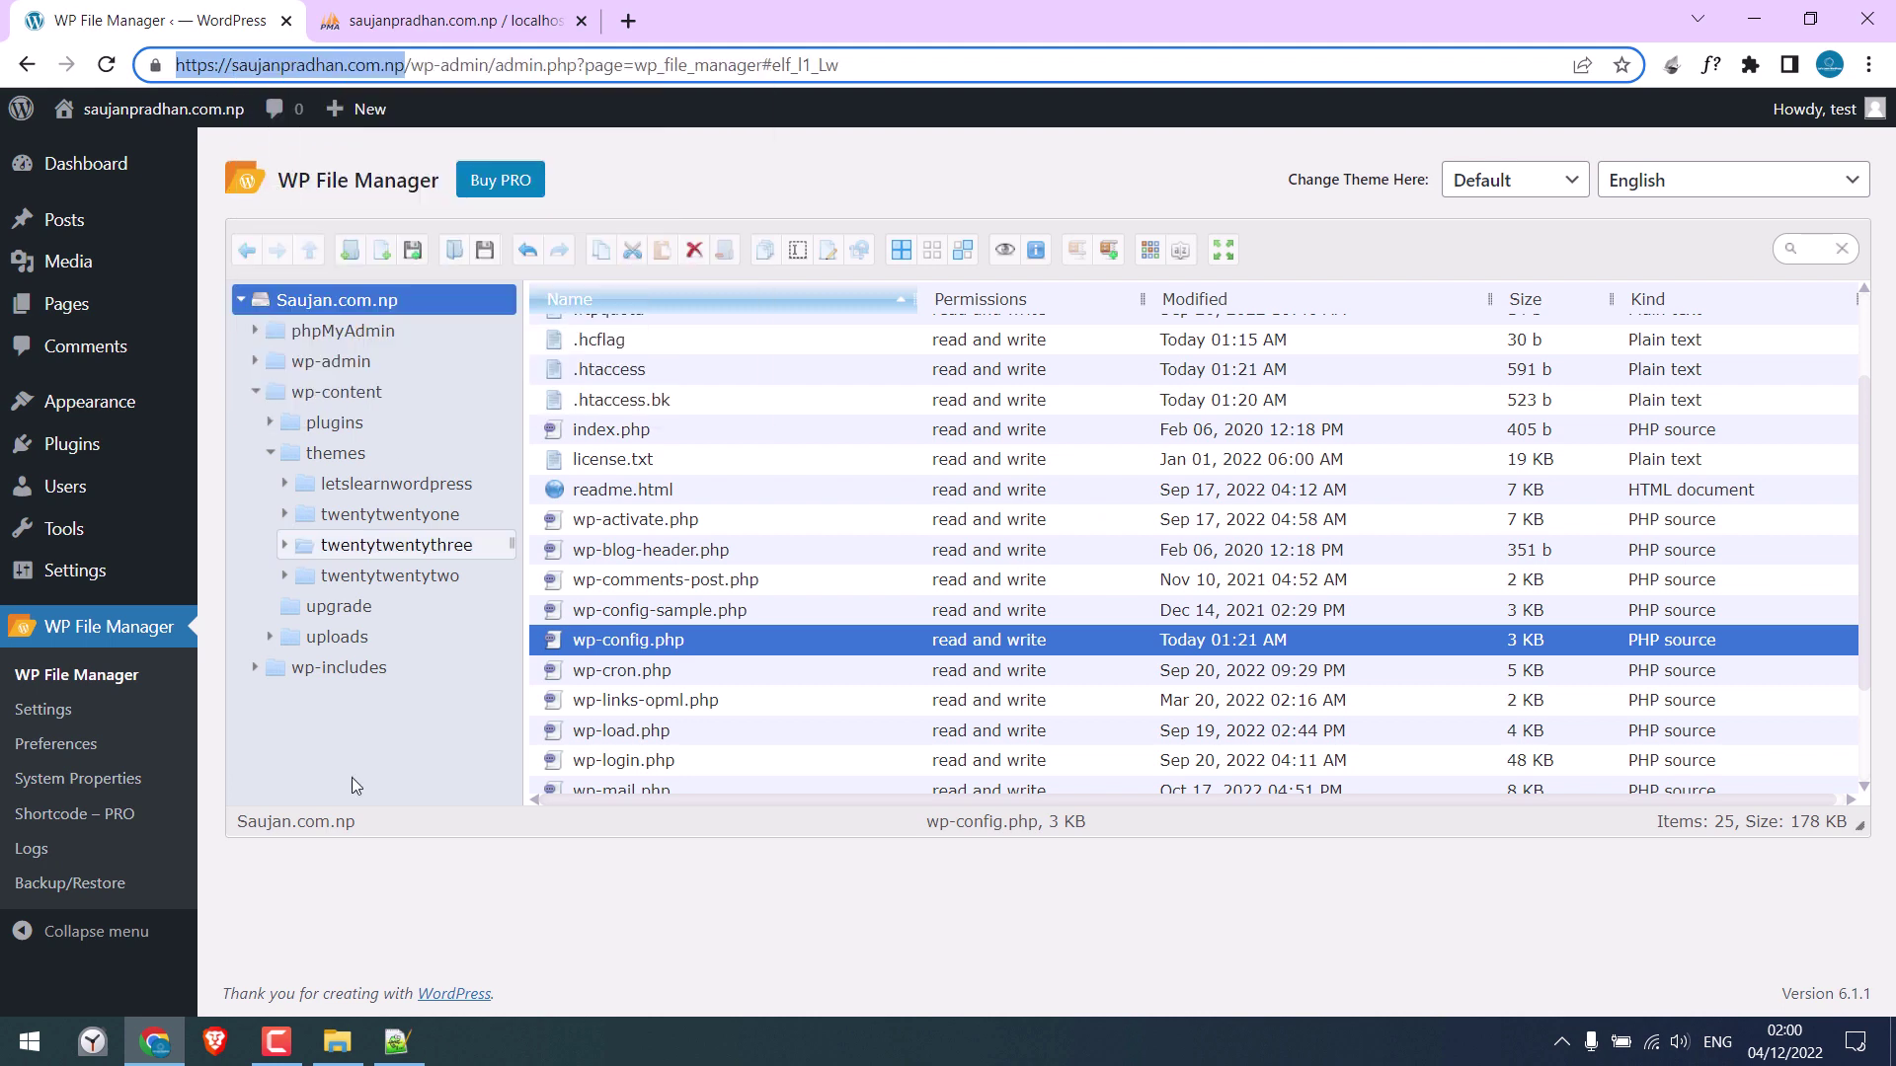
left_click(397, 1042)
left_click(867, 368)
key("ctrl+v")
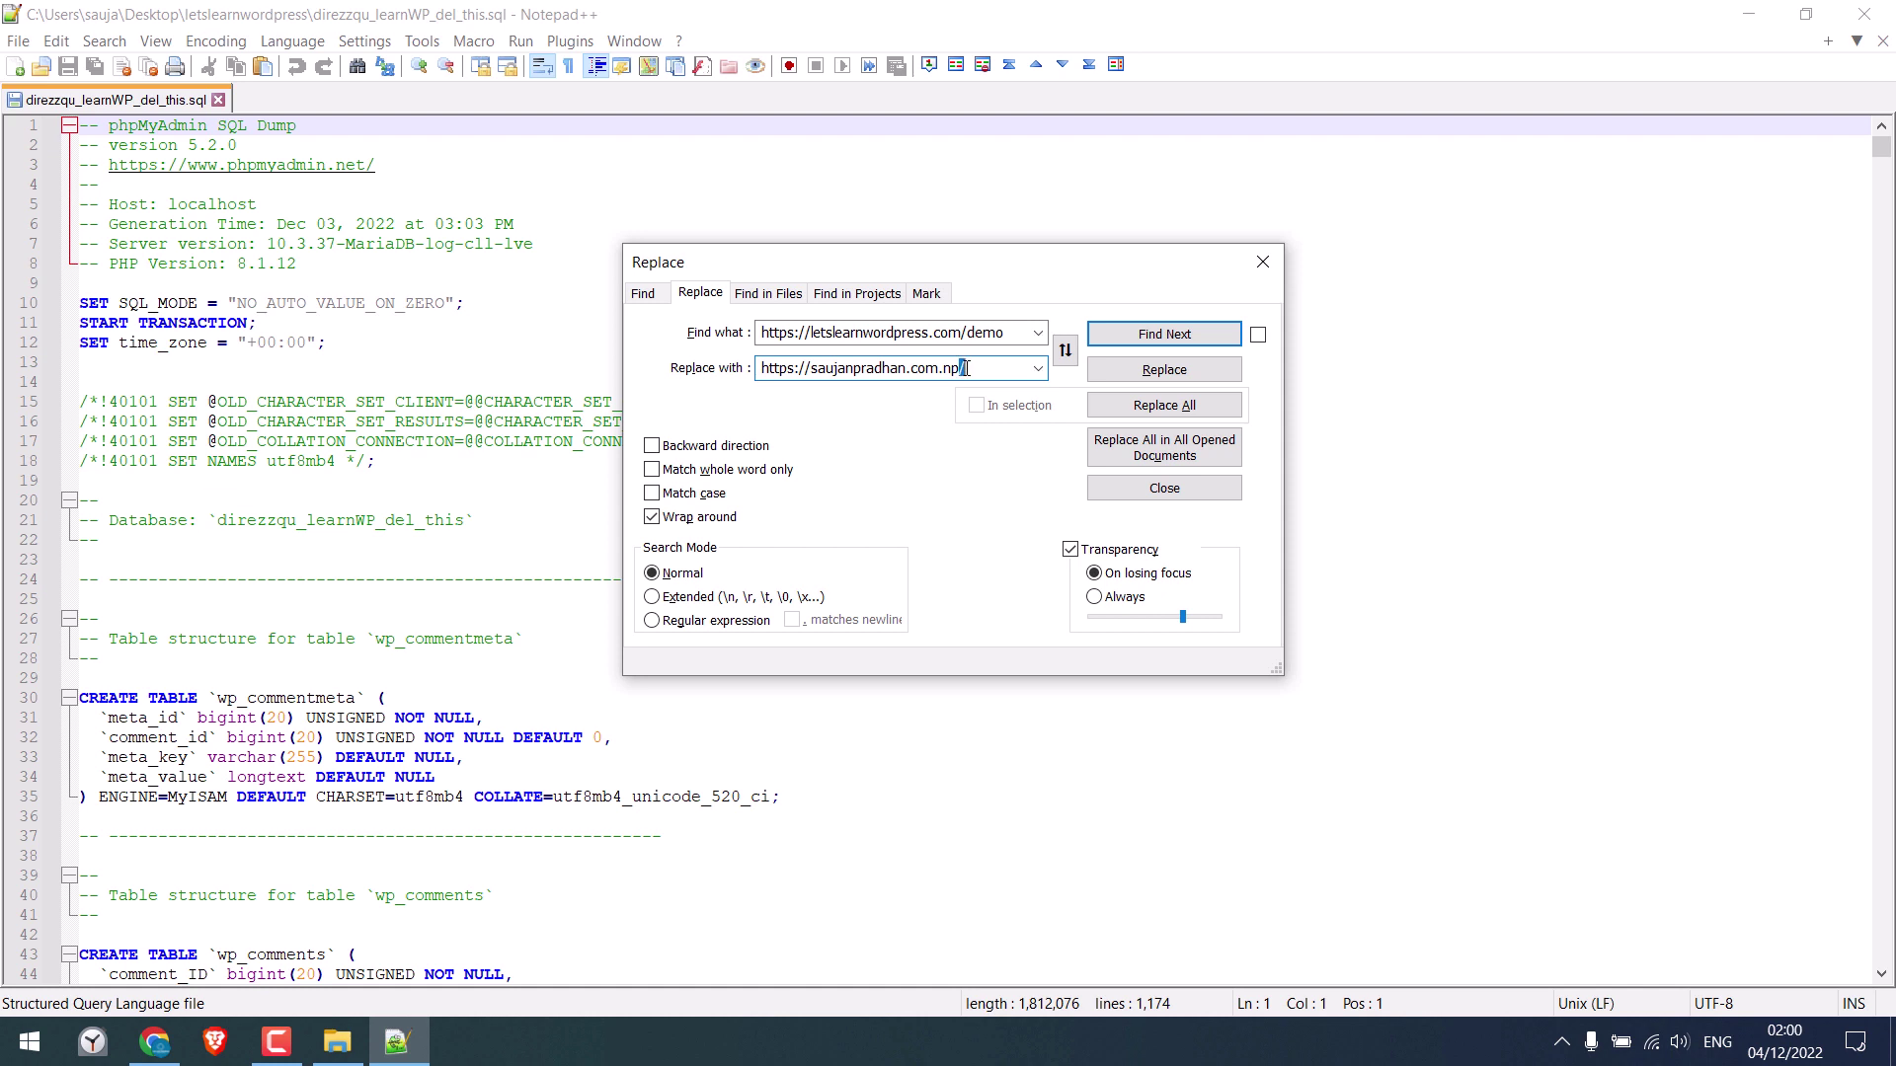
left_click(778, 335)
left_click(1165, 409)
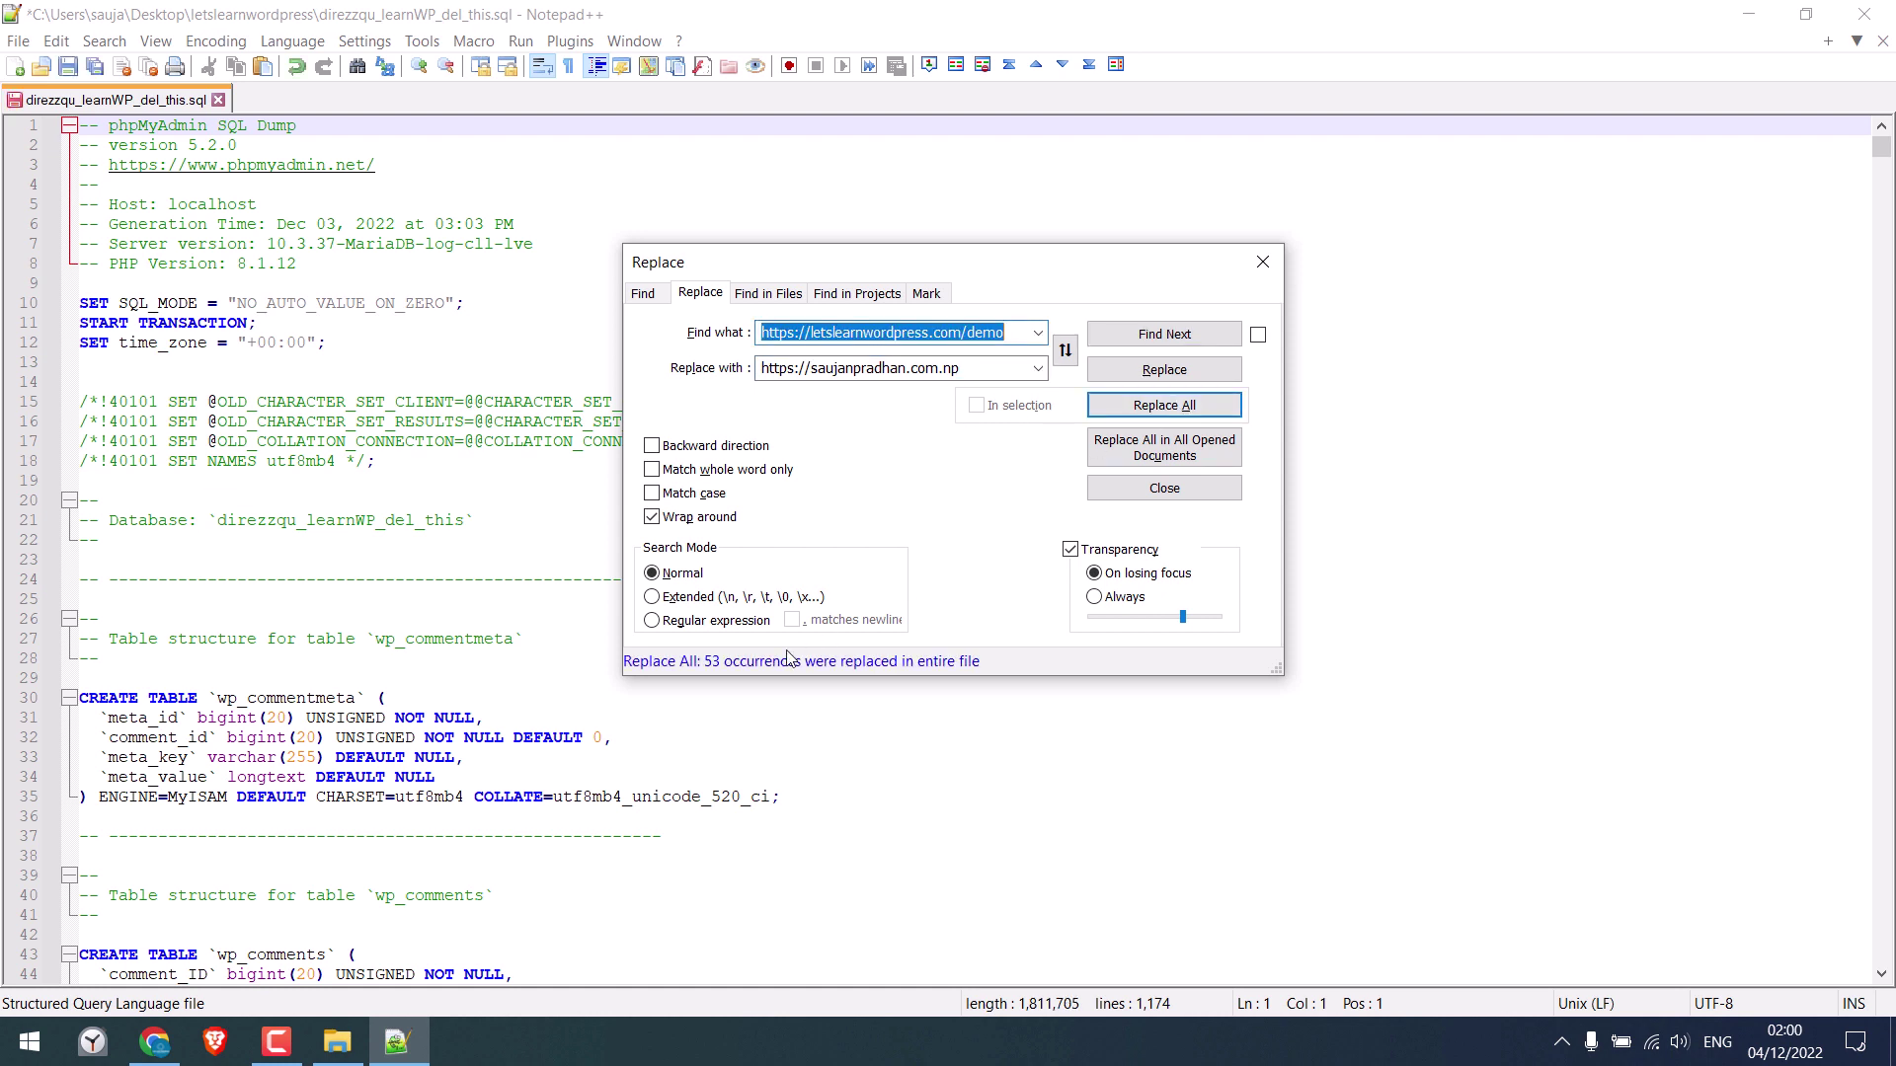
left_click(1161, 406)
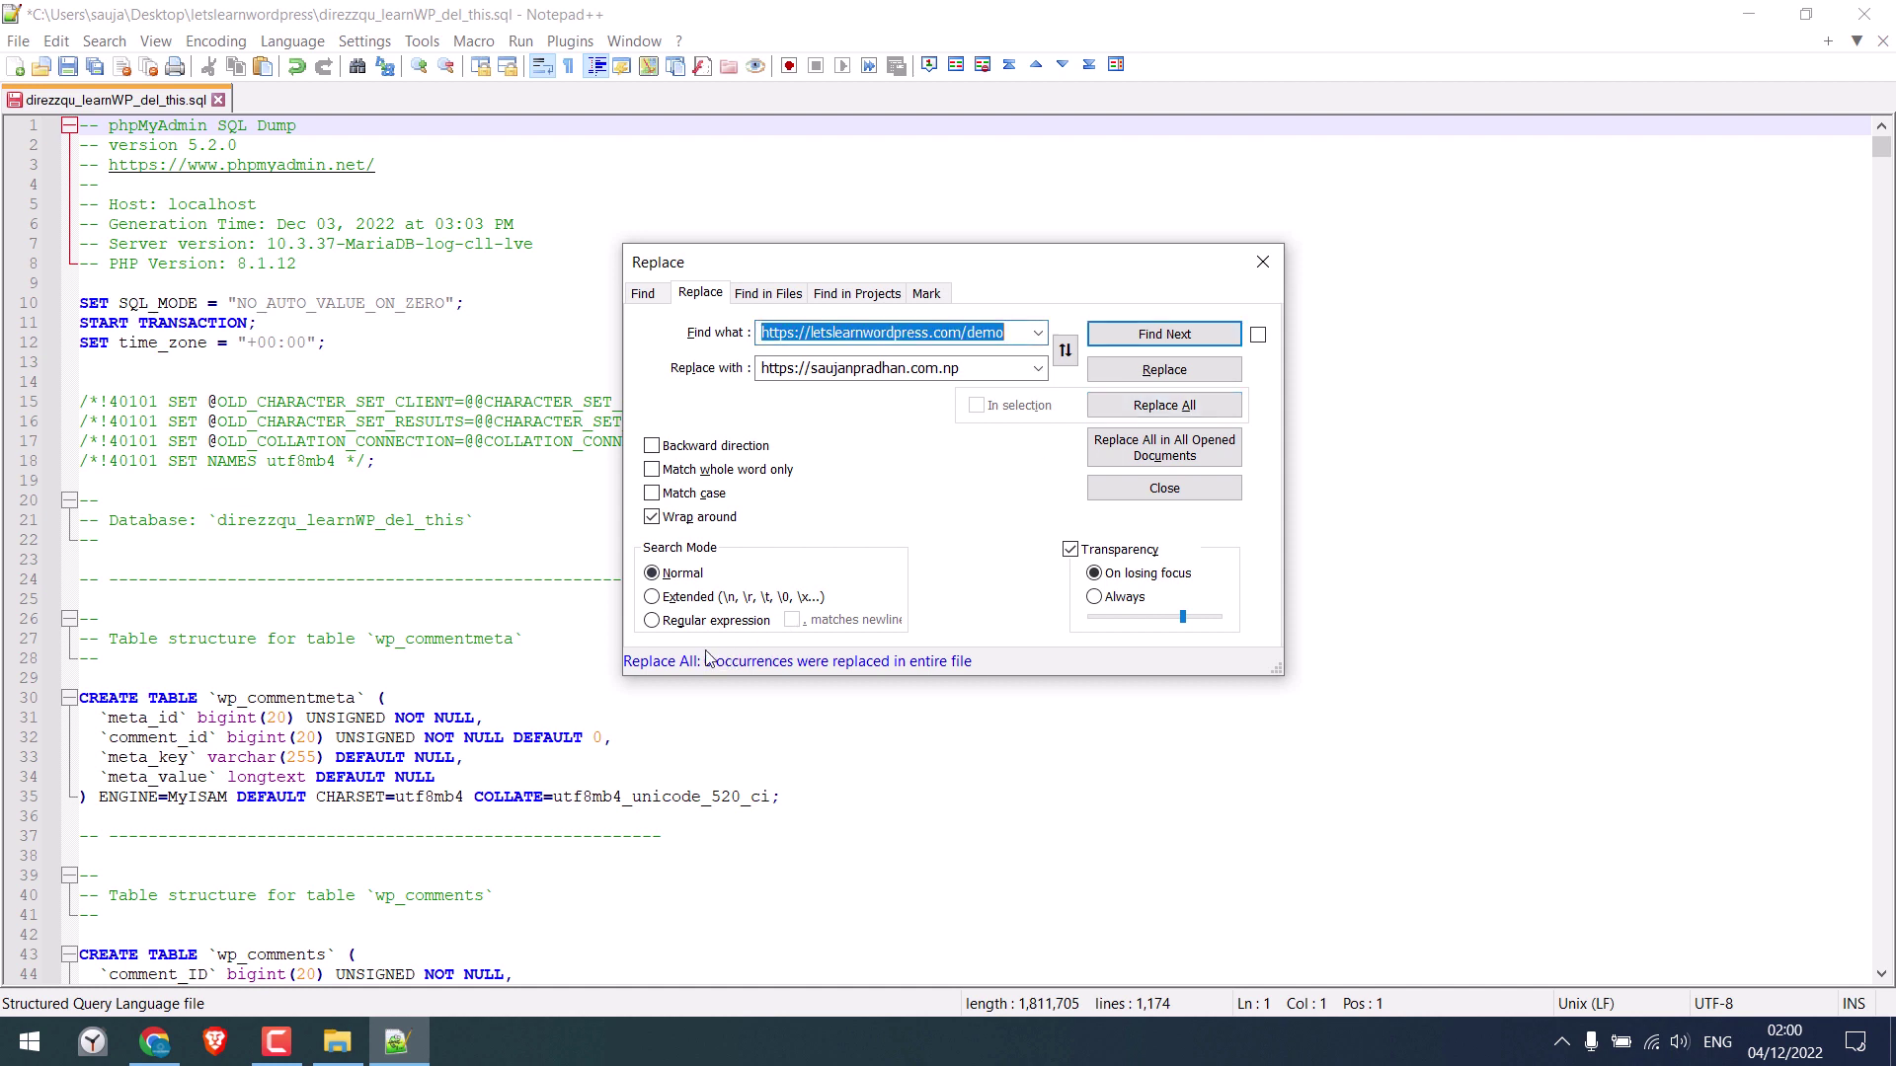
left_click(791, 337)
double_click(791, 337)
left_click(791, 336)
key("BackSpace")
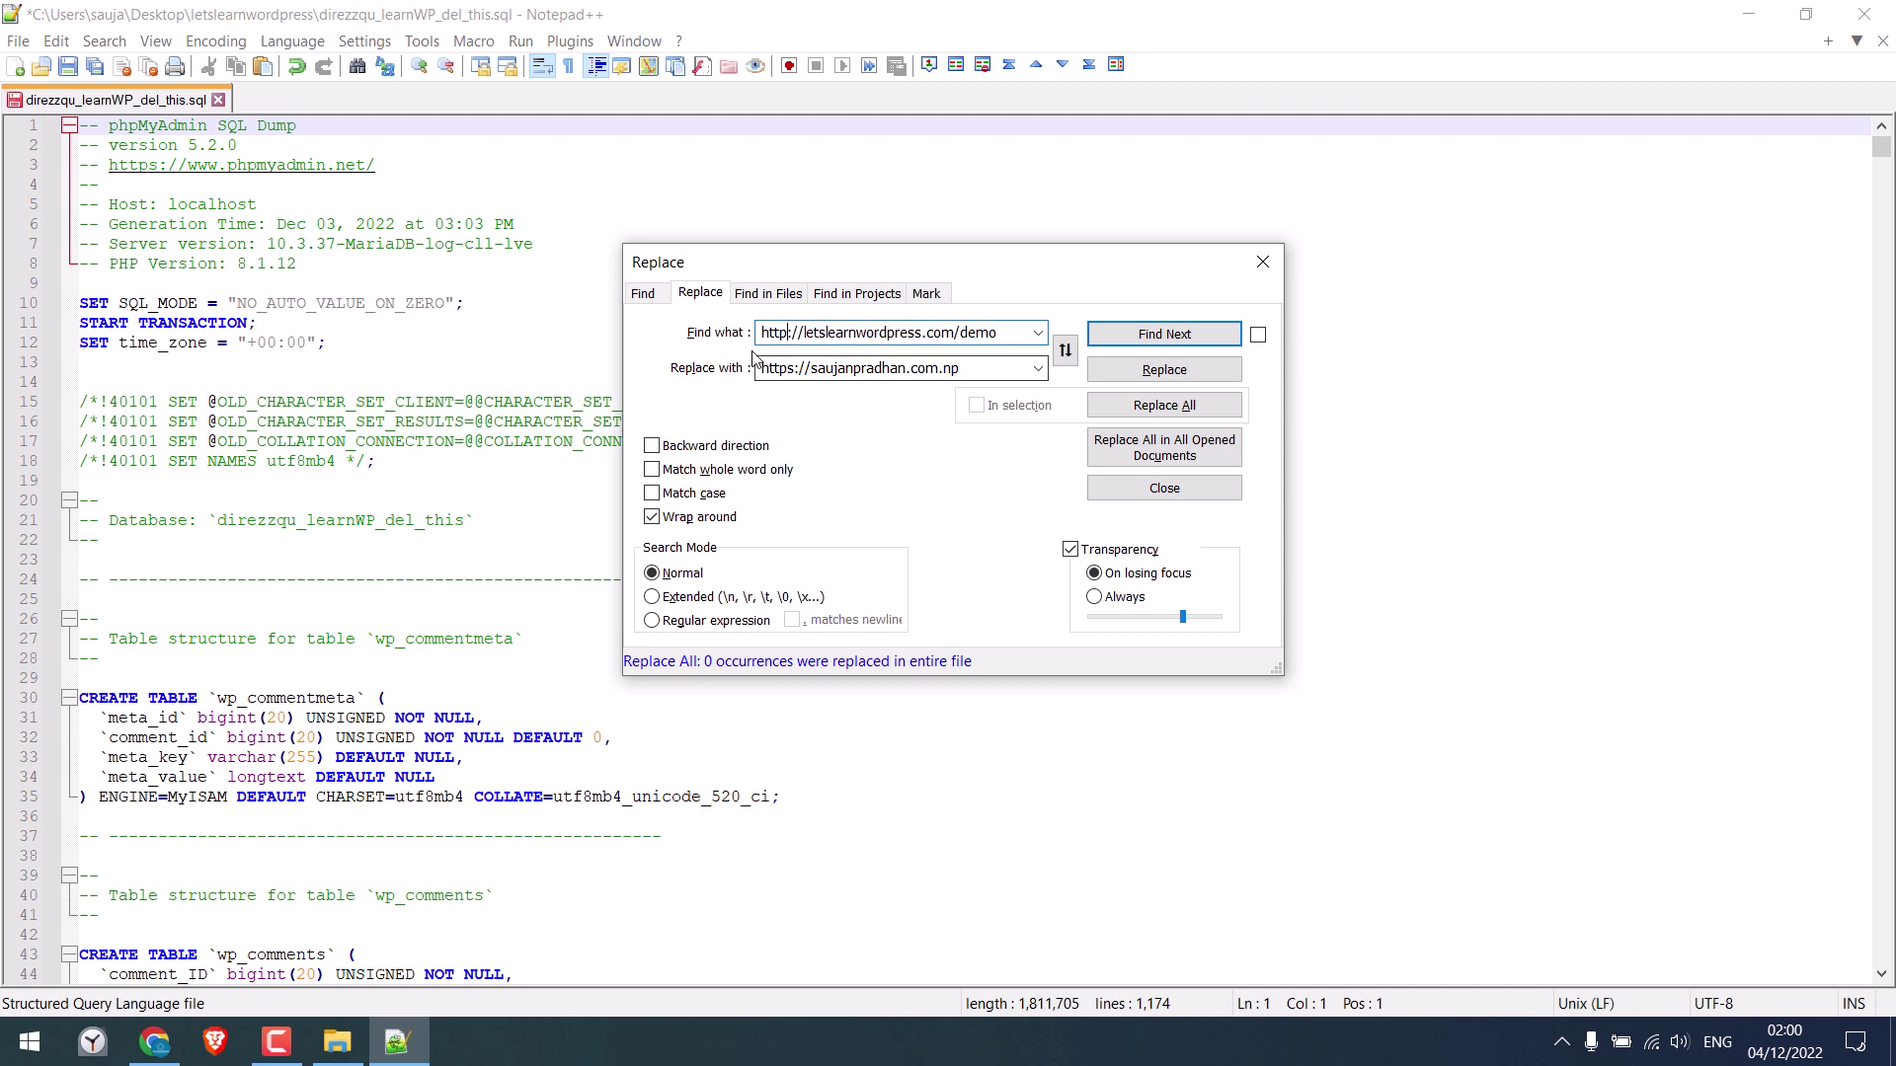
left_click(803, 370)
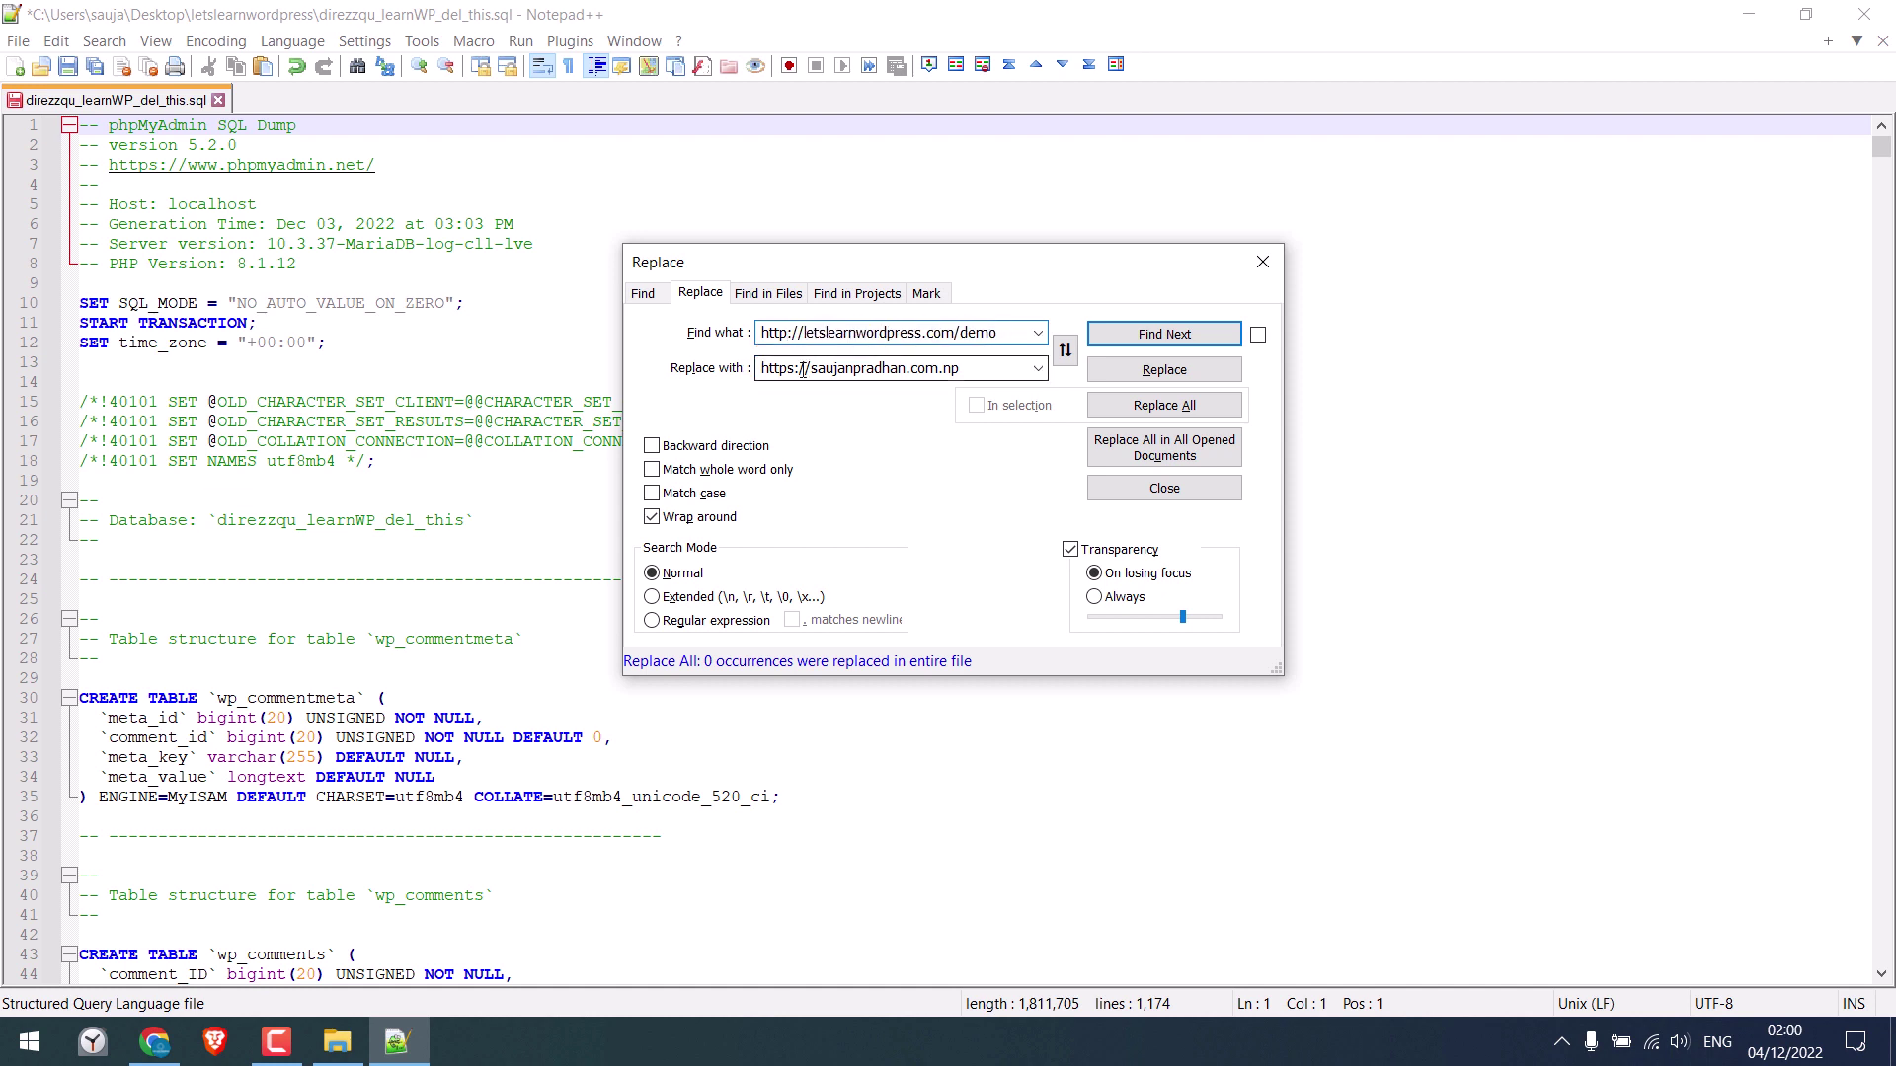
left_click(1151, 411)
left_click(1151, 411)
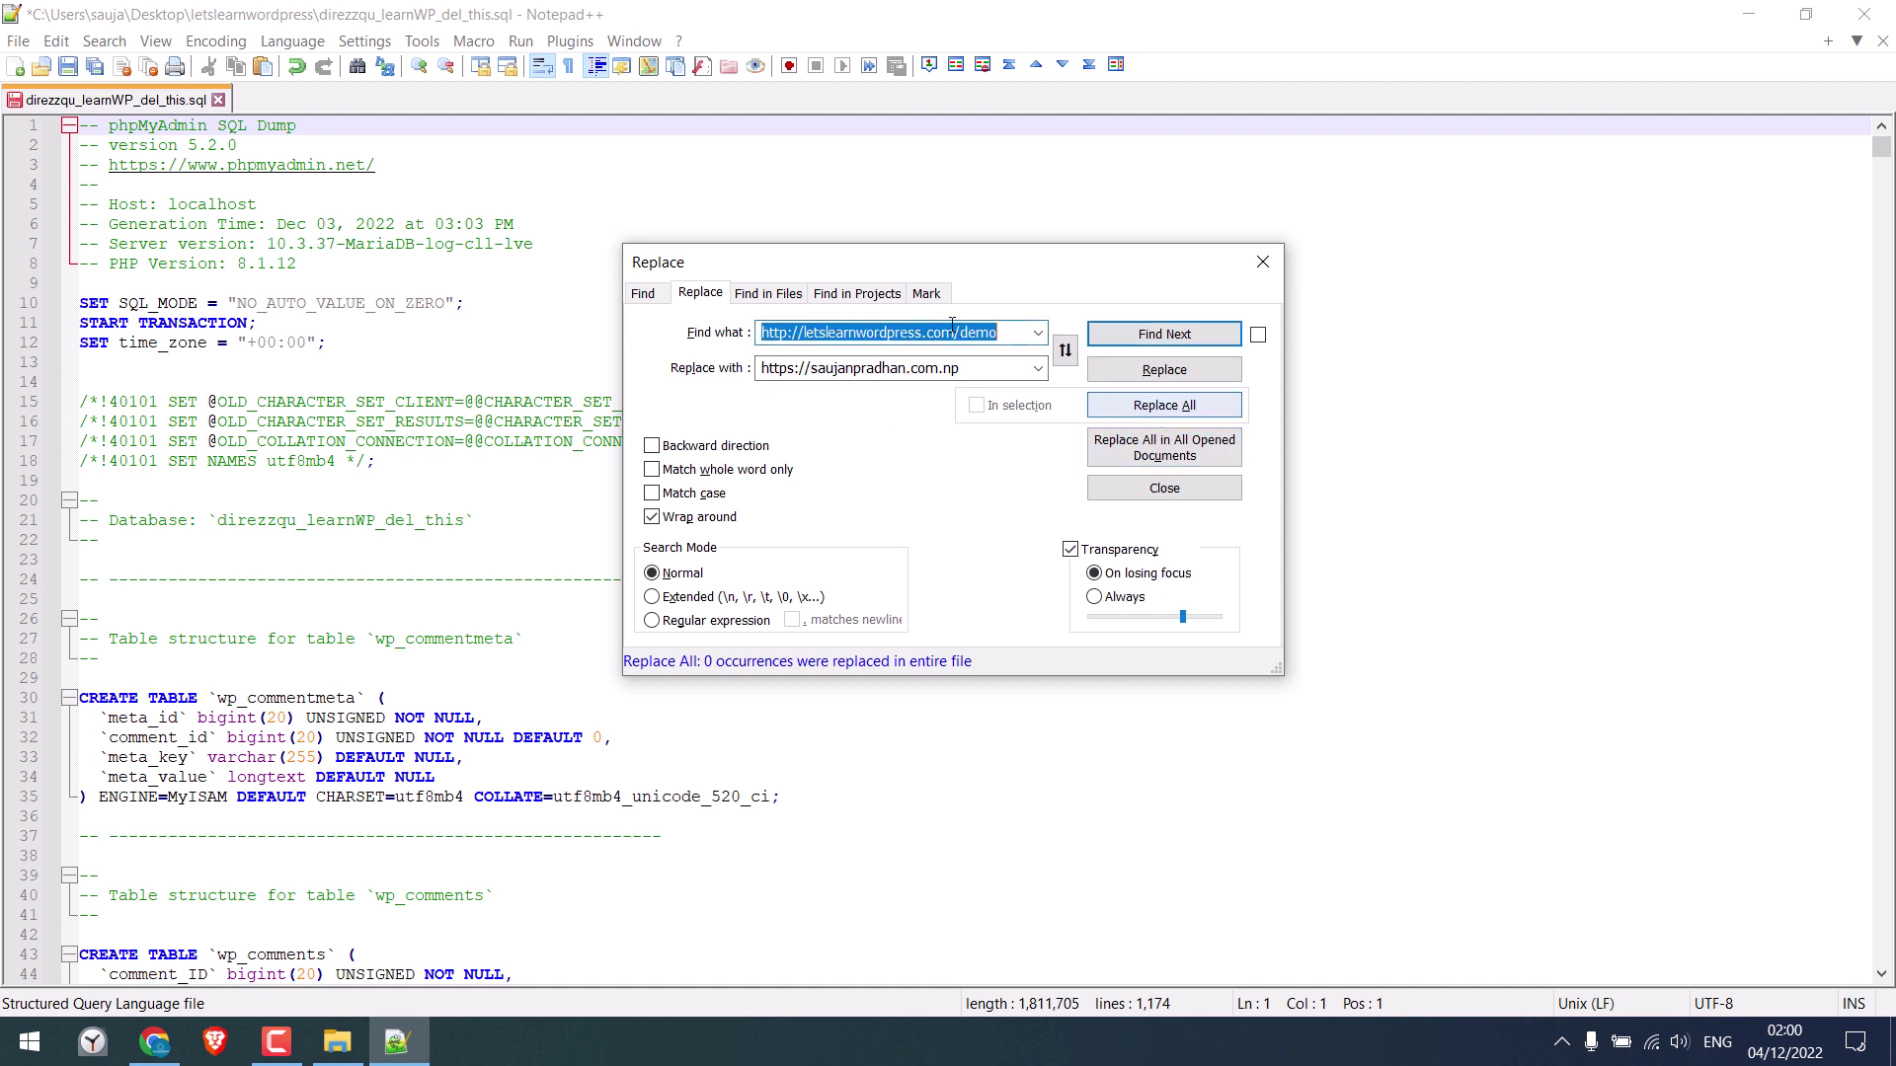
Close the Replace dialog, save the SQL dump, and close its tab
left_click(1263, 262)
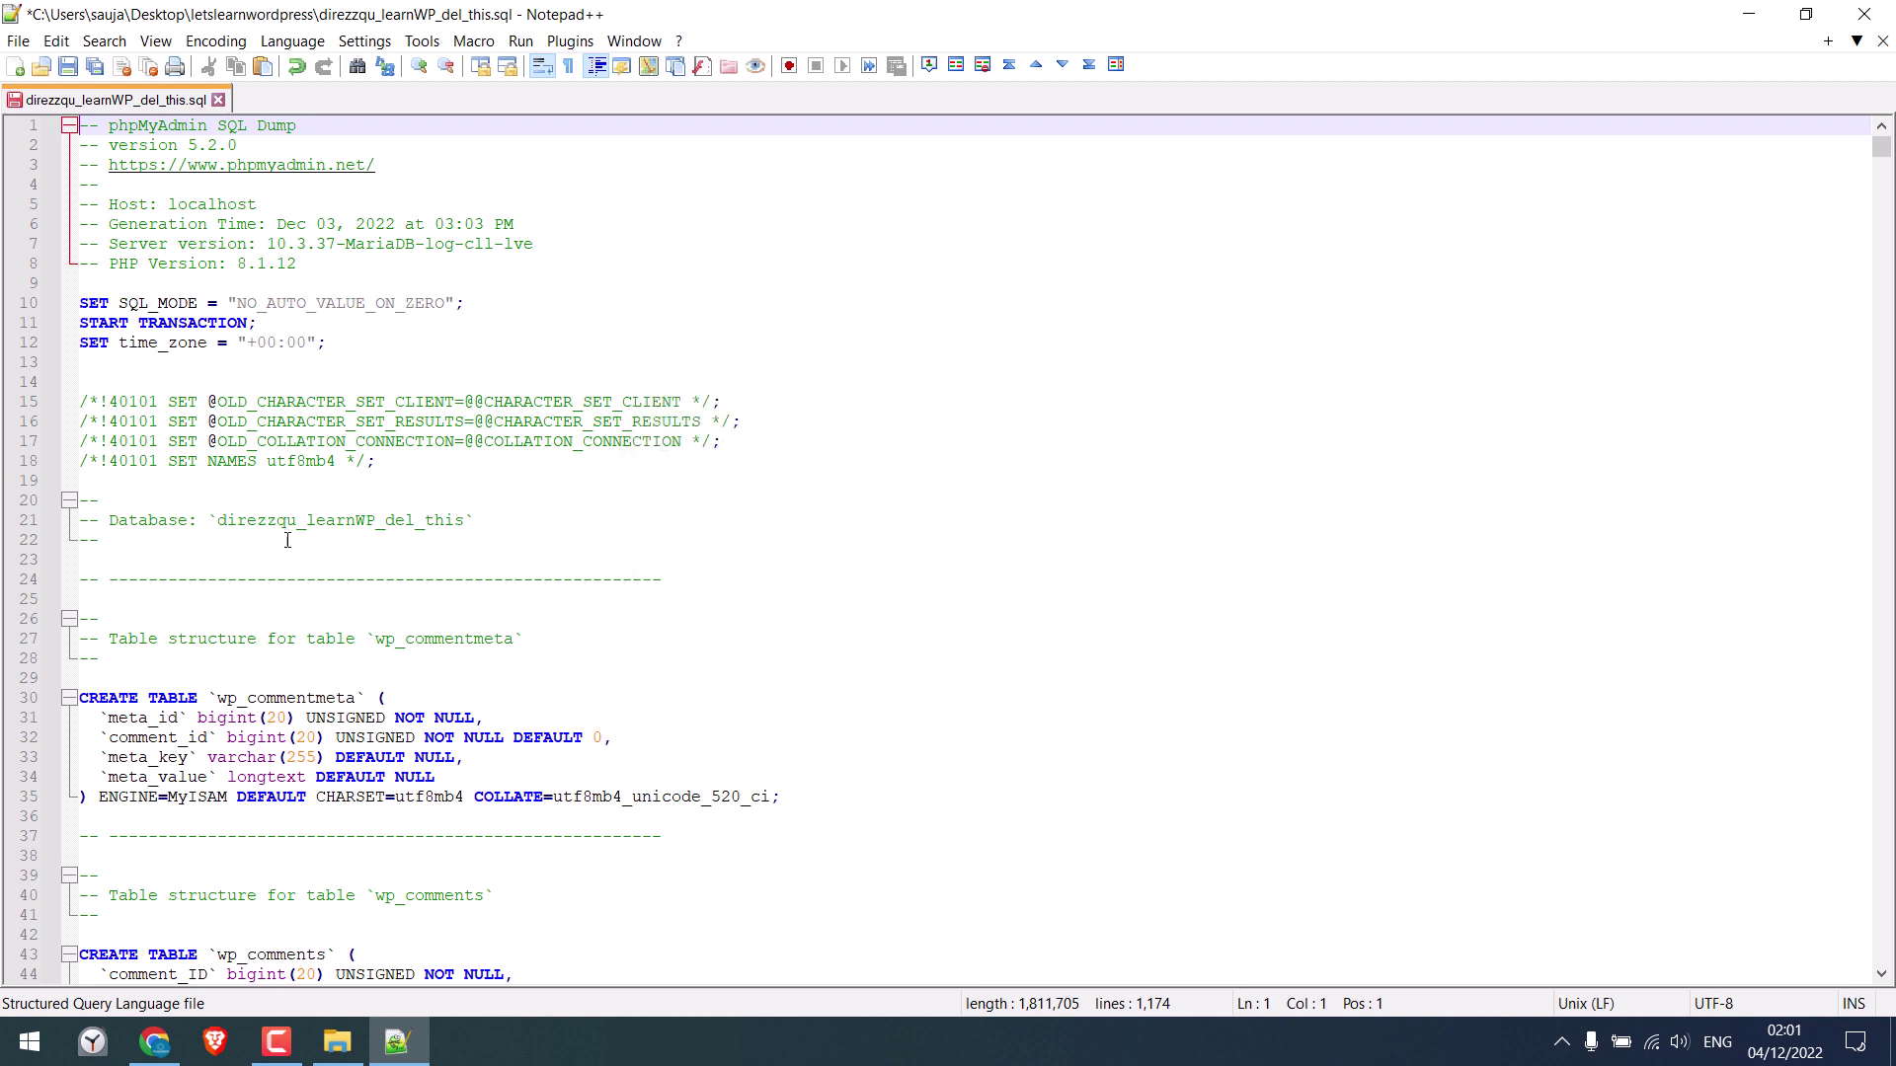
left_click(67, 67)
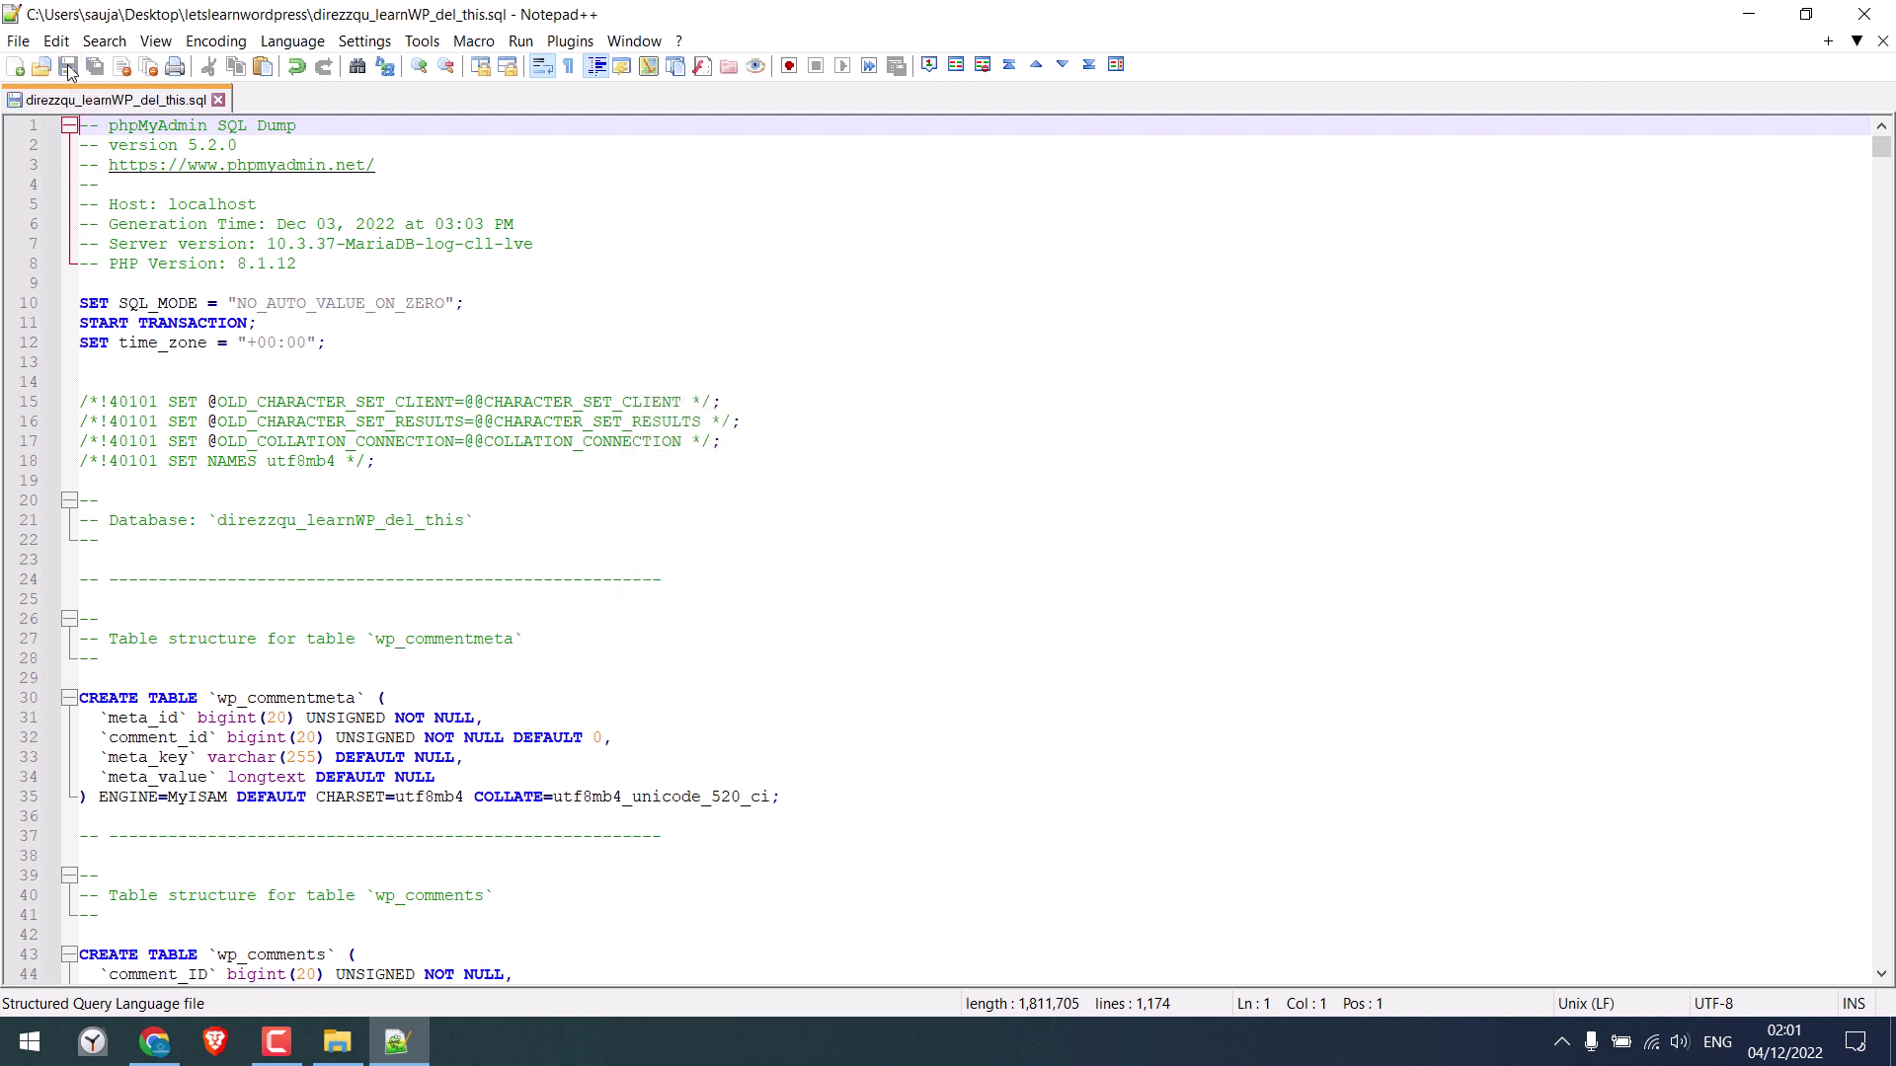
left_click(219, 99)
Close Notepad++ and check the SQL file in the letslearnwordpress folder, leaving its name unchanged
left_click(1862, 20)
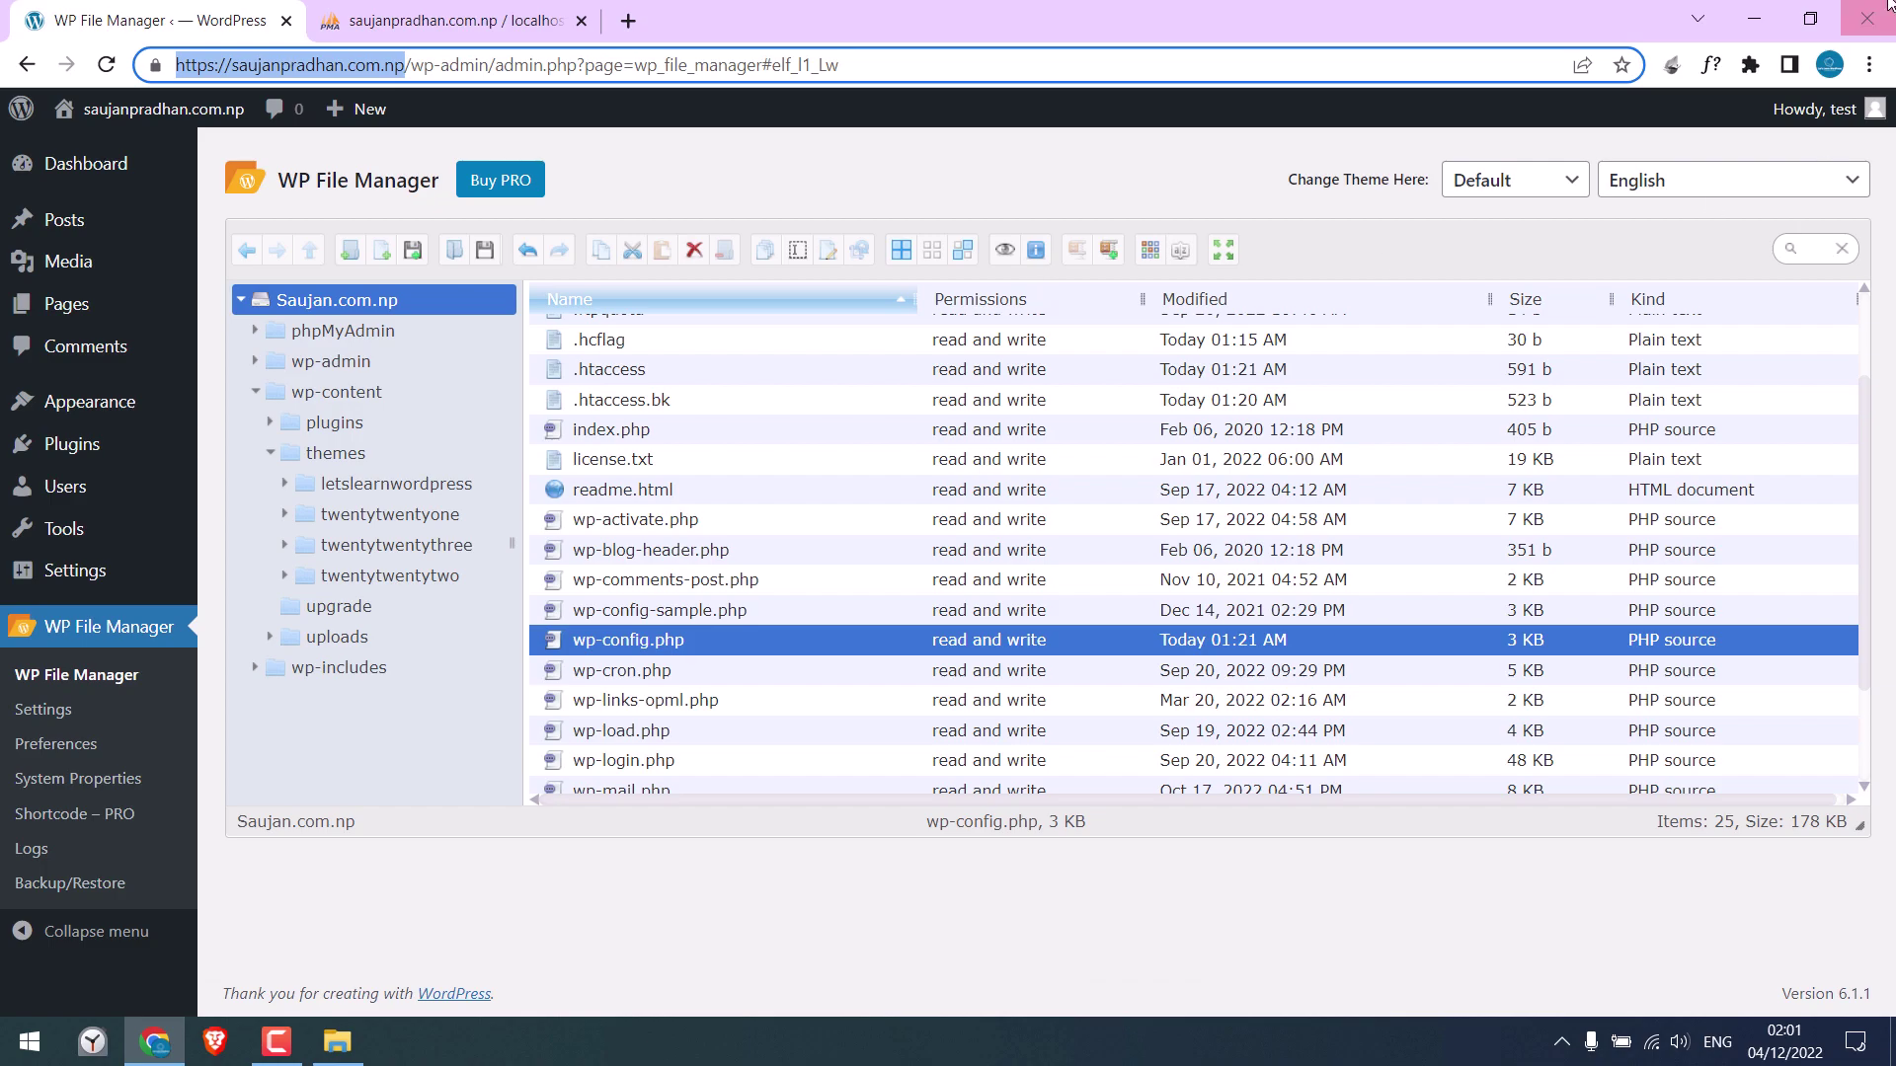
left_click(1747, 14)
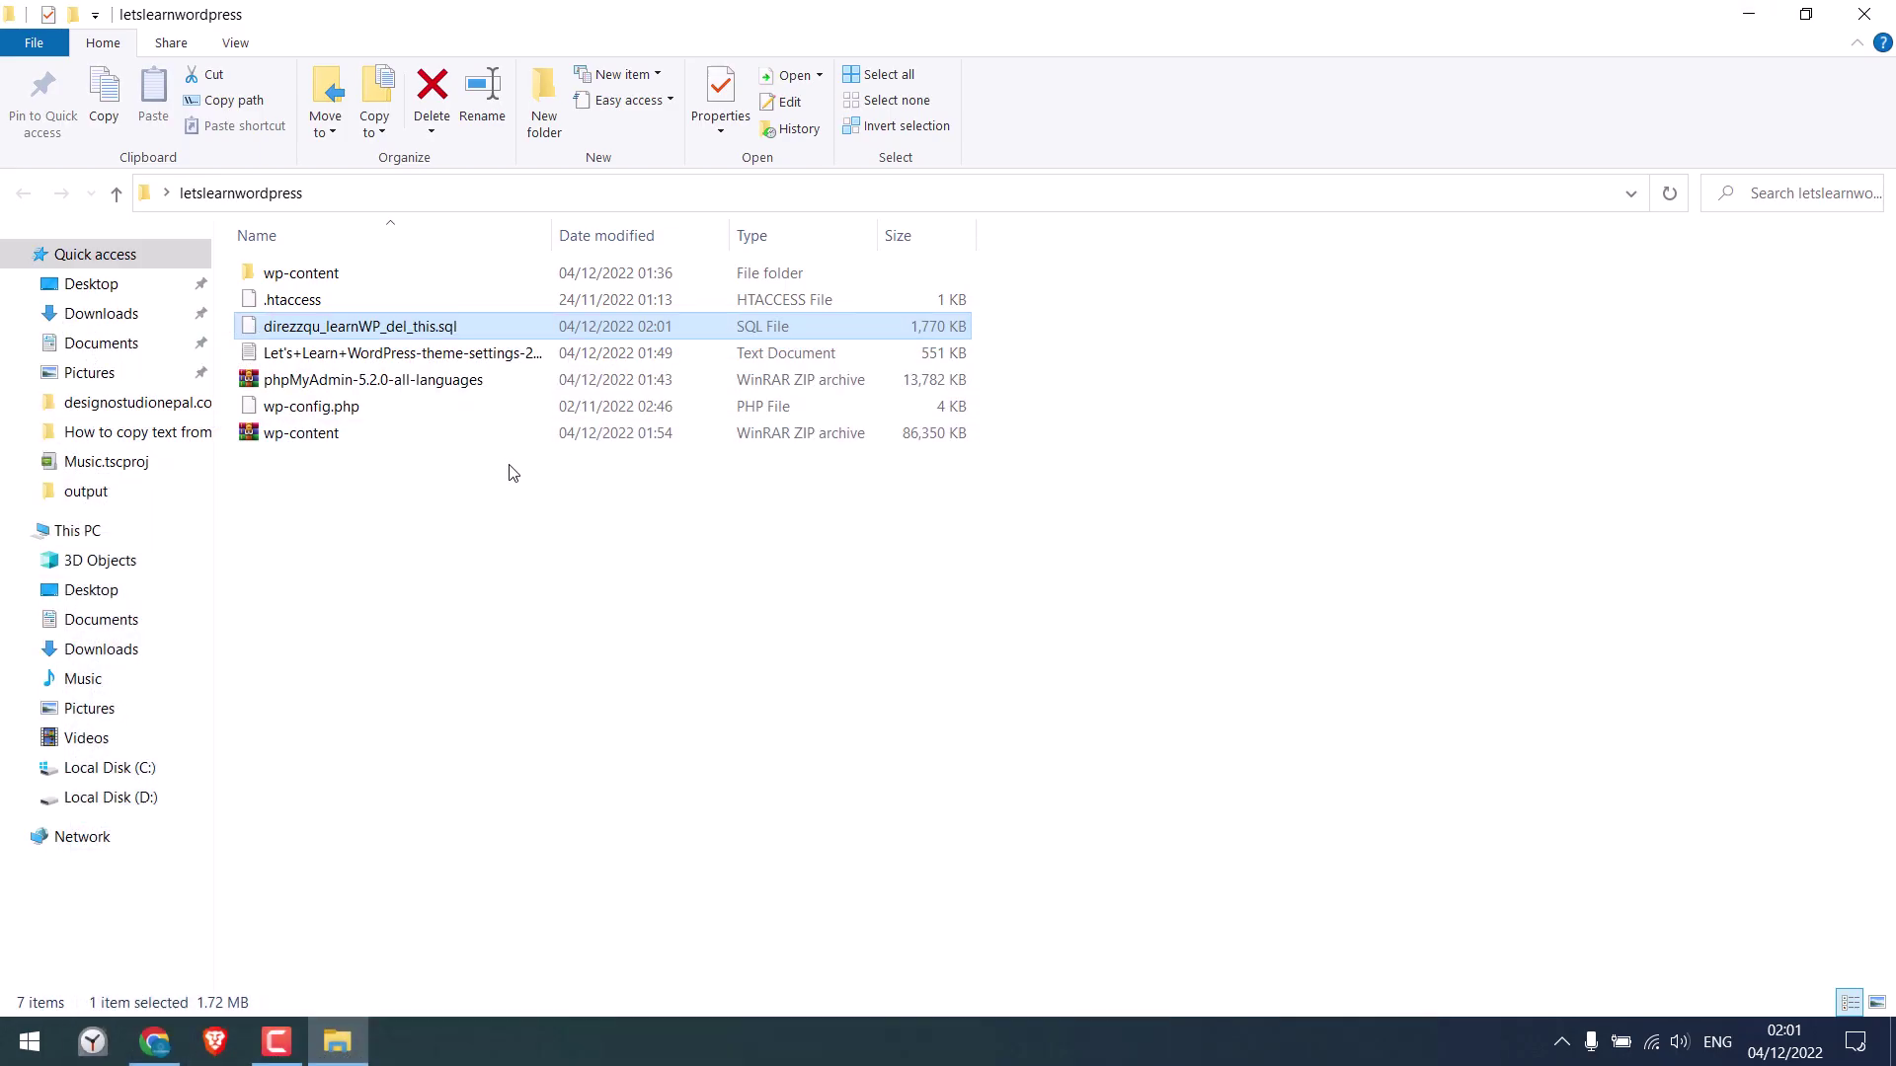
left_click(316, 326)
key("Escape")
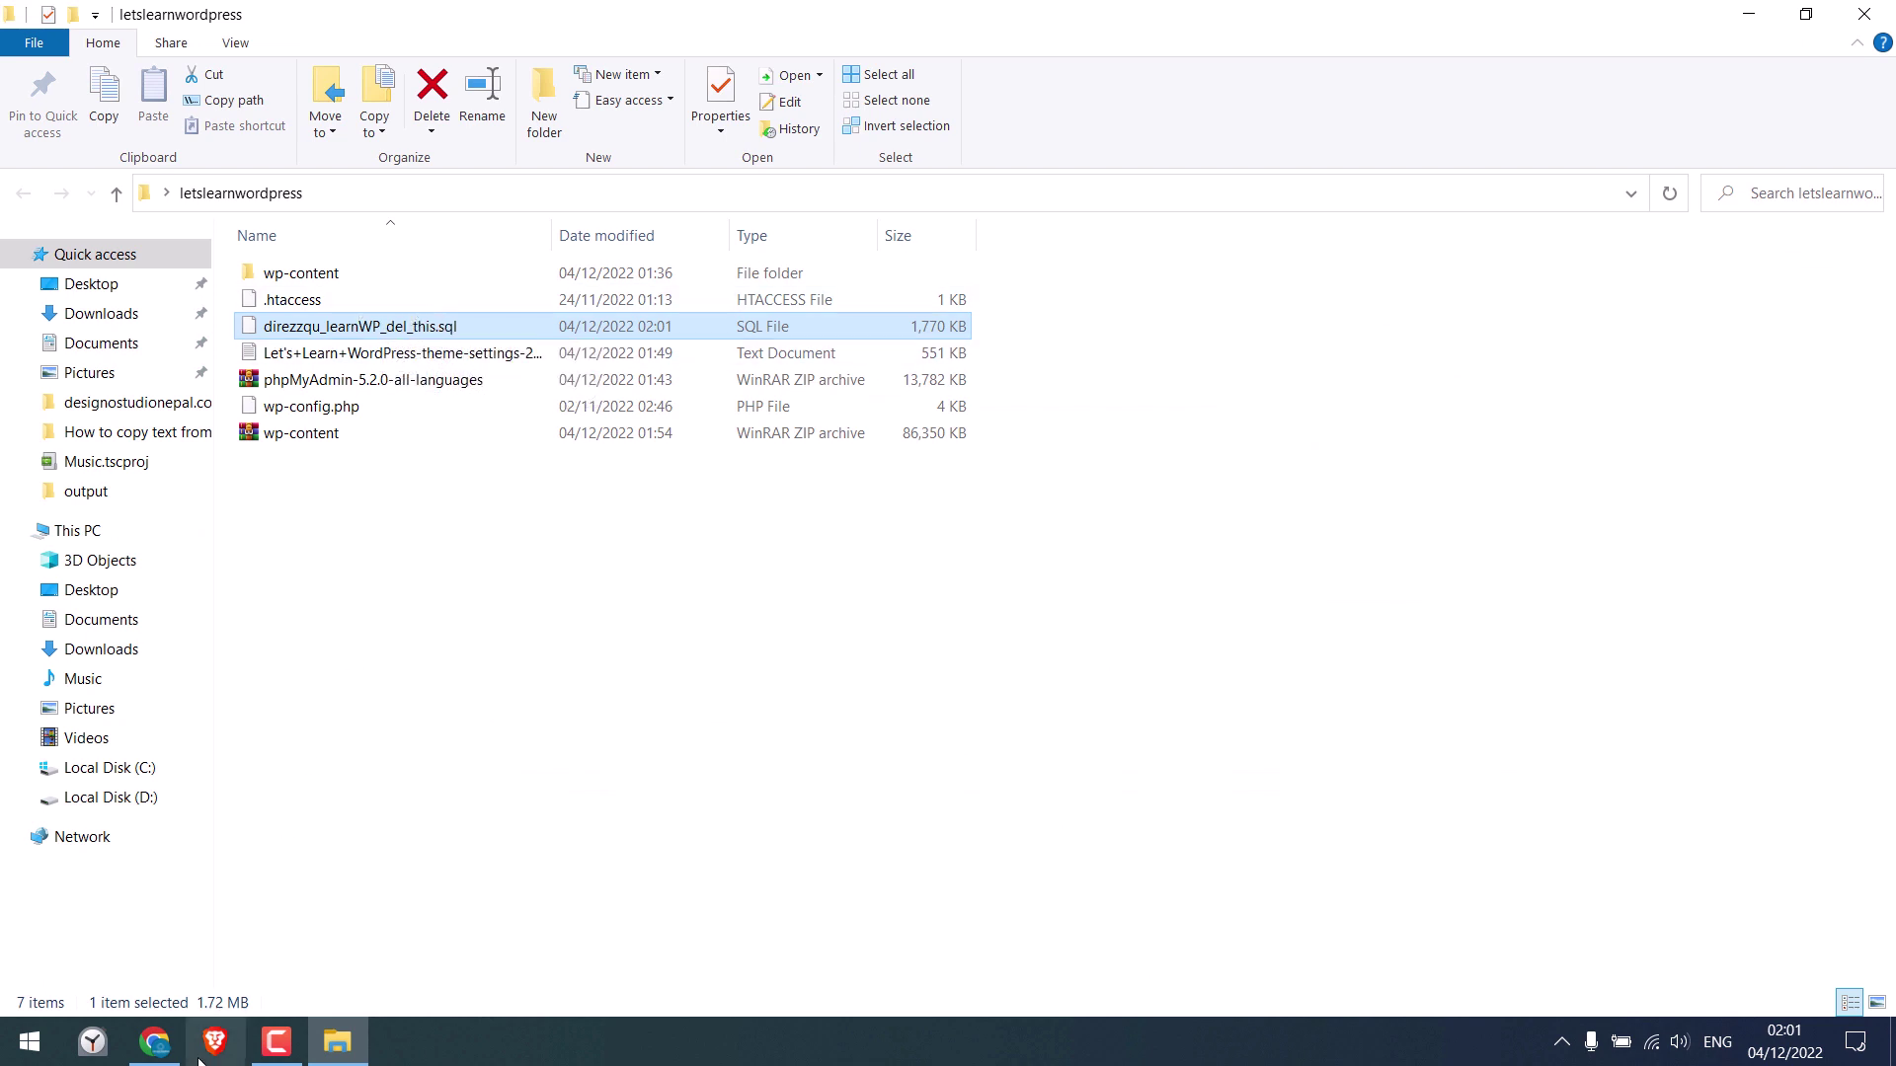
Export the new site's database as direzzqu_d_database.sql, then show its 13-table list
left_click(155, 1042)
left_click(484, 8)
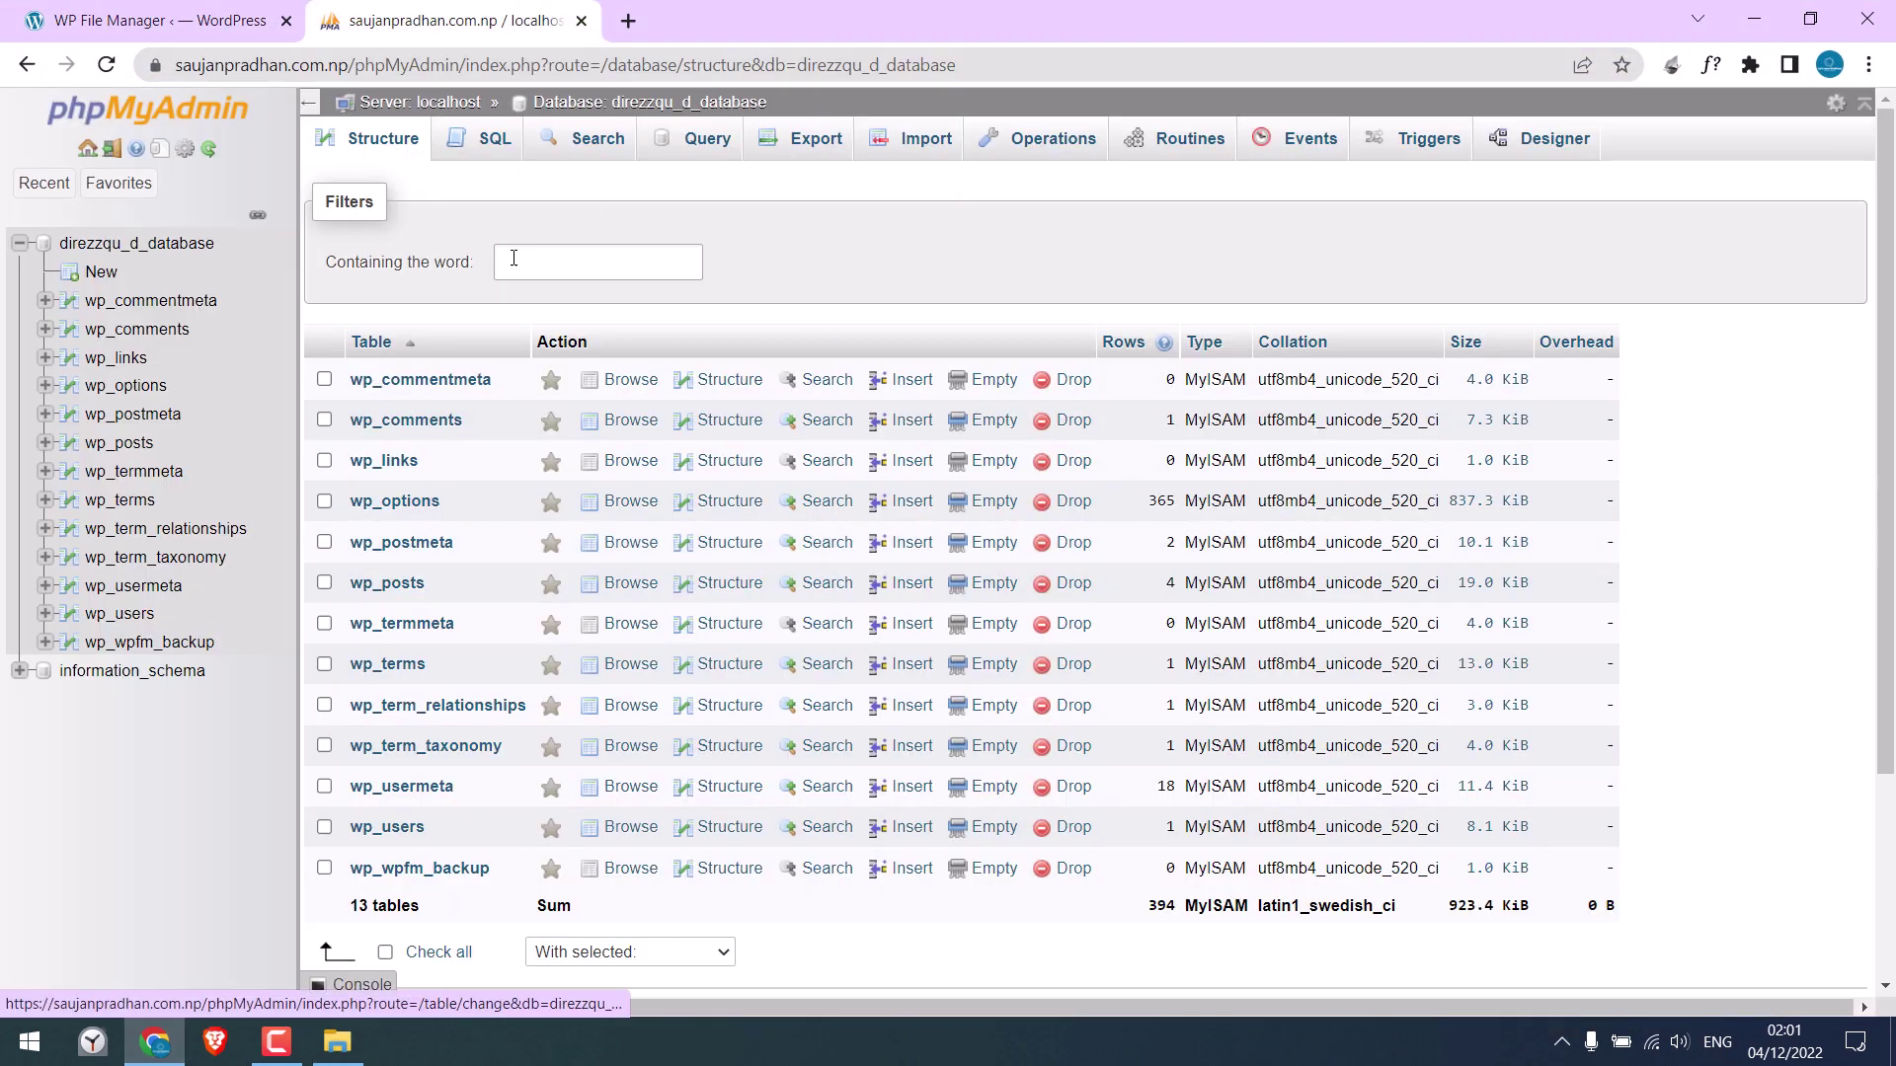
left_click(815, 147)
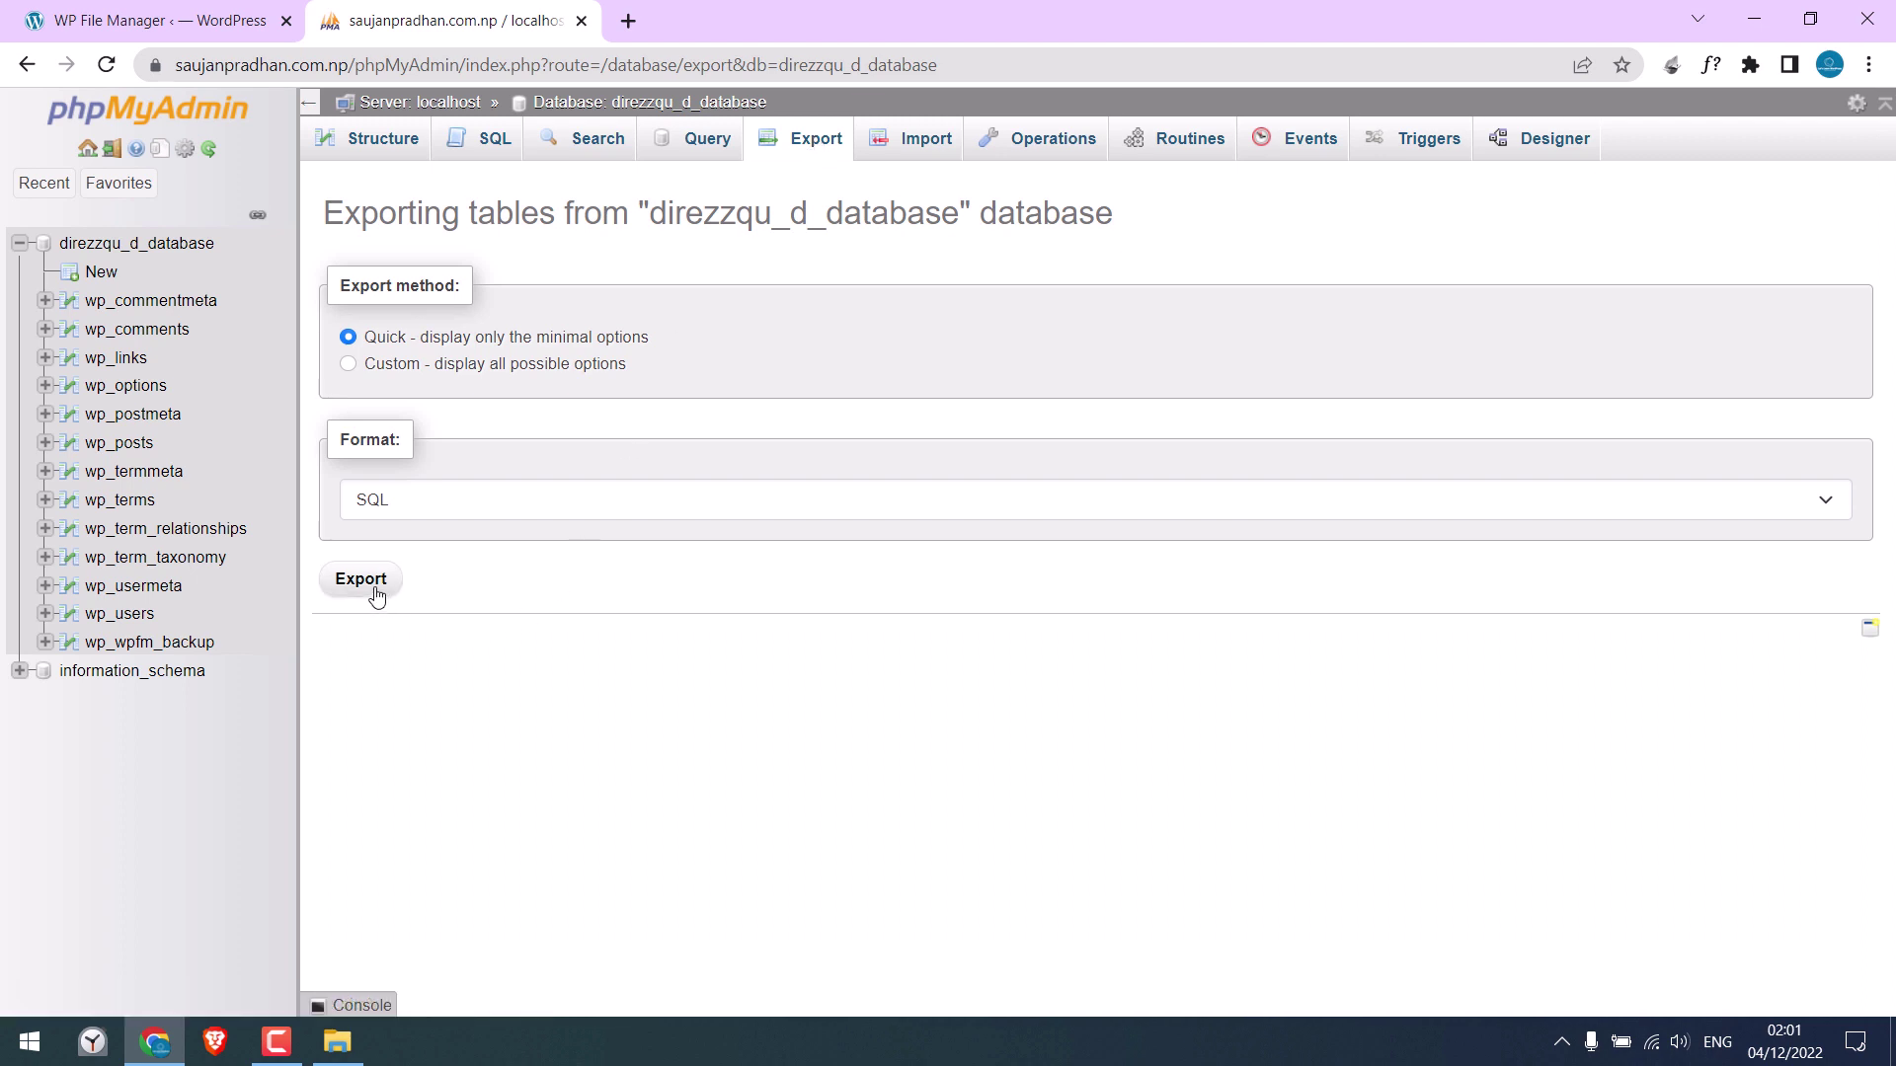
left_click(375, 590)
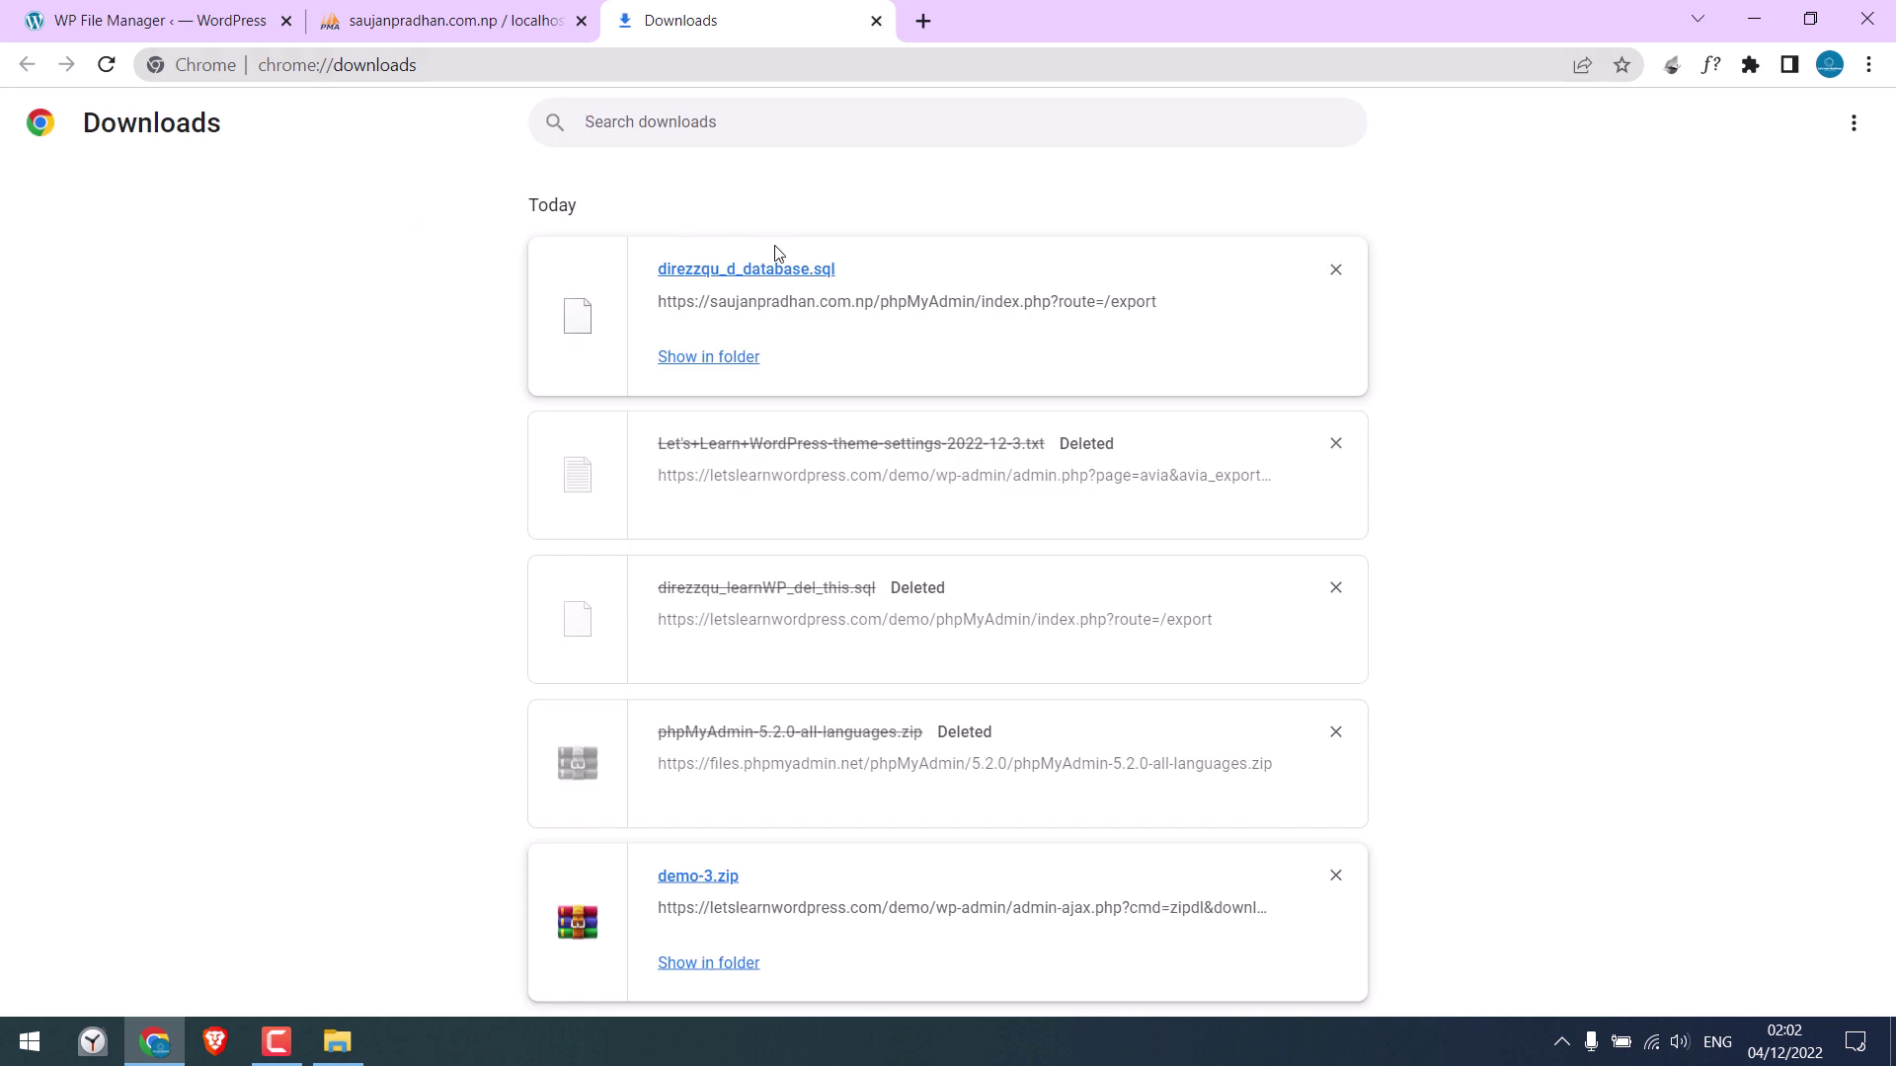
left_click(876, 20)
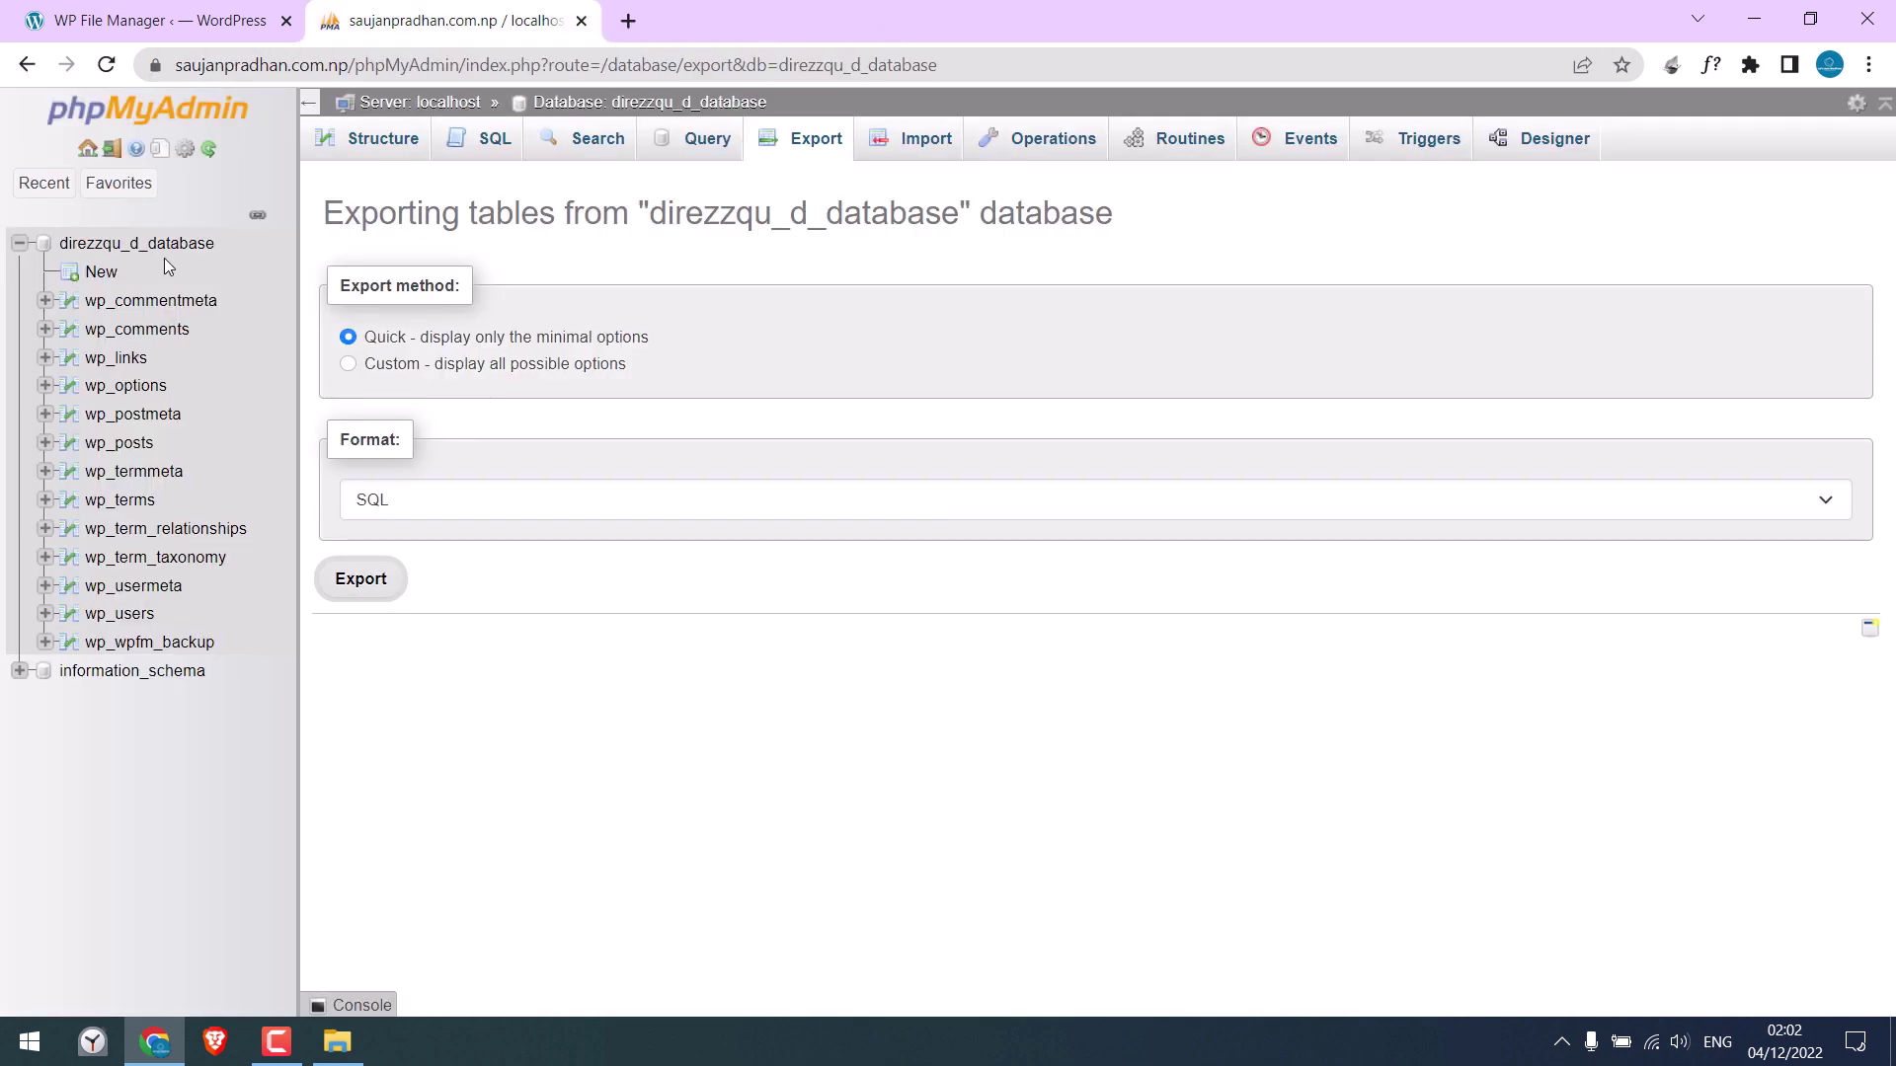
left_click(148, 243)
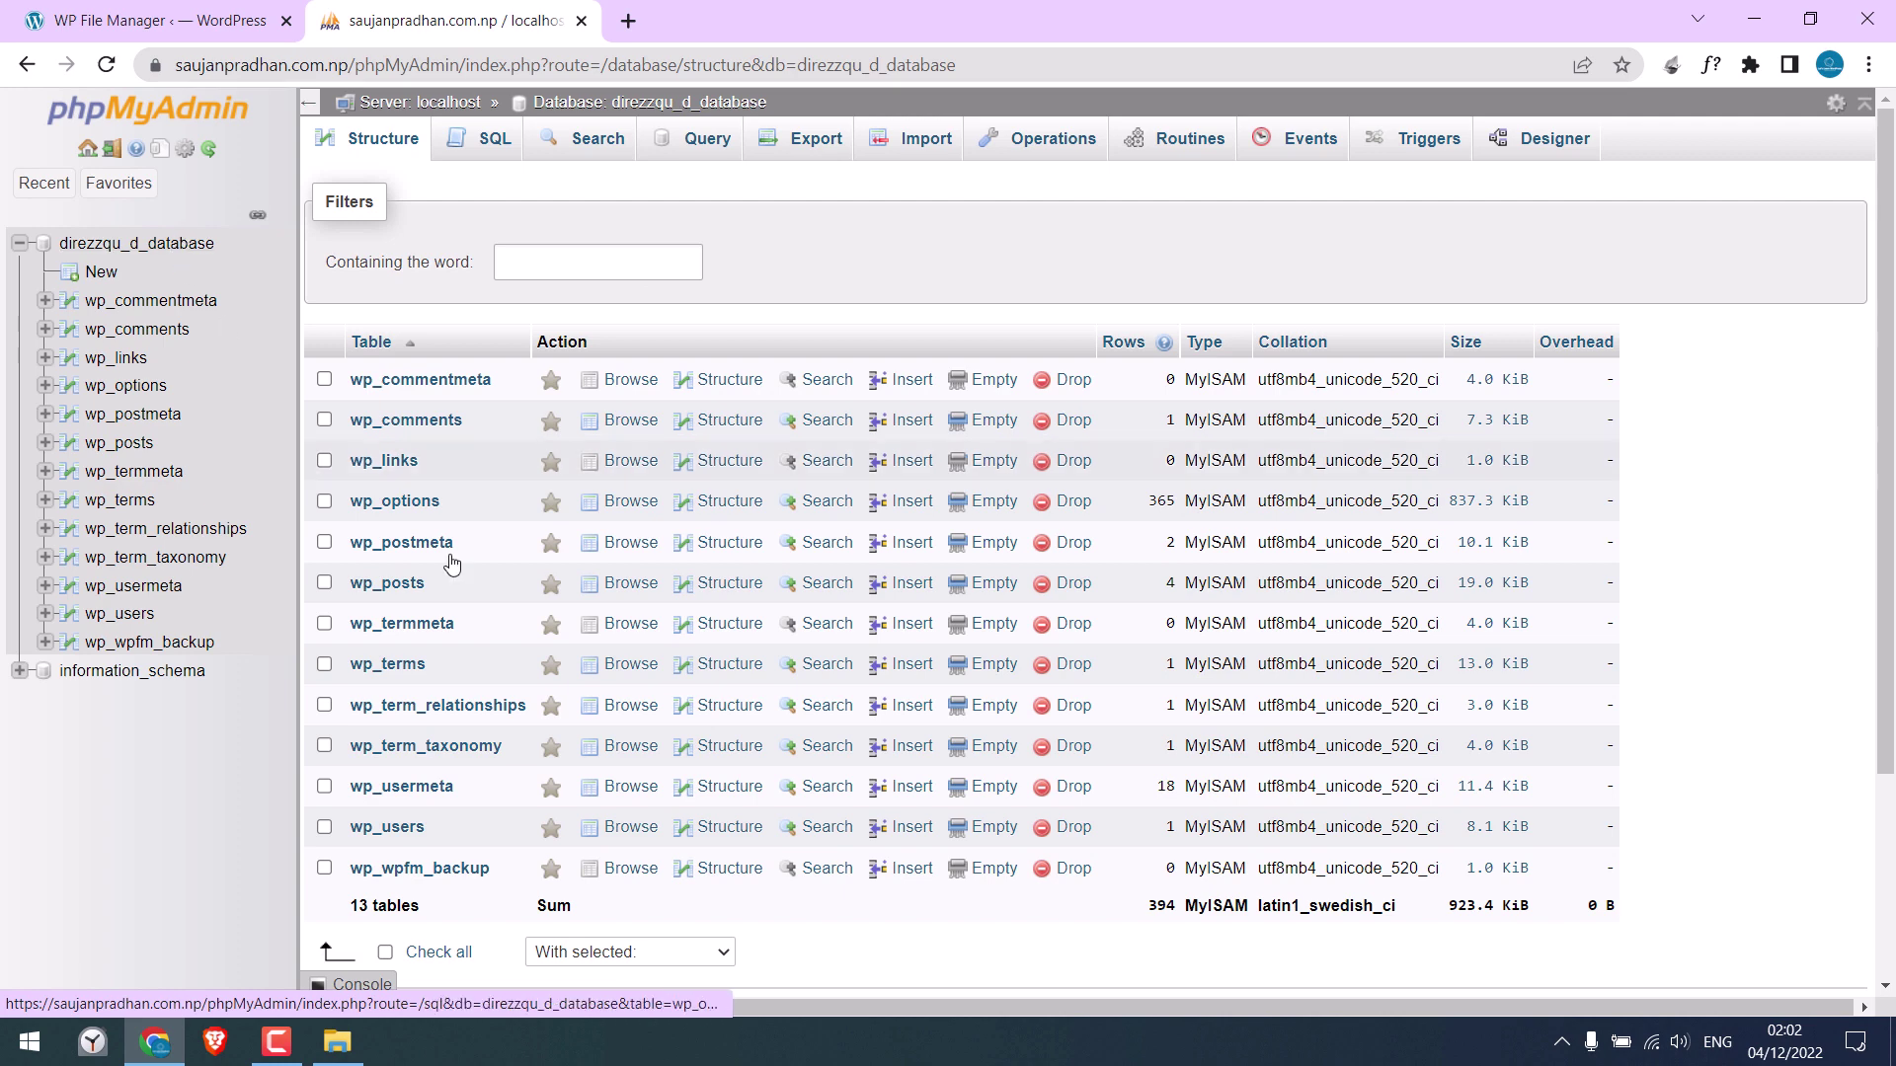
Select all 13 tables in direzzqu_d_database, drop them, and refresh the Structure page
left_click(435, 953)
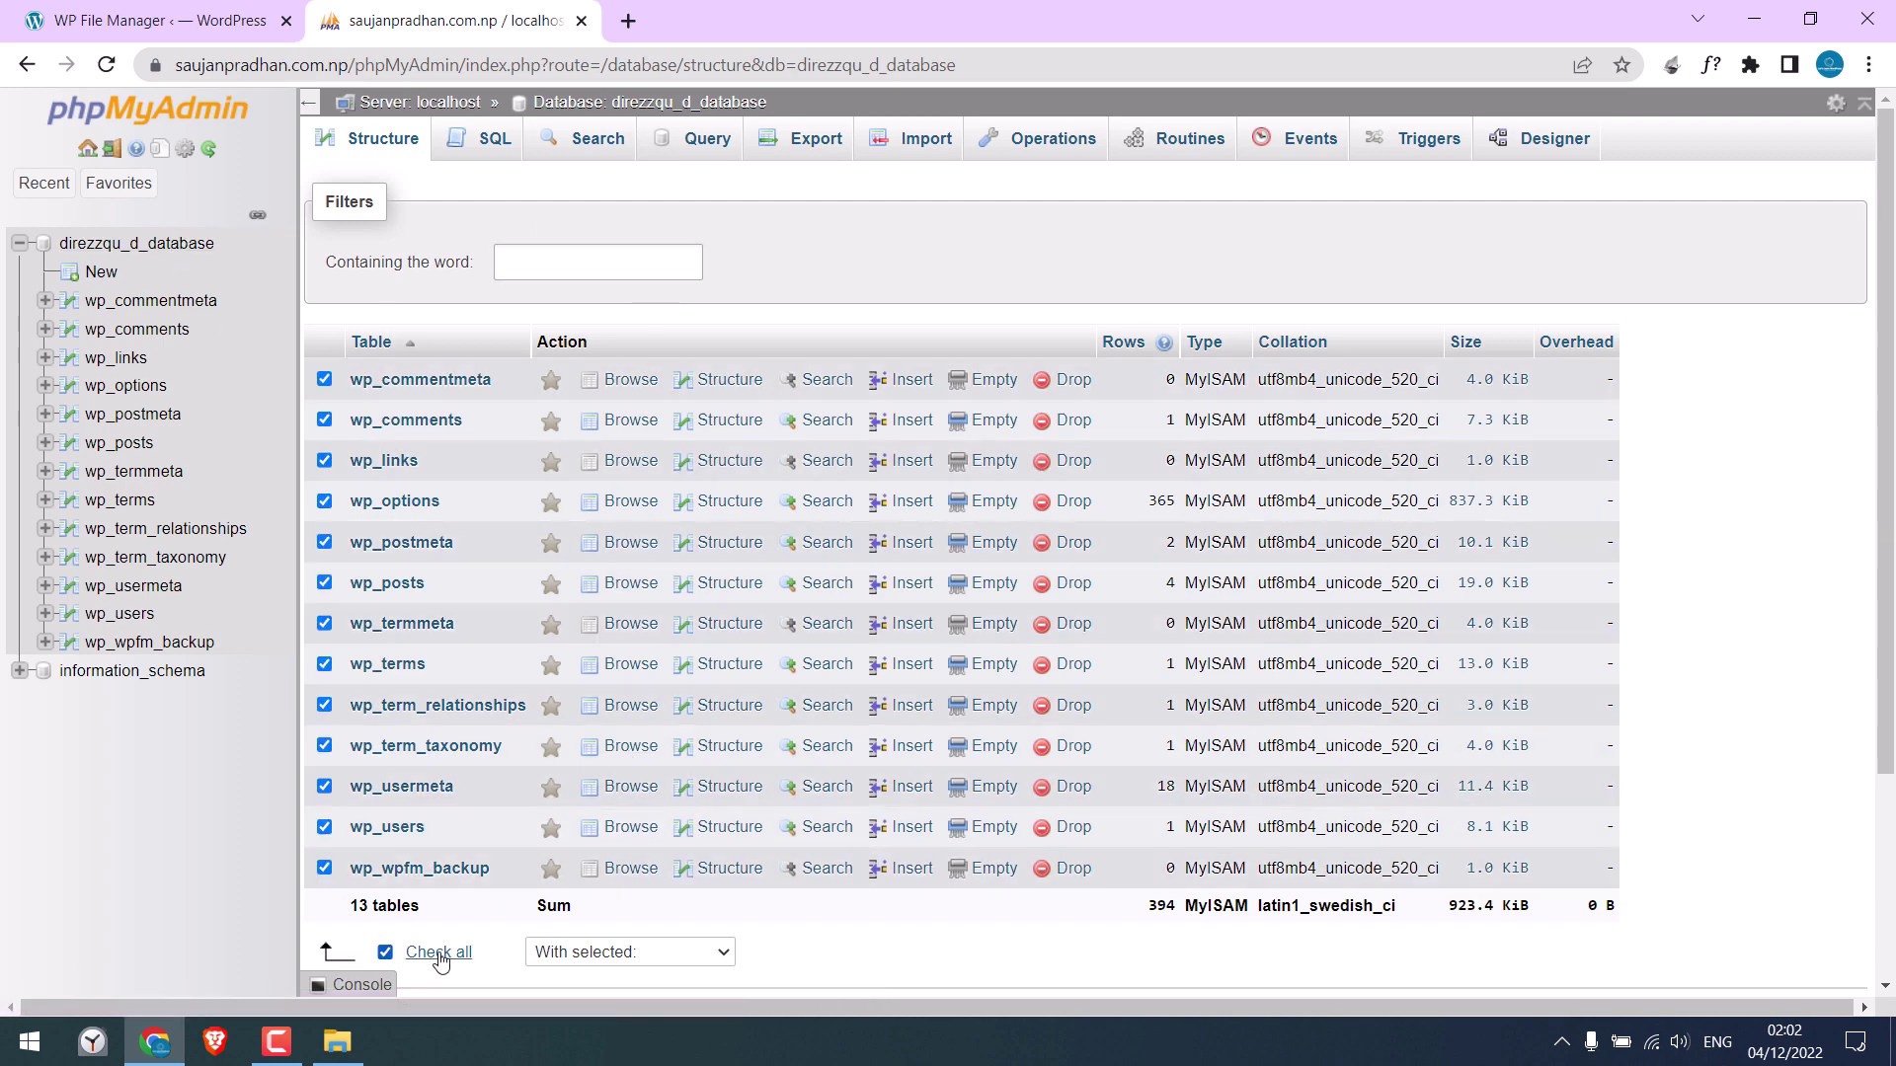
left_click(628, 954)
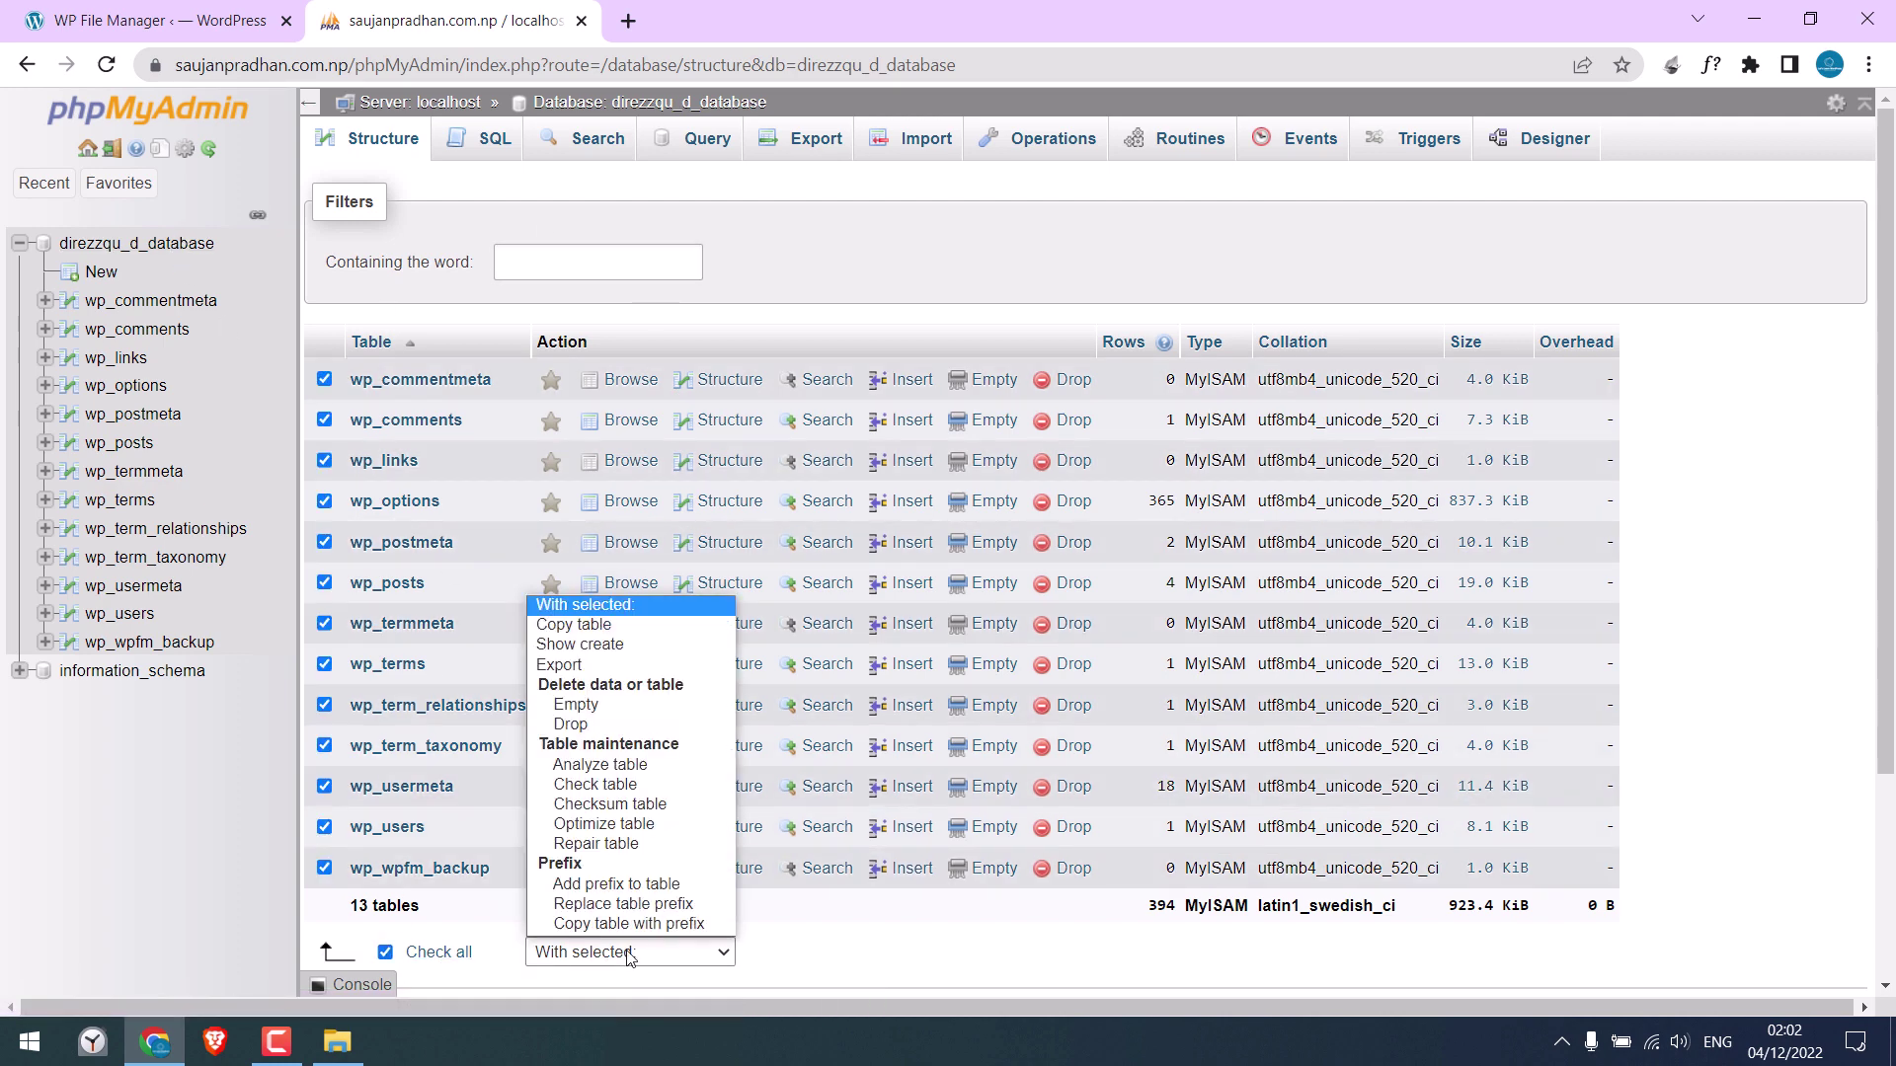
left_click(592, 725)
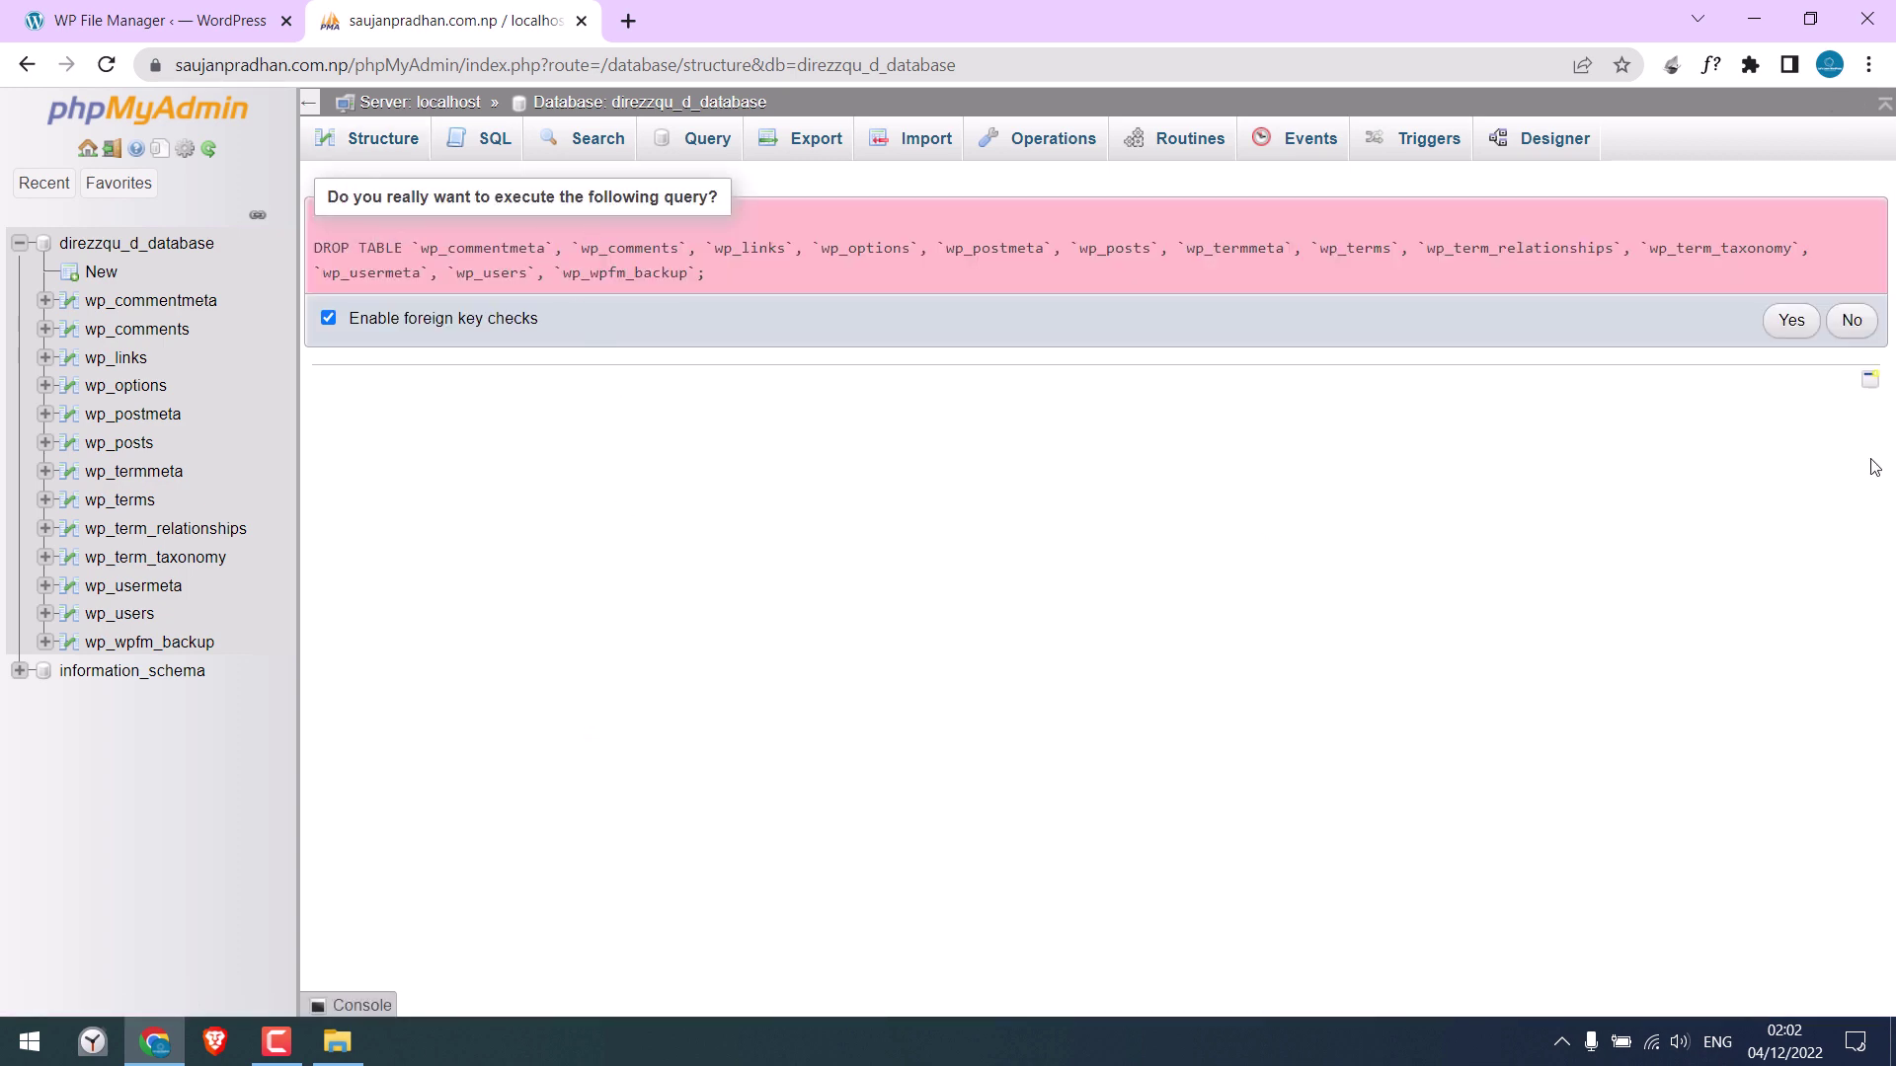
left_click(1790, 322)
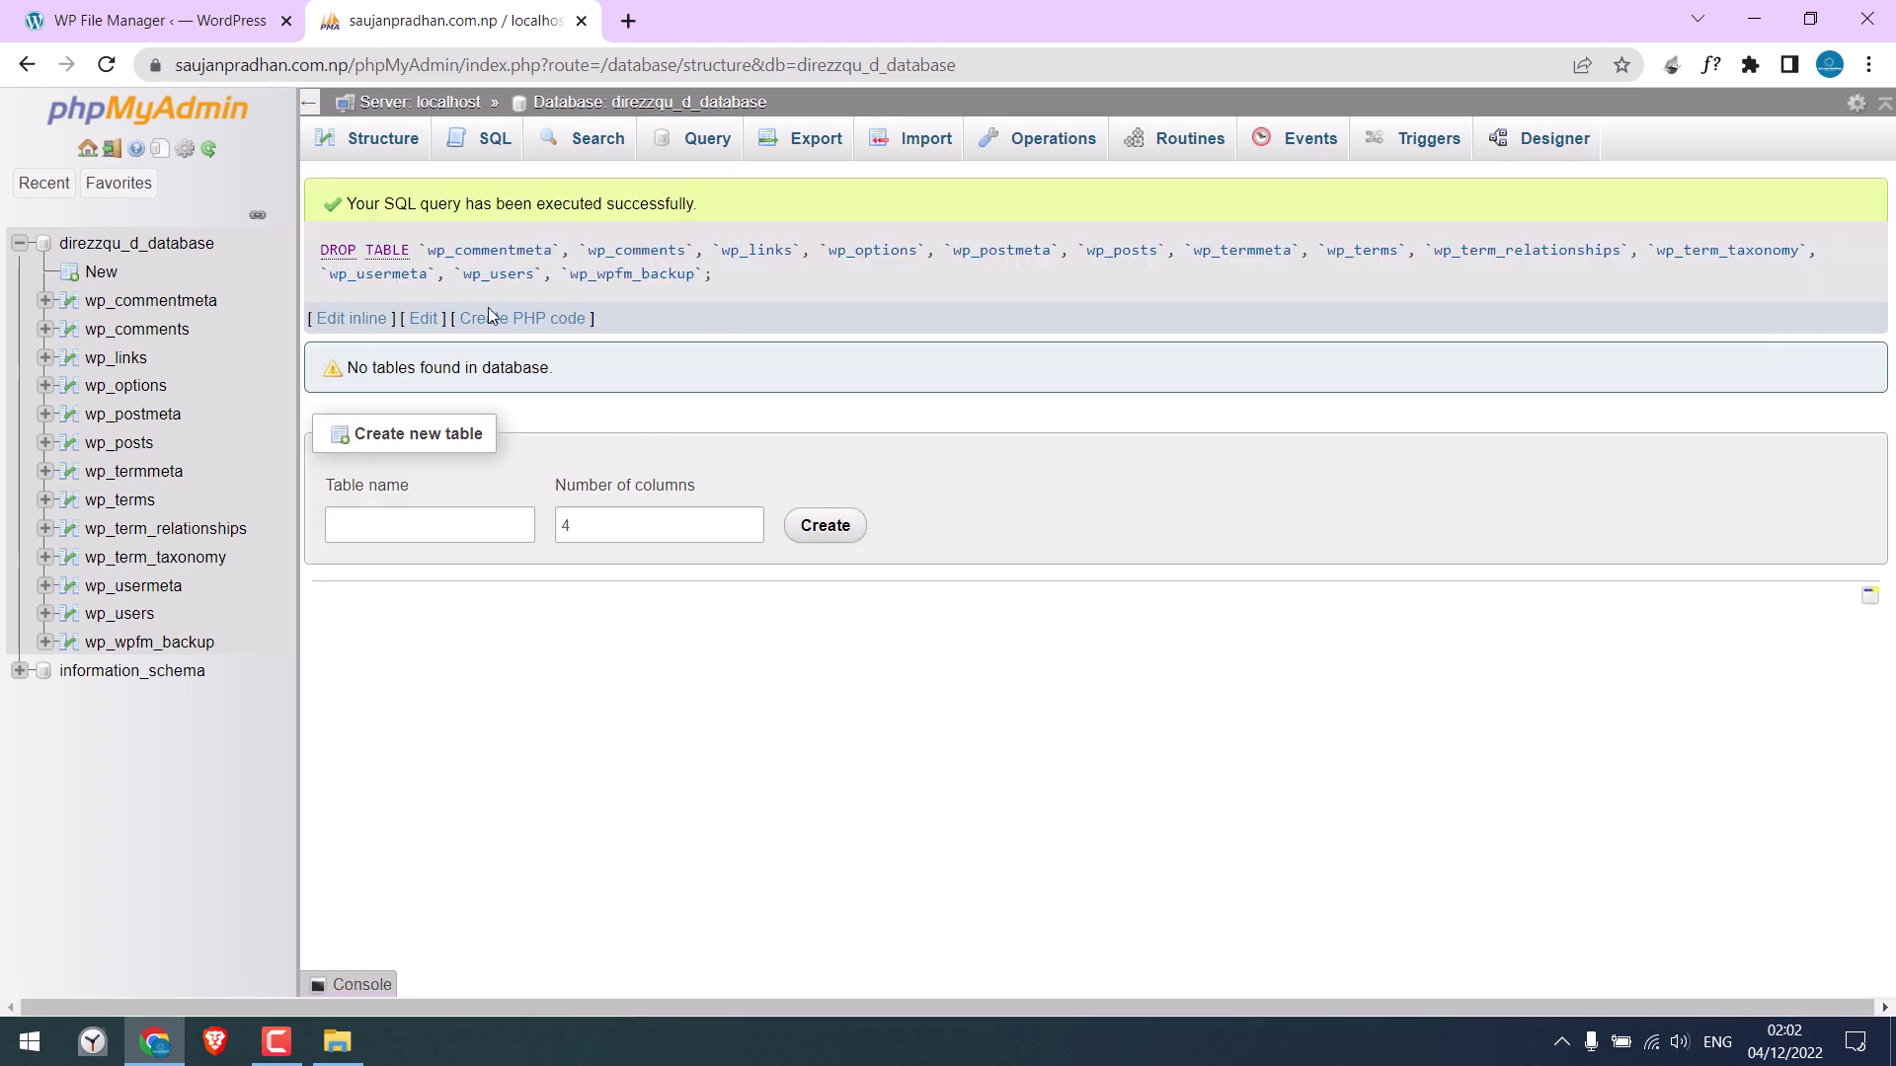
left_click(181, 247)
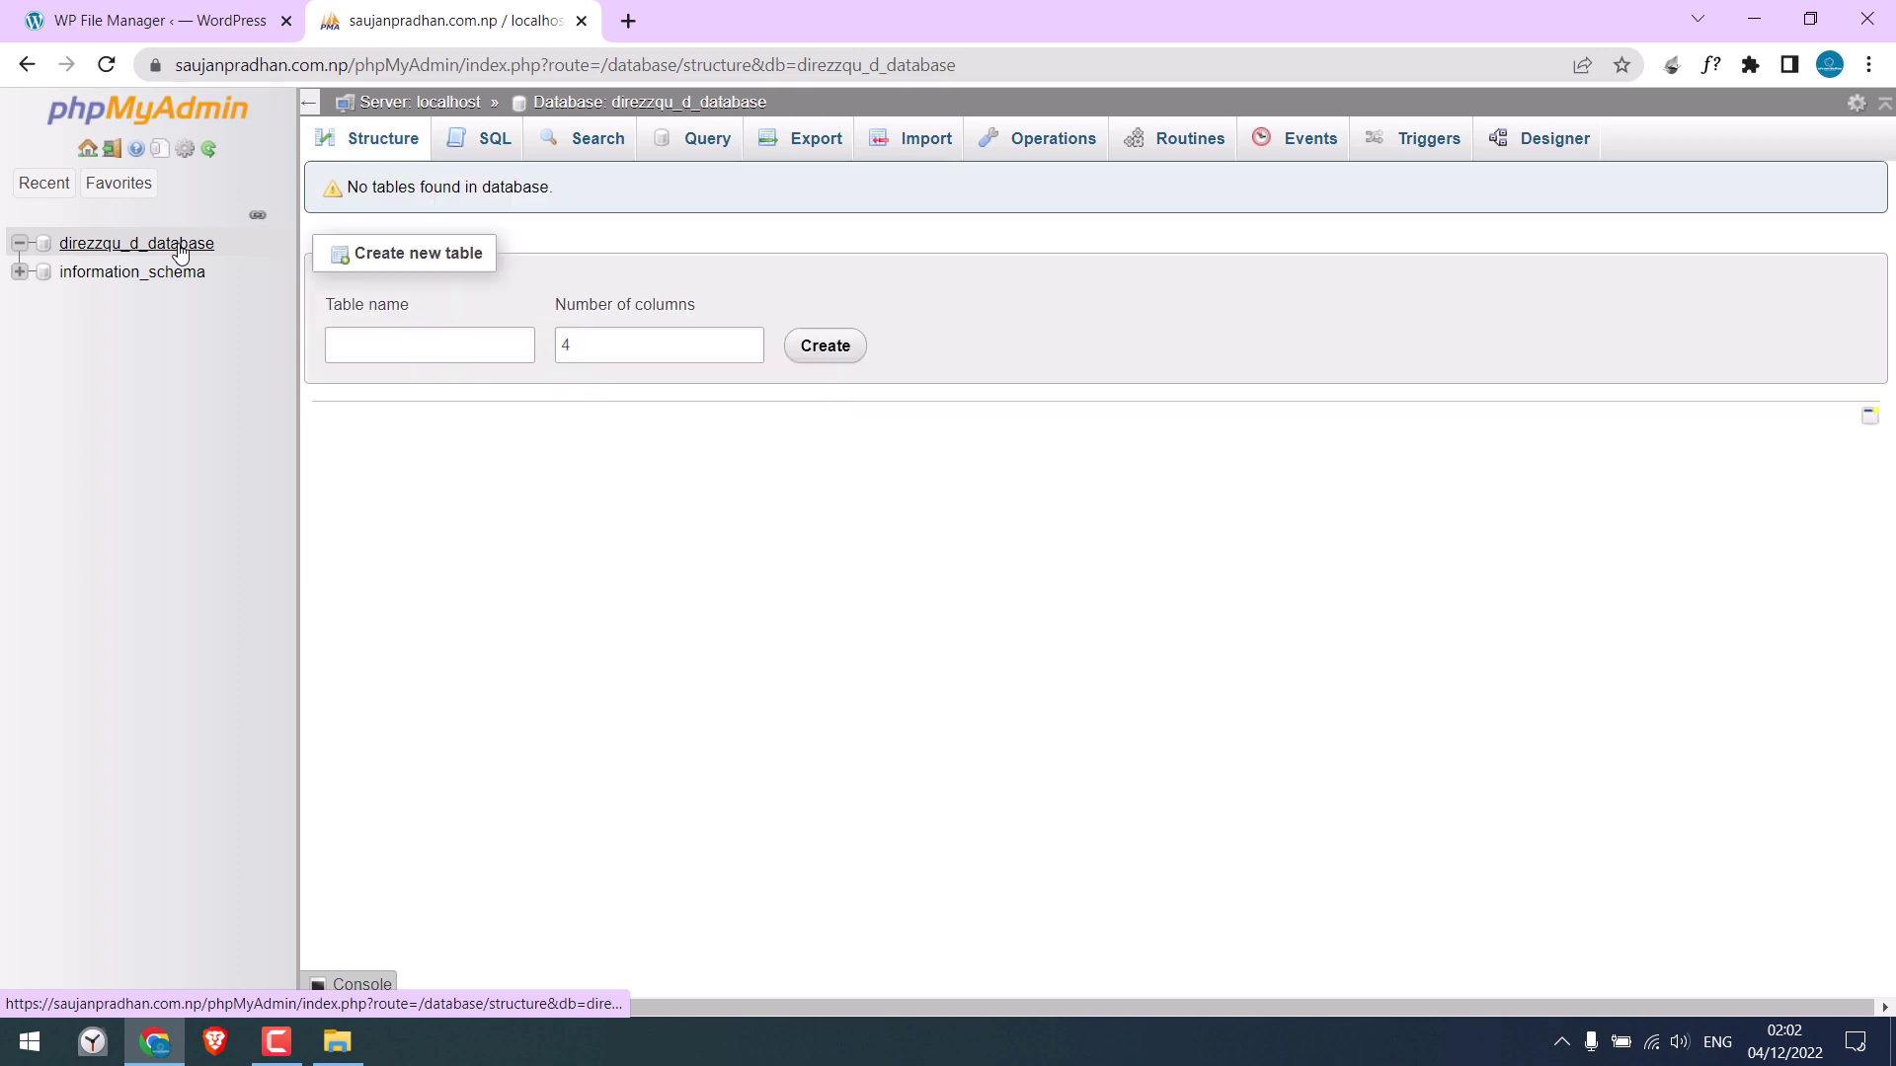
Reload the WordPress site to check its state, then return to phpMyAdmin
left_click(172, 8)
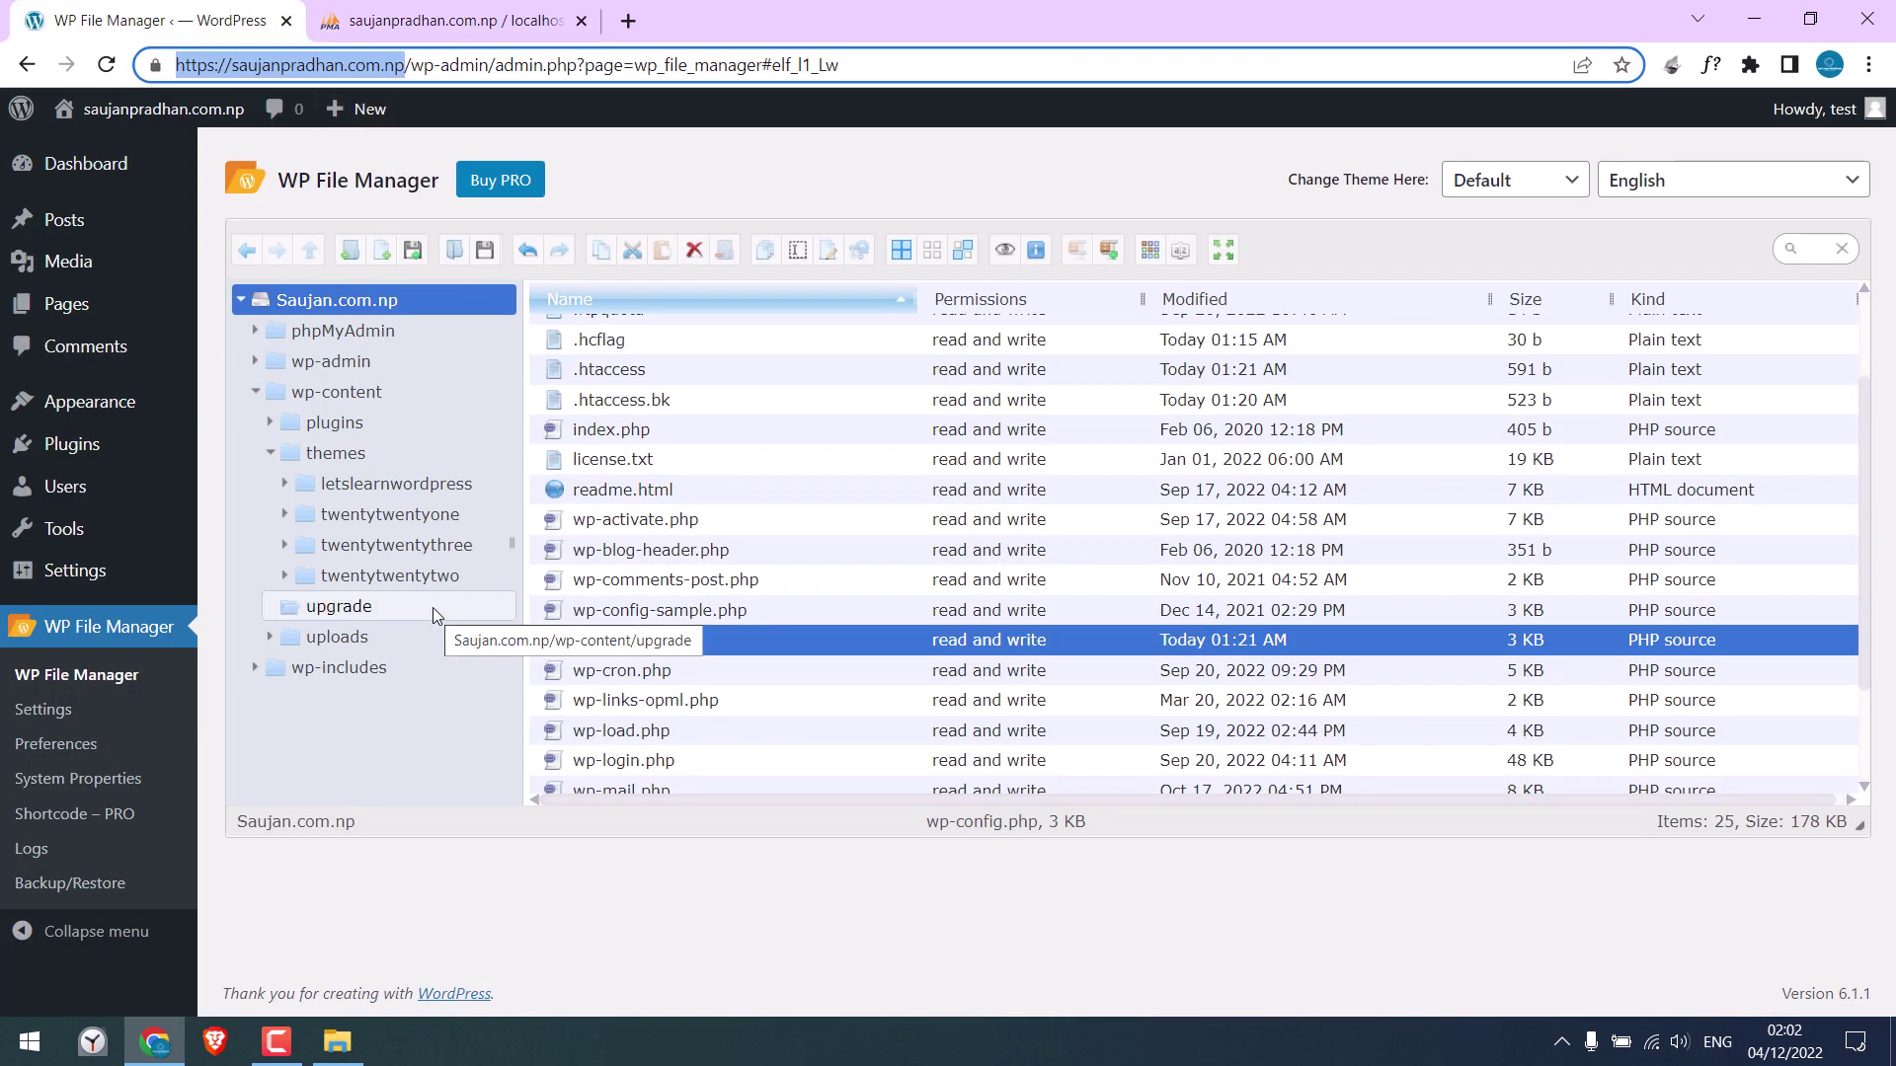
left_click(107, 65)
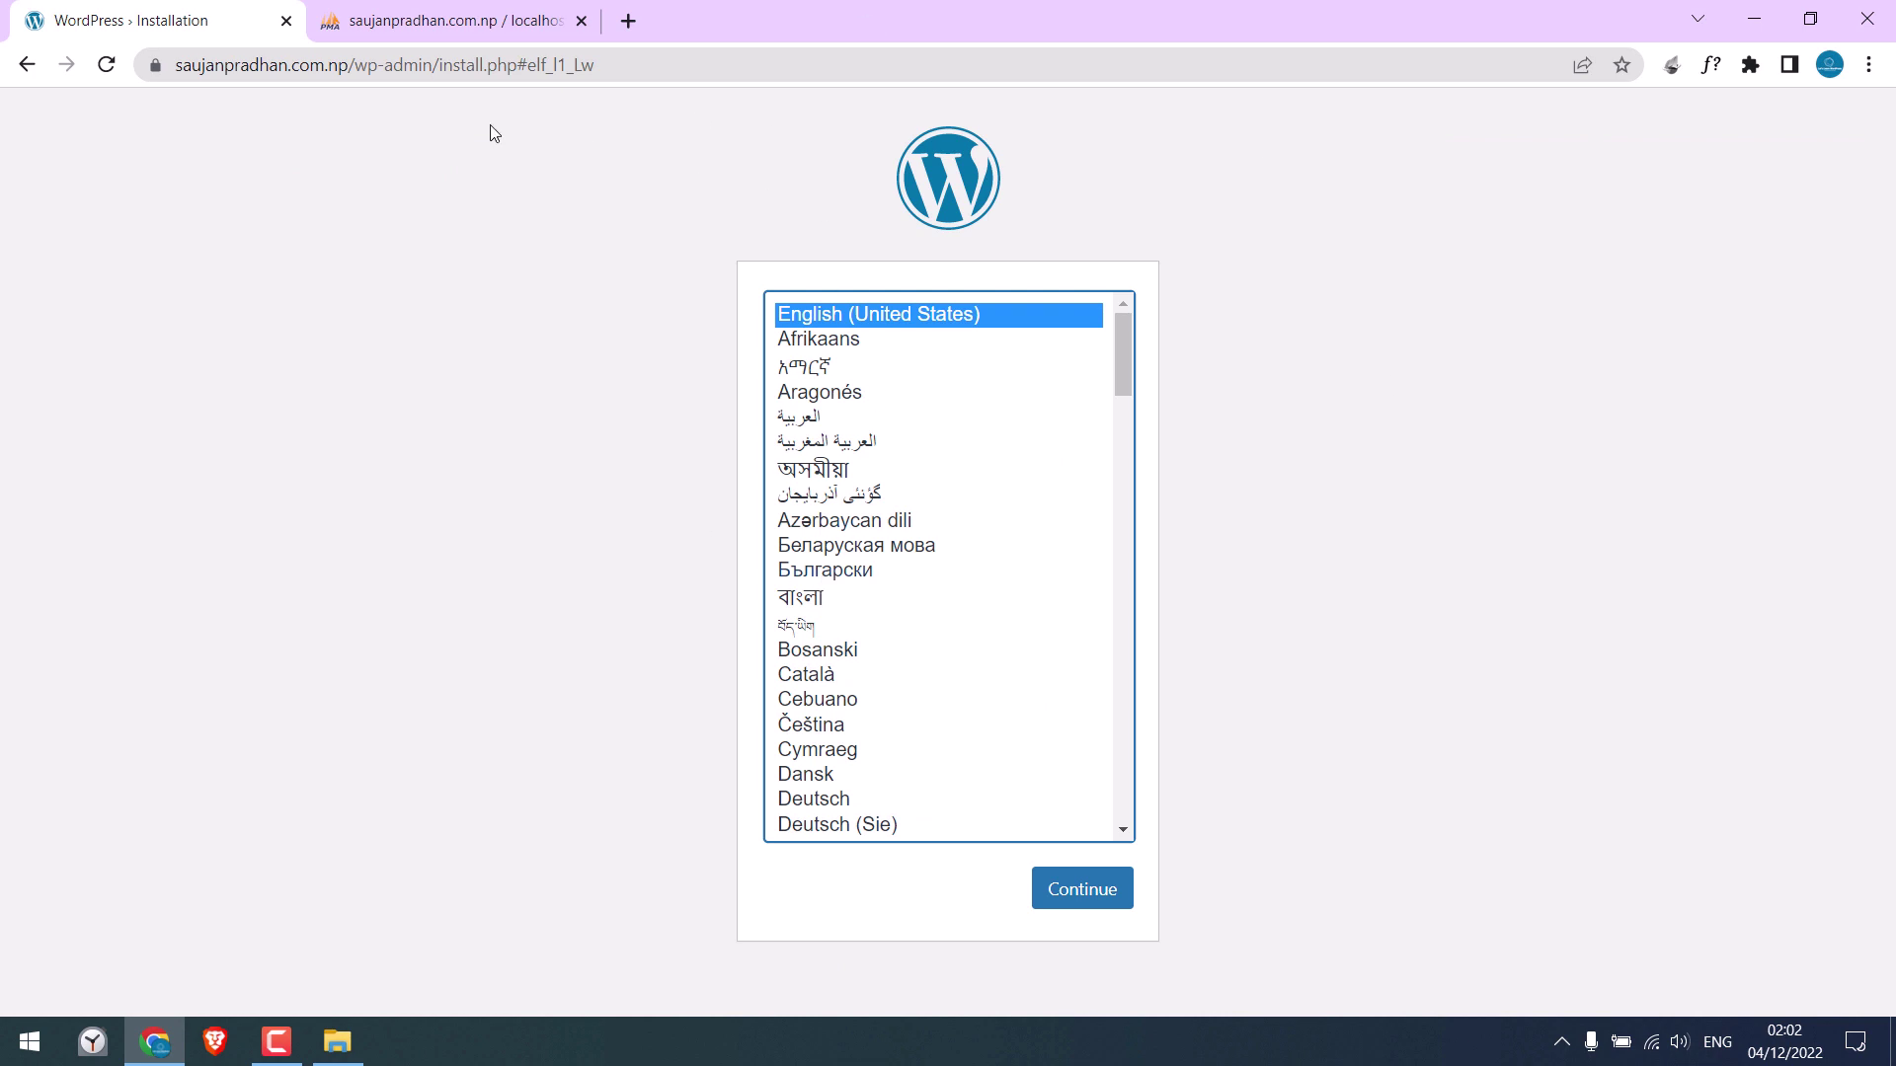
left_click(400, 13)
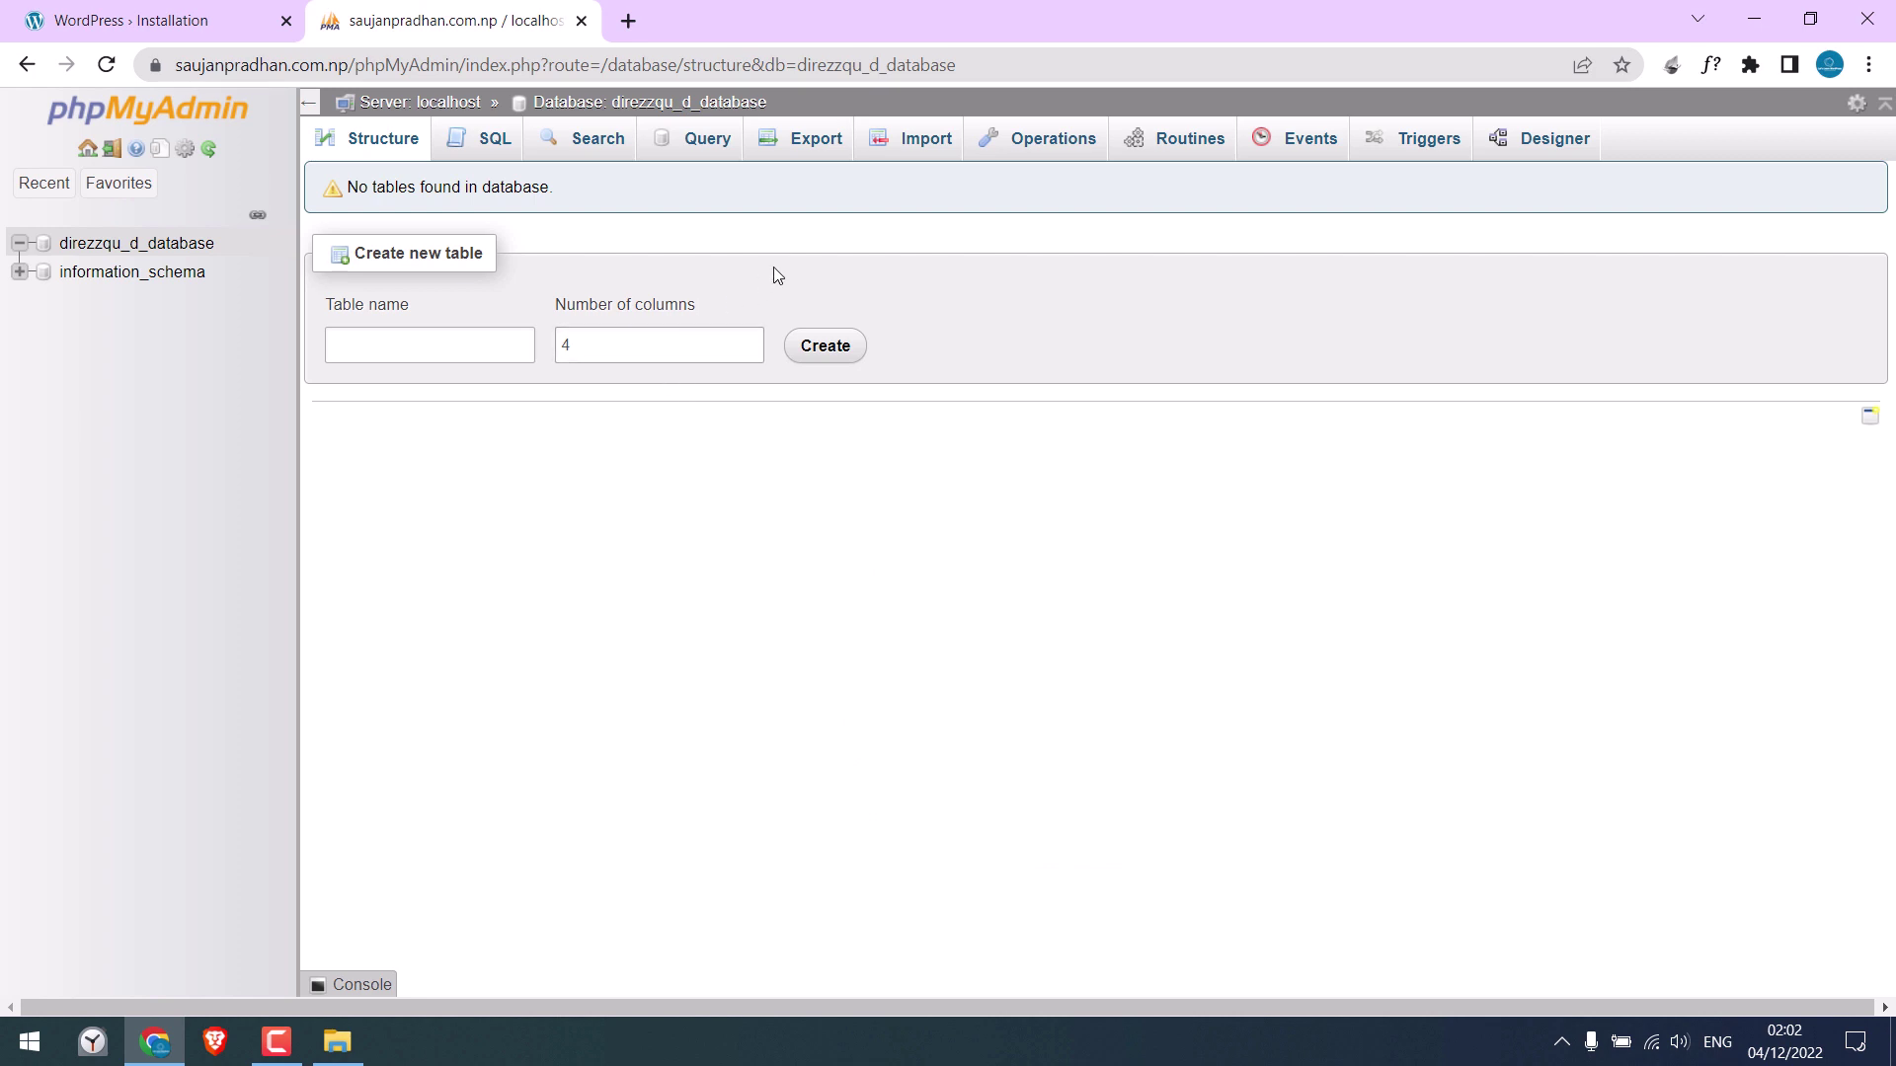
Import direzzqu_learnWP_del_this.sql into direzzqu_d_database and view the imported wp_ tables
left_click(928, 149)
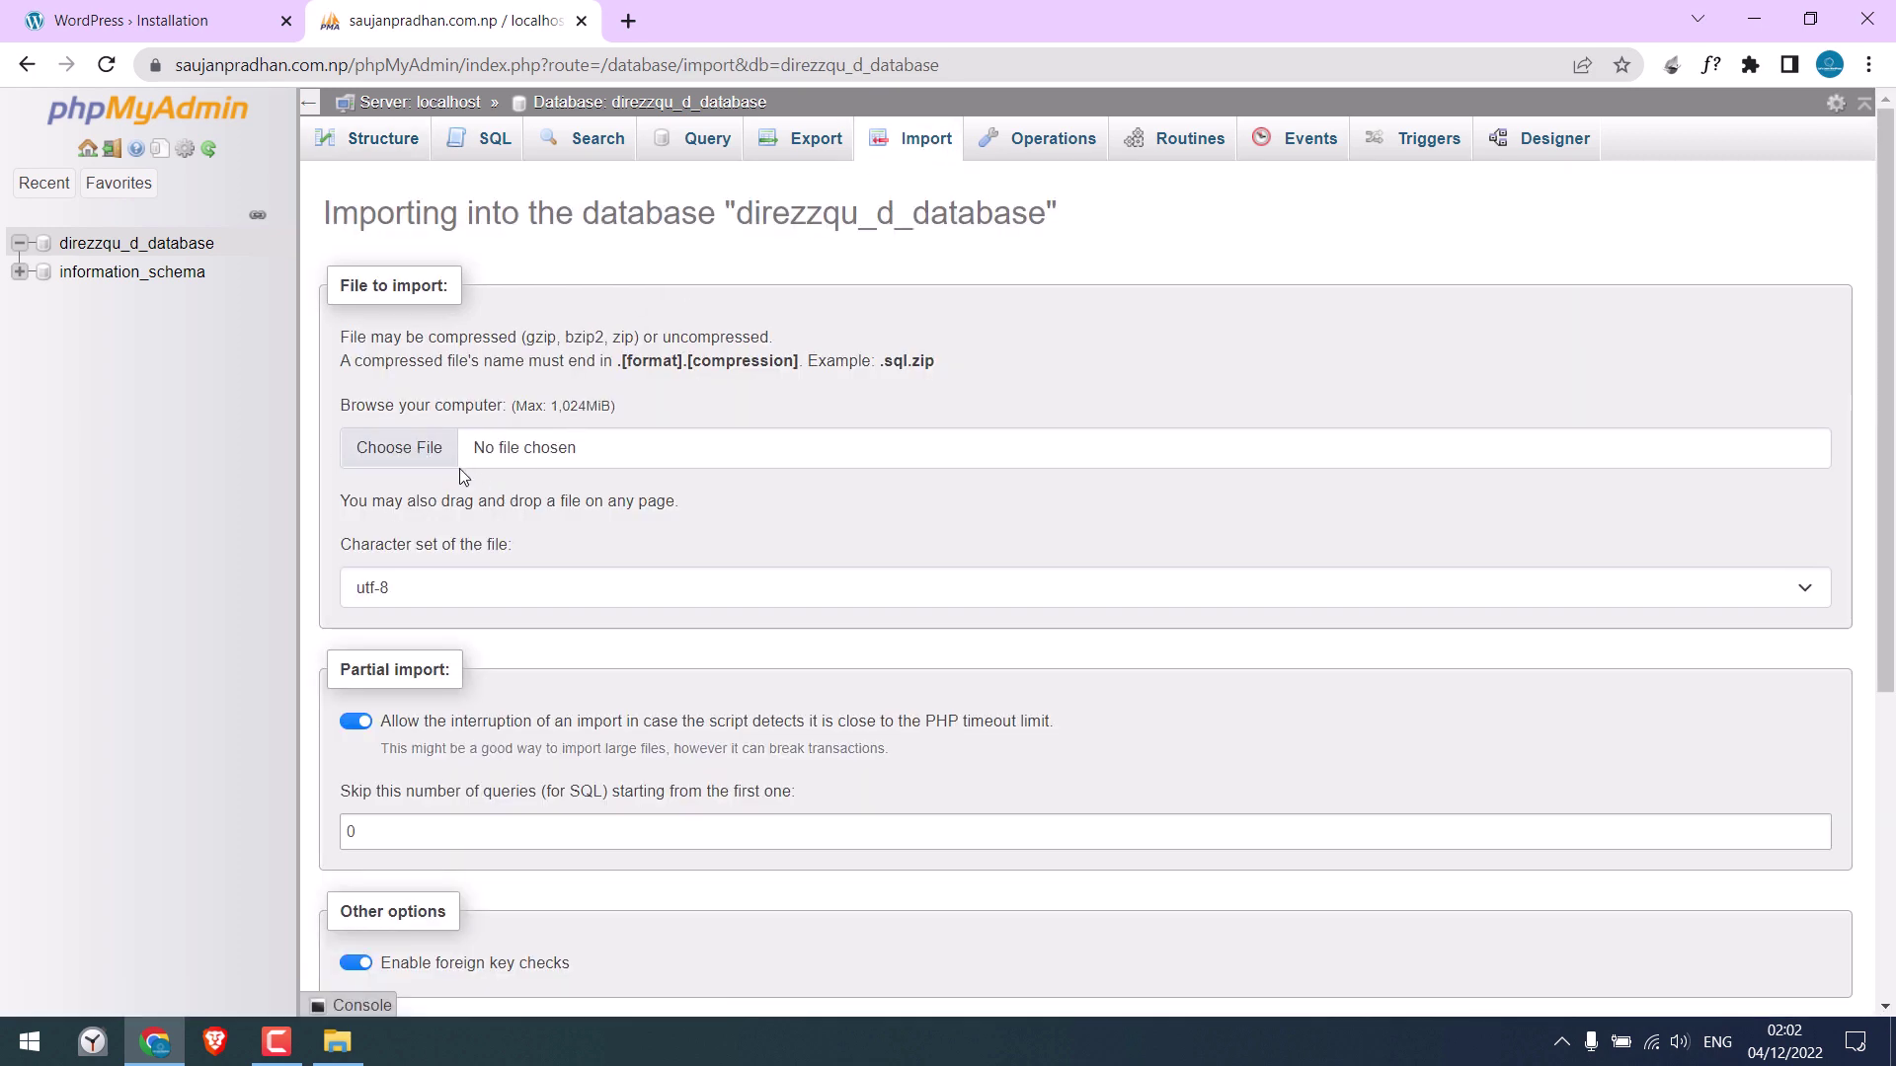
left_click(432, 452)
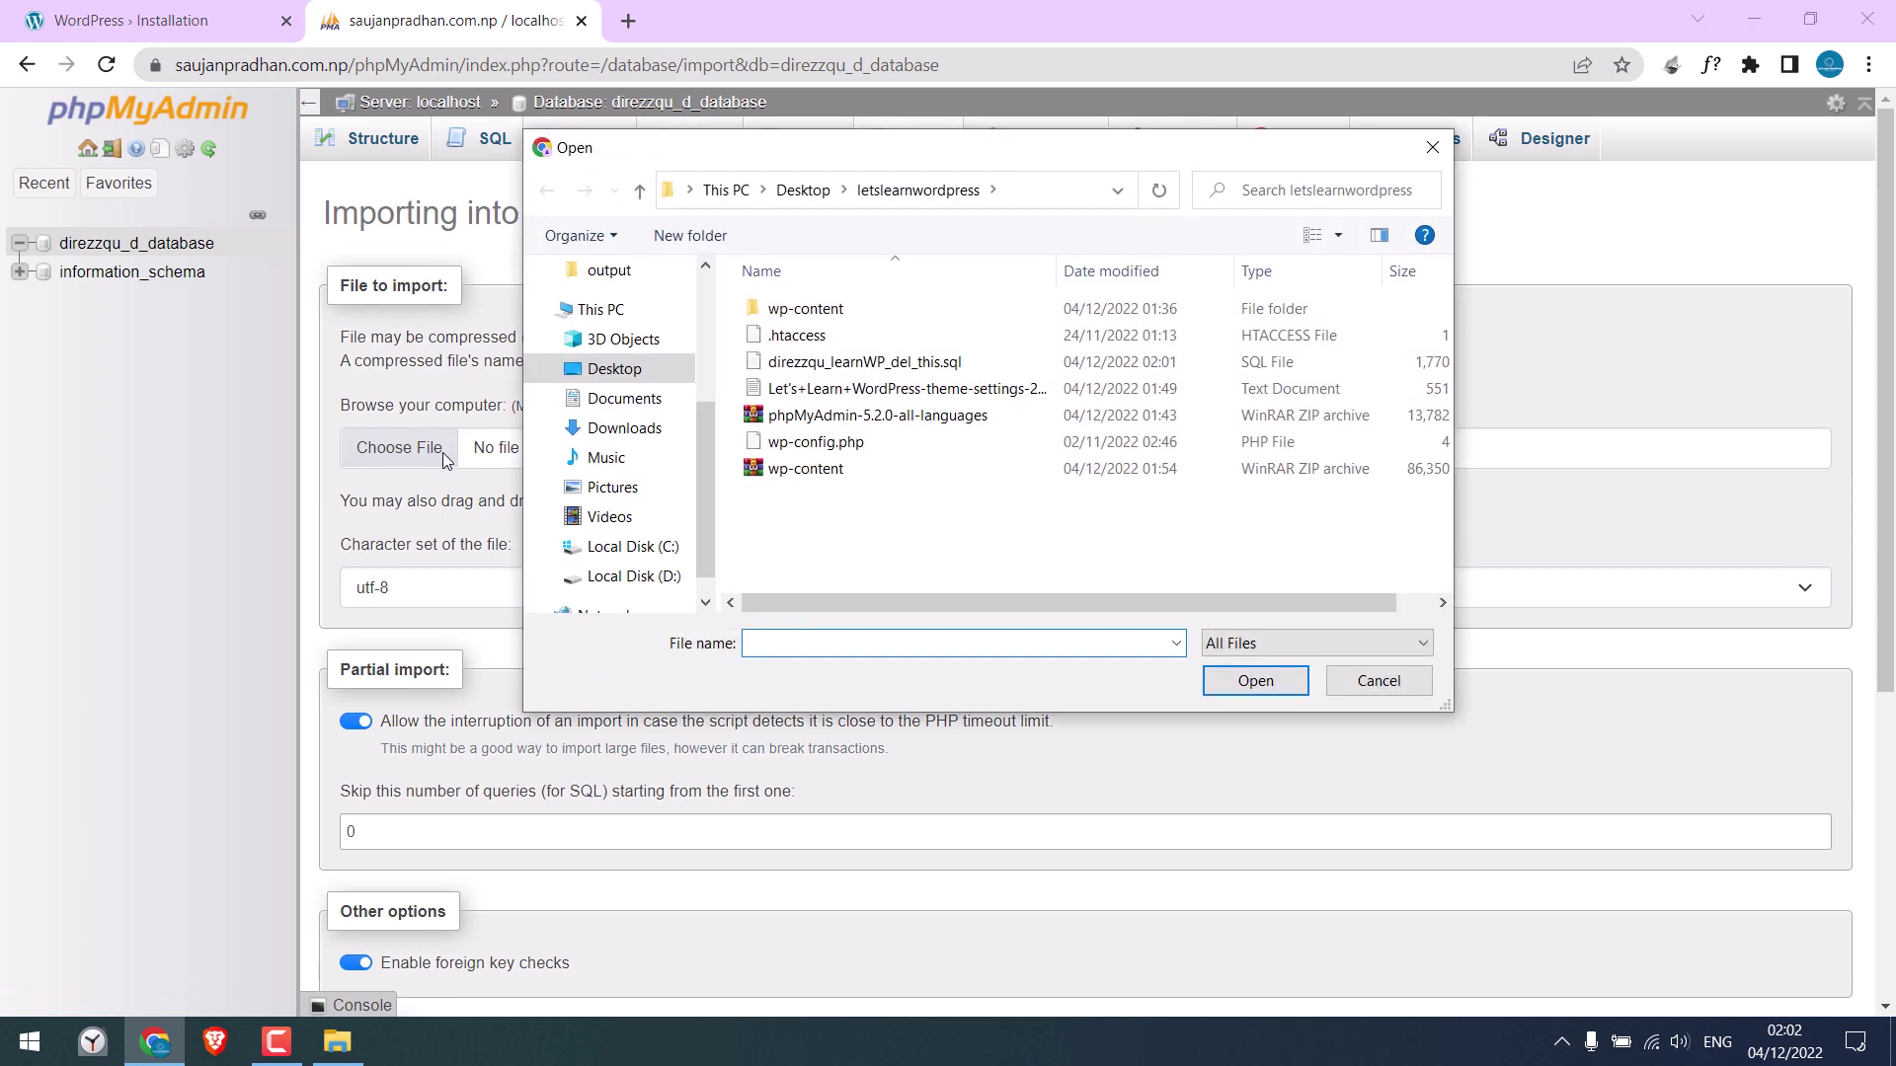
left_click(880, 362)
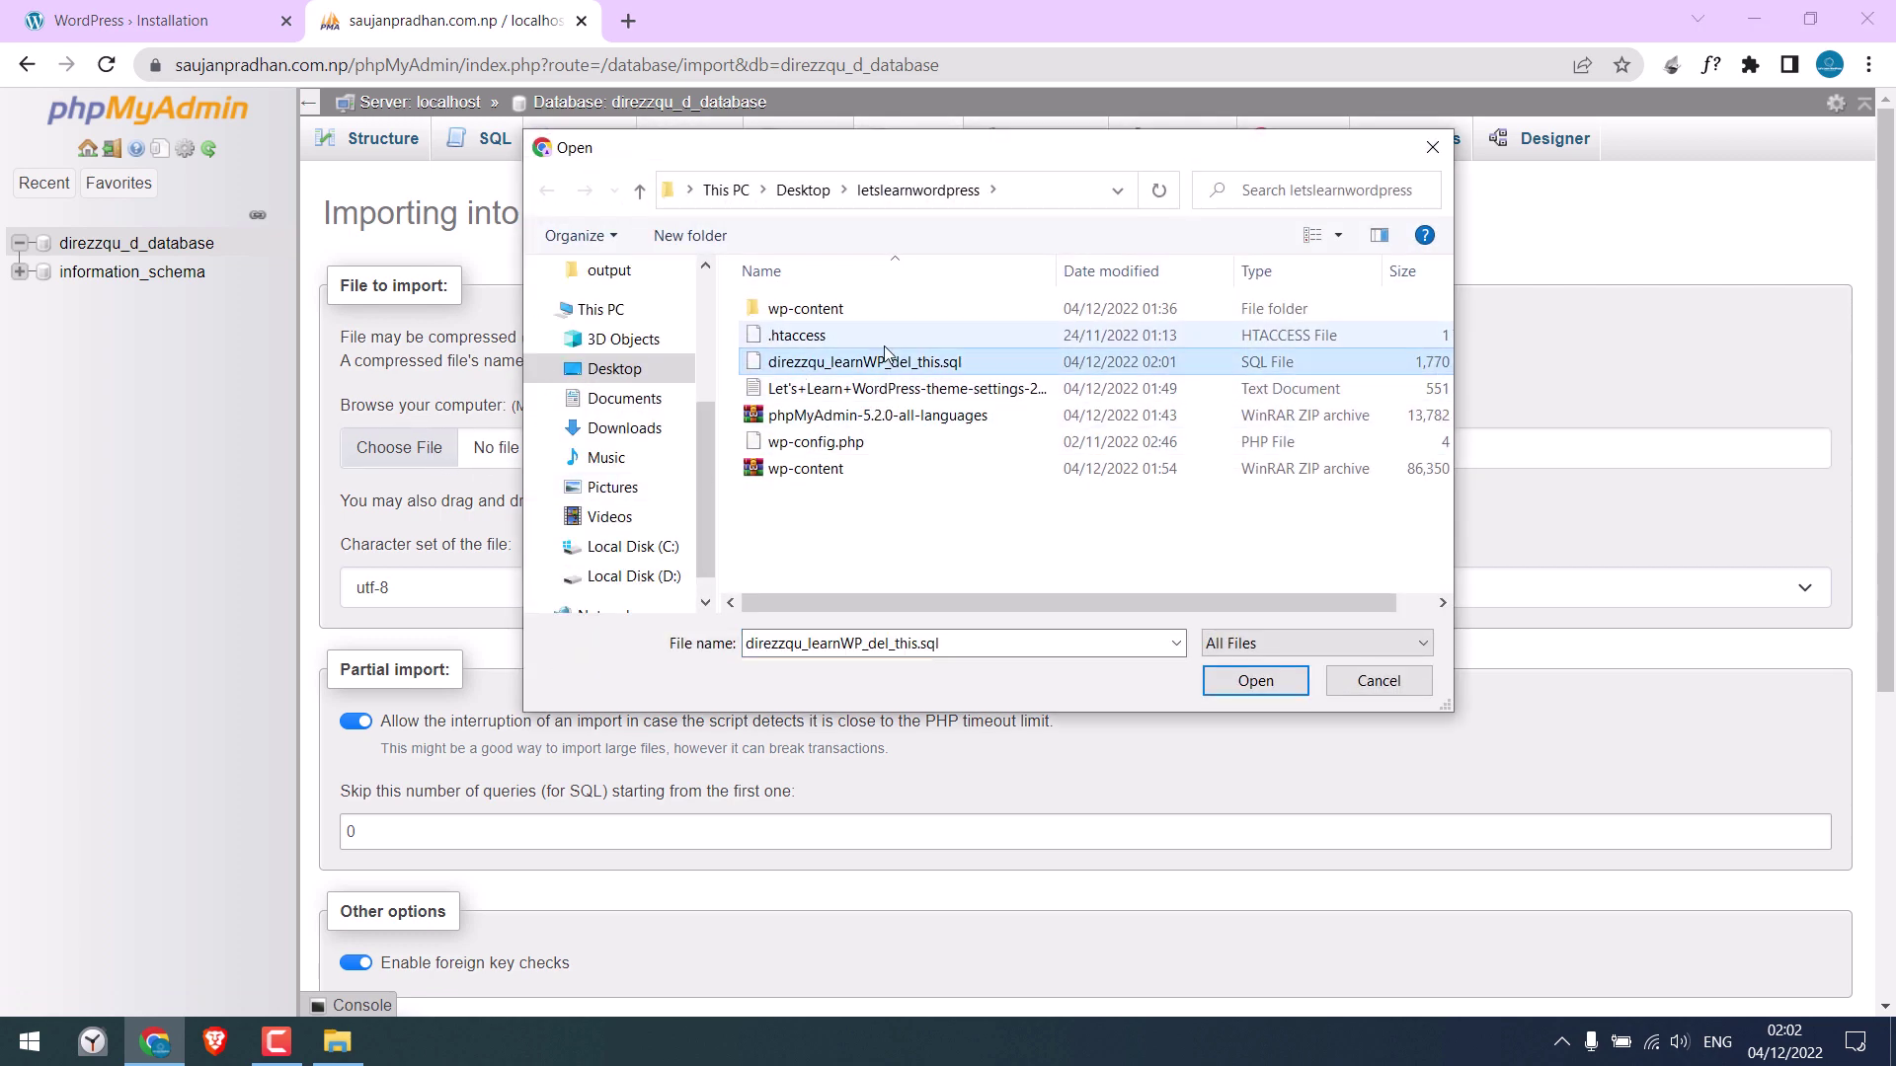
left_click(1263, 680)
left_click_drag(1883, 336, 1891, 670)
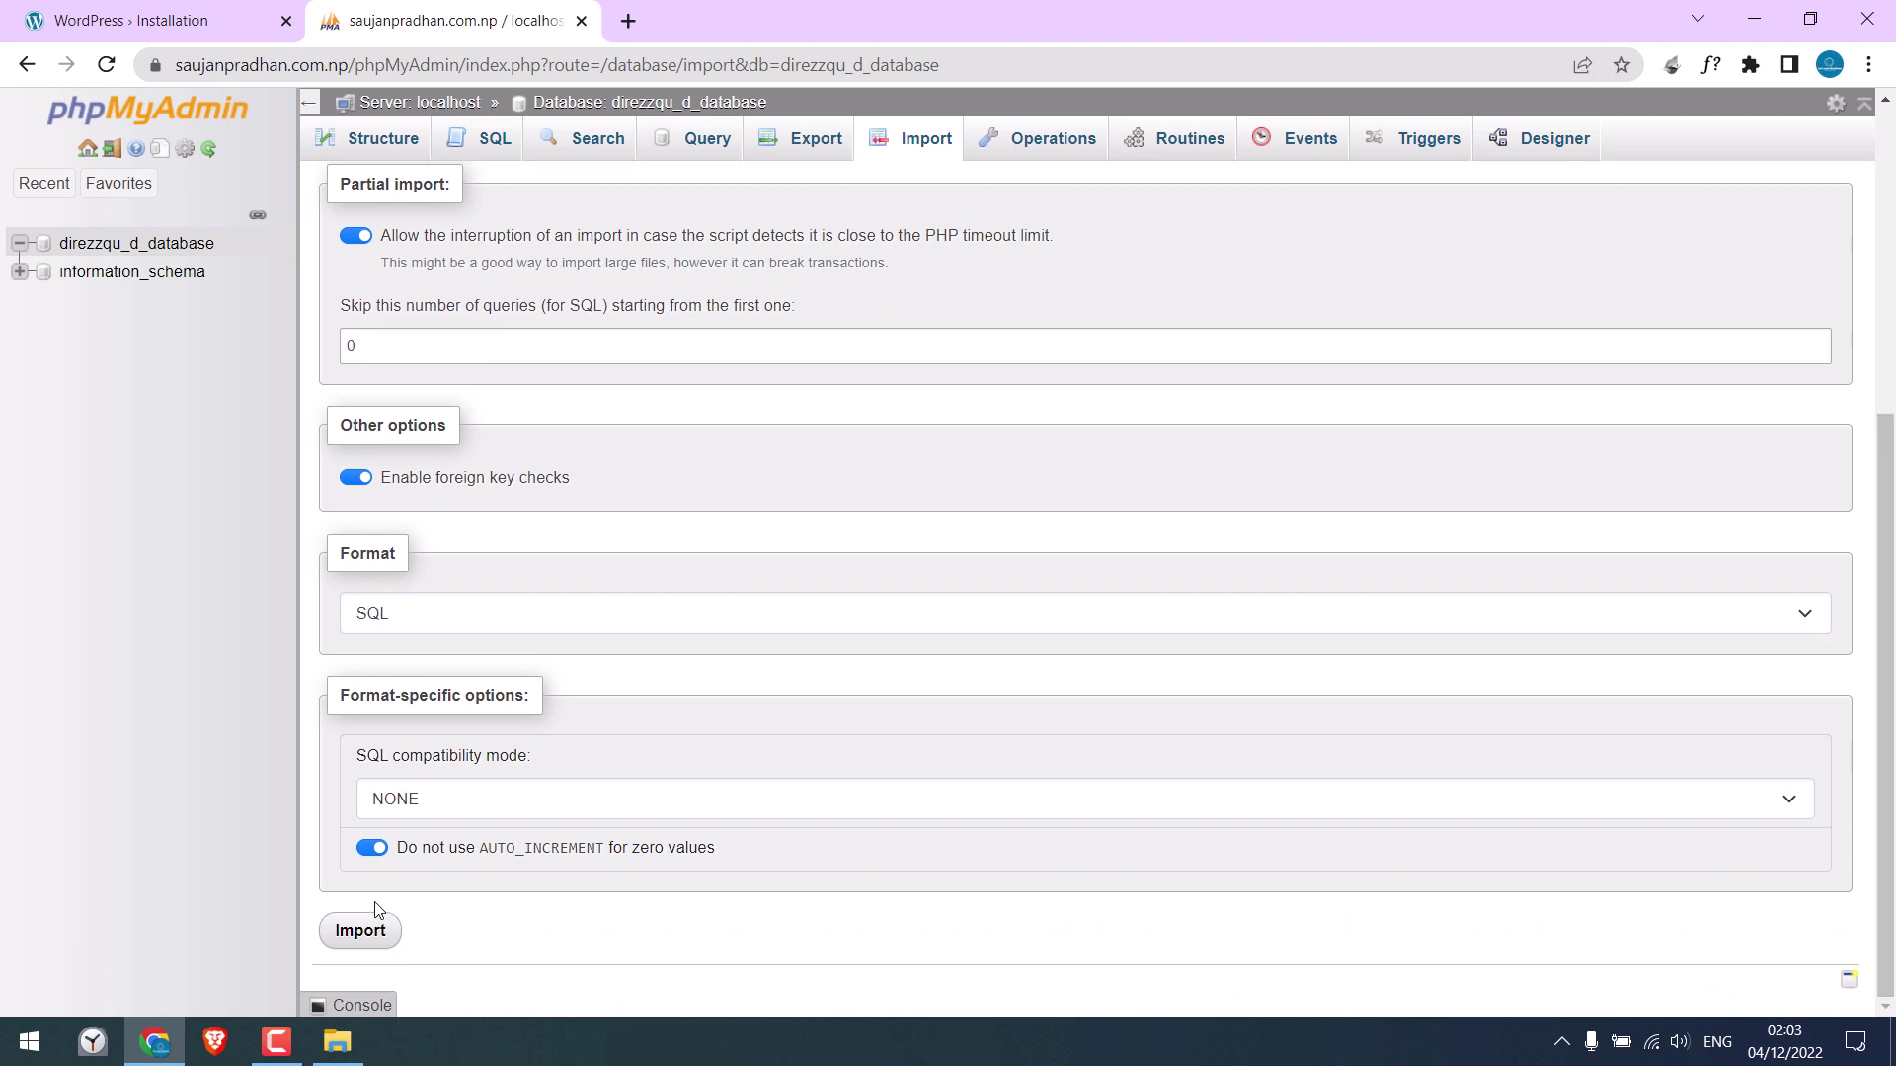
left_click(362, 933)
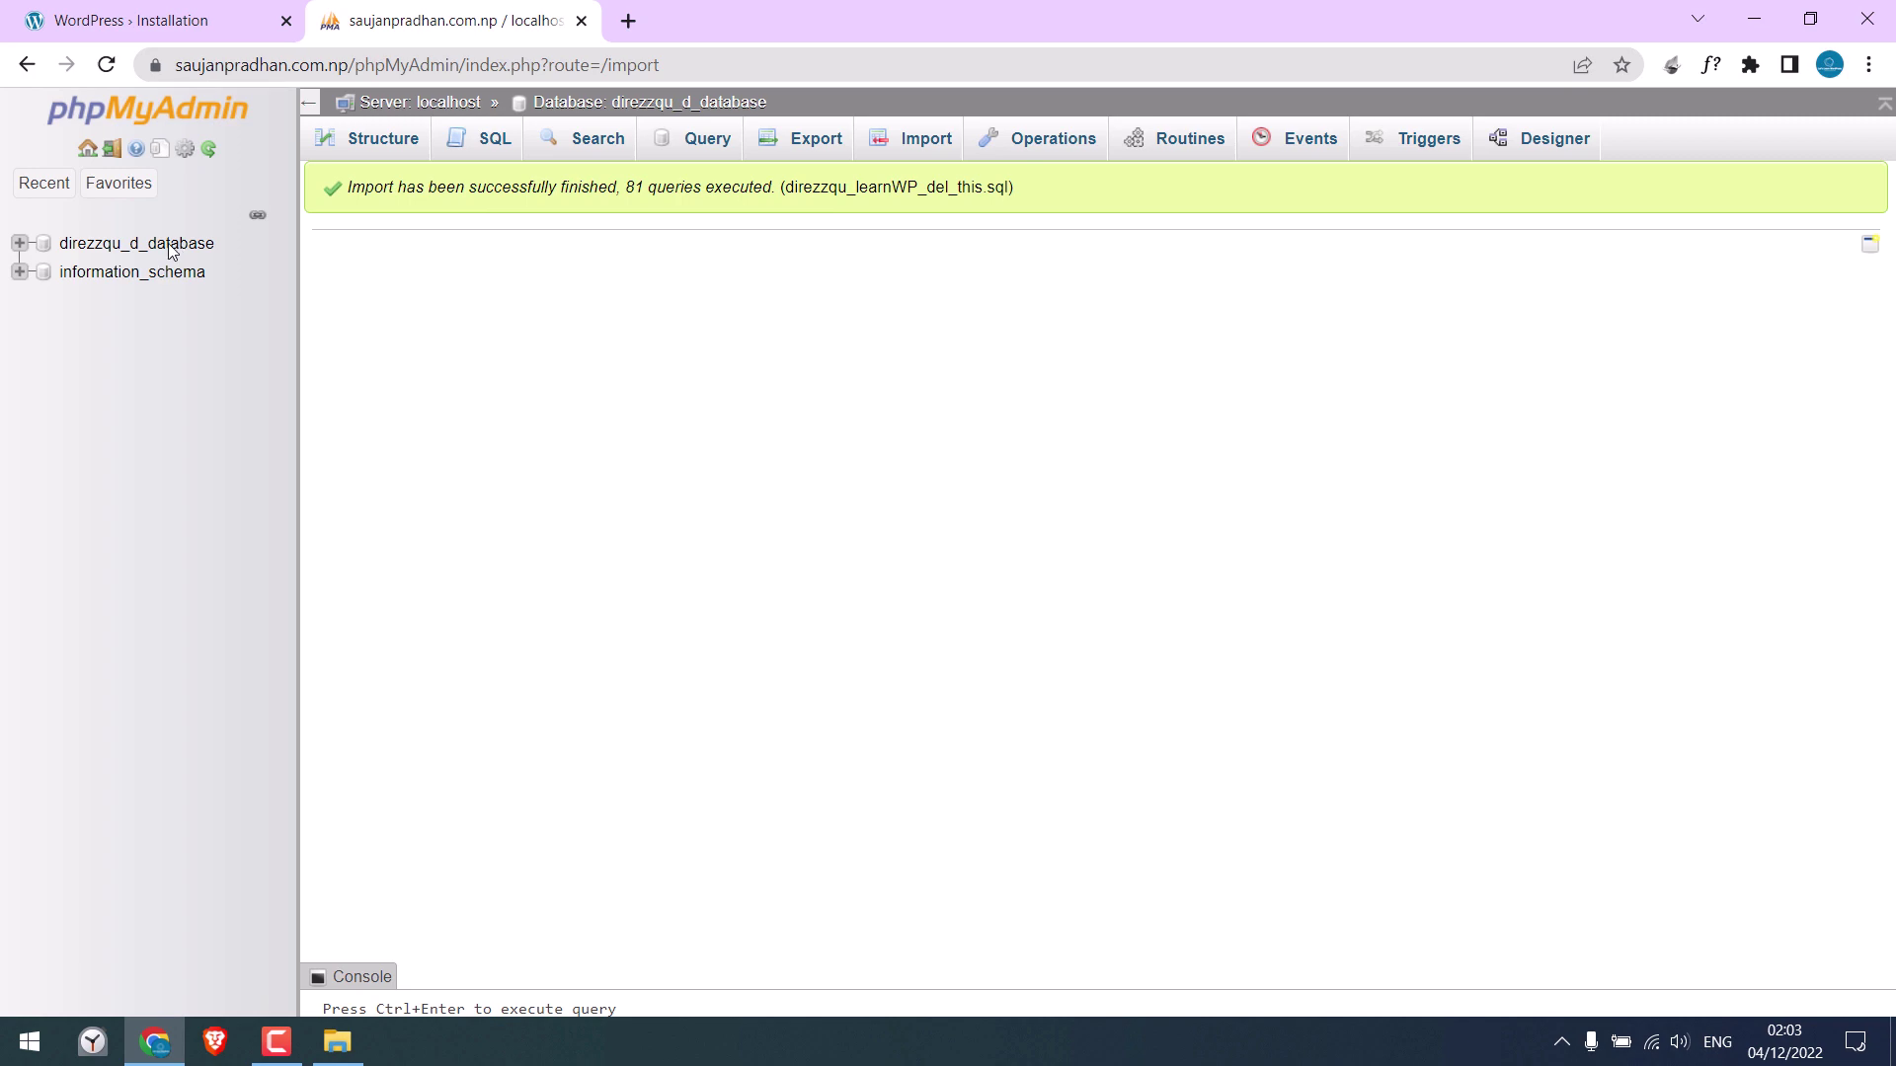
left_click(171, 244)
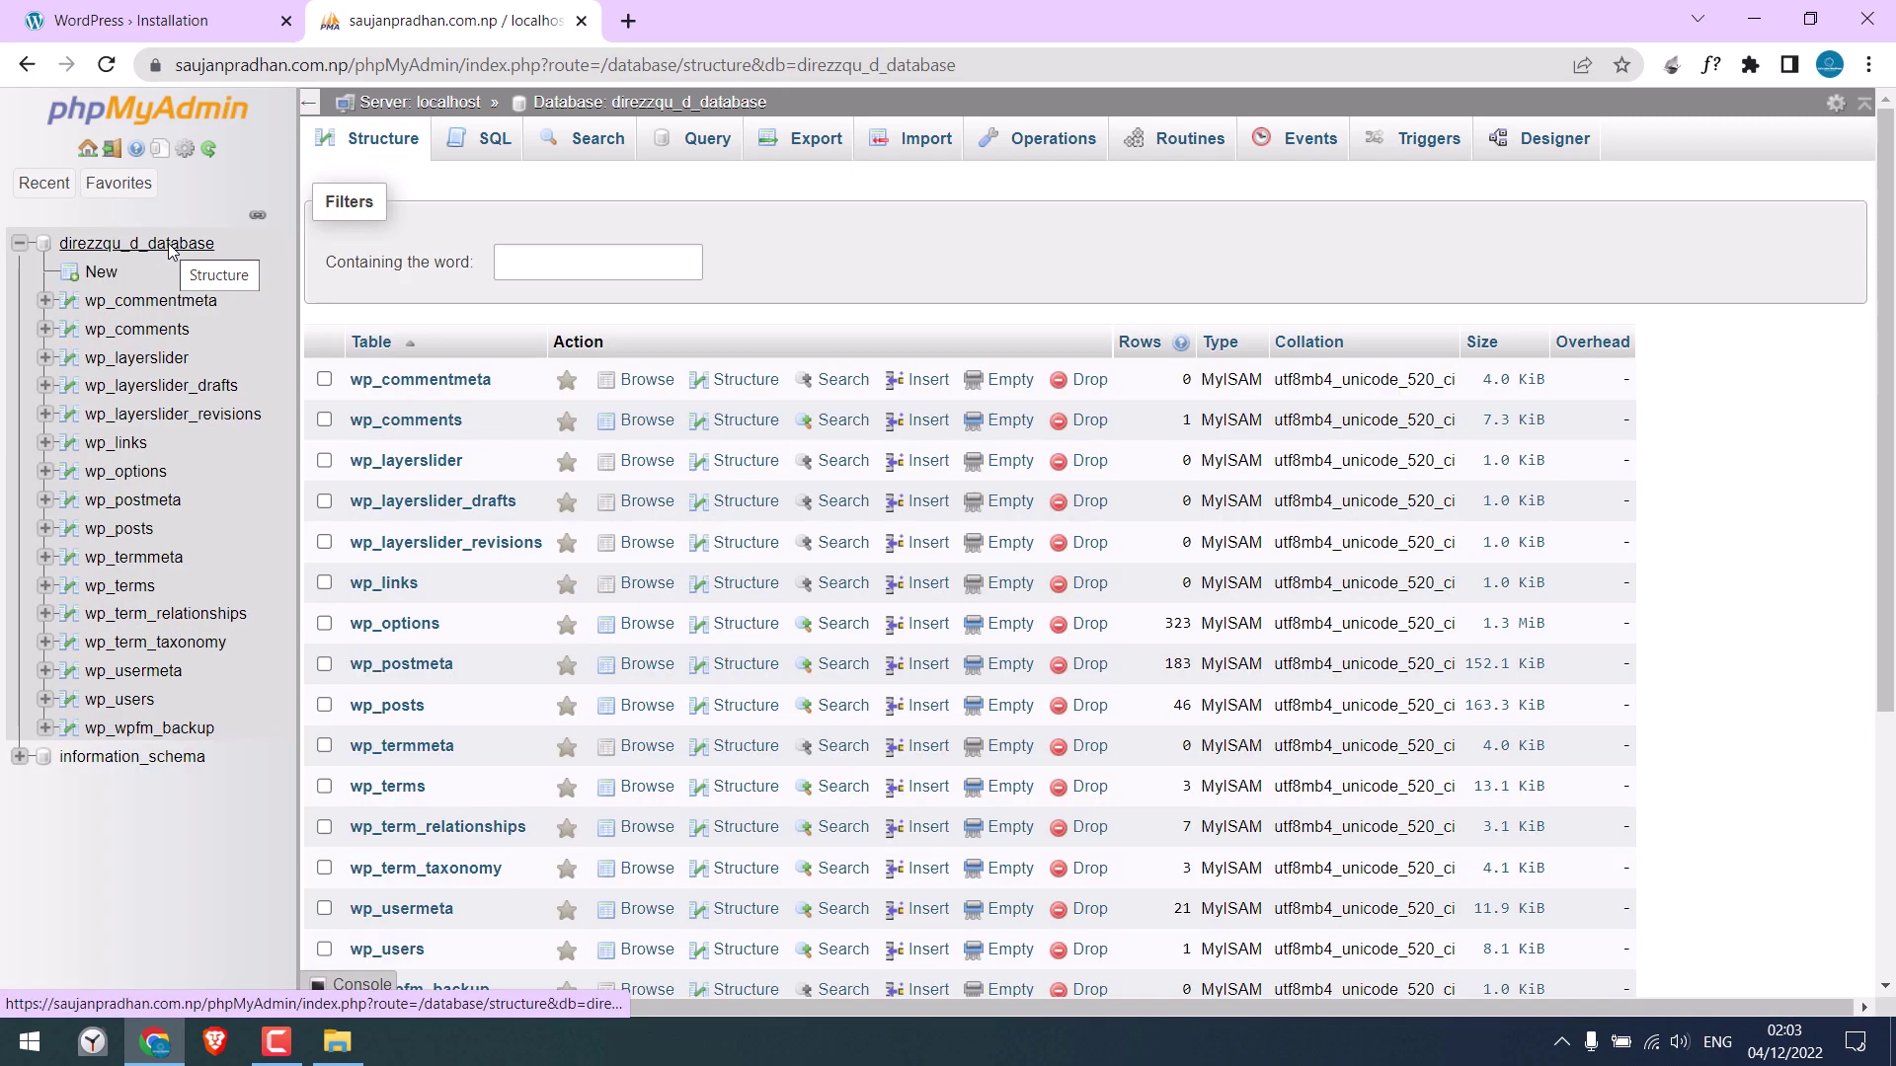
Reload the site, go to the login form and try a login, which is rejected
scroll(1891, 491, "down", 2)
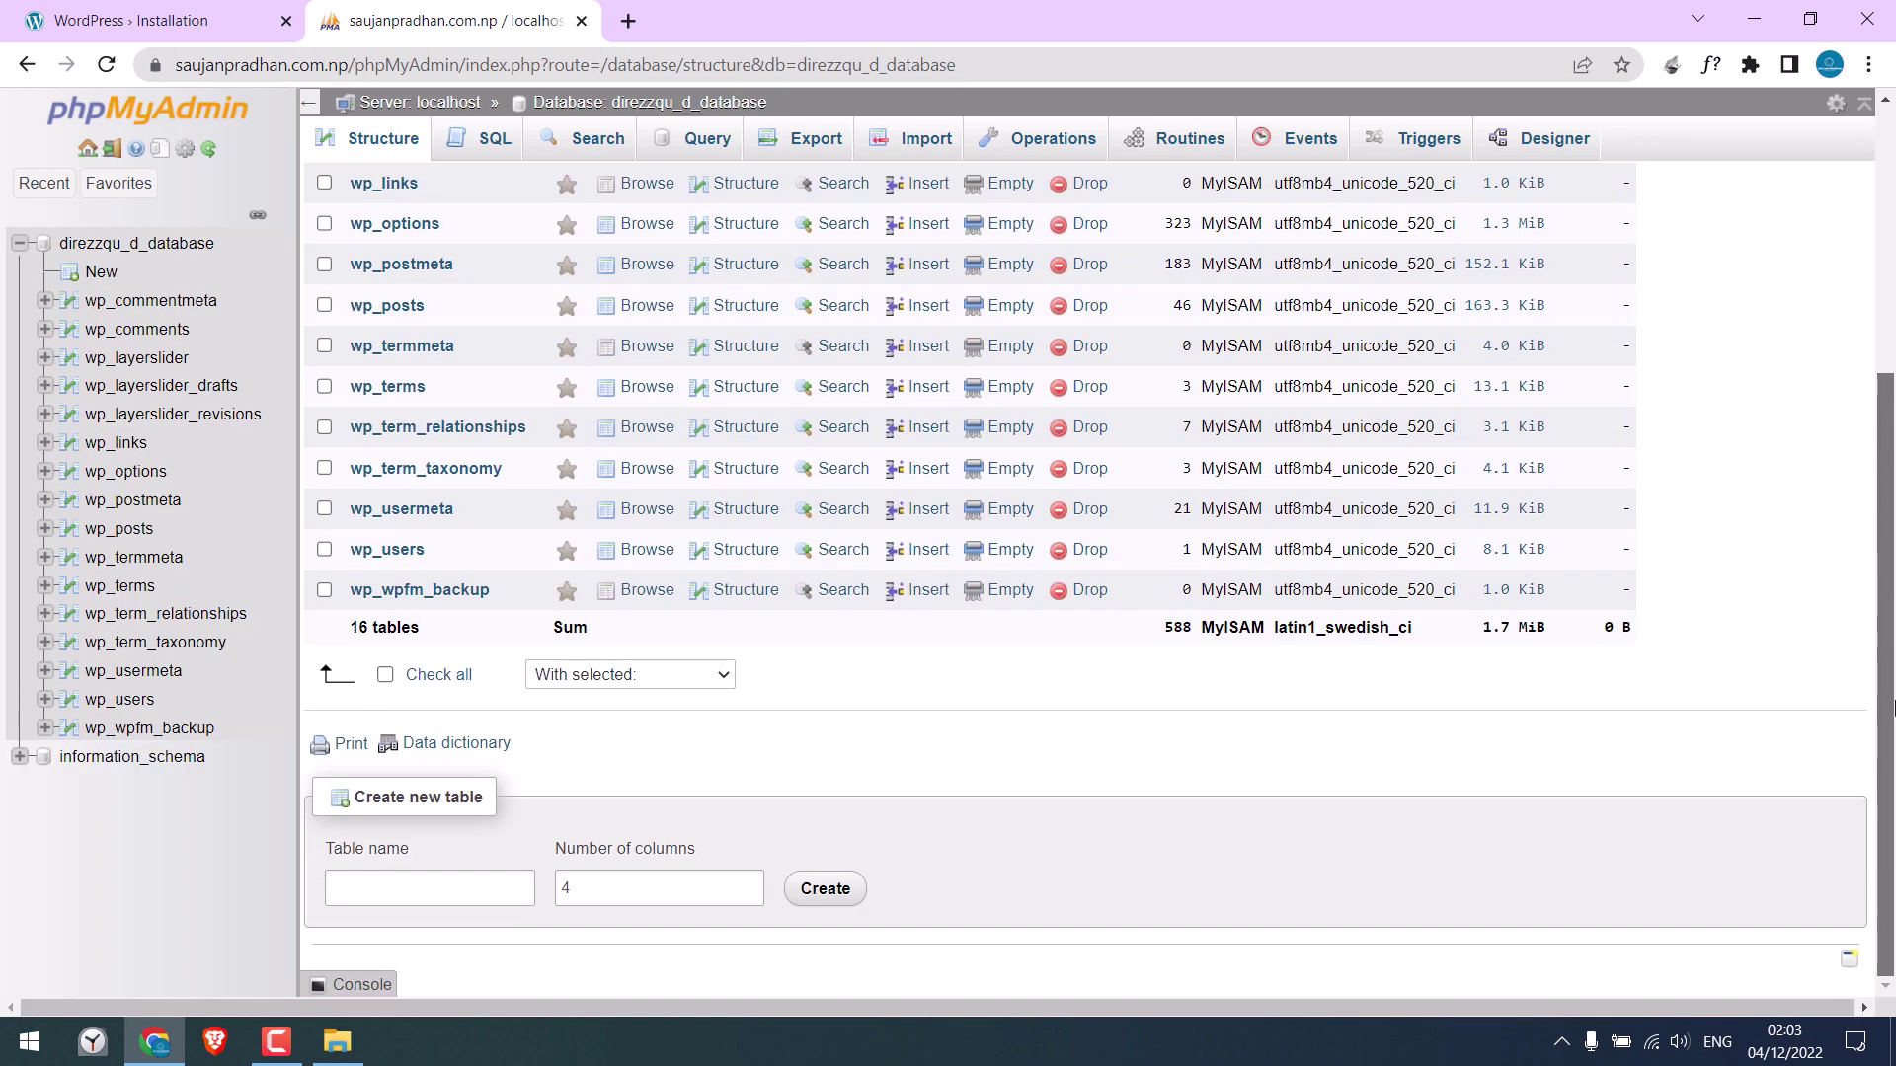
scroll(1893, 706, "up", 4)
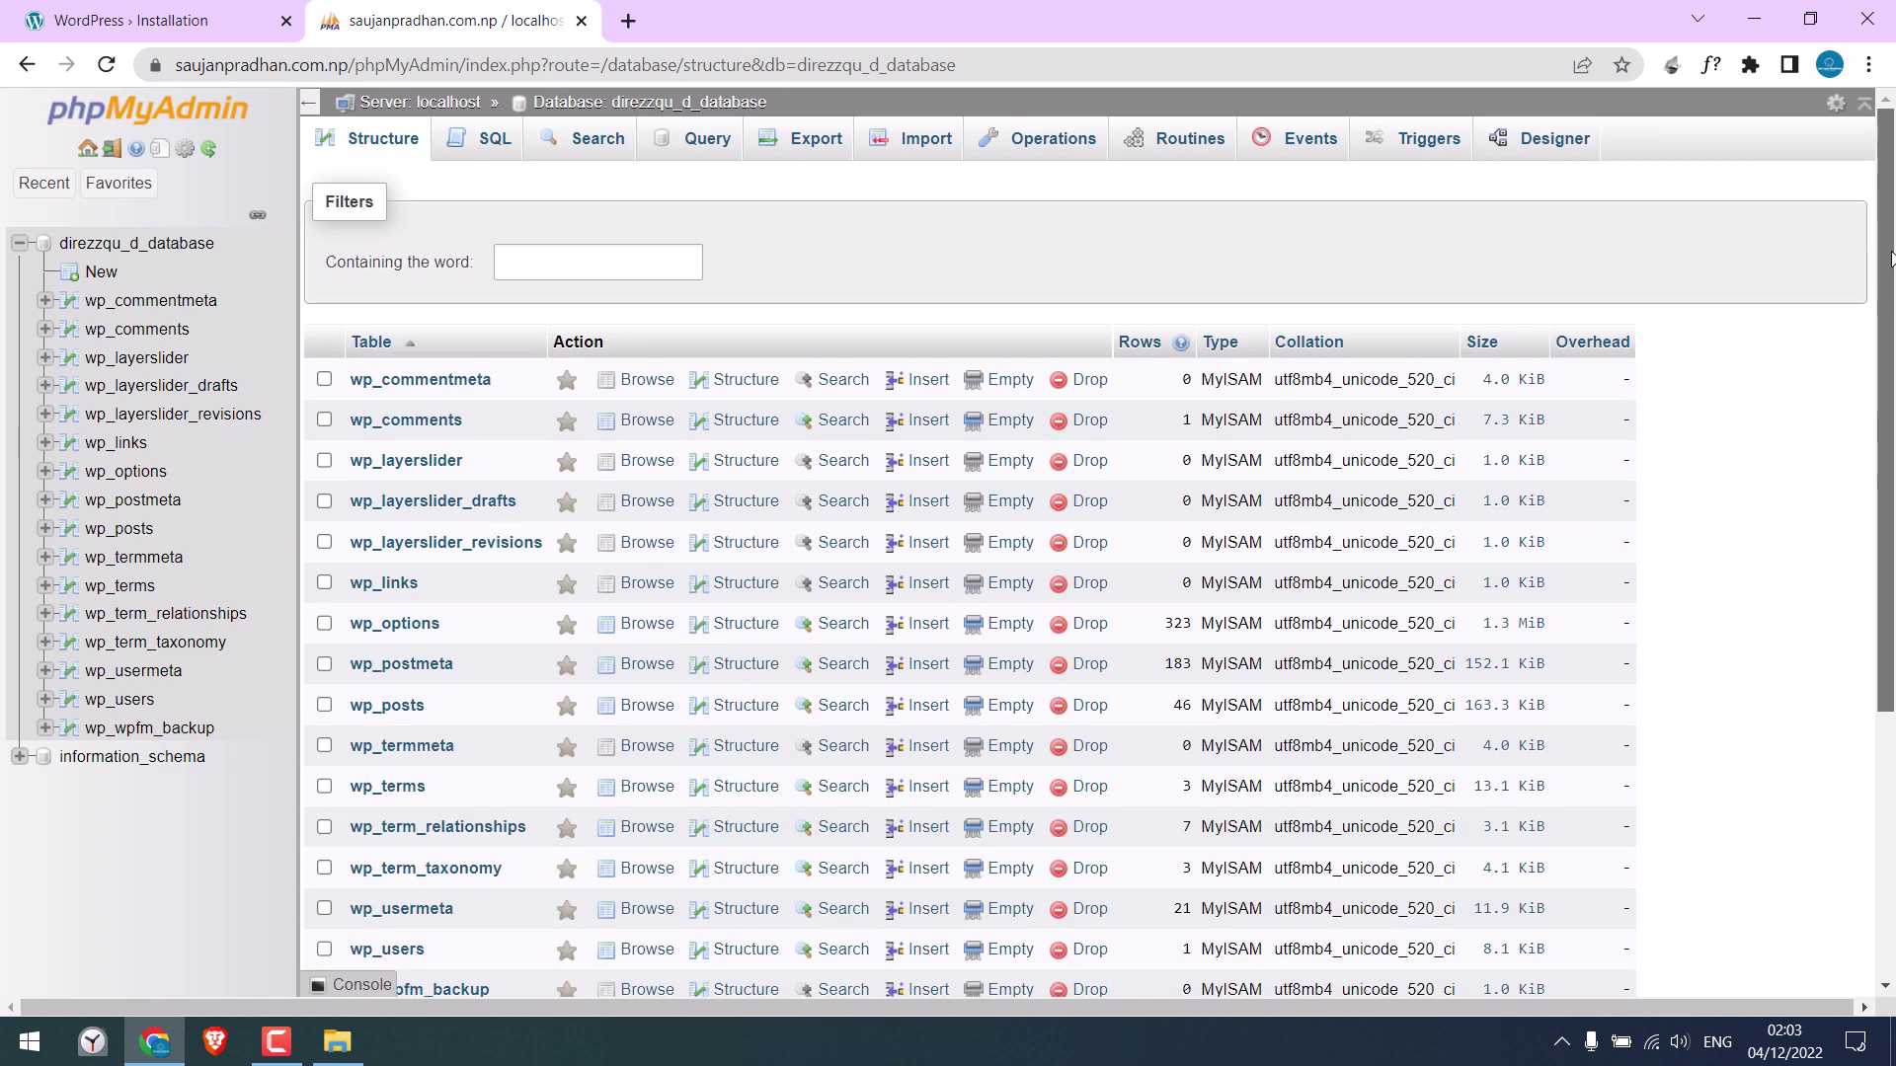
left_click(190, 11)
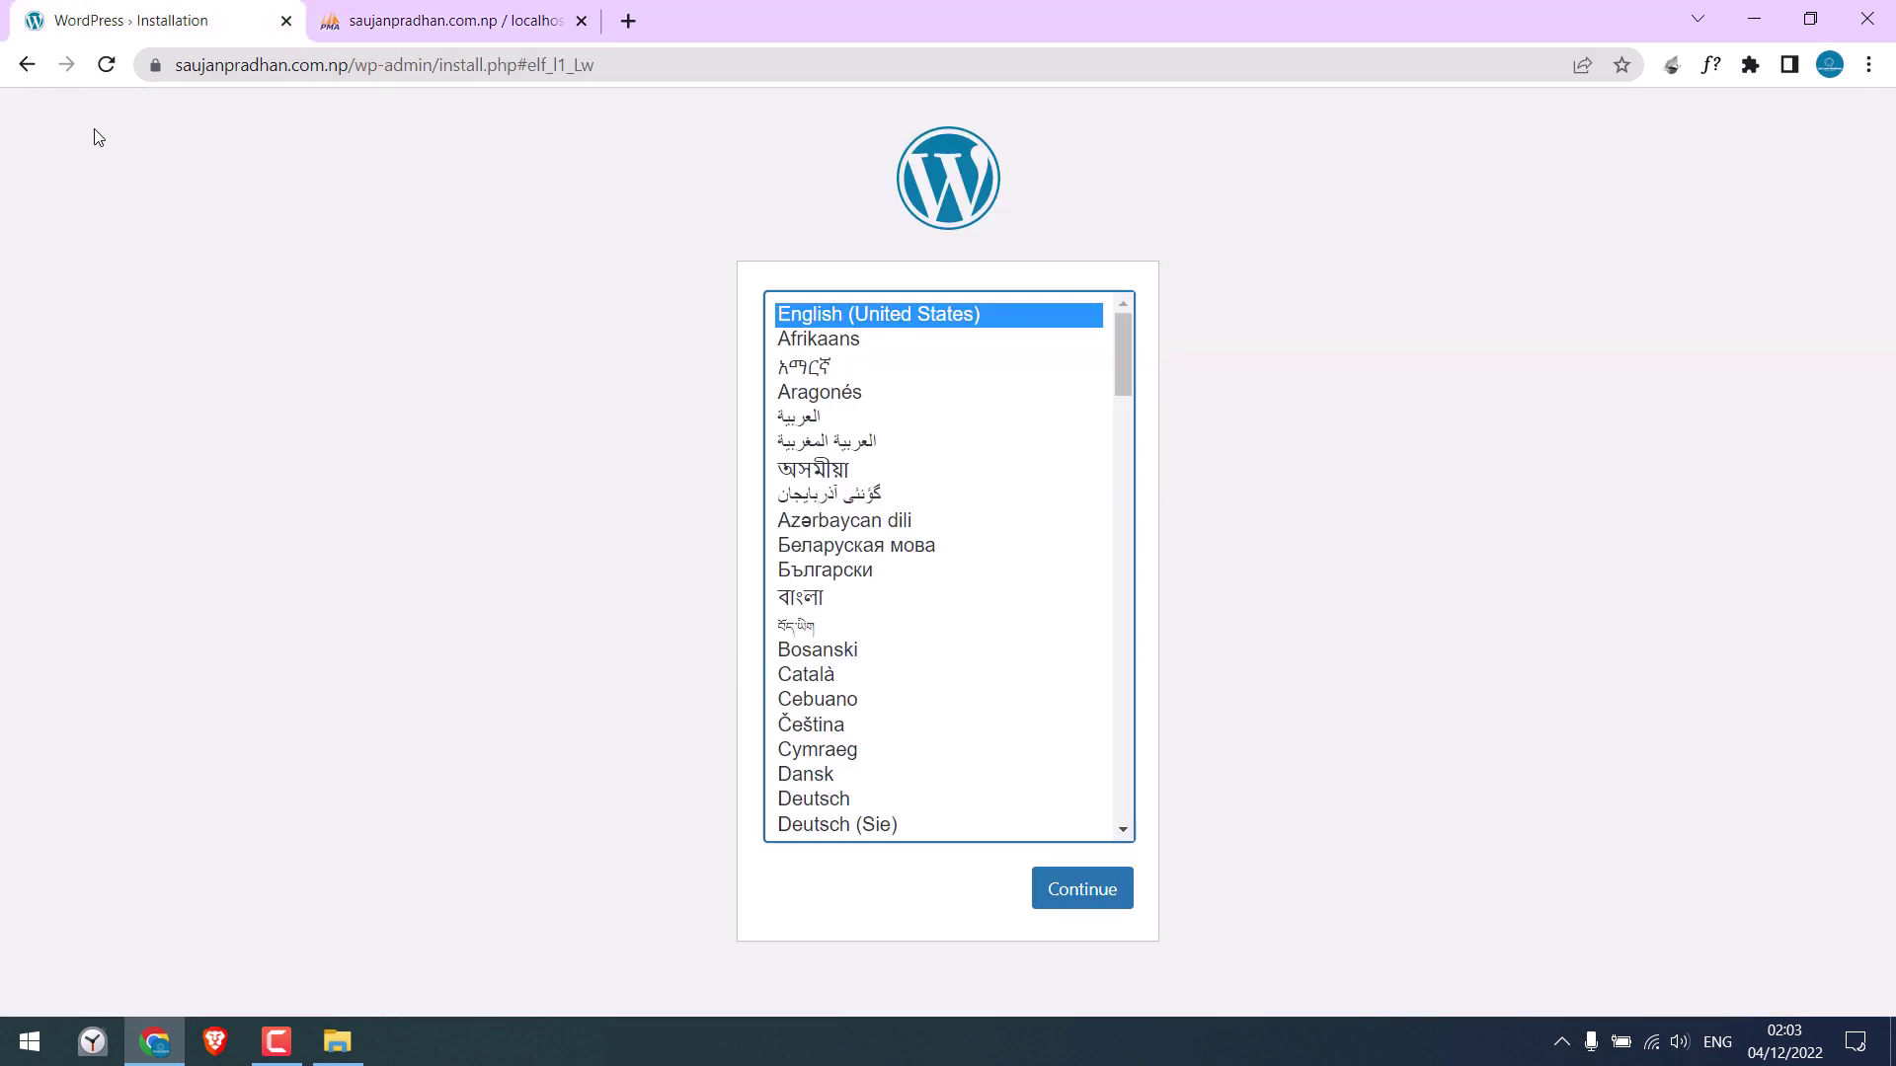
left_click(108, 65)
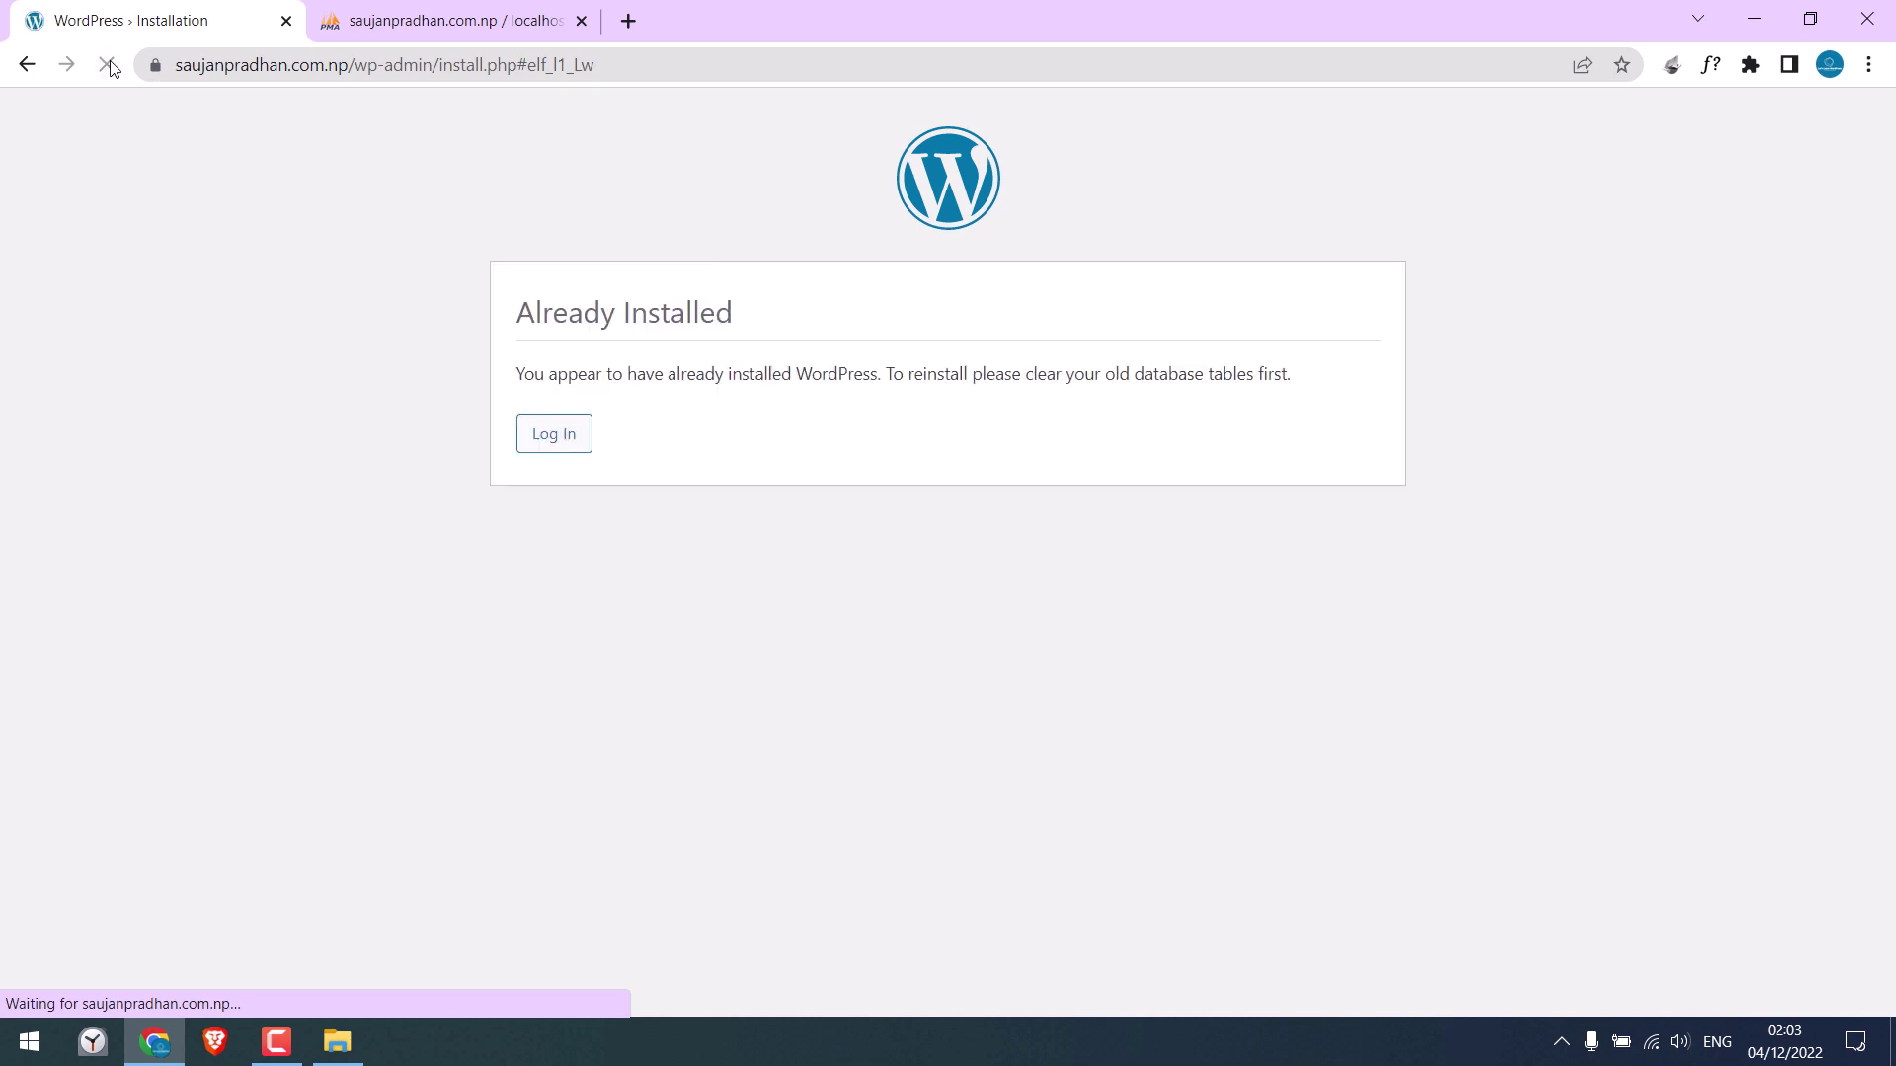
left_click(573, 443)
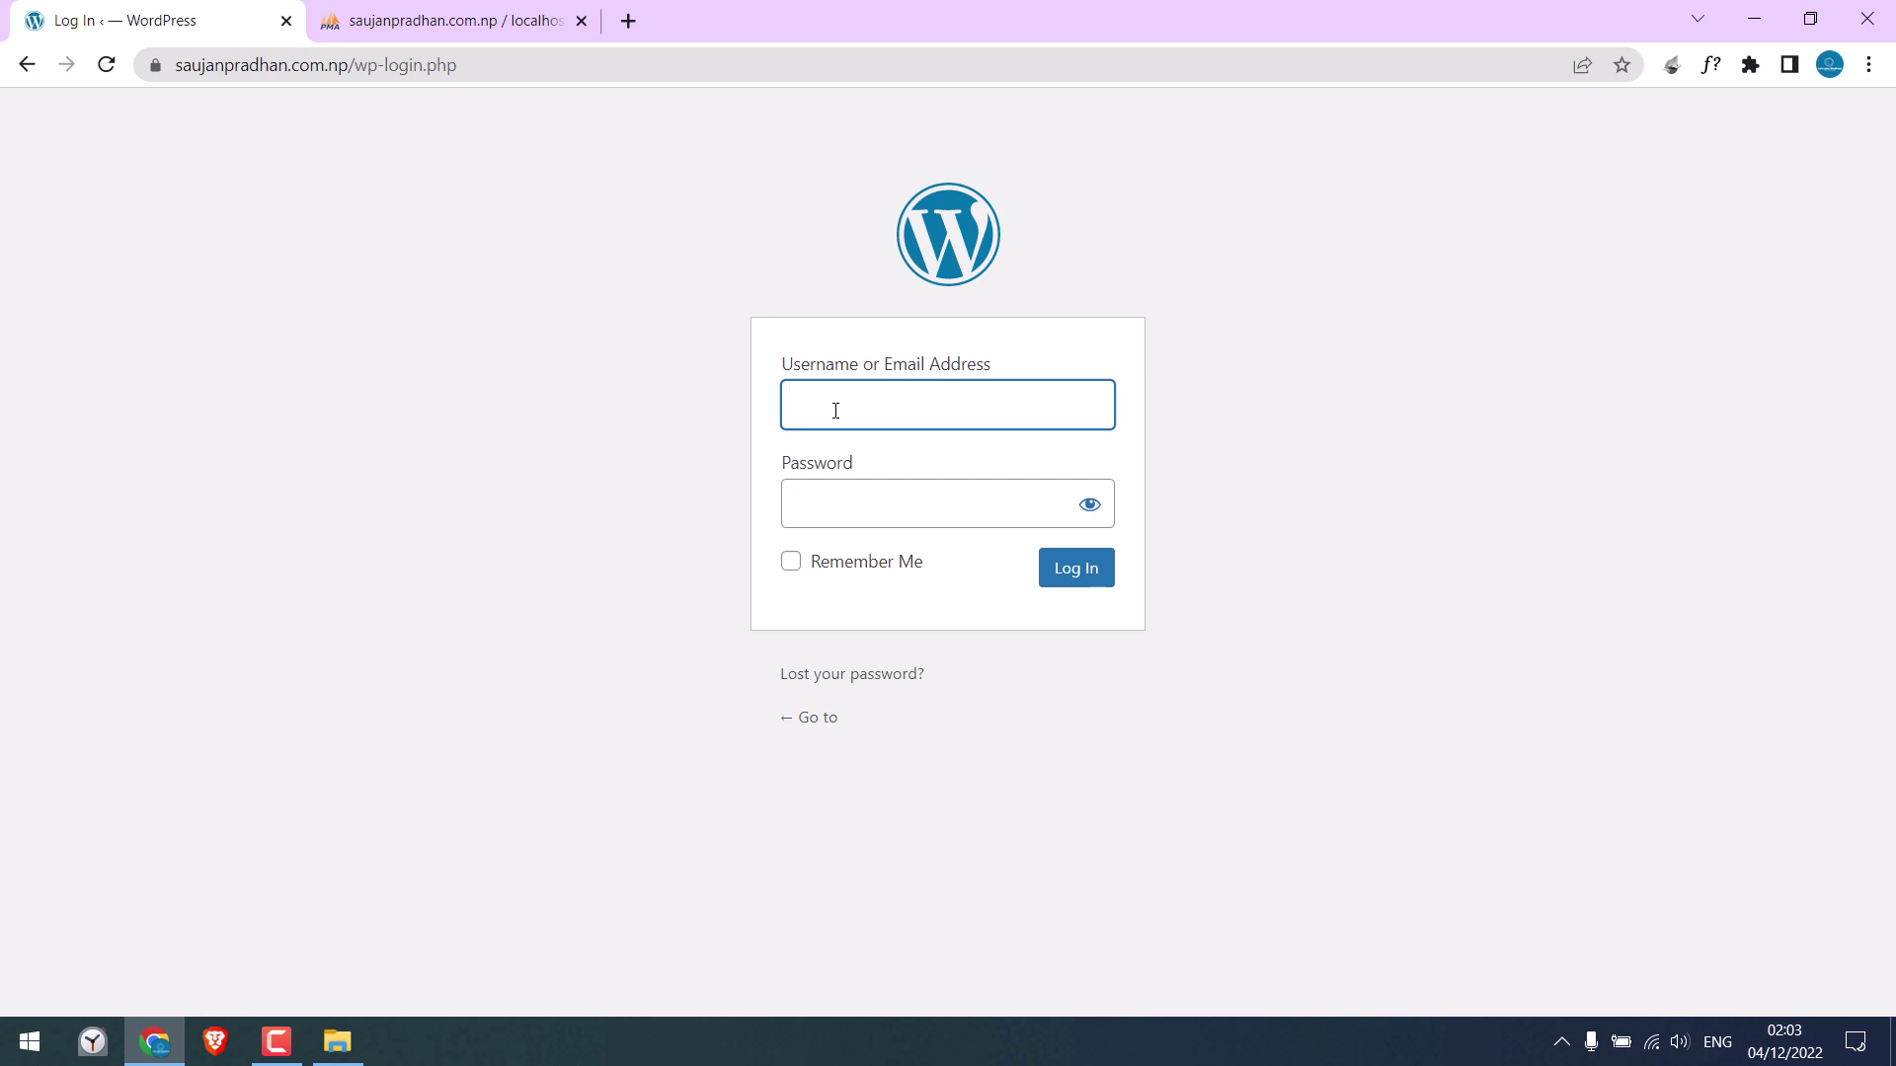
key("Tab")
type("test")
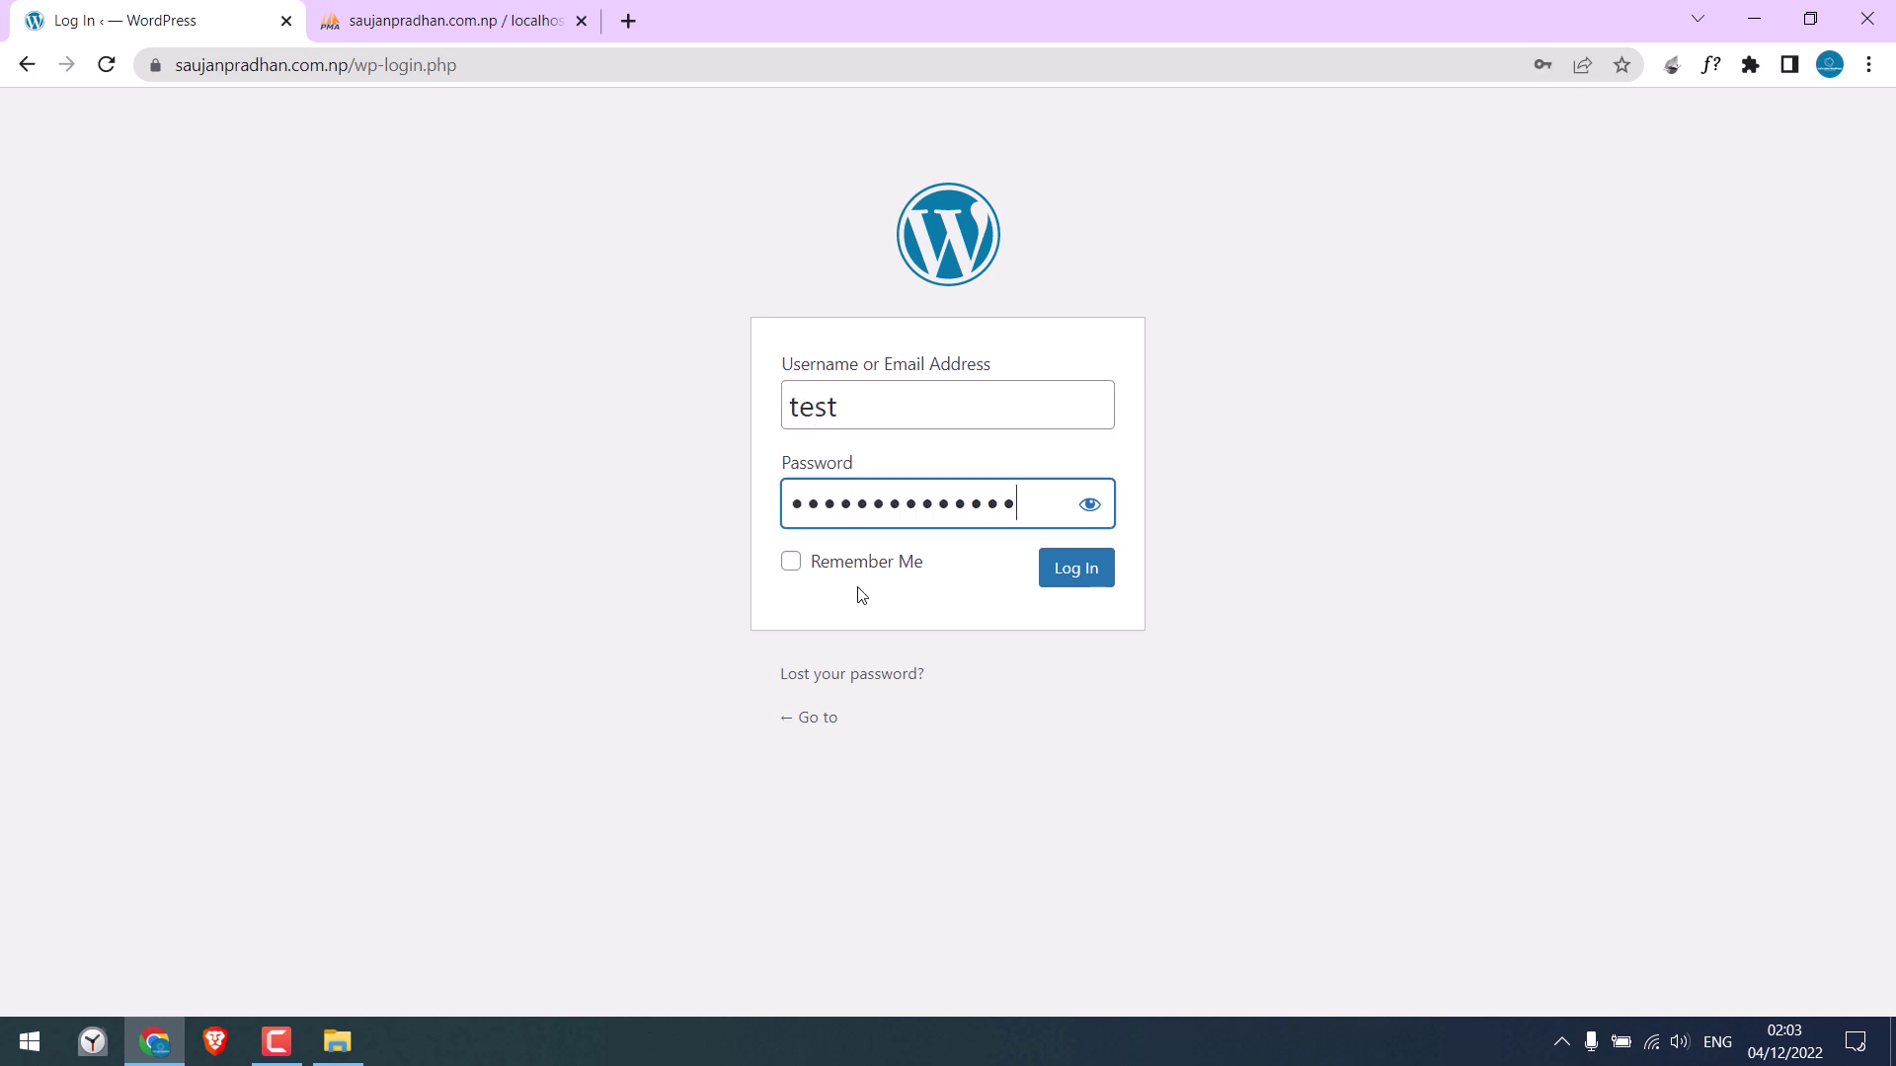
key("Return")
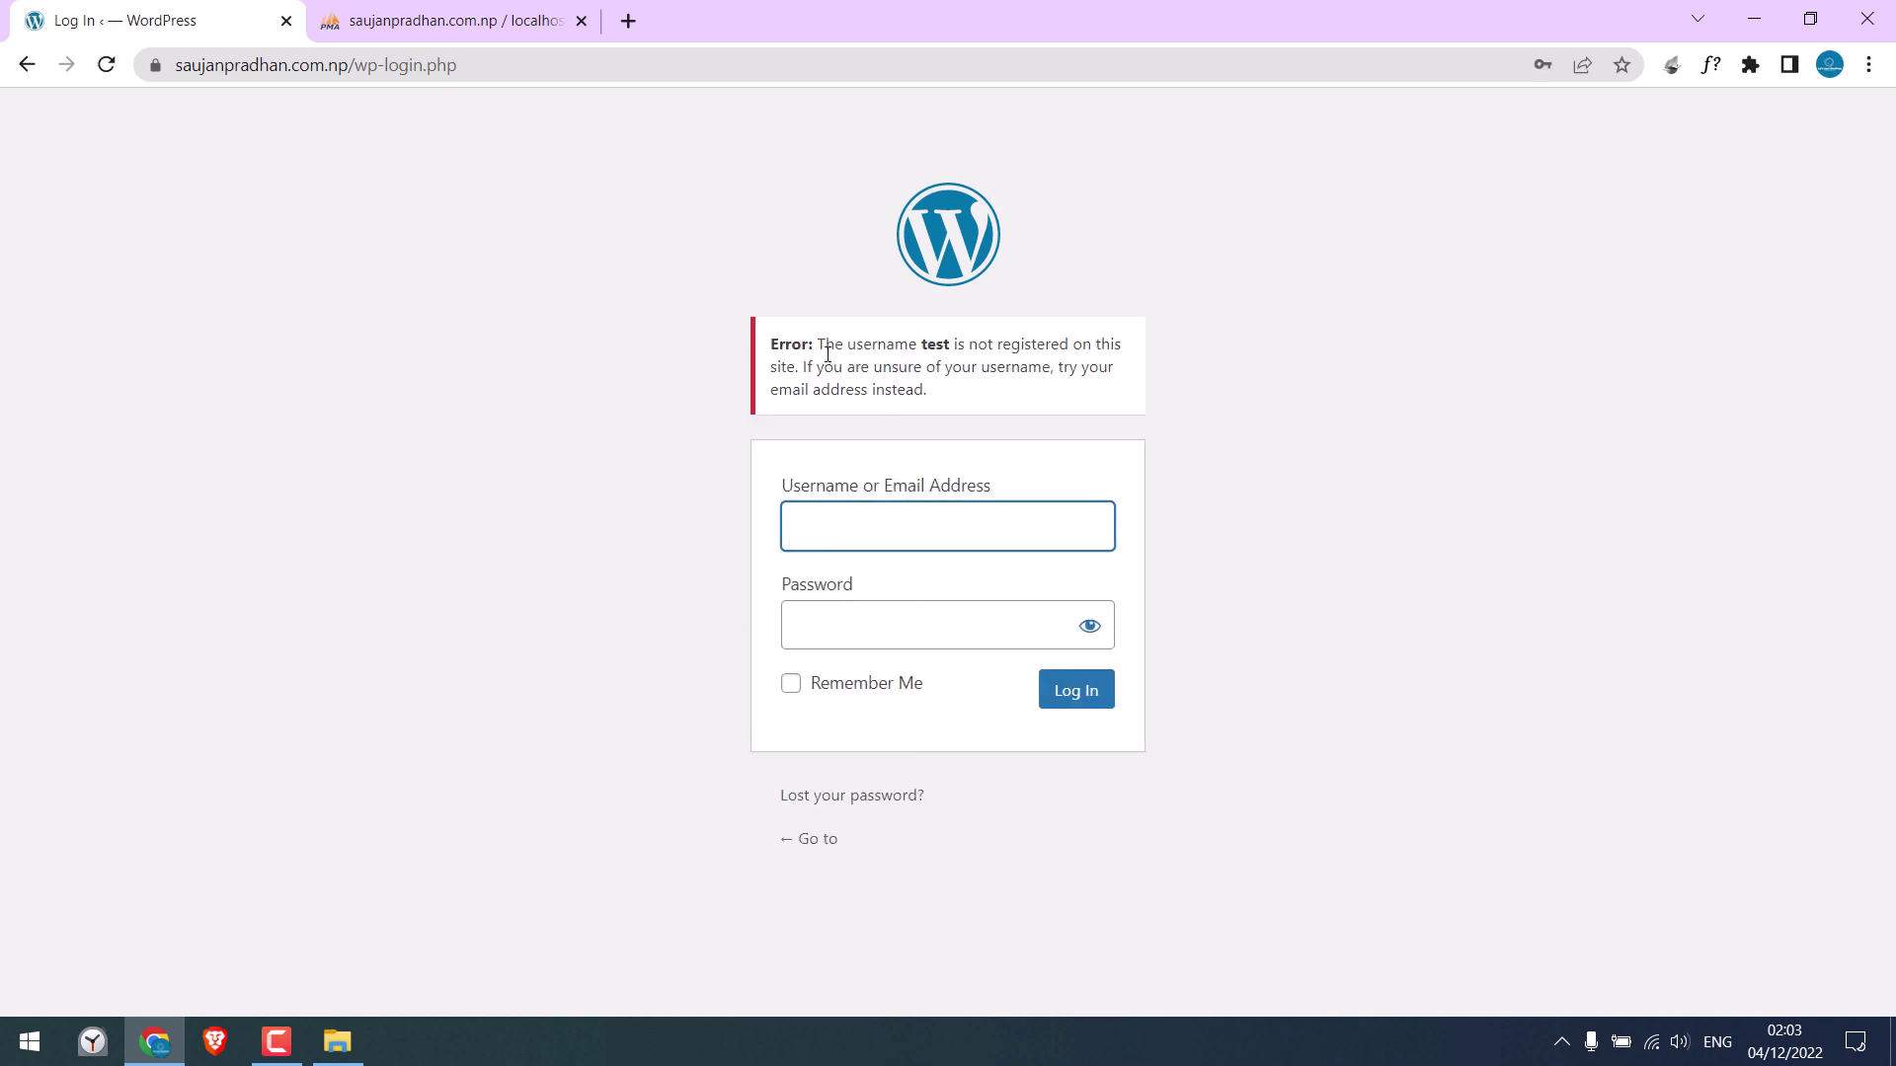
Open the letslearnwordpress demo site in a new tab, then re-enter the demo account's credentials
left_click_drag(885, 344, 965, 344)
left_click(905, 537)
left_click(639, 20)
type("le")
key("Return")
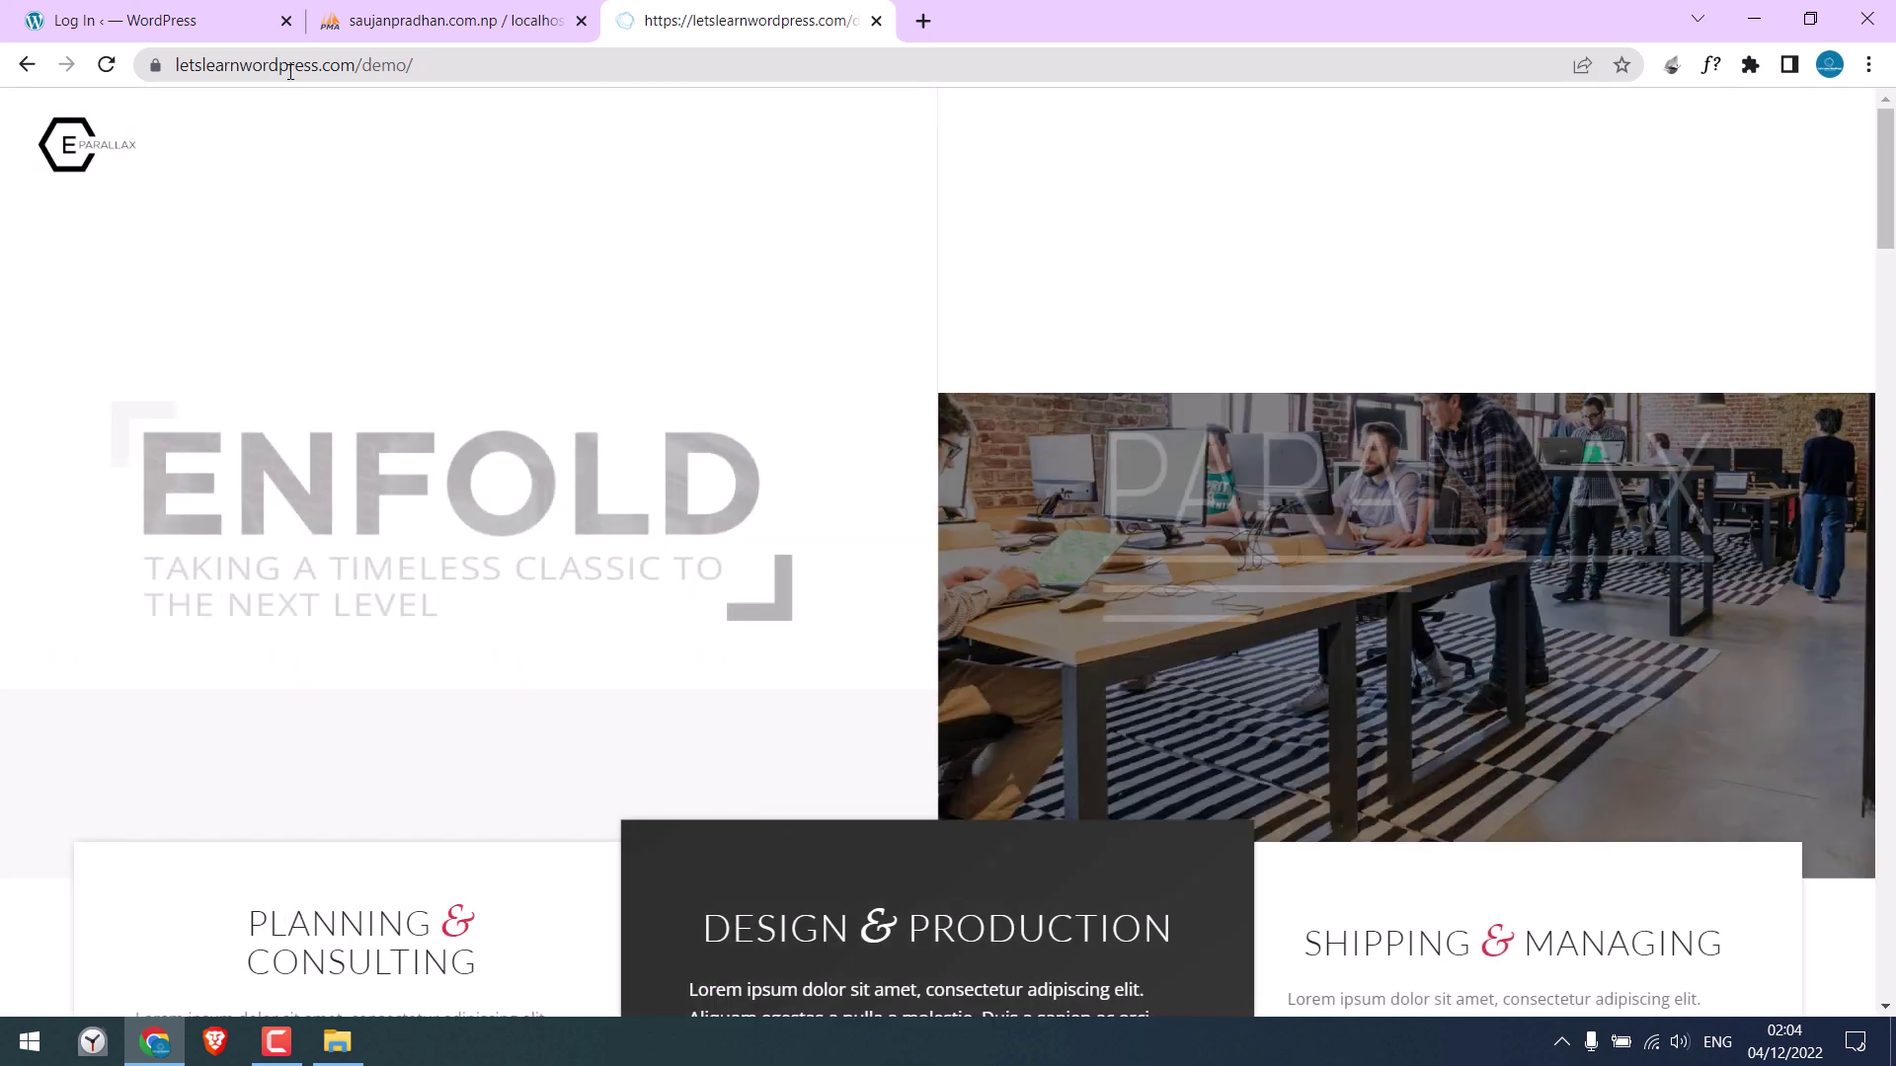
key("ctrl+Tab")
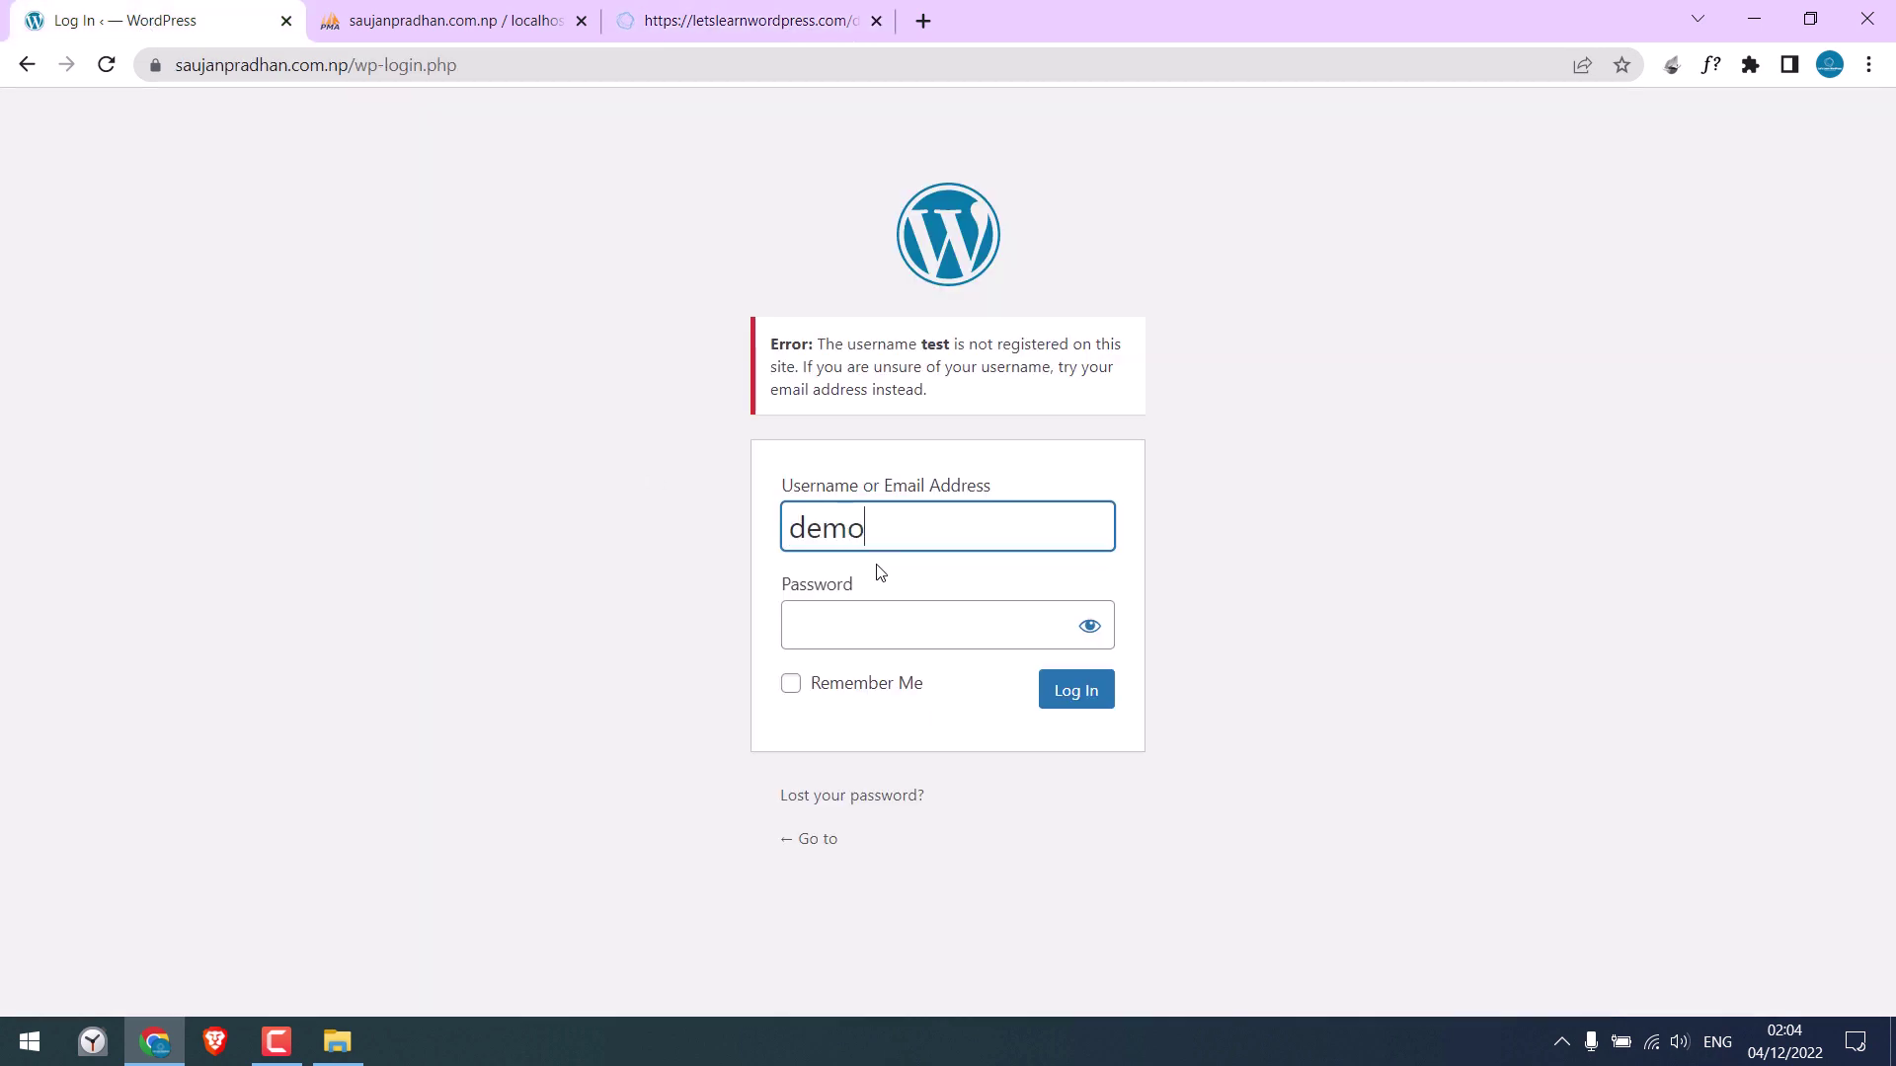
key("Tab")
type("d")
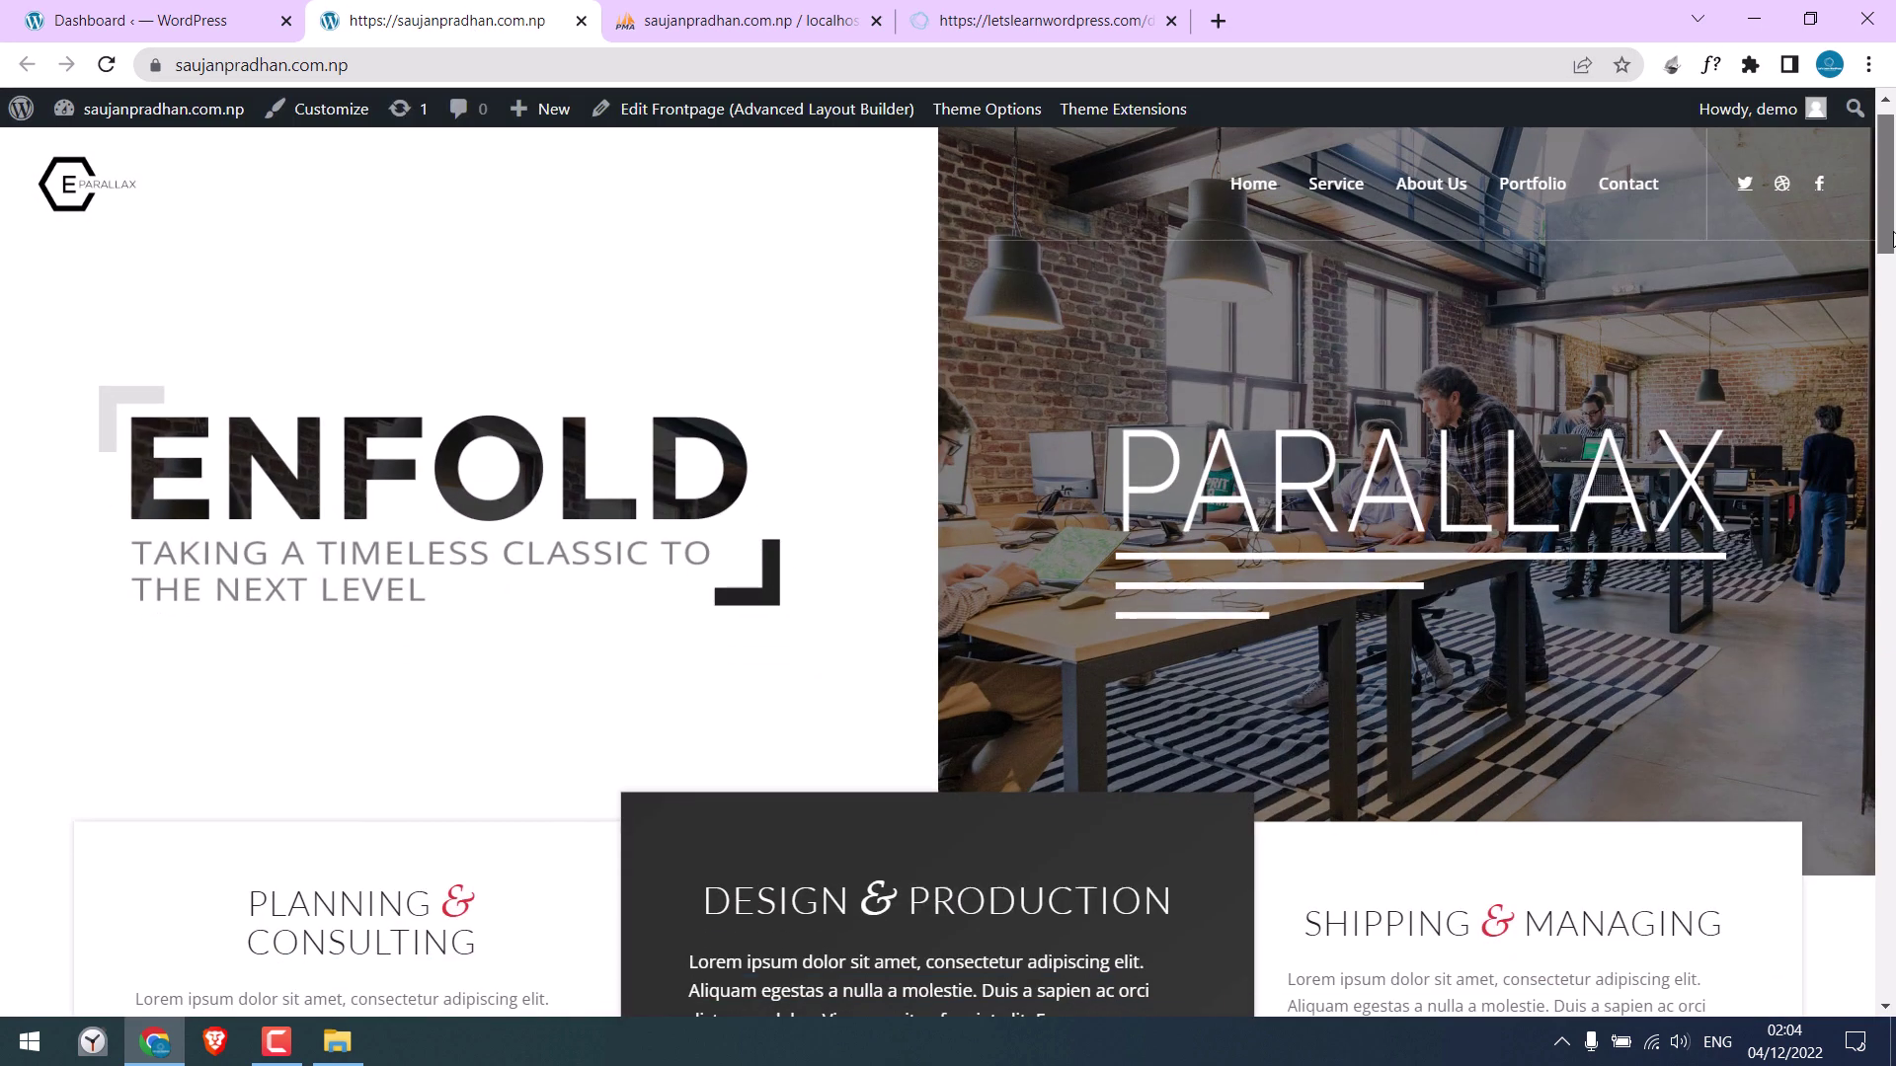
Close the phpMyAdmin and demo tabs, view the migrated front page, and return to the Dashboard
mouse_move(1881, 223)
left_mouse_down()
mouse_move(1879, 561)
mouse_move(1879, 235)
left_mouse_up()
left_click(212, 64)
left_click(824, 24)
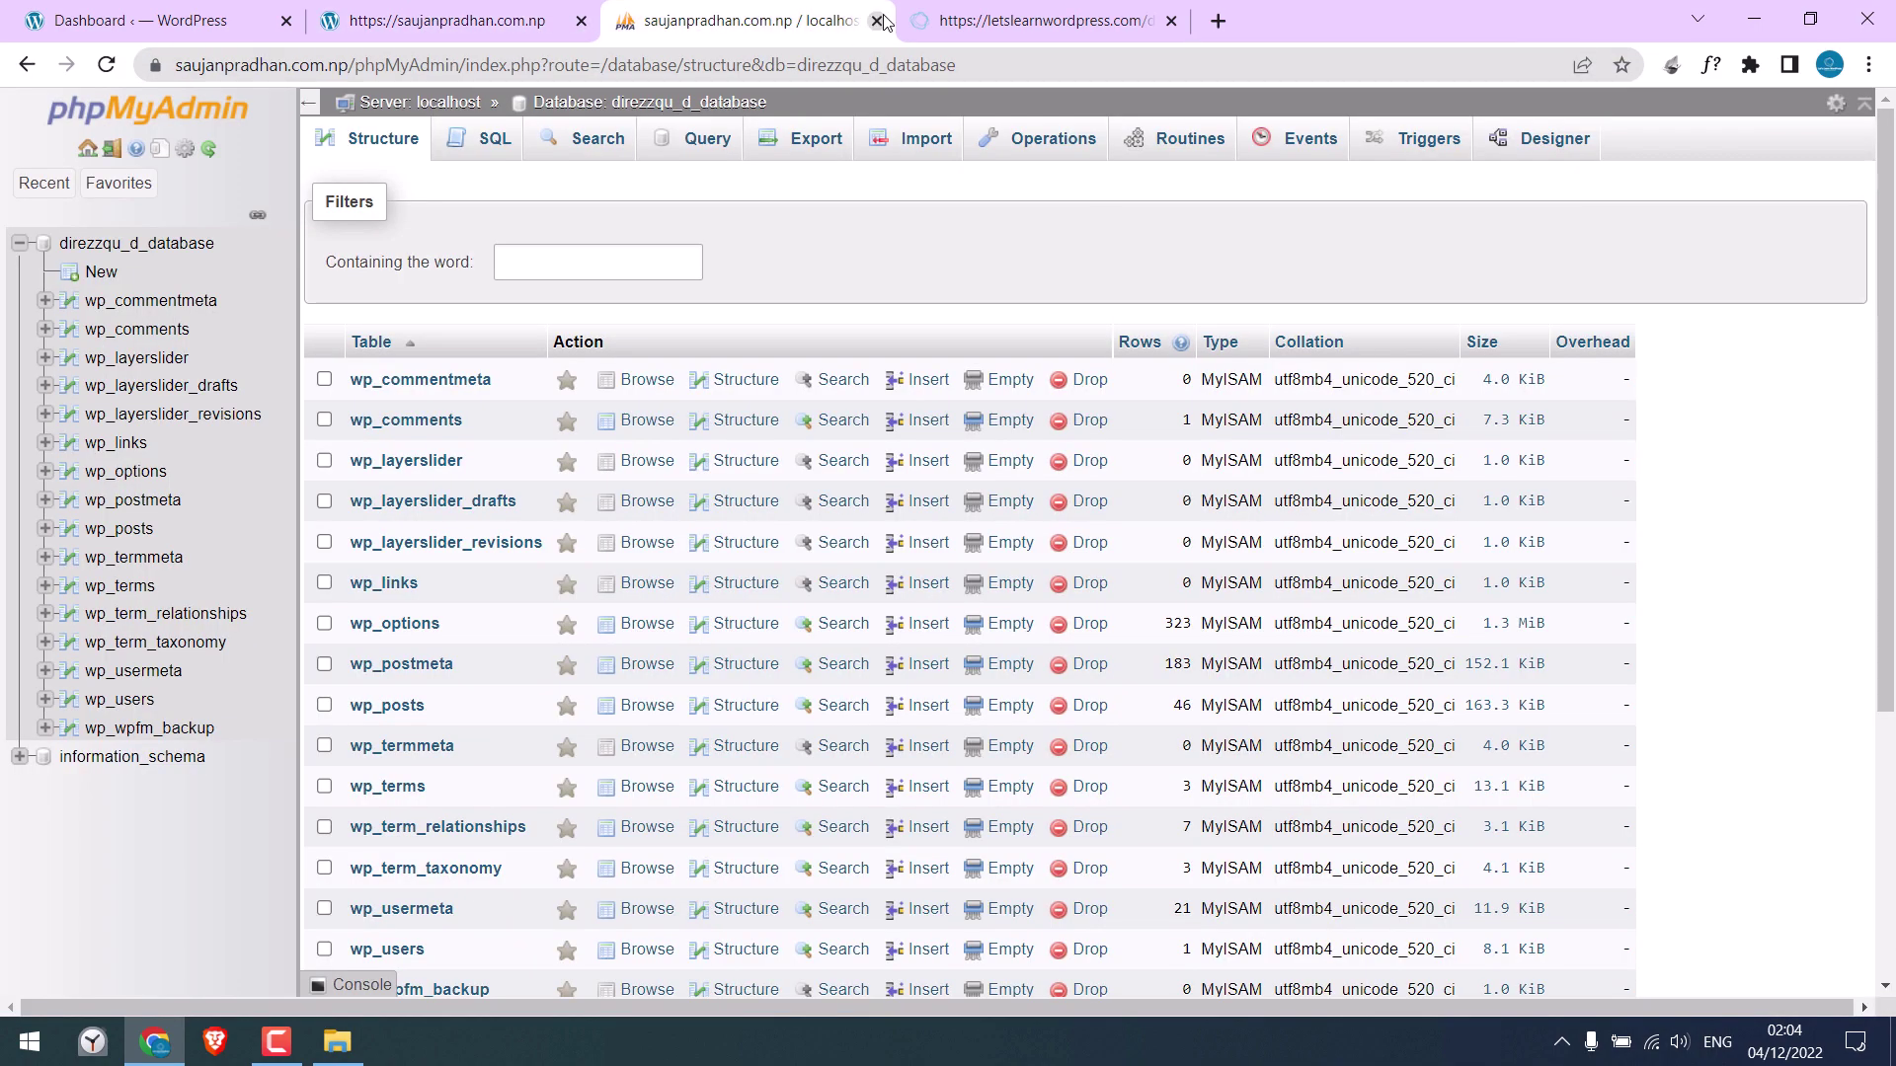
left_click(875, 21)
left_click(877, 20)
left_click(96, 25)
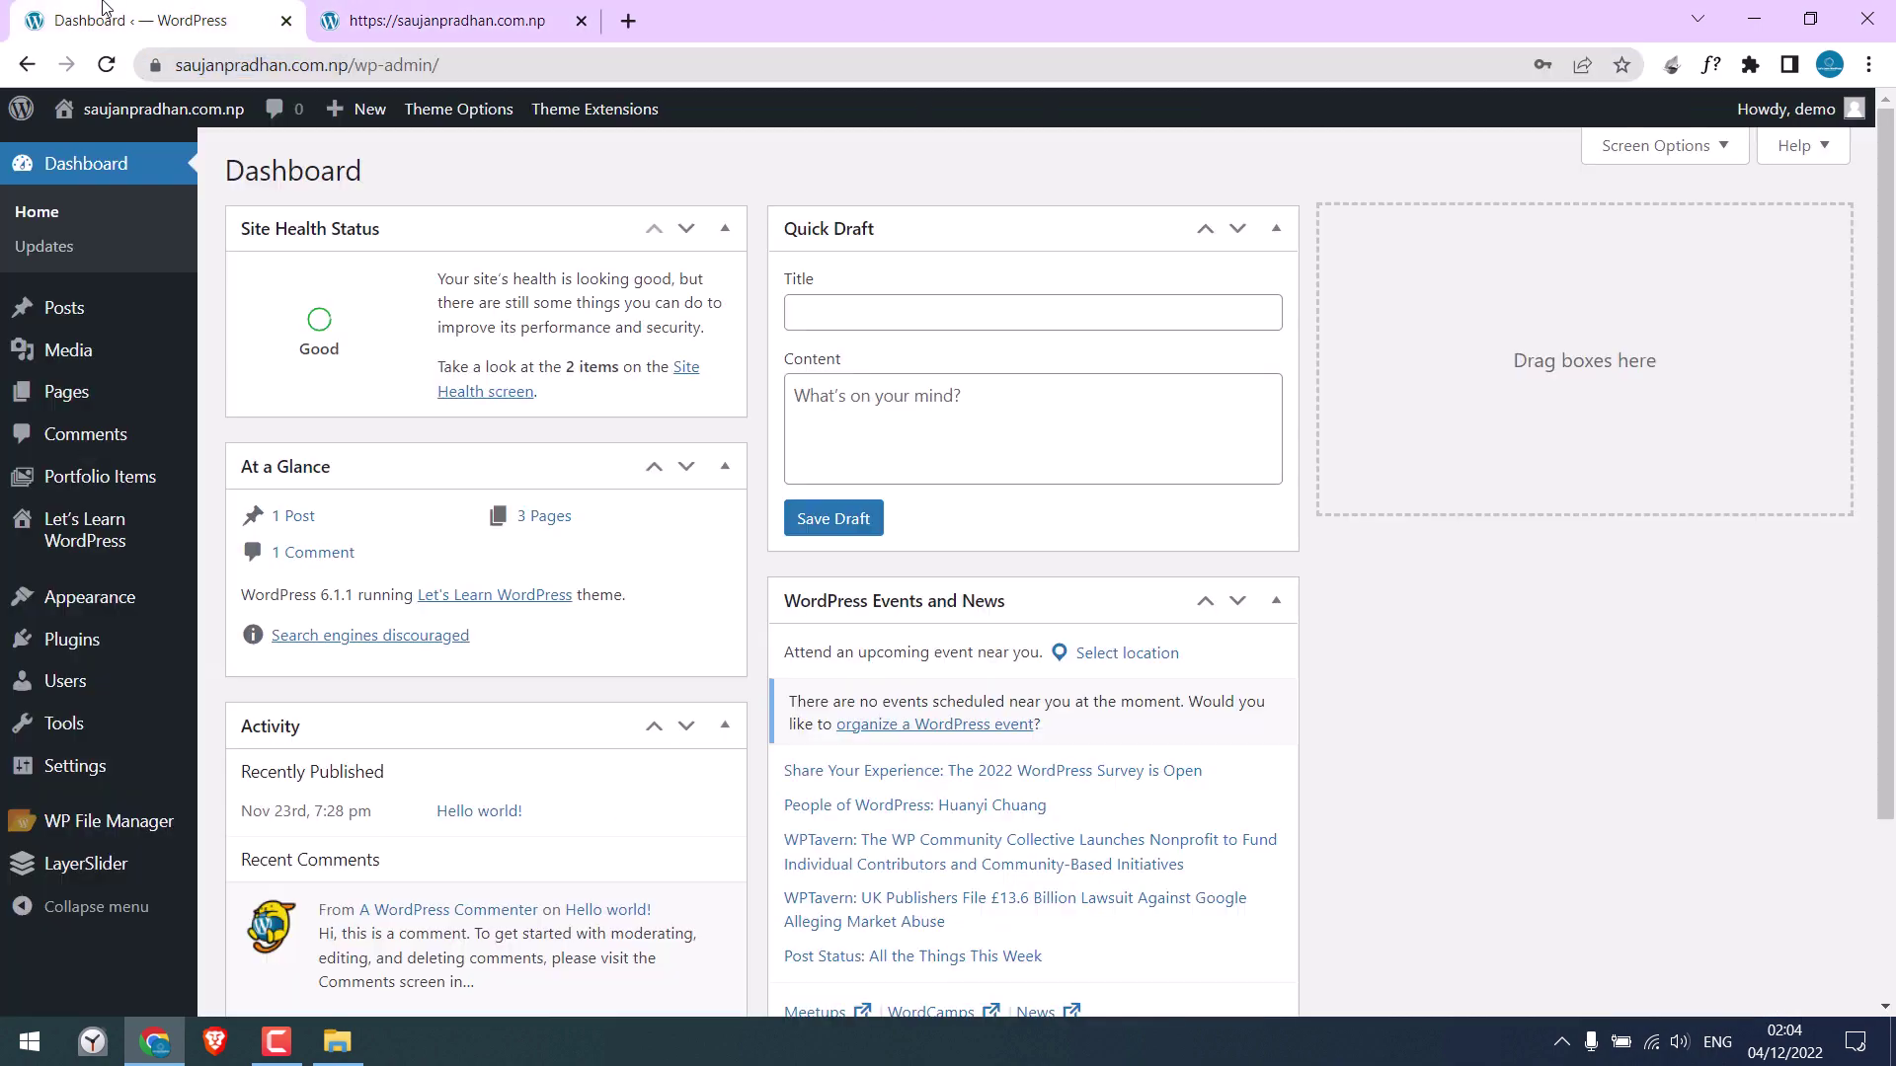
left_click(525, 20)
left_click_drag(1884, 227, 1884, 965)
left_click(1783, 926)
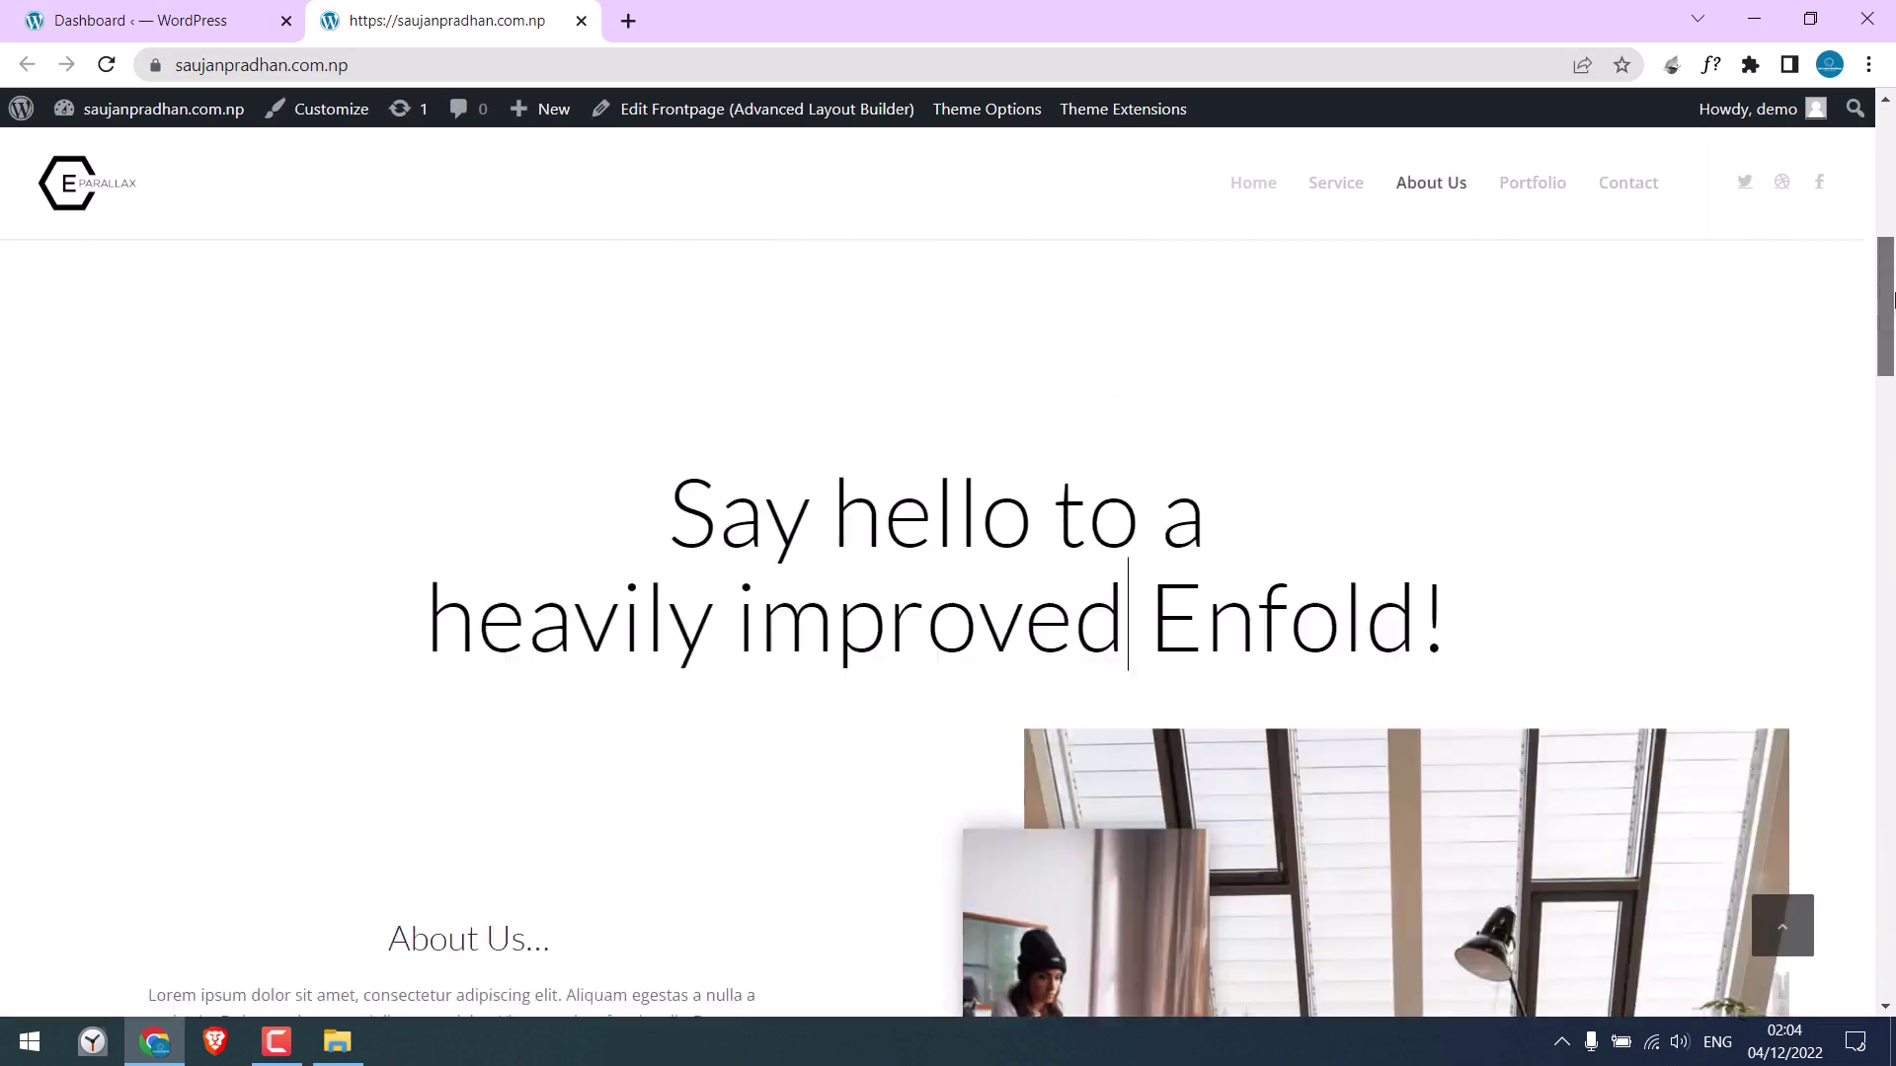
left_click(94, 22)
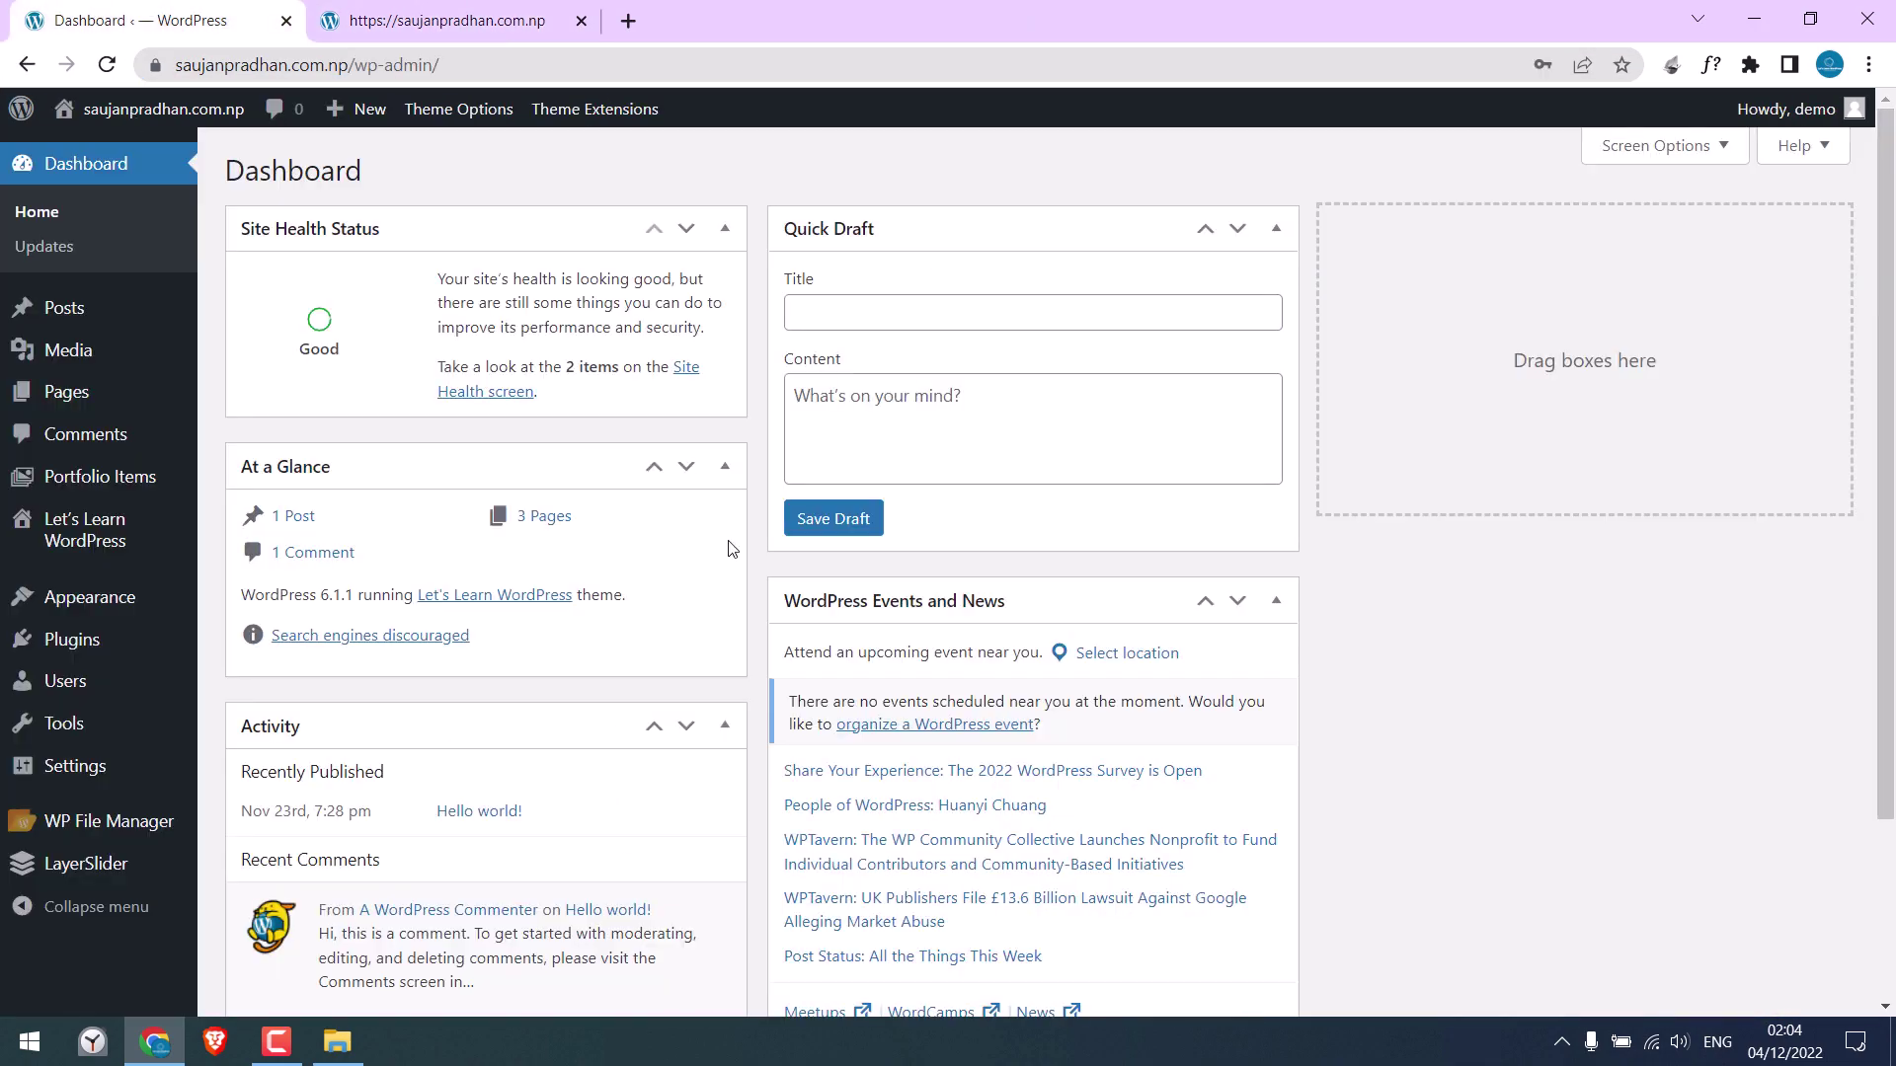
mouse_move(92, 545)
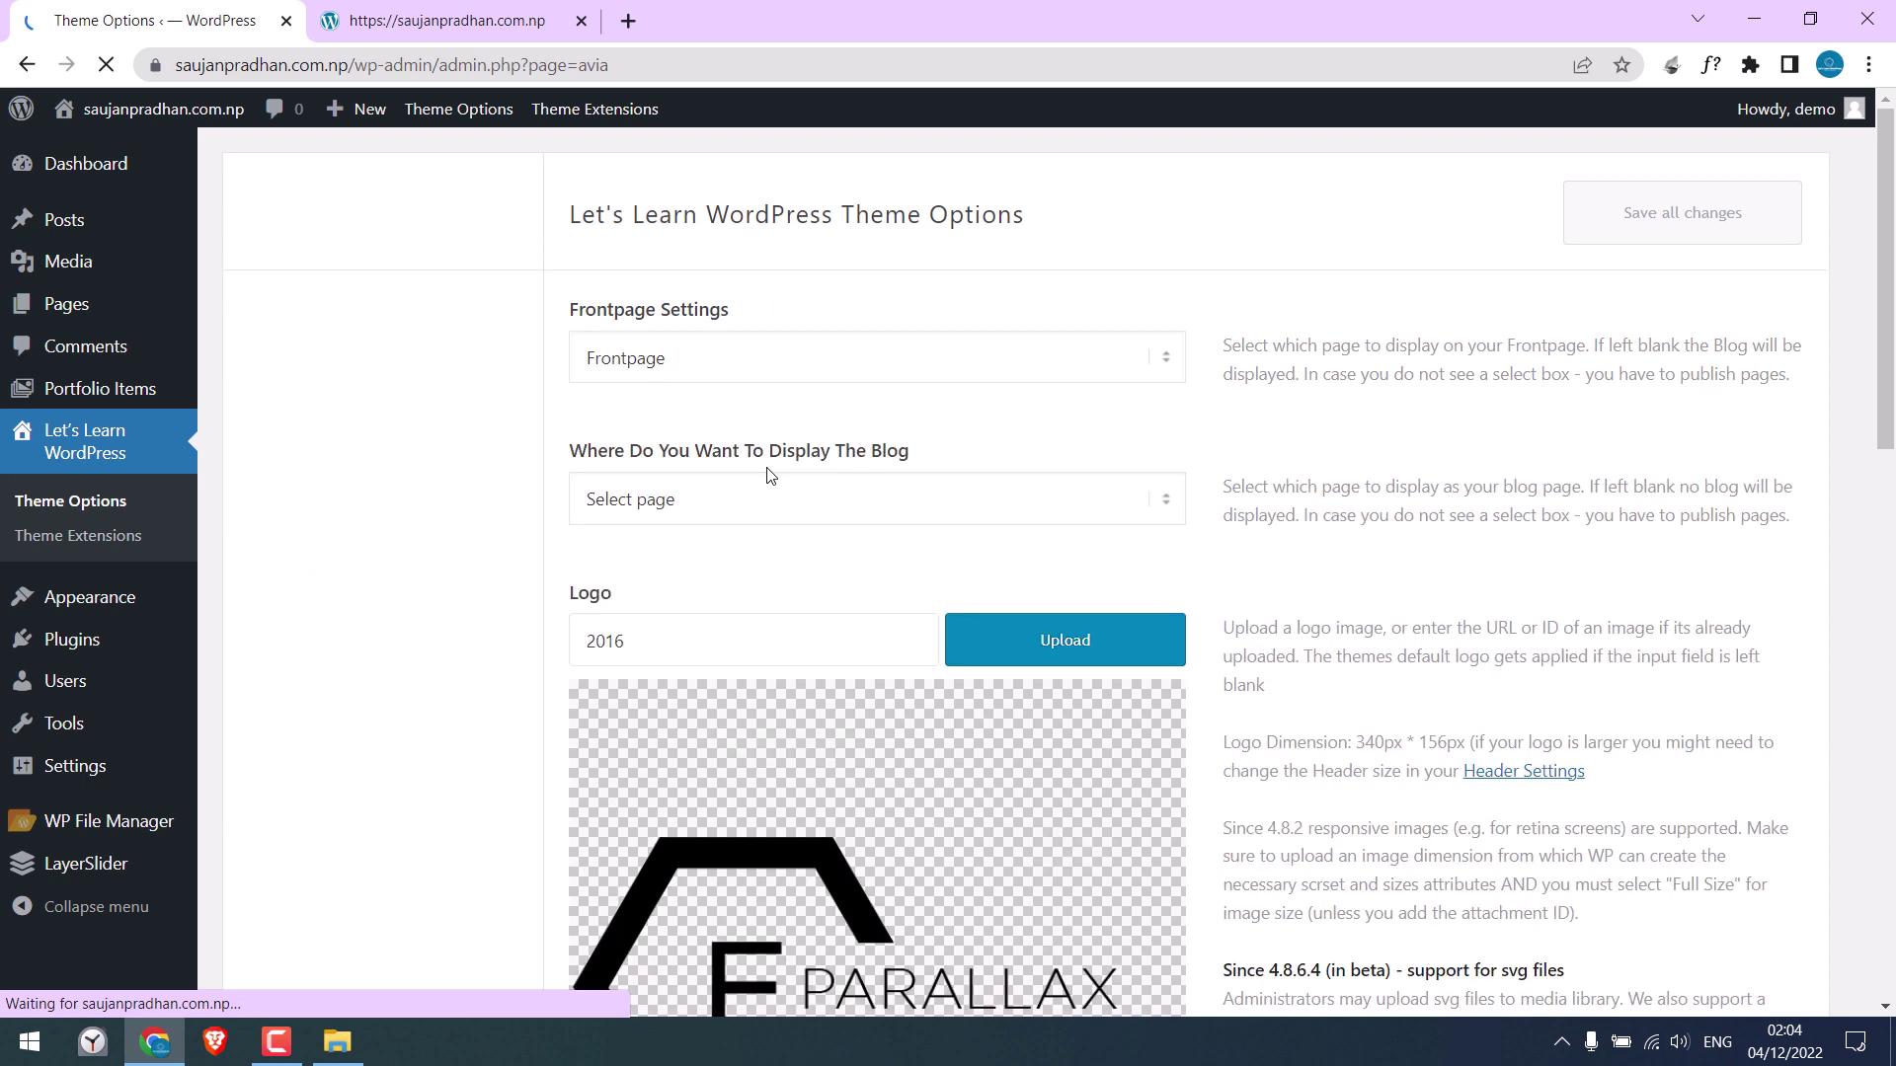
Upload the exported theme settings text file under Import/Export and insert it into the theme
left_click(1878, 555)
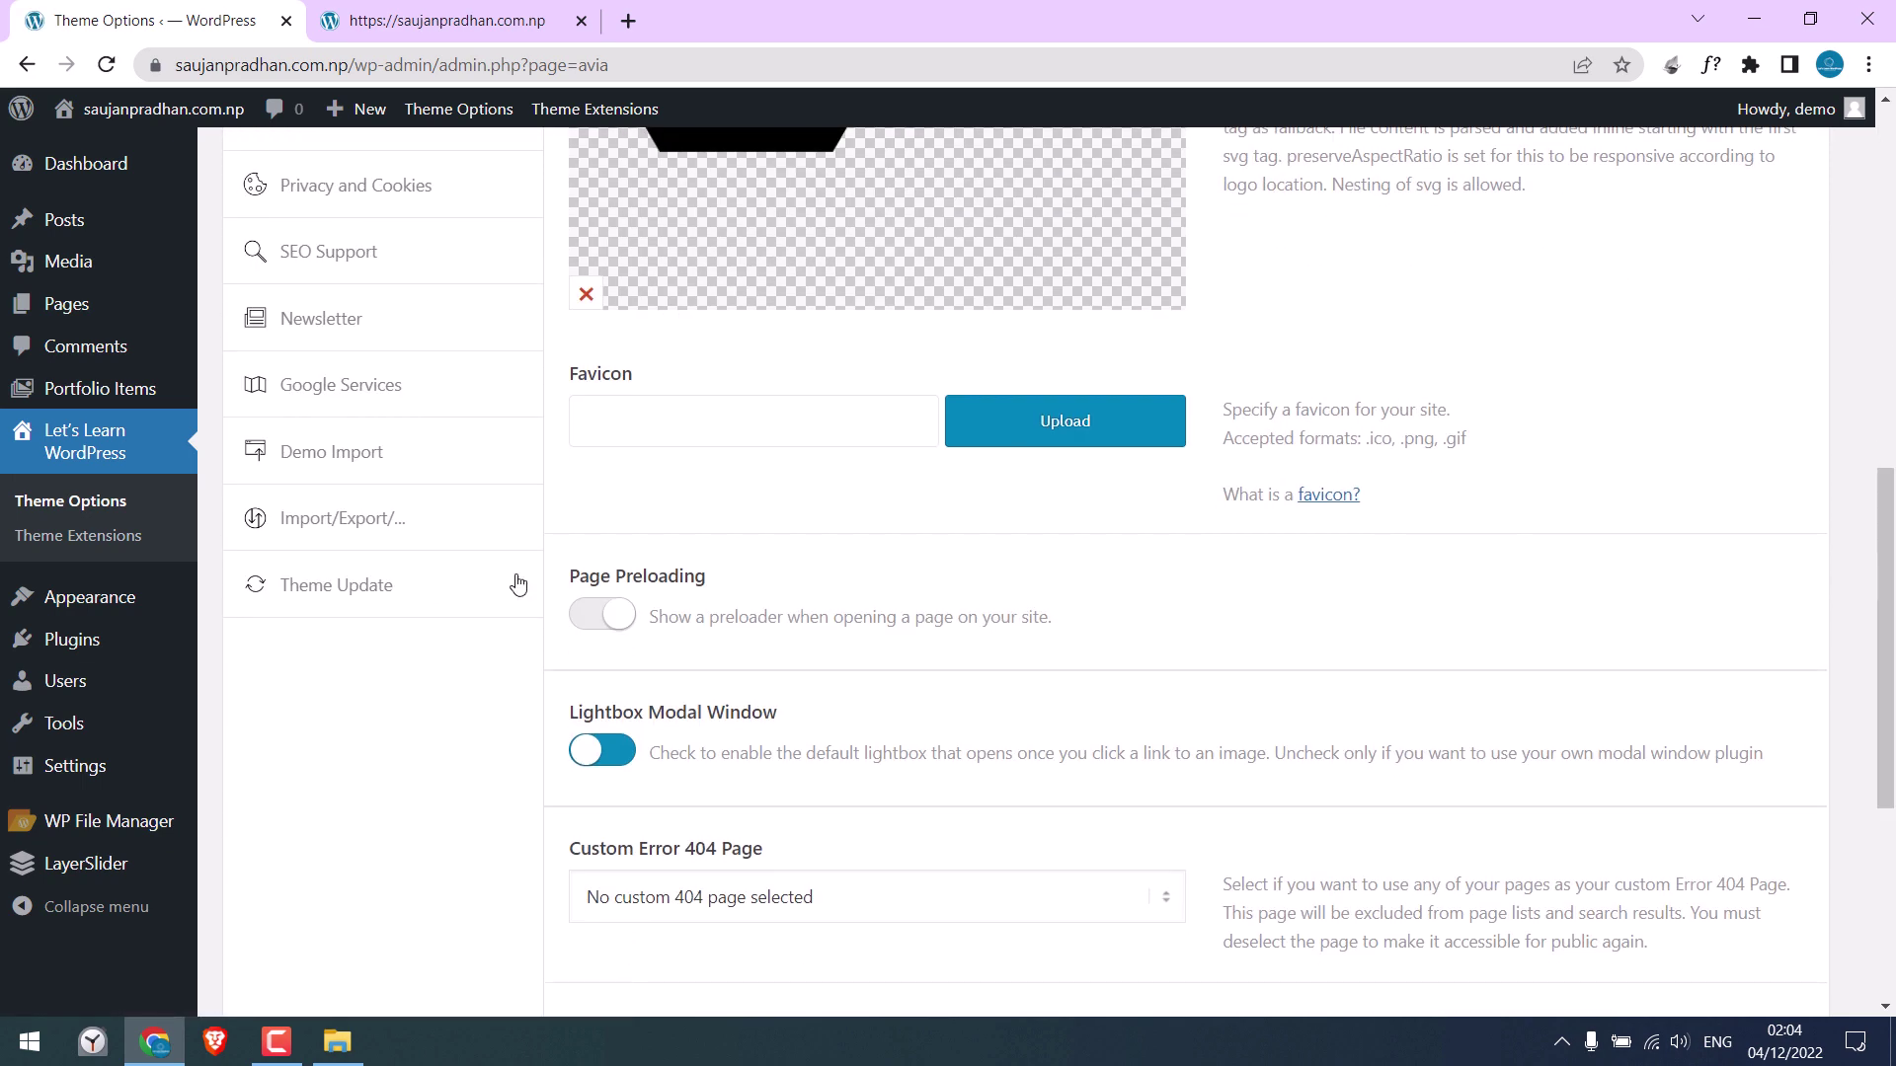
left_click(367, 528)
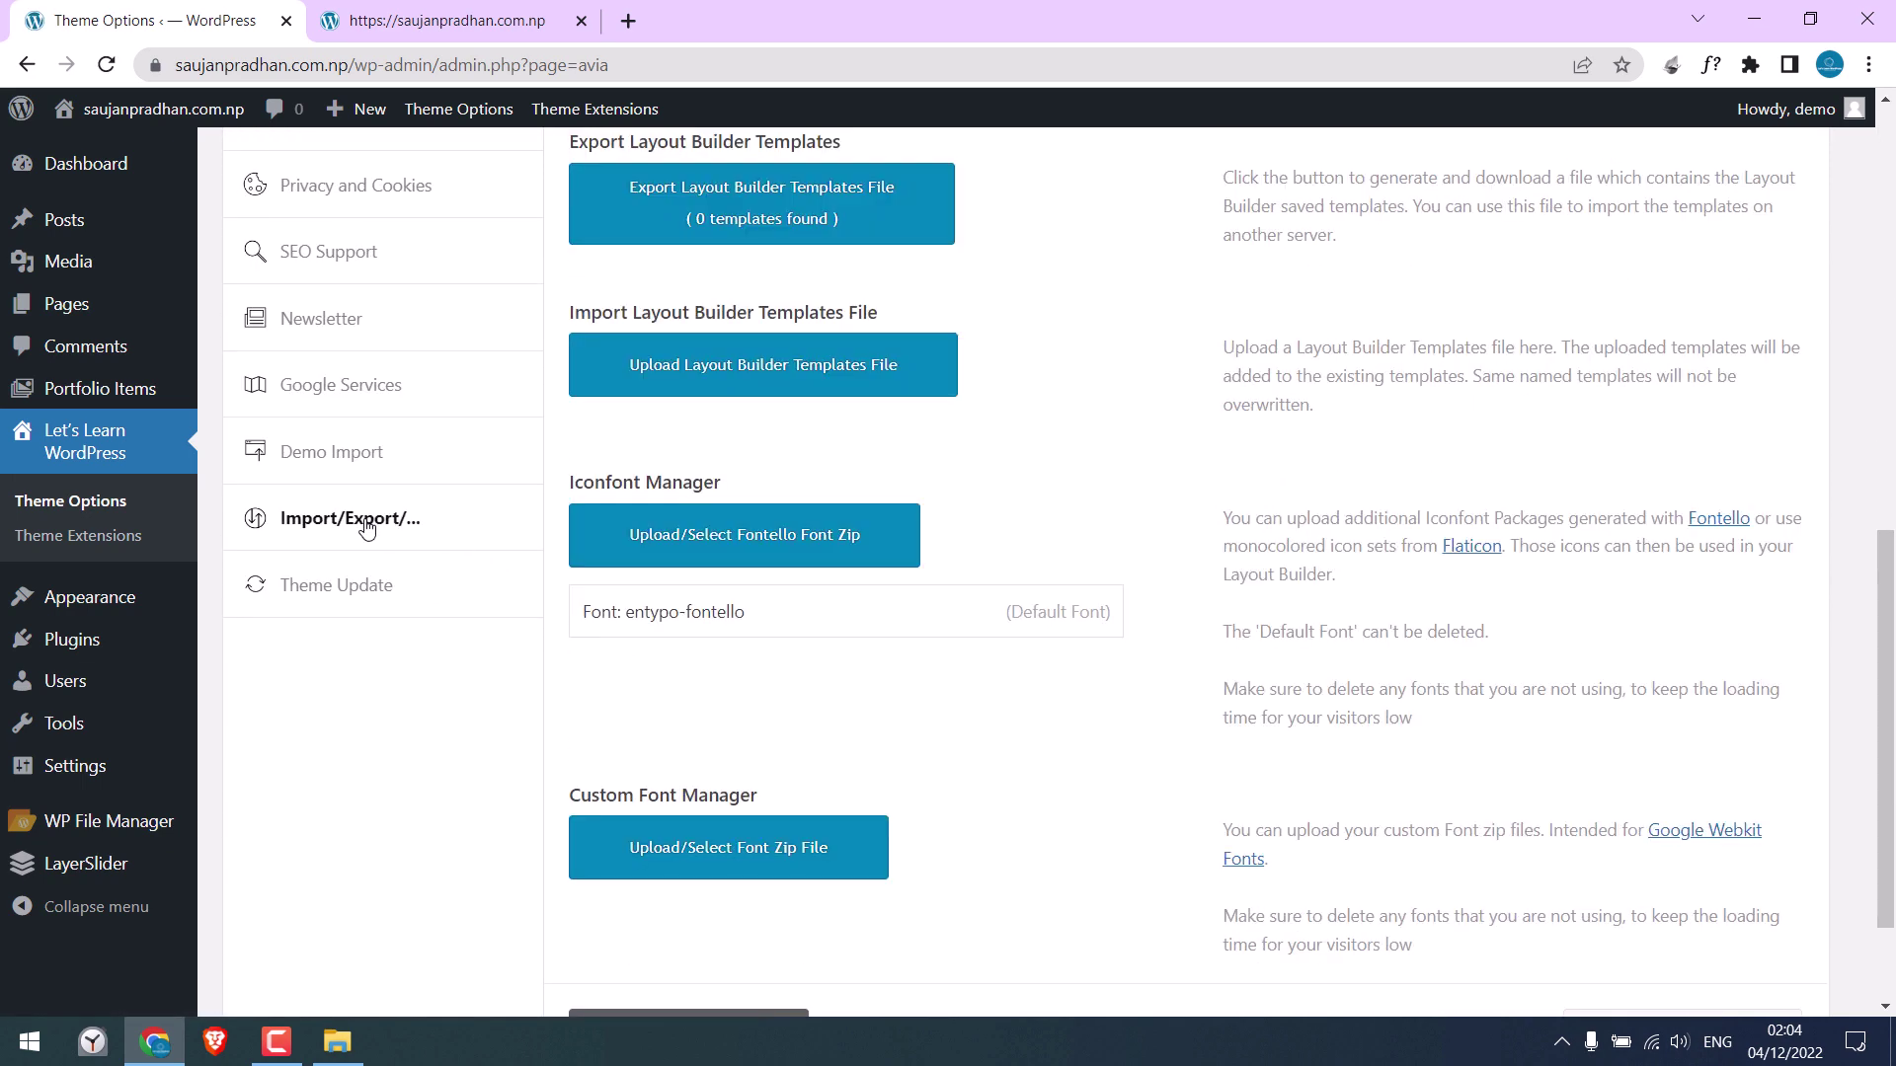
scroll(1861, 637, "up", 10)
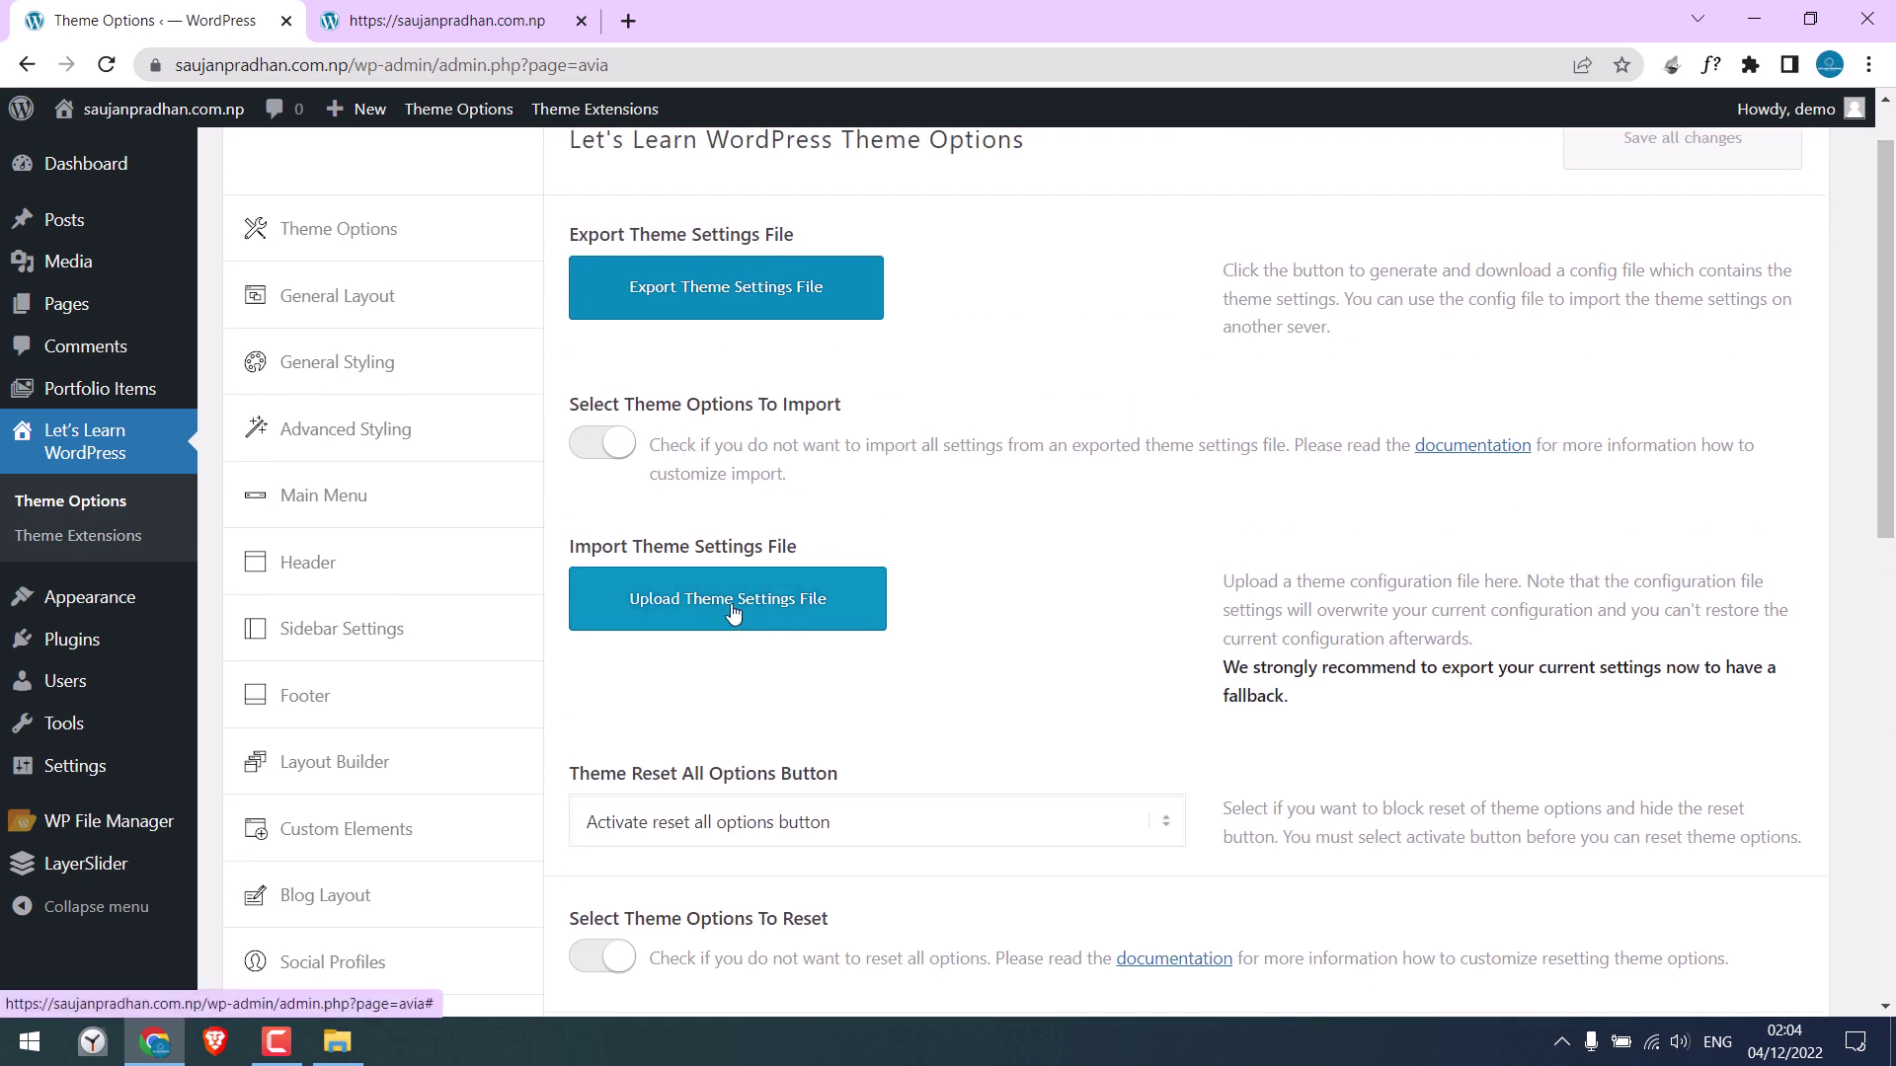
left_click(731, 612)
left_click(868, 626)
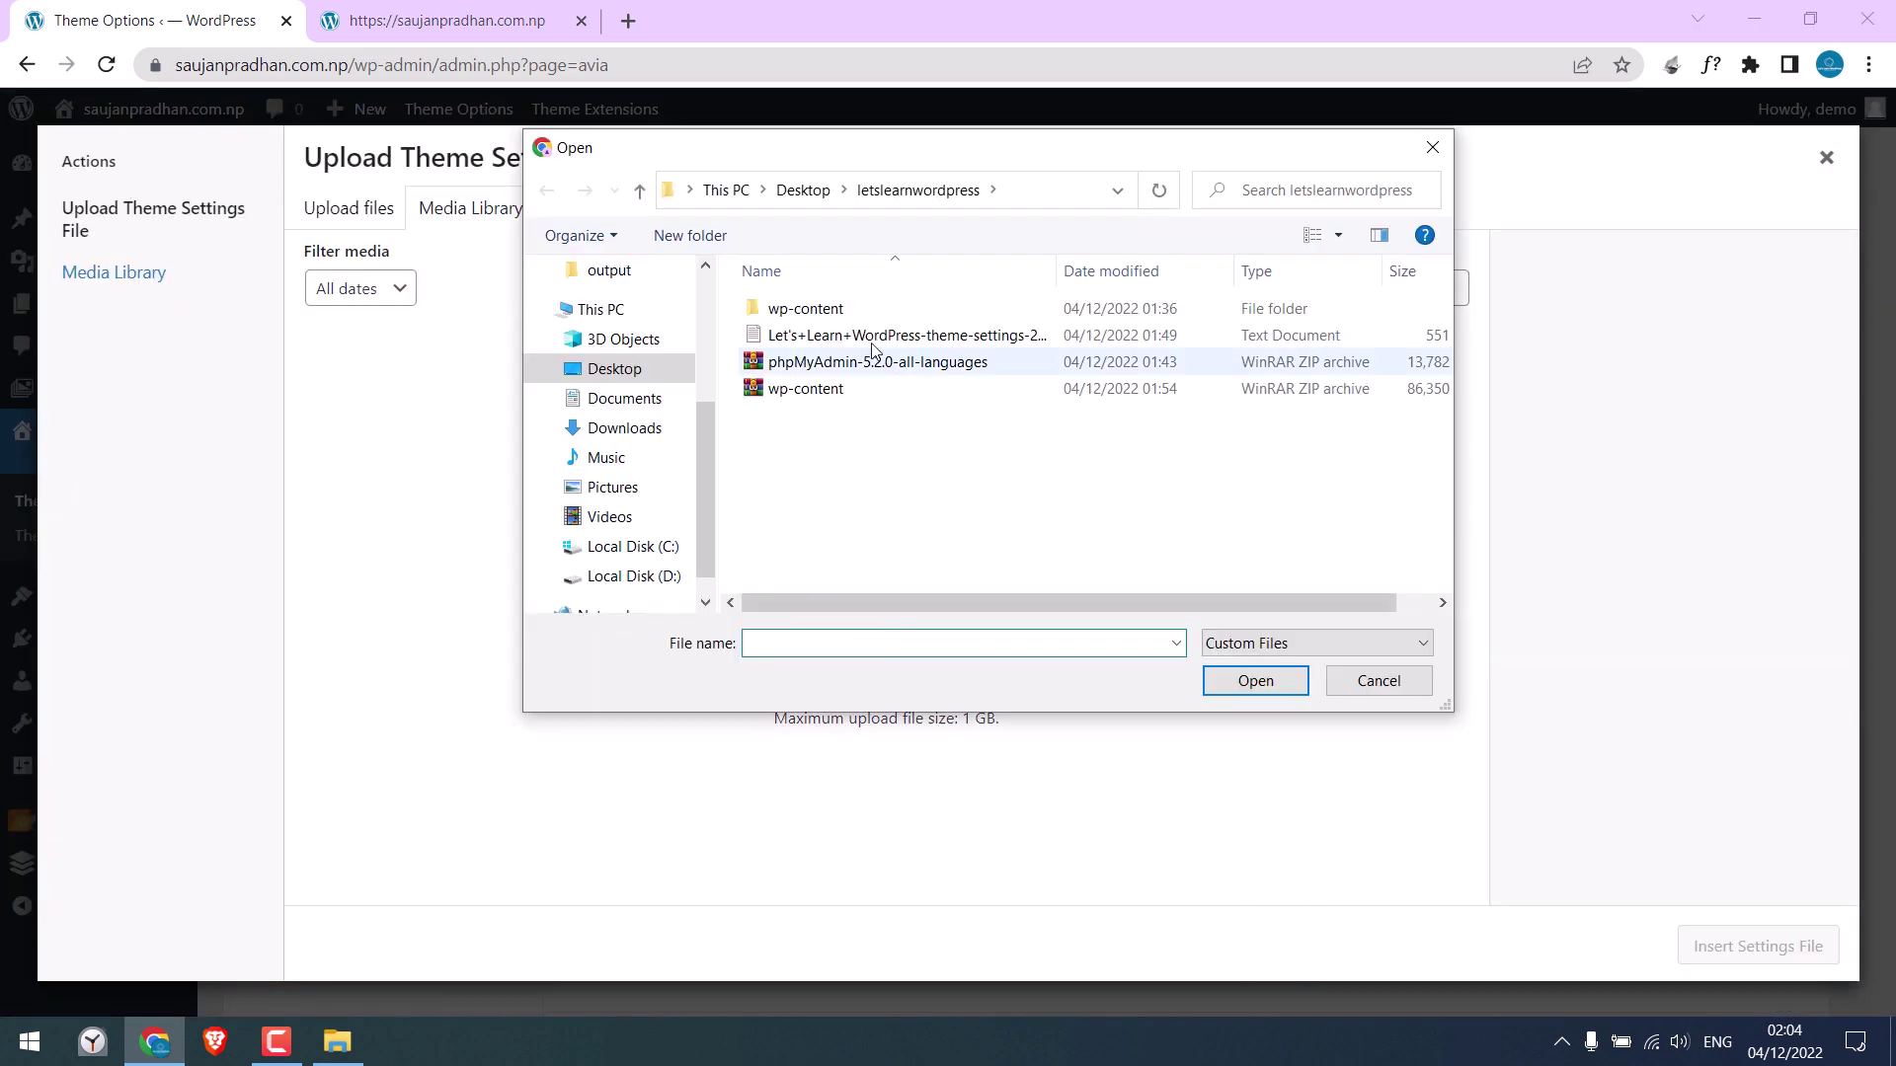
left_click(849, 336)
left_click(1246, 685)
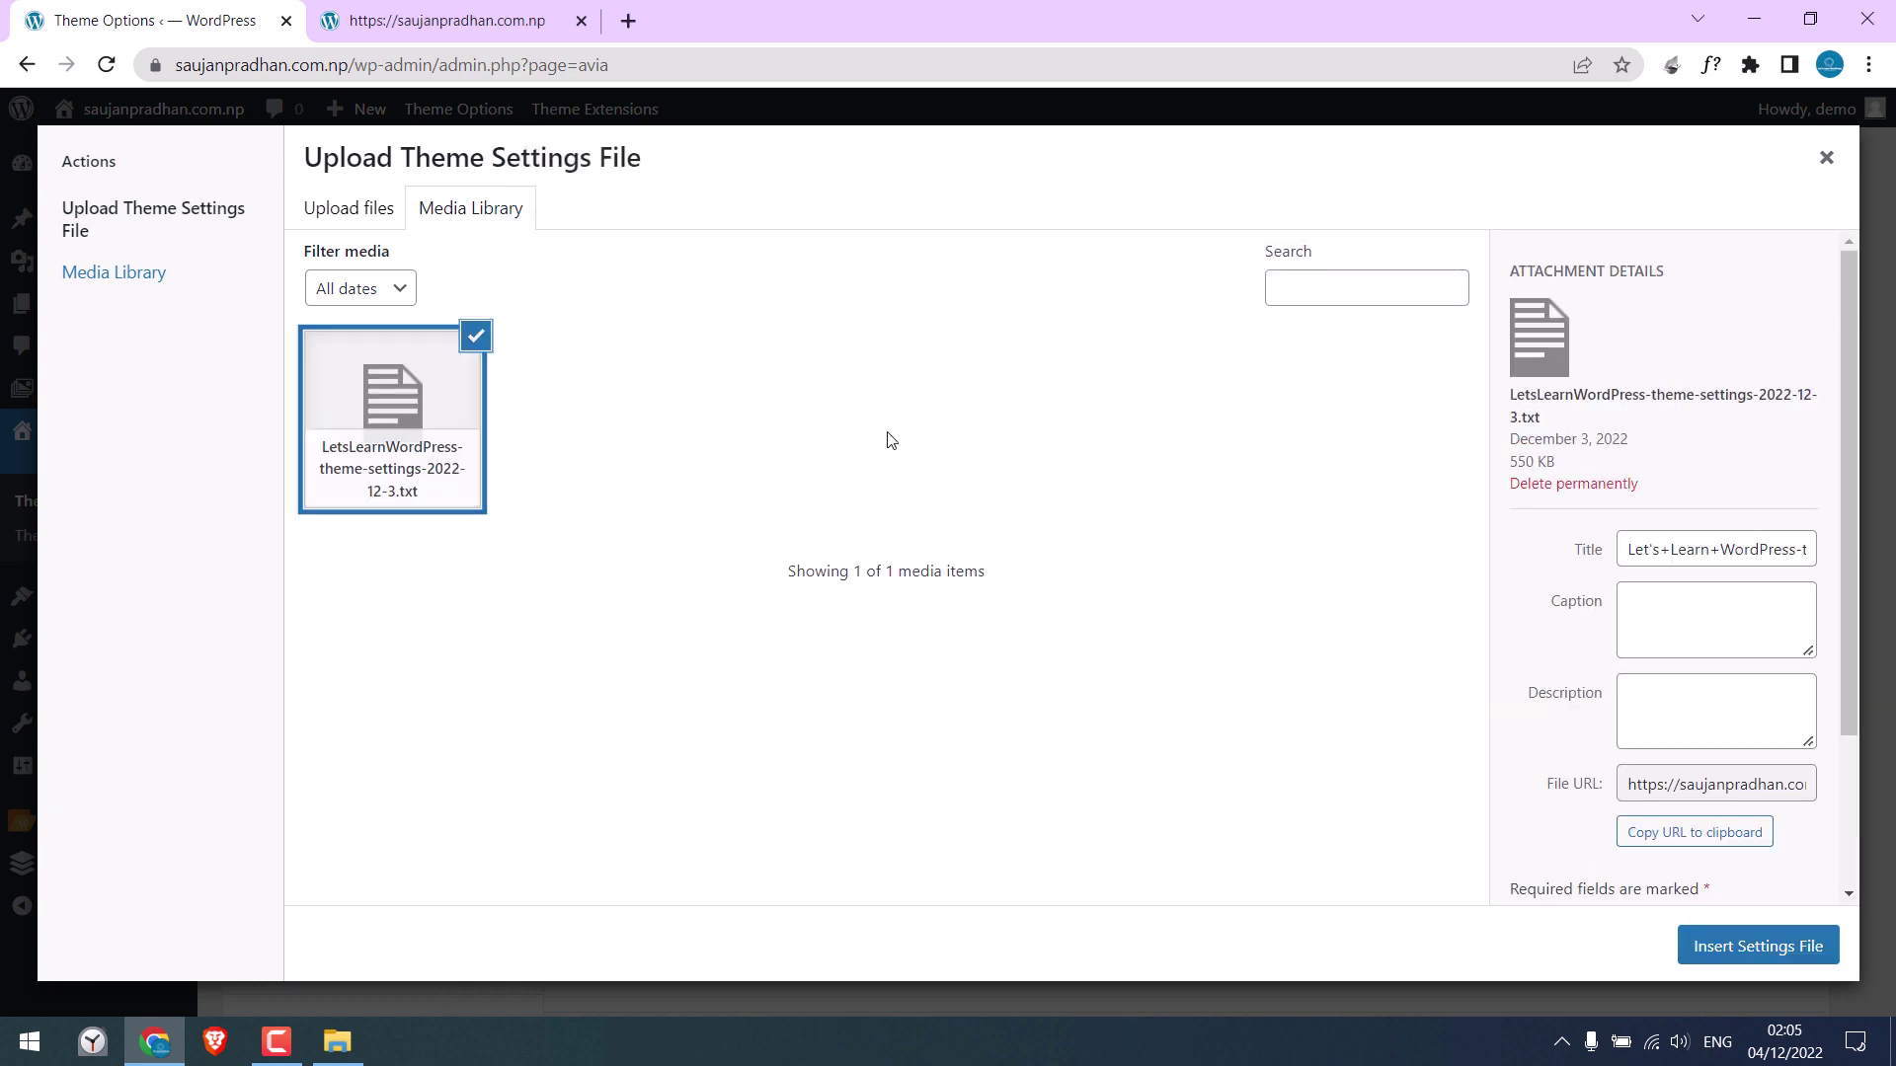
left_click(1759, 946)
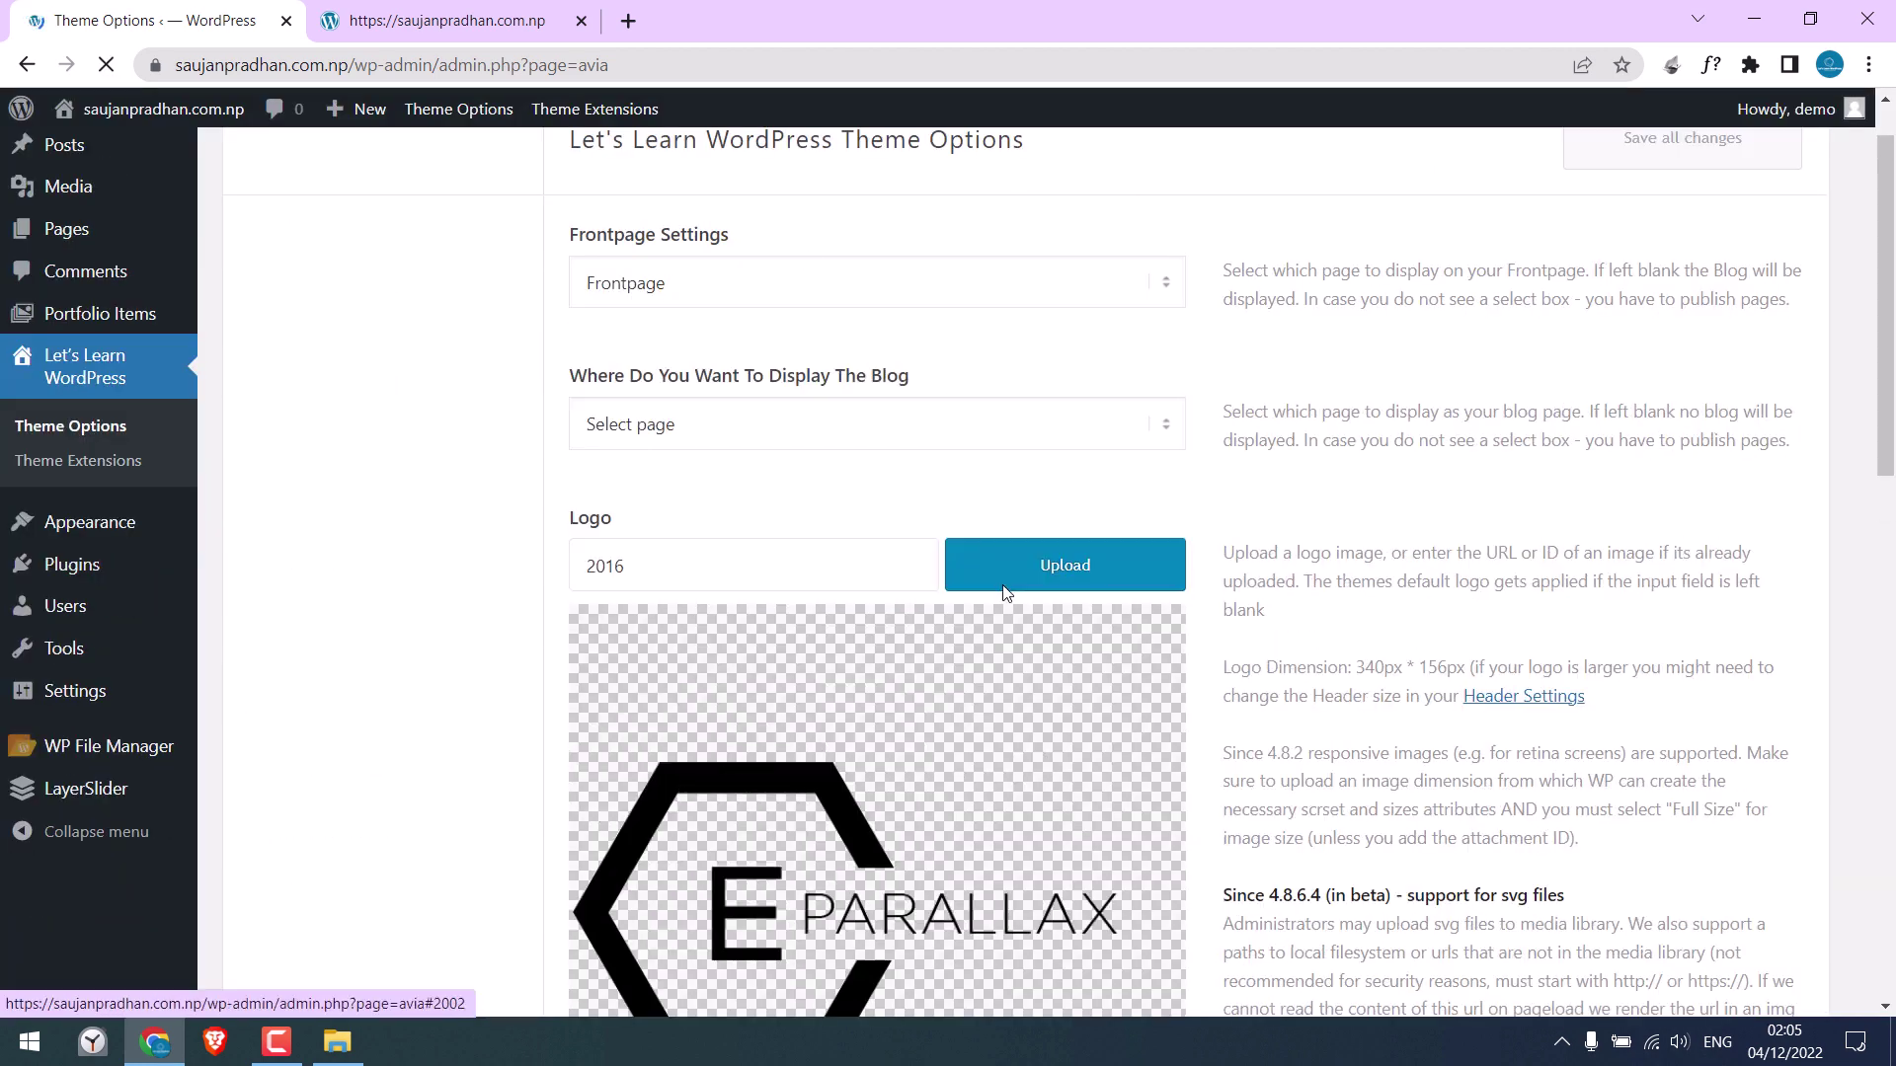
Open the live site in a new tab to check it, then close the extra site pages
mouse_move(186, 123)
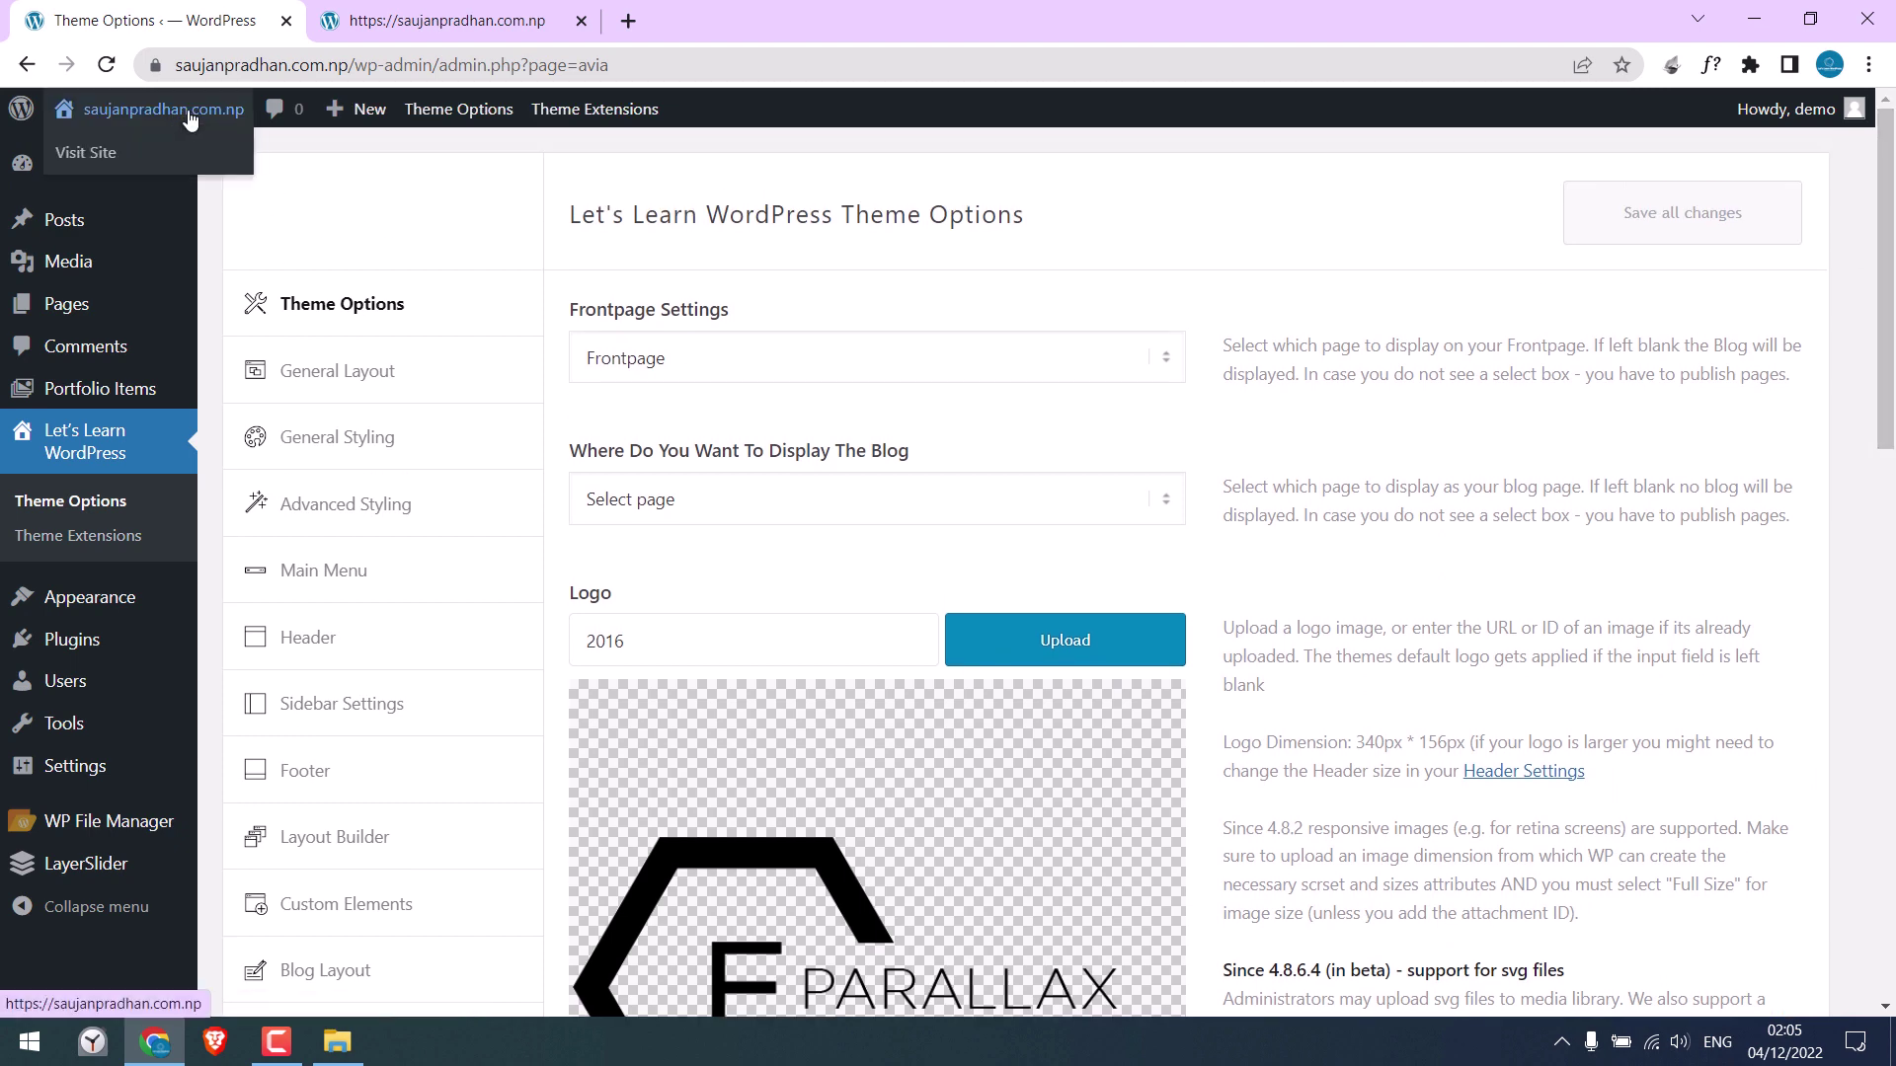
right_click(90, 168)
left_click(158, 175)
left_click(800, 22)
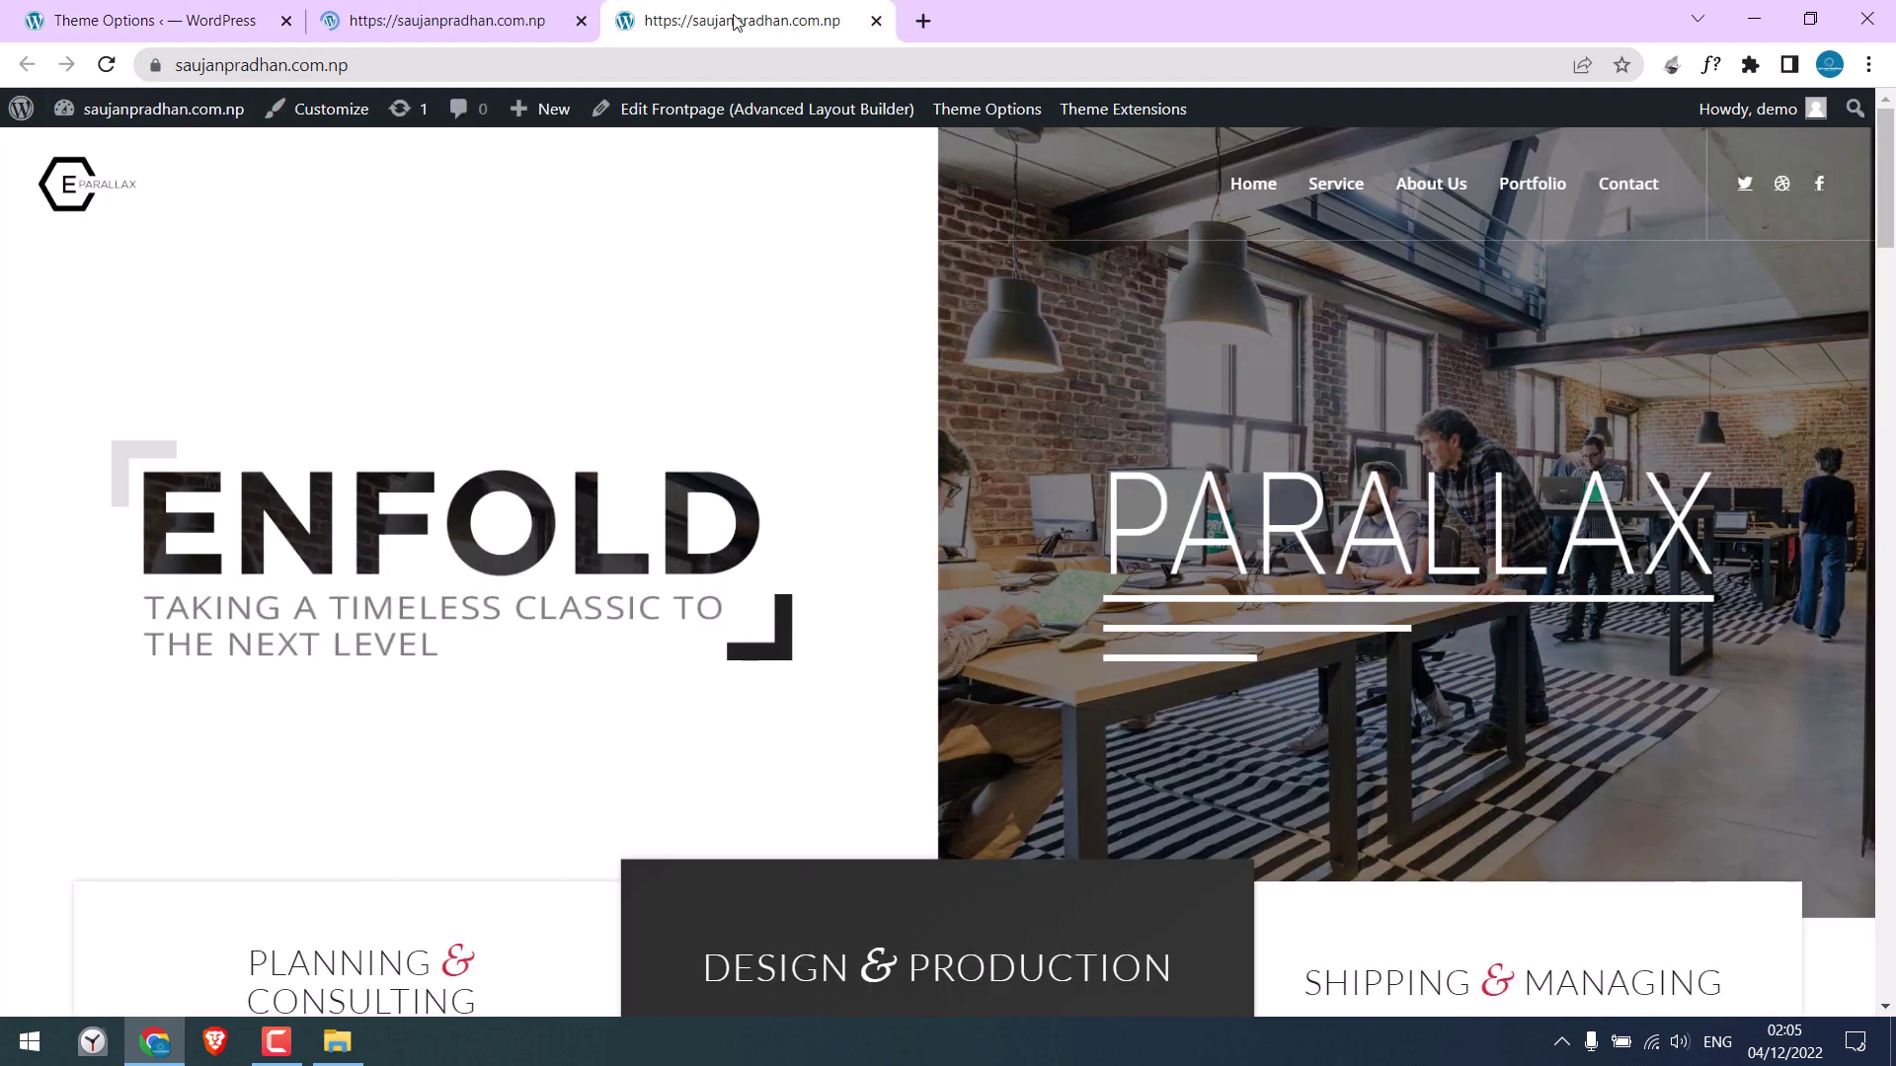
left_click(876, 21)
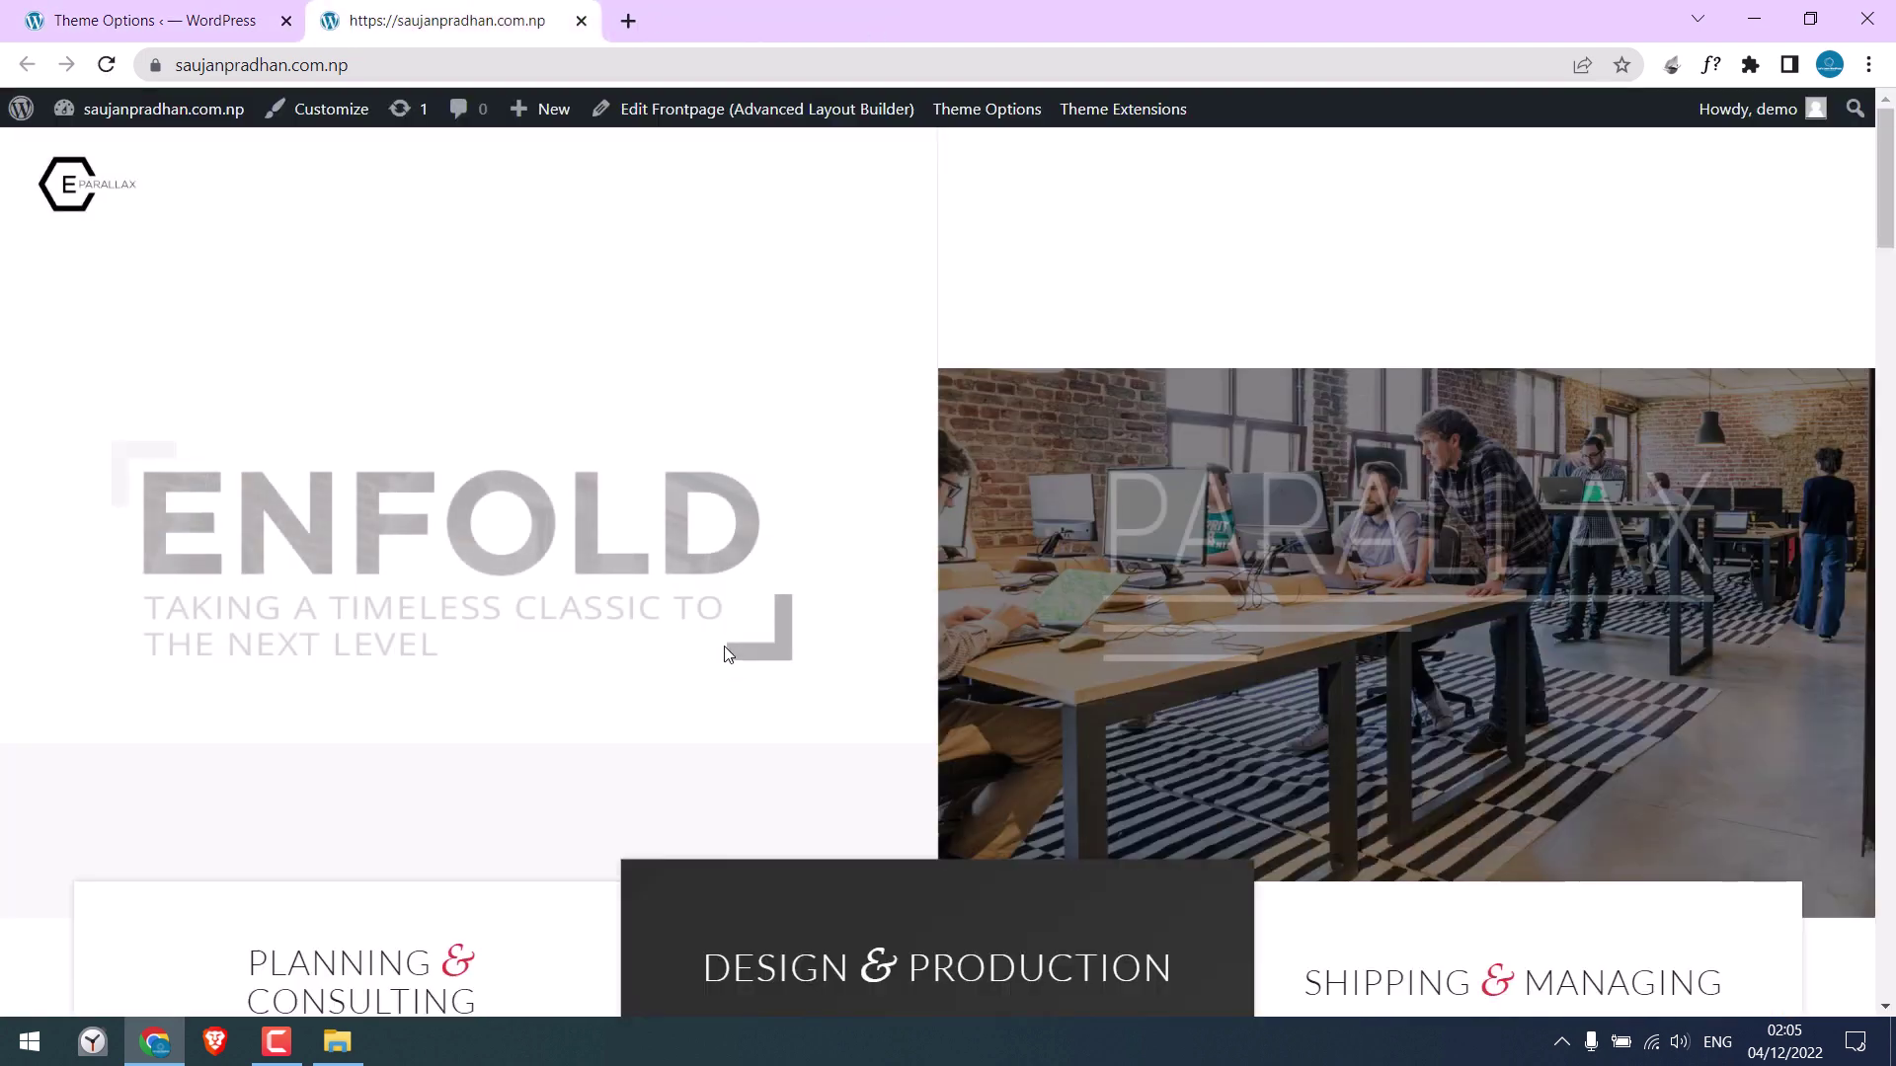
mouse_move(1886, 235)
left_mouse_down()
mouse_move(1889, 918)
mouse_move(1889, 247)
left_mouse_up()
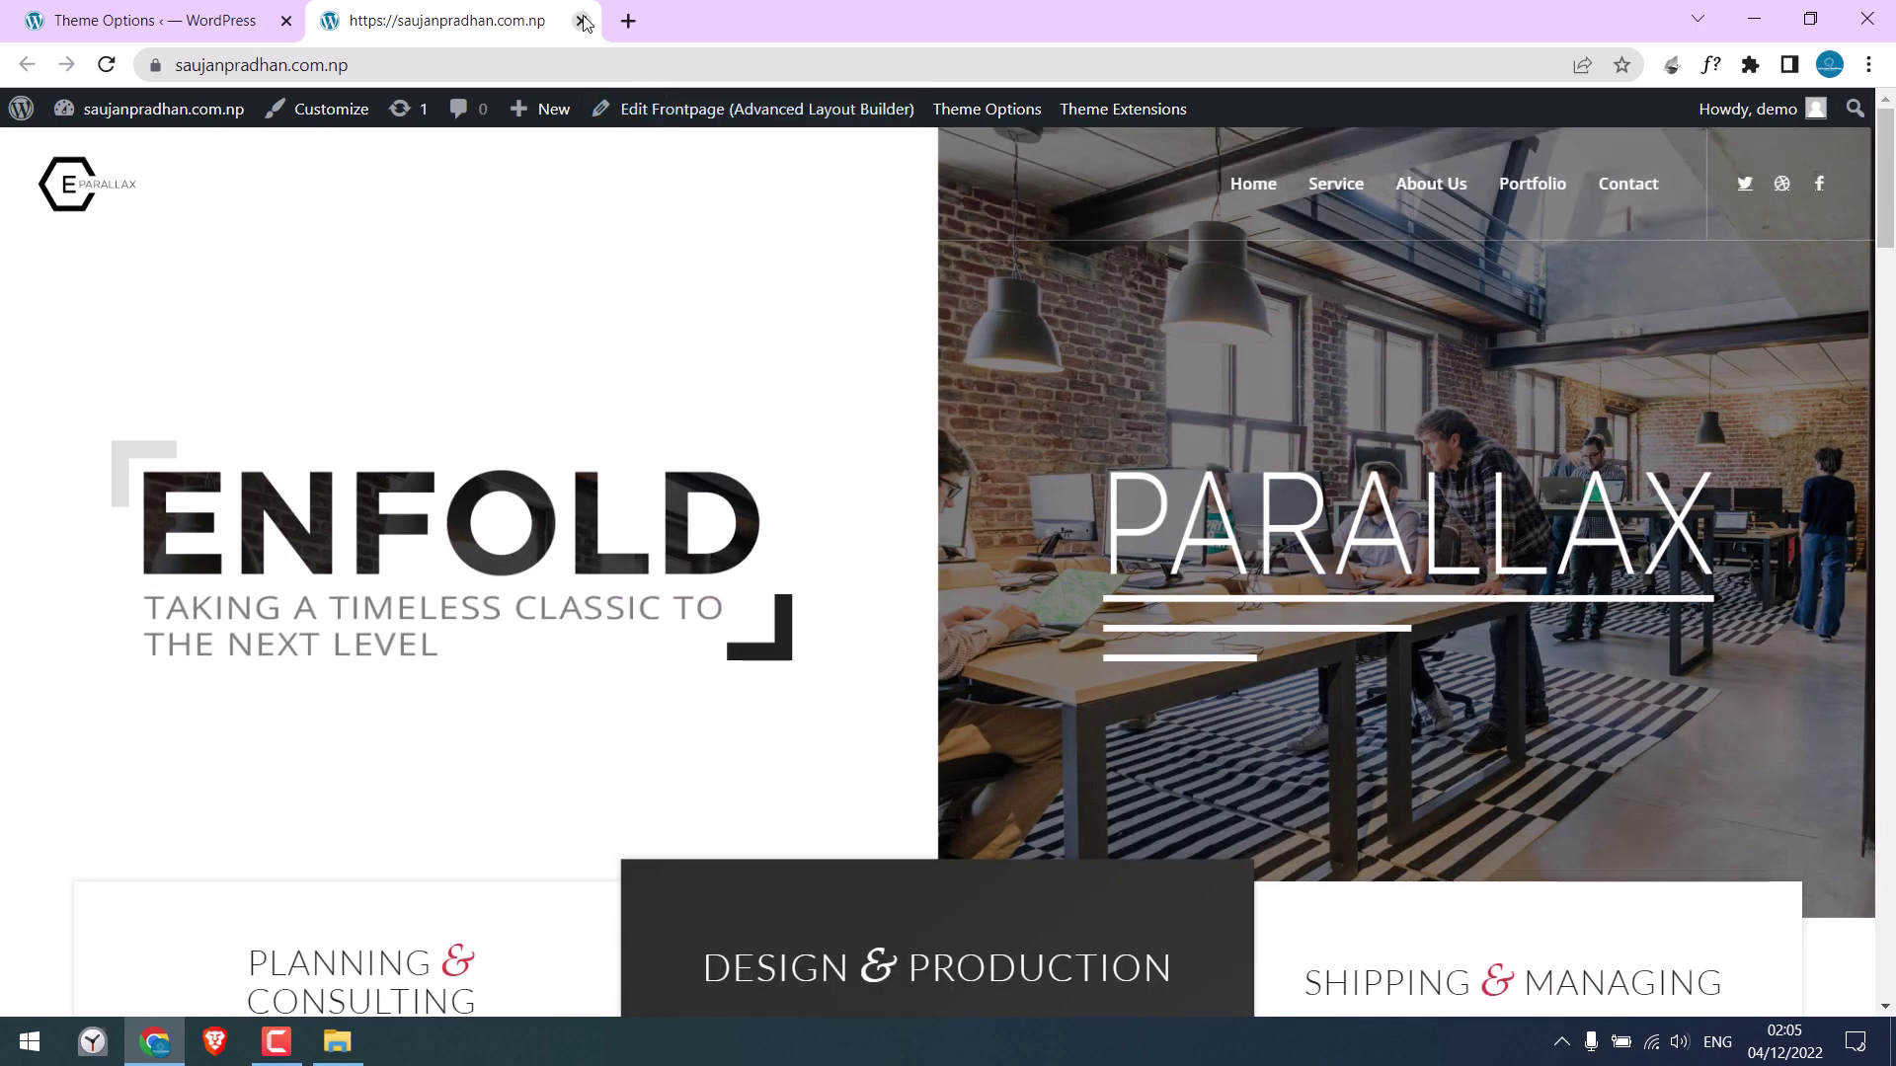
left_click(580, 21)
Open the root folder's .htaccess in WP File Manager's Code Editor
mouse_move(104, 822)
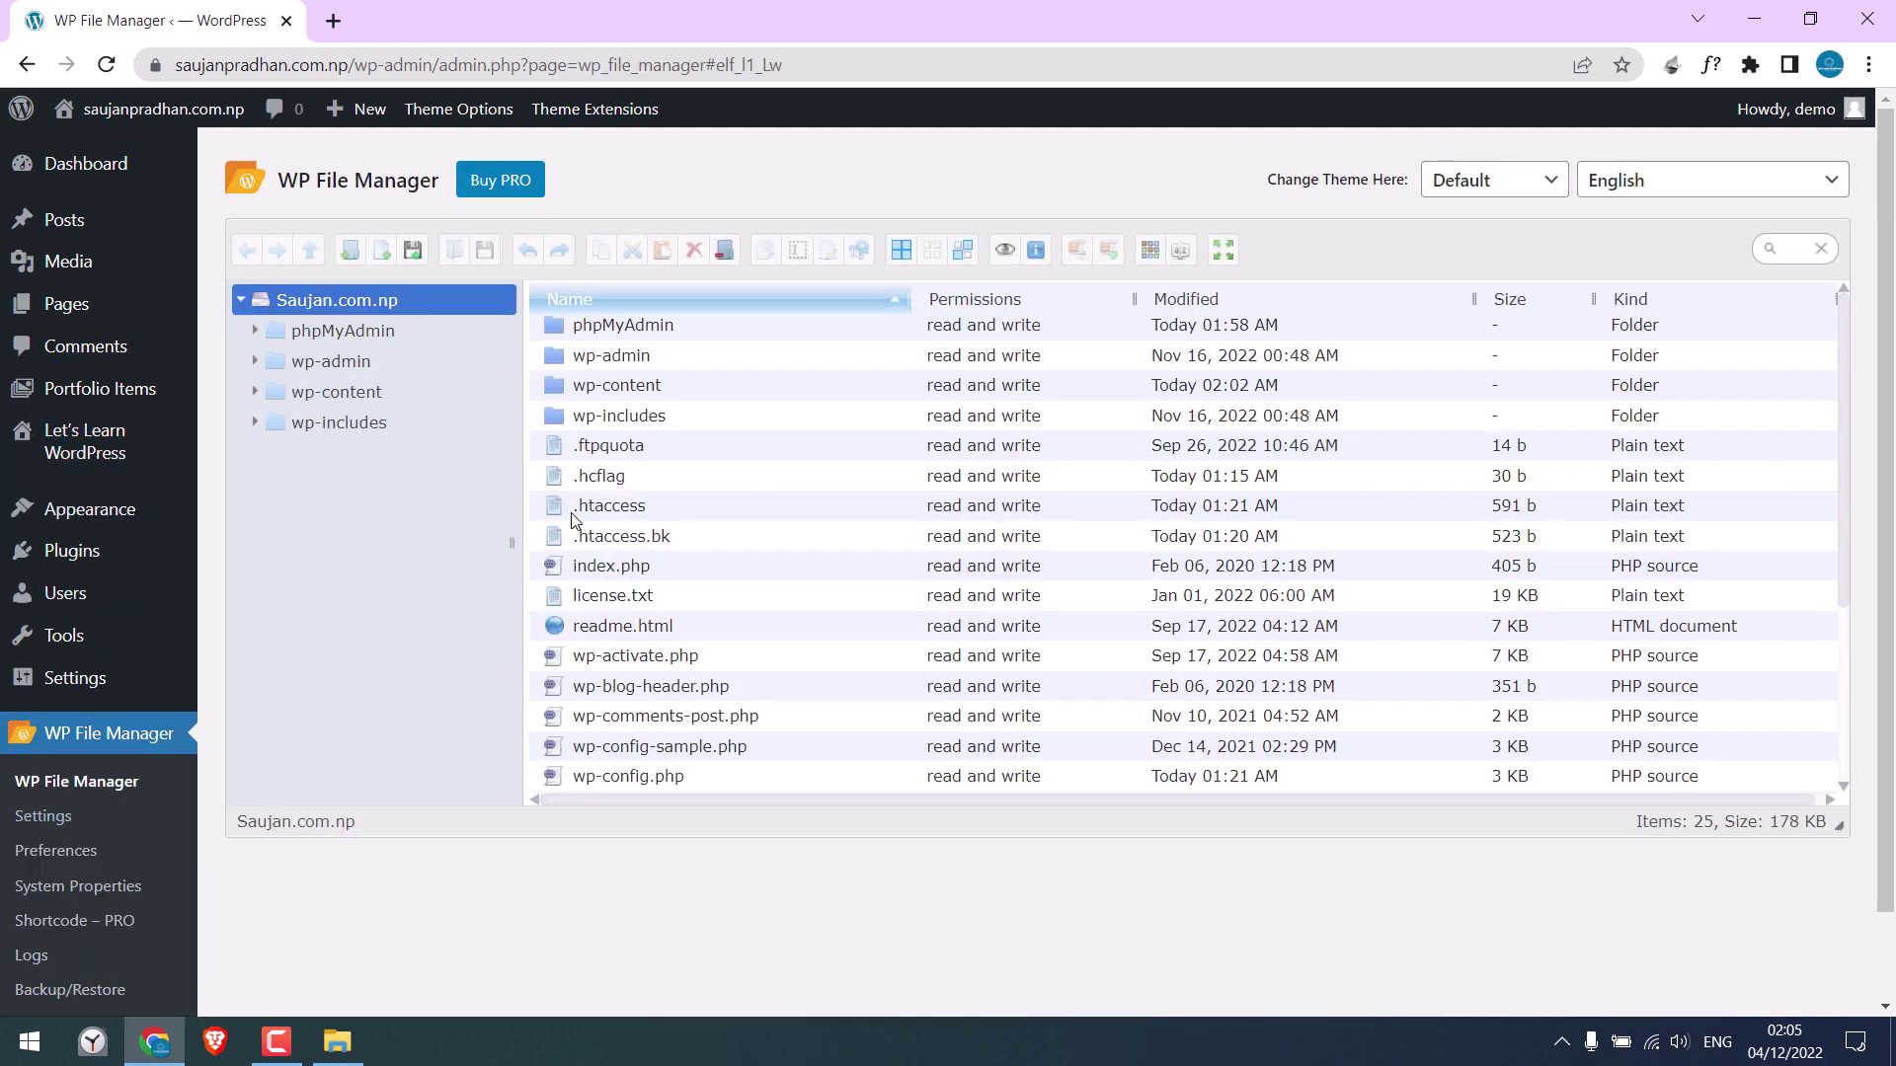
left_click(572, 513)
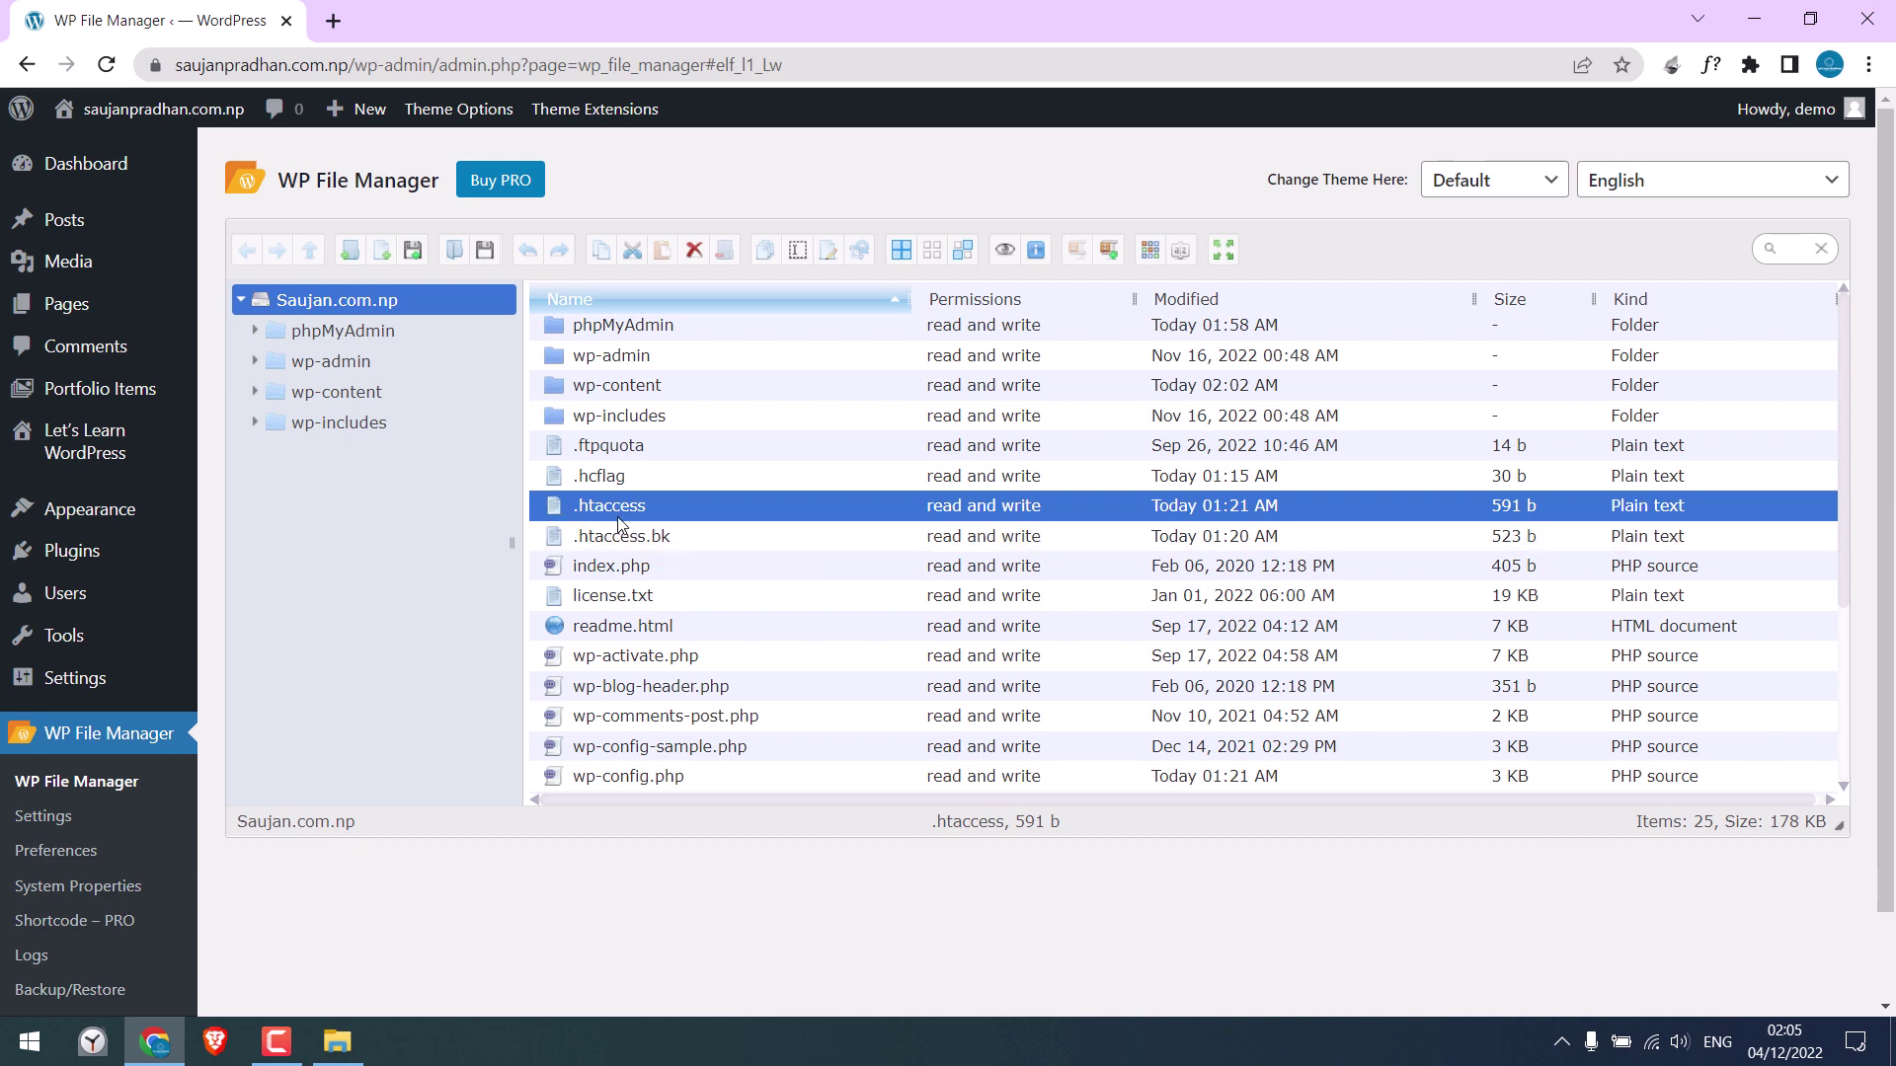
right_click(616, 510)
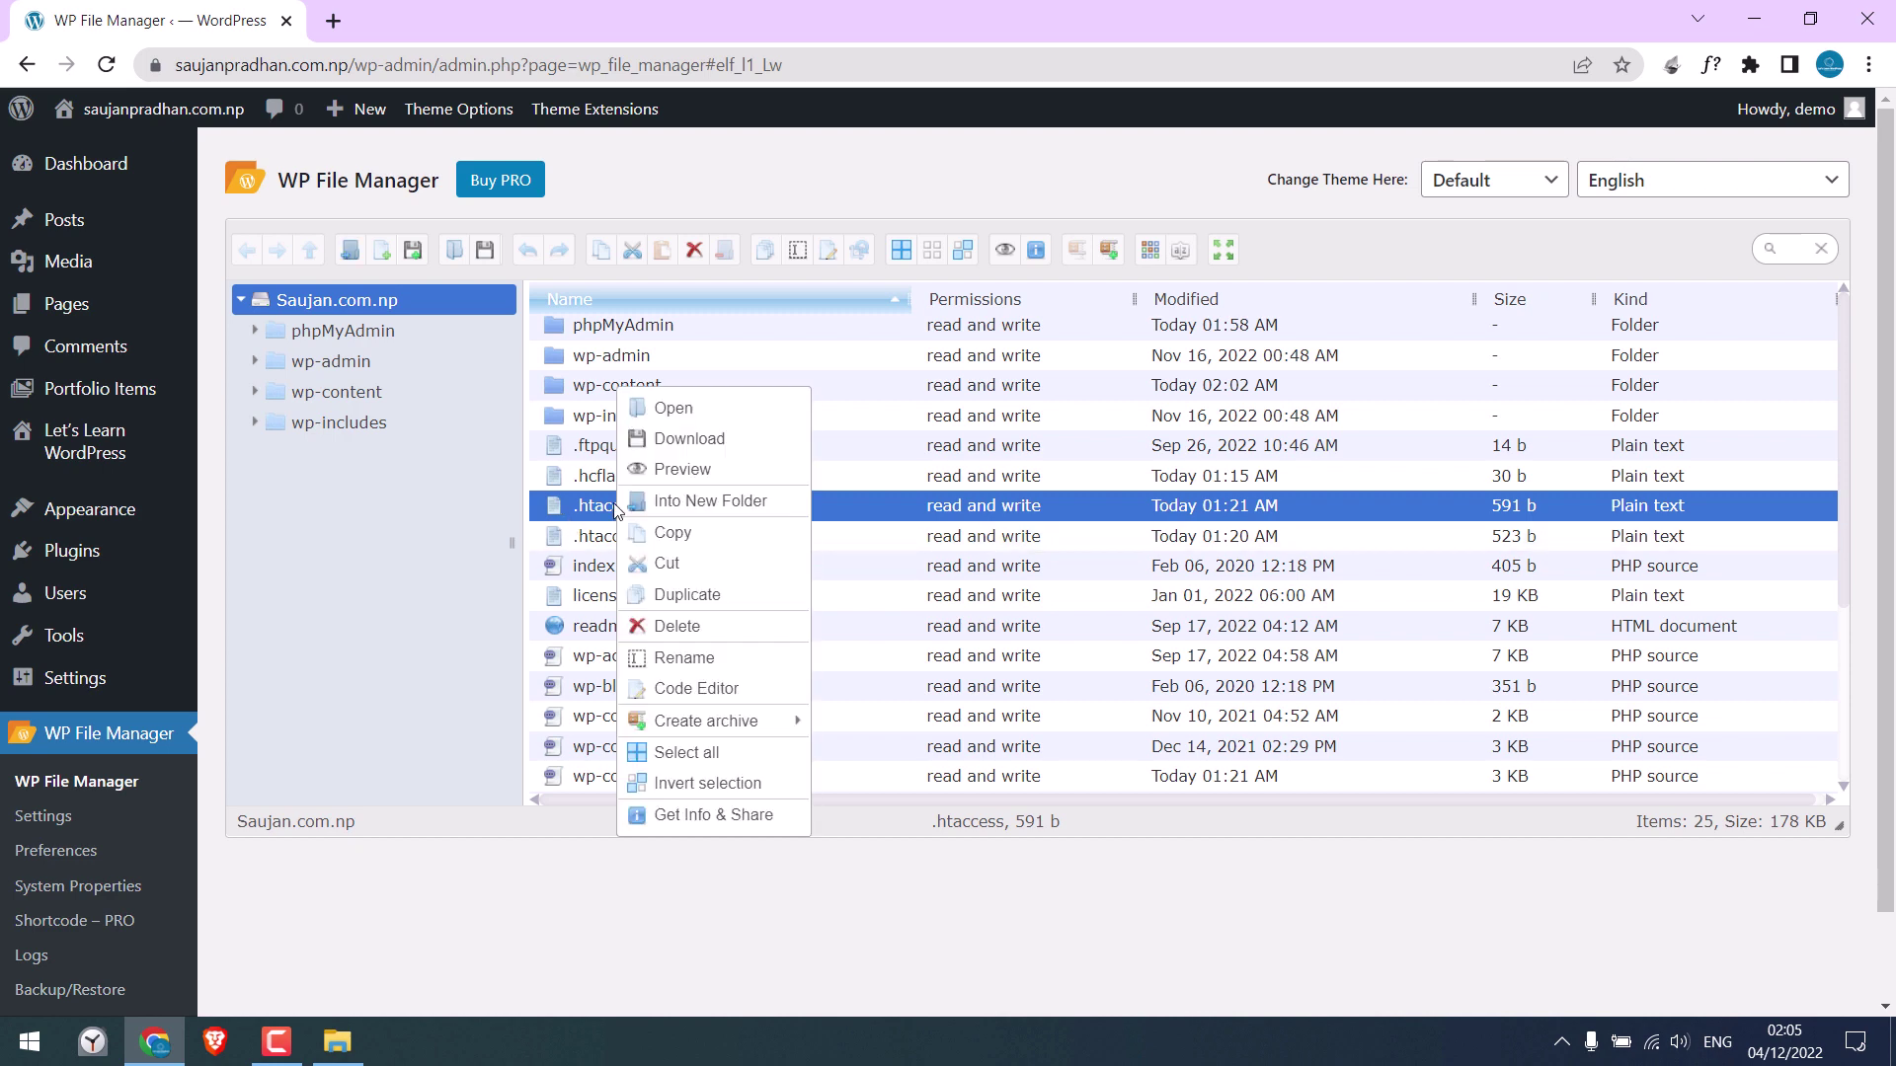
left_click(670, 692)
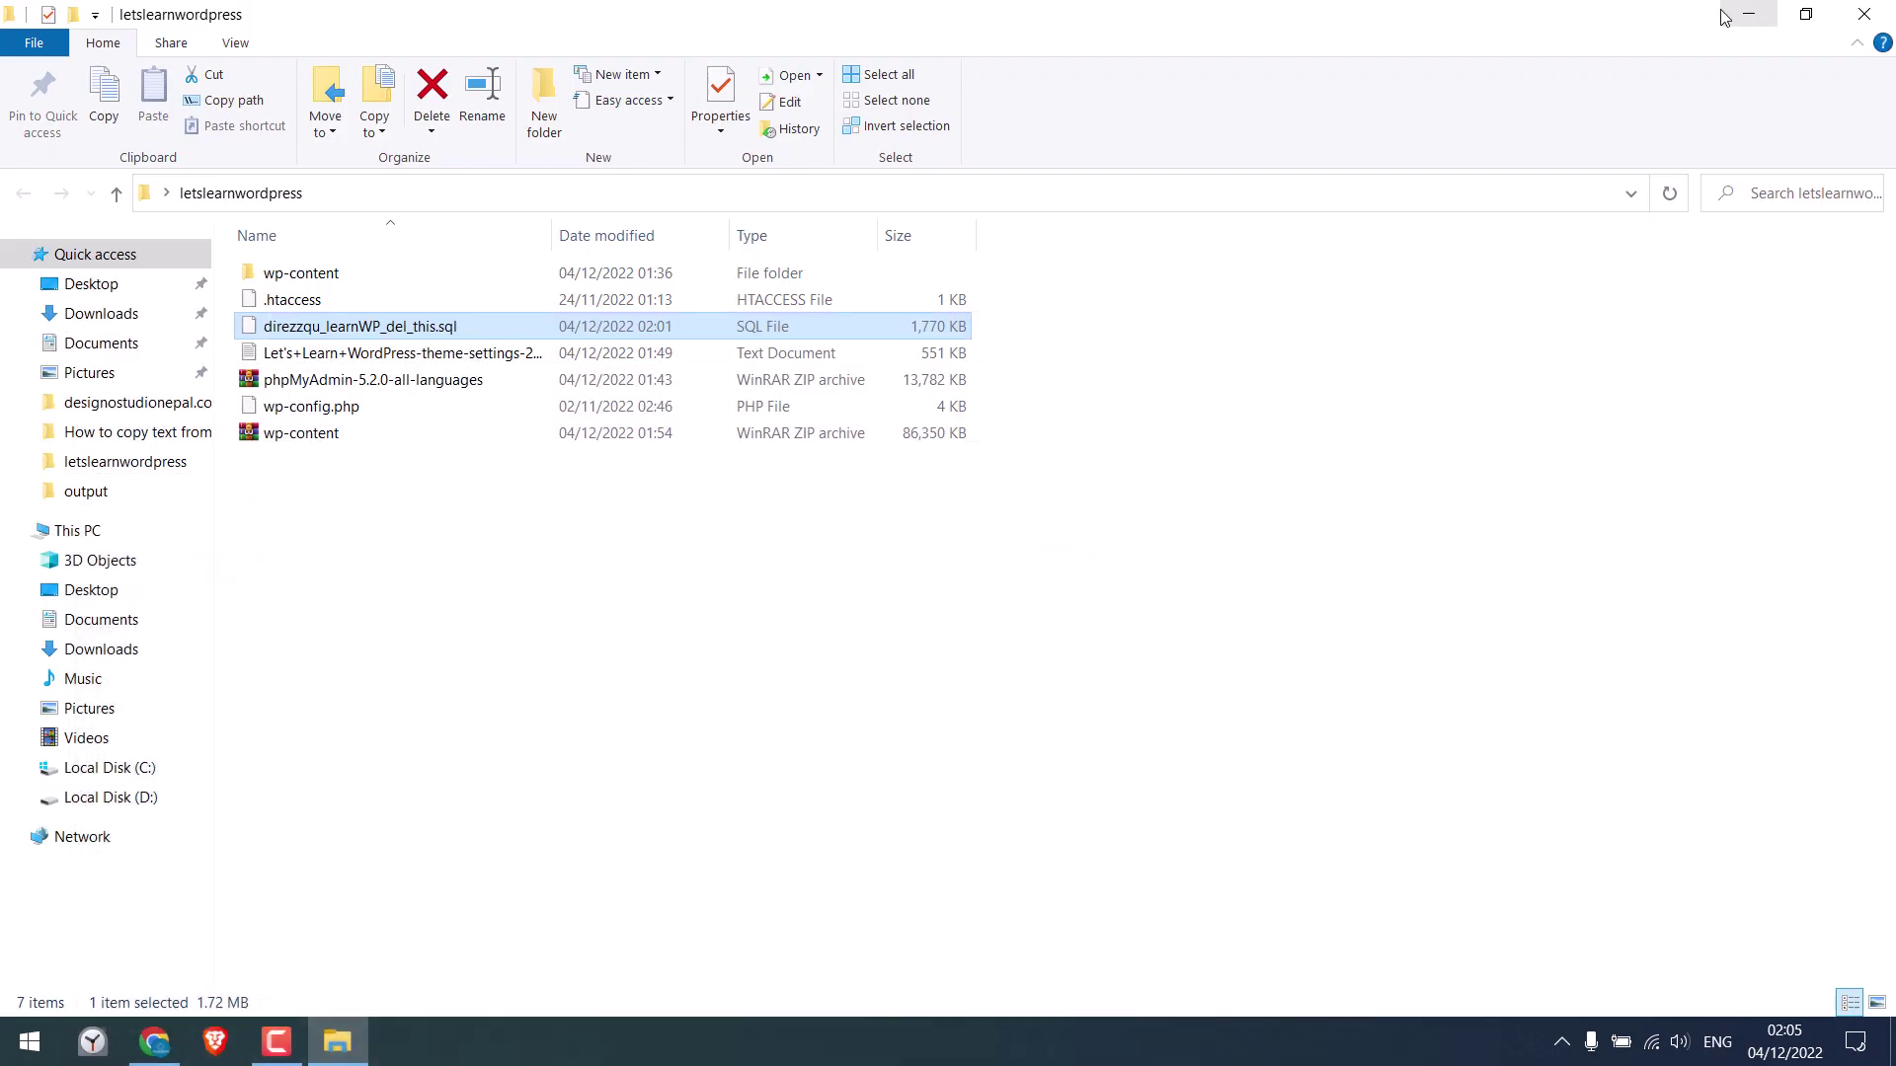
Open the local letslearnwordpress .htaccess in Notepad++, inspect its contents, and close it
left_click(1754, 18)
left_click(316, 306)
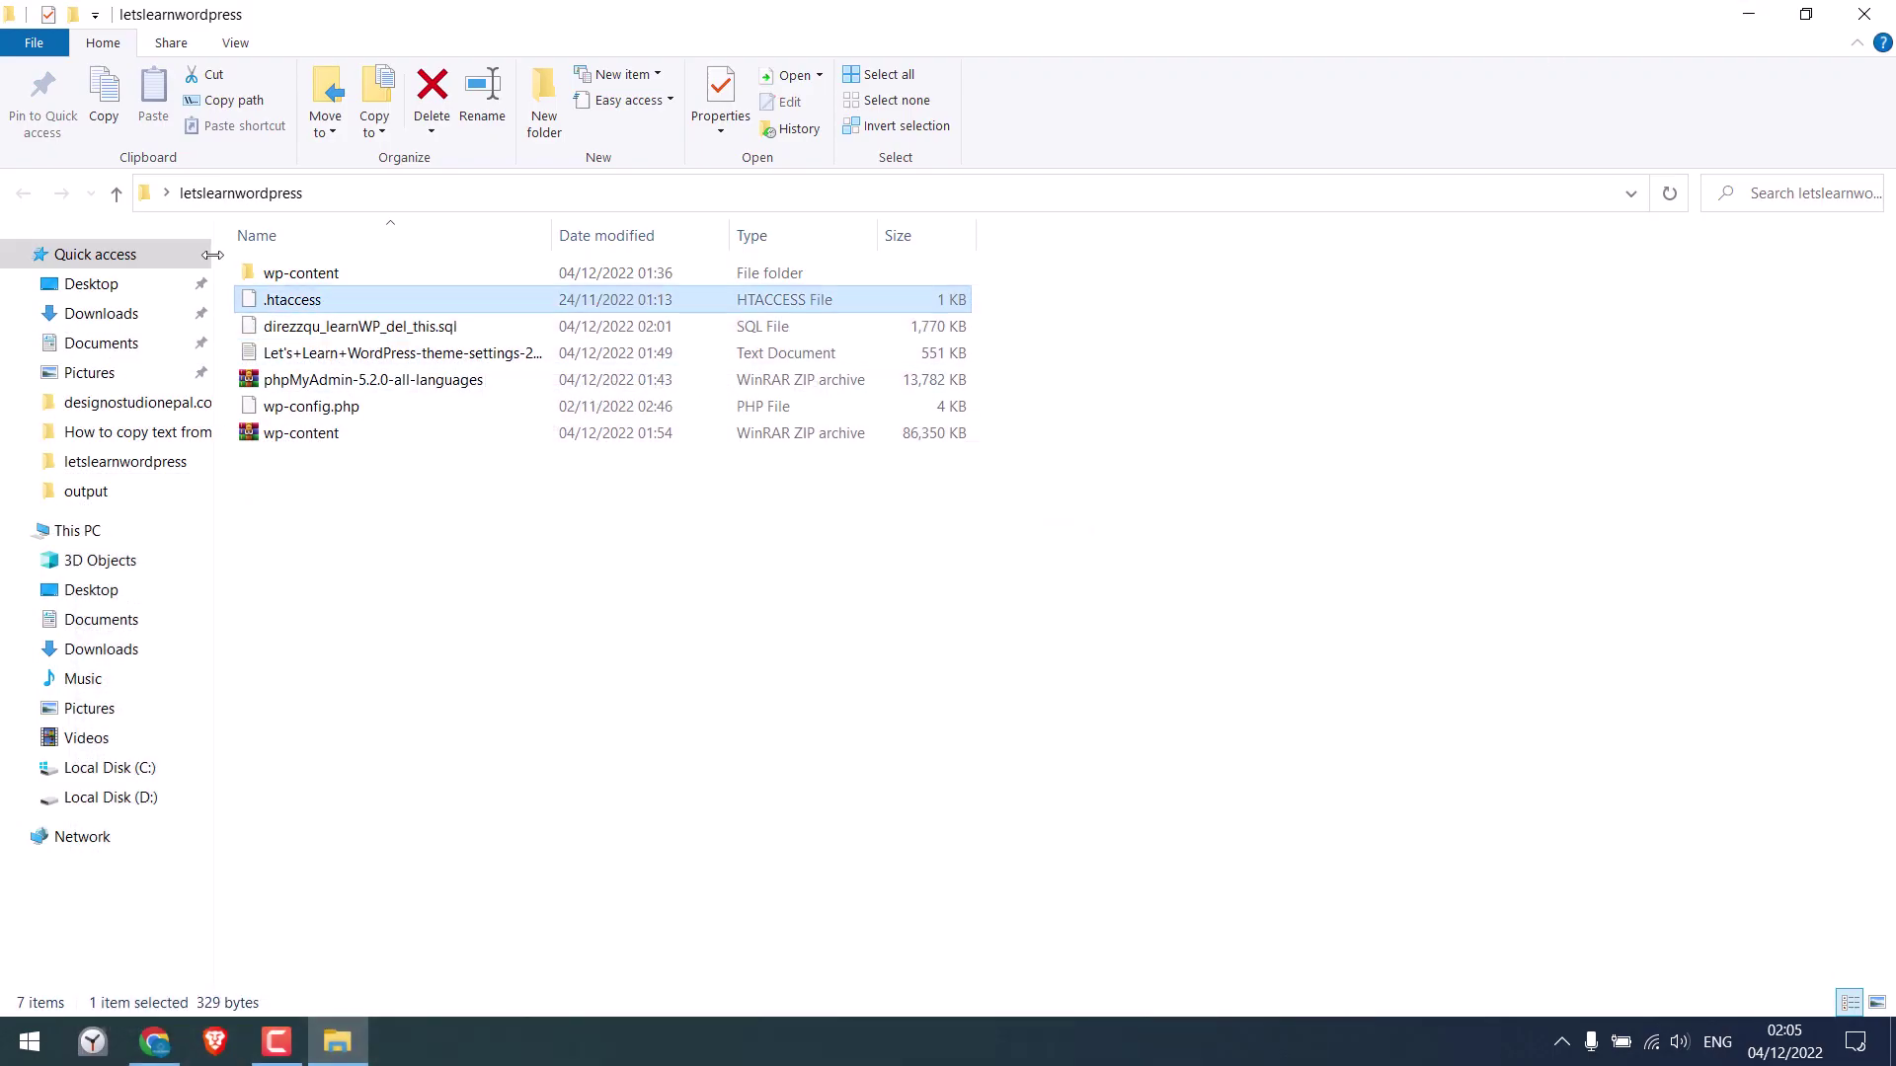
right_click(296, 302)
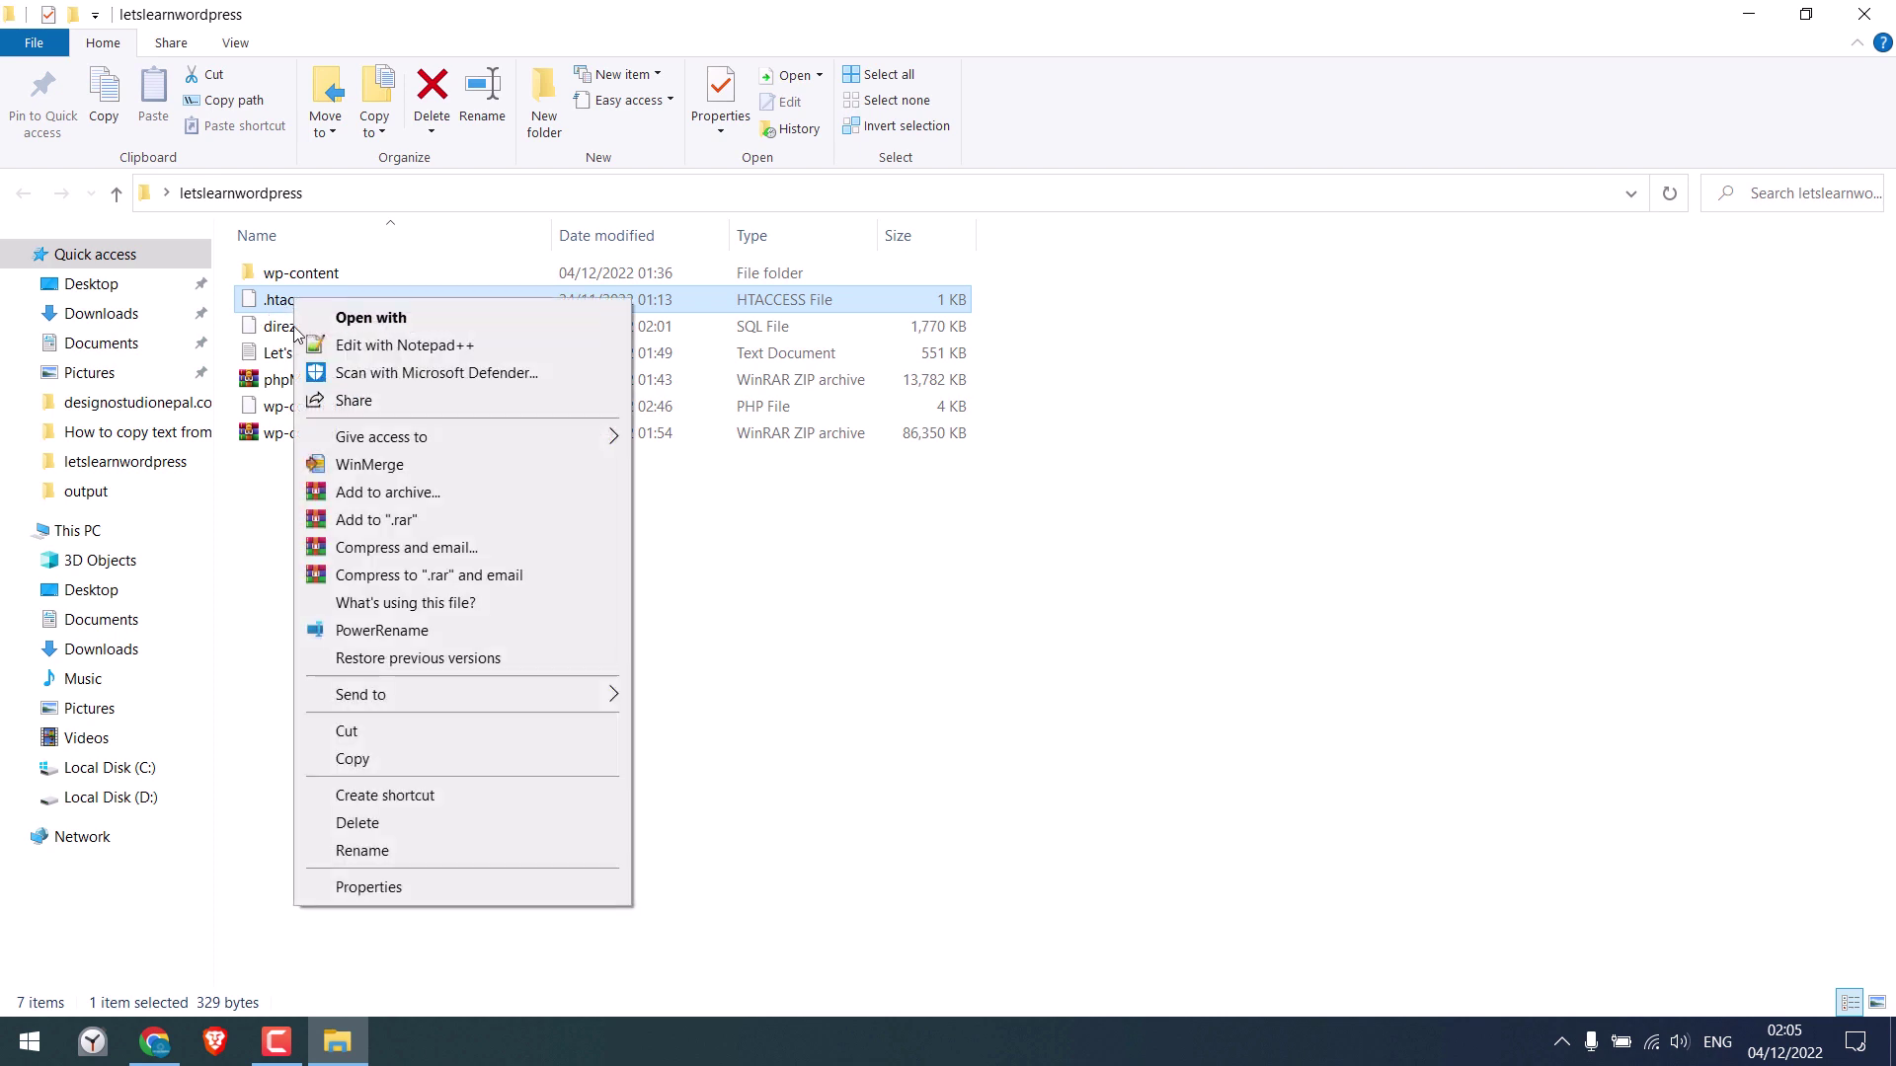
left_click(419, 356)
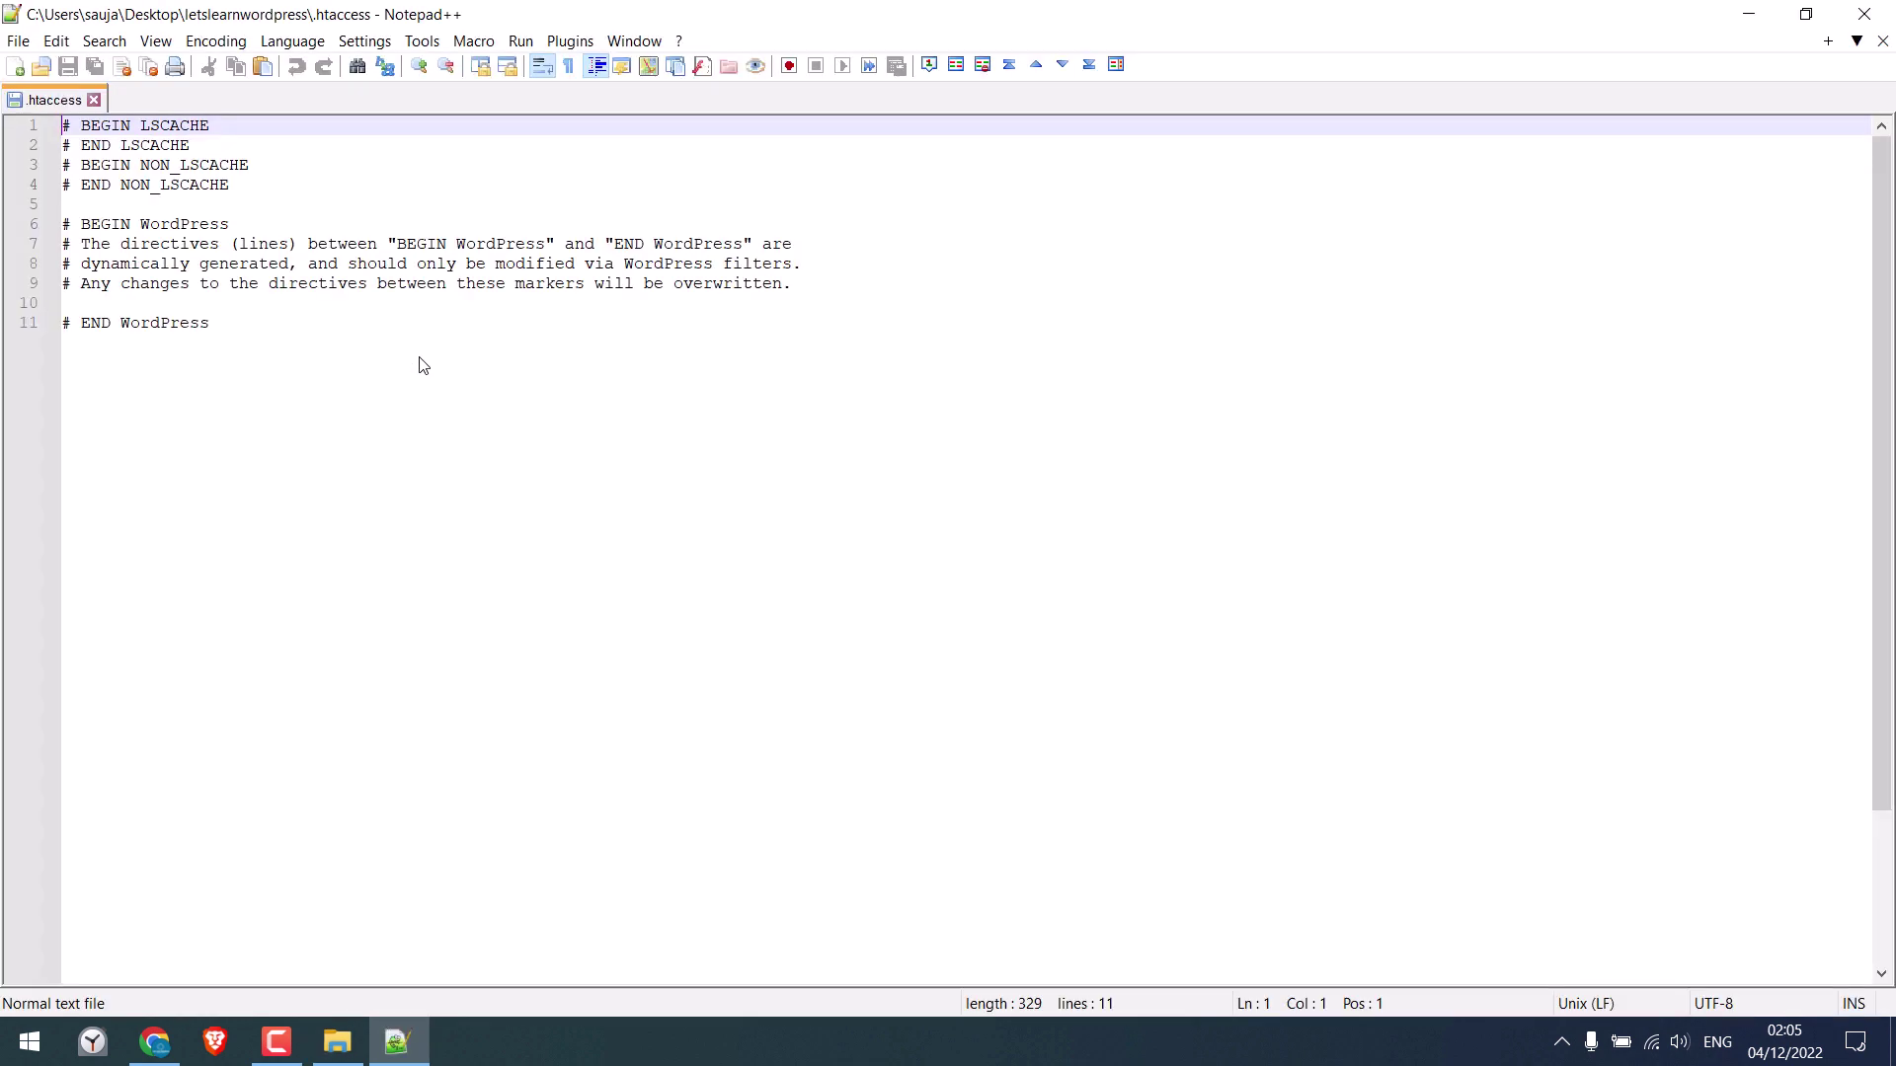
left_click_drag(377, 390, 61, 126)
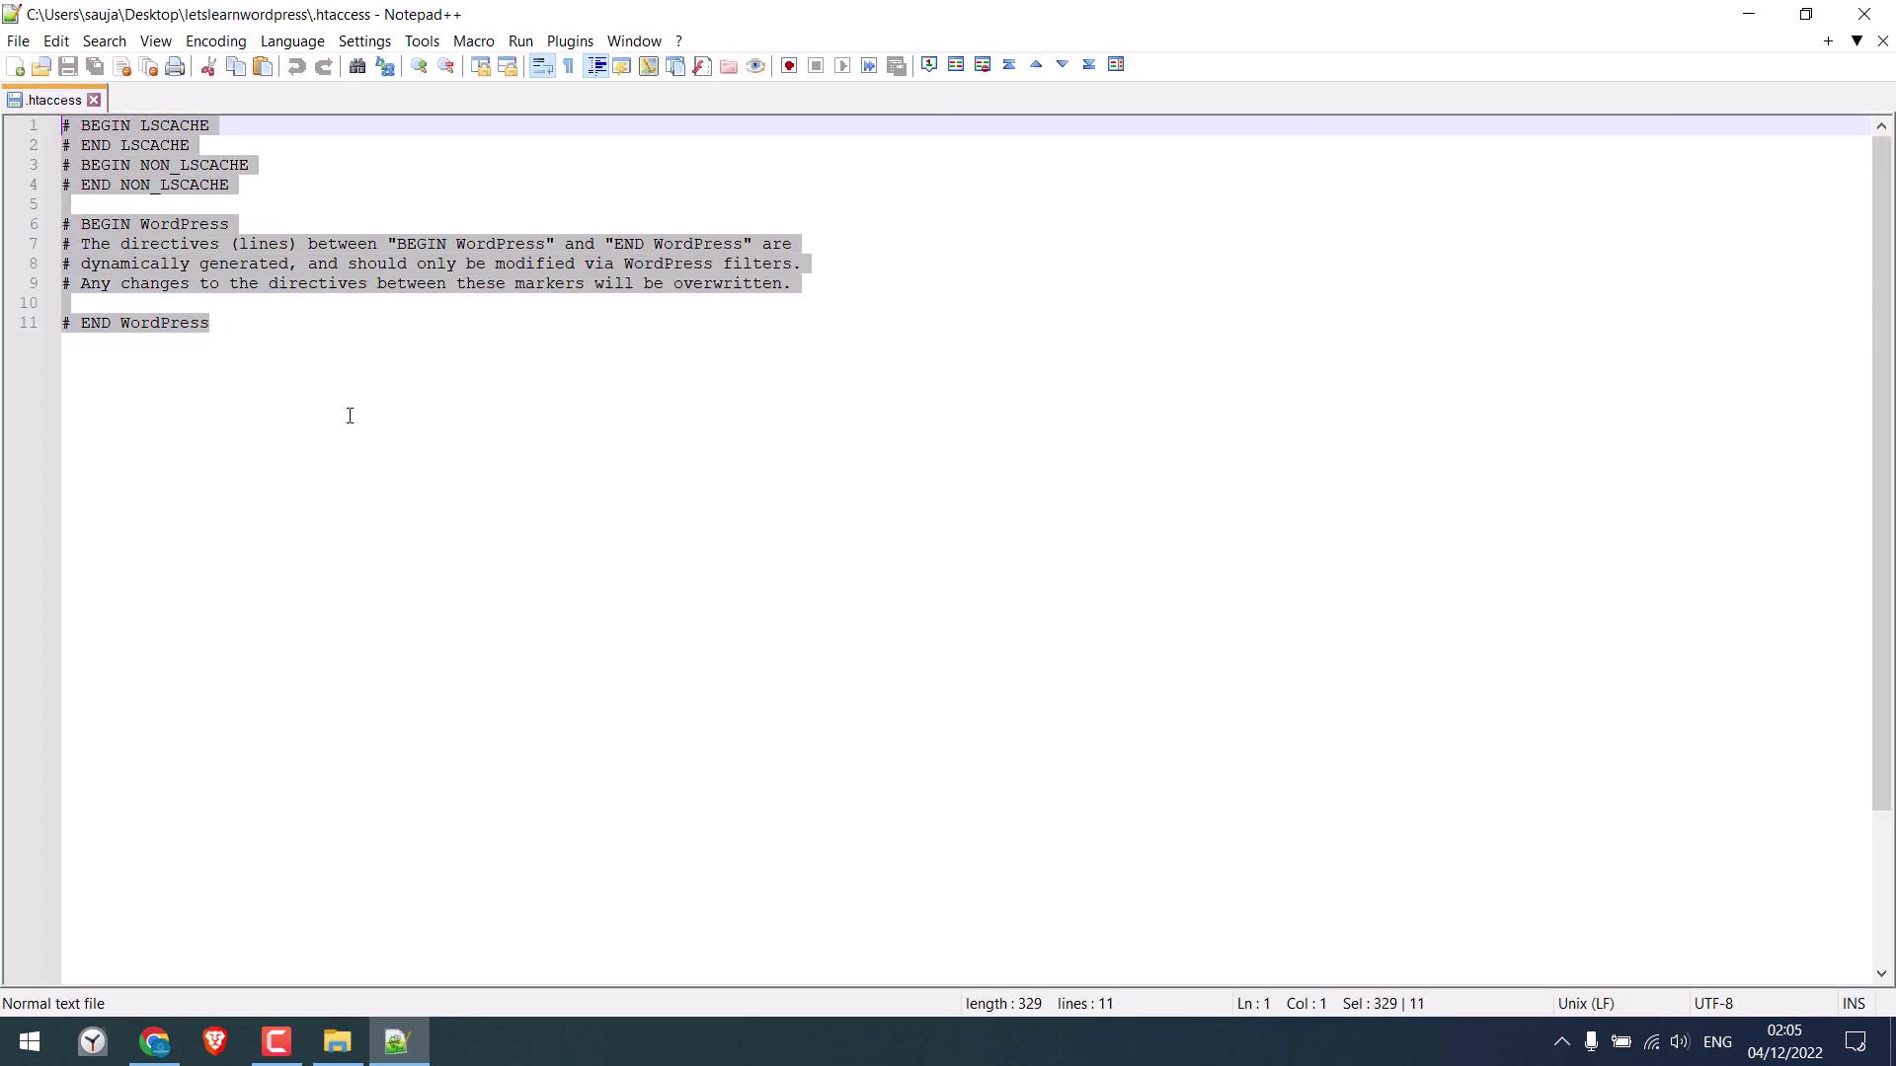
left_click(377, 340)
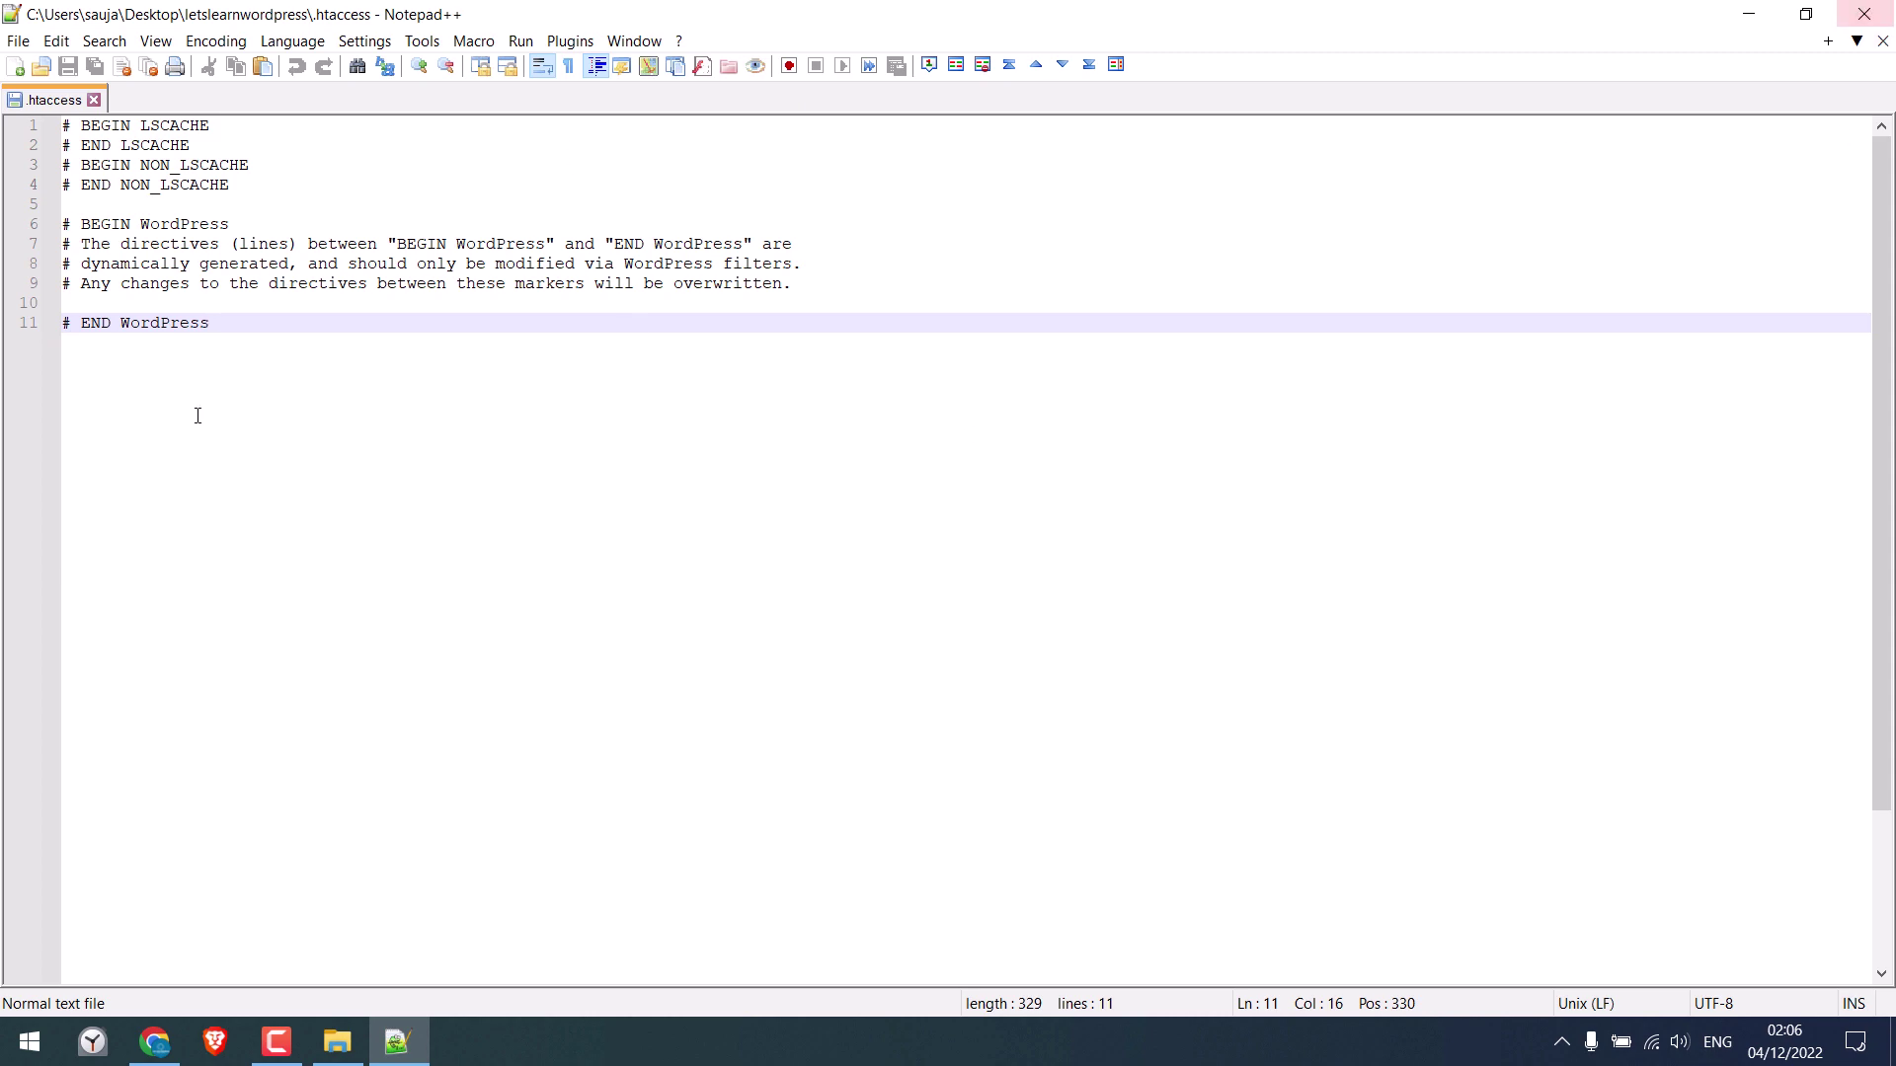
left_click(1864, 14)
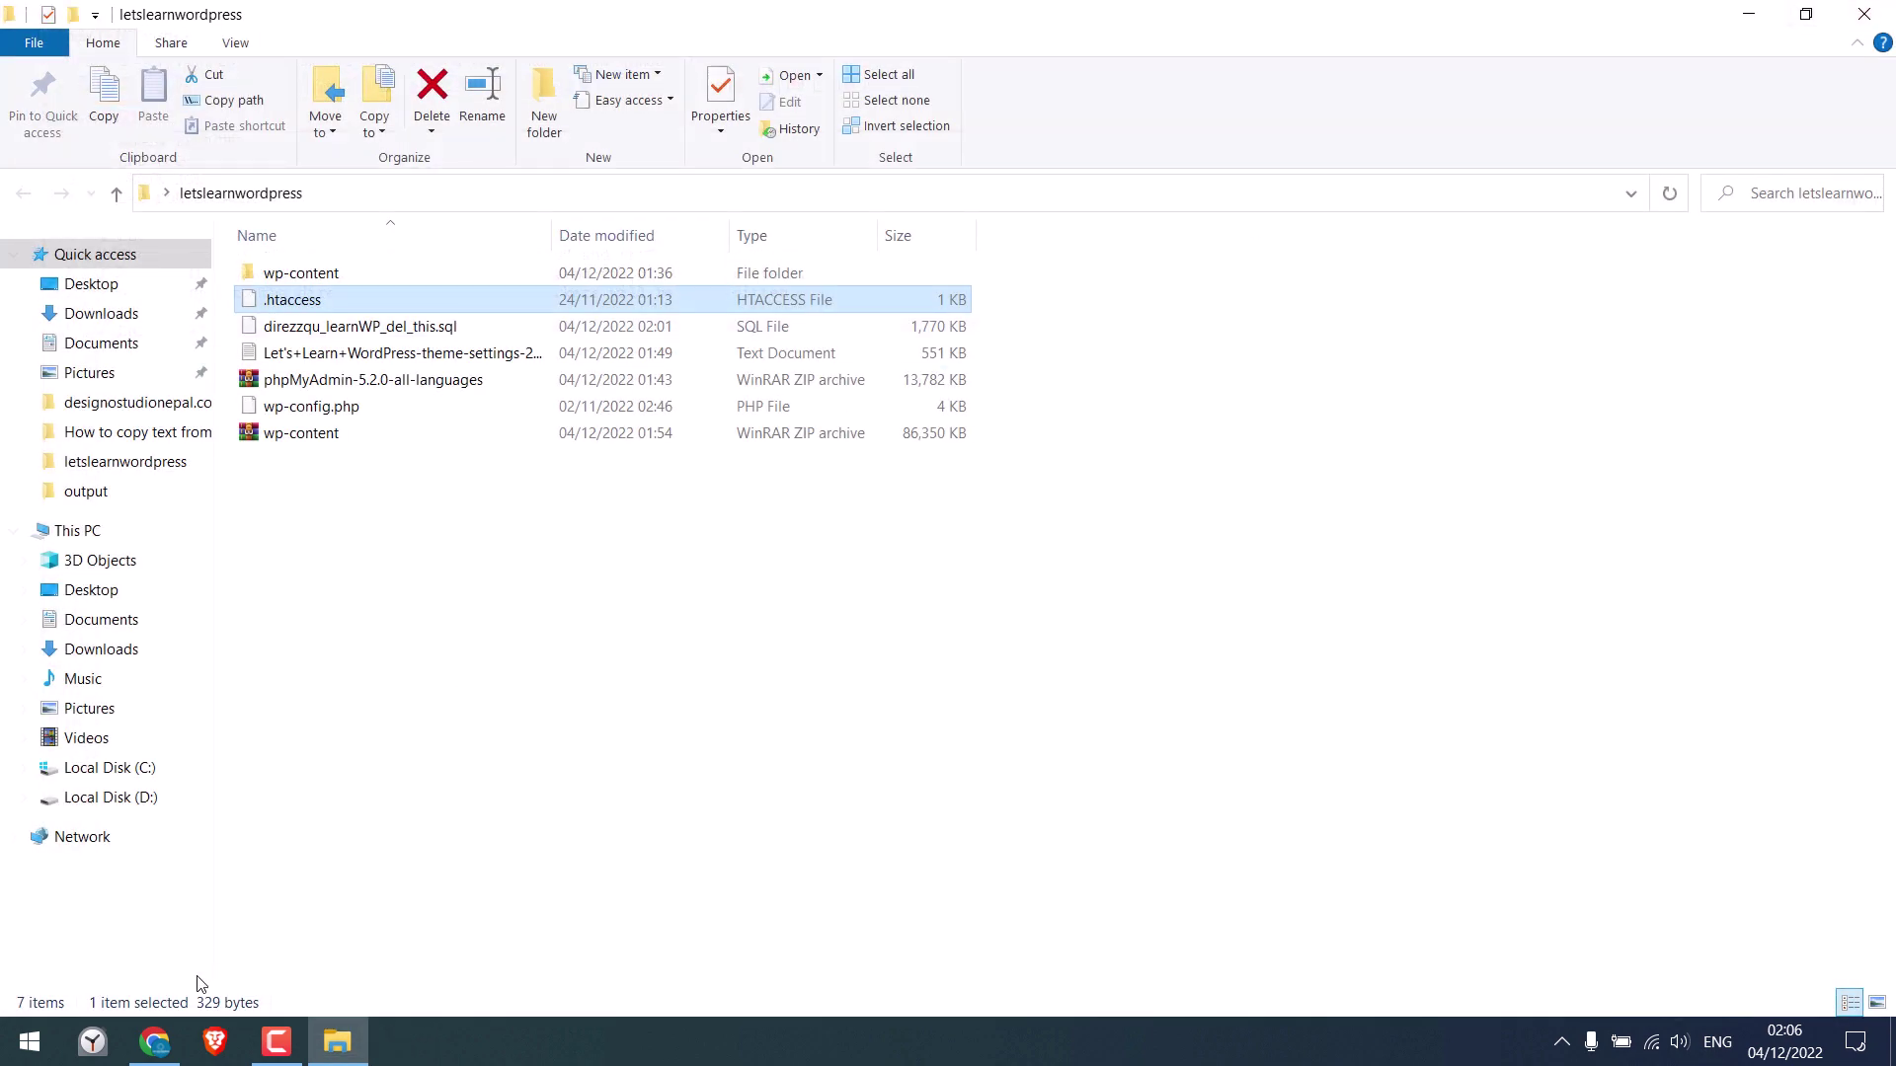
Close the .htaccess editor without saving, go to the Dashboard, and load letslearnwordpress.com in a new tab
left_click(155, 1042)
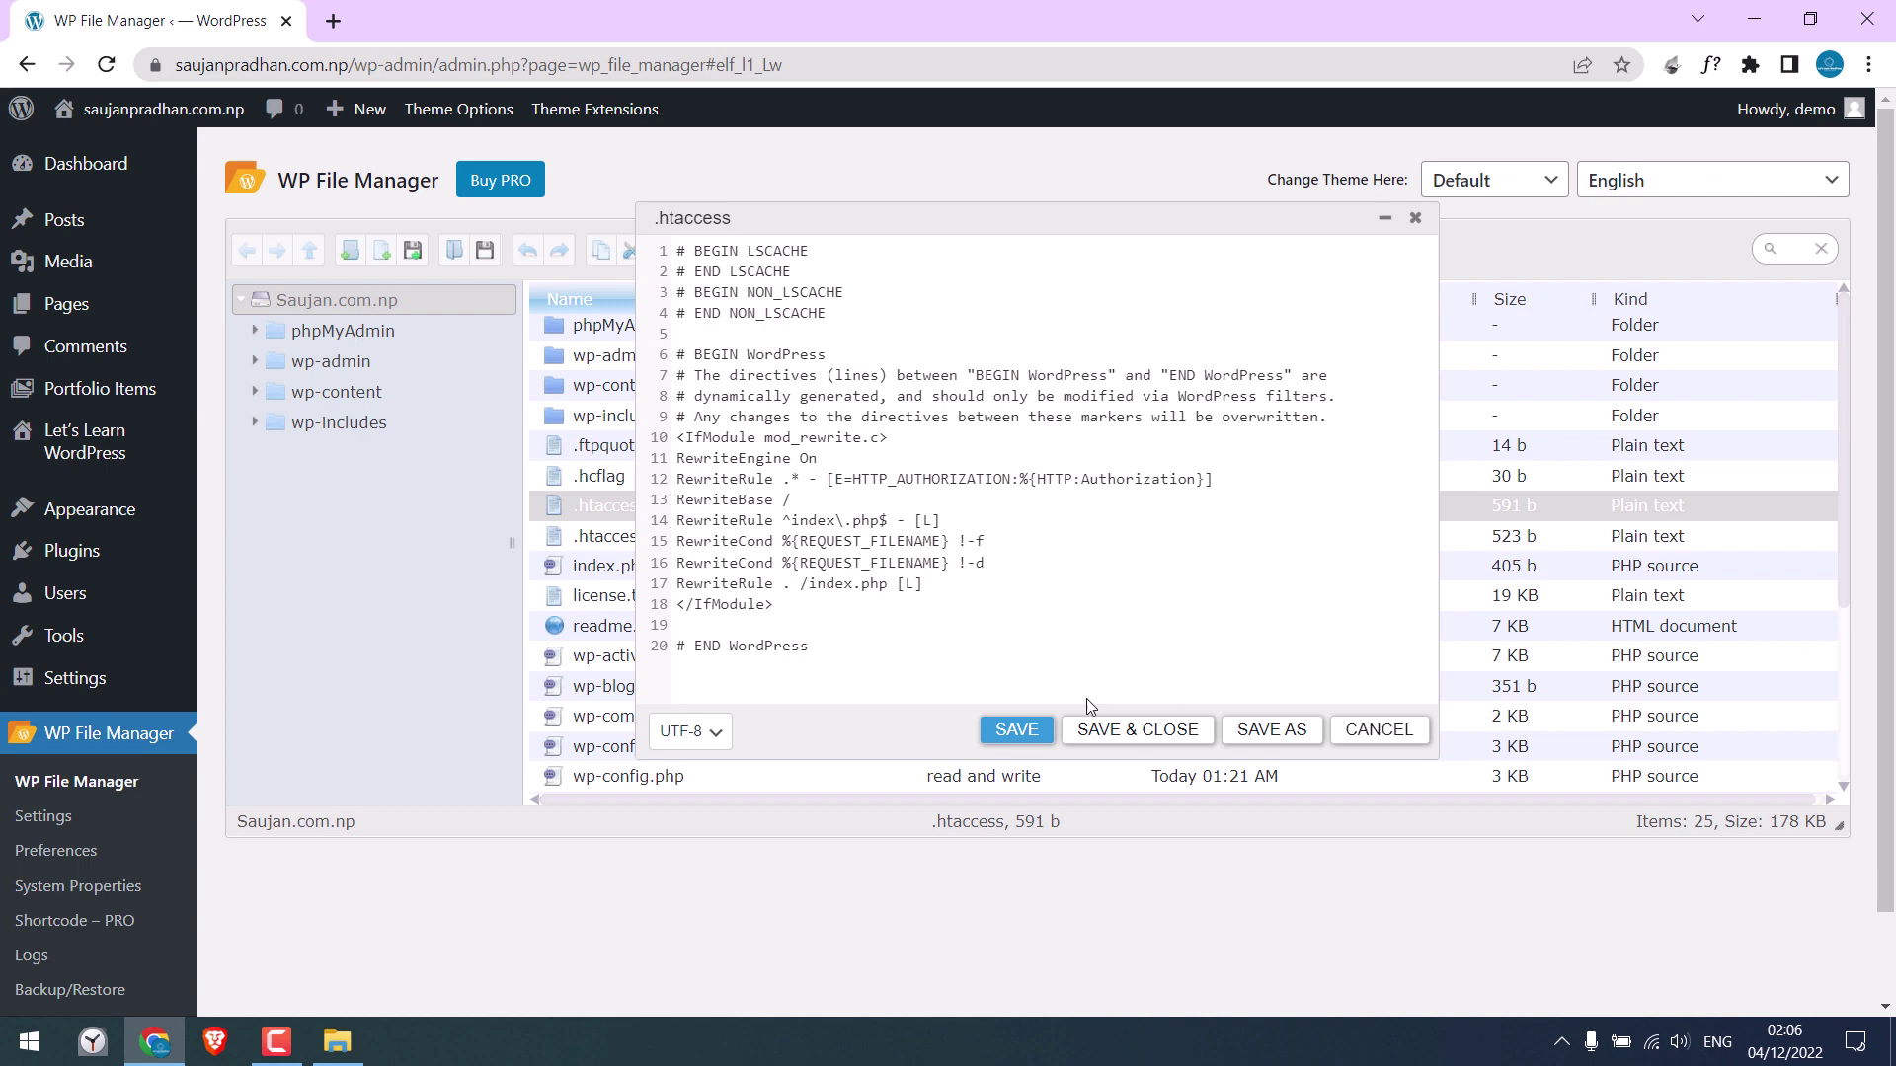
left_click(1387, 735)
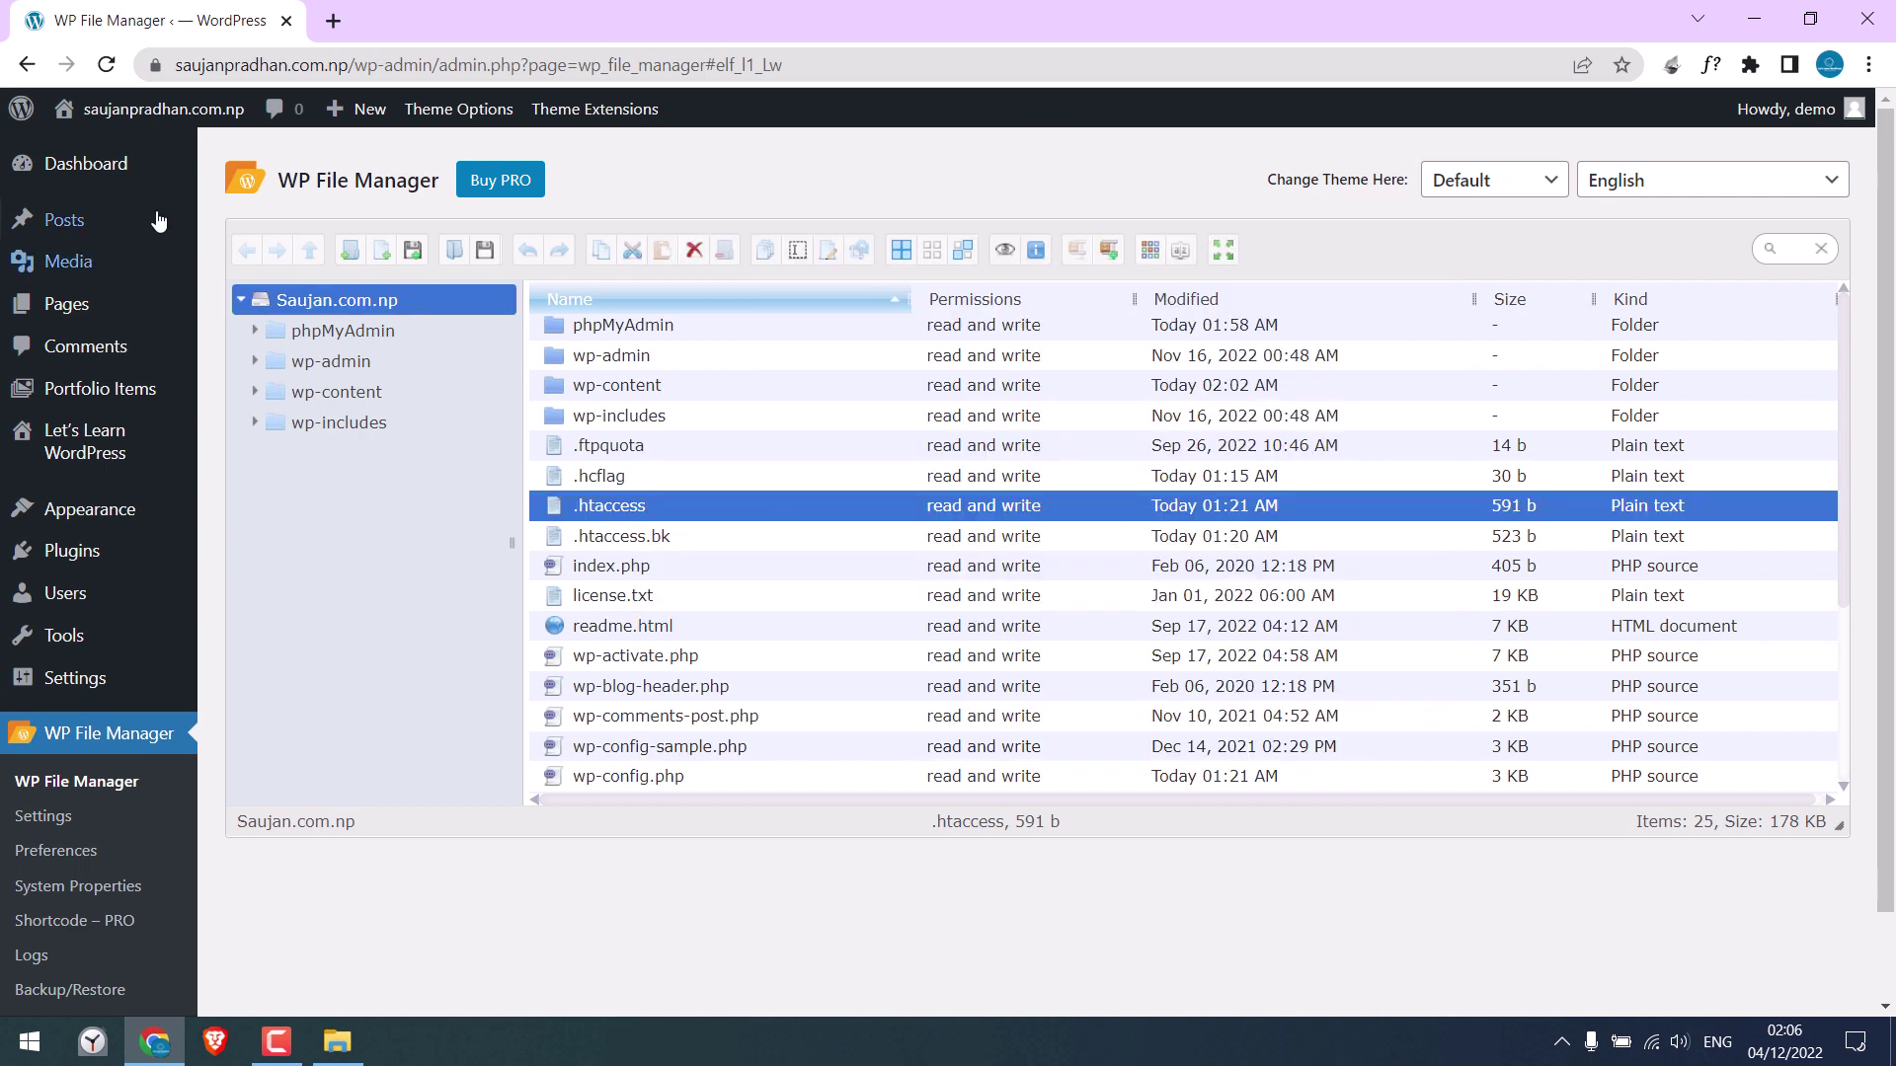
left_click(158, 178)
left_click(333, 21)
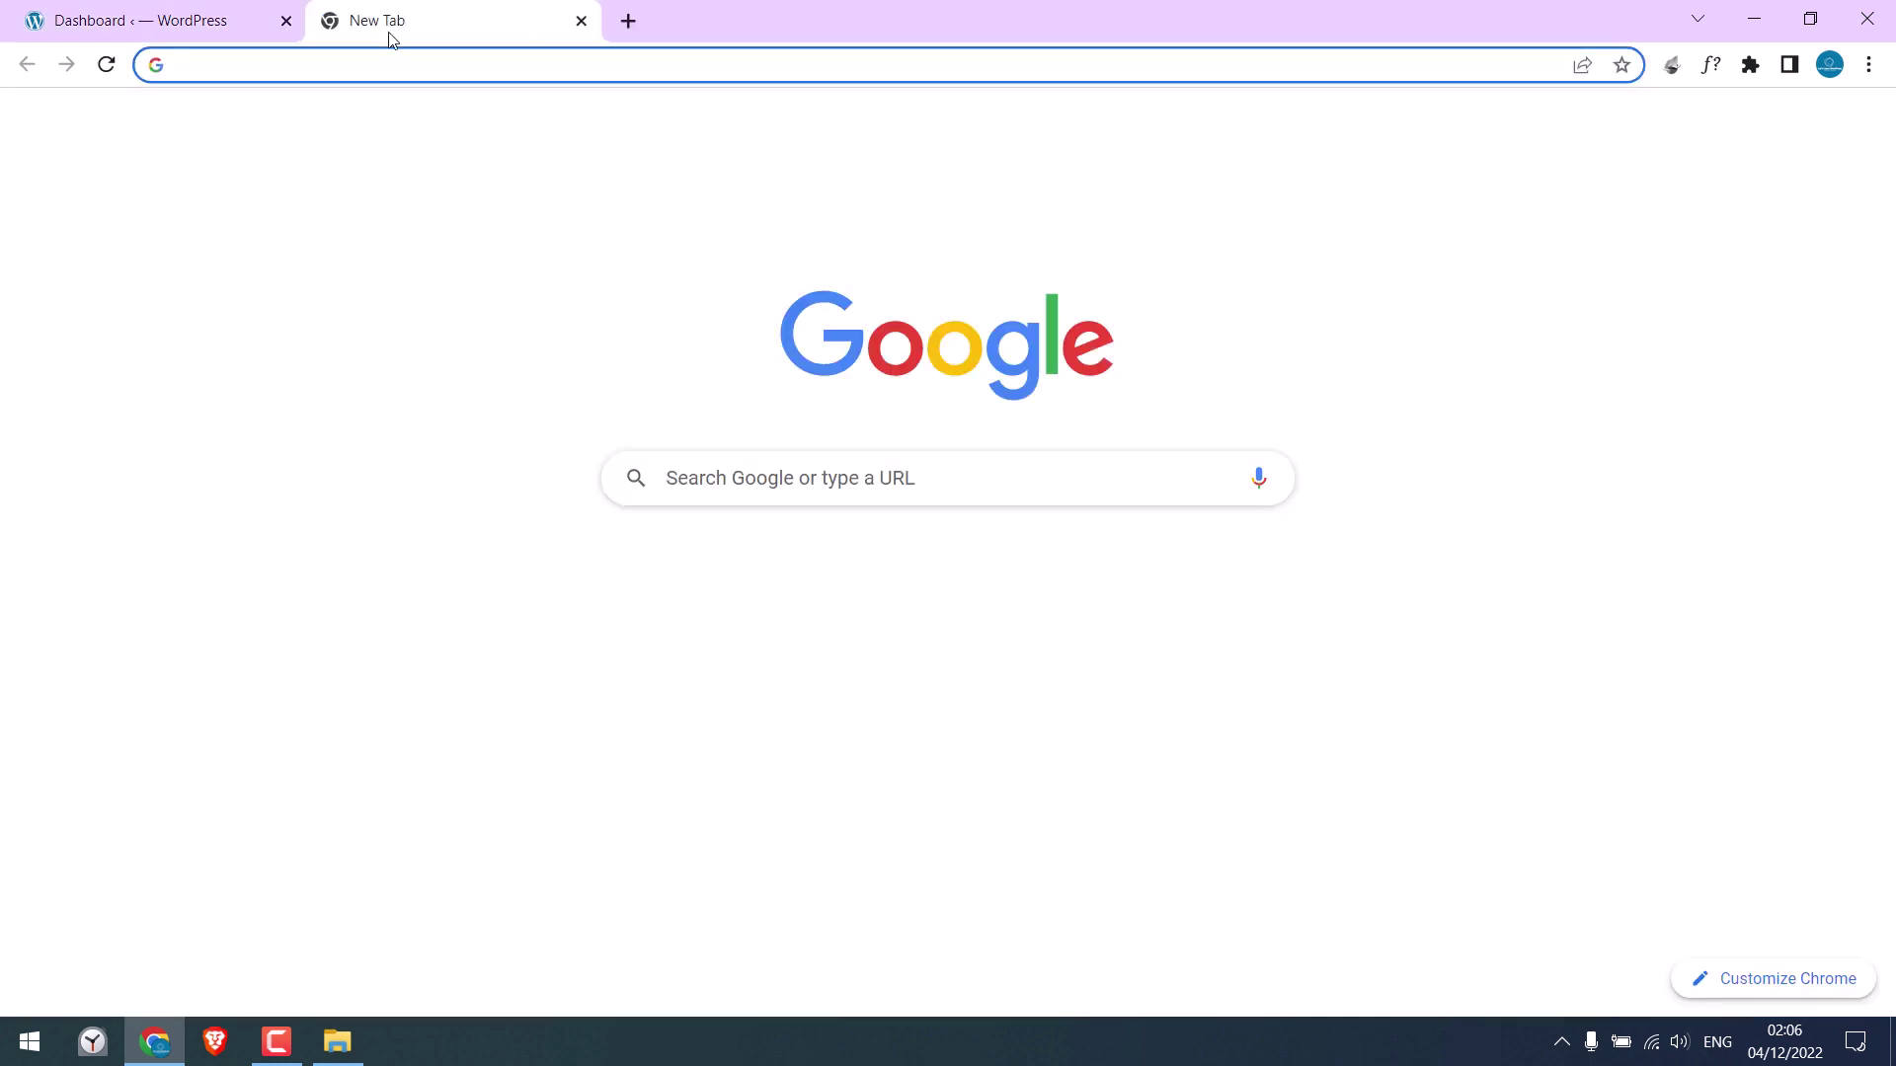
type("letslearnwordpress.com/")
key("Return")
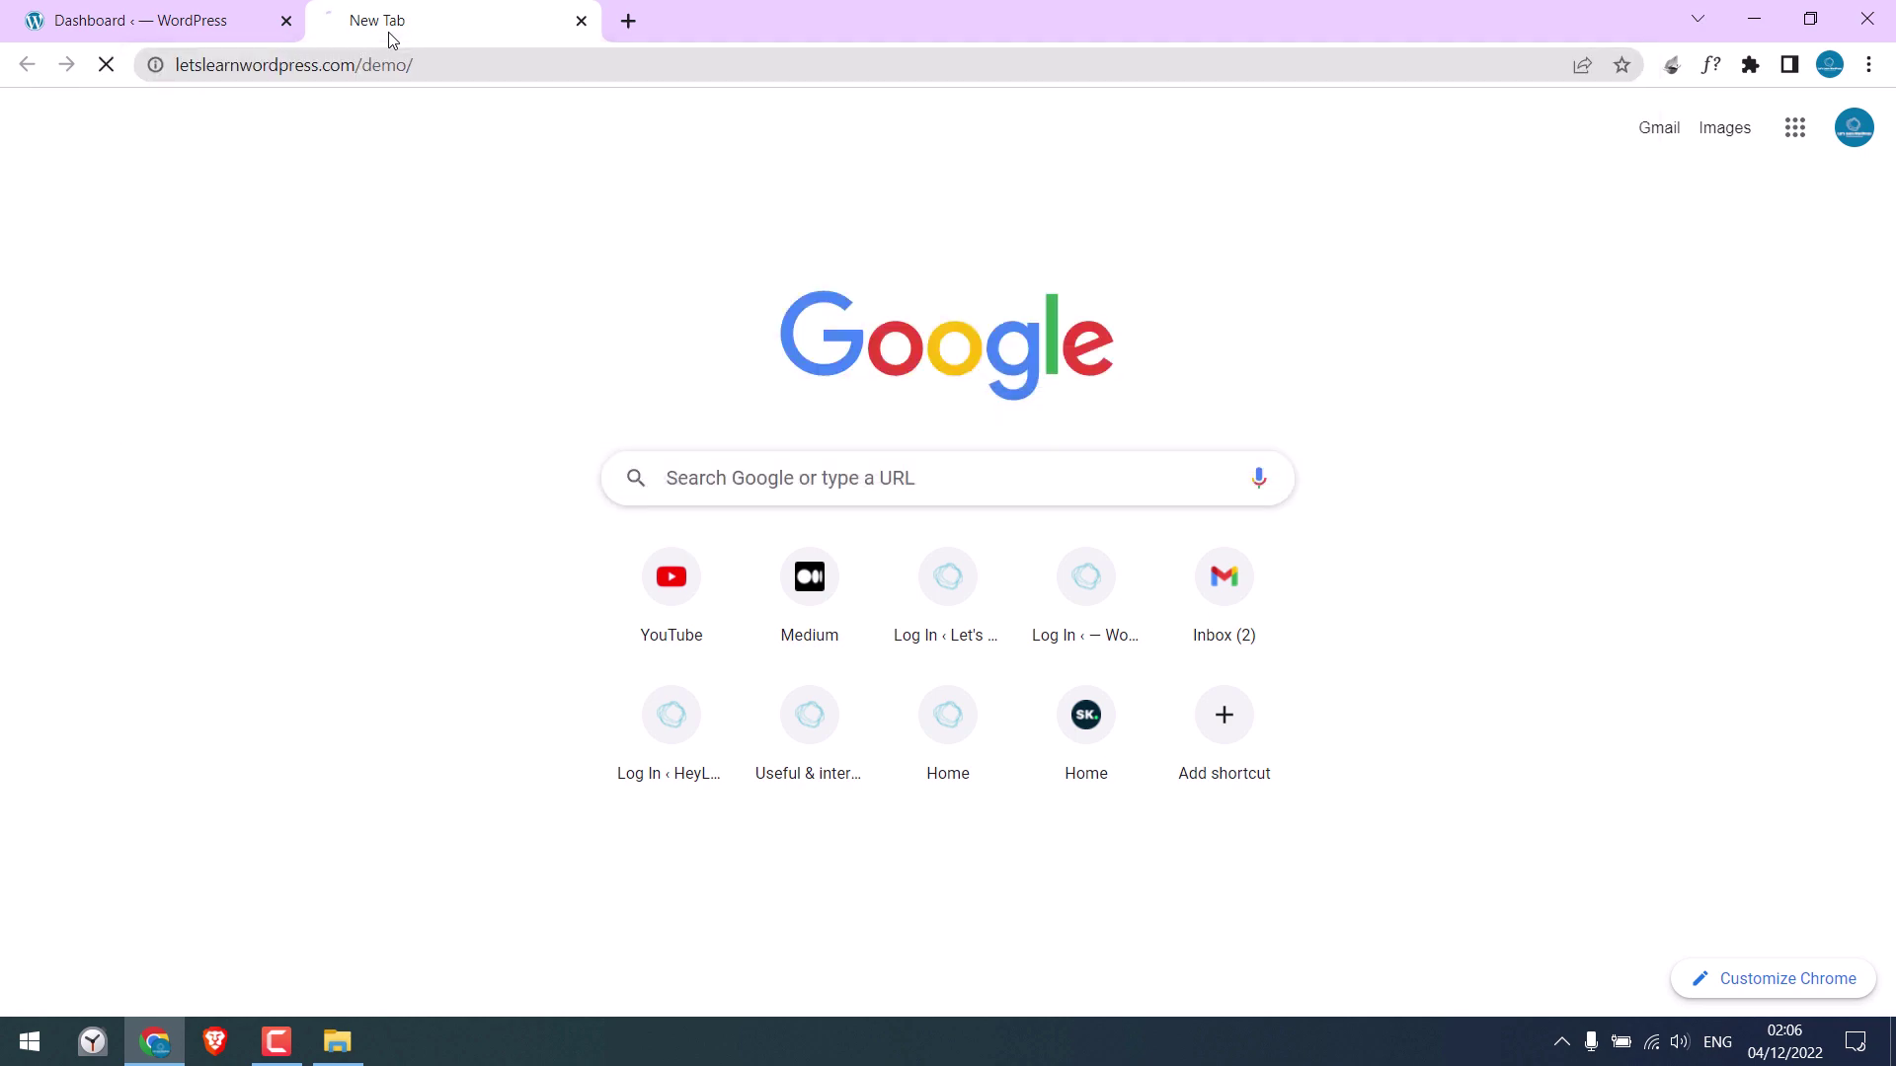
Load the migrated site in another tab and compare it against the demo site
left_click(628, 20)
type("saujanpradhan.com.np")
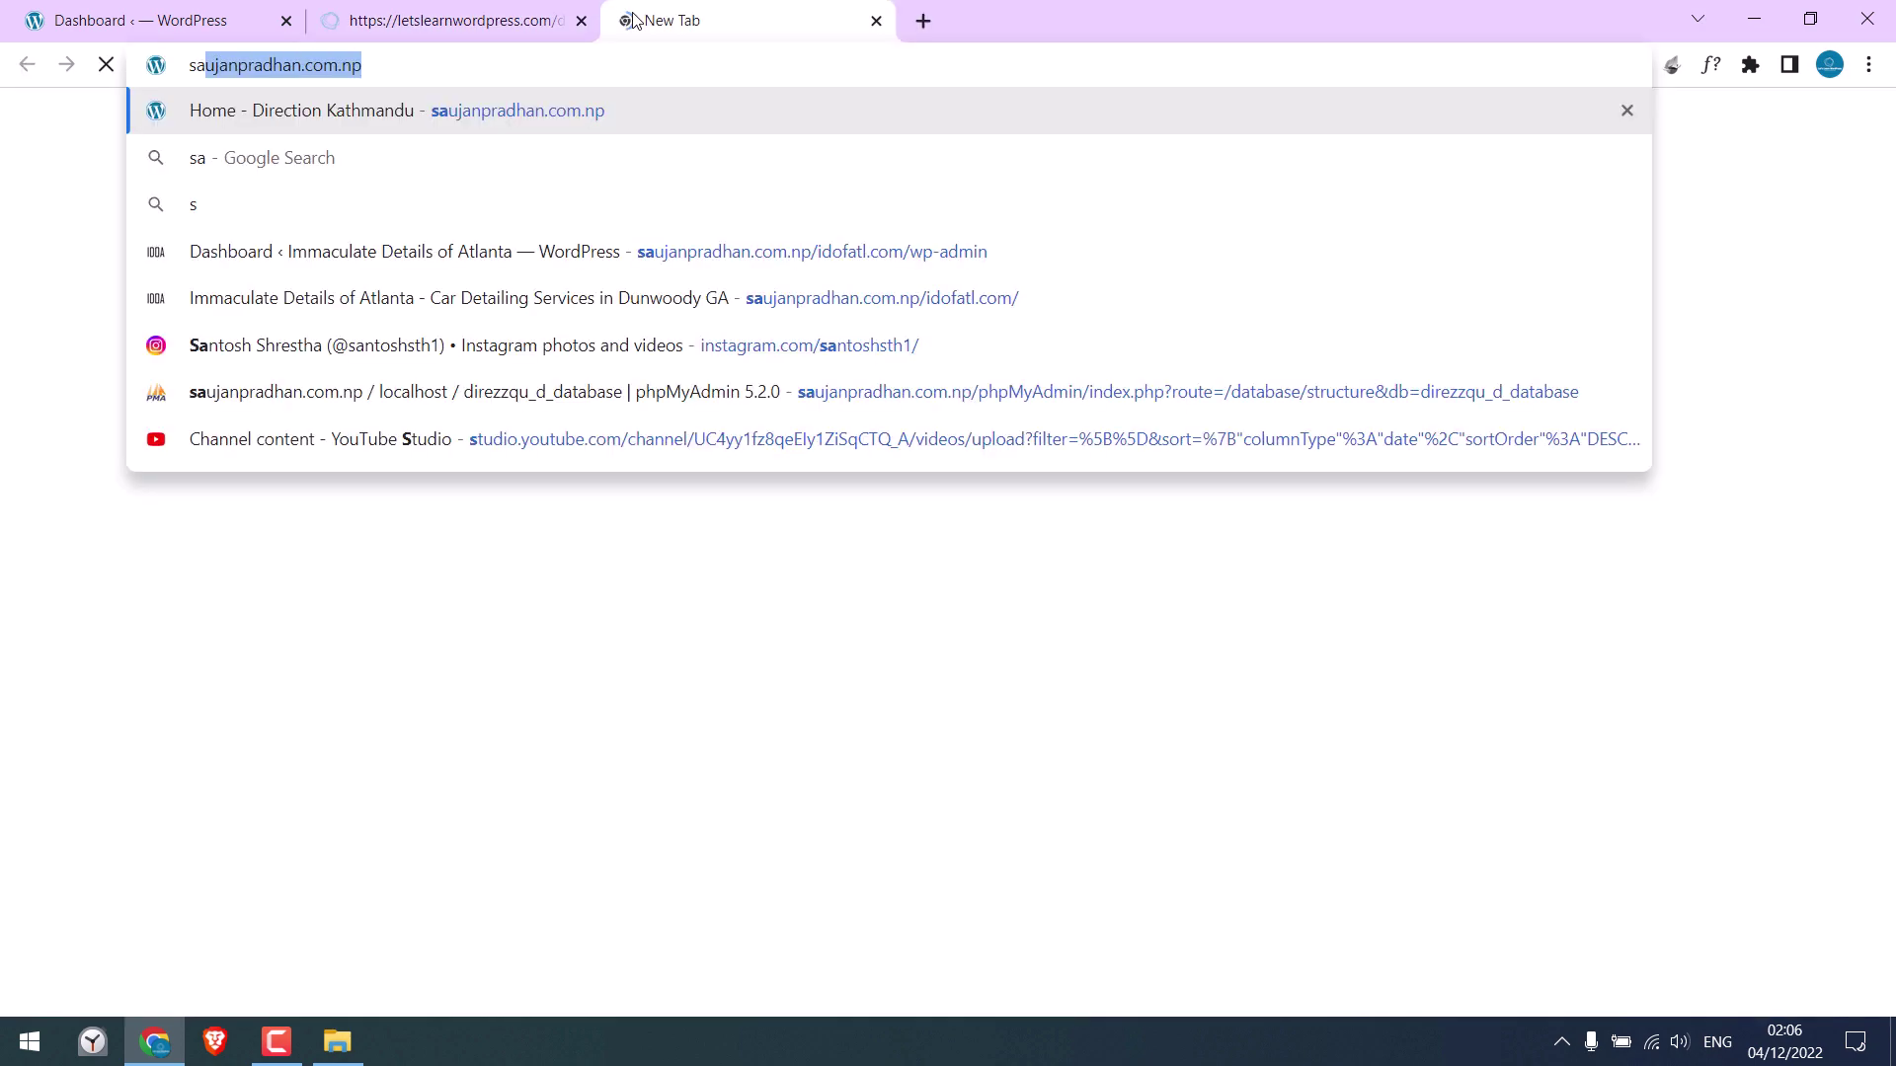
key("Return")
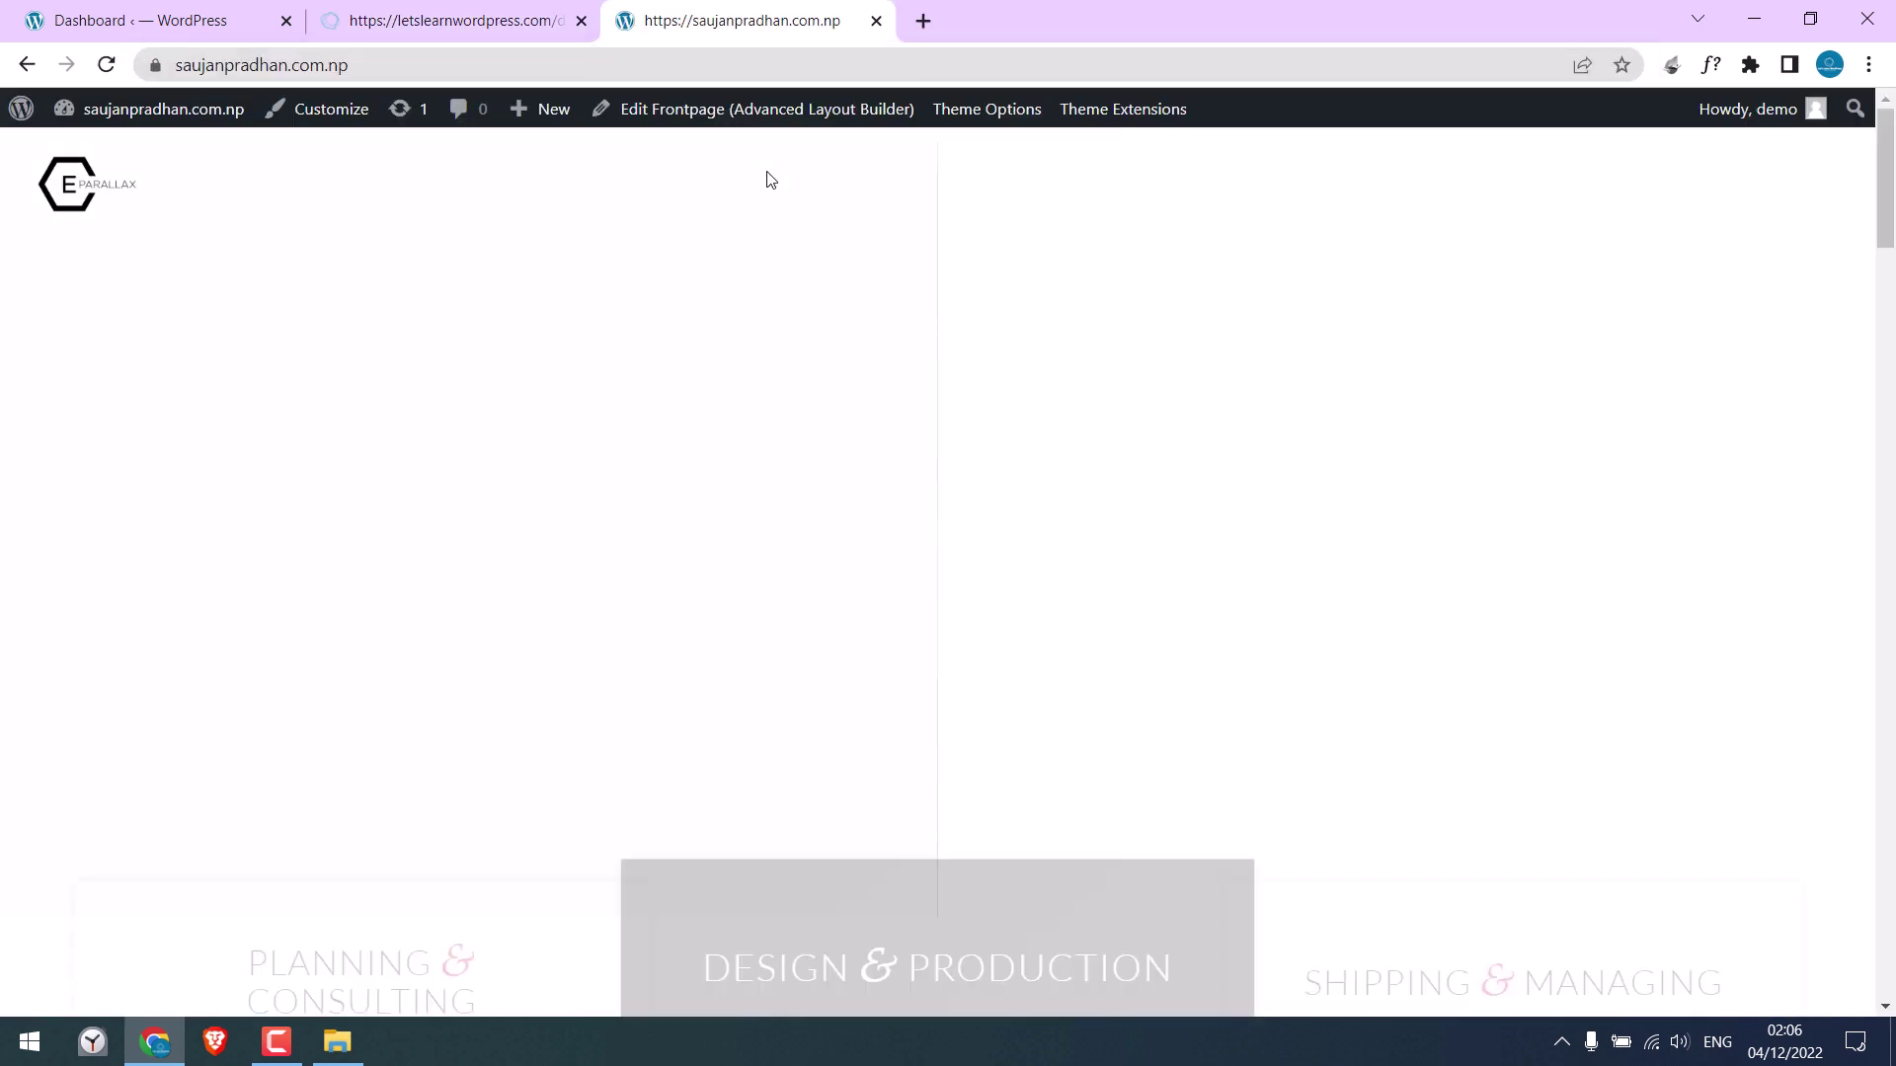
scroll(437, 232, "down", 10)
scroll(437, 233, "up", 10)
left_click(491, 8)
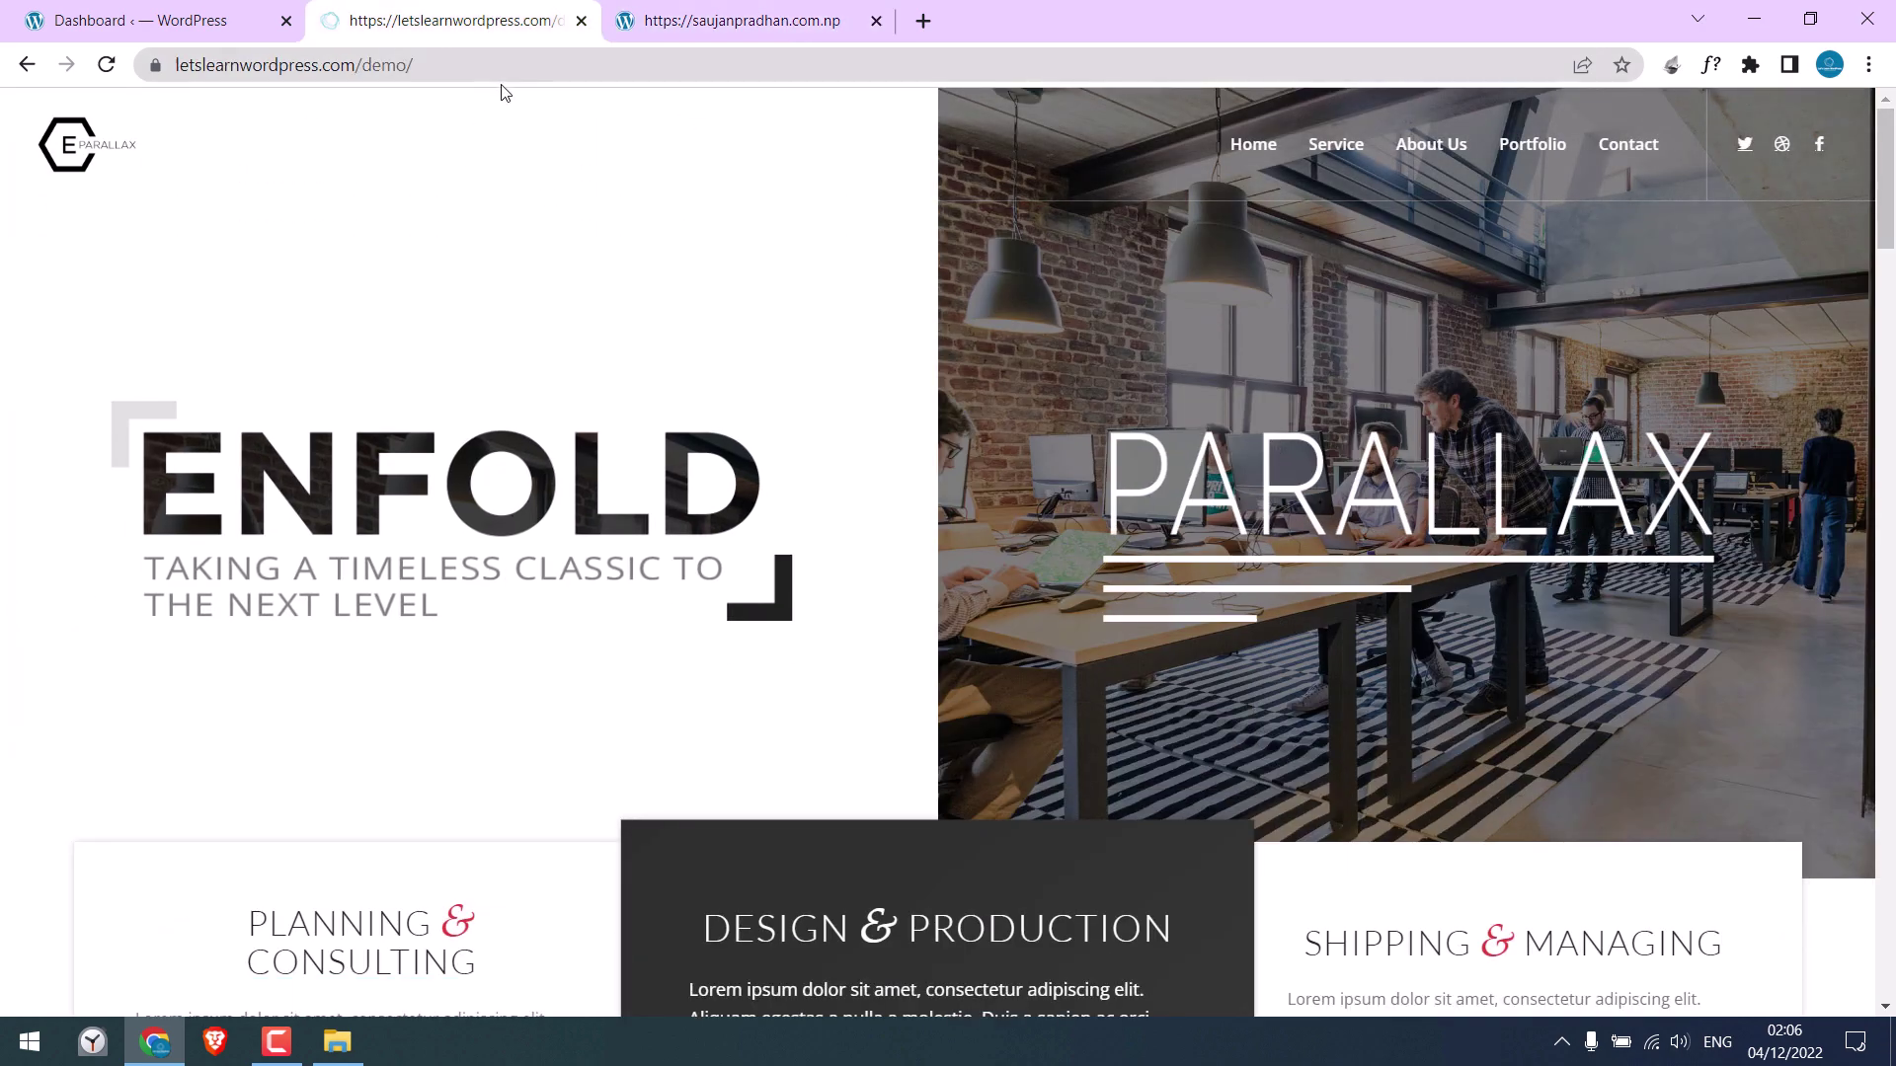
left_click(419, 49)
left_click(759, 10)
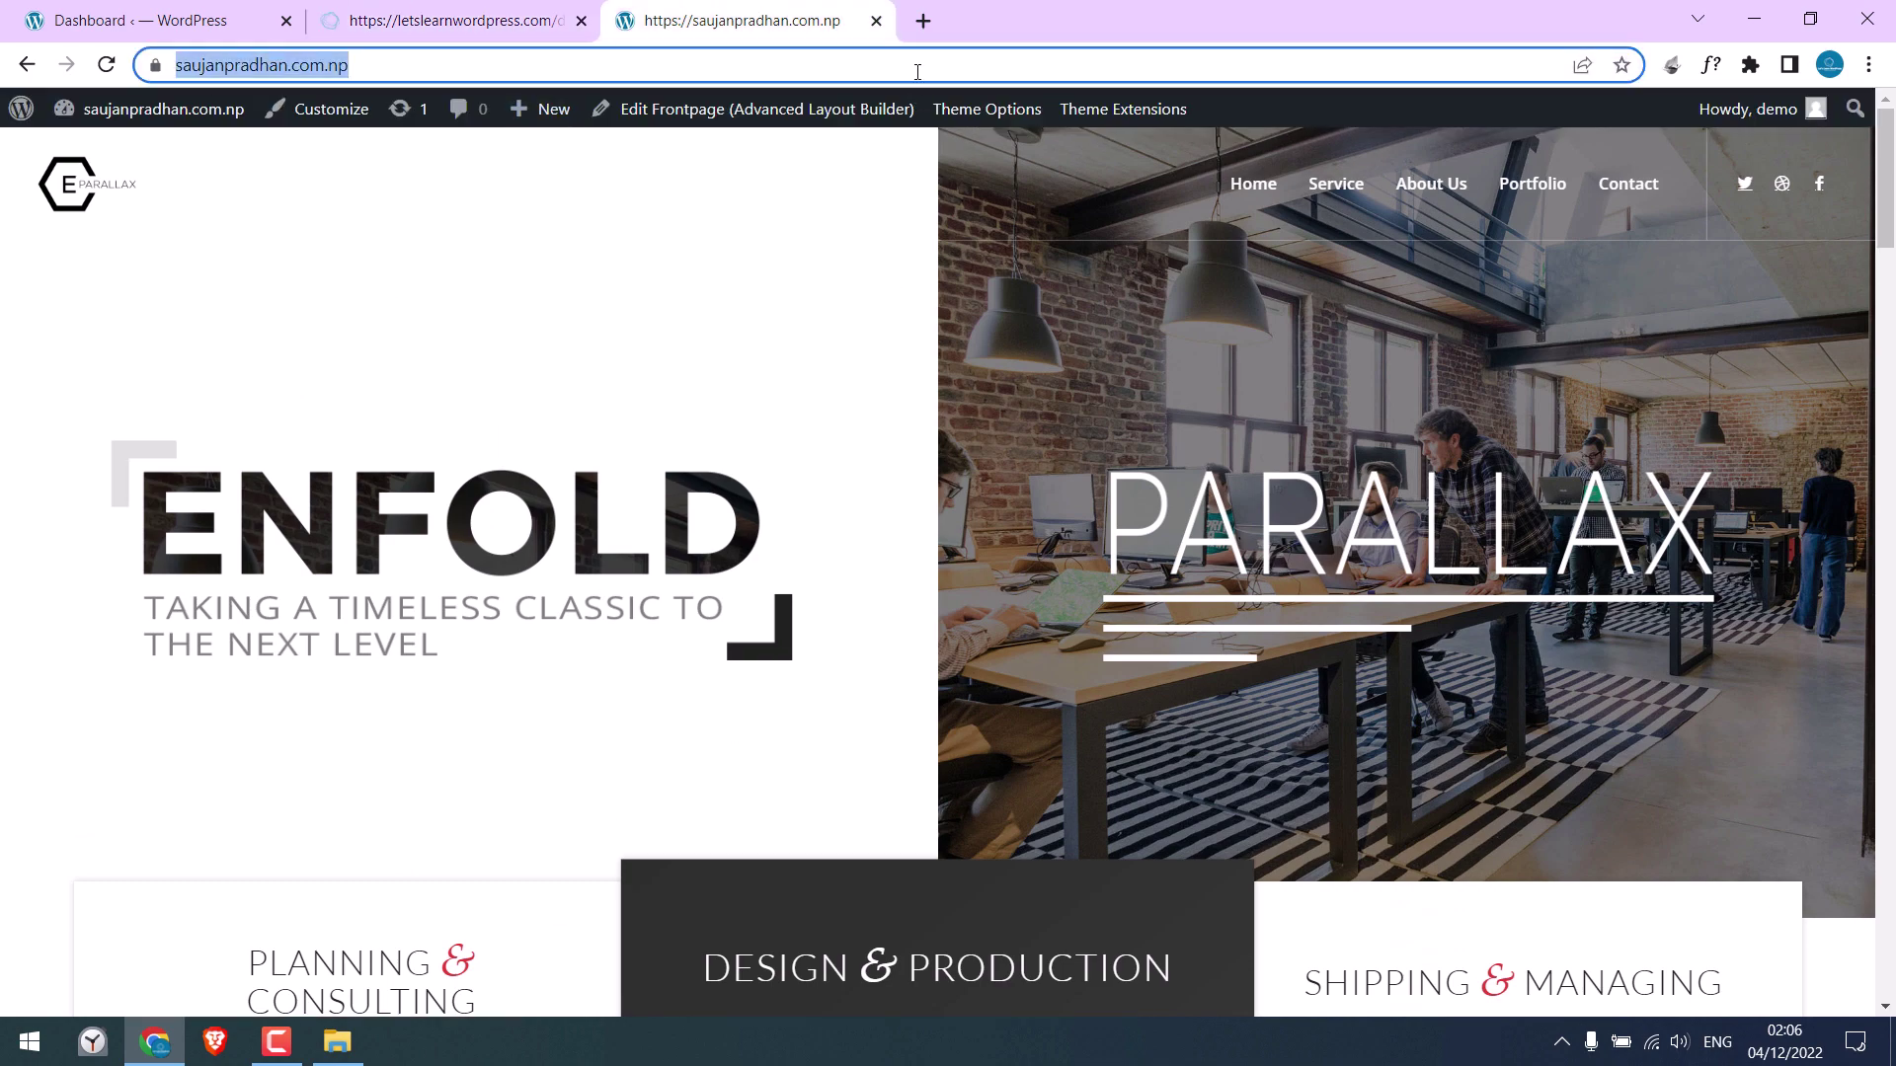
left_click(923, 21)
Search Google for 'notepad ++', then switch back to the WordPress Dashboard tab
type("notepa")
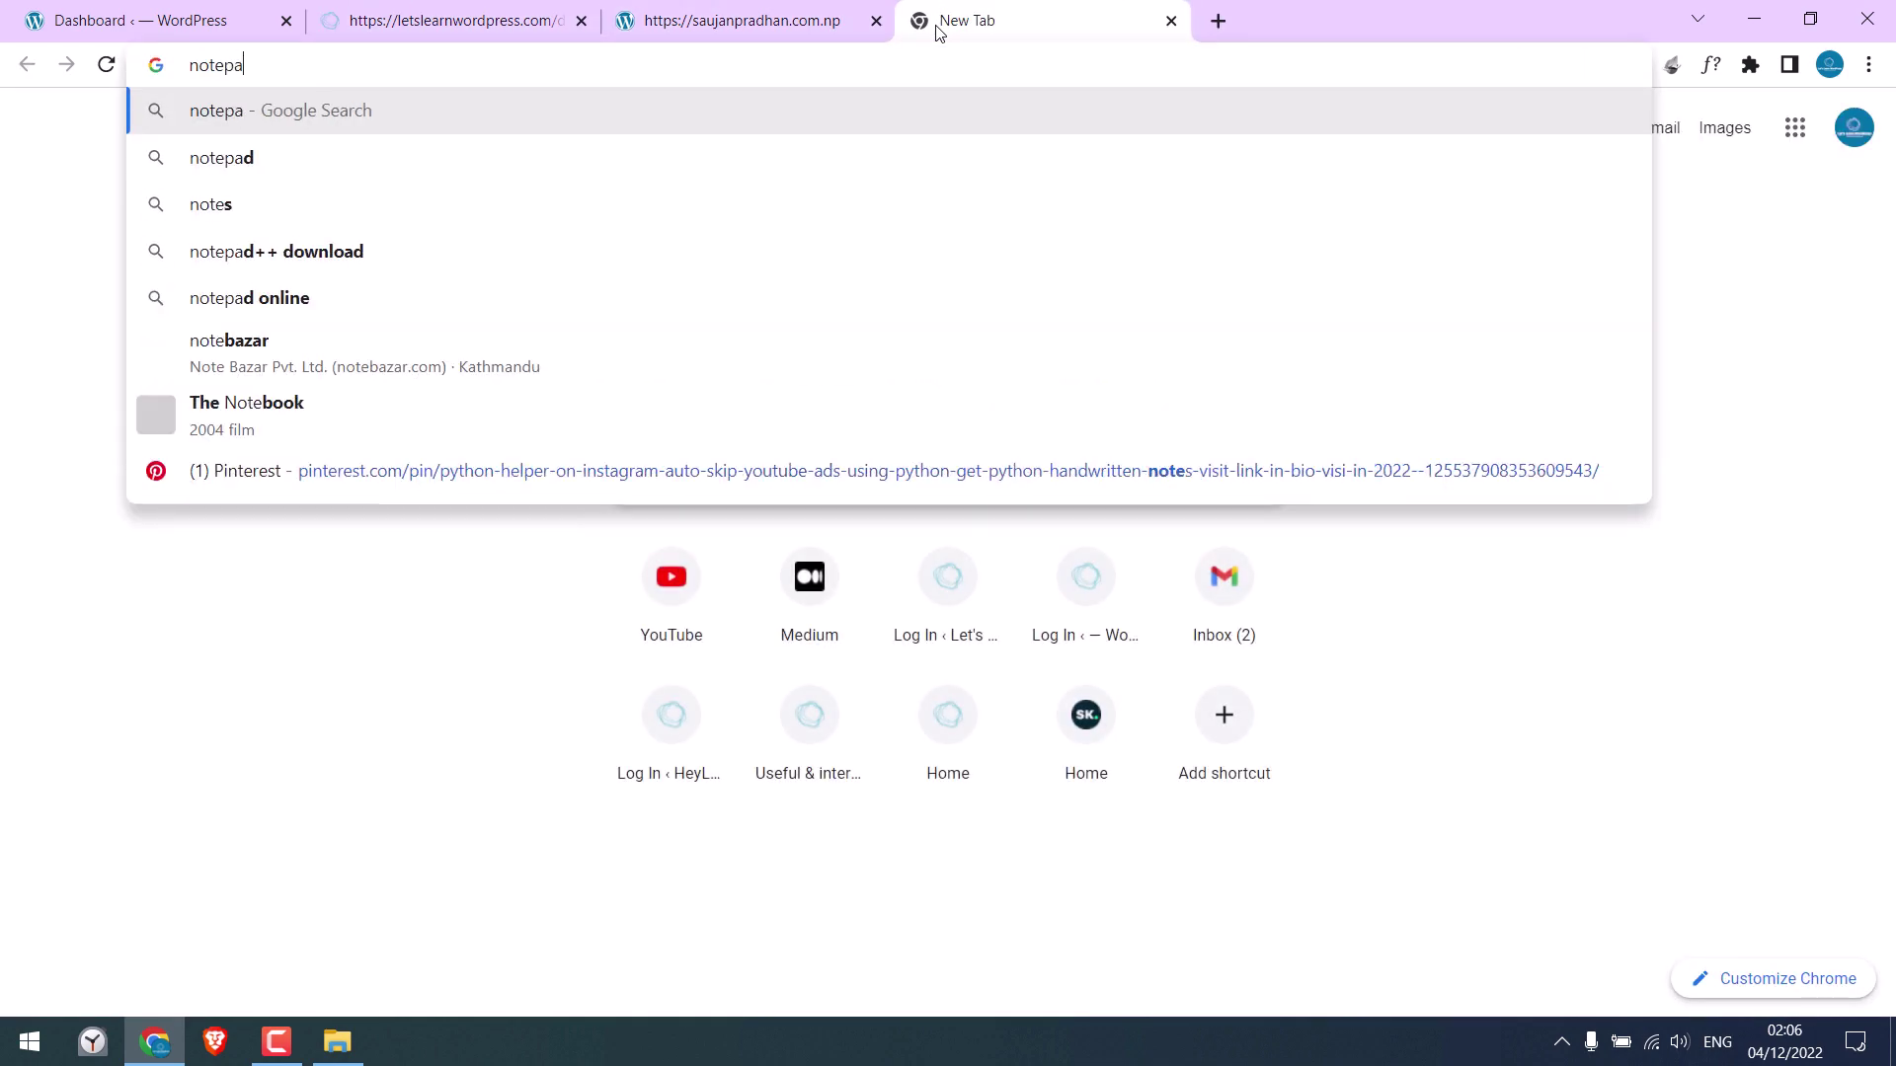
type("d ++")
key("Return")
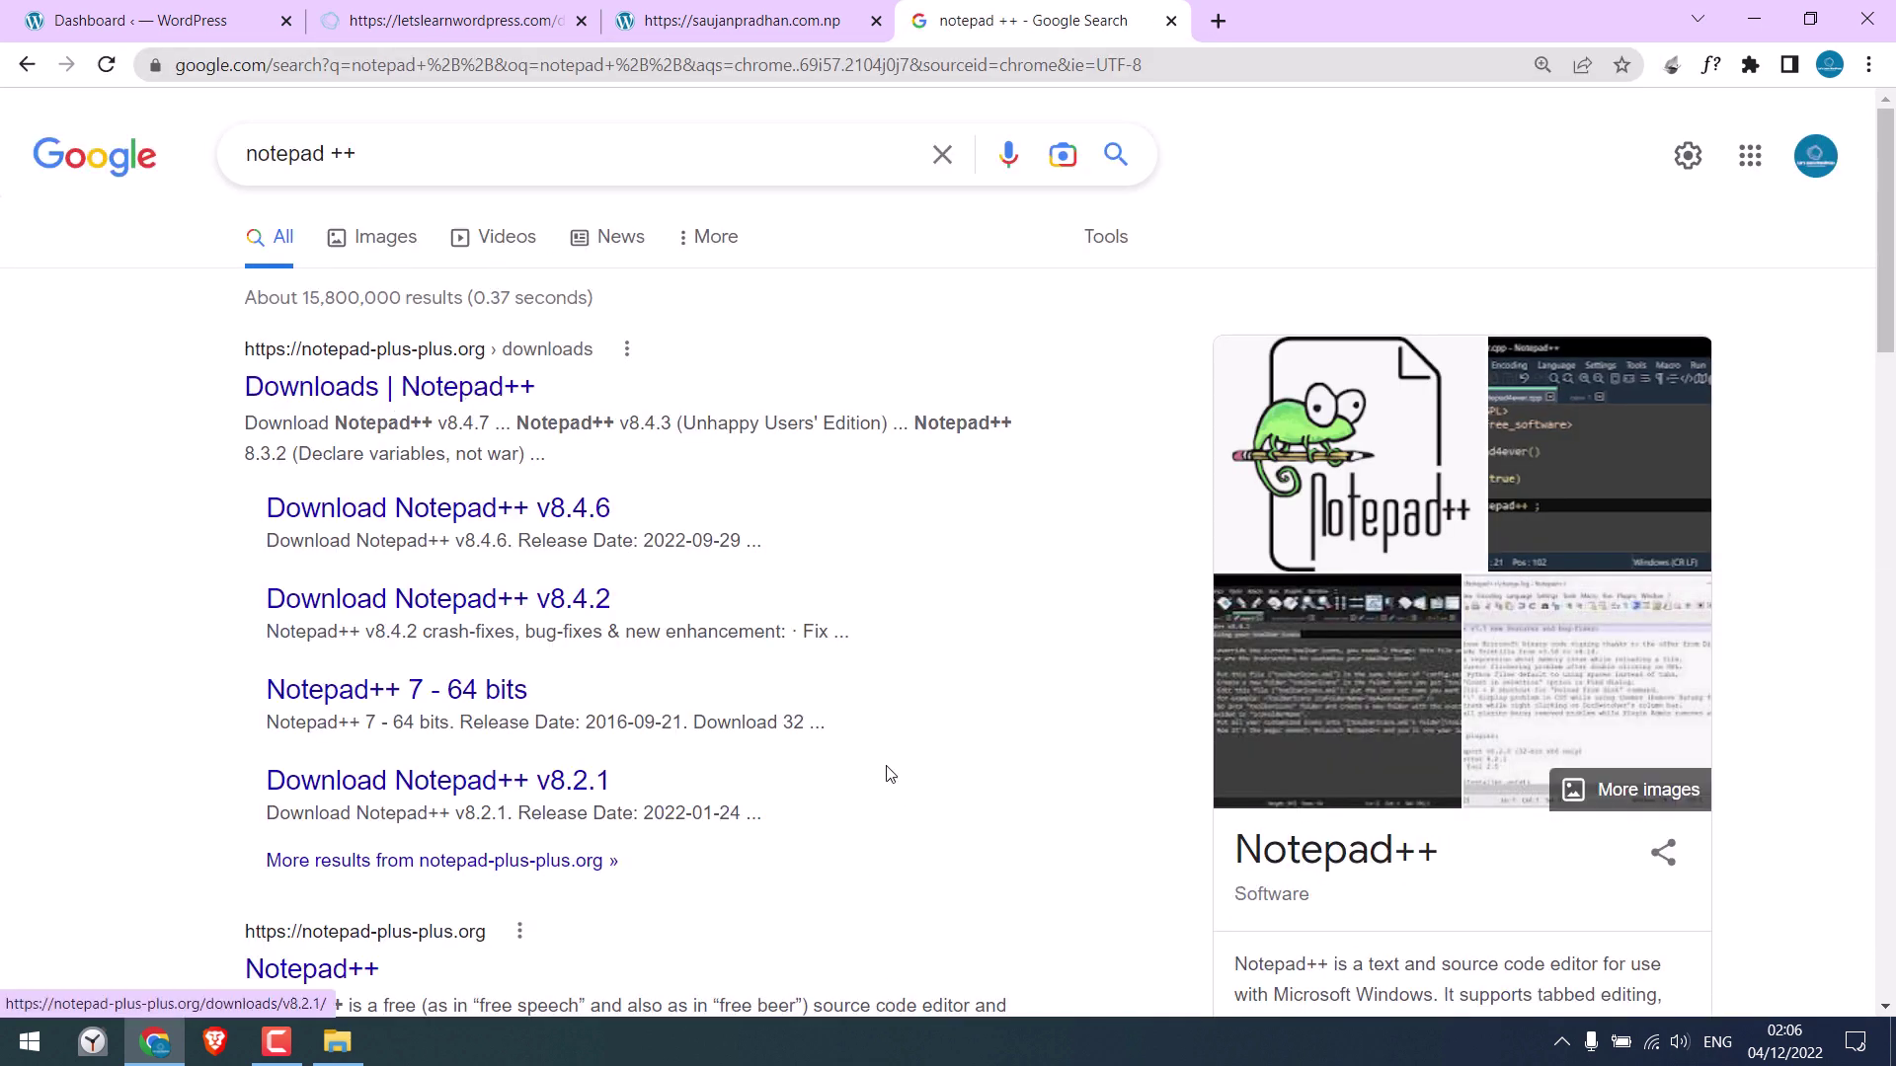
key("ctrl+Tab")
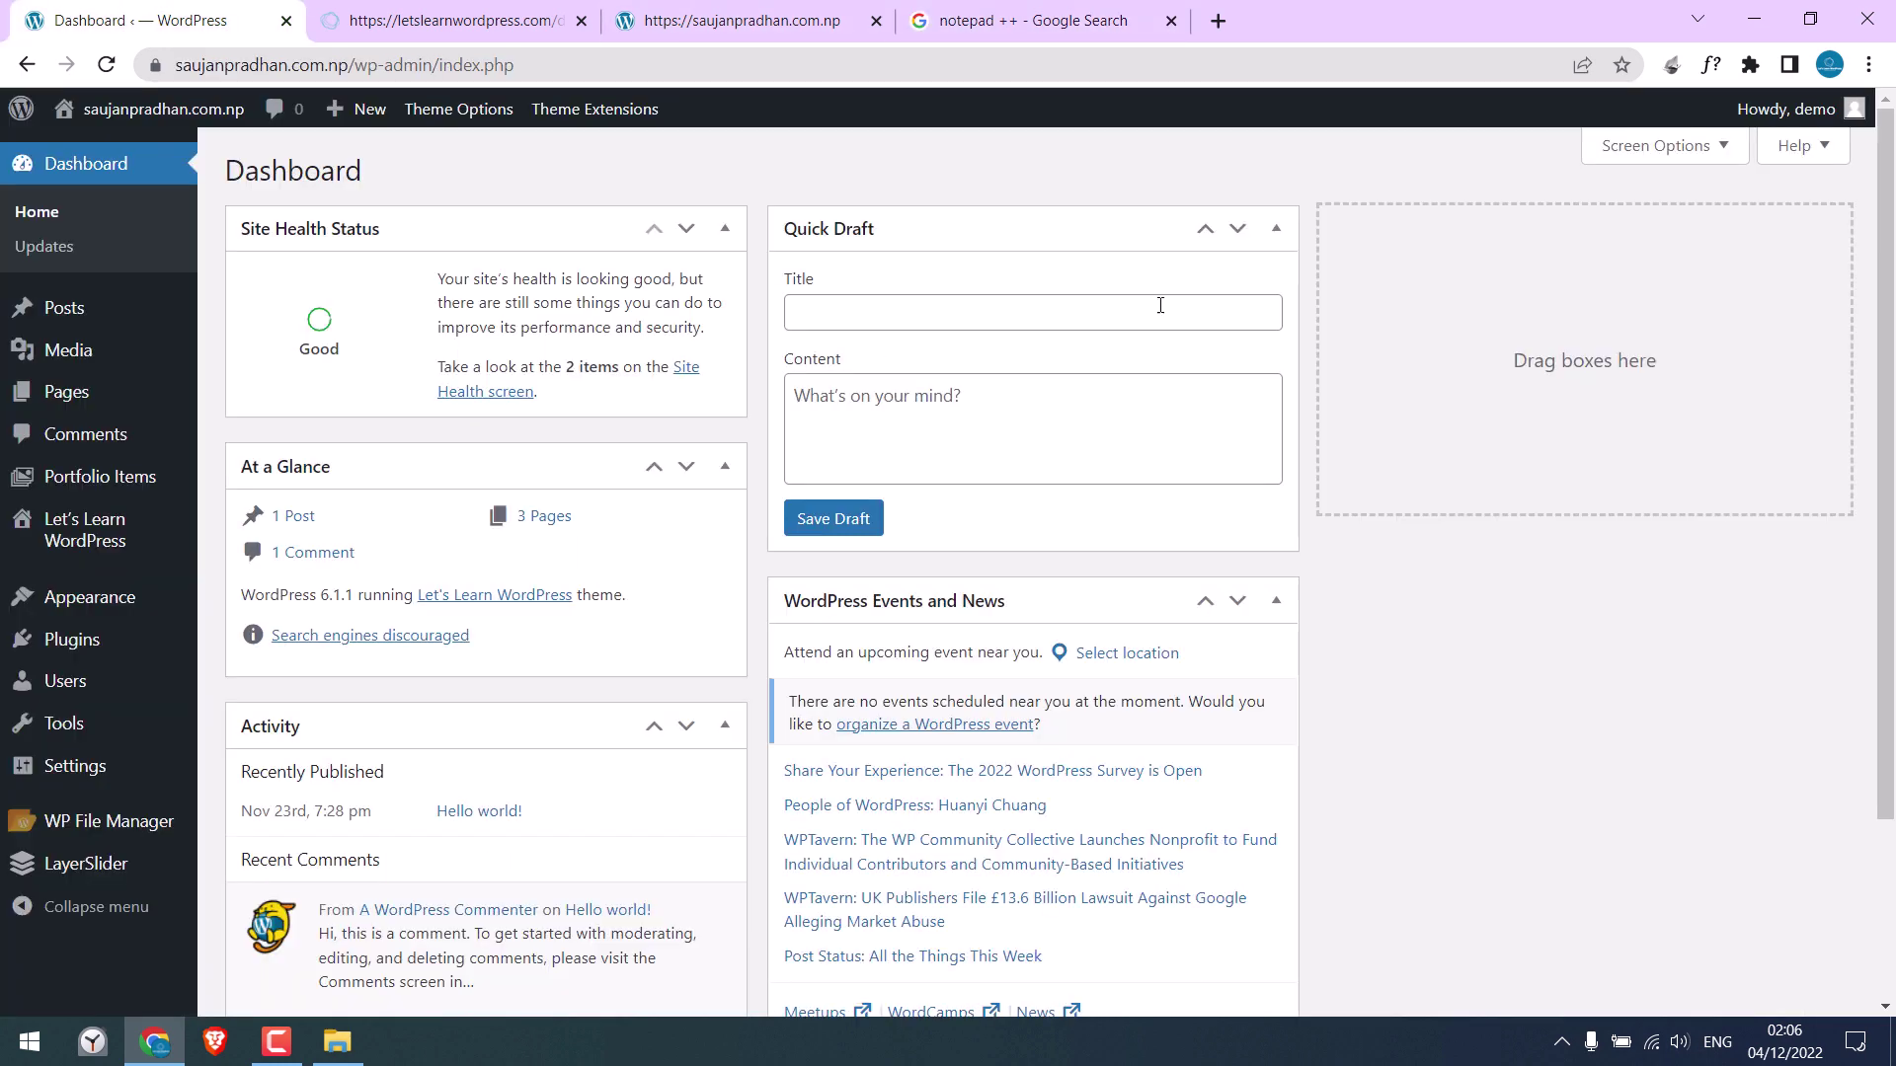